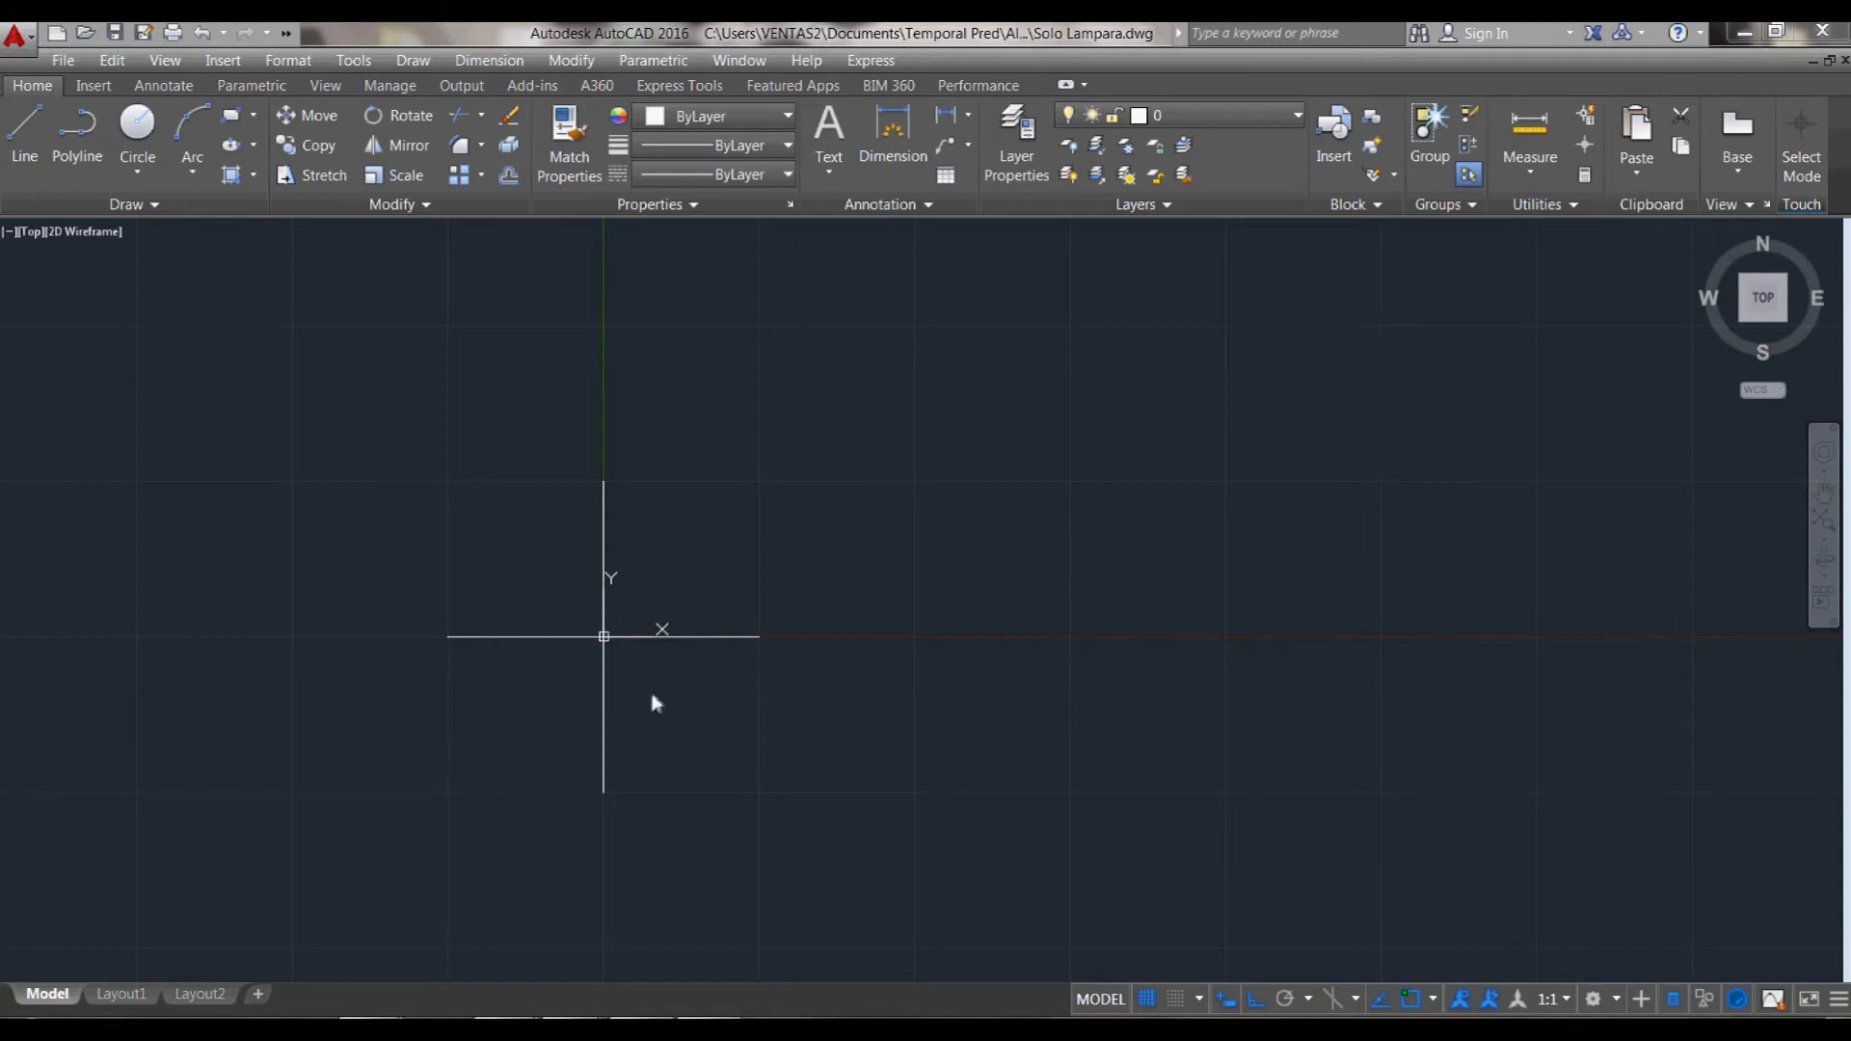
# - Draw a circle of radius 20.5 centred where the reference lines cross
pyautogui.write('c')
pyautogui.press('Return')
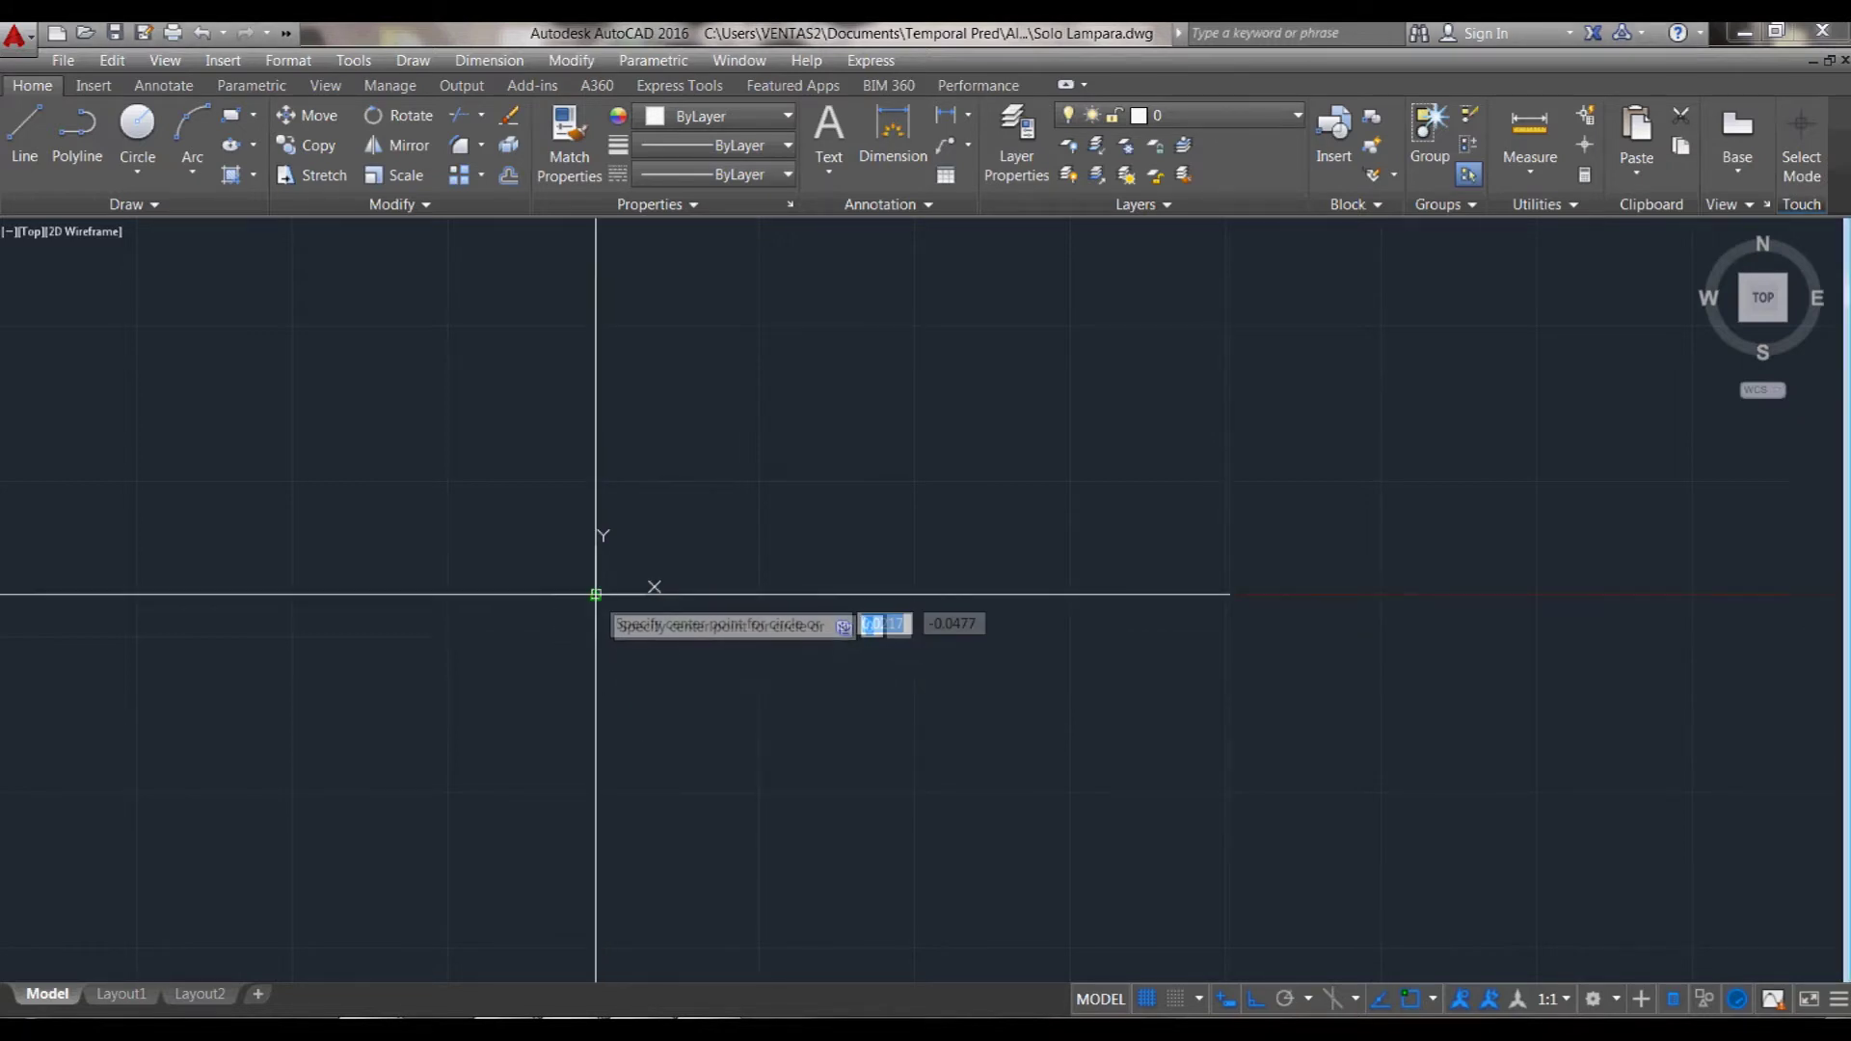
pyautogui.click(596, 594)
pyautogui.write('20.5')
pyautogui.press('Return')
pyautogui.scroll(-2, 947, 630)
pyautogui.scroll(-1, 948, 630)
pyautogui.scroll(-1, 948, 640)
# - Switch the view to the SW Isometric preset
pyautogui.write('v')
pyautogui.press('Return')
pyautogui.click(441, 579)
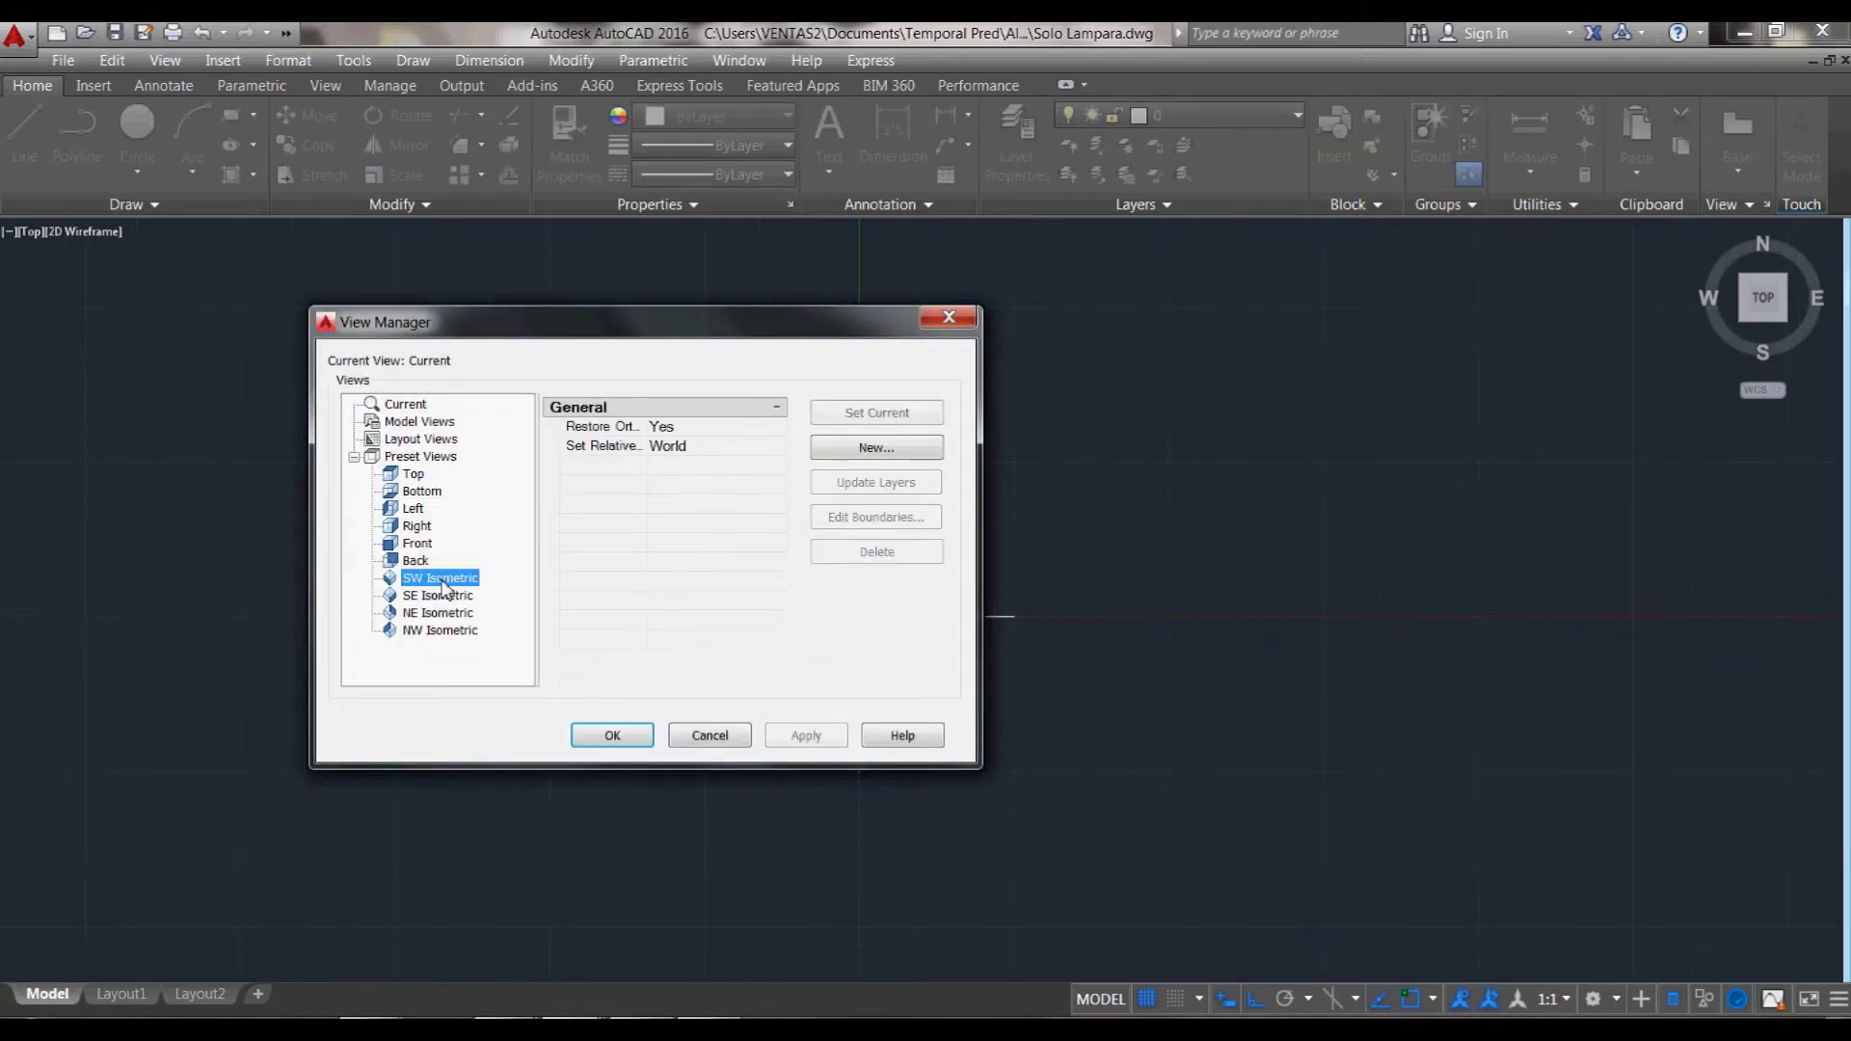
pyautogui.click(611, 738)
pyautogui.scroll(-2, 424, 632)
pyautogui.scroll(1, 771, 635)
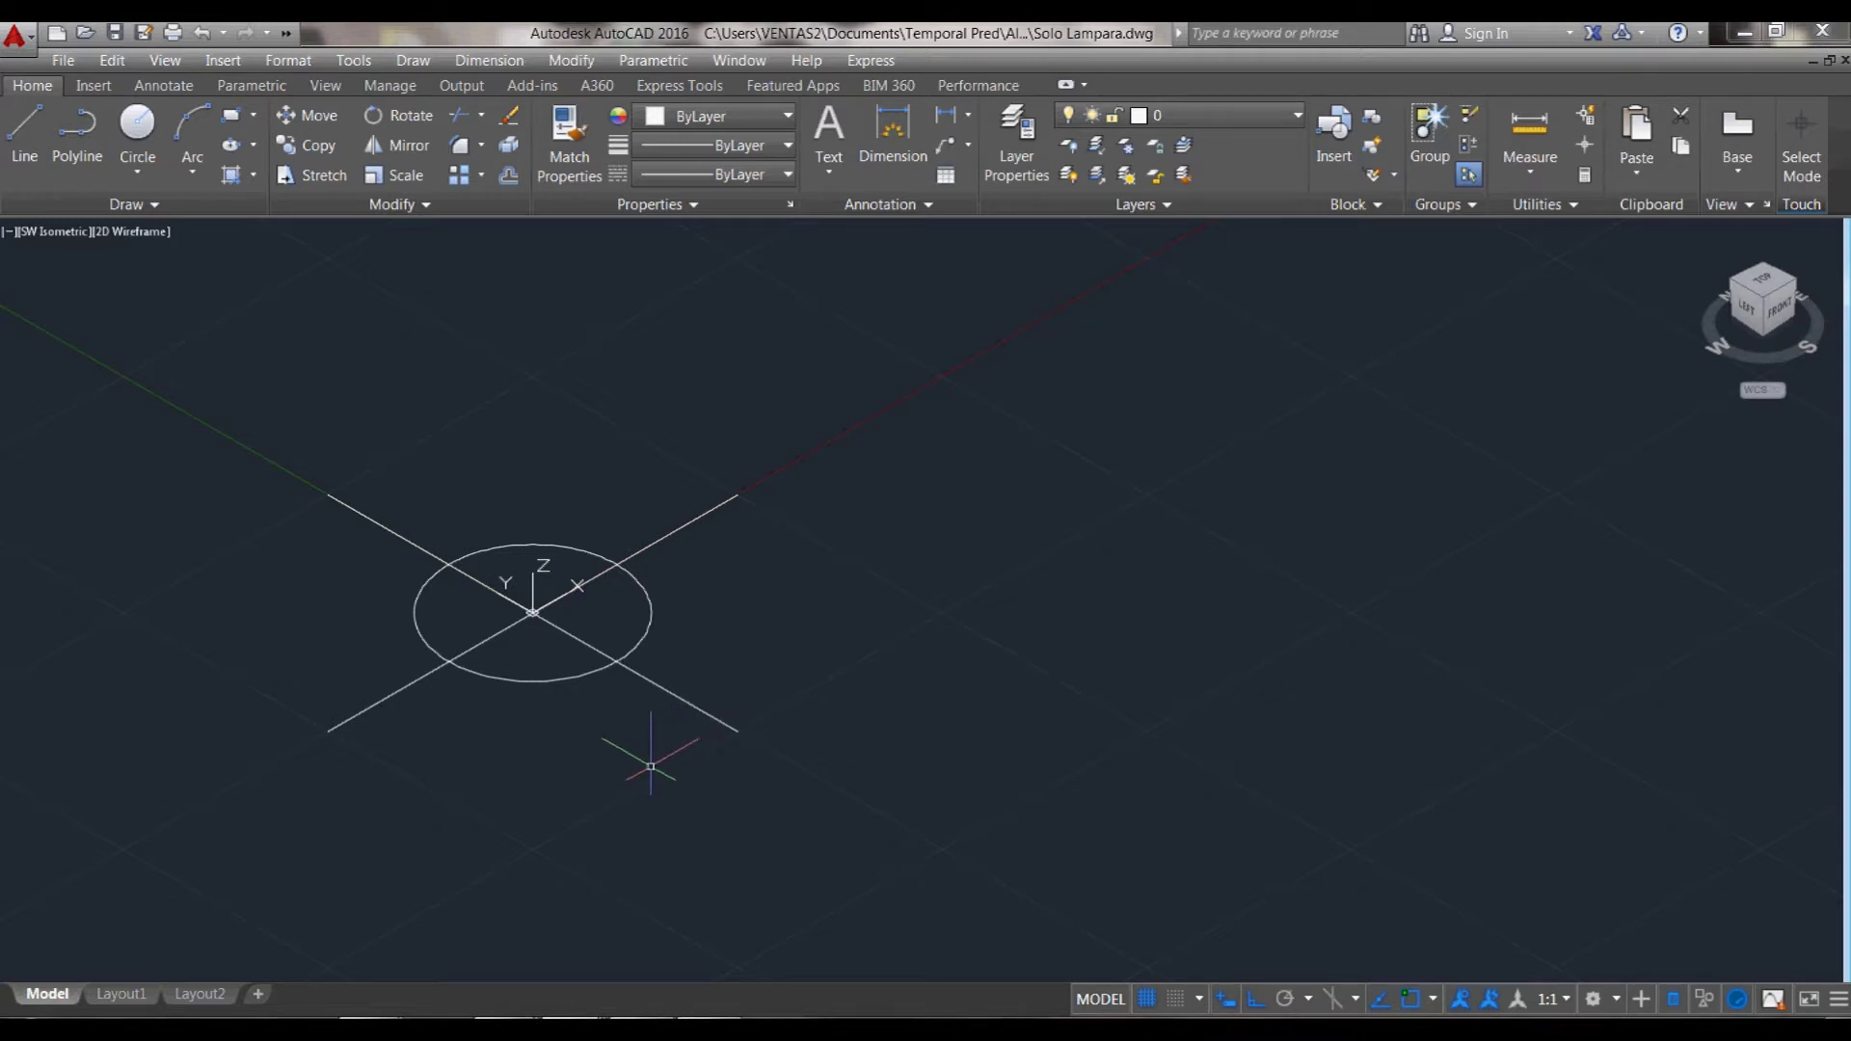
# - Draw a concentric circle of radius 10.5 on the existing circle's centre
pyautogui.write('c')
pyautogui.press('Return')
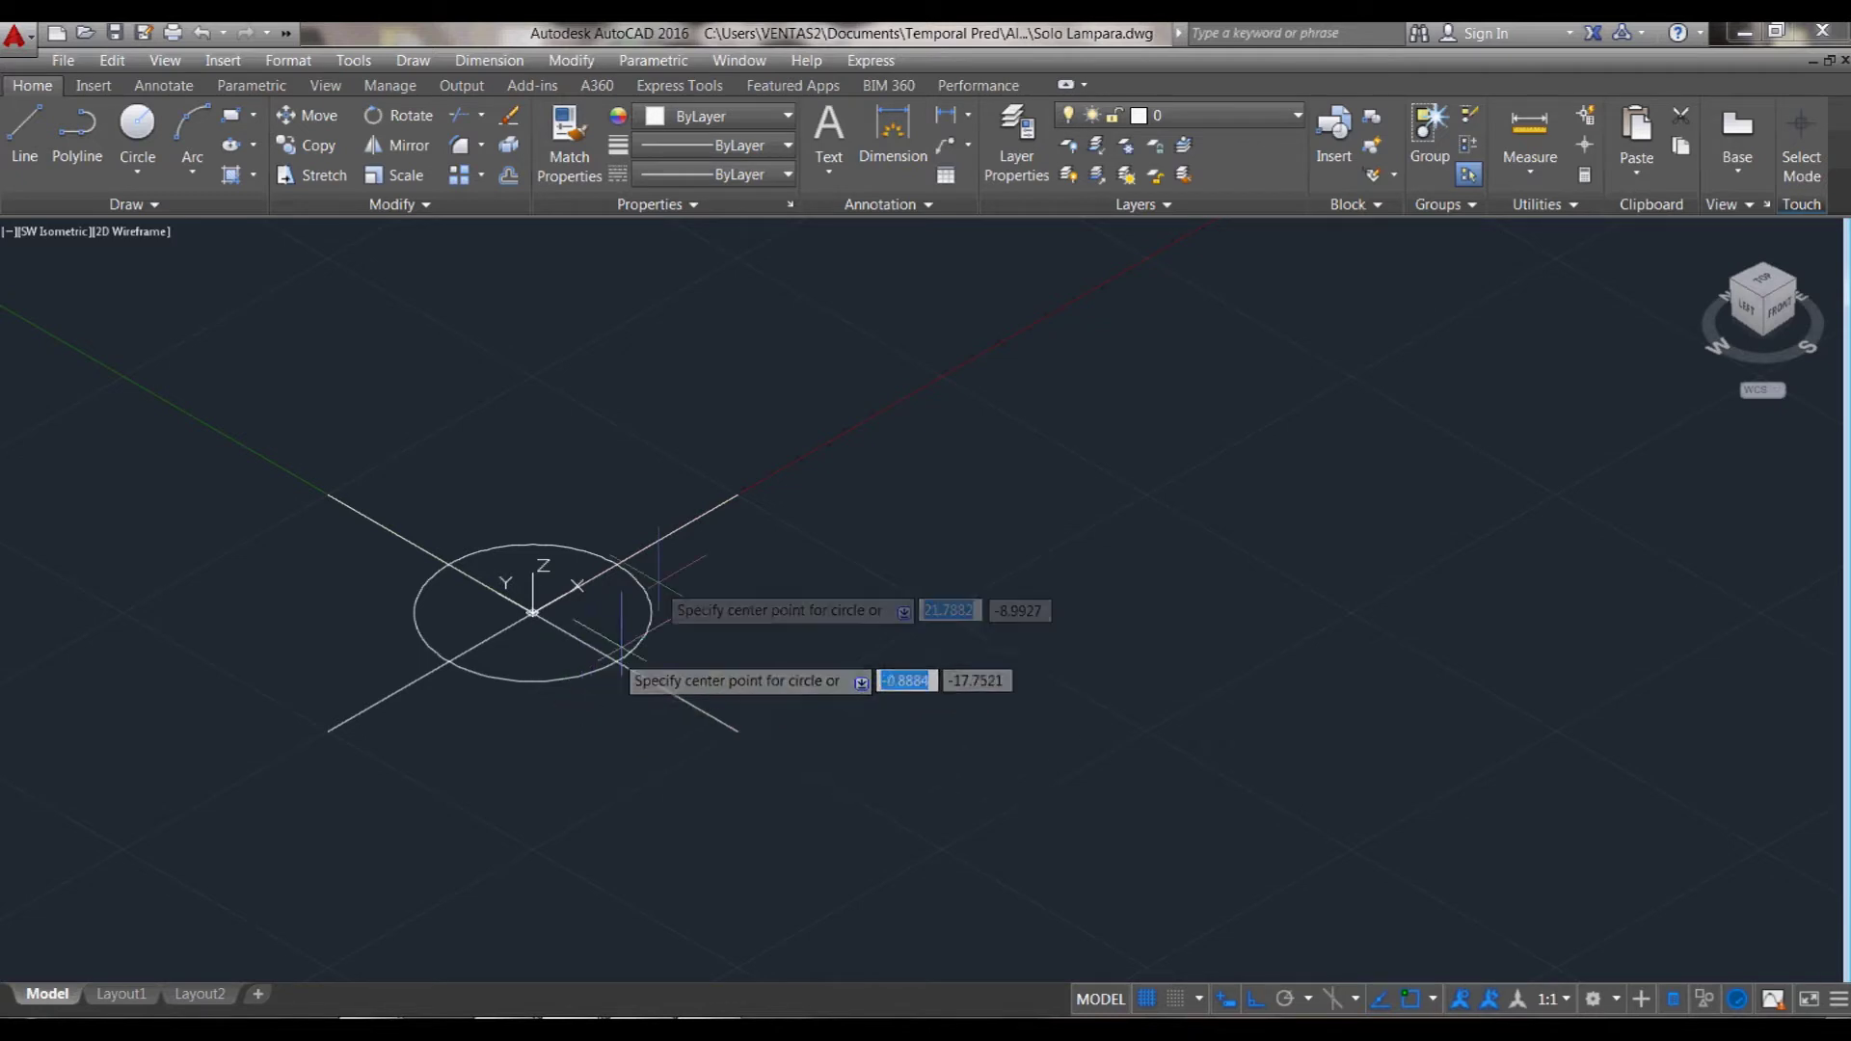
pyautogui.click(650, 608)
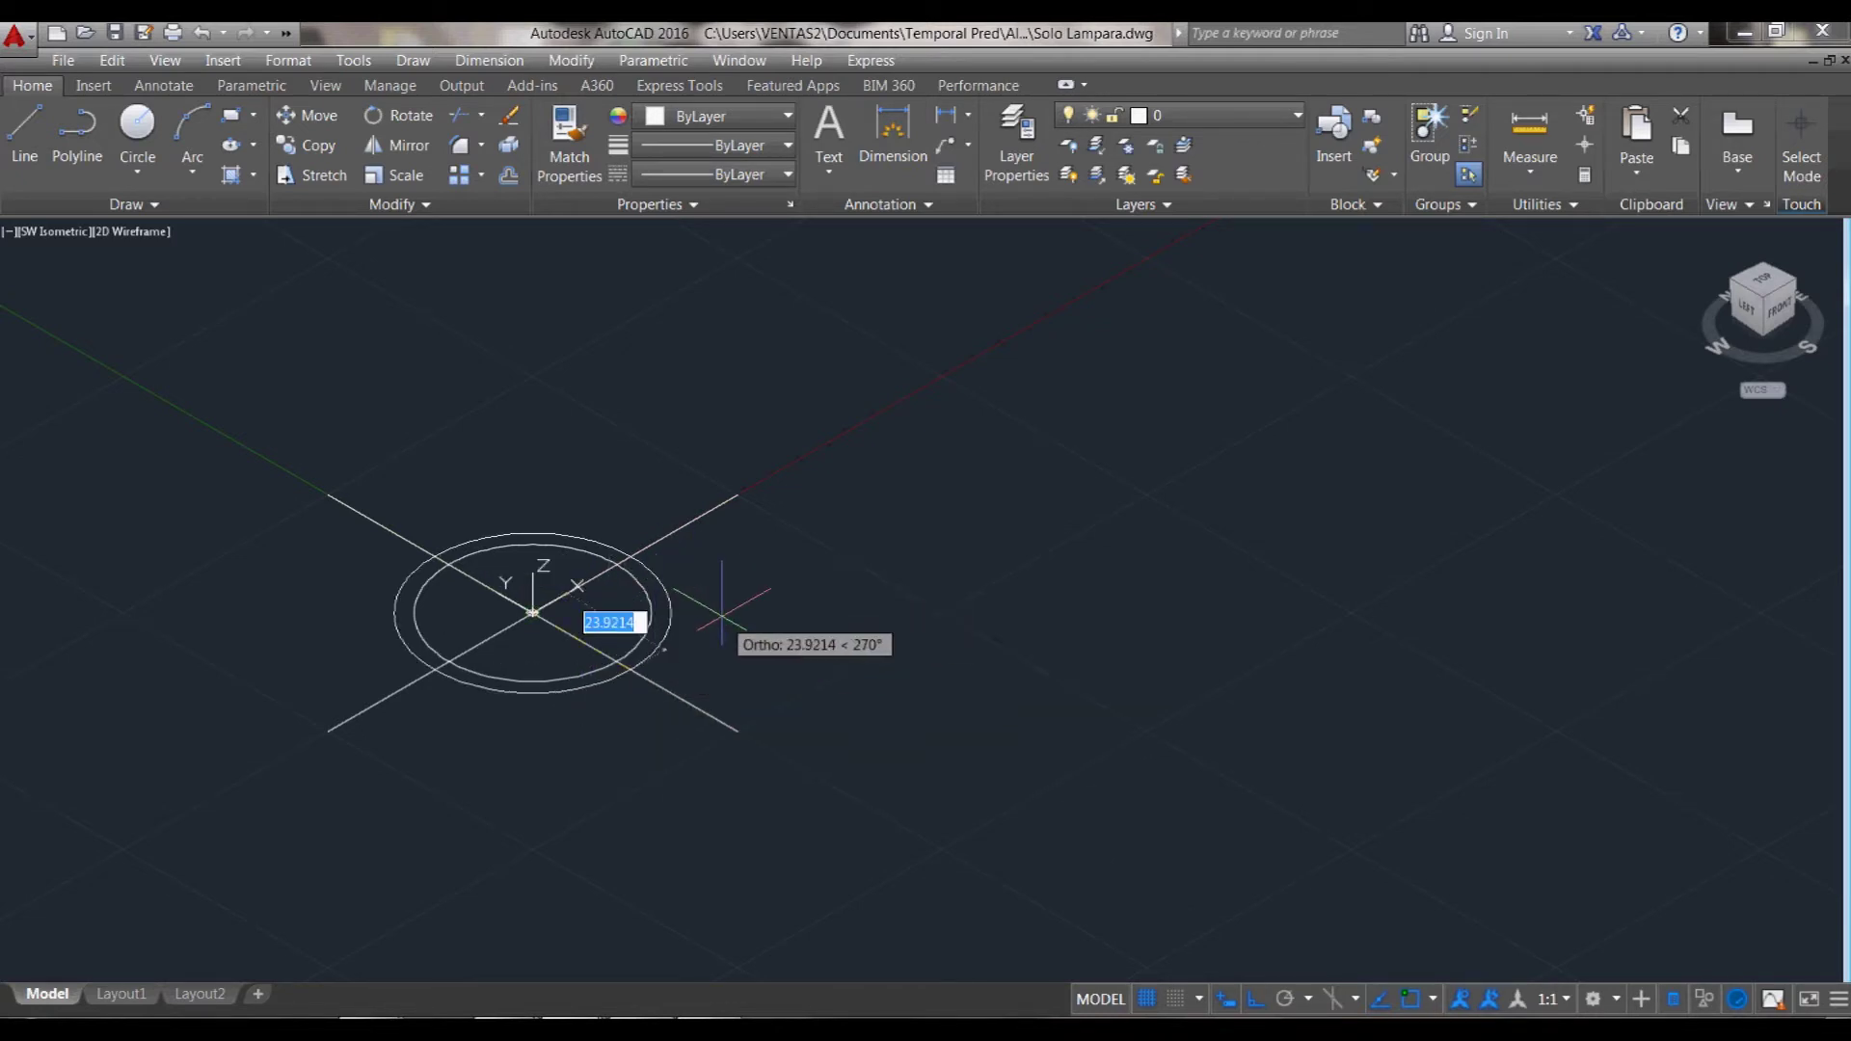
pyautogui.write('10.5')
pyautogui.press('Return')
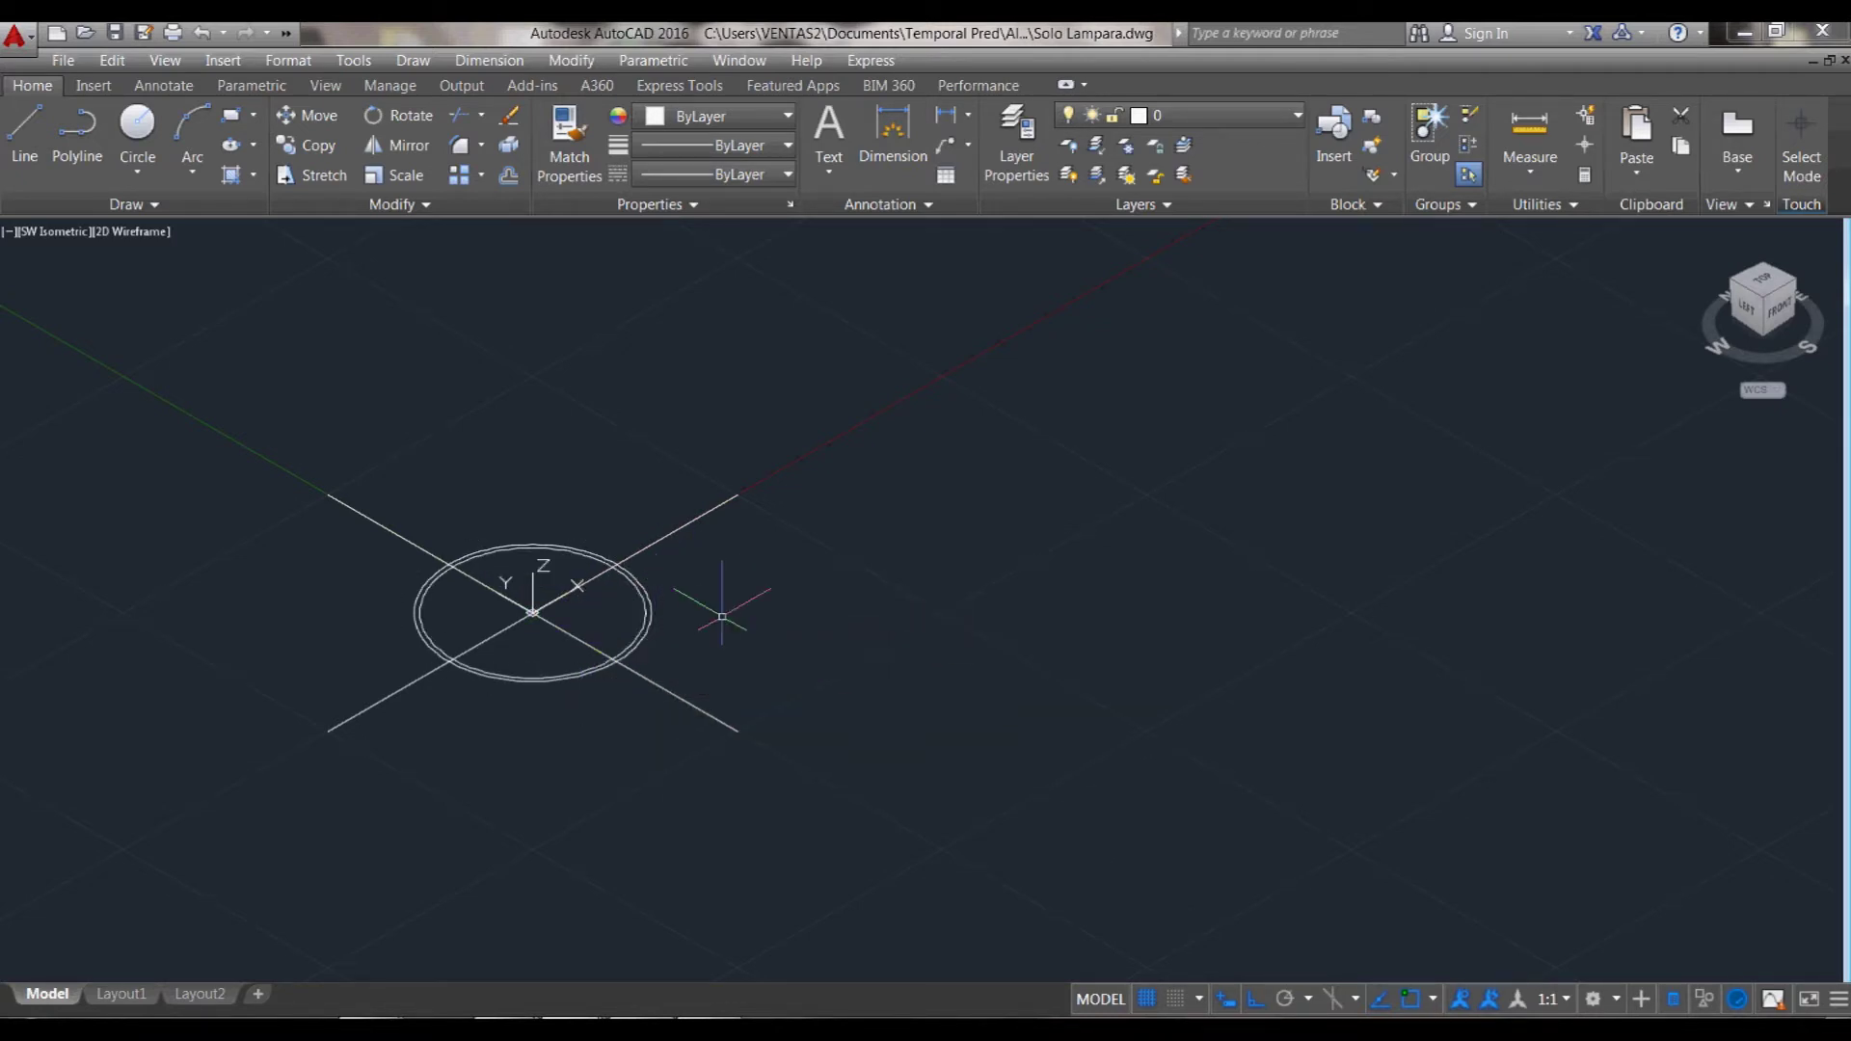
# - Extrude the last-drawn circle 100 units into a tube
pyautogui.write('ext')
pyautogui.press('Return')
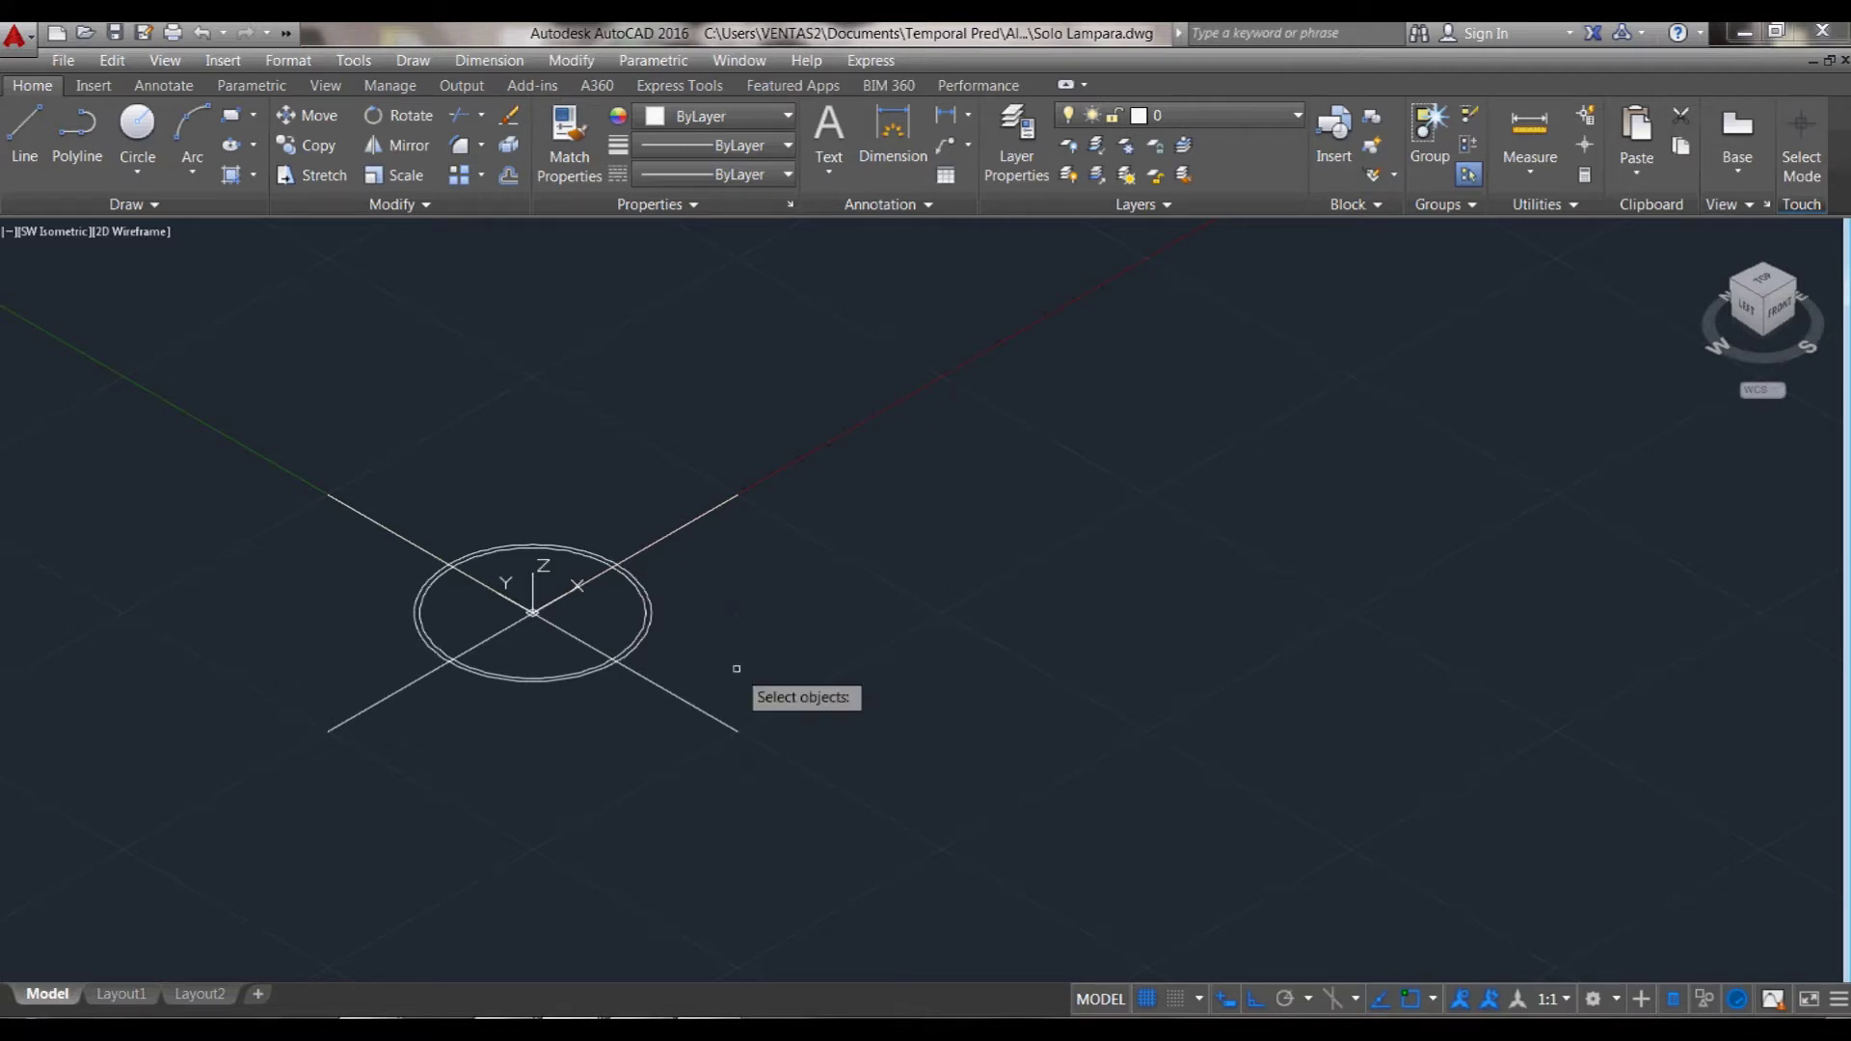
pyautogui.write('l')
pyautogui.press('Return')
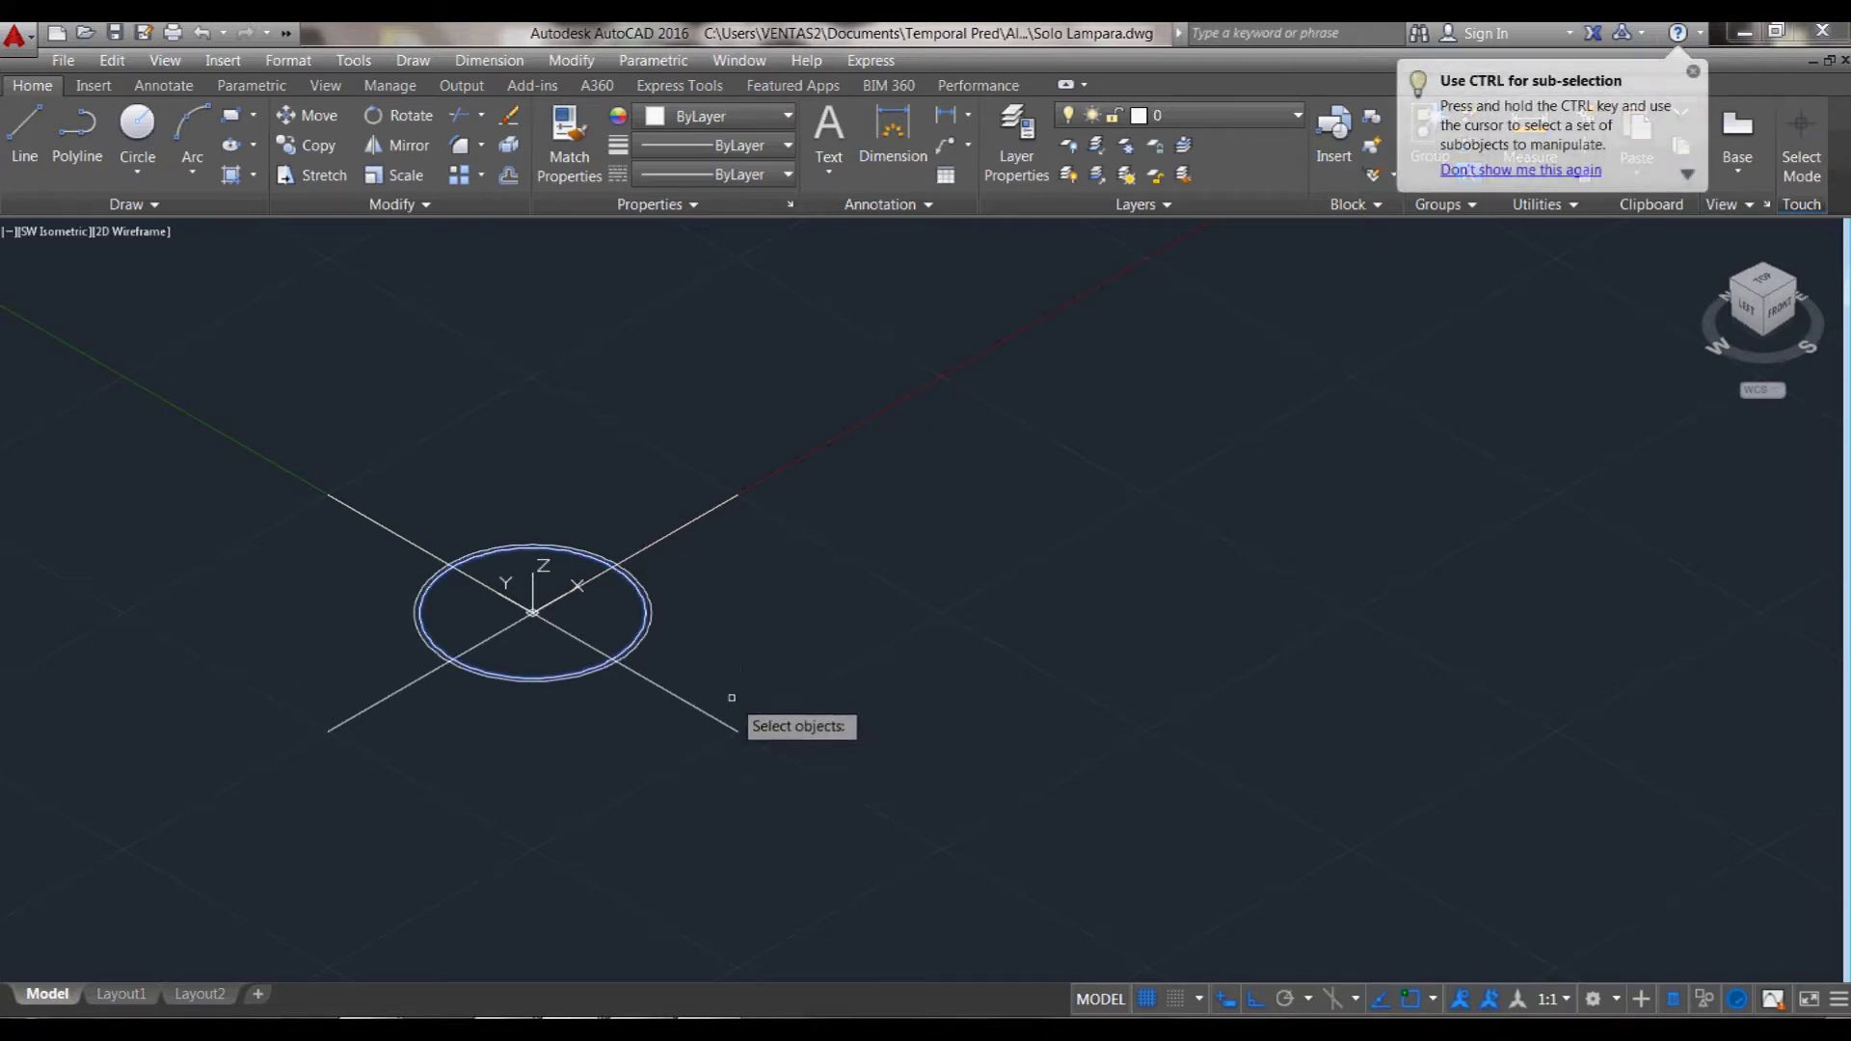
pyautogui.scroll(-3, 718, 627)
pyautogui.press('Return')
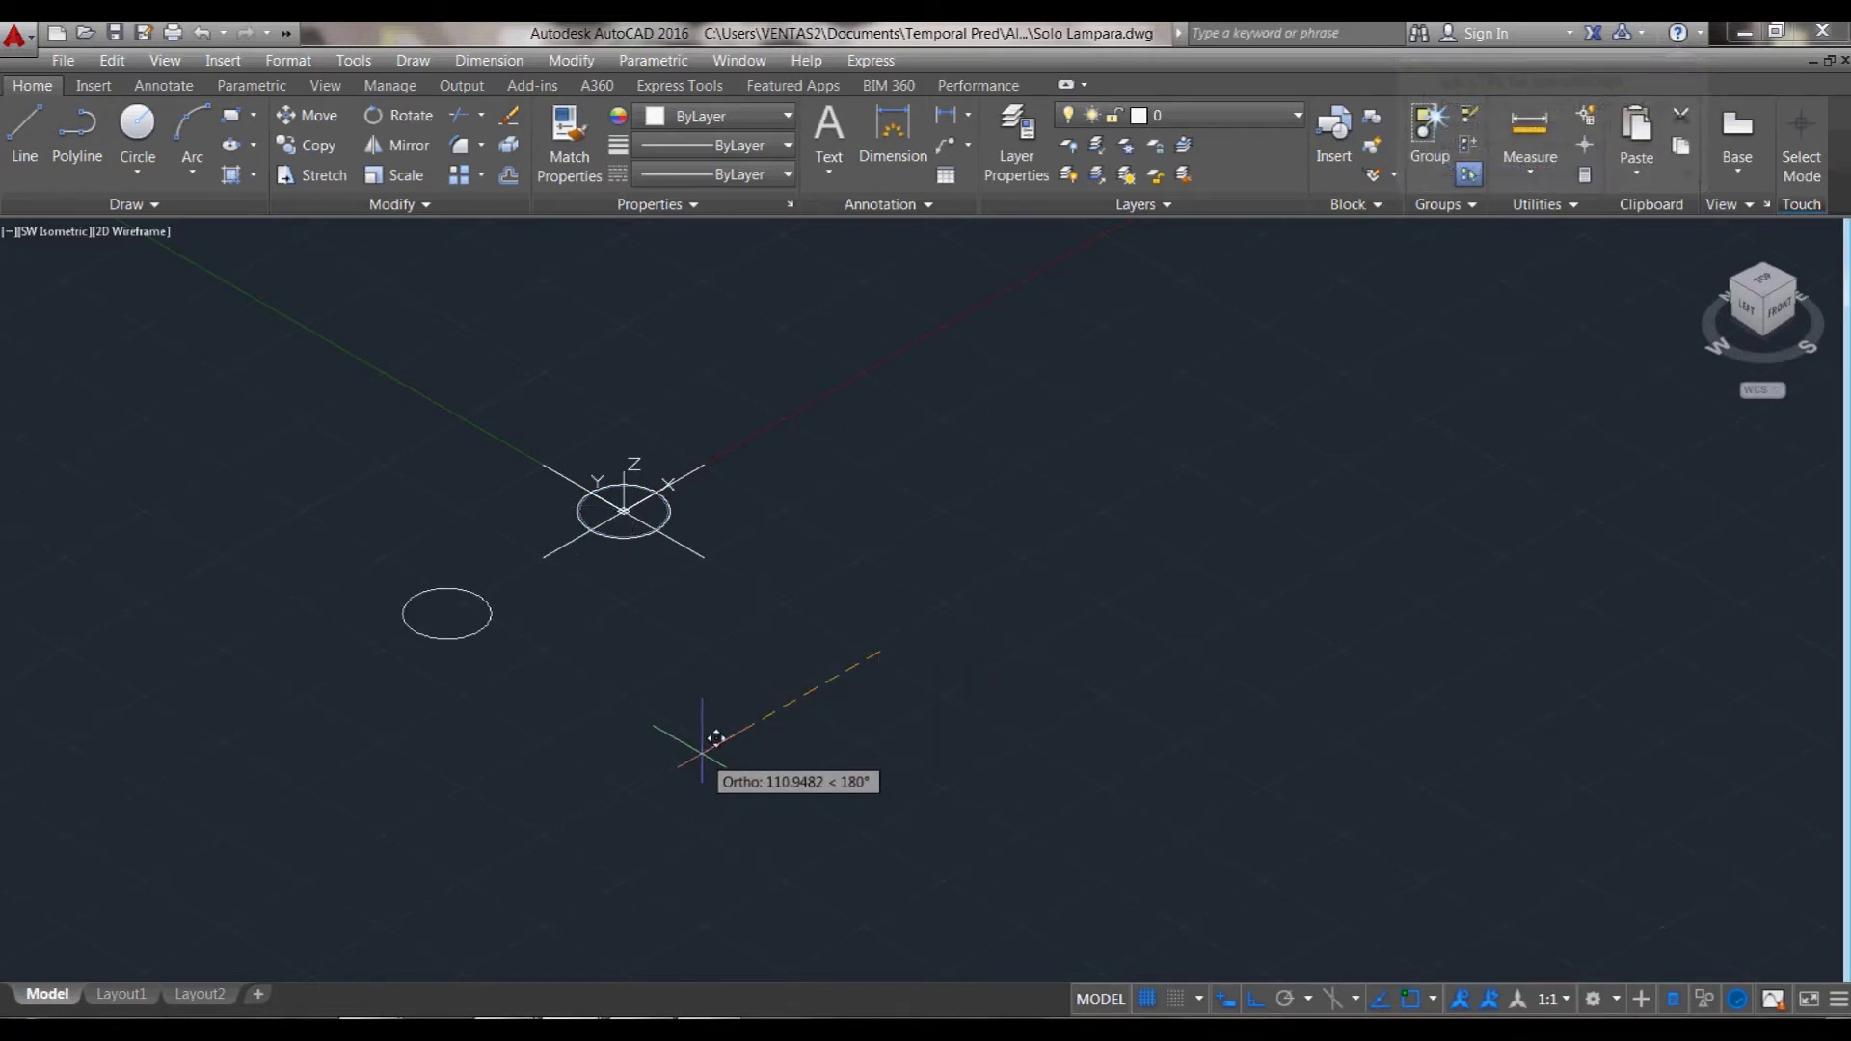
pyautogui.write('100')
pyautogui.press('Return')
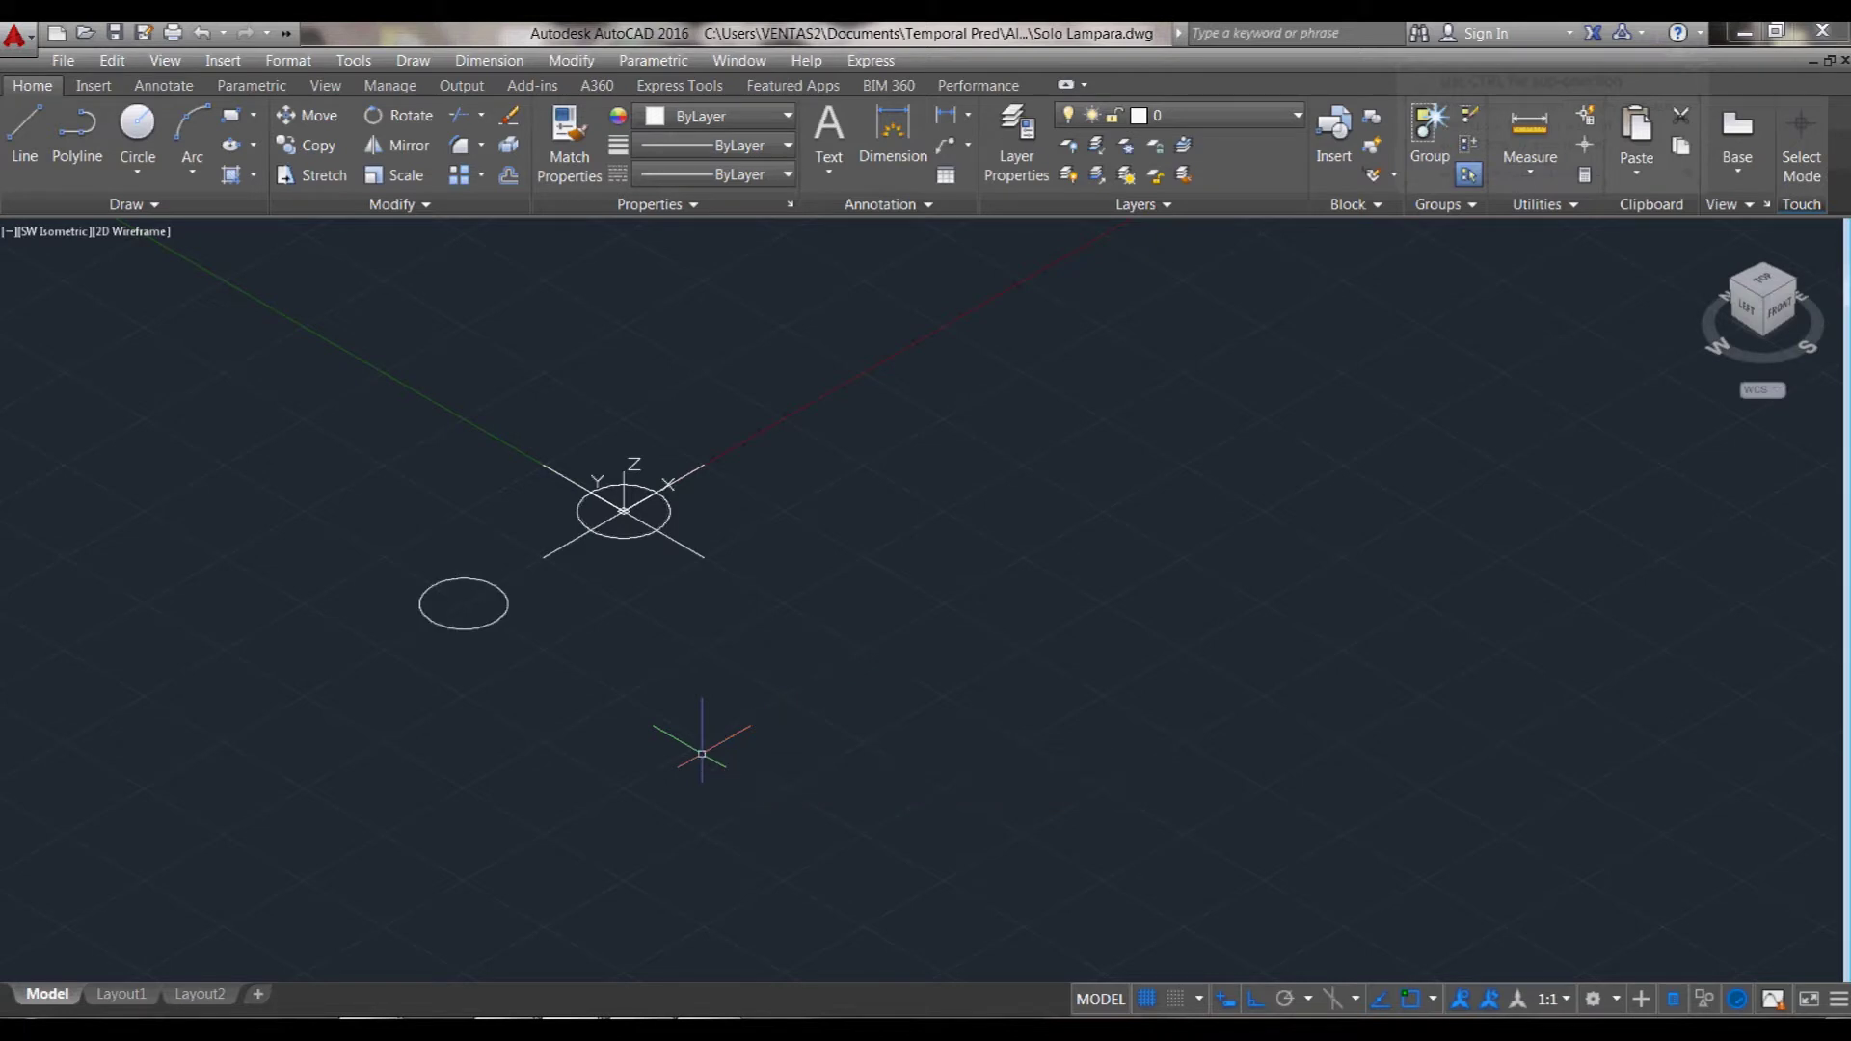
pyautogui.scroll(3, 622, 501)
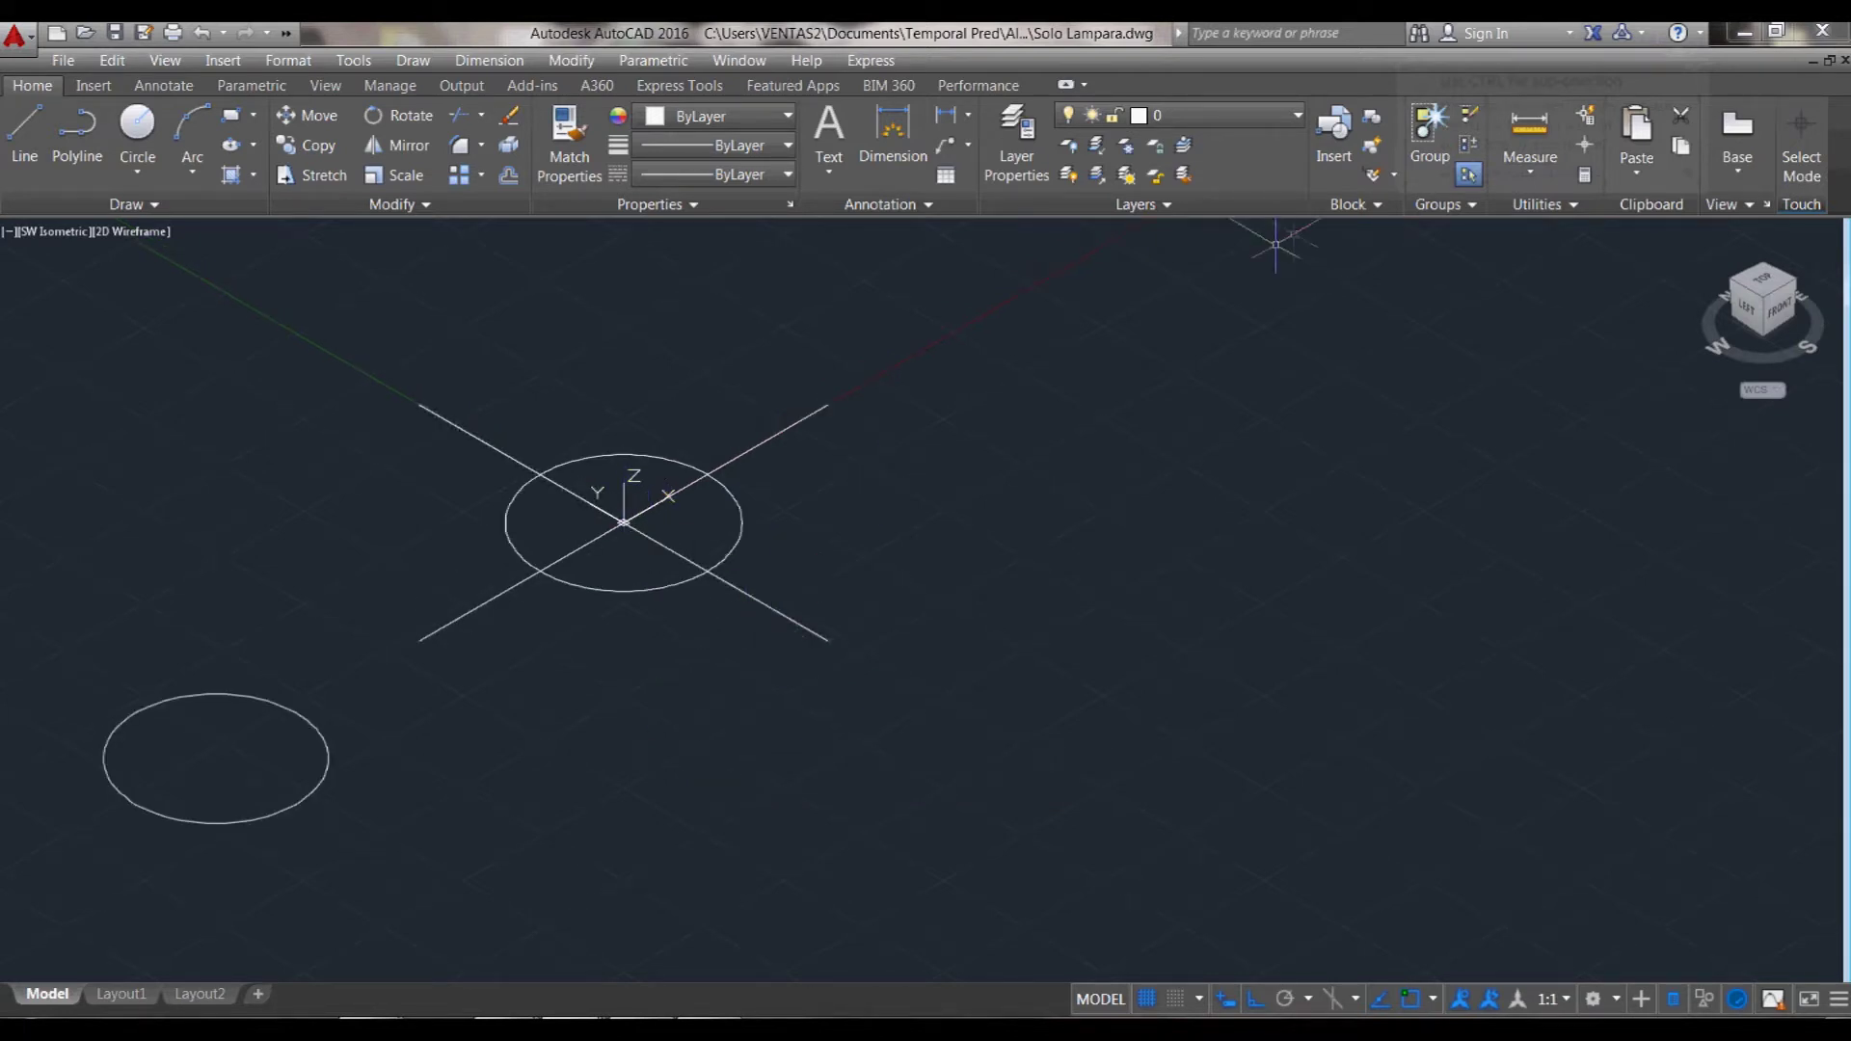
pyautogui.scroll(2, 826, 520)
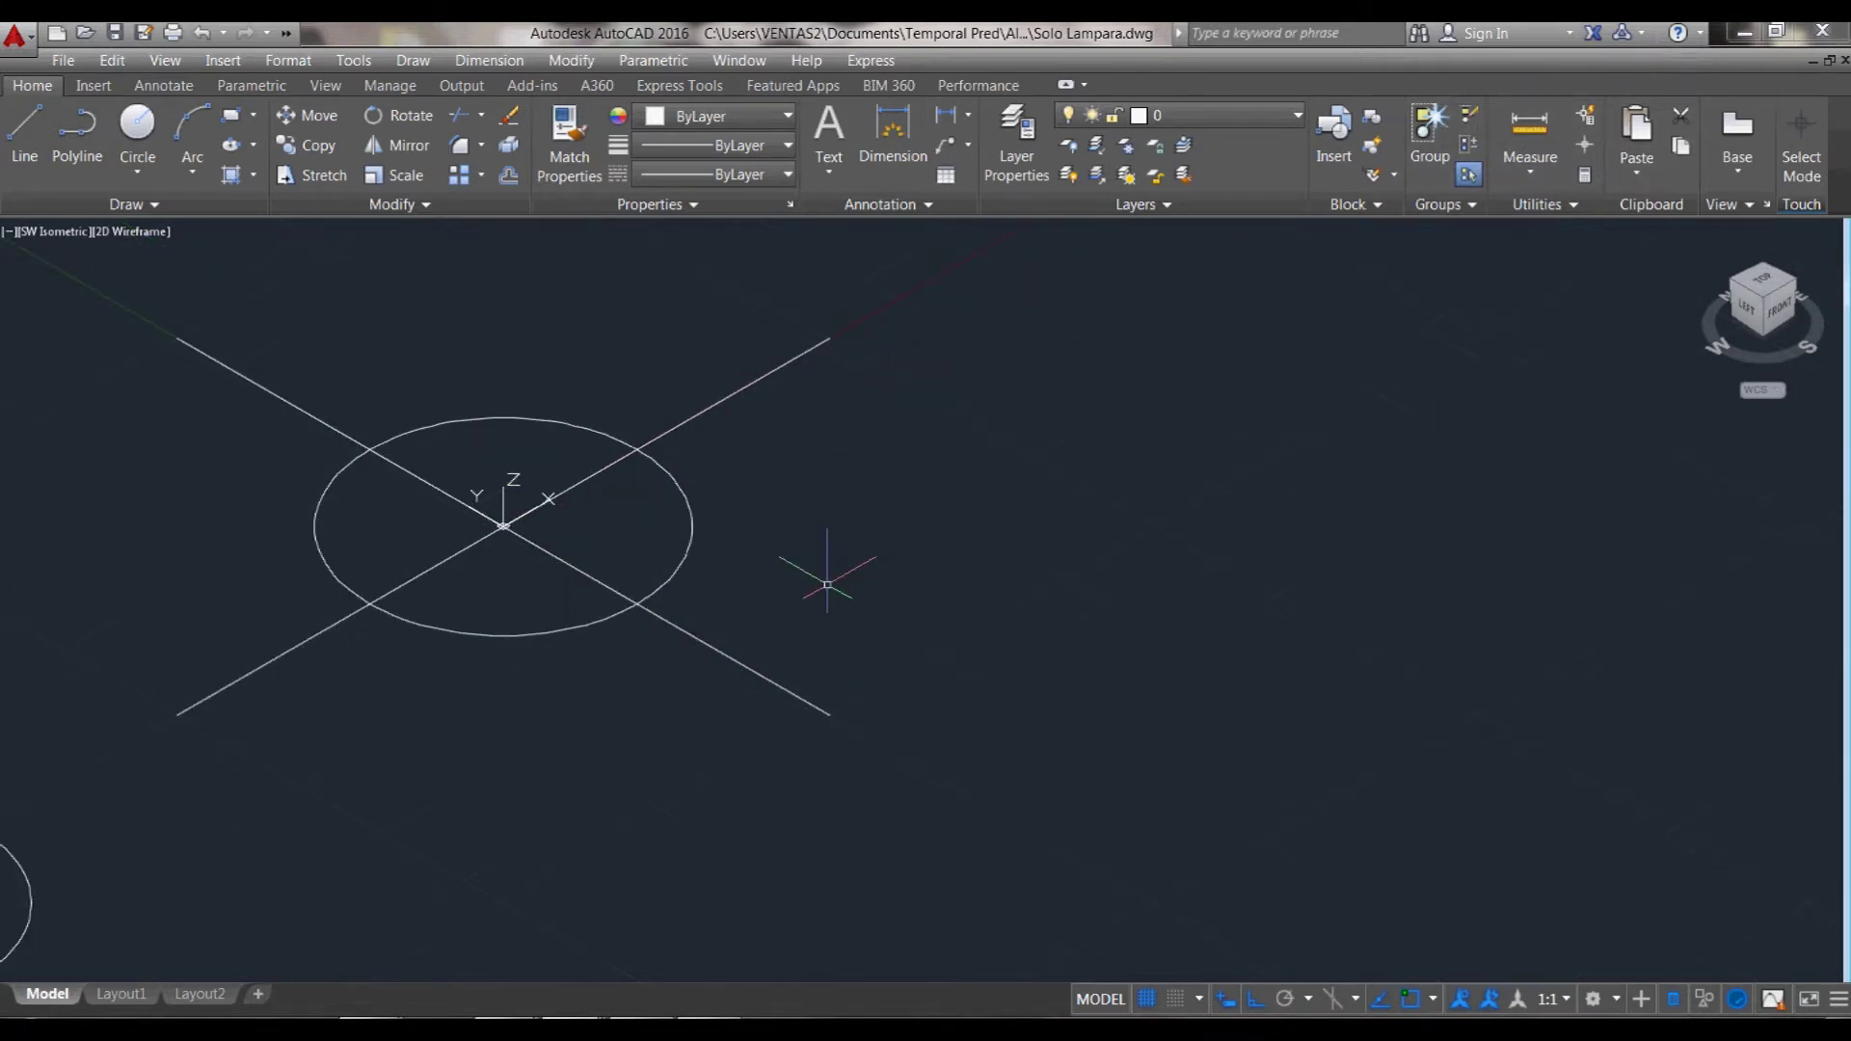
# - Create a sphere centred on the origin with a snapped radius of about 17.2
pyautogui.write('SPE')
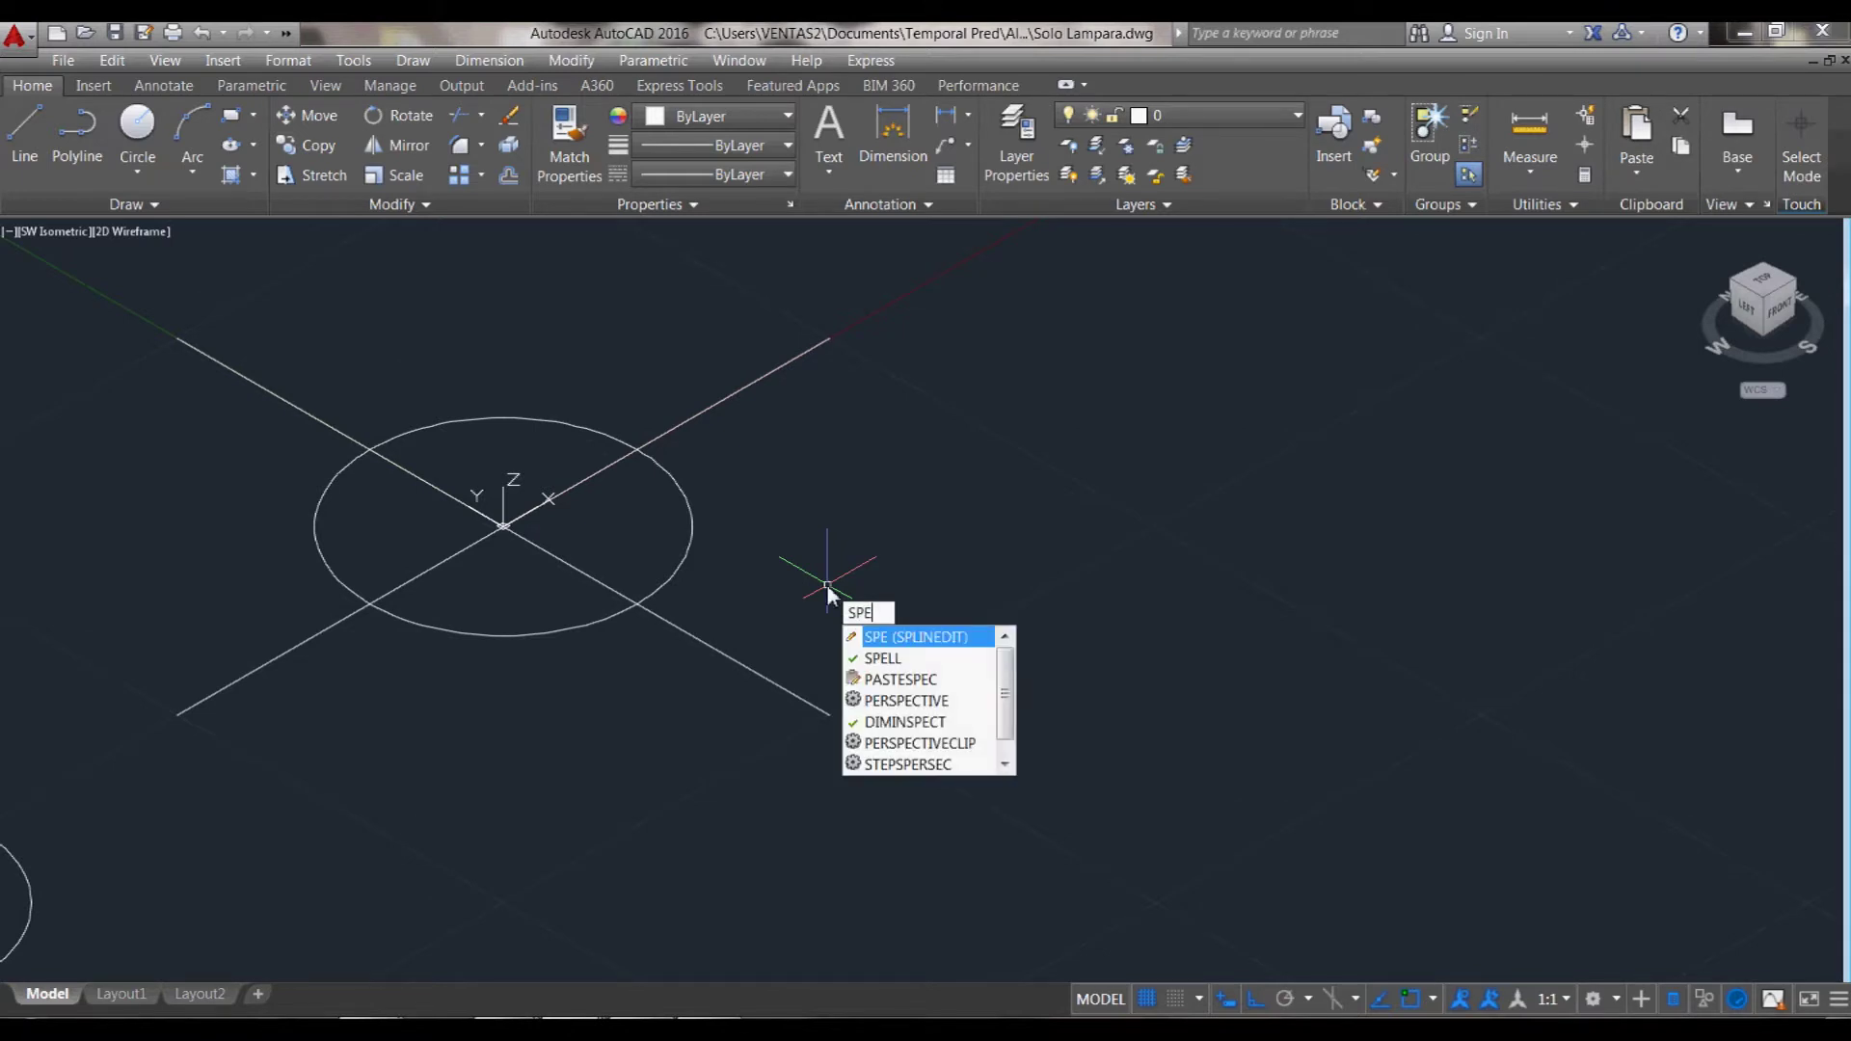
pyautogui.press('BackSpace')
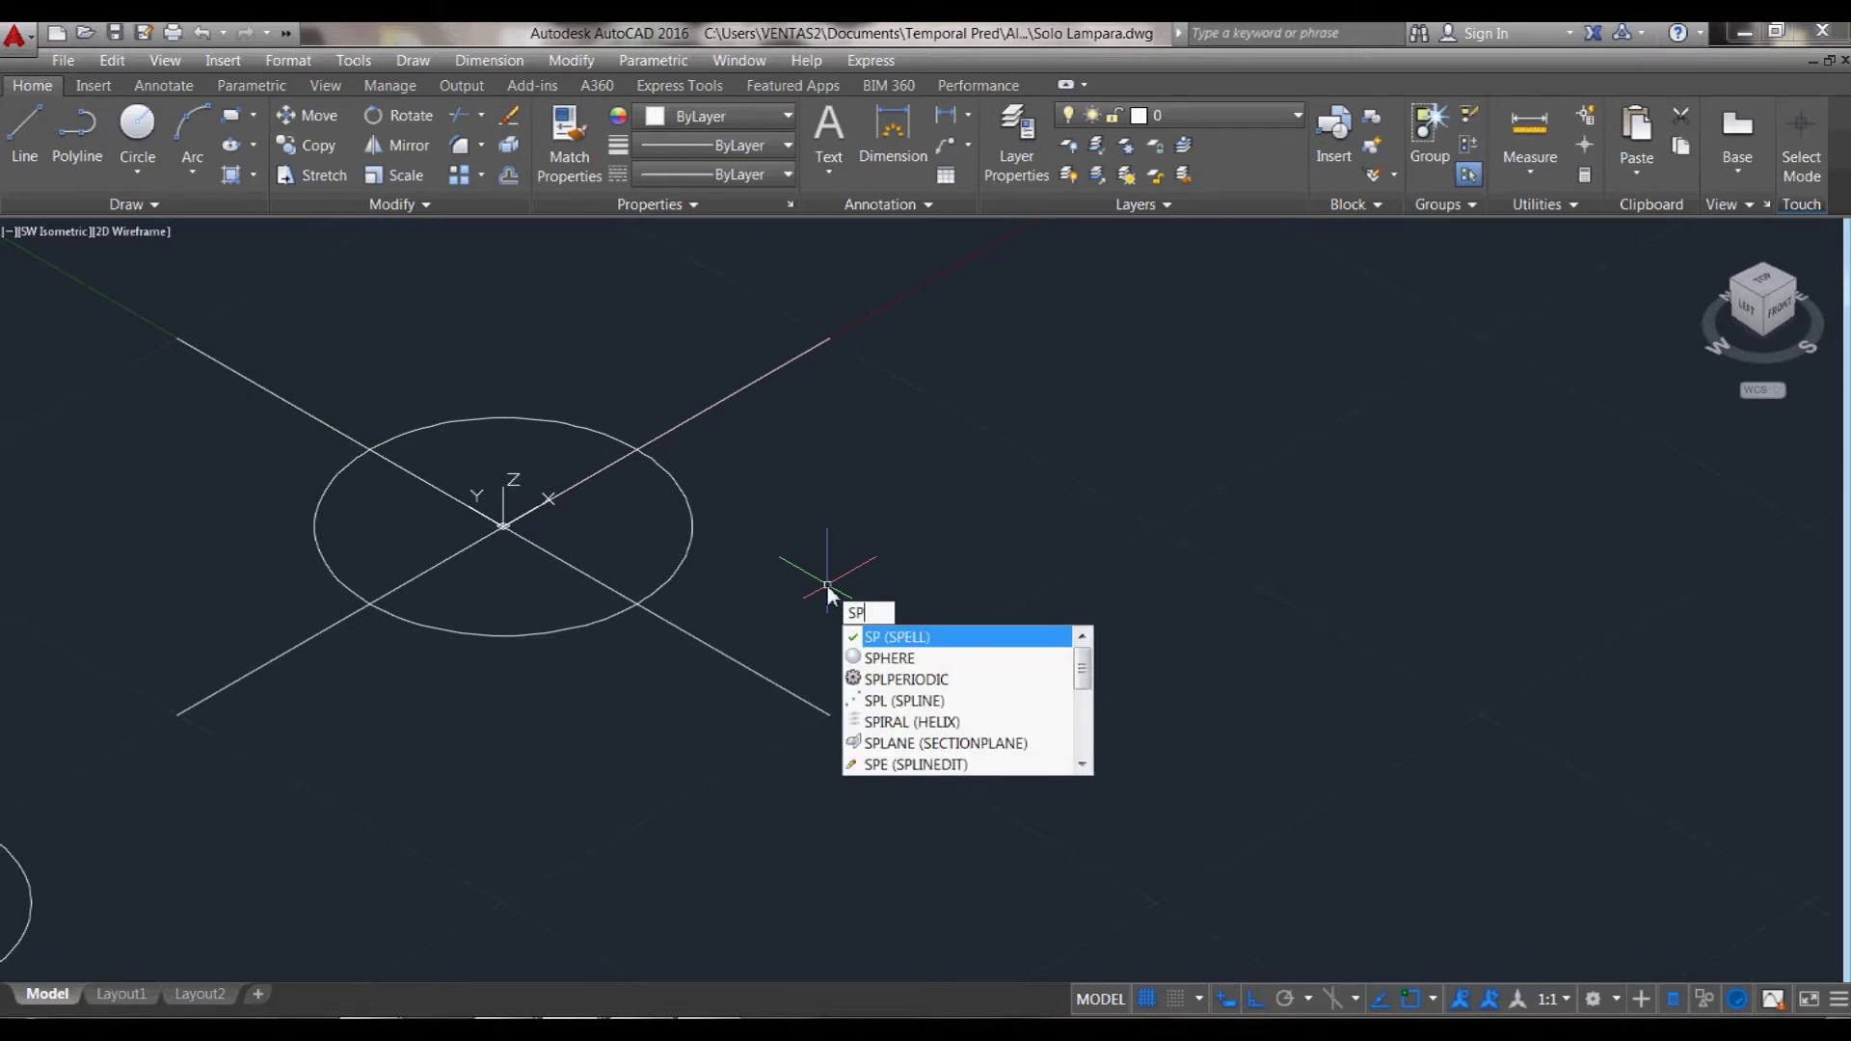
pyautogui.write('HERE')
pyautogui.click(873, 638)
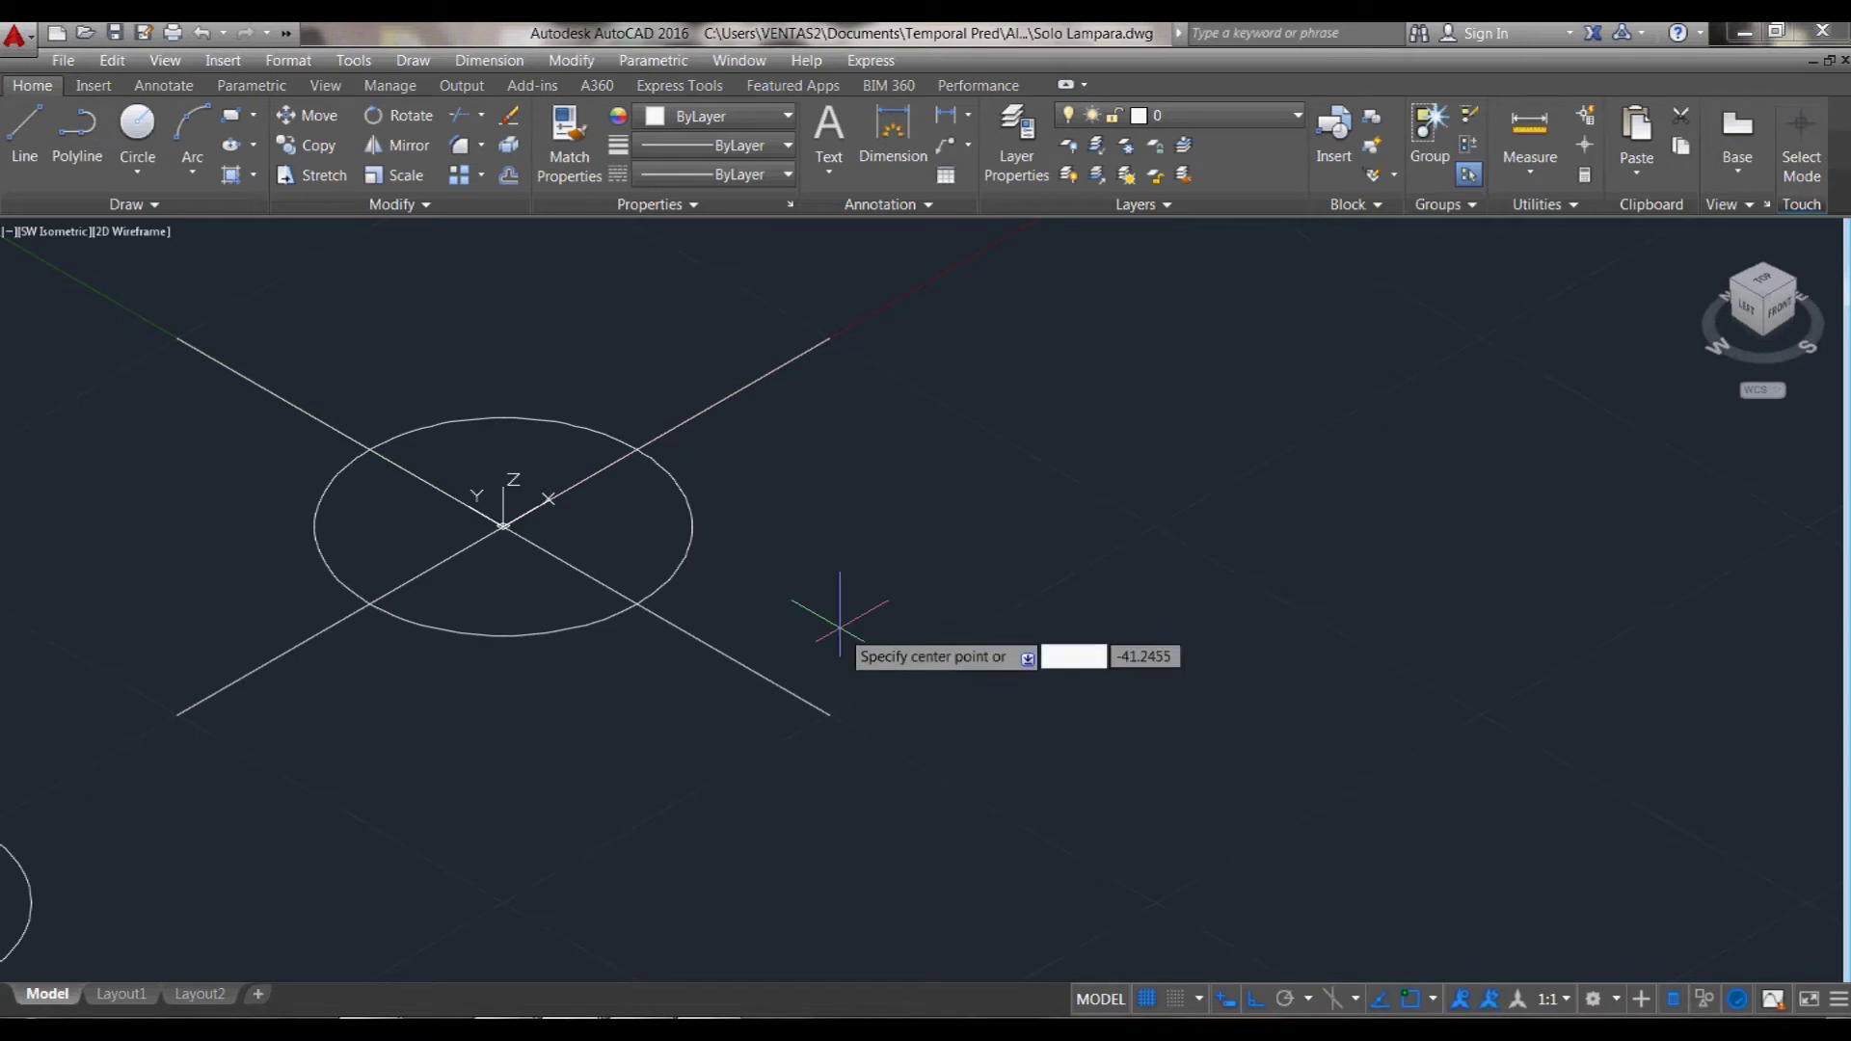
pyautogui.click(675, 535)
pyautogui.keyDown('shift'); pyautogui.rightClick(609, 493); pyautogui.keyUp('shift')
pyautogui.click(641, 790)
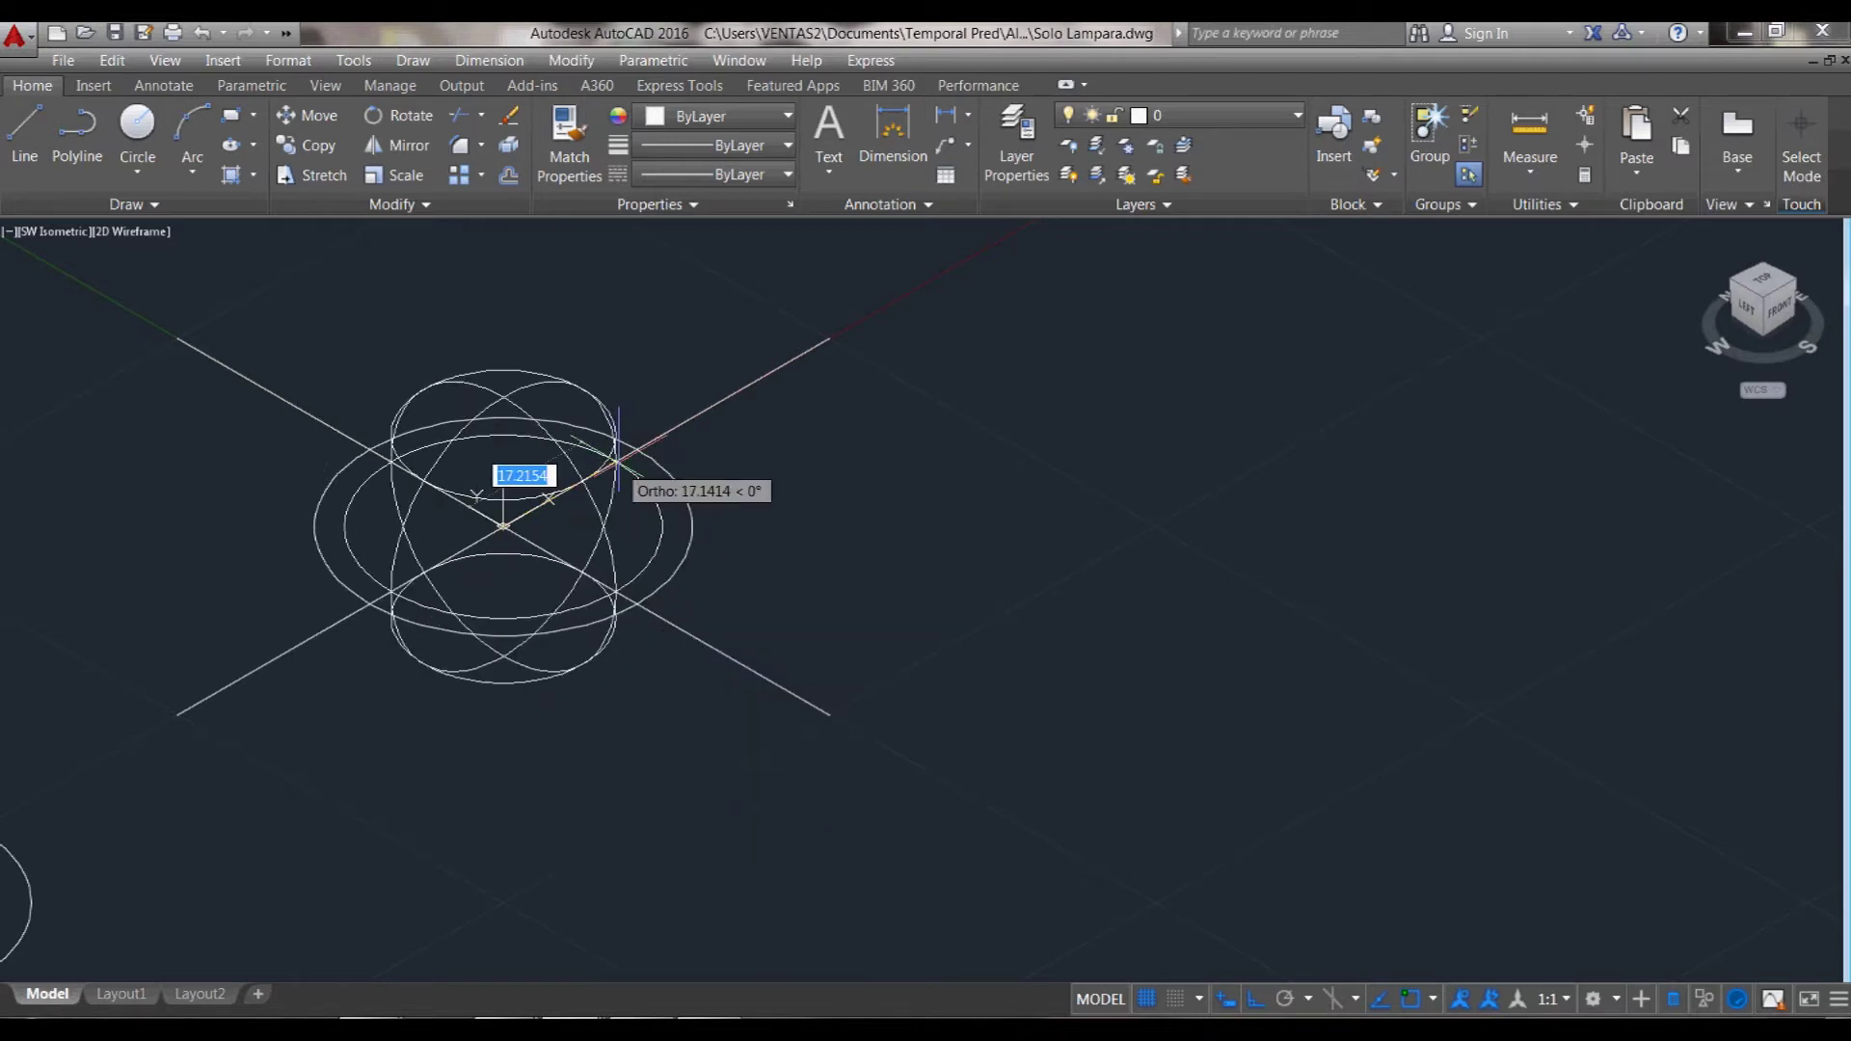
pyautogui.click(617, 463)
pyautogui.scroll(-3, 419, 519)
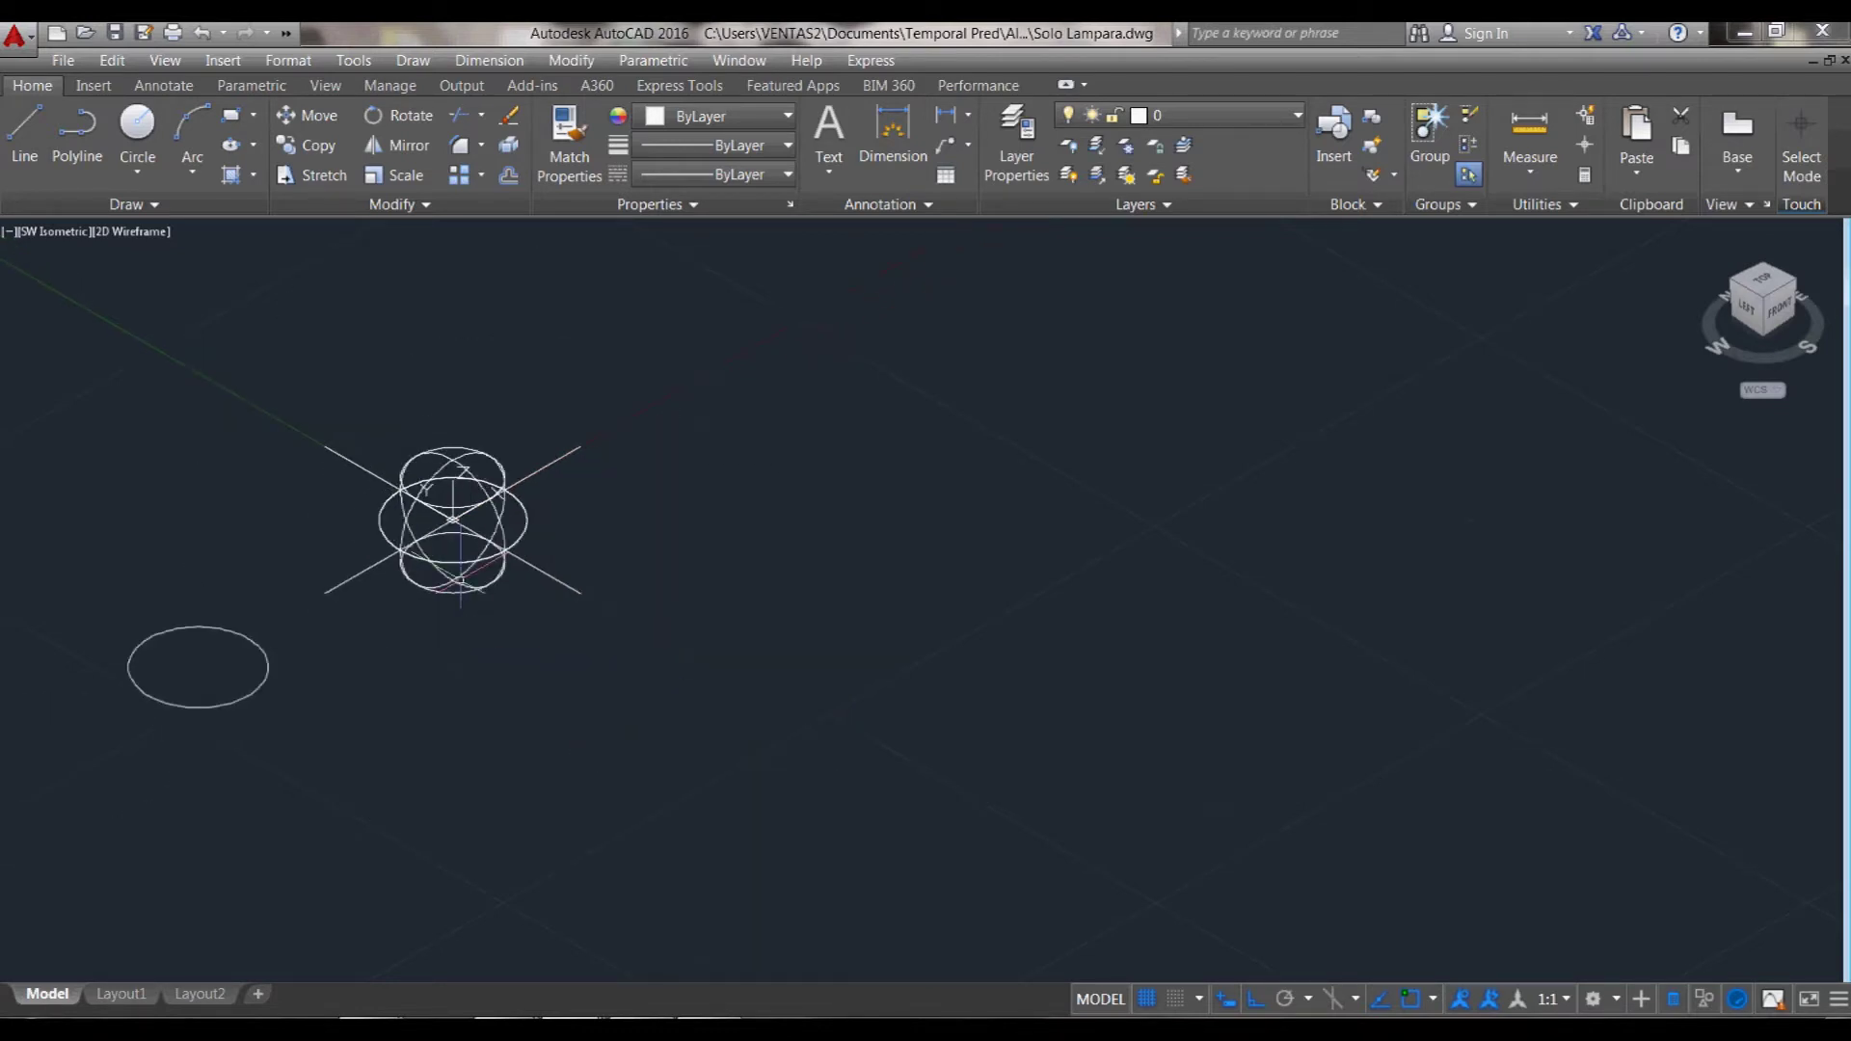
pyautogui.scroll(4, 467, 535)
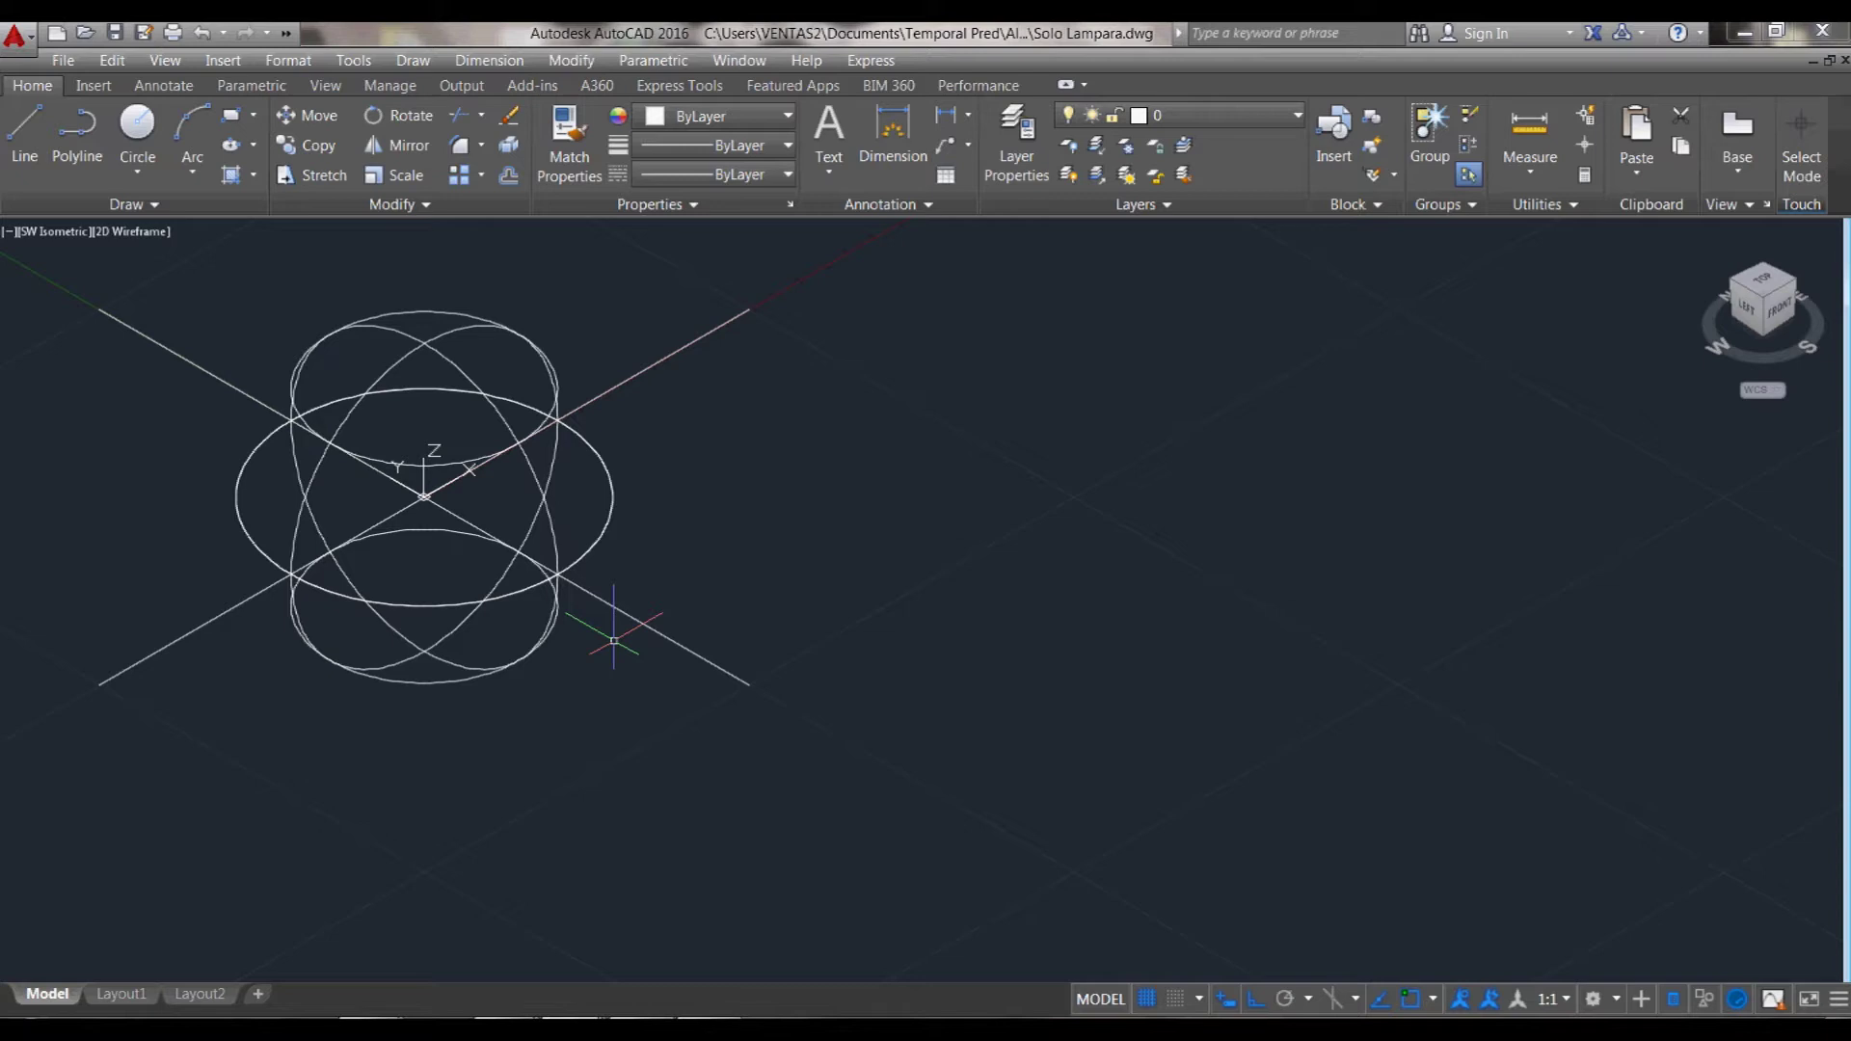
pyautogui.scroll(-2, 627, 675)
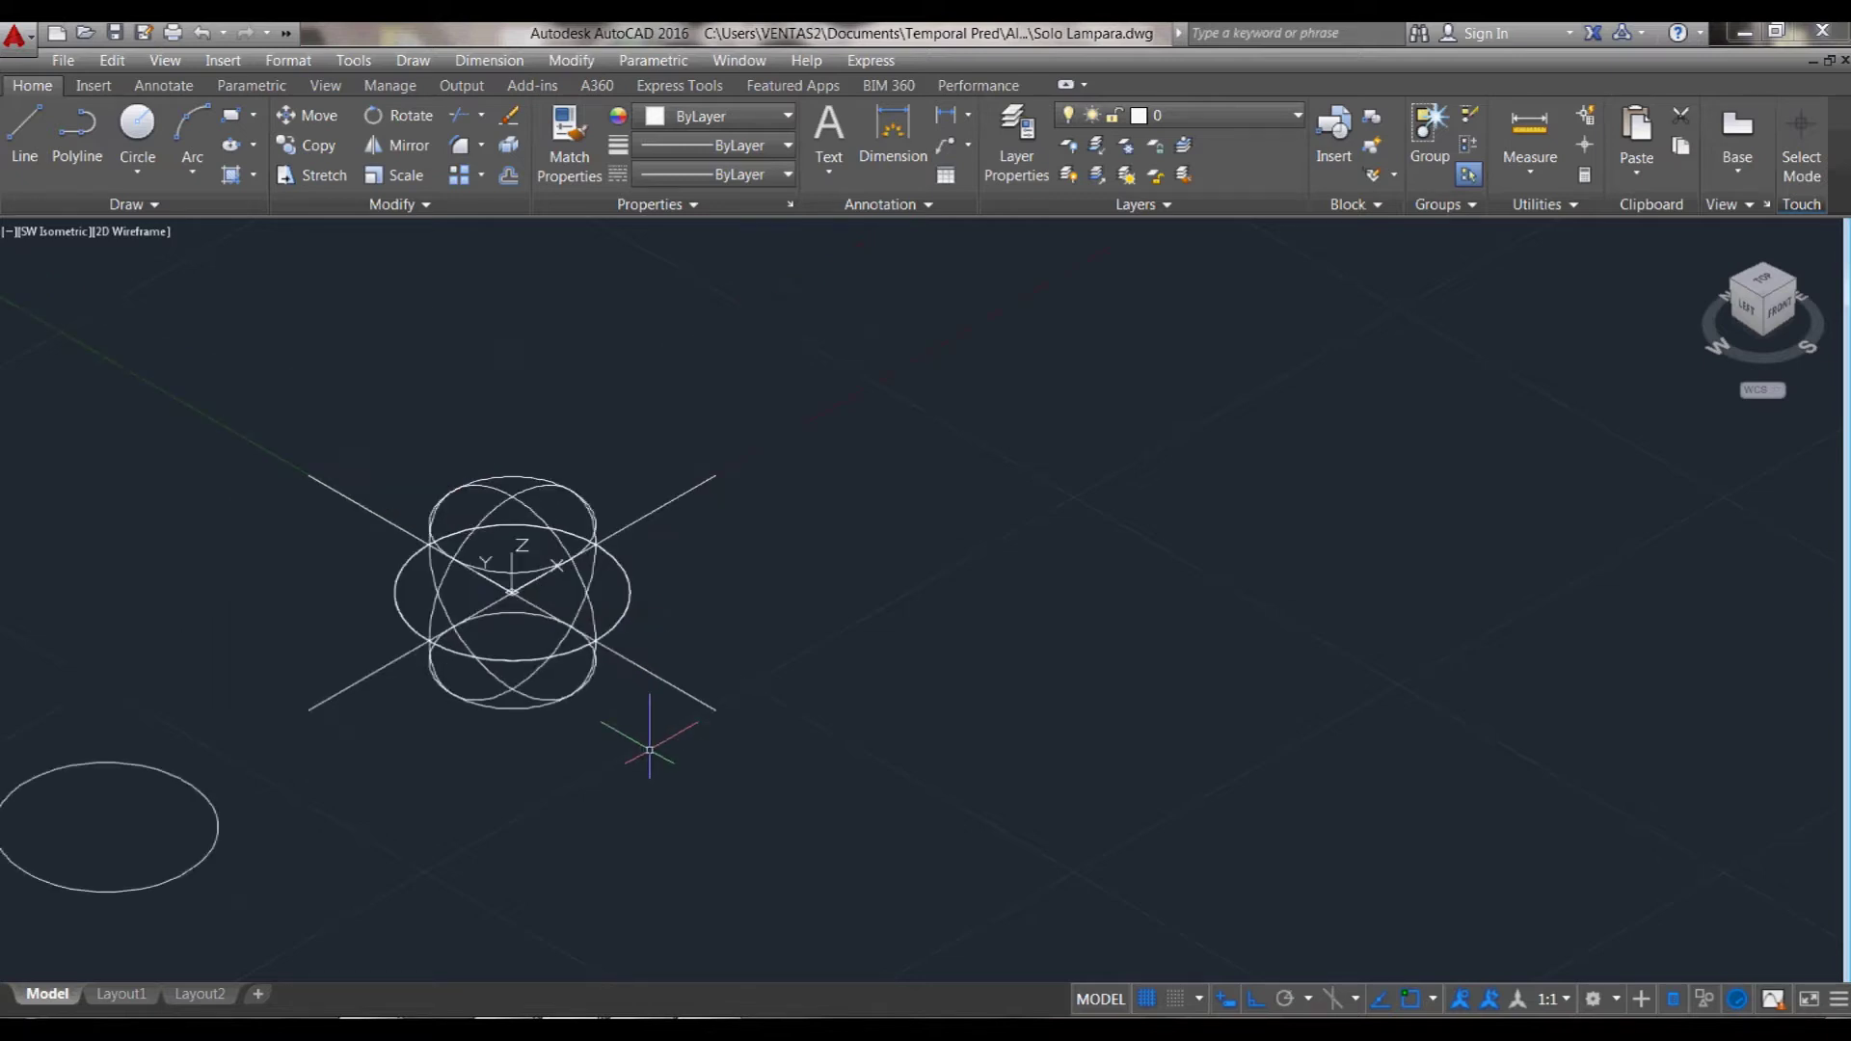
pyautogui.scroll(2, 507, 627)
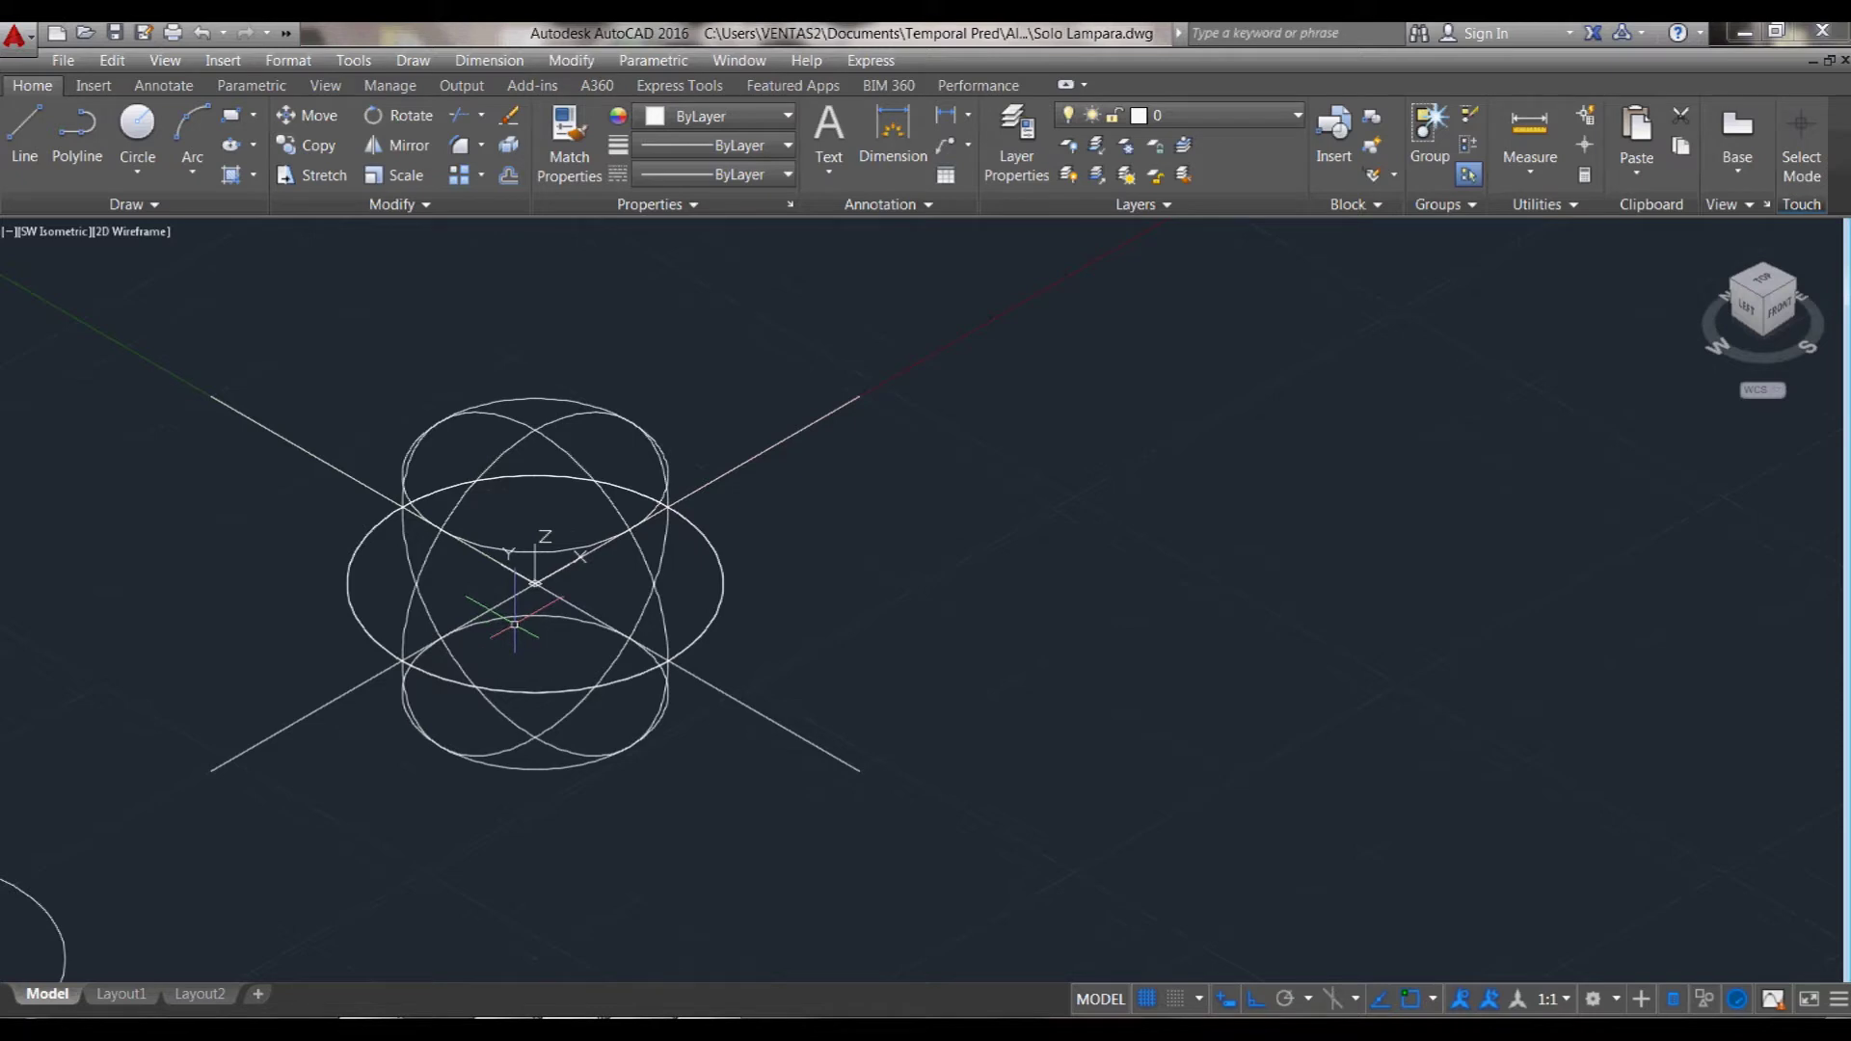
# - Add a slim cylinder 28 units tall standing on the origin inside the sphere
pyautogui.write('cy')
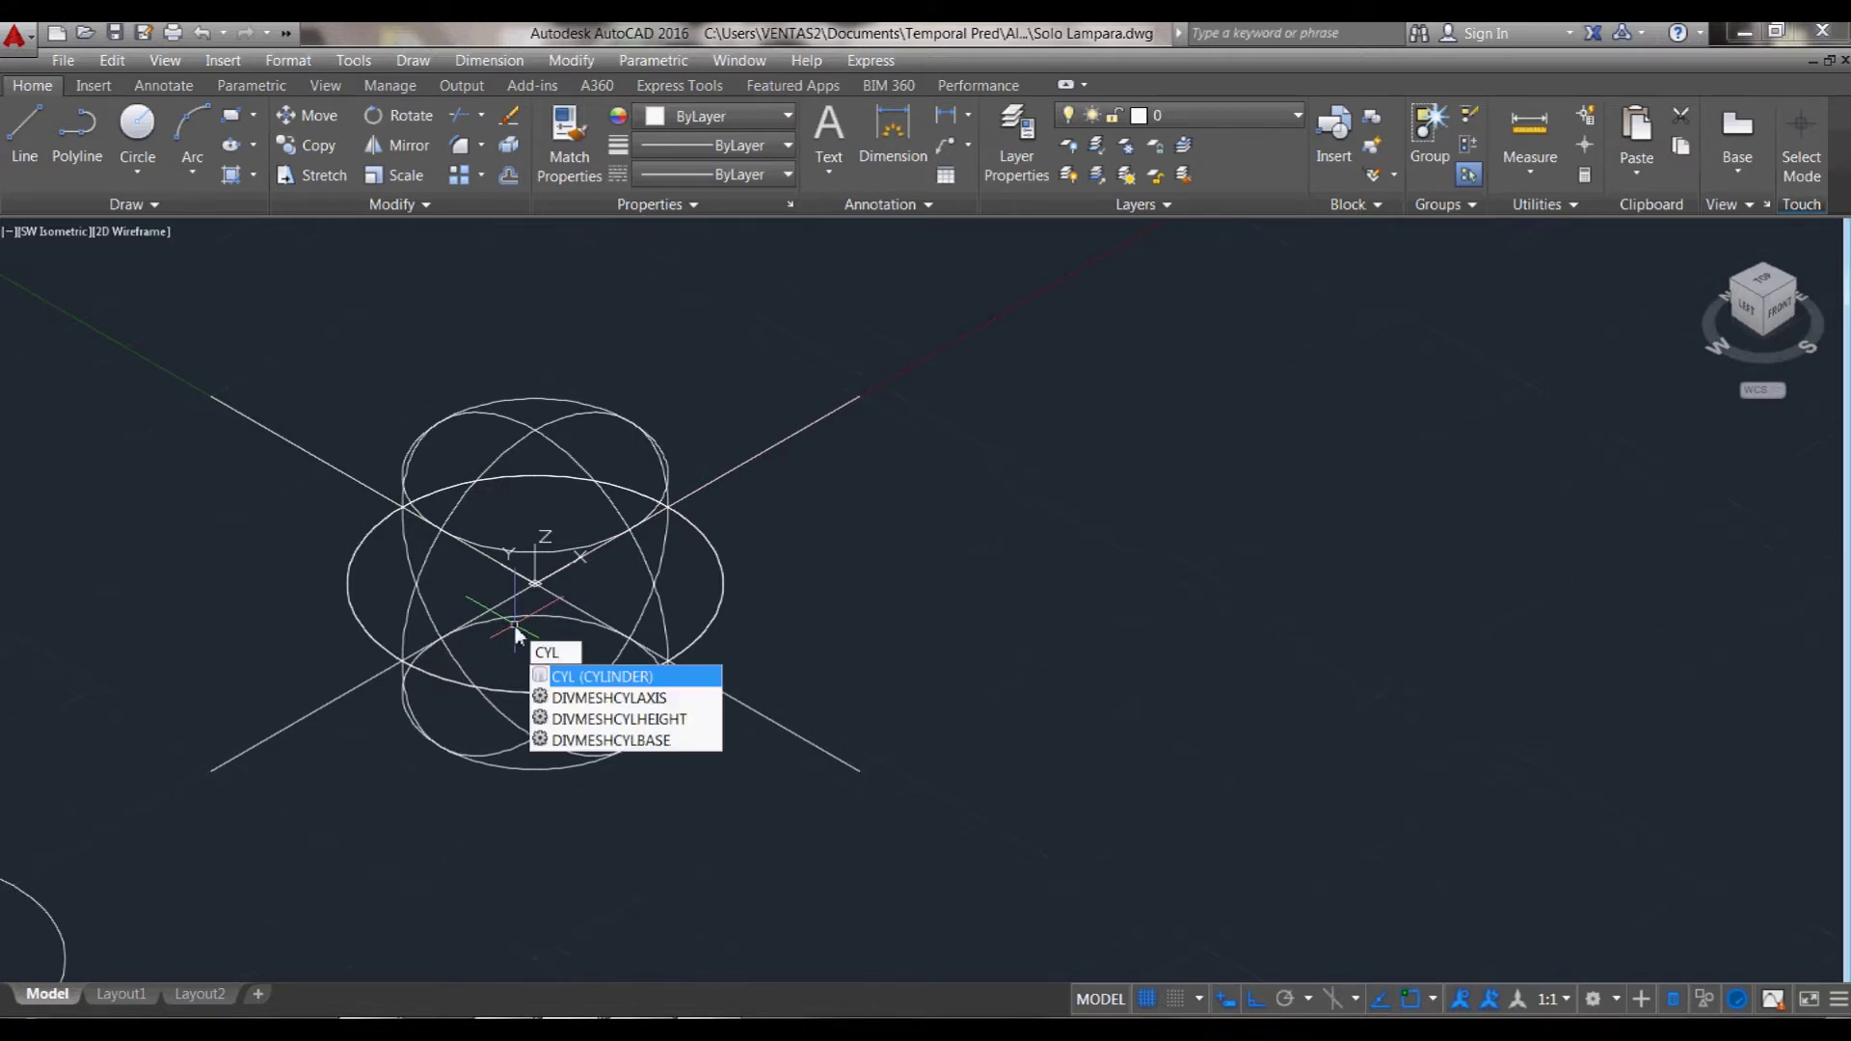
pyautogui.press('Return')
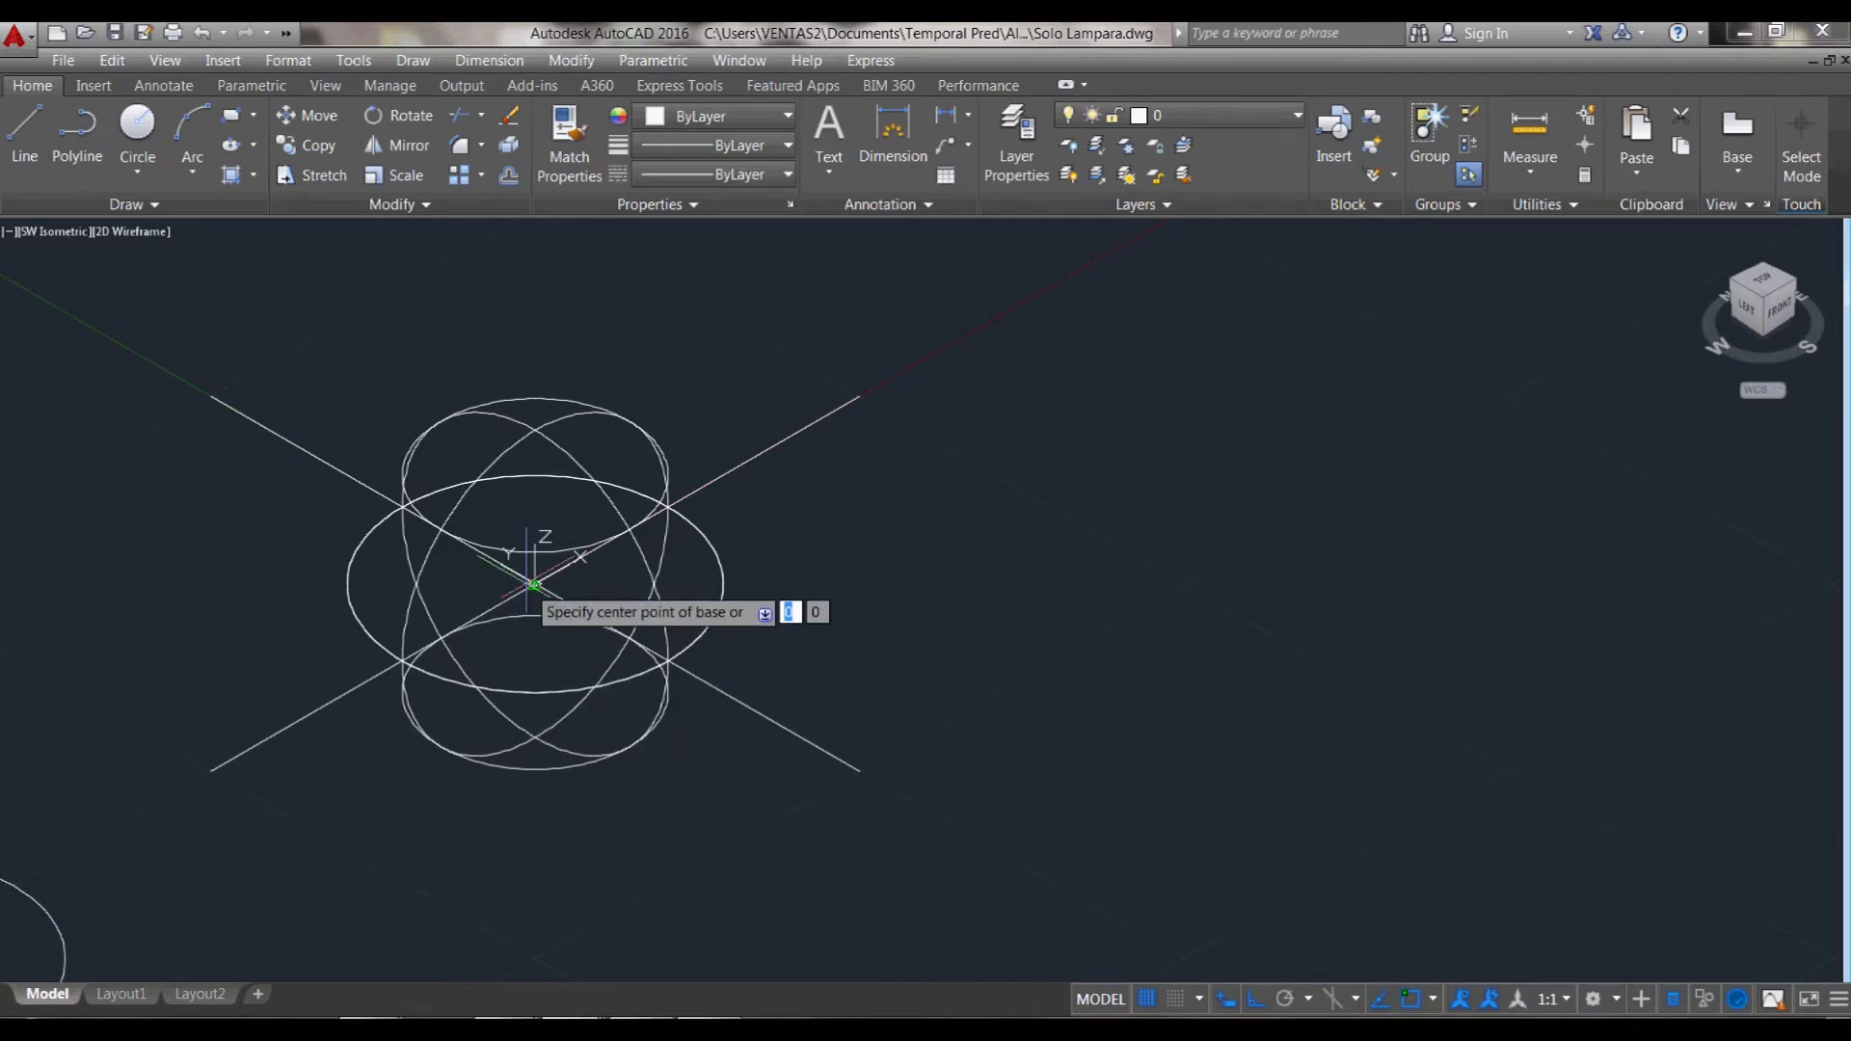
pyautogui.click(533, 584)
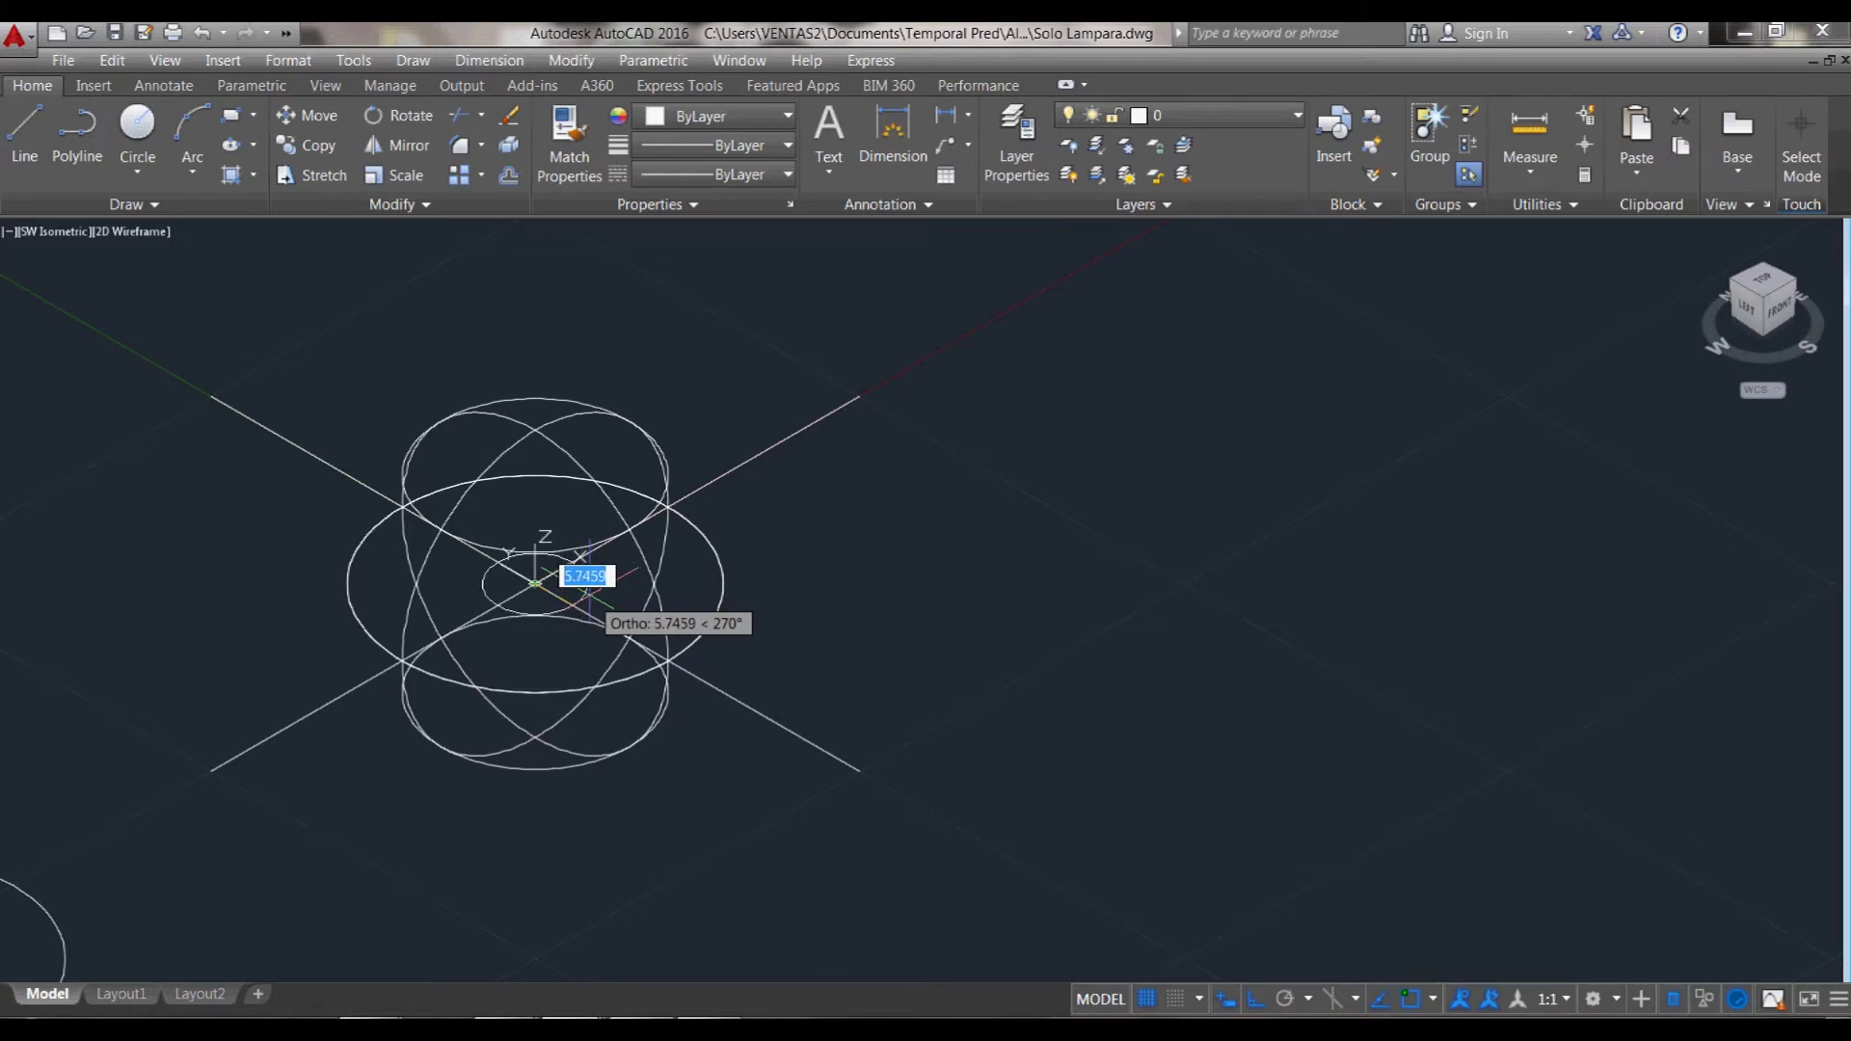
pyautogui.write('5')
pyautogui.click(588, 596)
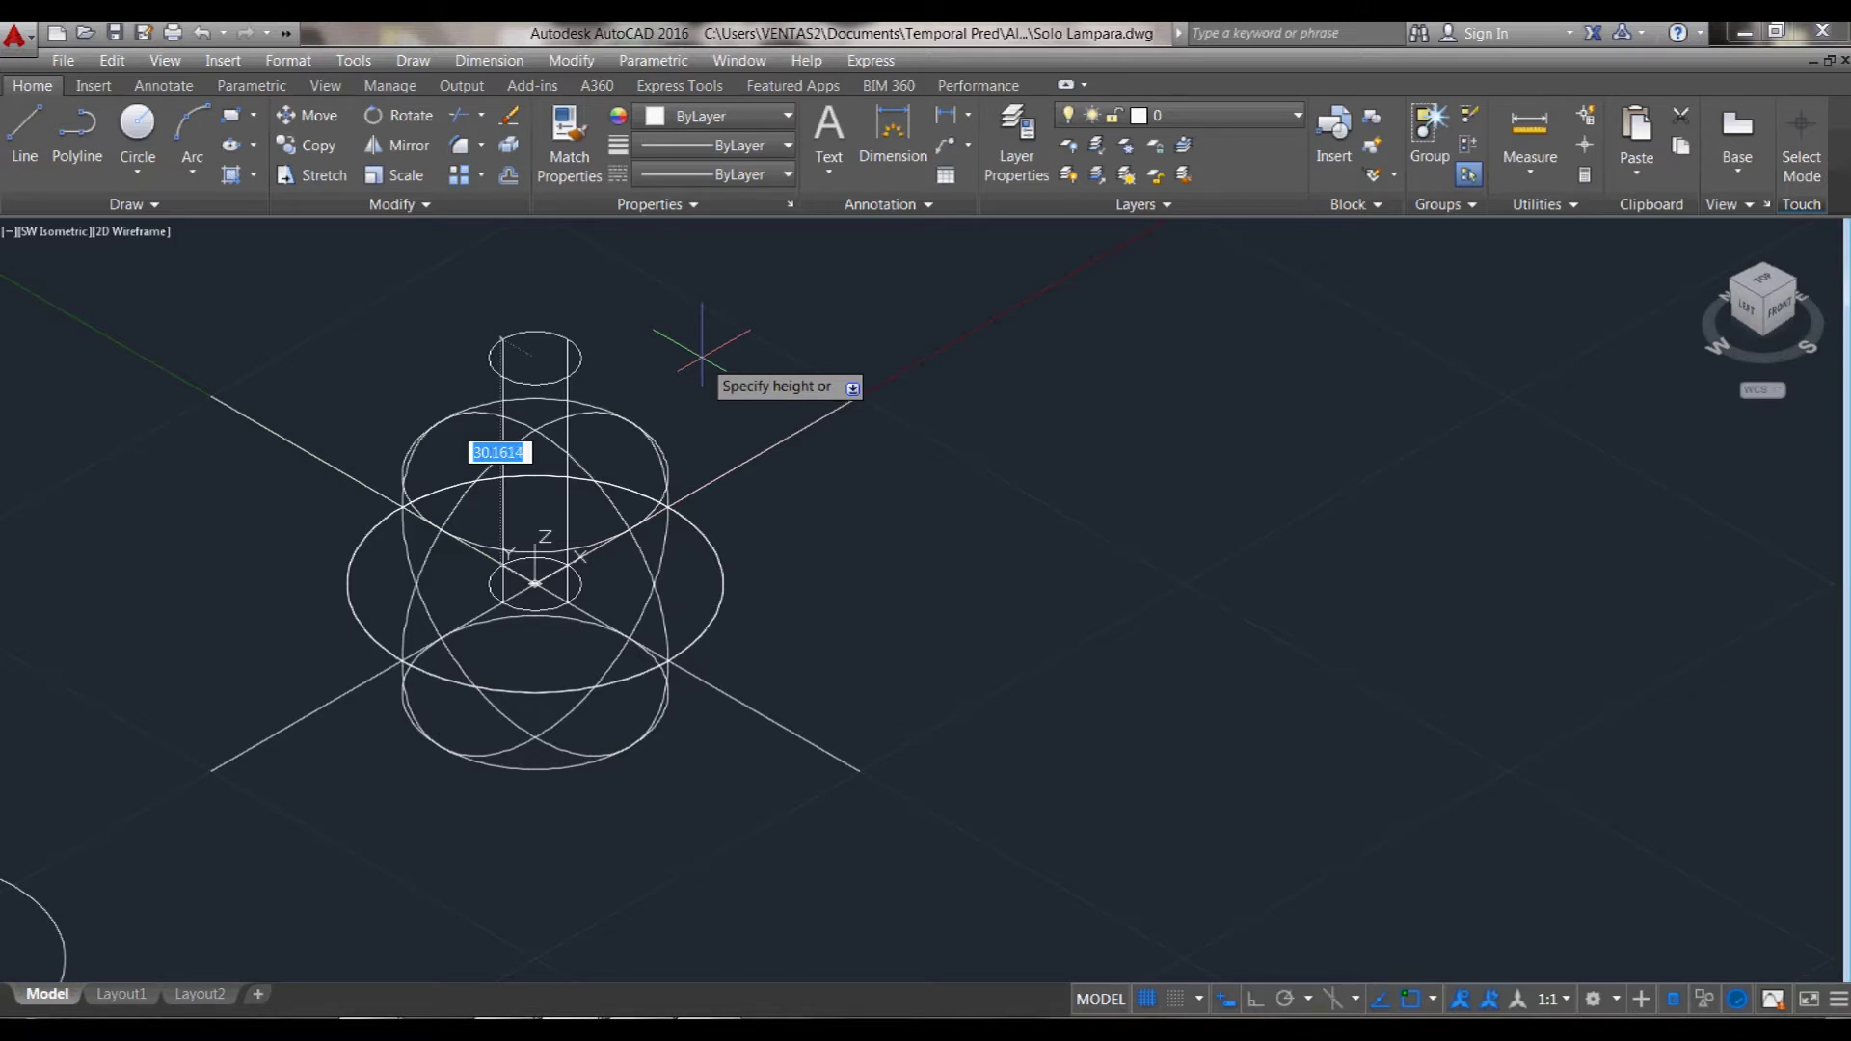
pyautogui.write('28')
pyautogui.press('Return')
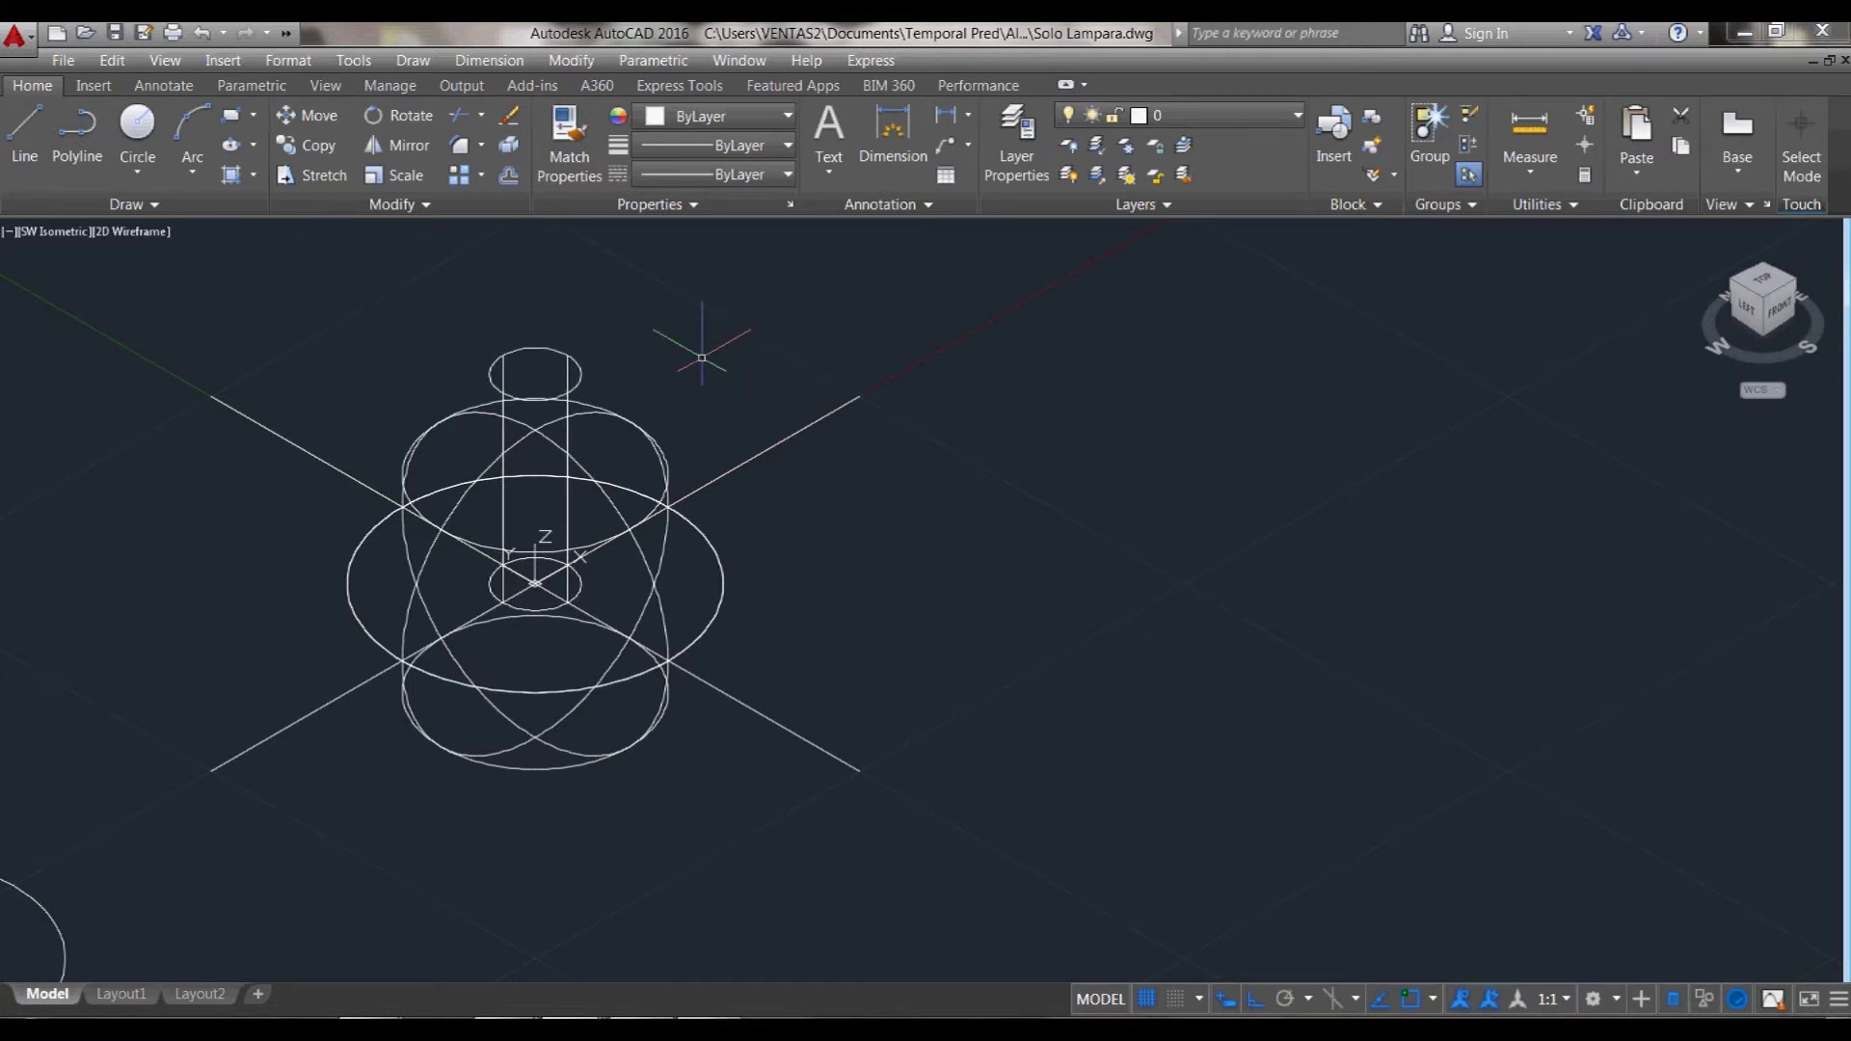
pyautogui.write('v')
pyautogui.press('Return')
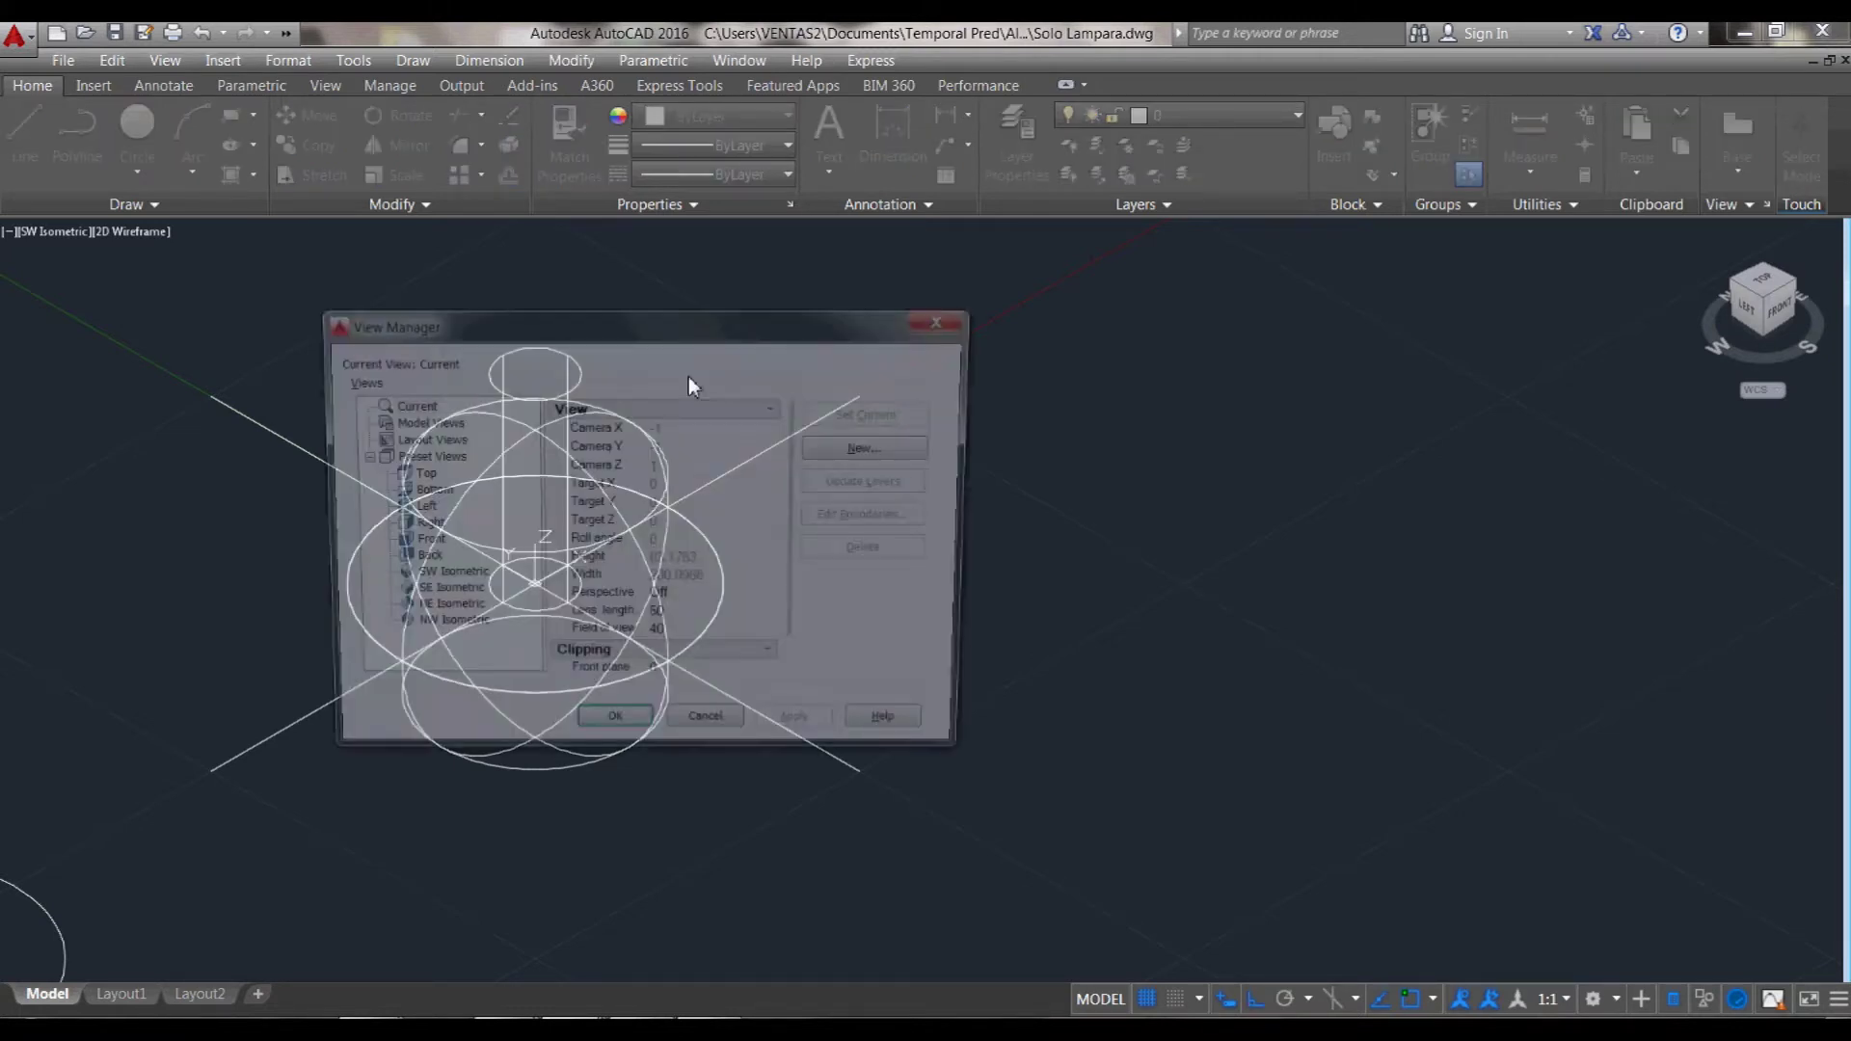
# - Switch the view to the Front preset
pyautogui.click(414, 543)
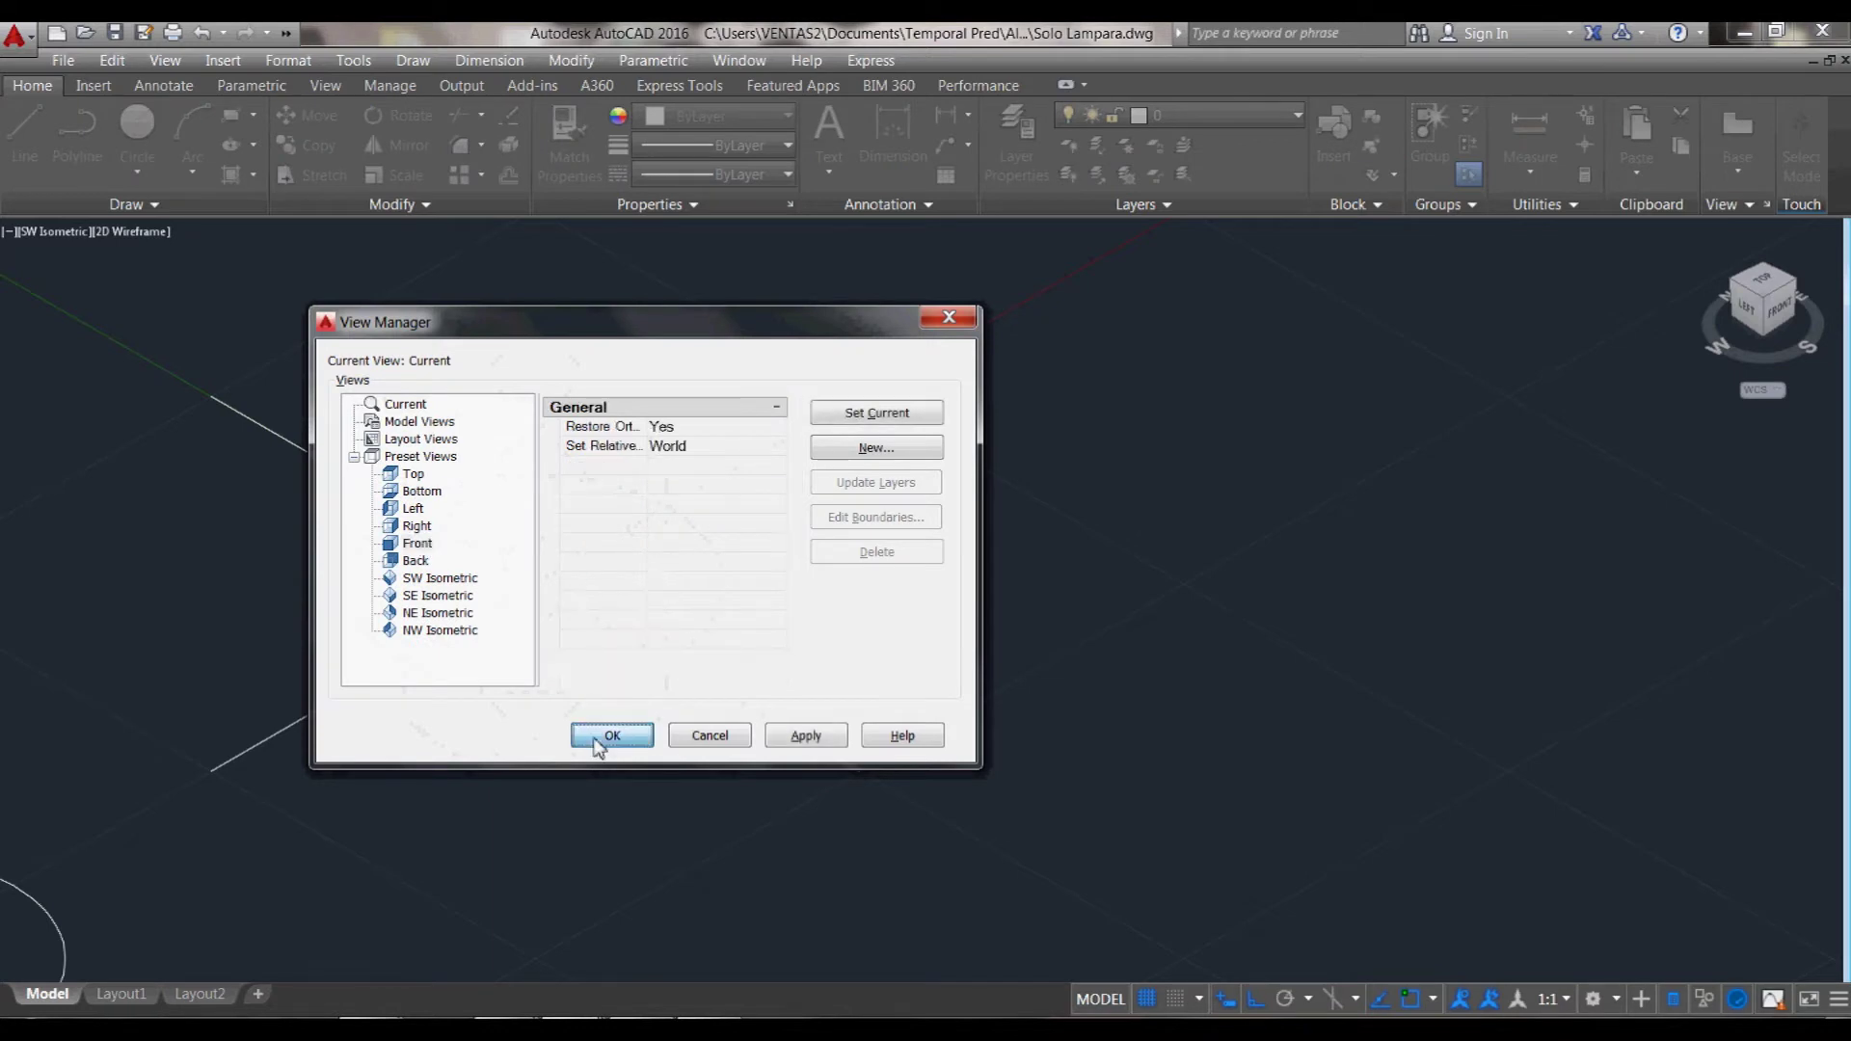
pyautogui.click(611, 733)
pyautogui.scroll(-2, 1119, 501)
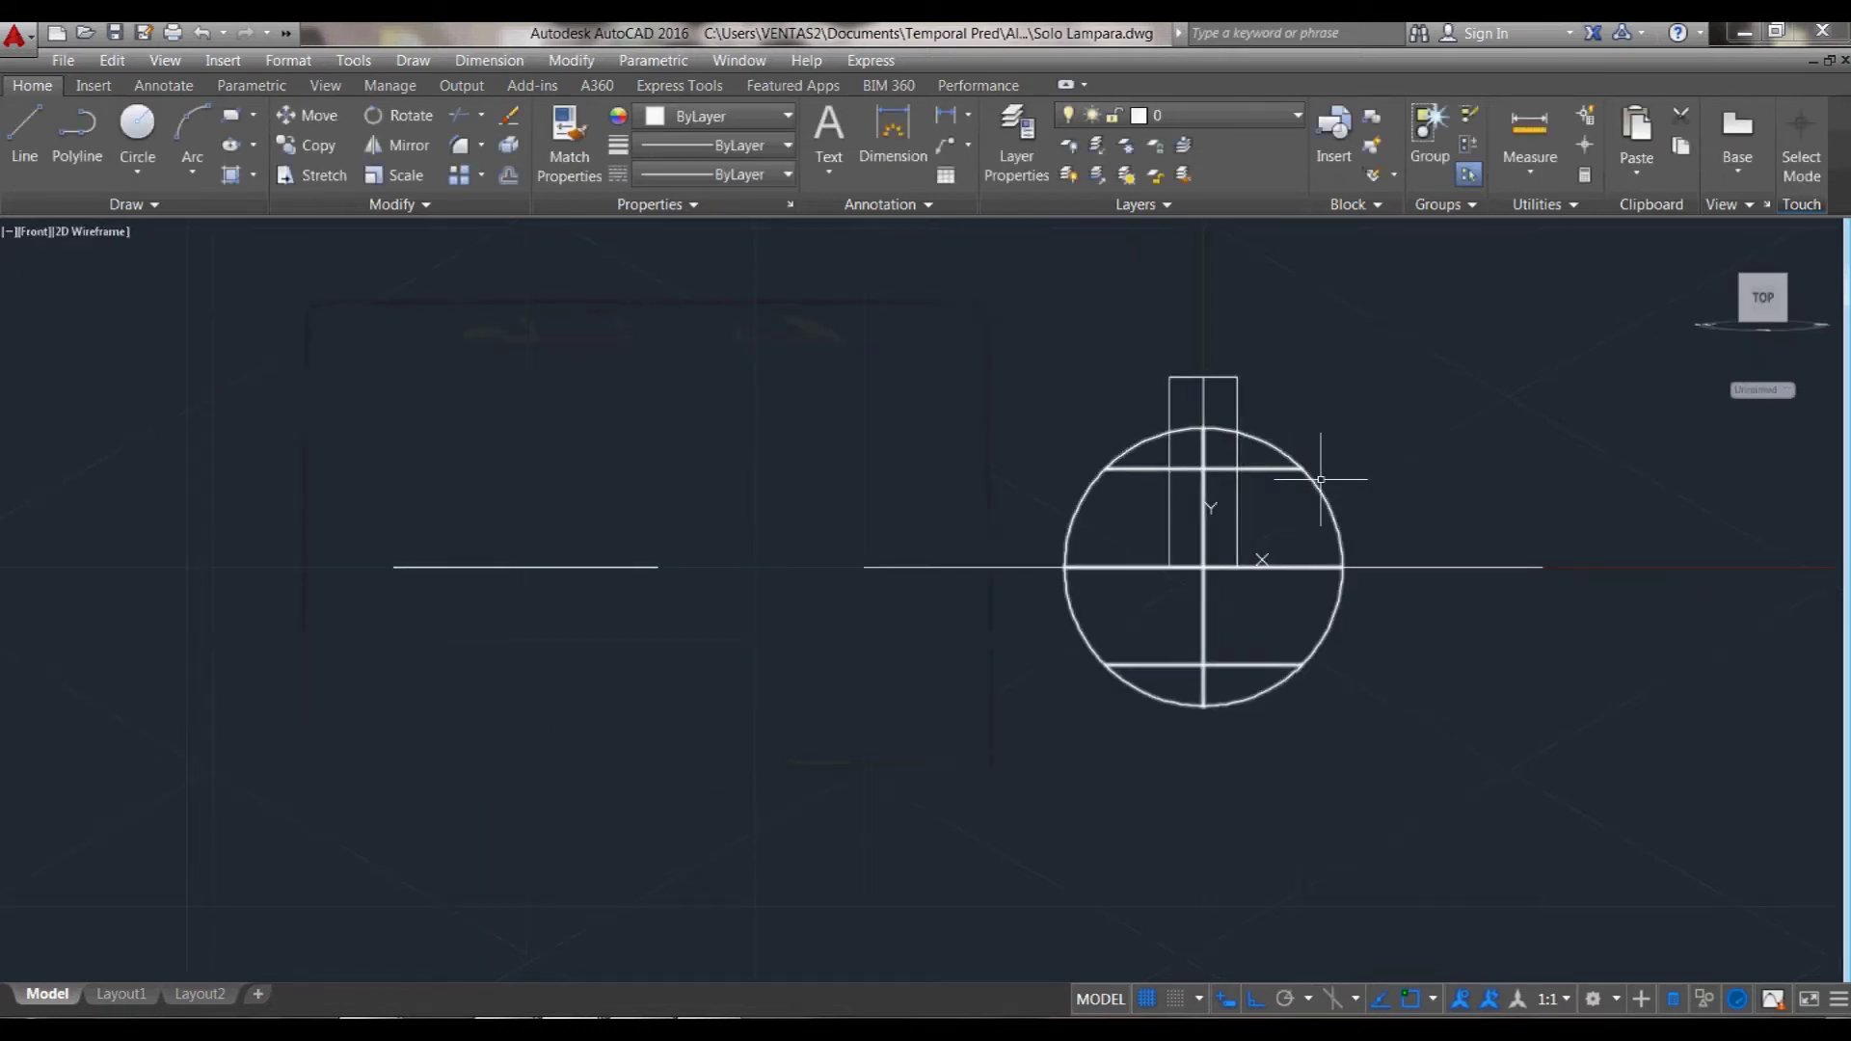
pyautogui.scroll(2, 1388, 582)
pyautogui.scroll(-2, 949, 689)
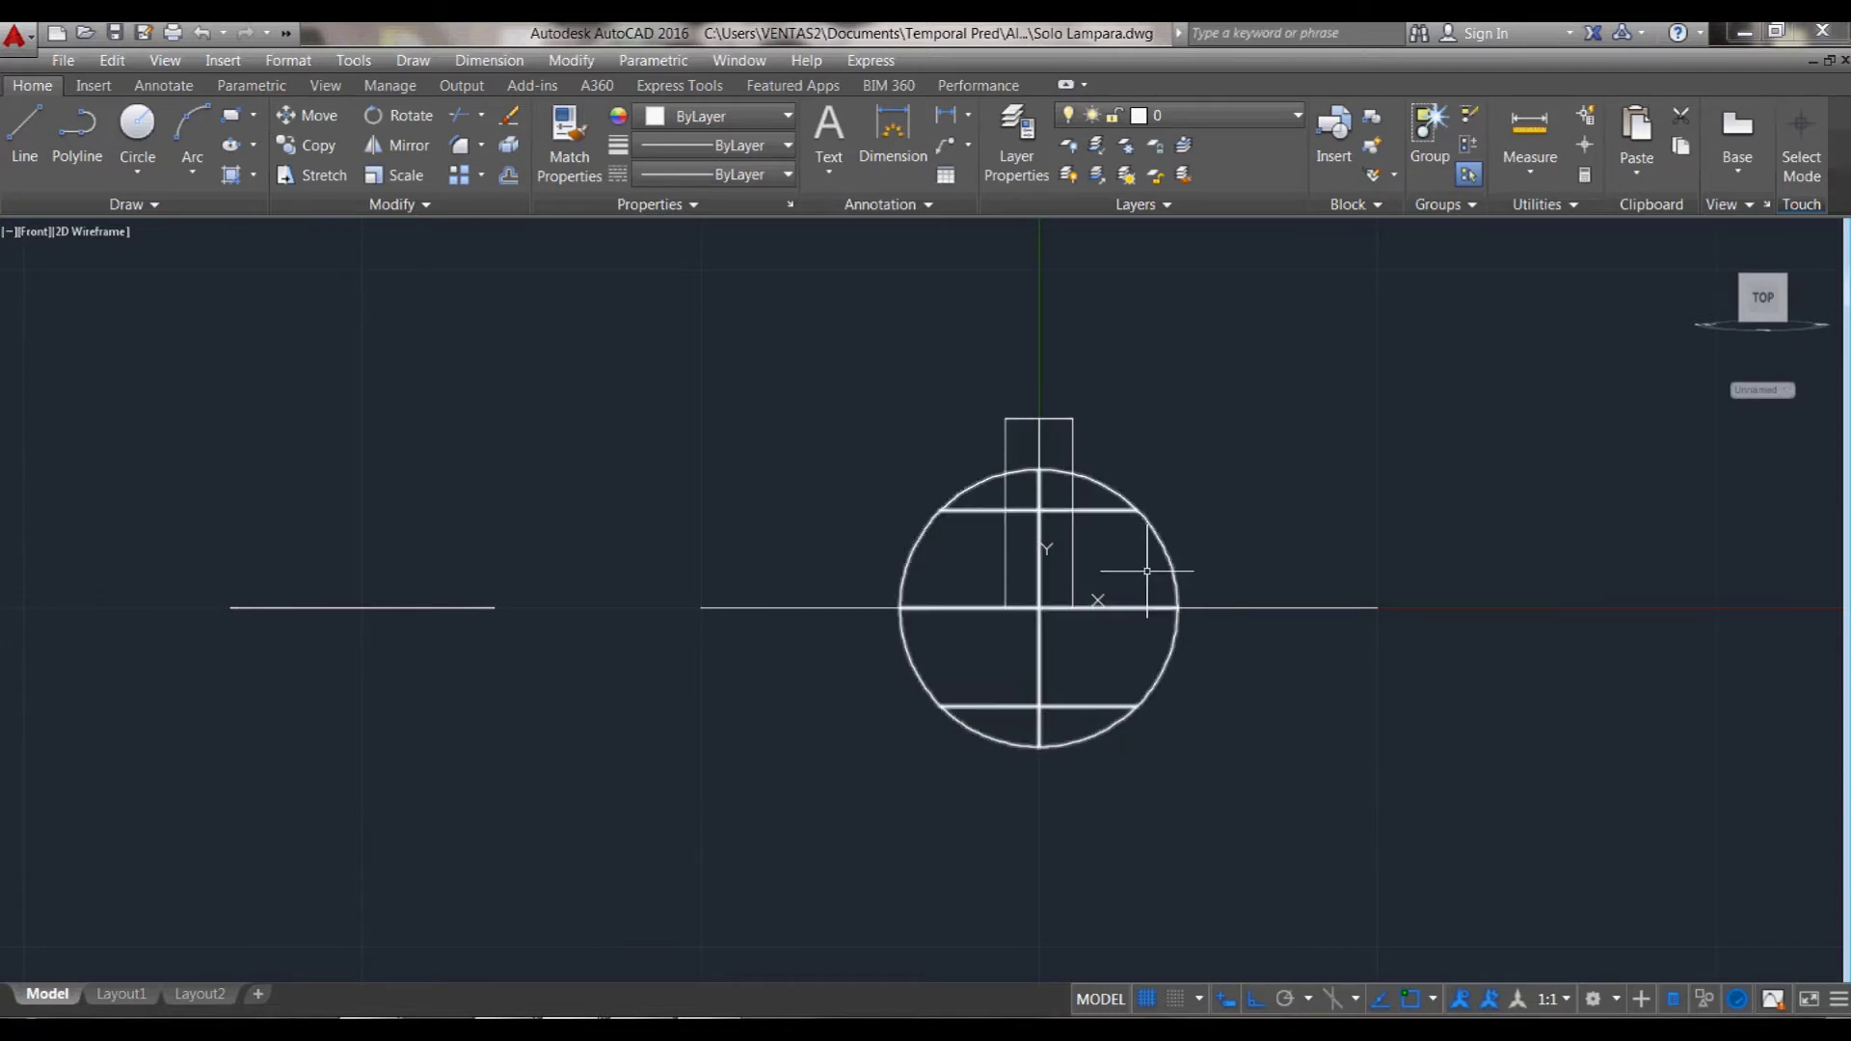
# - Switch back to the SW Isometric preset view
pyautogui.write('v')
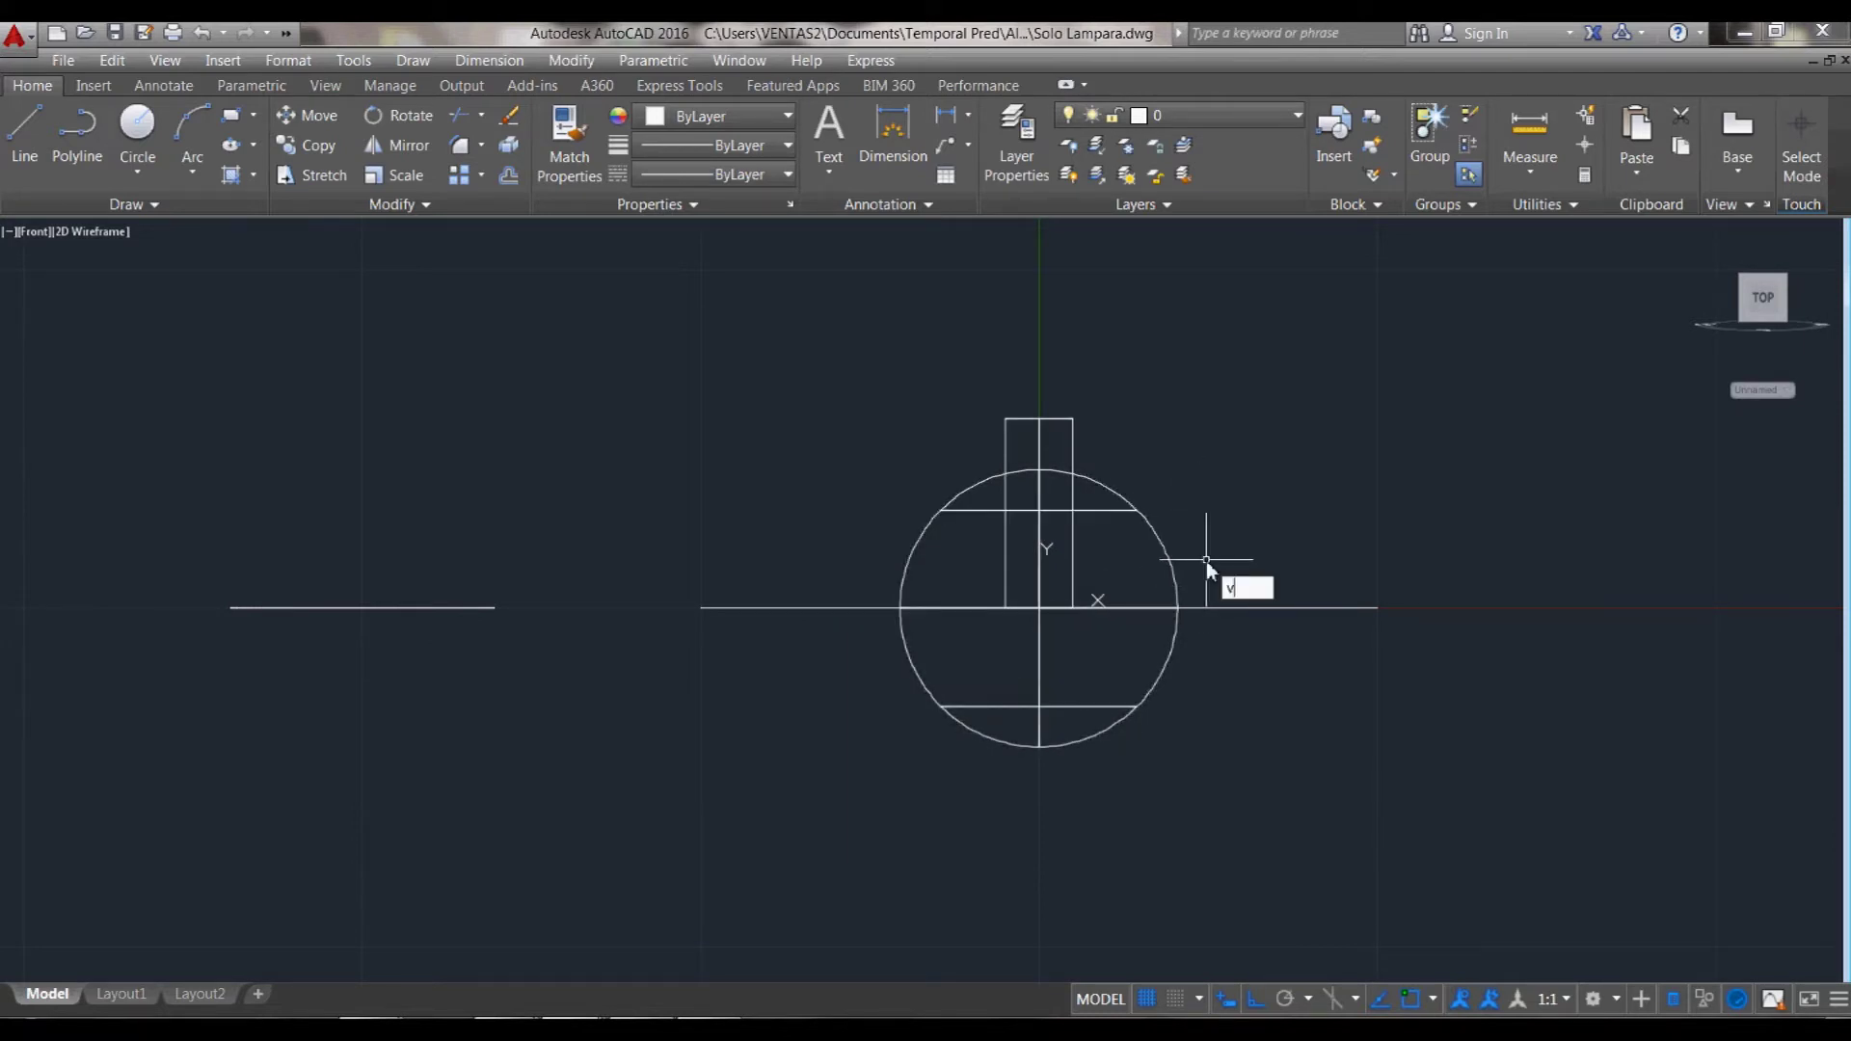
pyautogui.press('Return')
pyautogui.click(446, 578)
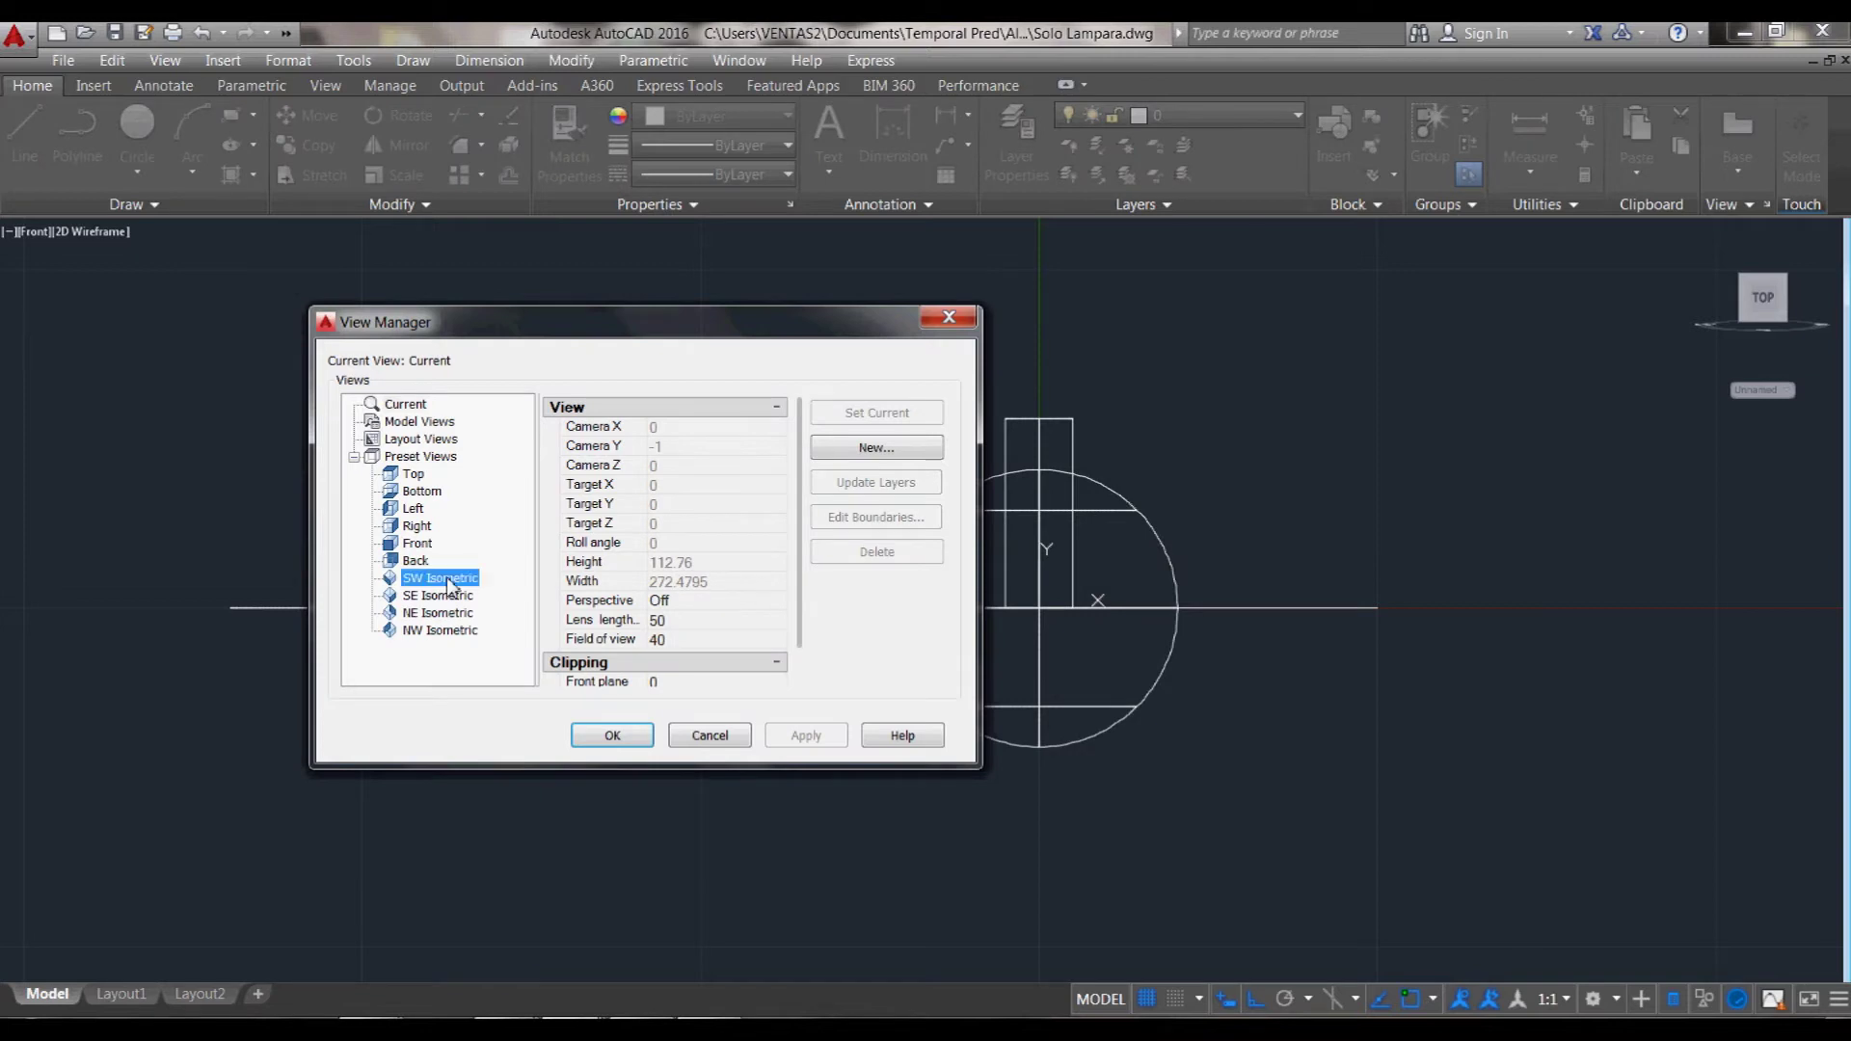
pyautogui.click(611, 735)
pyautogui.scroll(4, 1216, 578)
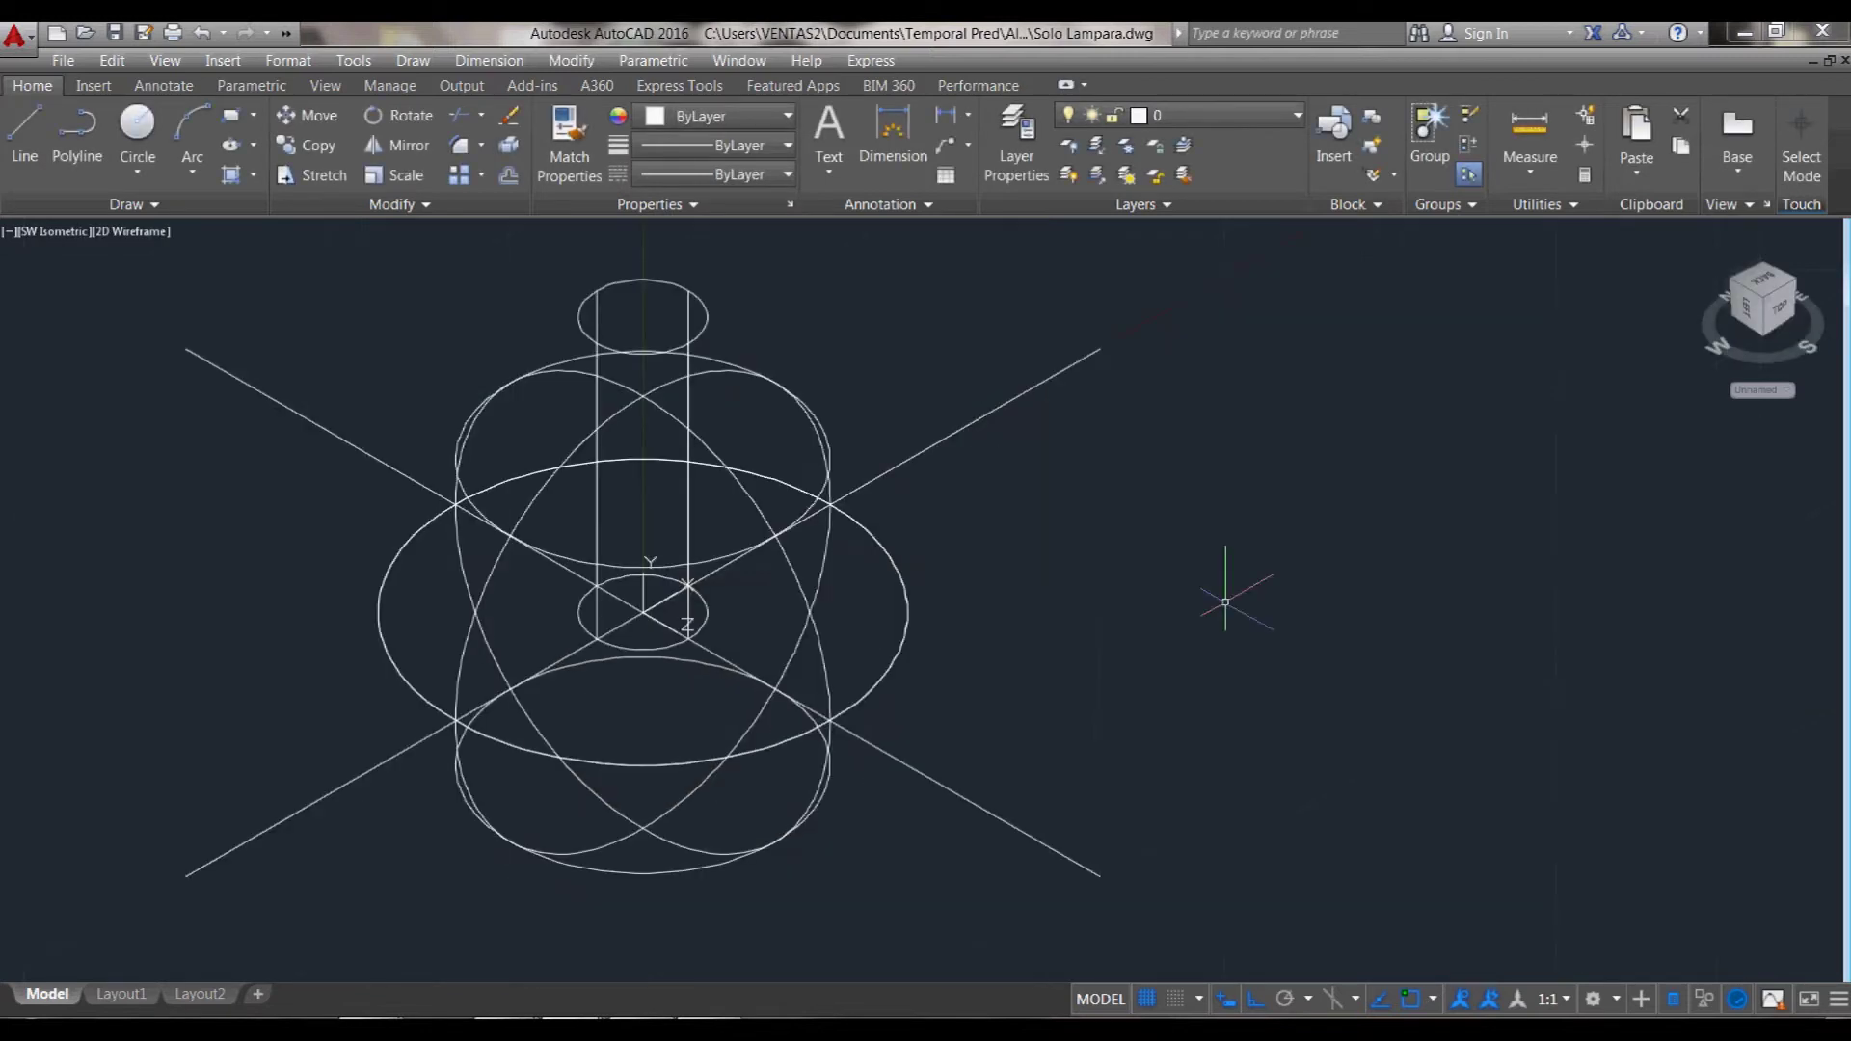
pyautogui.scroll(-2, 849, 703)
pyautogui.write('vs')
pyautogui.press('Return')
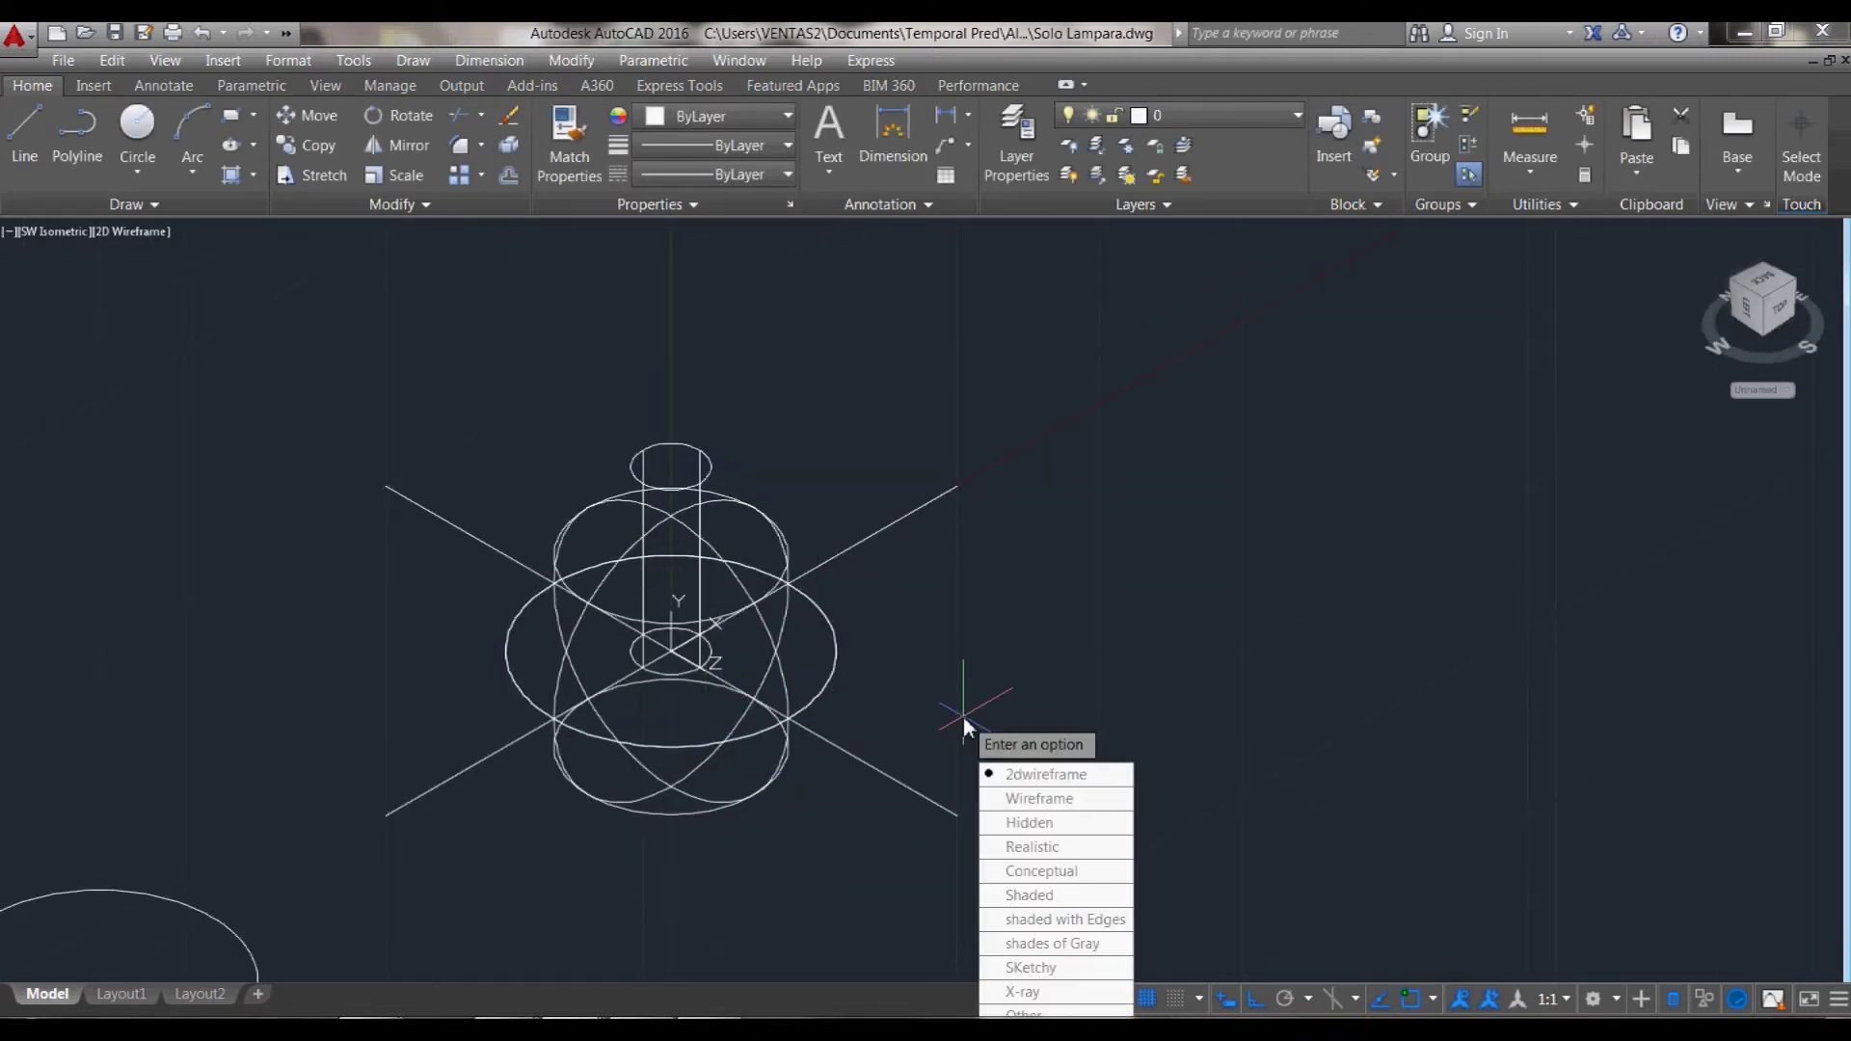
pyautogui.click(1057, 879)
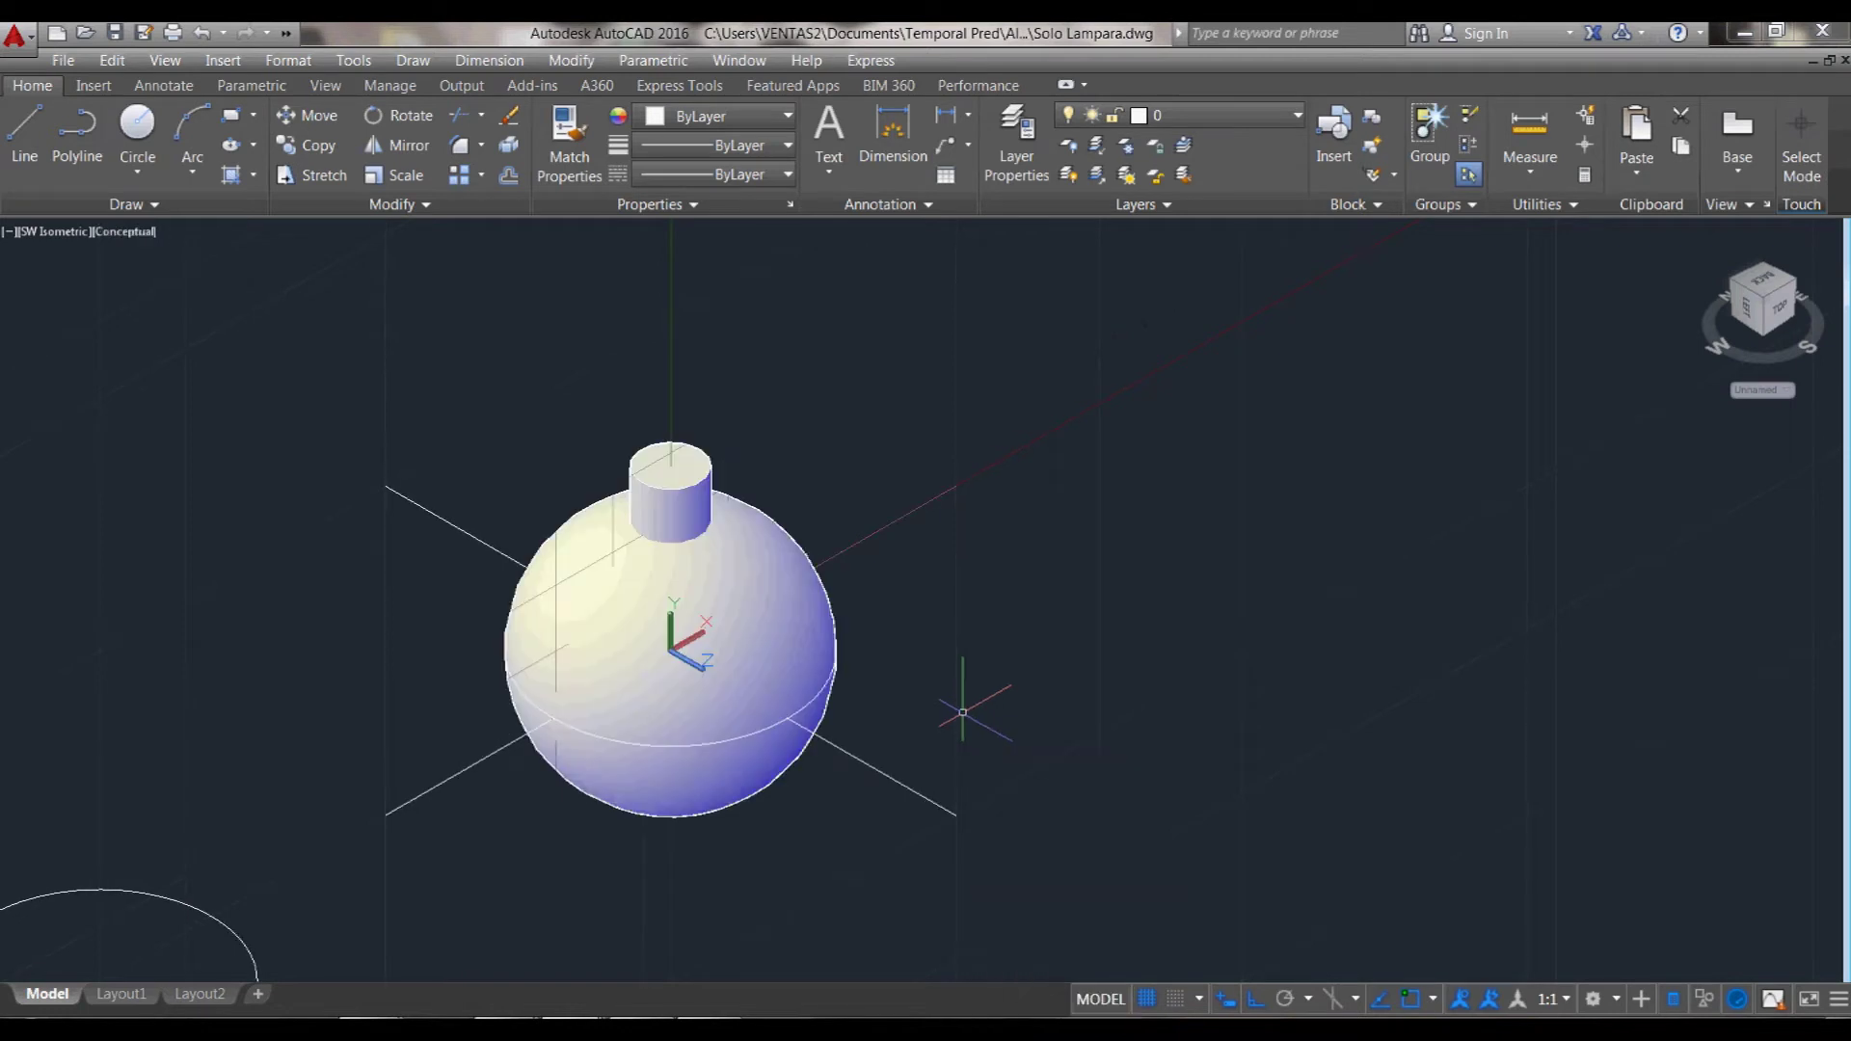
pyautogui.scroll(3, 868, 674)
pyautogui.scroll(-2, 590, 530)
pyautogui.scroll(-2, 590, 531)
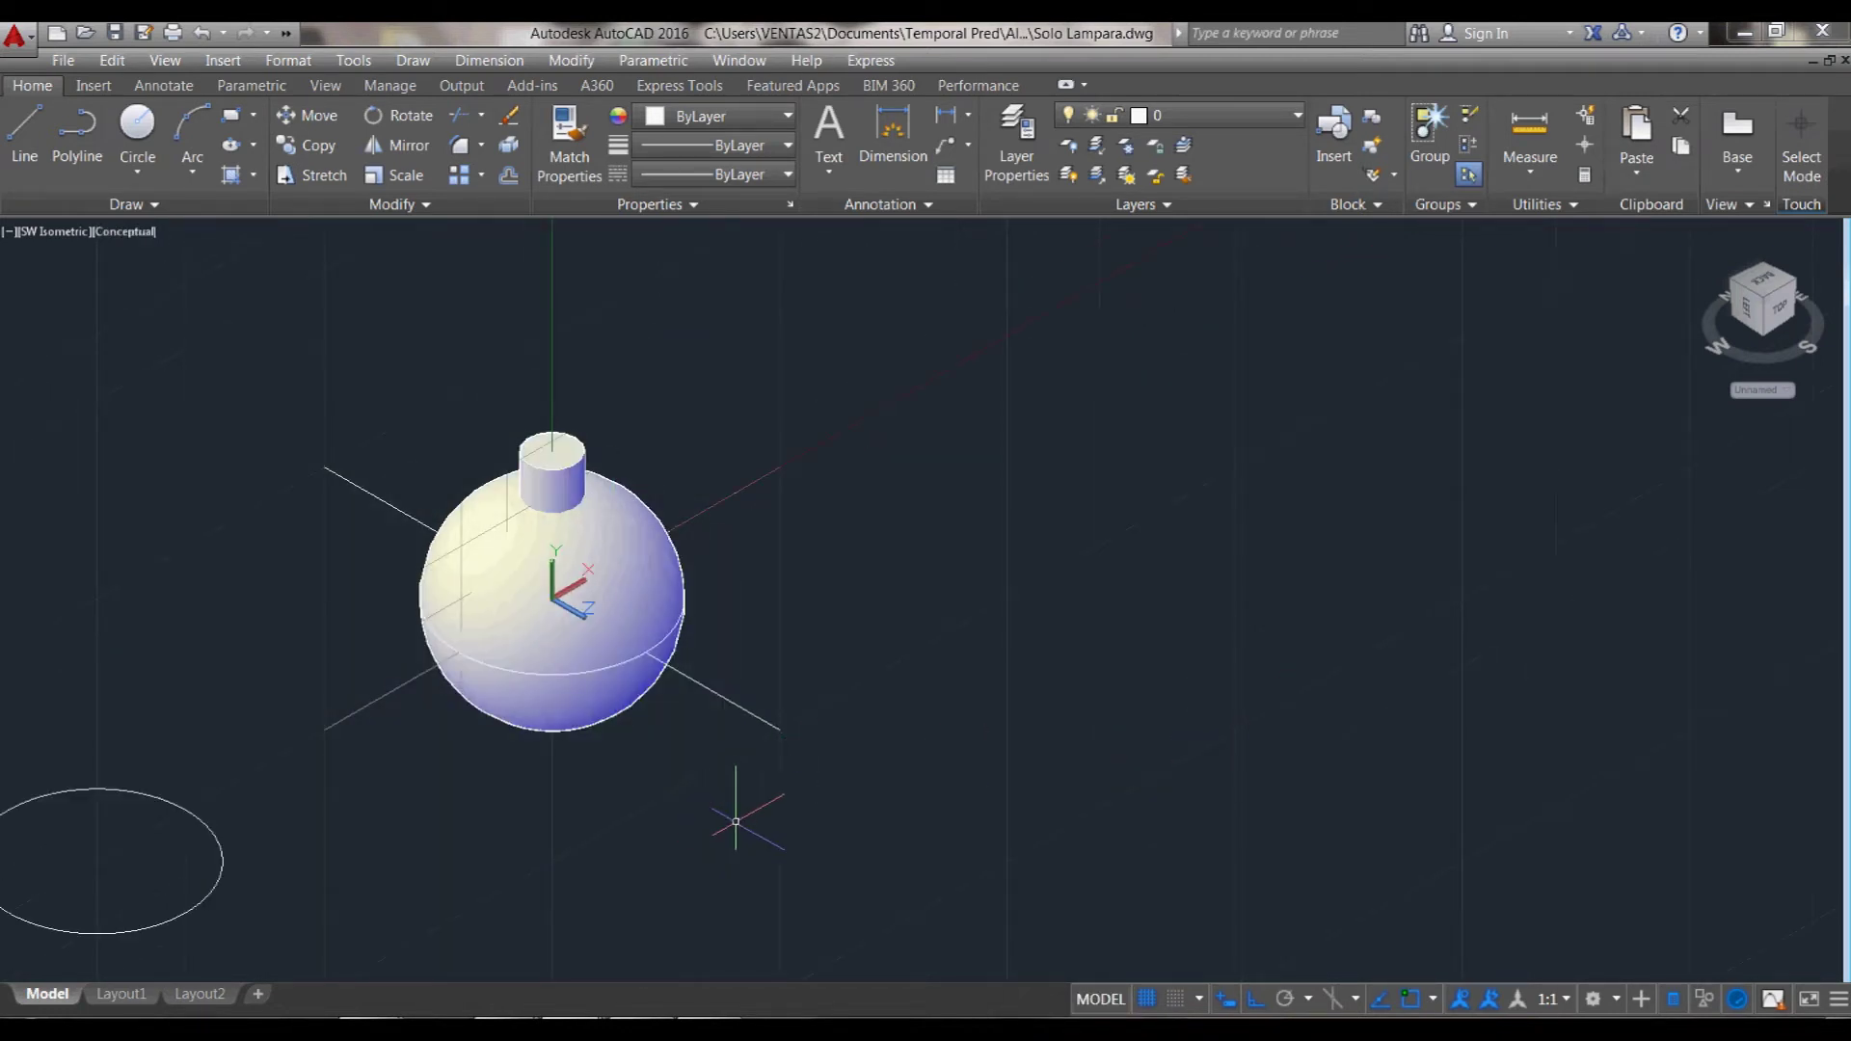
pyautogui.rightClick(853, 709)
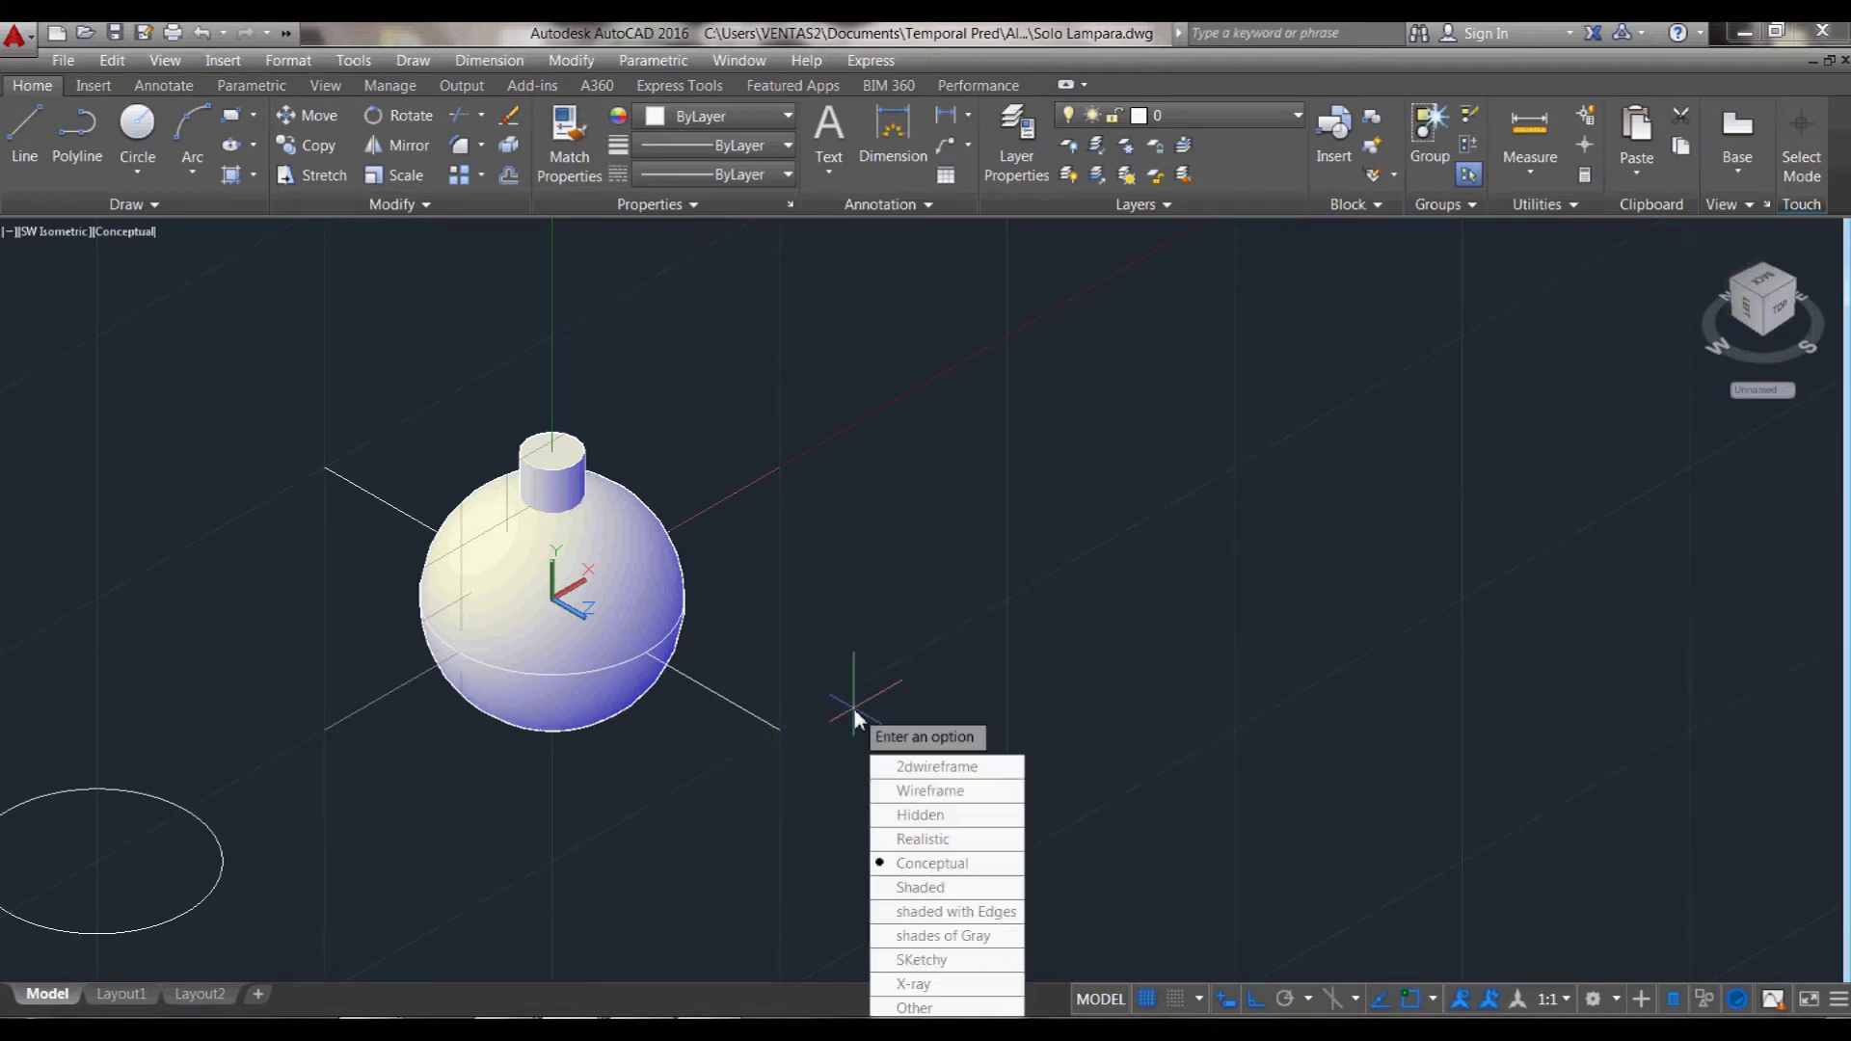
pyautogui.click(916, 761)
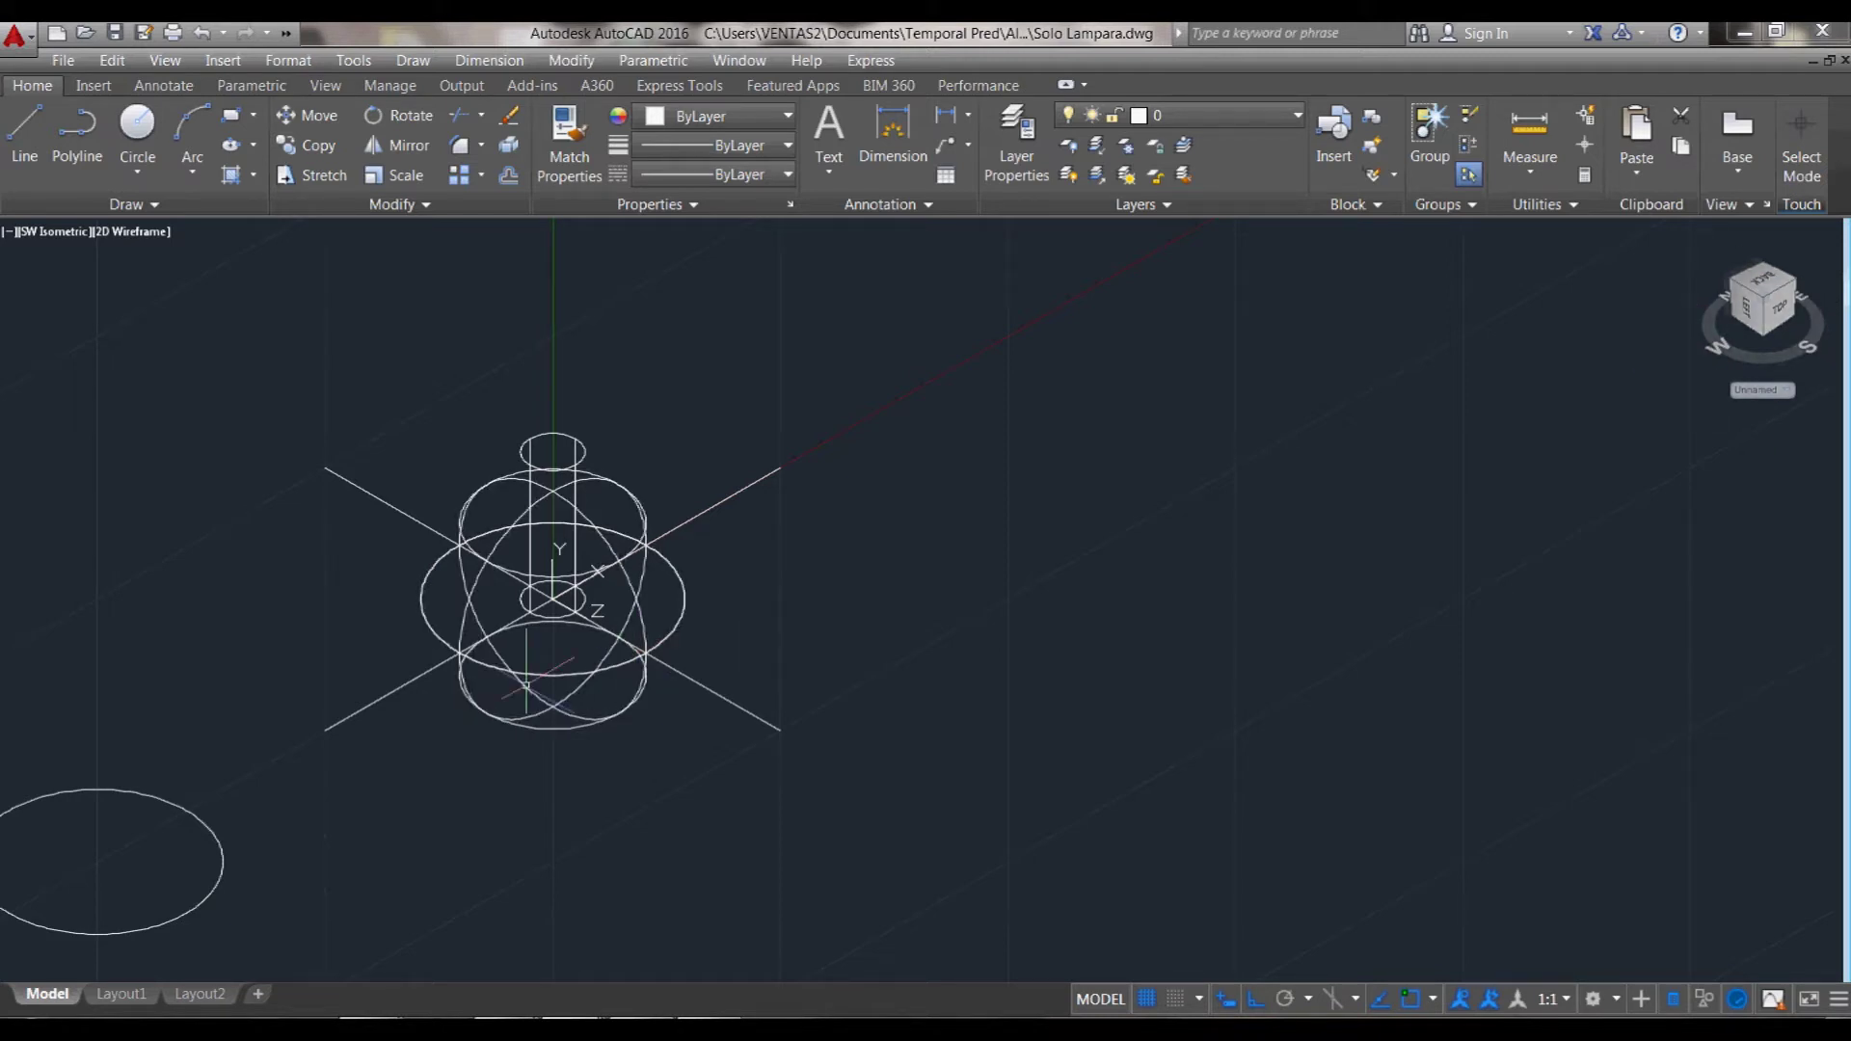
pyautogui.scroll(2, 482, 679)
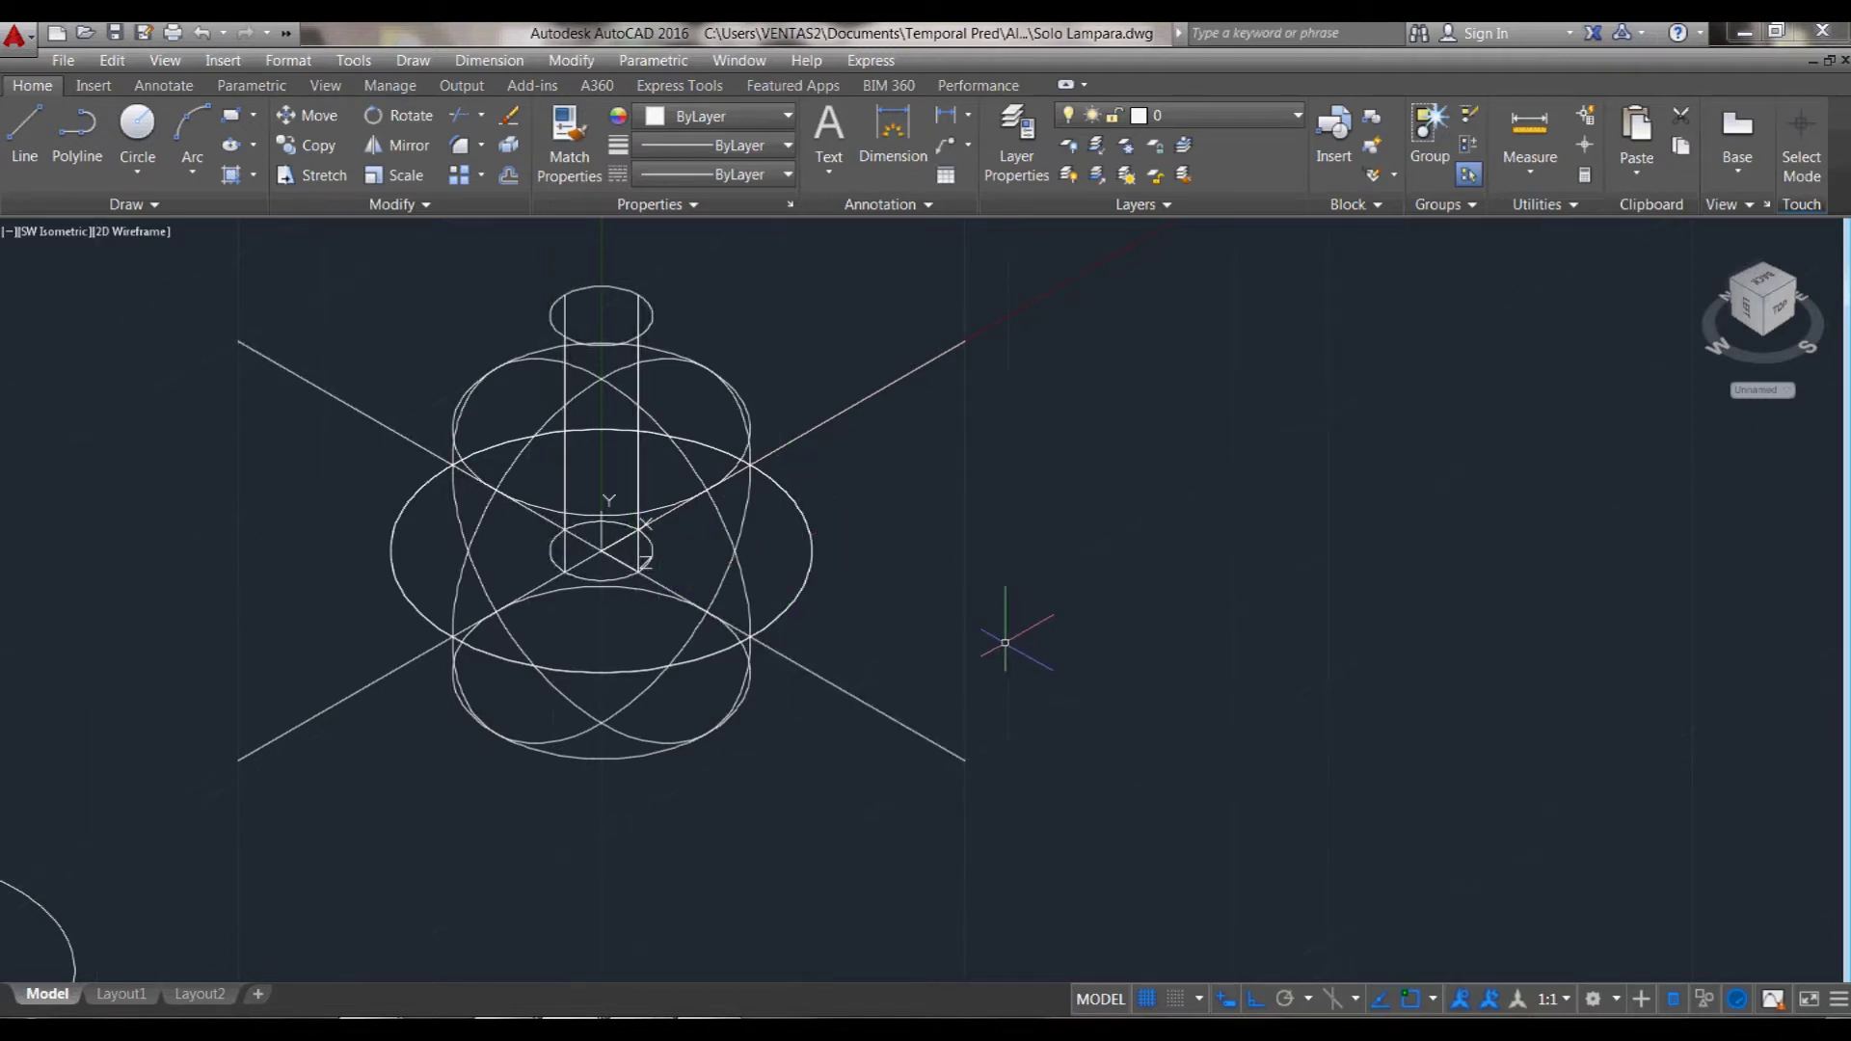
pyautogui.write('Cl')
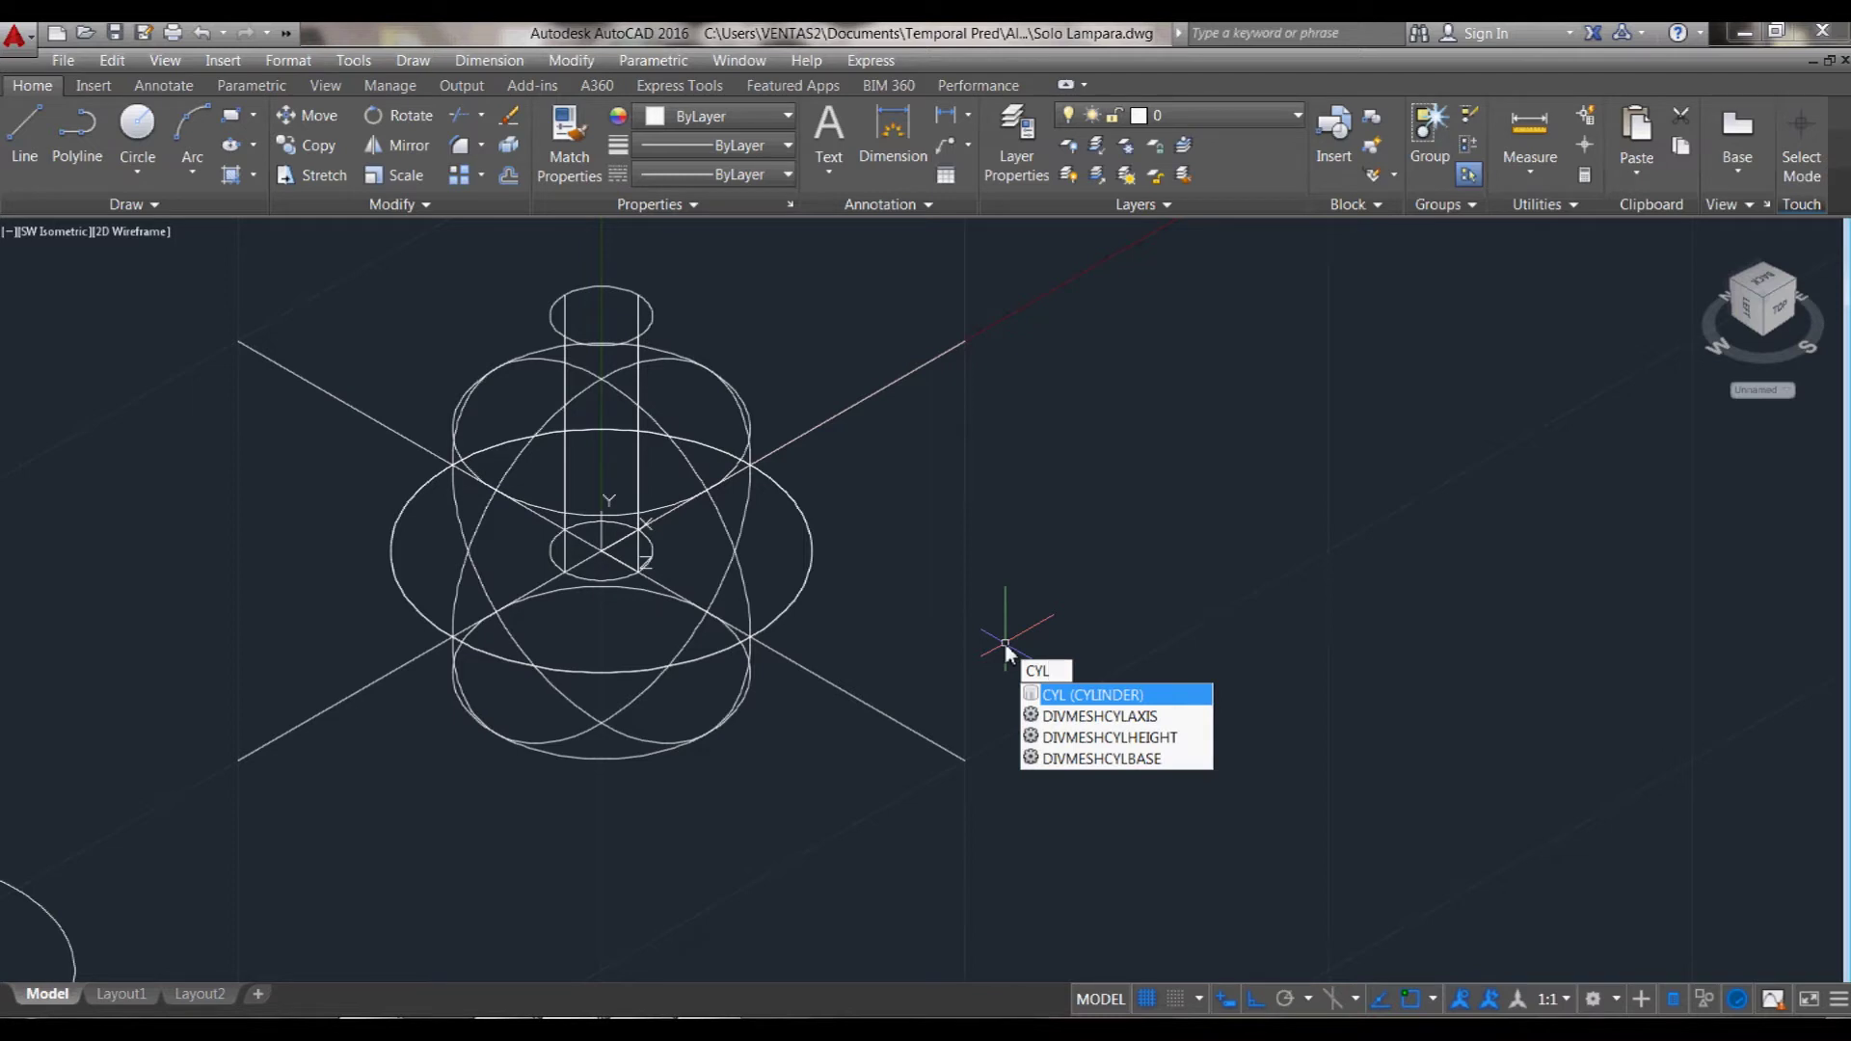
# - Cancel the stray cylinder and reset the UCS to World
pyautogui.press('Return')
pyautogui.click(599, 550)
pyautogui.press('Escape')
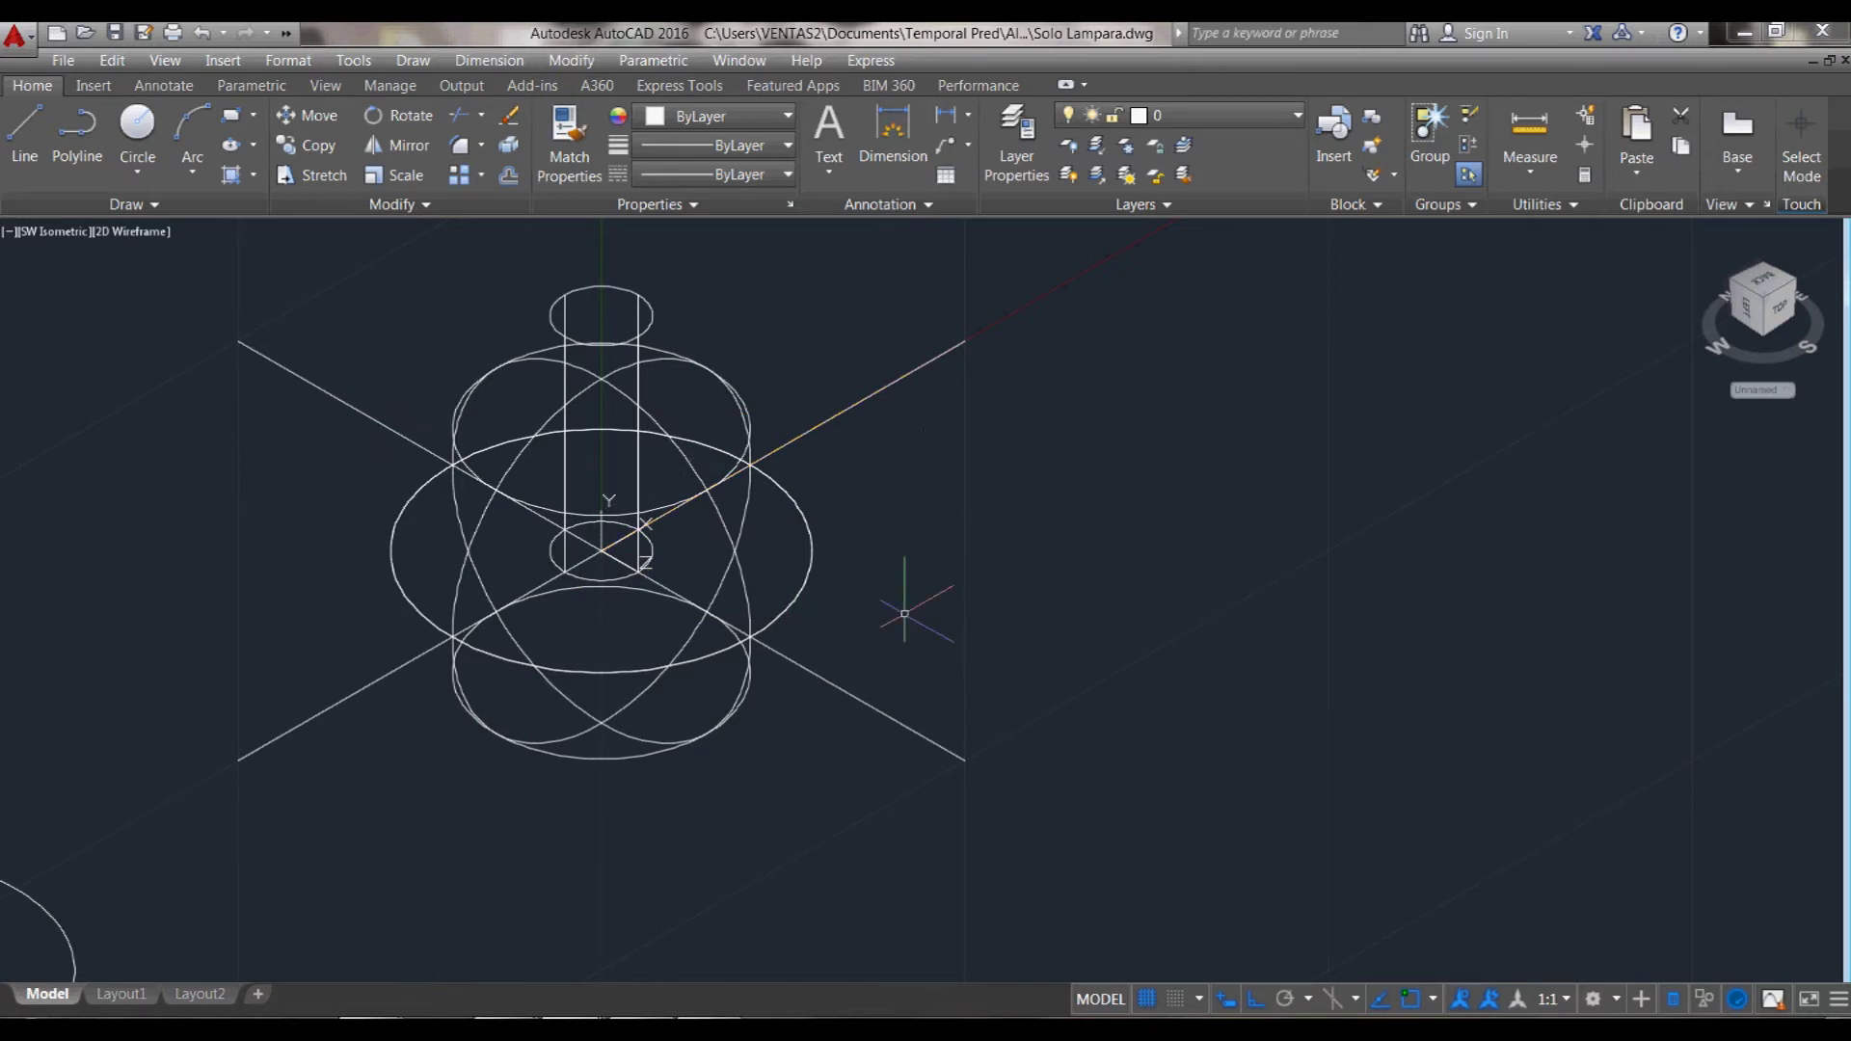
pyautogui.write('ucs')
pyautogui.press('Return')
pyautogui.press('Return')
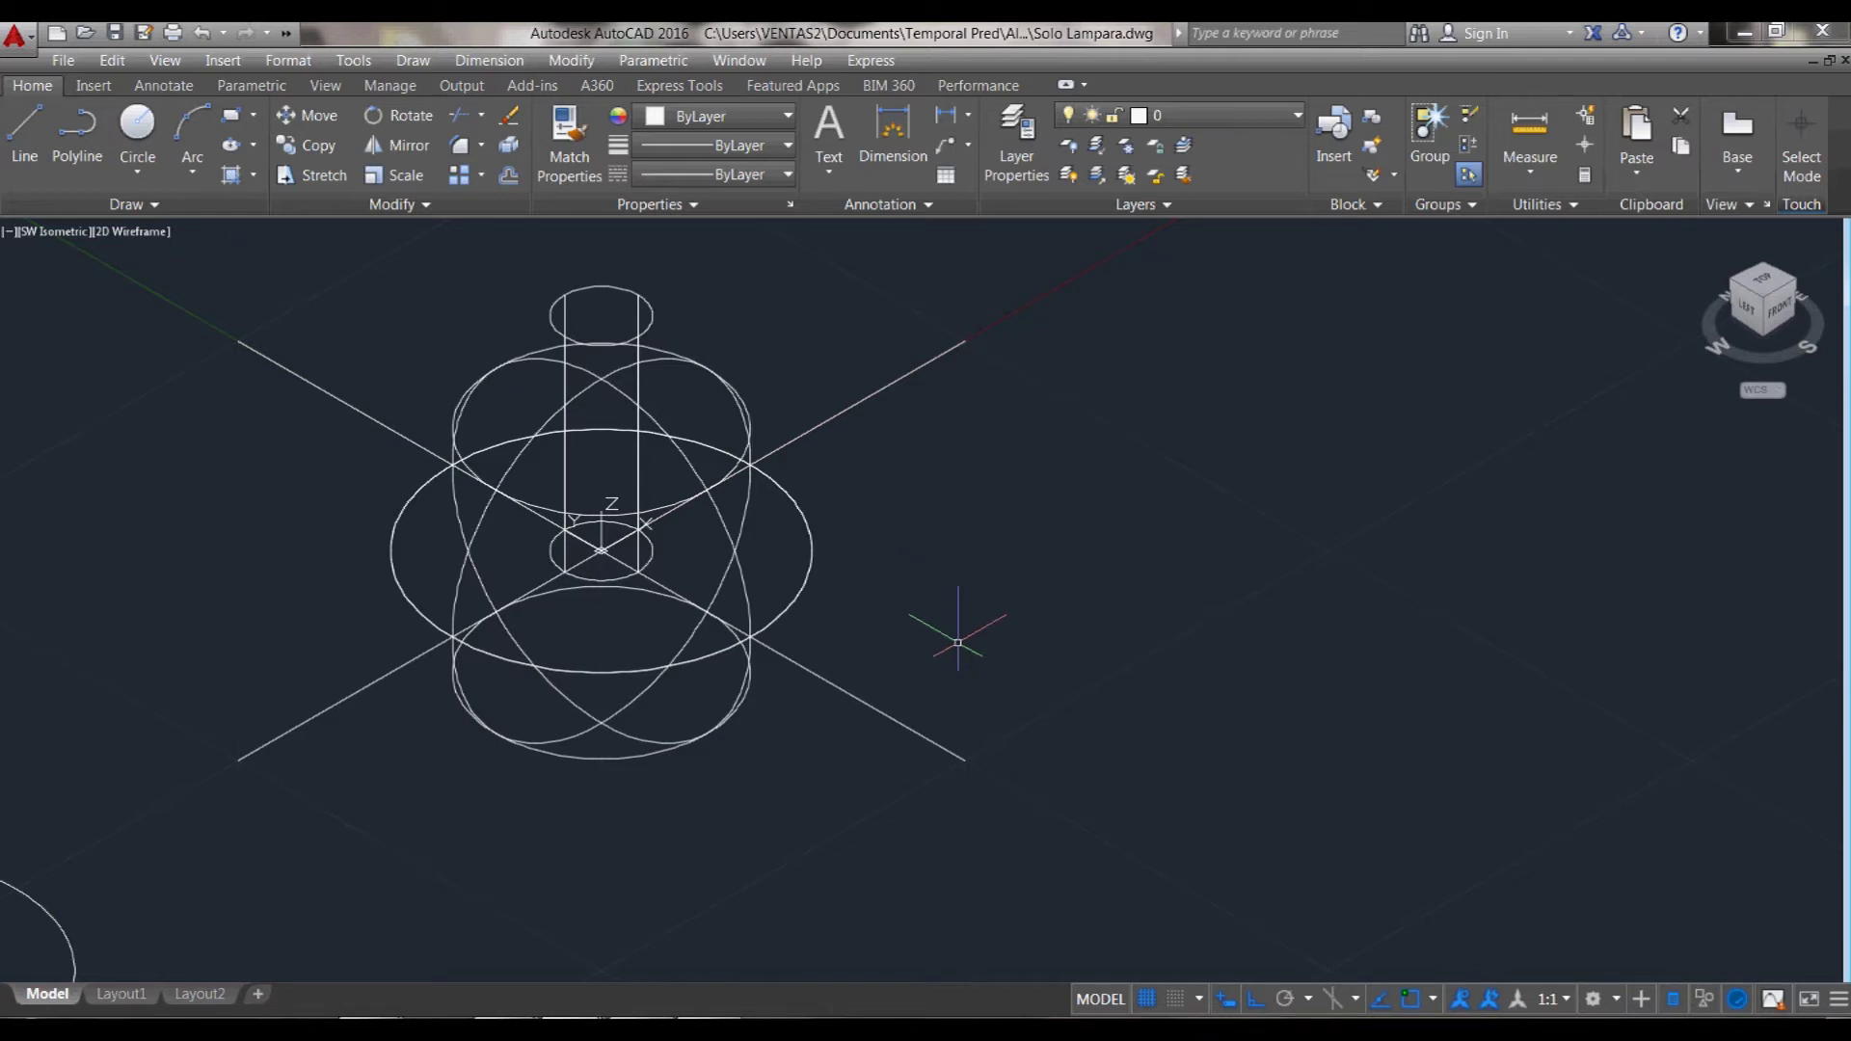
# - Draw a wide cylinder of radius 32.8712 centred on the origin around the sphere
pyautogui.write('C')
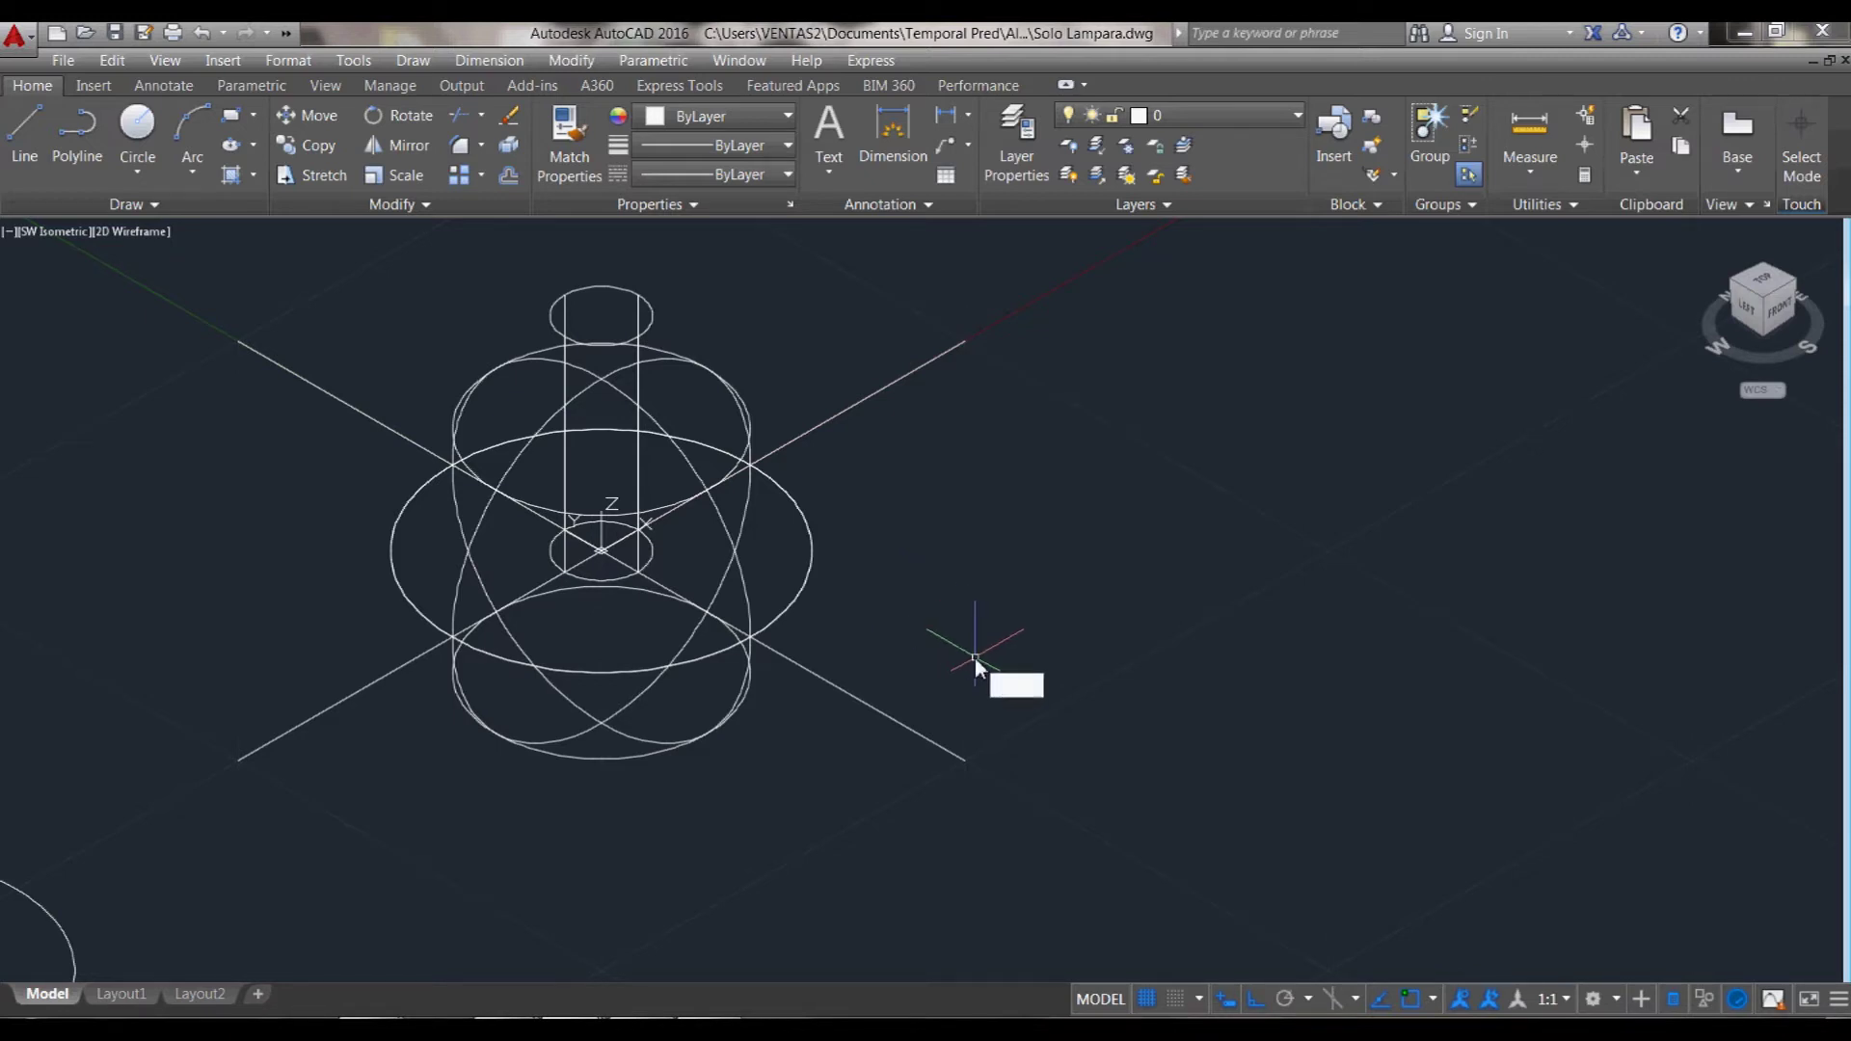
pyautogui.write('YL')
pyautogui.press('Return')
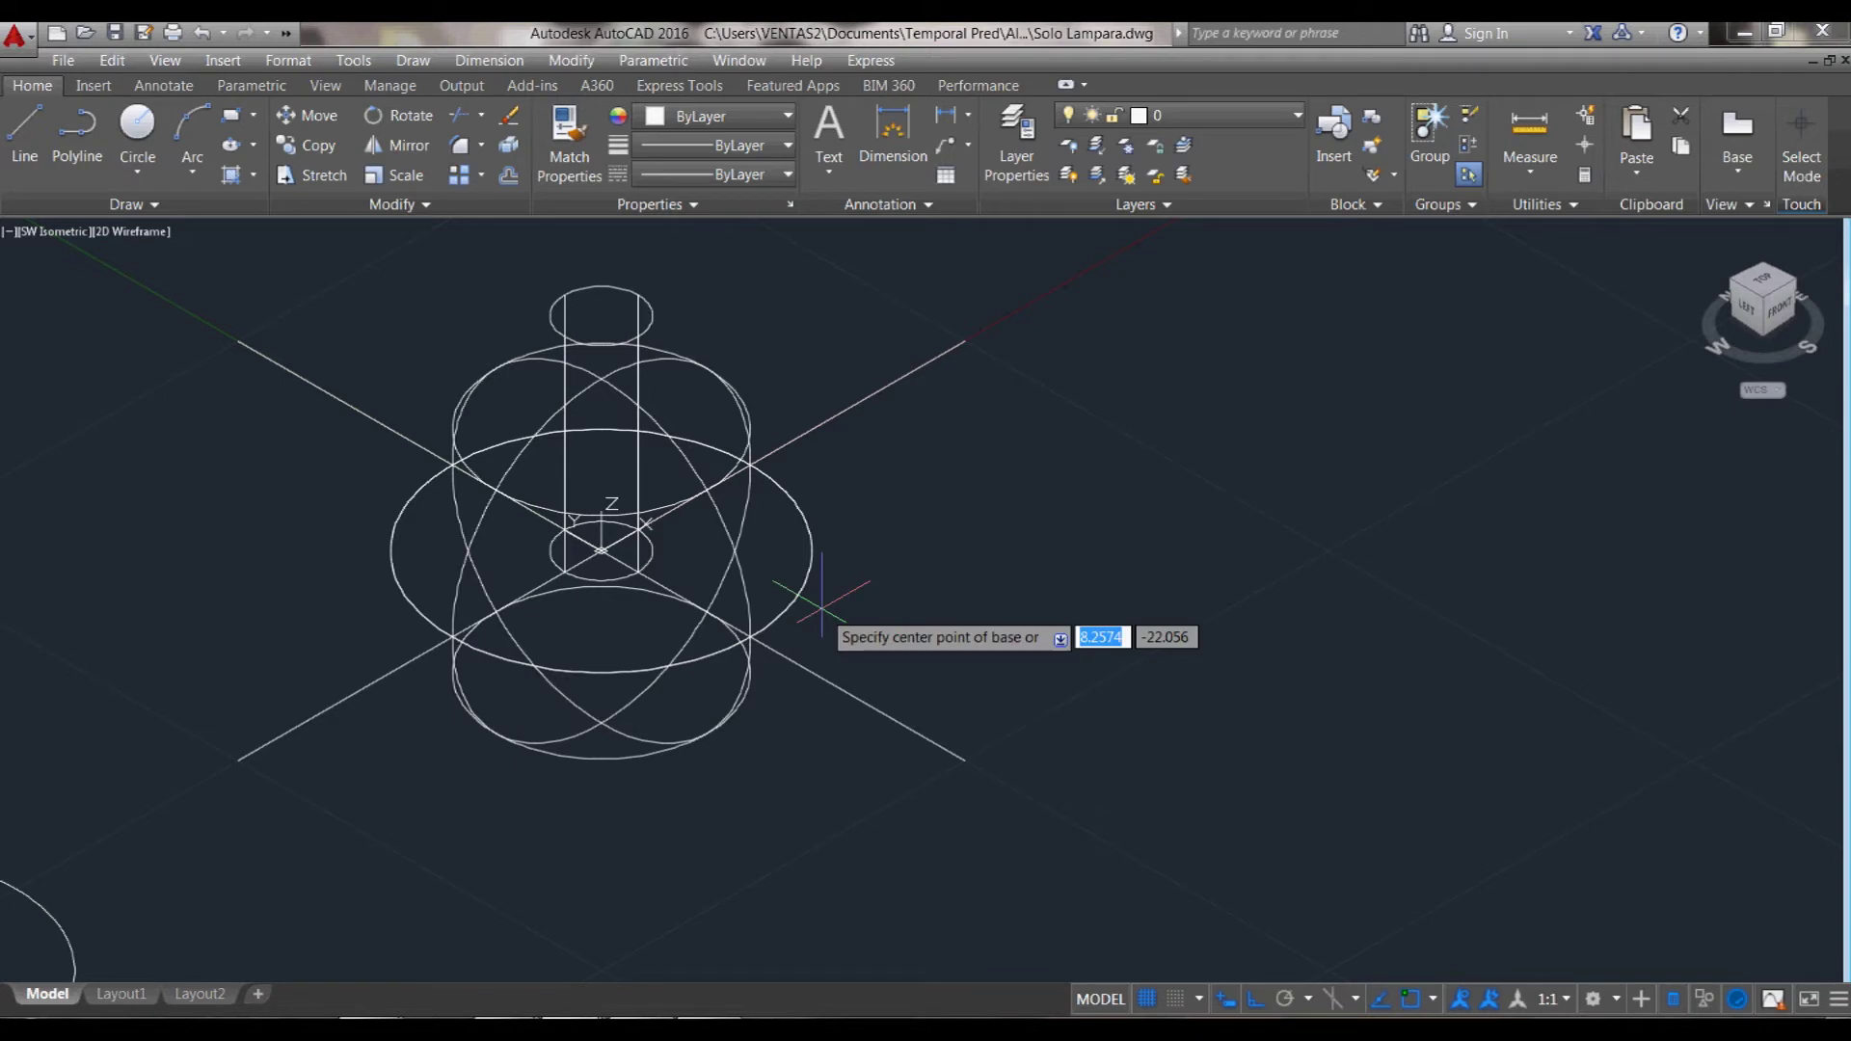
pyautogui.click(601, 550)
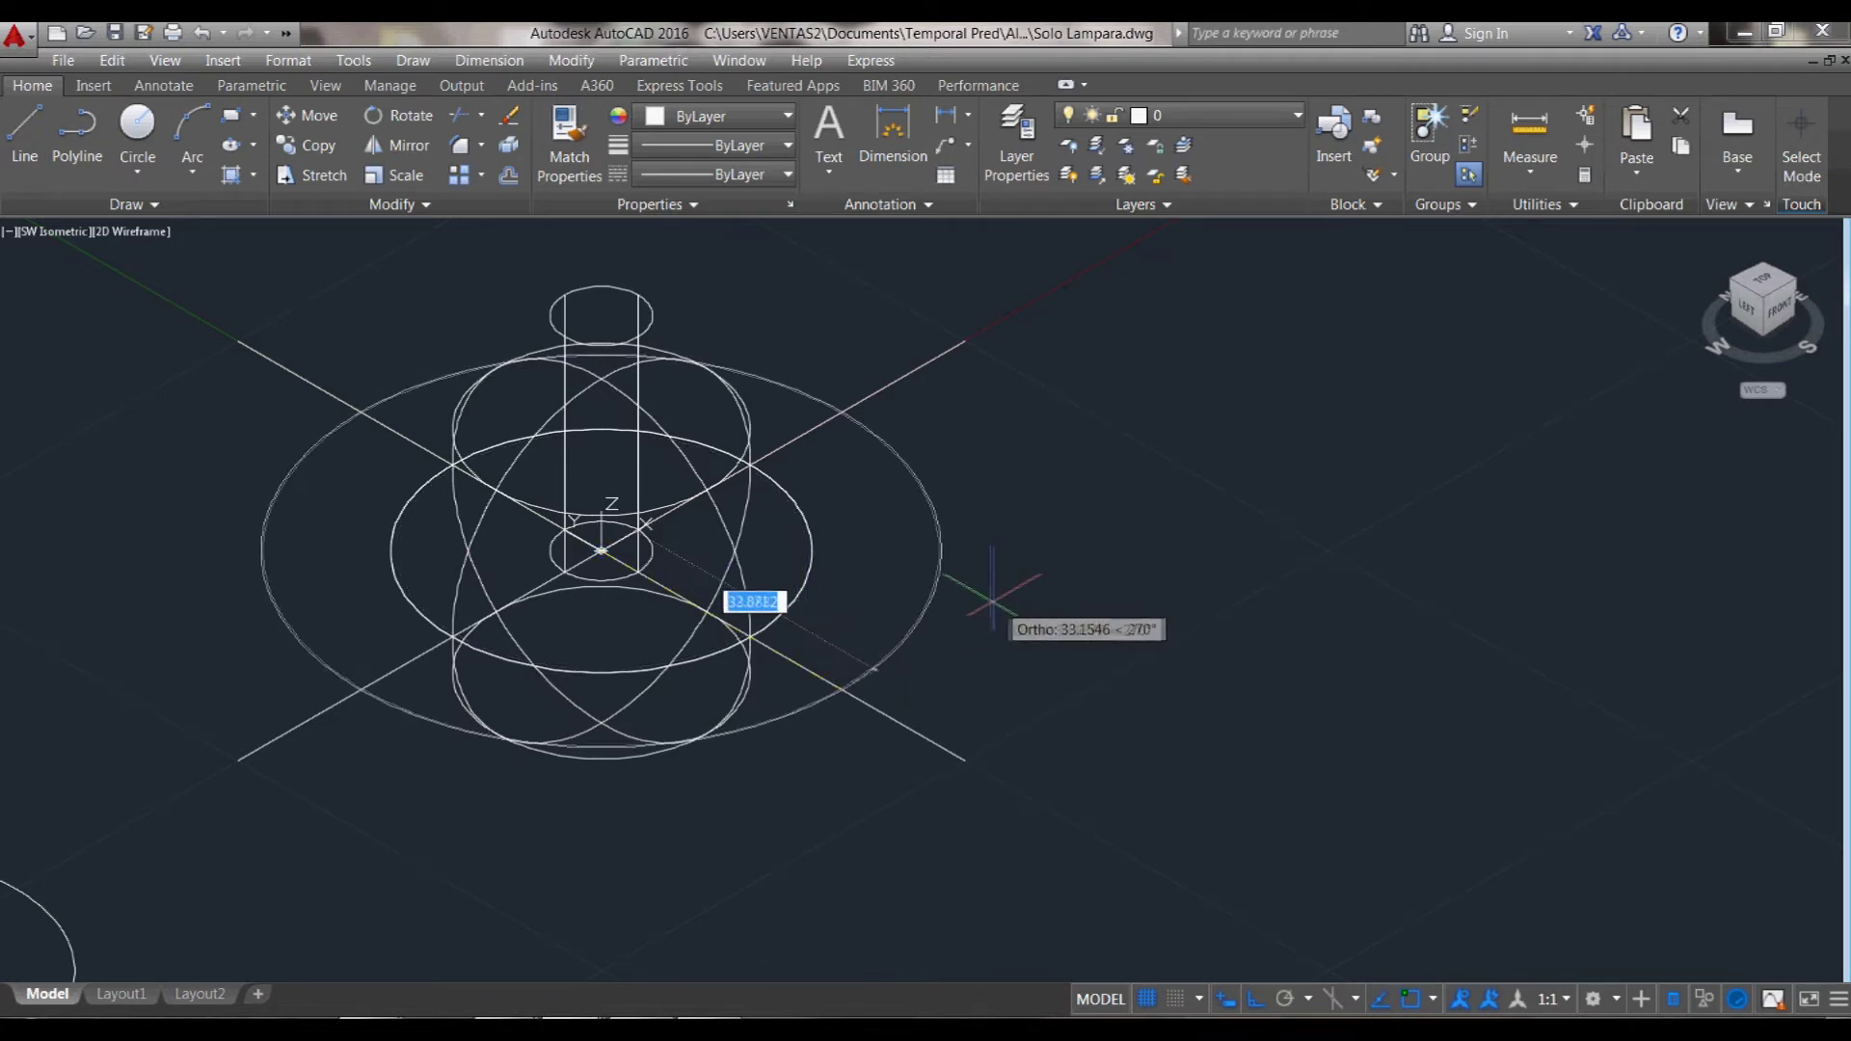
pyautogui.click(990, 601)
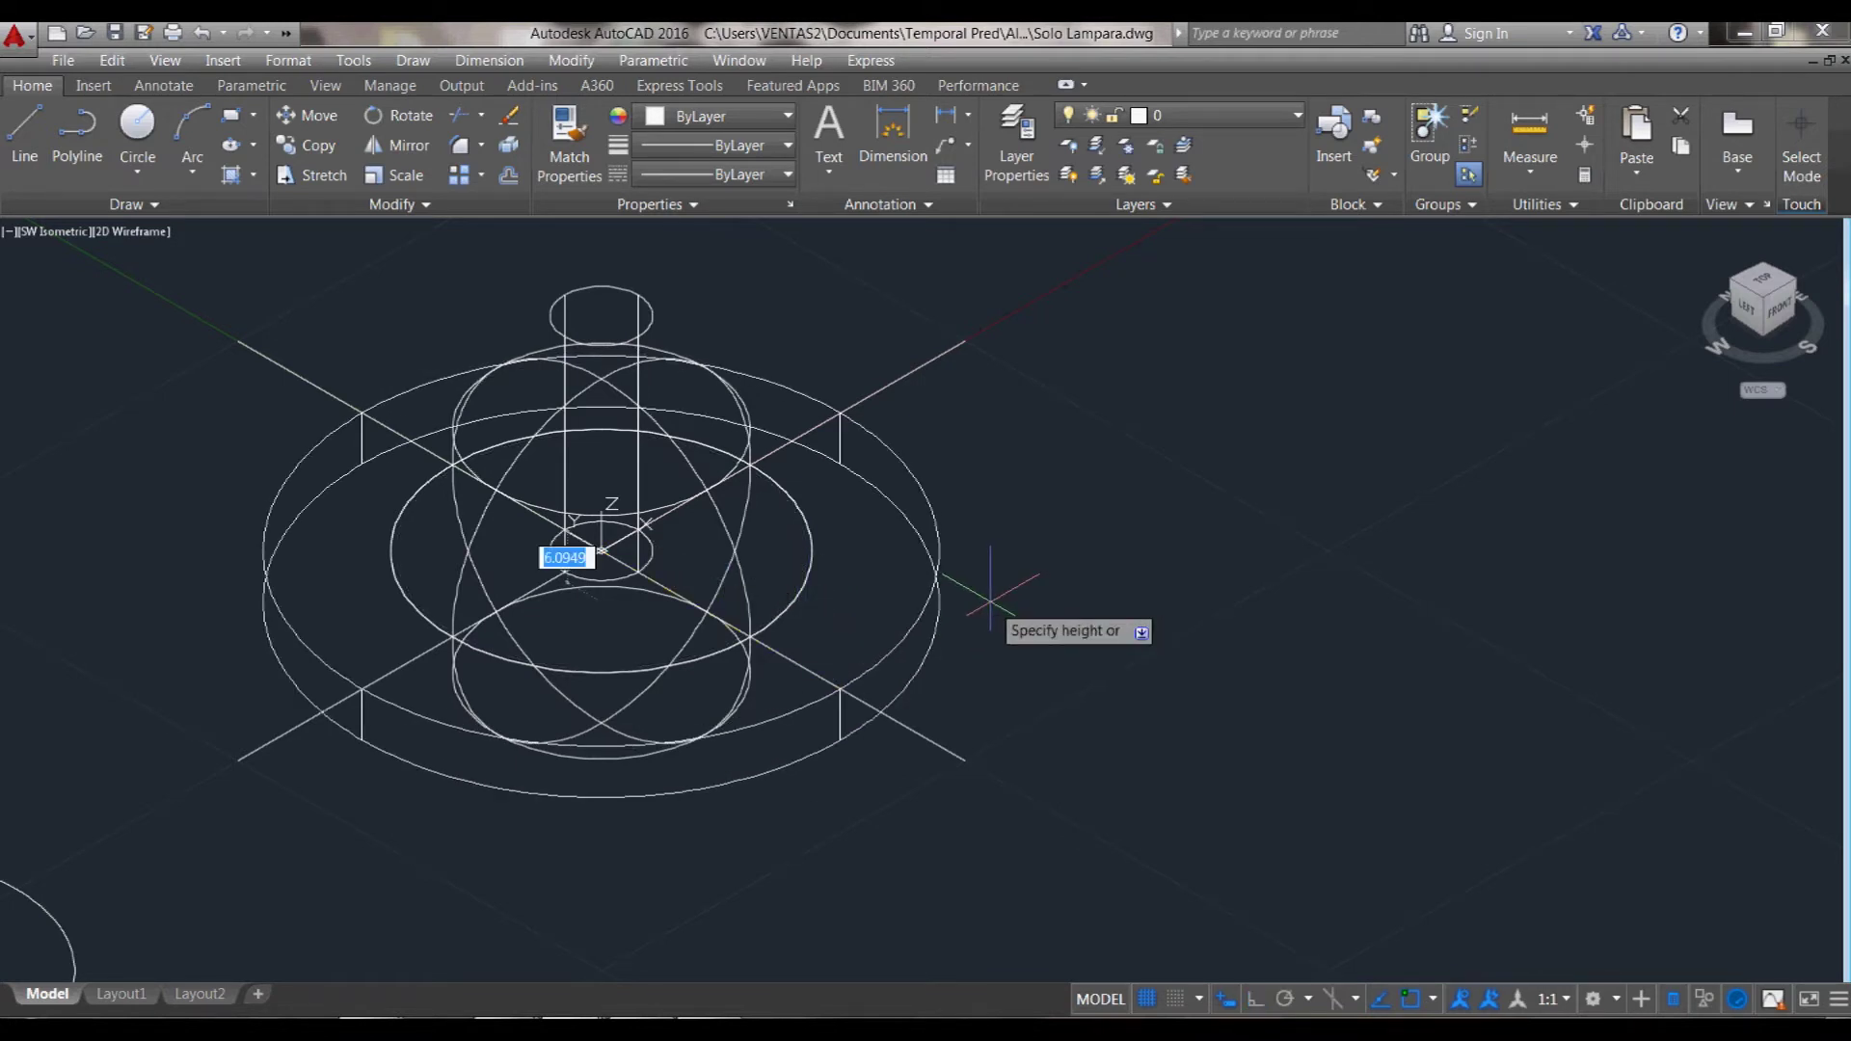
pyautogui.click(1071, 794)
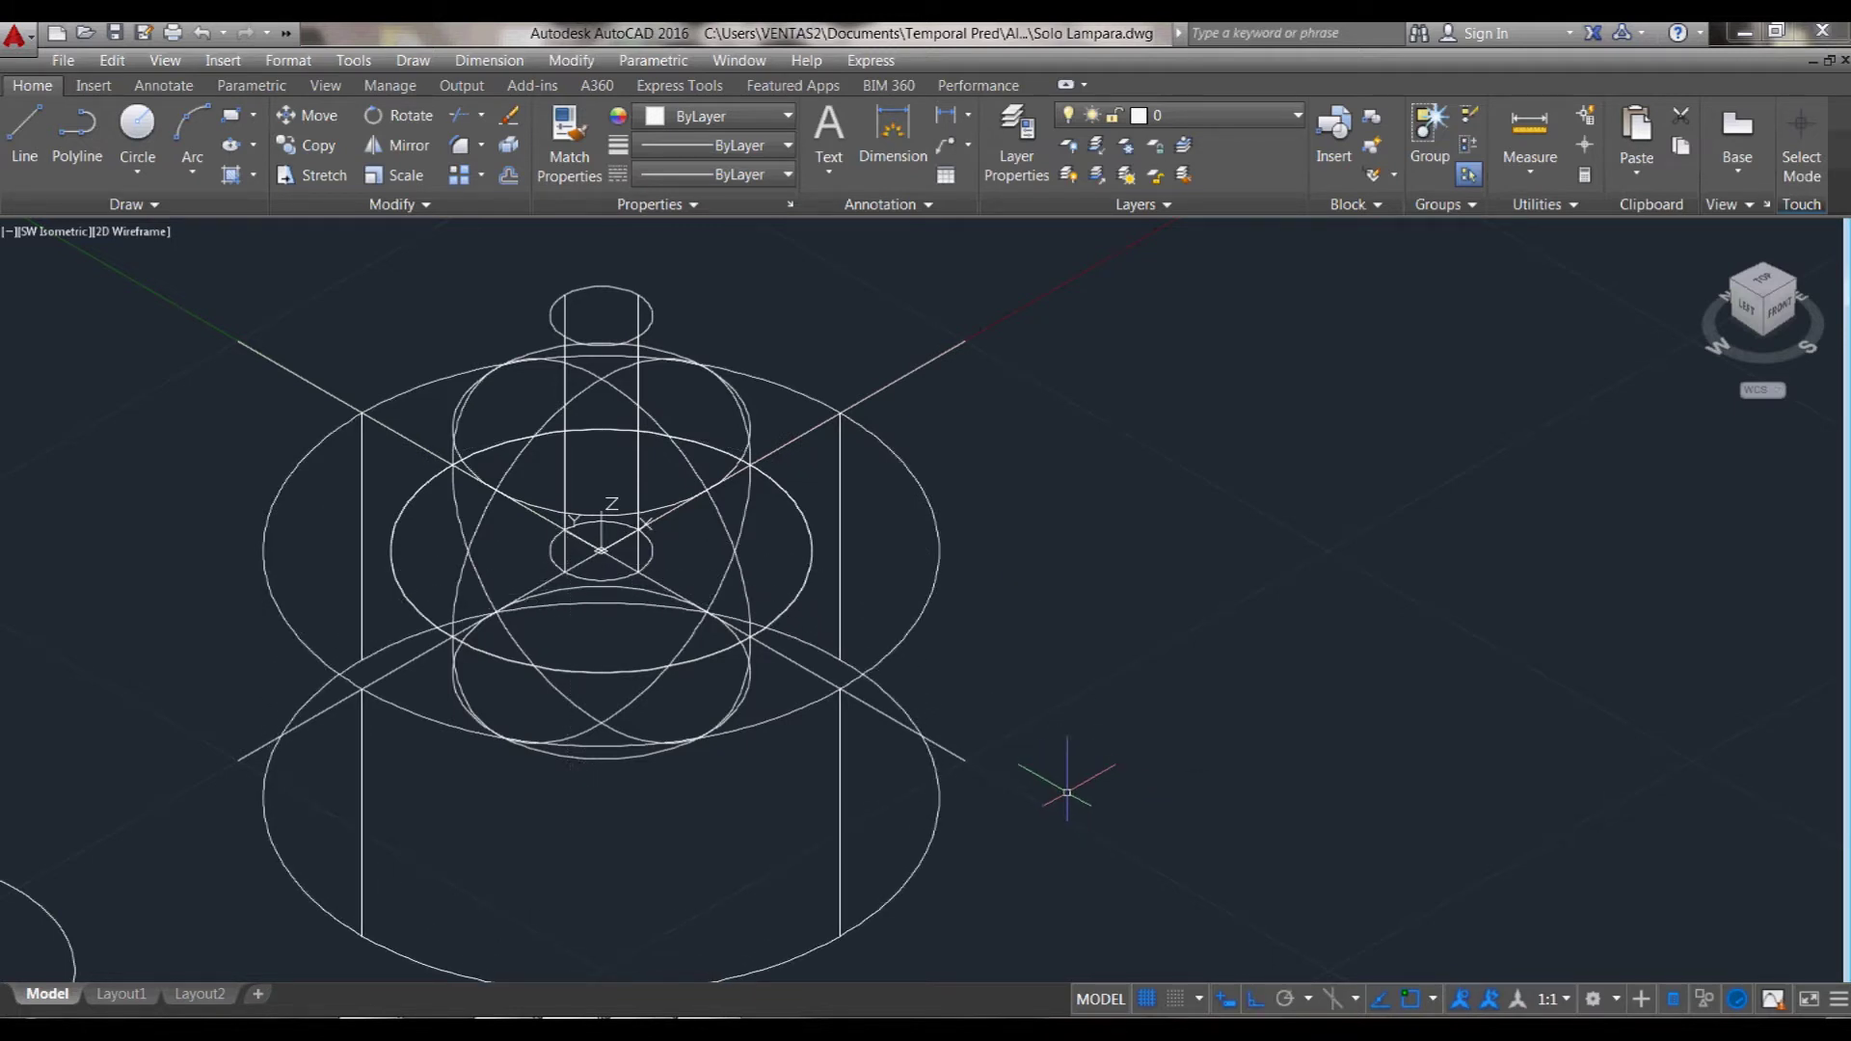
# - Shade the viewport with the Conceptual visual style
pyautogui.write('conceptual')
pyautogui.press('Return')
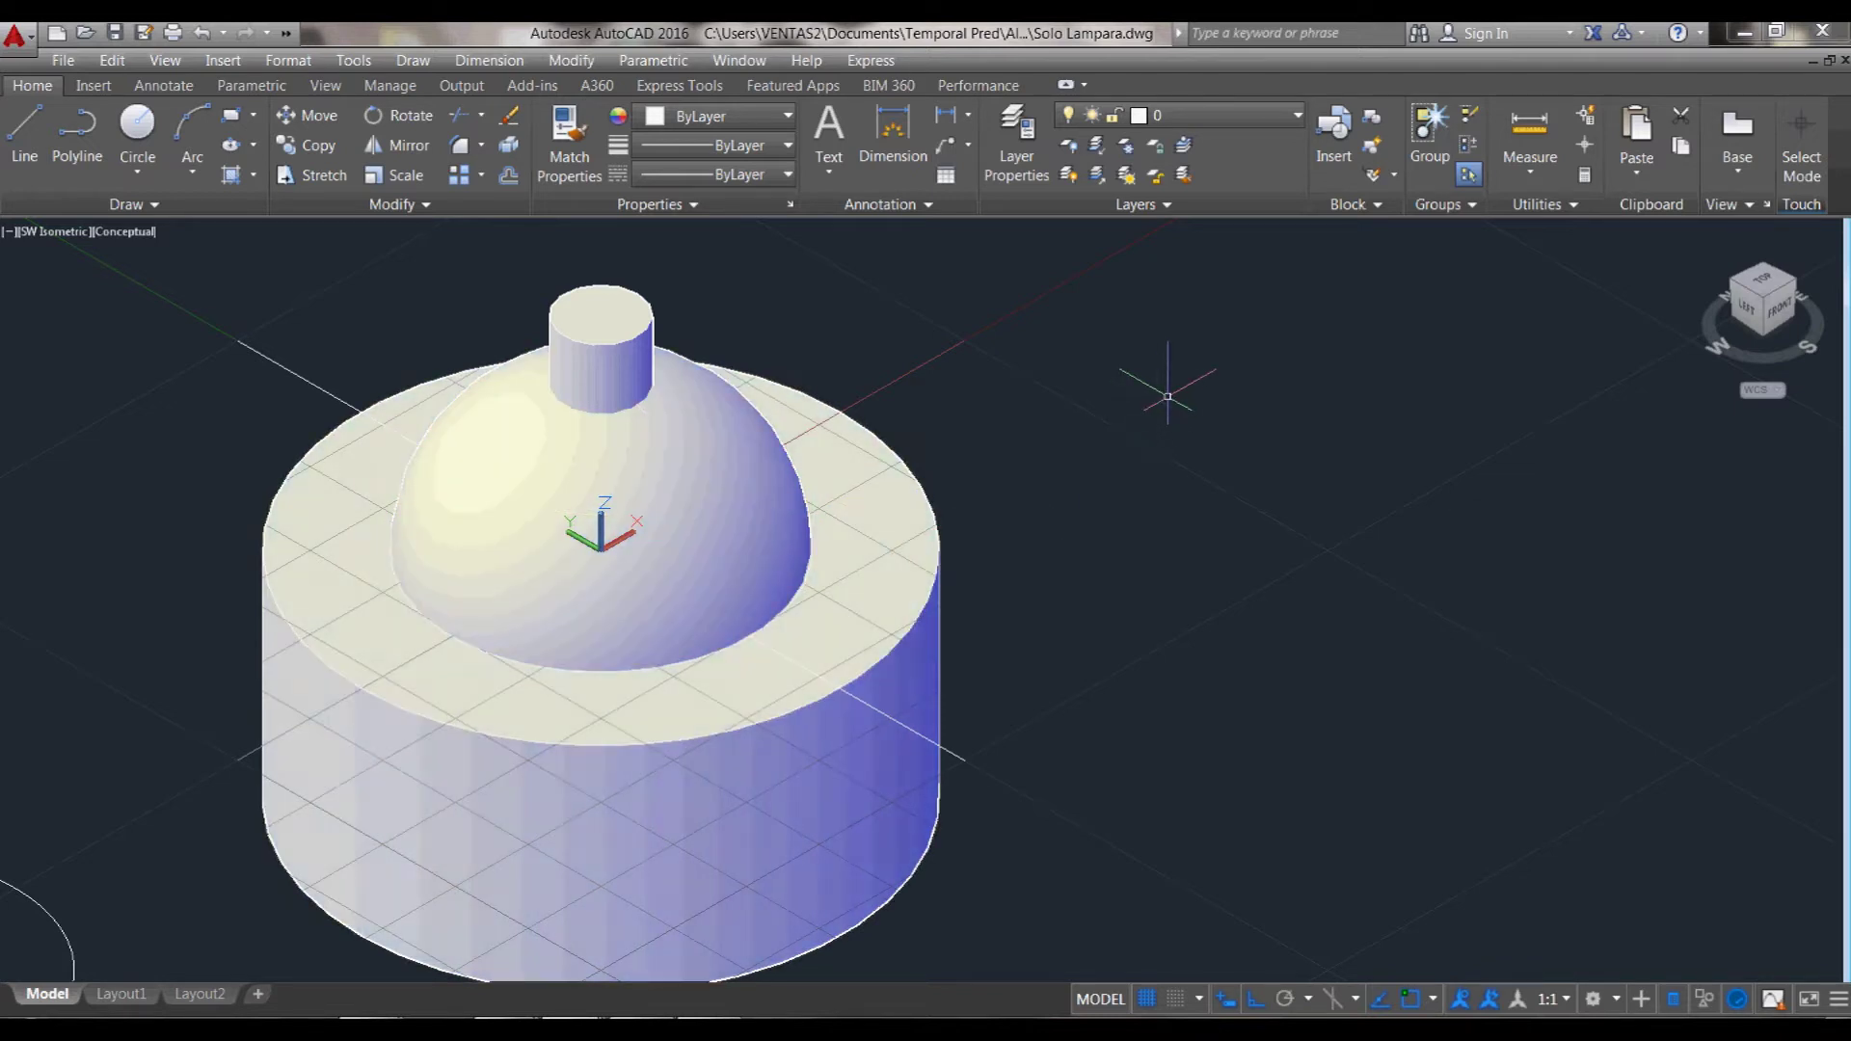
pyautogui.press('Return')
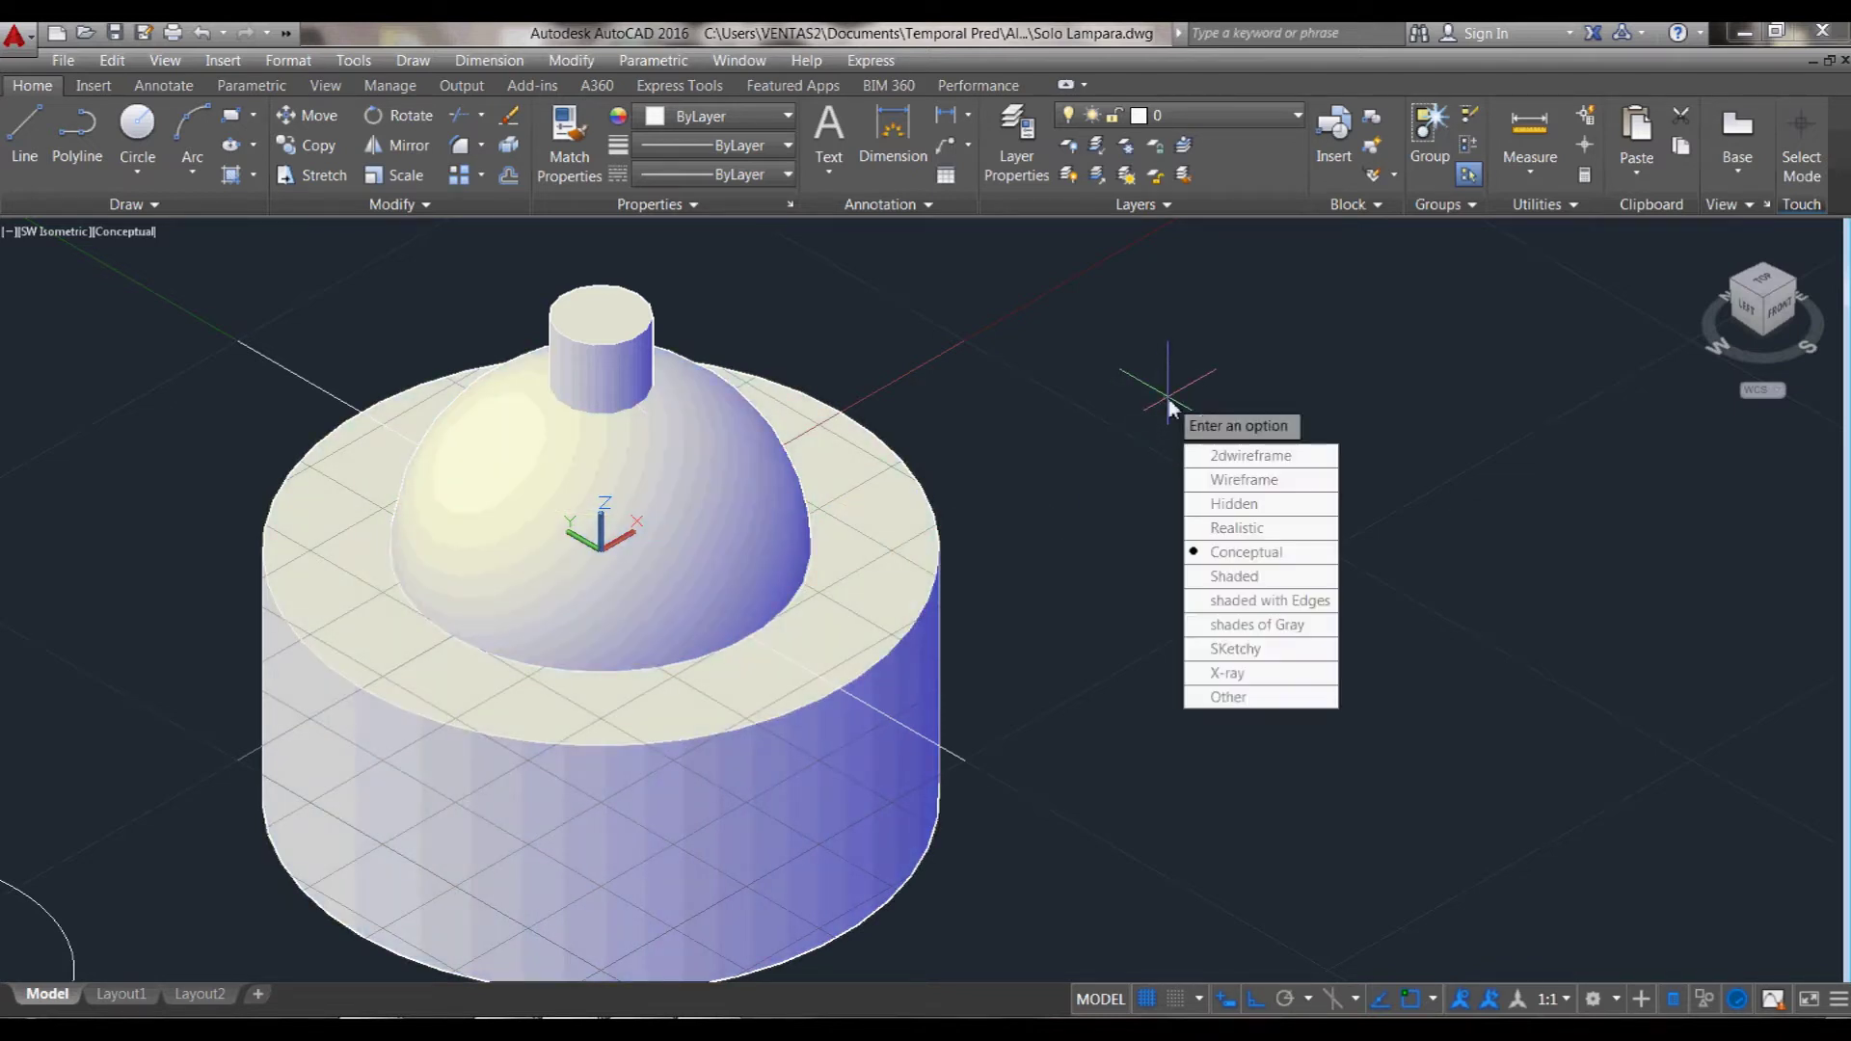
# - In 2D Wireframe, combine the sphere and wide cylinder, leaving only the dome
pyautogui.write('2')
pyautogui.press('Return')
pyautogui.write('uni')
pyautogui.press('Return')
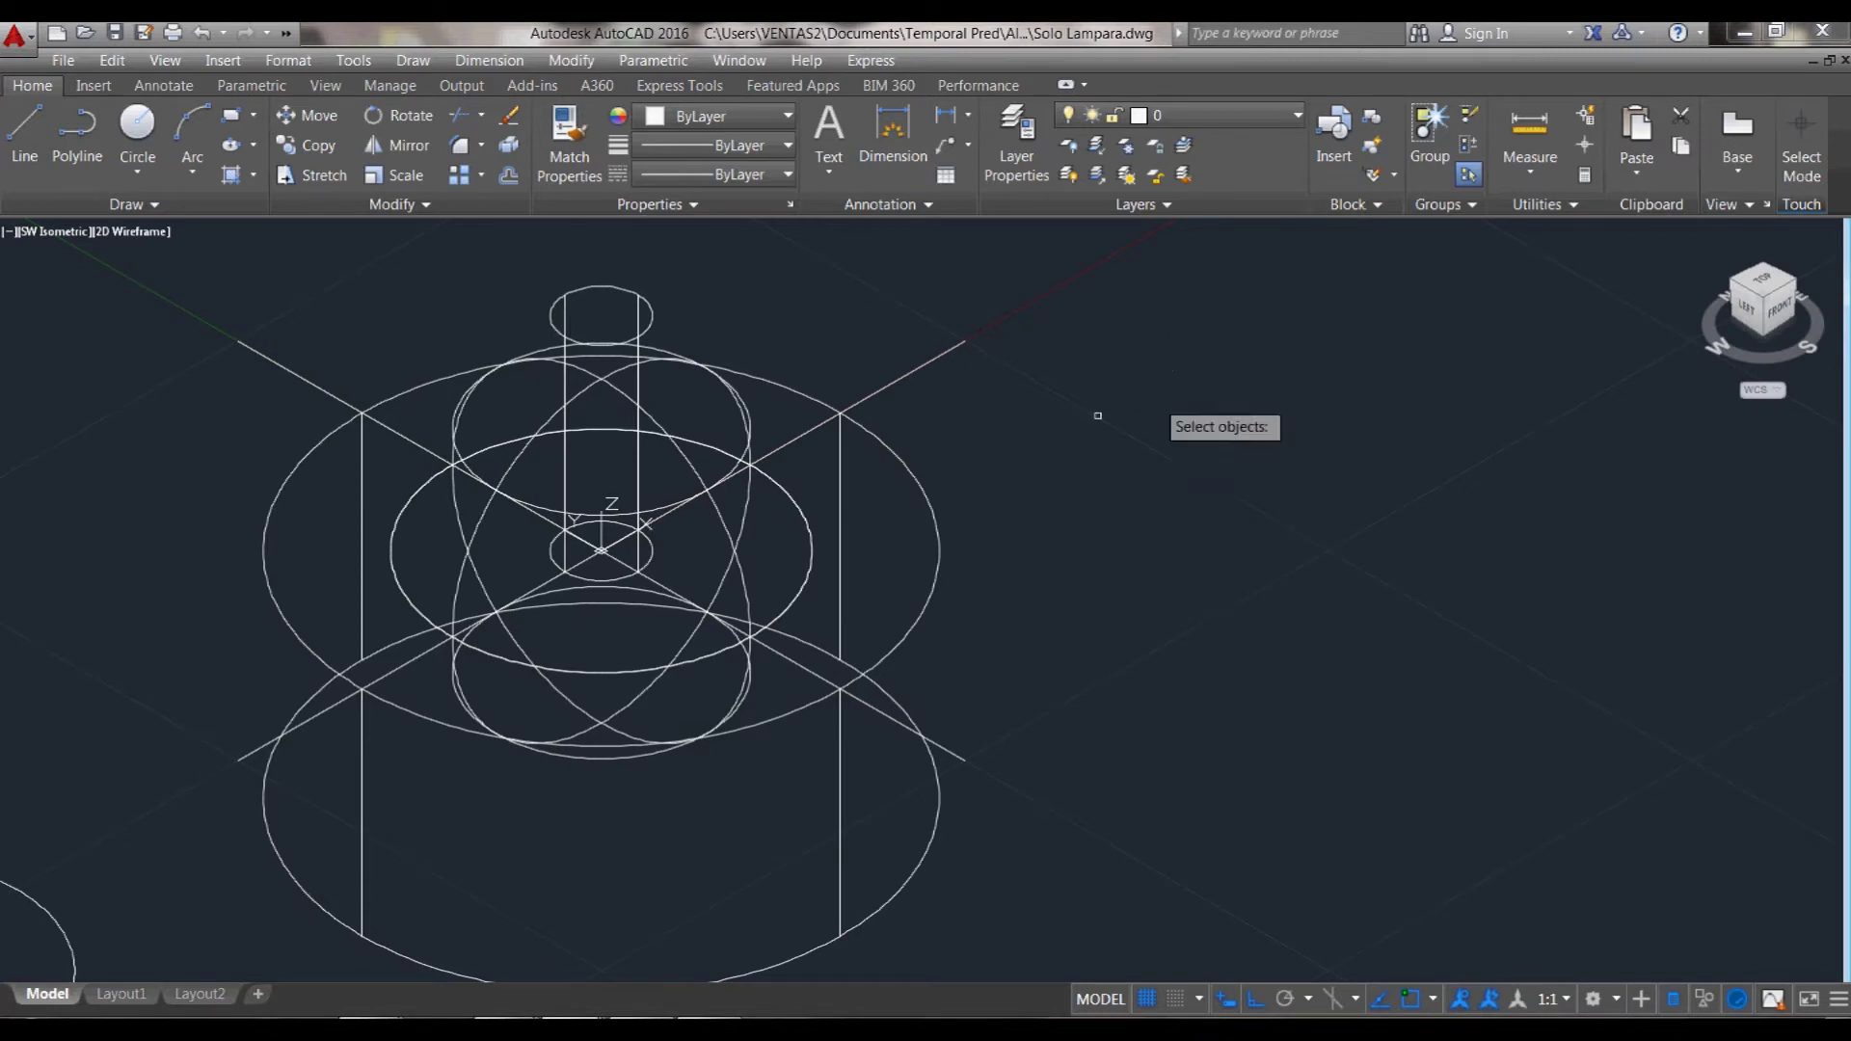
pyautogui.click(745, 418)
pyautogui.click(992, 526)
pyautogui.click(901, 617)
pyautogui.press('Return')
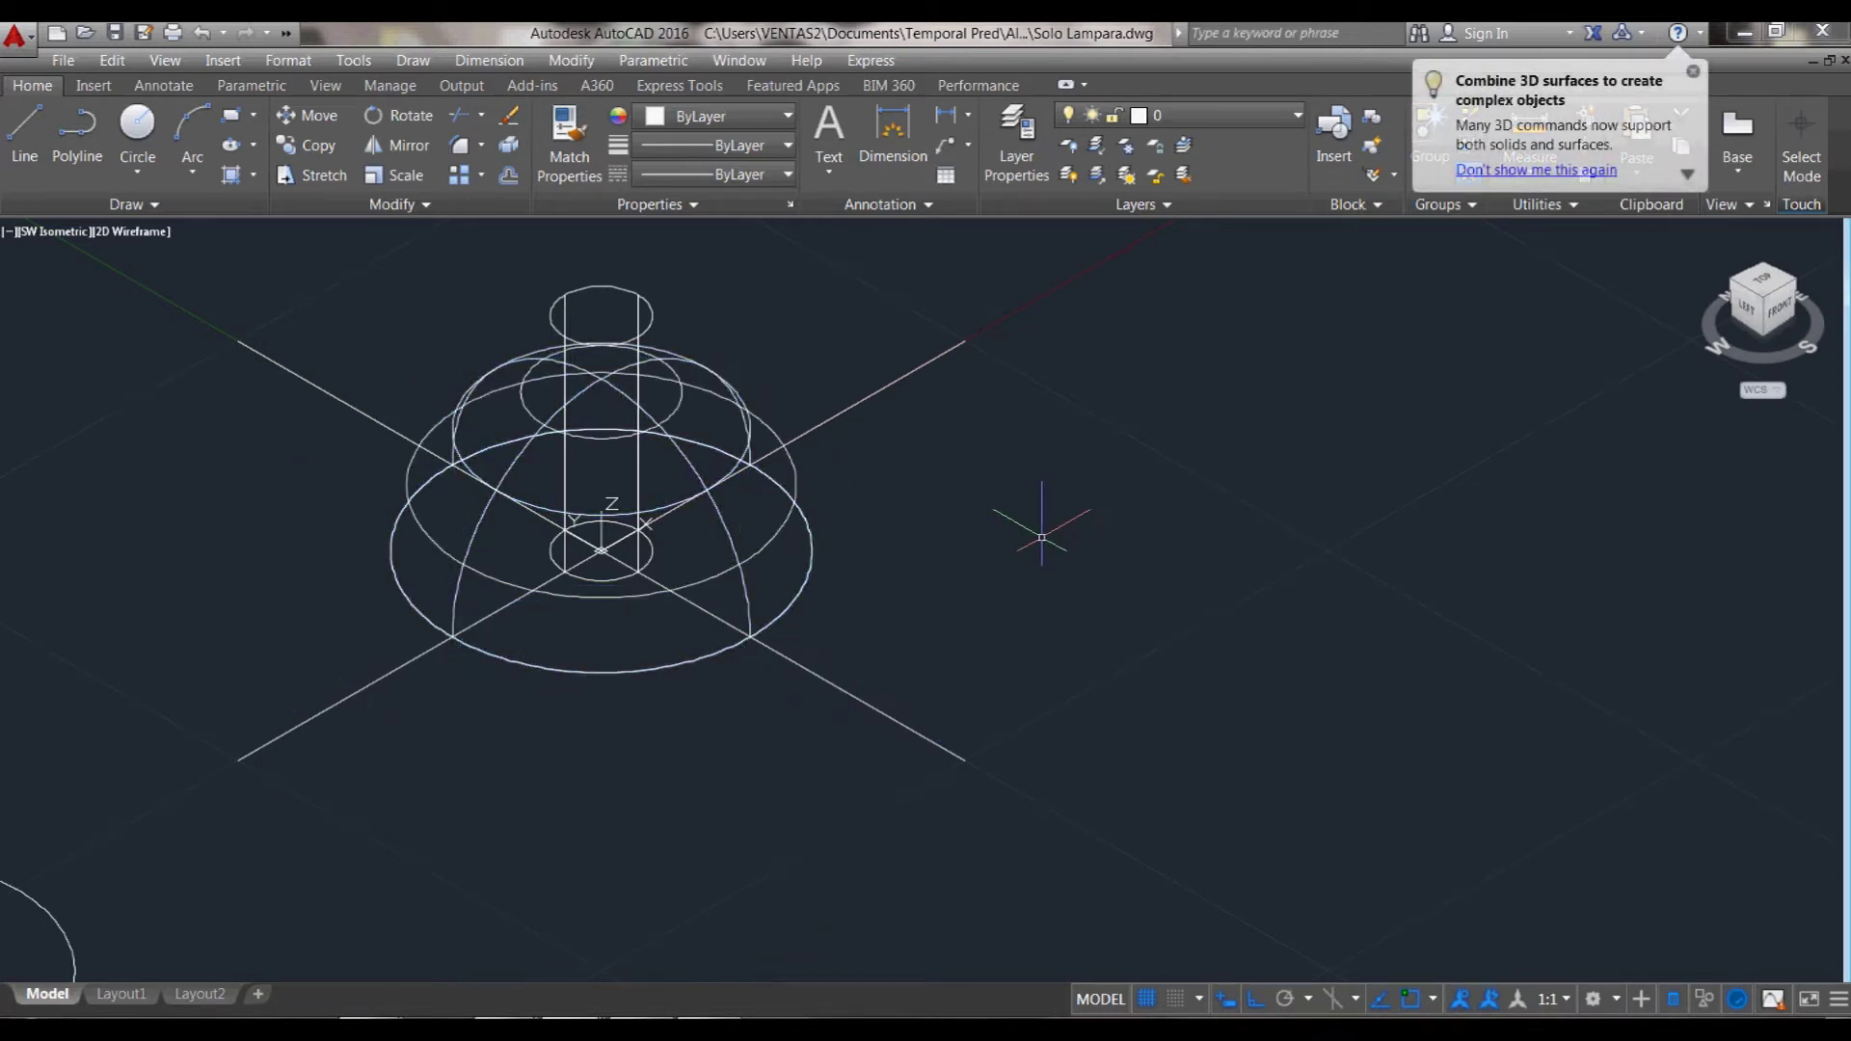
# - Shade the model in Conceptual style and orbit to inspect the dome
pyautogui.write('vs')
pyautogui.press('Return')
pyautogui.write('c')
pyautogui.press('Return')
pyautogui.write('do')
pyautogui.press('Return')
pyautogui.moveTo(1033, 632)
pyautogui.mouseDown()
pyautogui.moveTo(901, 587)
pyautogui.moveTo(880, 504)
pyautogui.moveTo(794, 653)
pyautogui.moveTo(859, 678)
pyautogui.mouseUp()
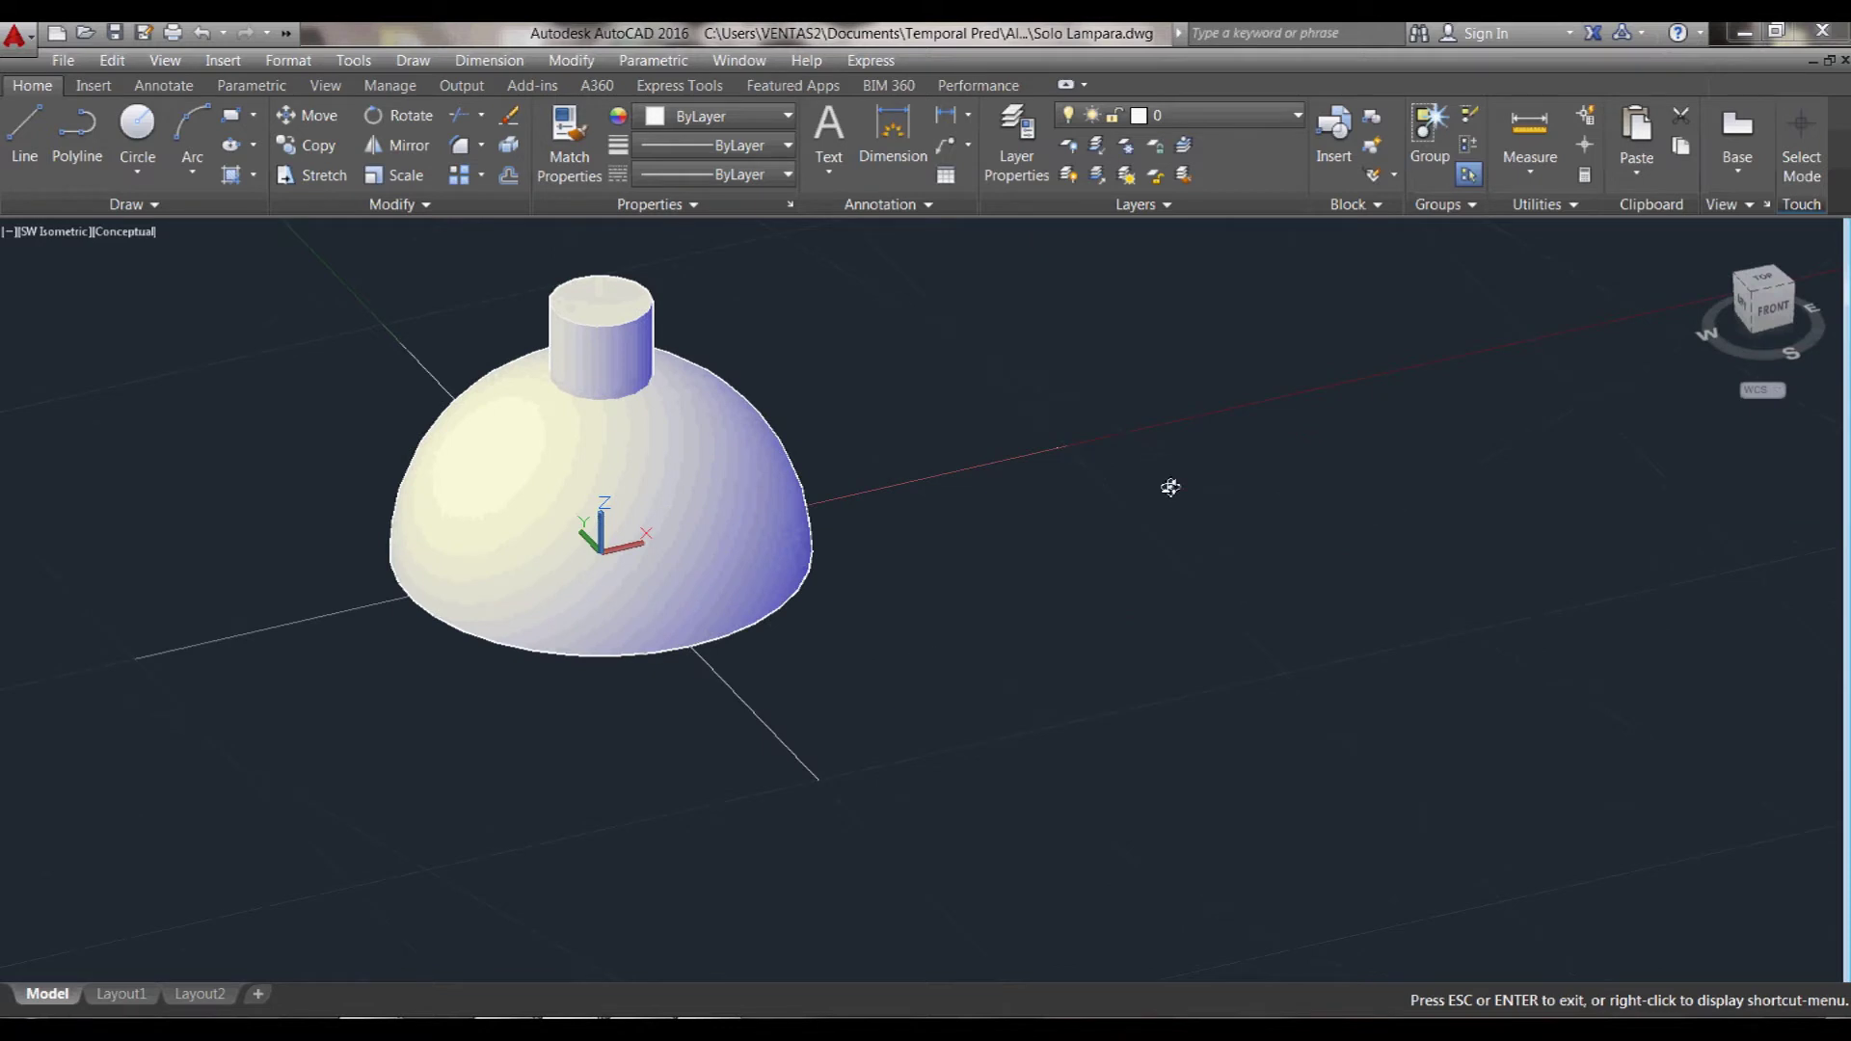
pyautogui.scroll(-3, 1170, 487)
pyautogui.moveTo(1070, 480); pyautogui.dragTo(868, 665)
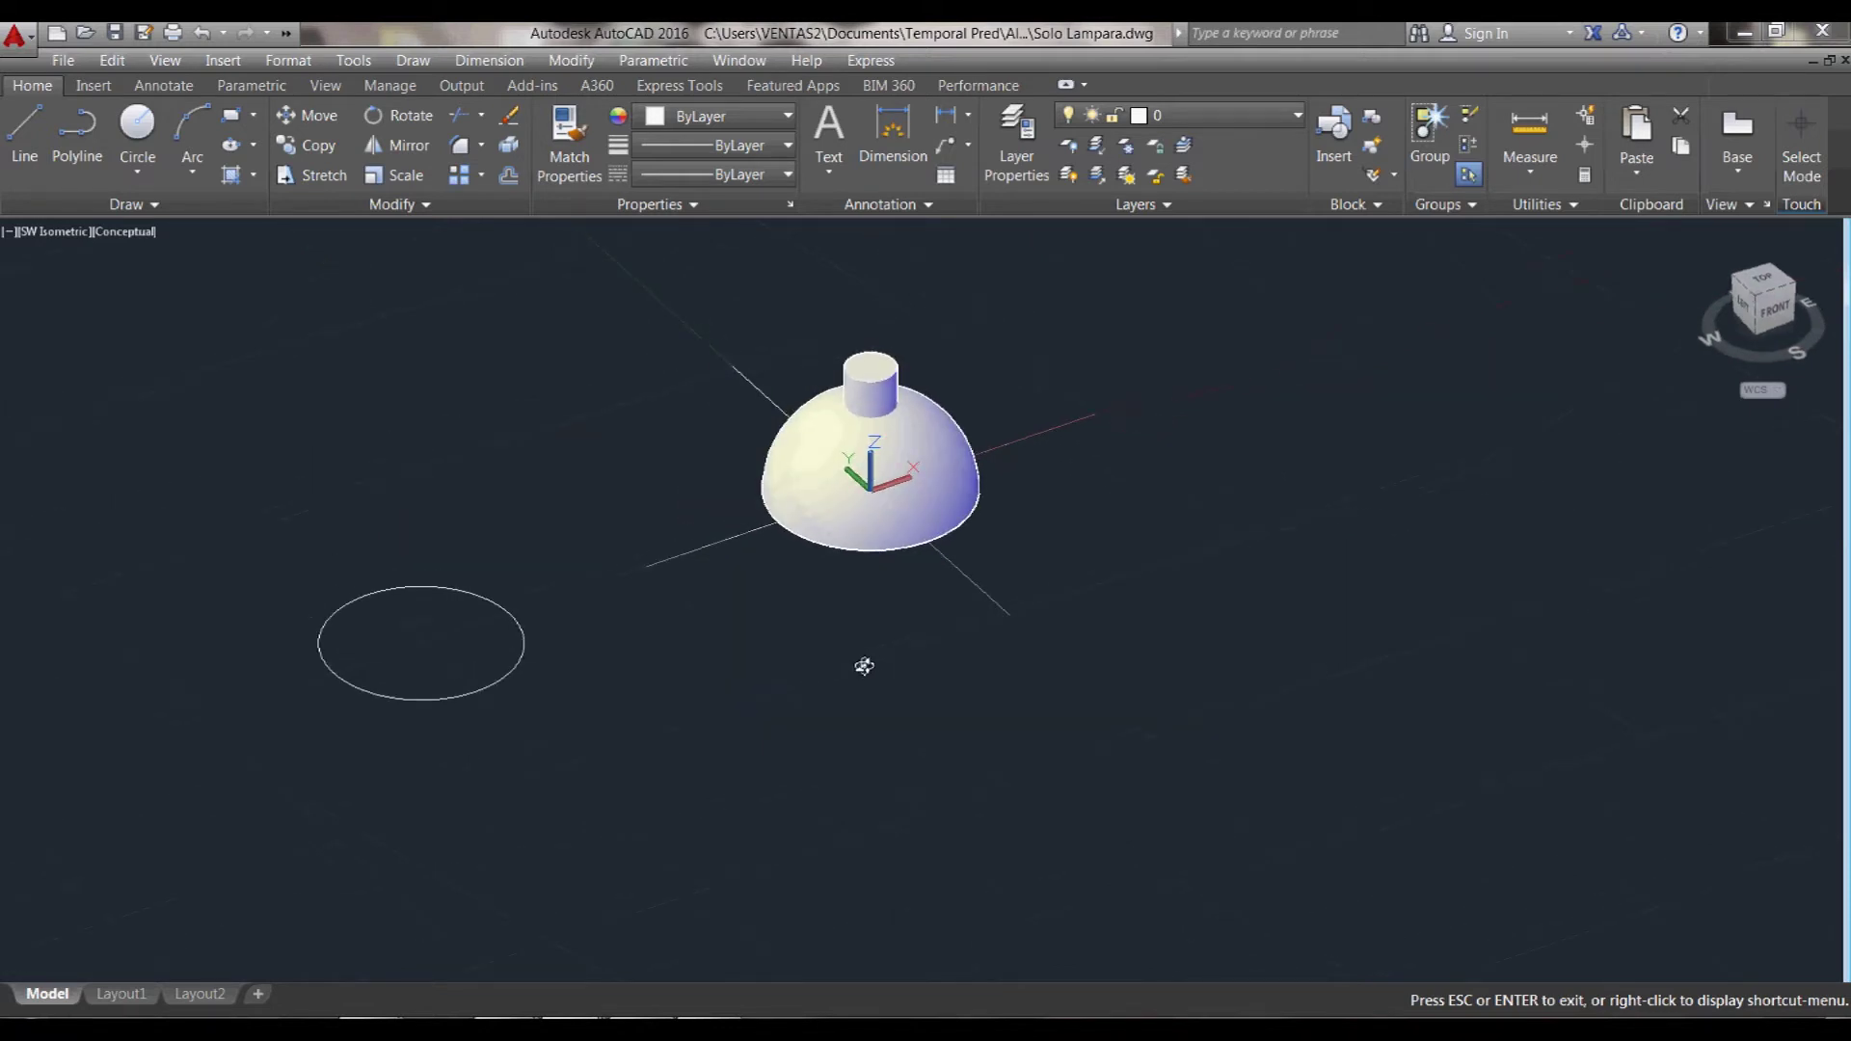
pyautogui.press('Escape')
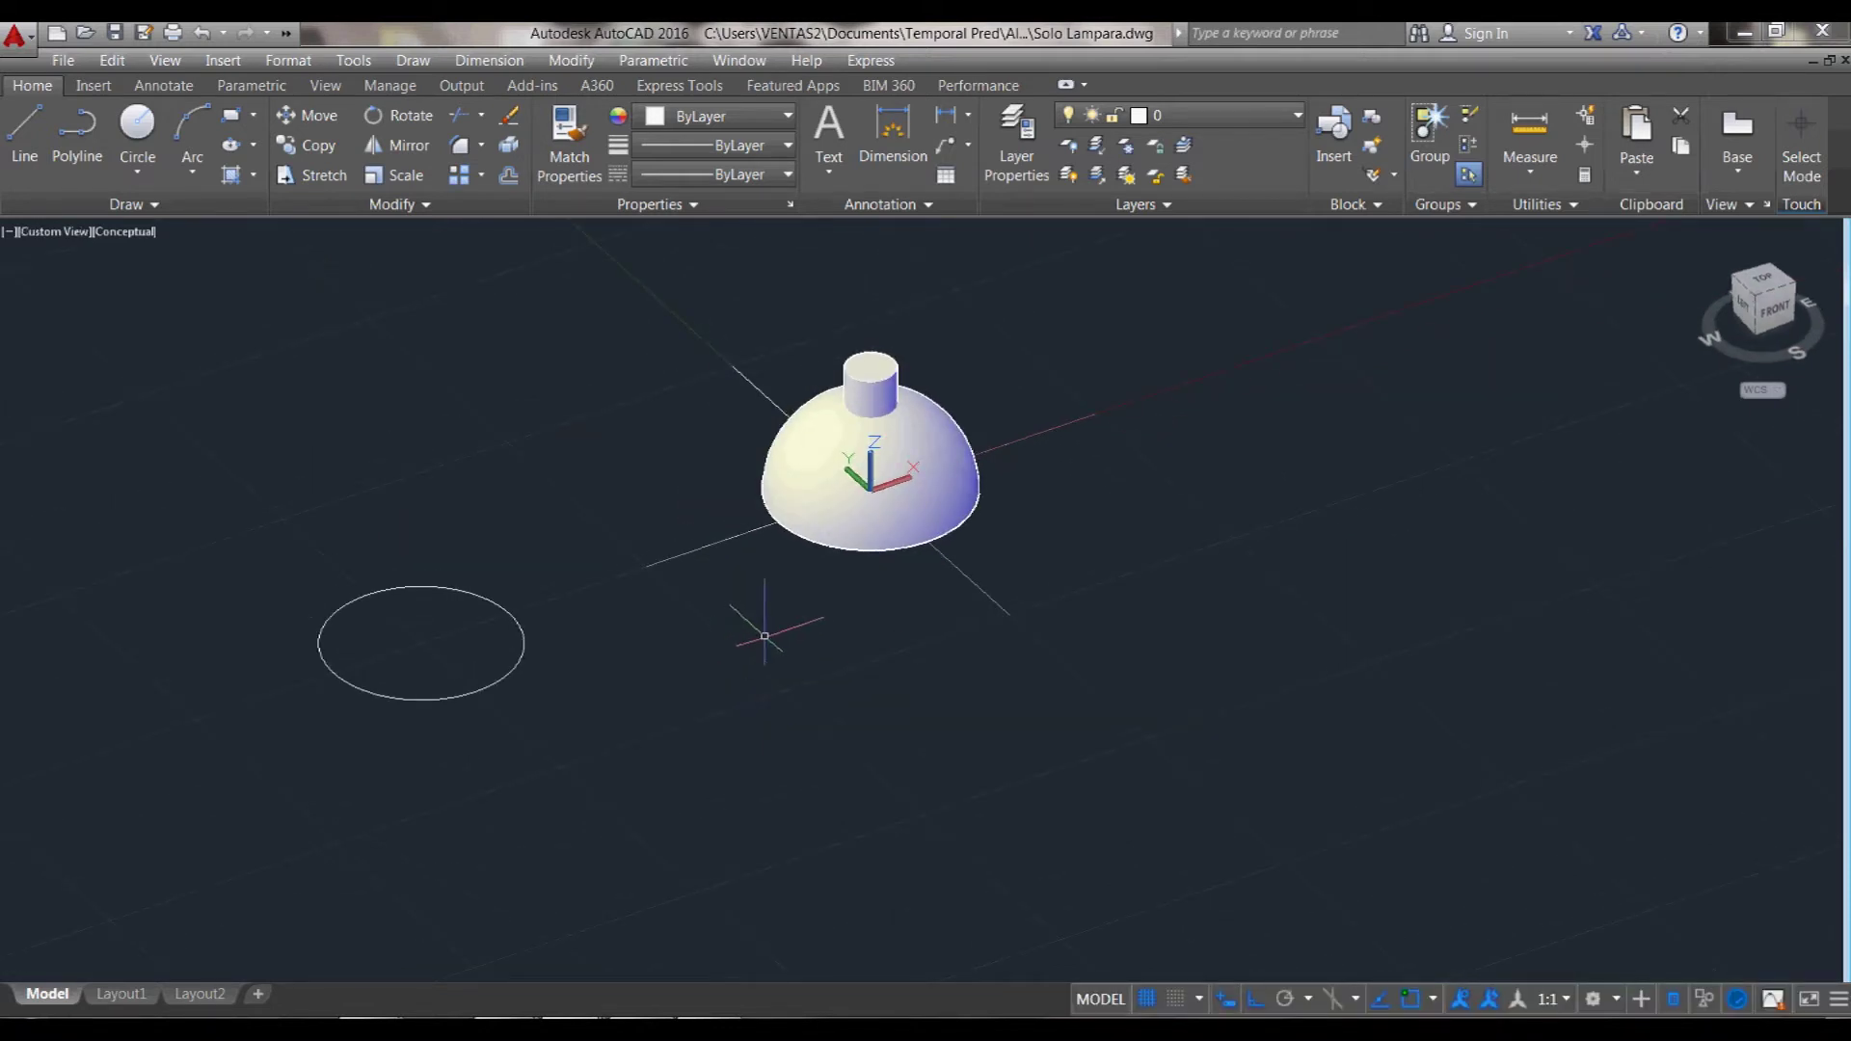
pyautogui.write('vs')
# - Return to 2D Wireframe and draw a second sphere sized to the circle's quadrant
pyautogui.press('Return')
pyautogui.press('Down')
pyautogui.press('Return')
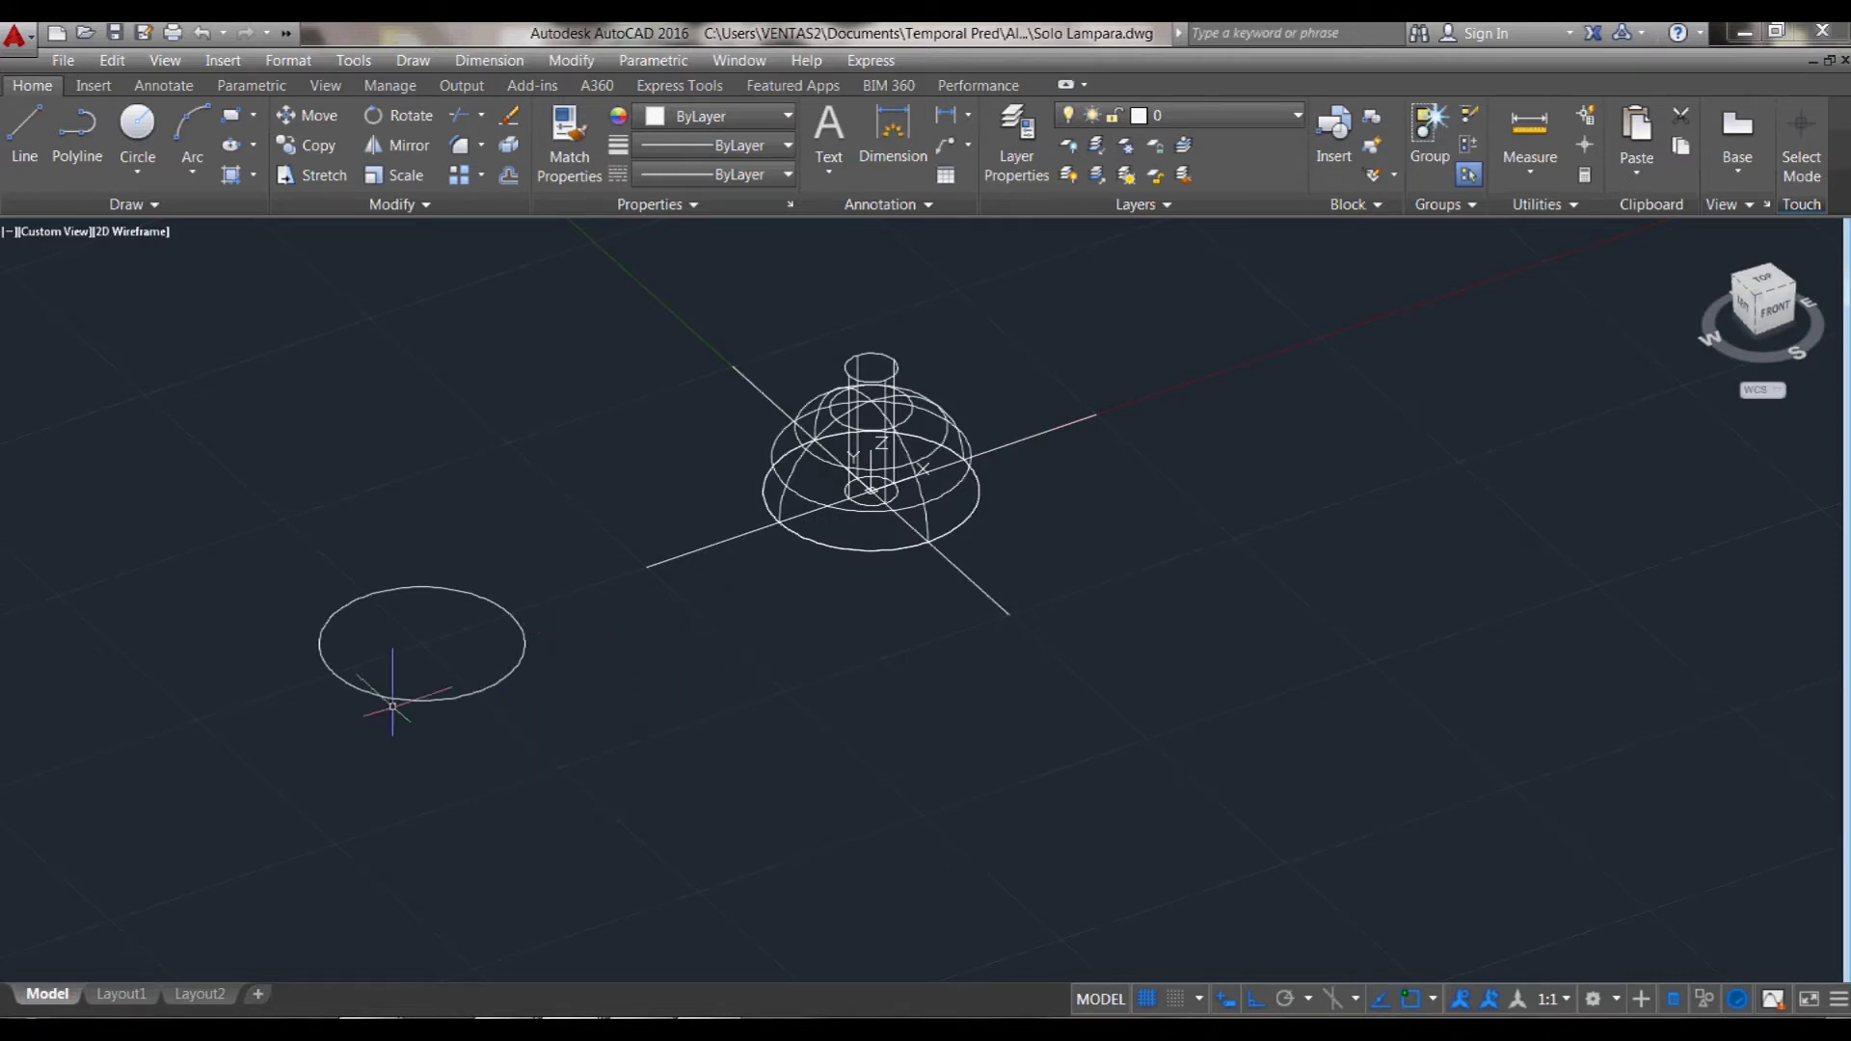
pyautogui.scroll(2, 387, 715)
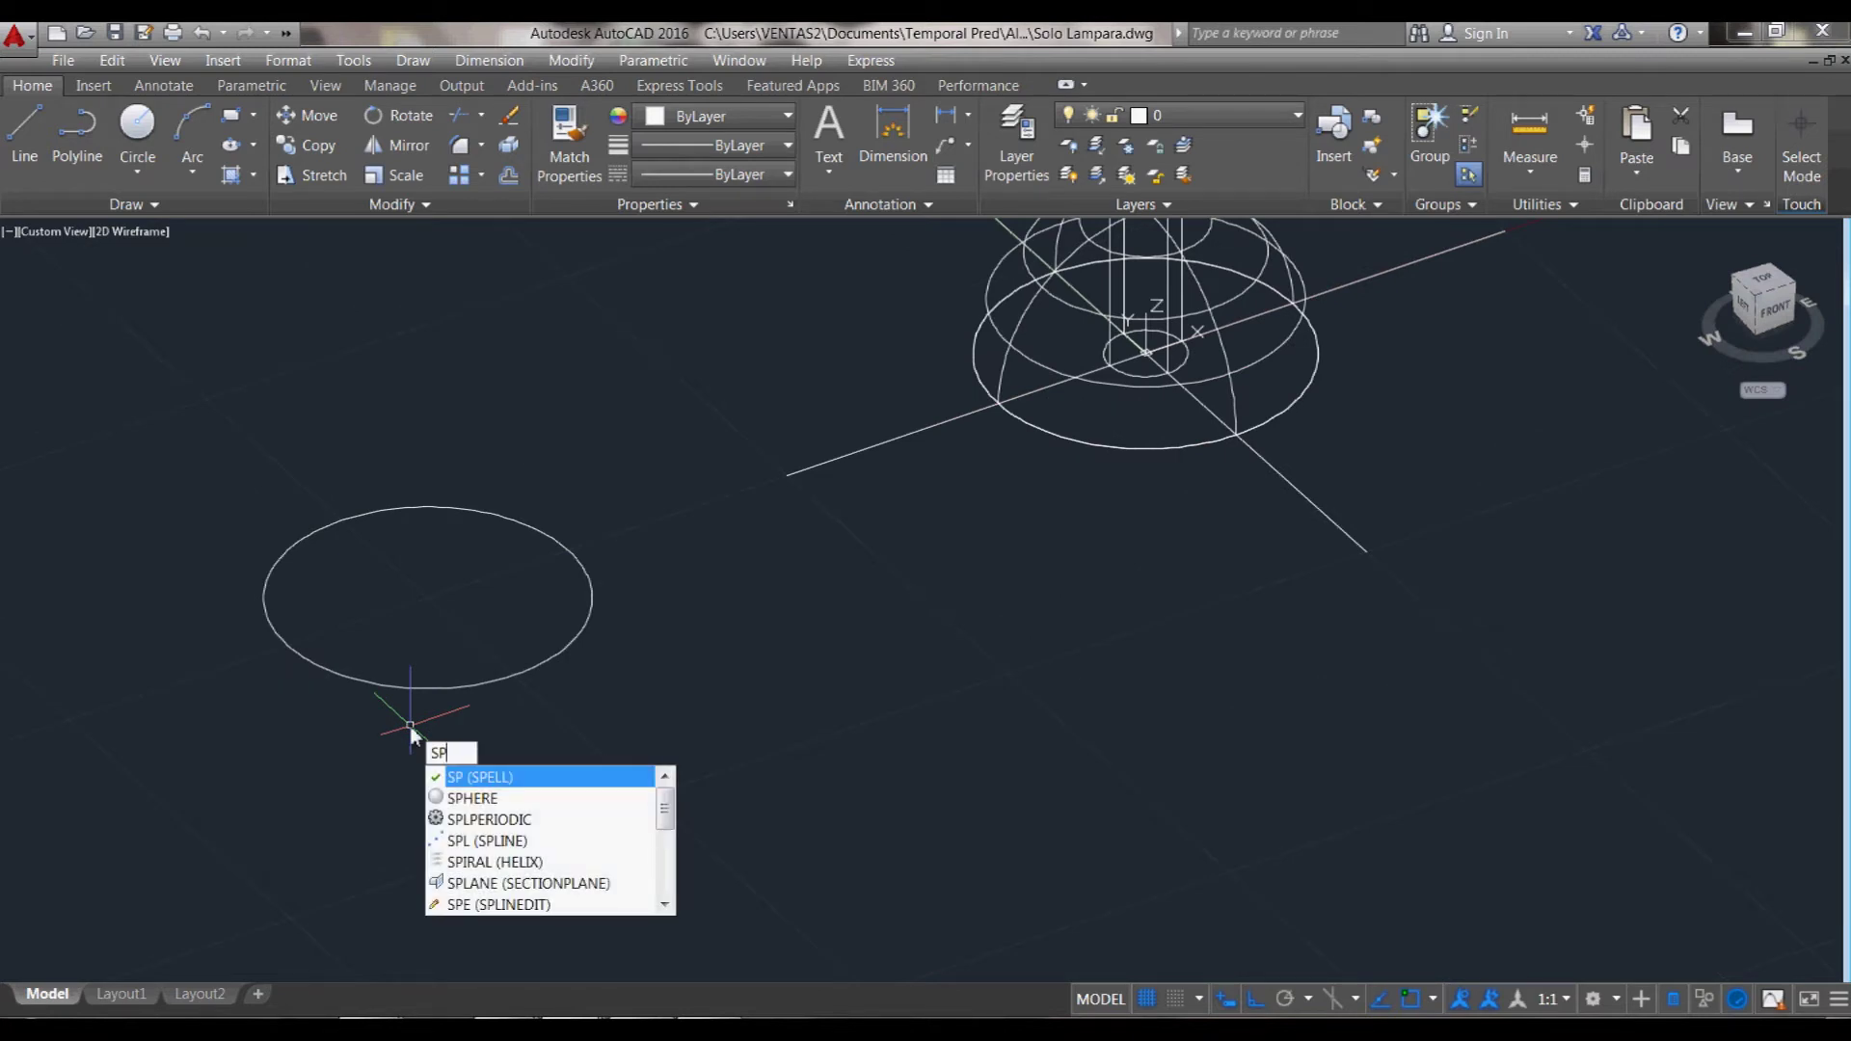
pyautogui.press('Down')
pyautogui.press('Return')
pyautogui.click(531, 664)
pyautogui.keyDown('shift'); pyautogui.rightClick(569, 571); pyautogui.keyUp('shift')
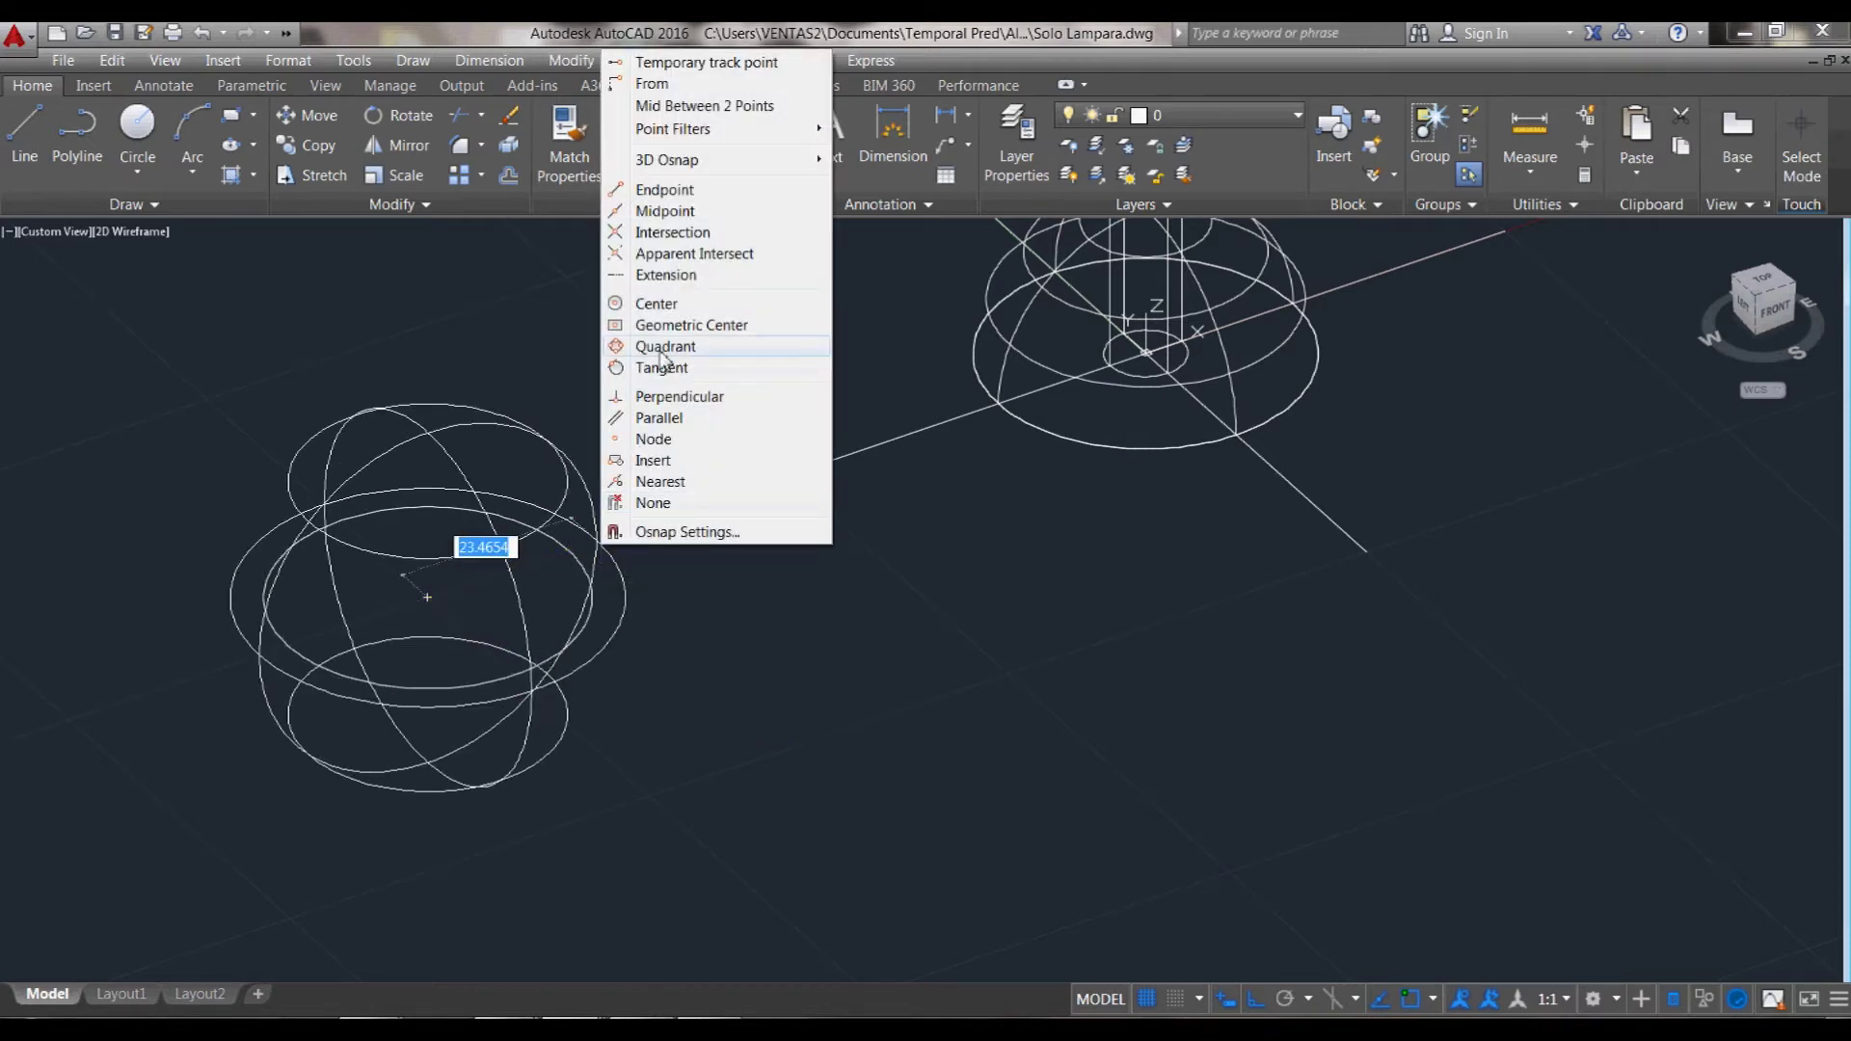
pyautogui.click(665, 363)
pyautogui.click(586, 564)
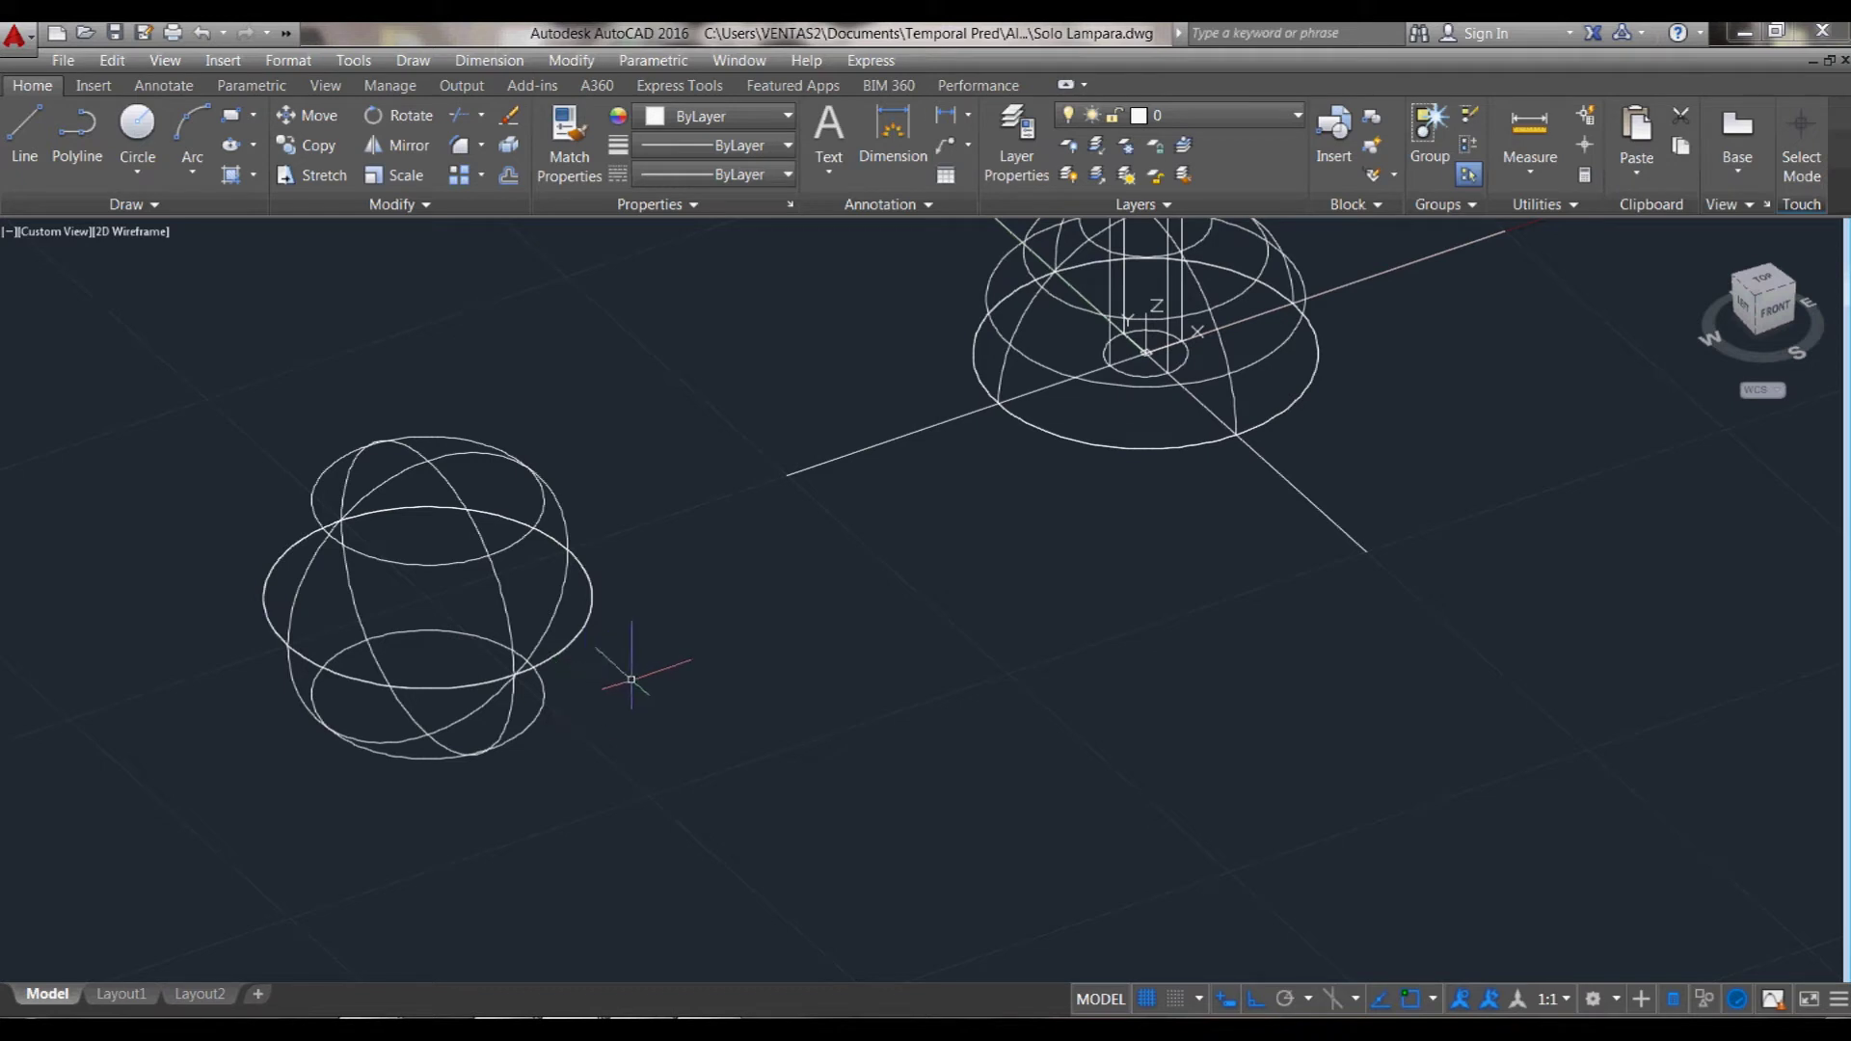
# - Draw a wide cylinder centred on the second sphere to enclose its lower part
pyautogui.write('cylinder')
pyautogui.press('Return')
pyautogui.click(427, 597)
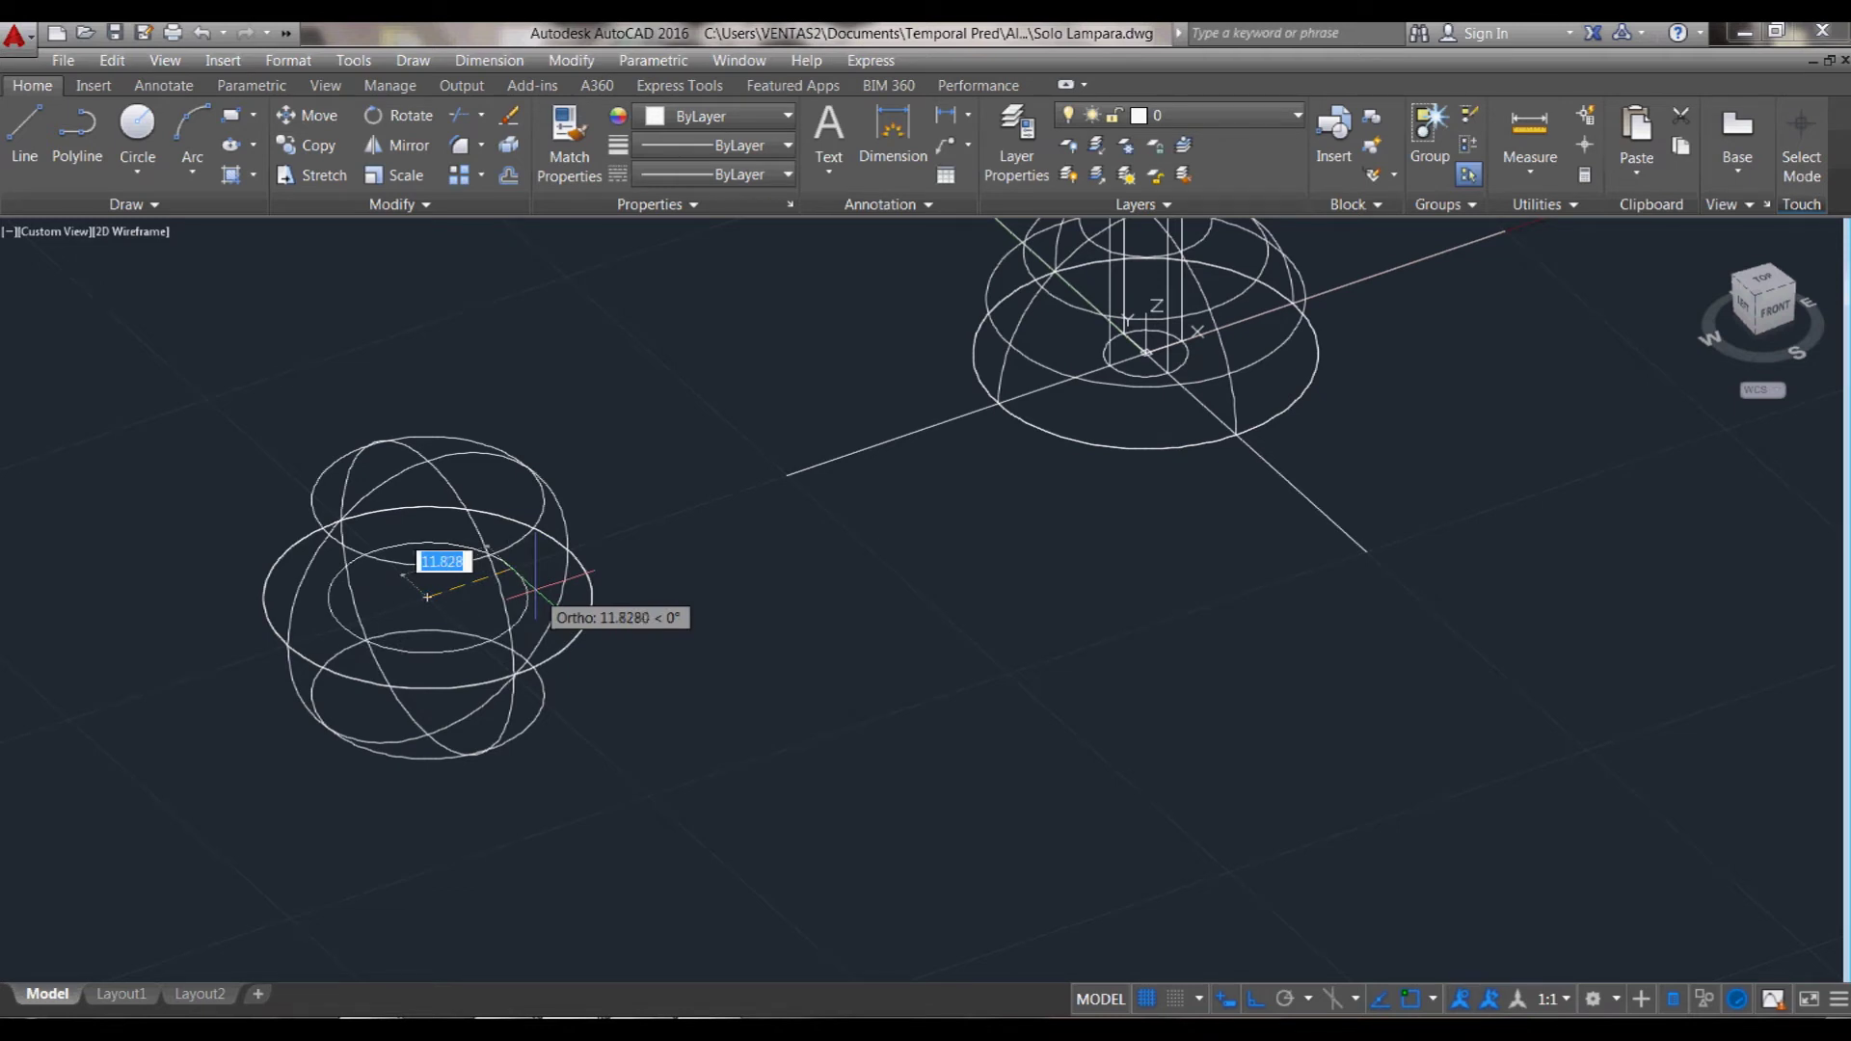
pyautogui.click(535, 588)
pyautogui.scroll(-4, 559, 636)
pyautogui.scroll(4, 767, 546)
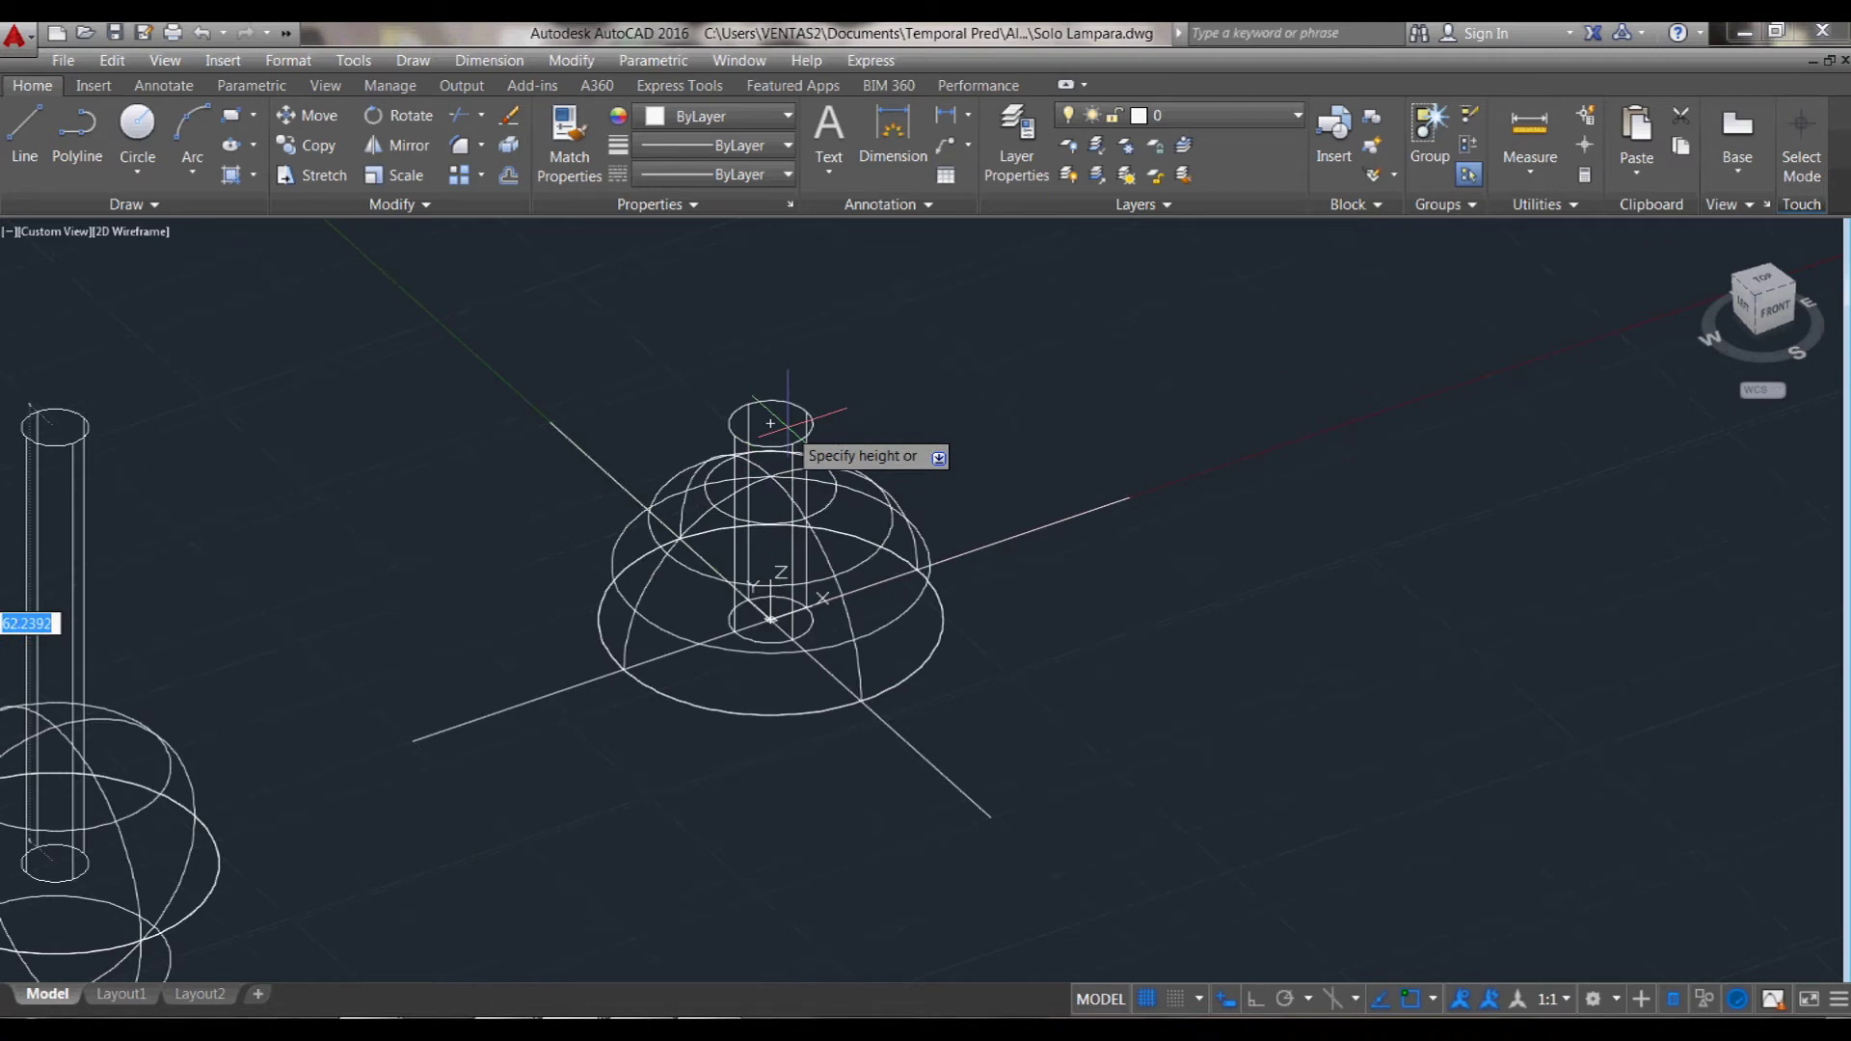
pyautogui.scroll(-2, 815, 427)
pyautogui.scroll(3, 385, 578)
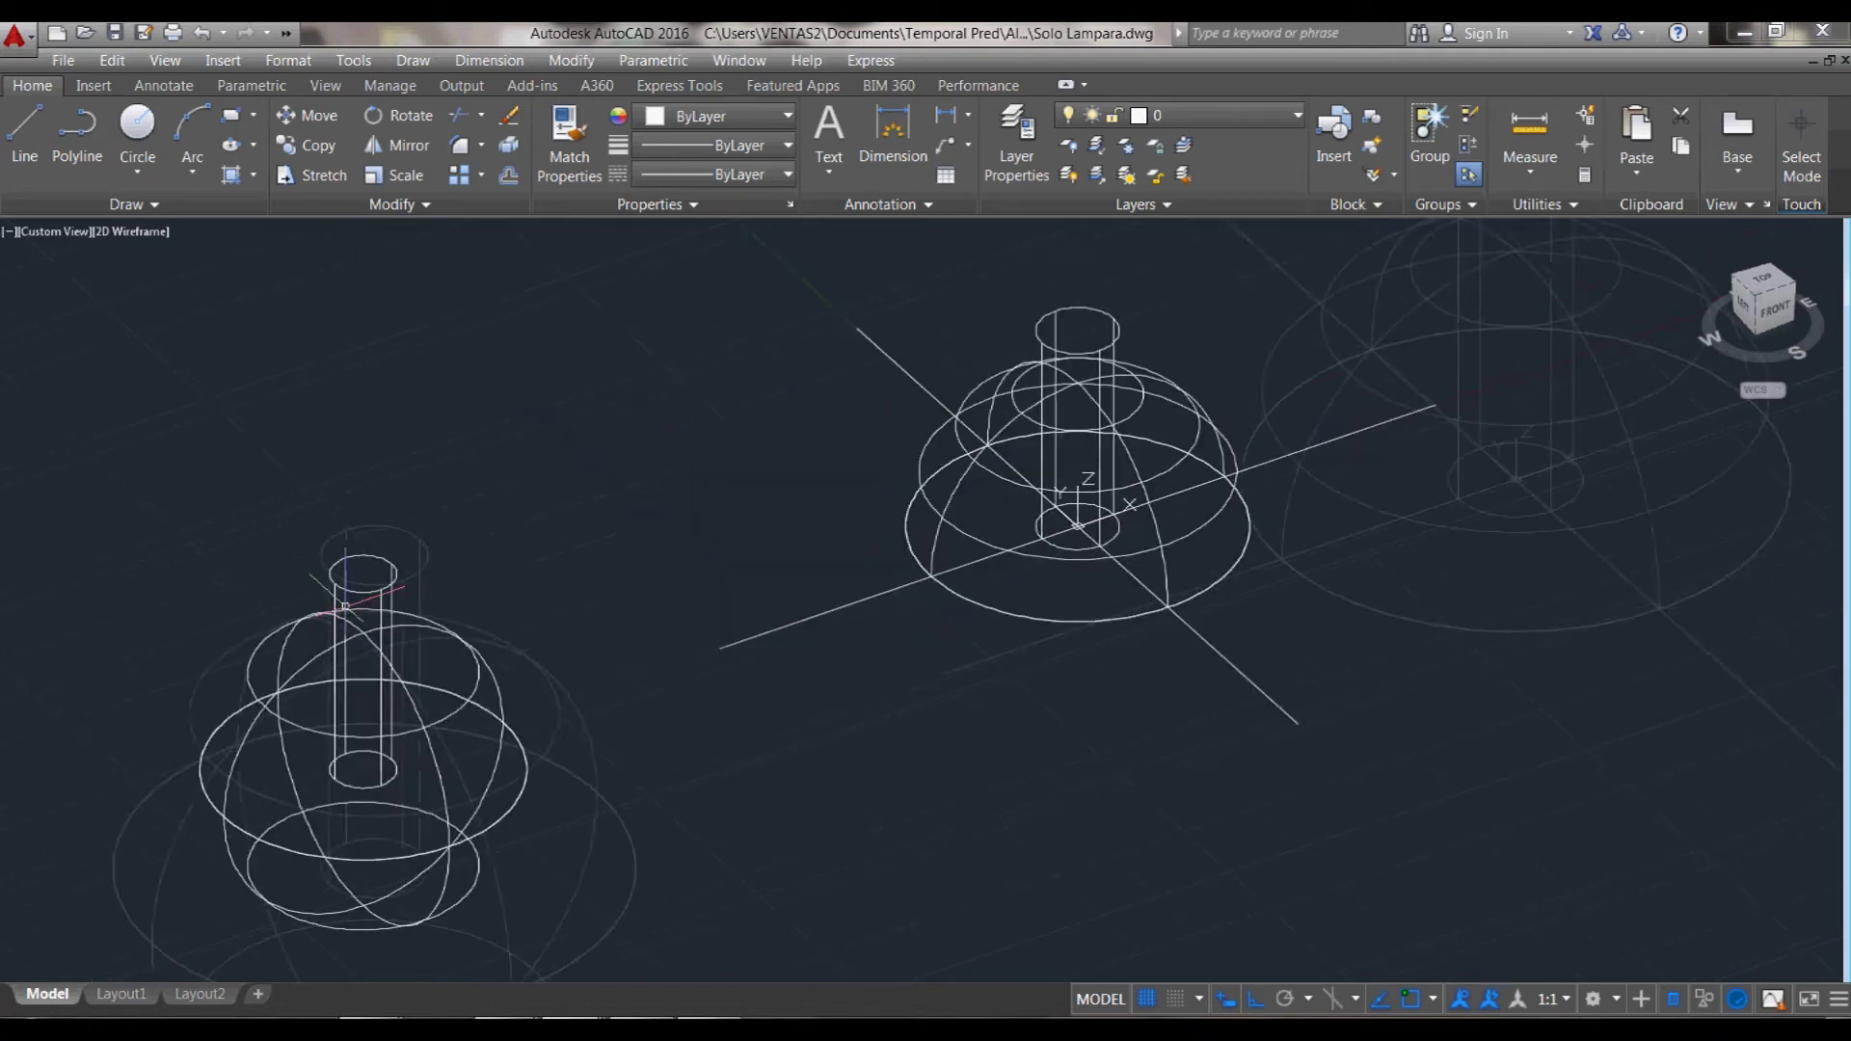
pyautogui.scroll(2, 386, 579)
# - Stretch the left lamp's neck cylinder to a height of 27.5
pyautogui.click(367, 583)
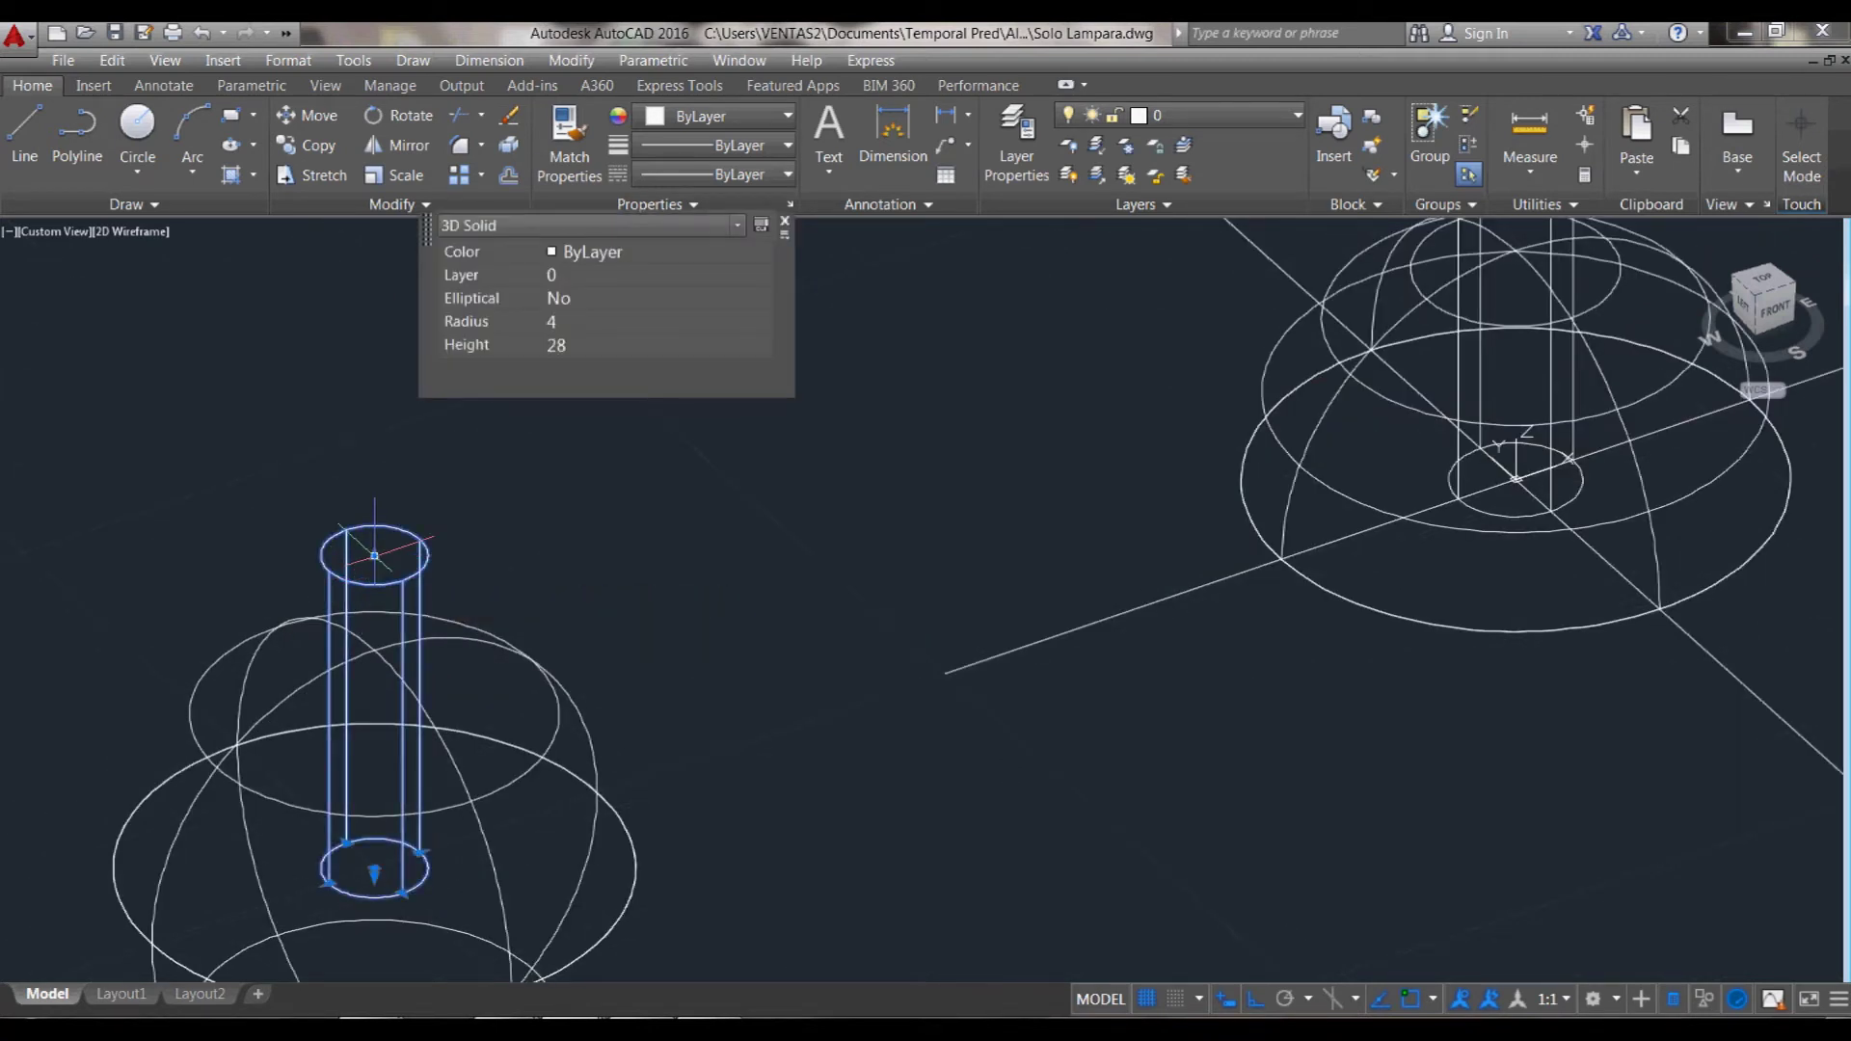
pyautogui.click(374, 557)
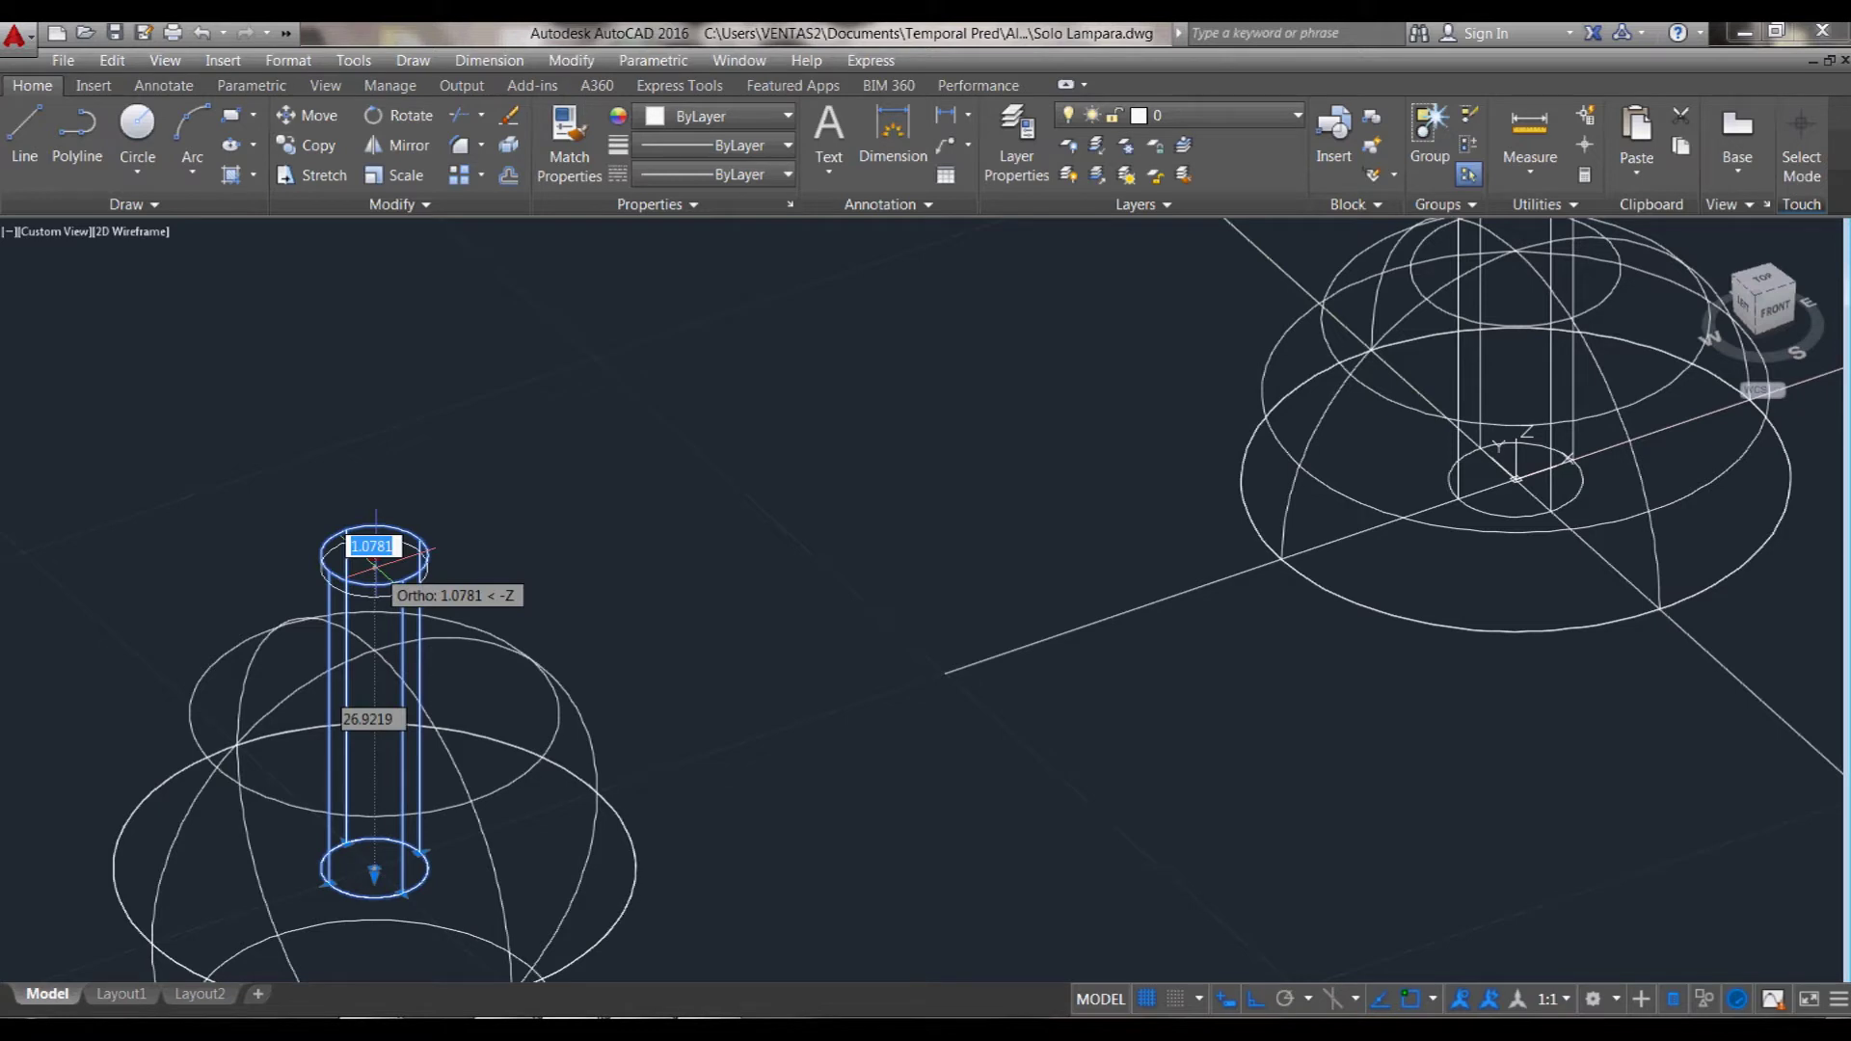
pyautogui.press('BackSpace')
pyautogui.press('Return')
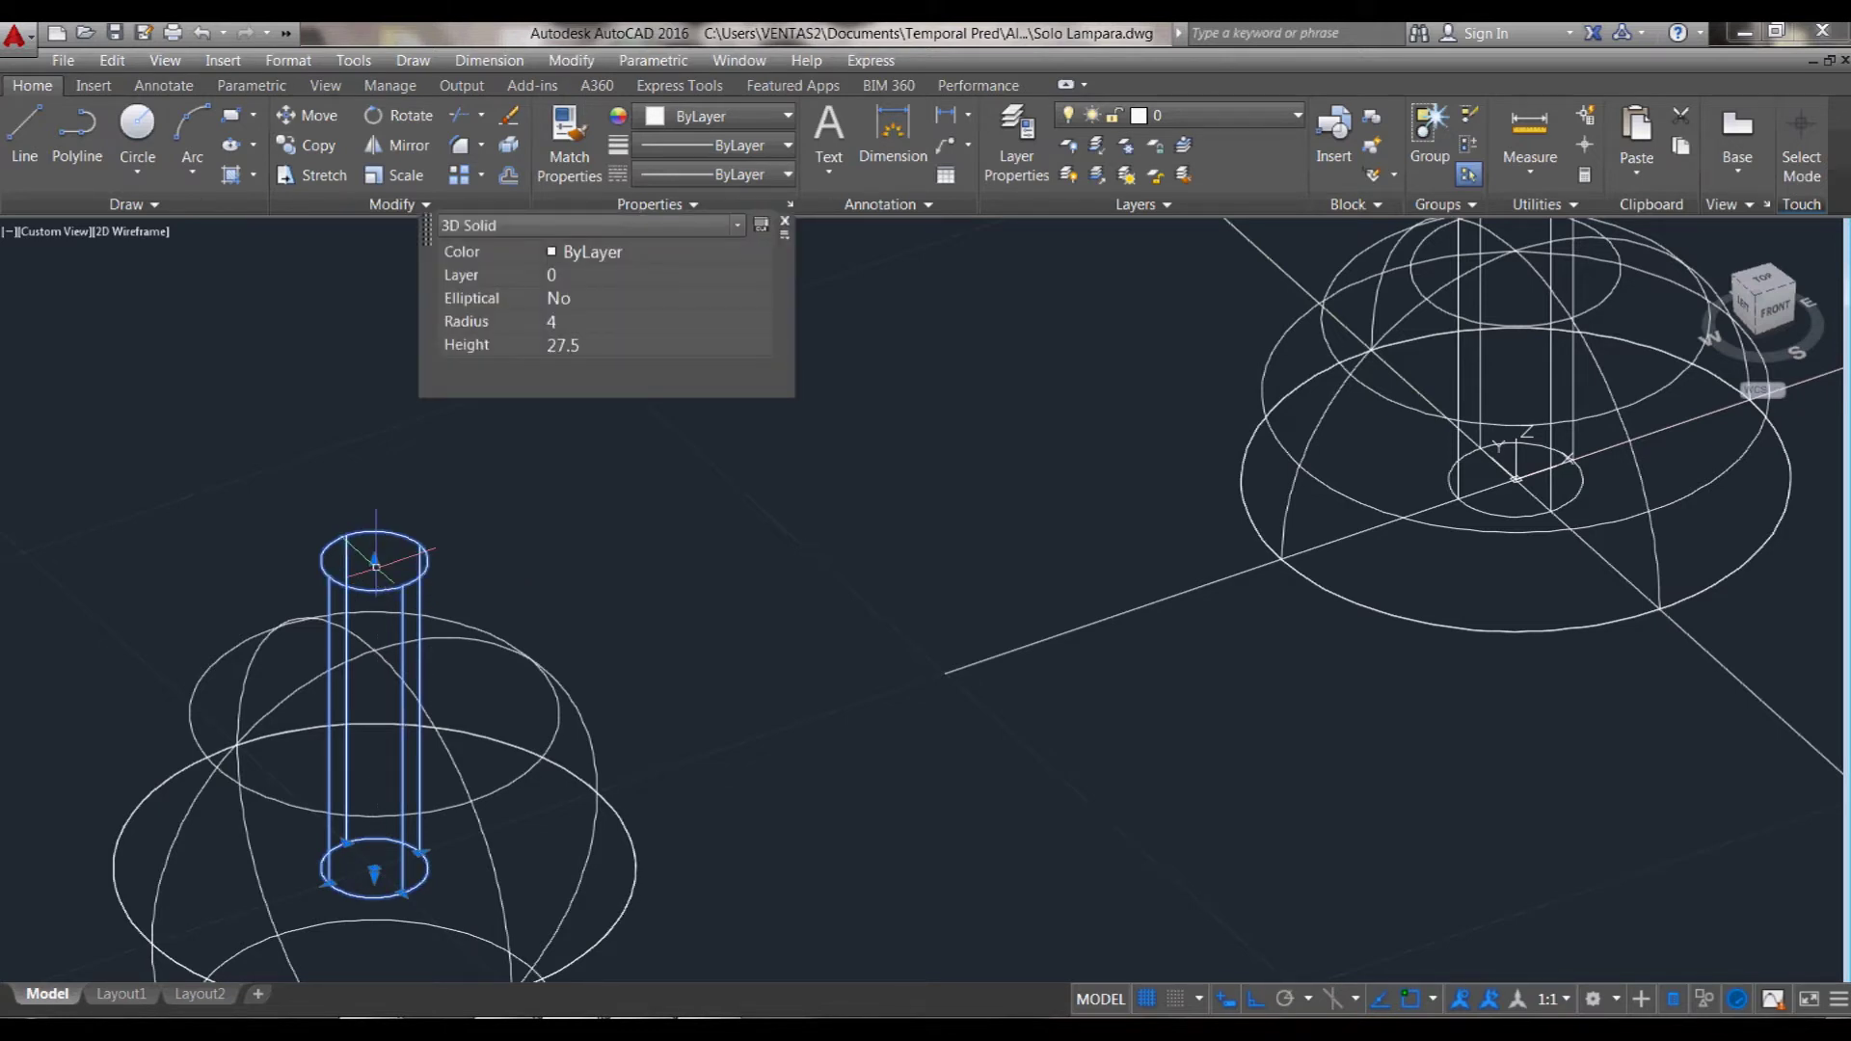
pyautogui.press('Escape')
pyautogui.scroll(-4, 463, 569)
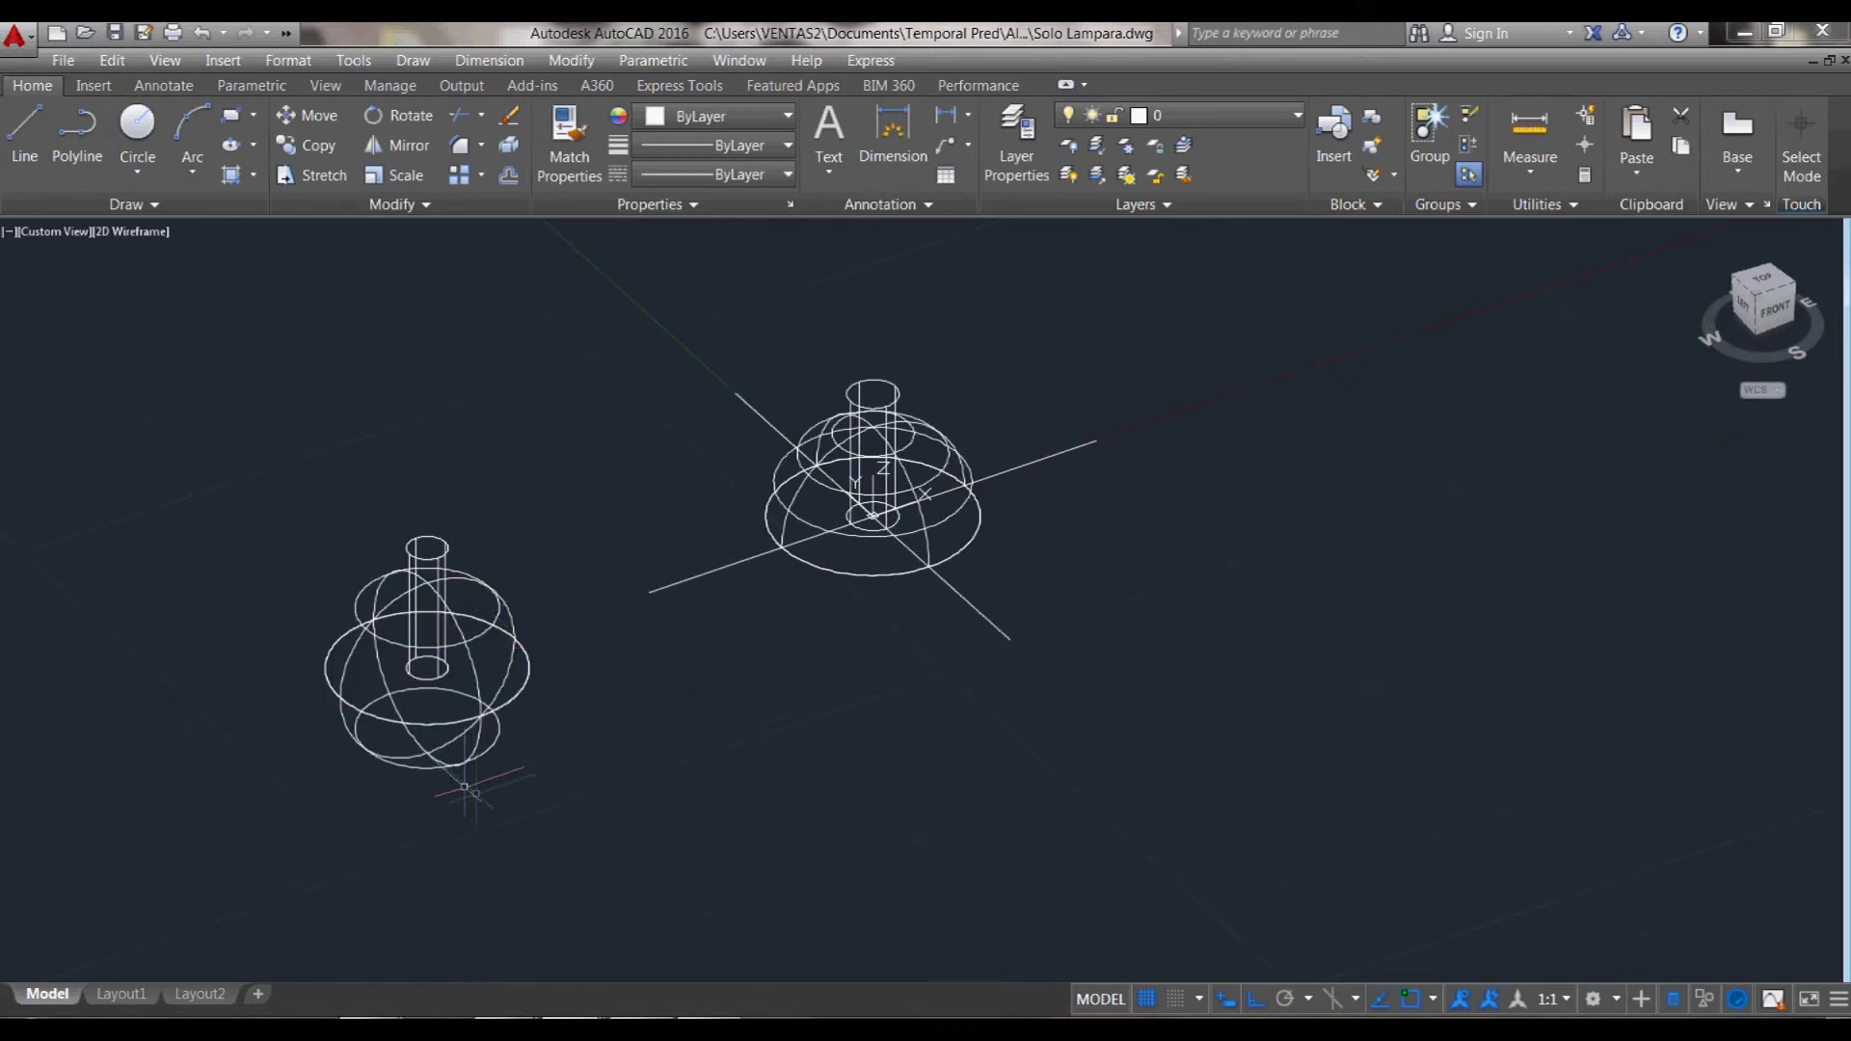
# - Draw a large cylinder centred on the neck, wider than the lamp and extending below it
pyautogui.write('cy')
pyautogui.press('Return')
pyautogui.click(427, 668)
pyautogui.click(522, 733)
pyautogui.click(506, 838)
# - Subtract the large cylinder from the left lamp, leaving a dome
pyautogui.write('su')
pyautogui.press('Return')
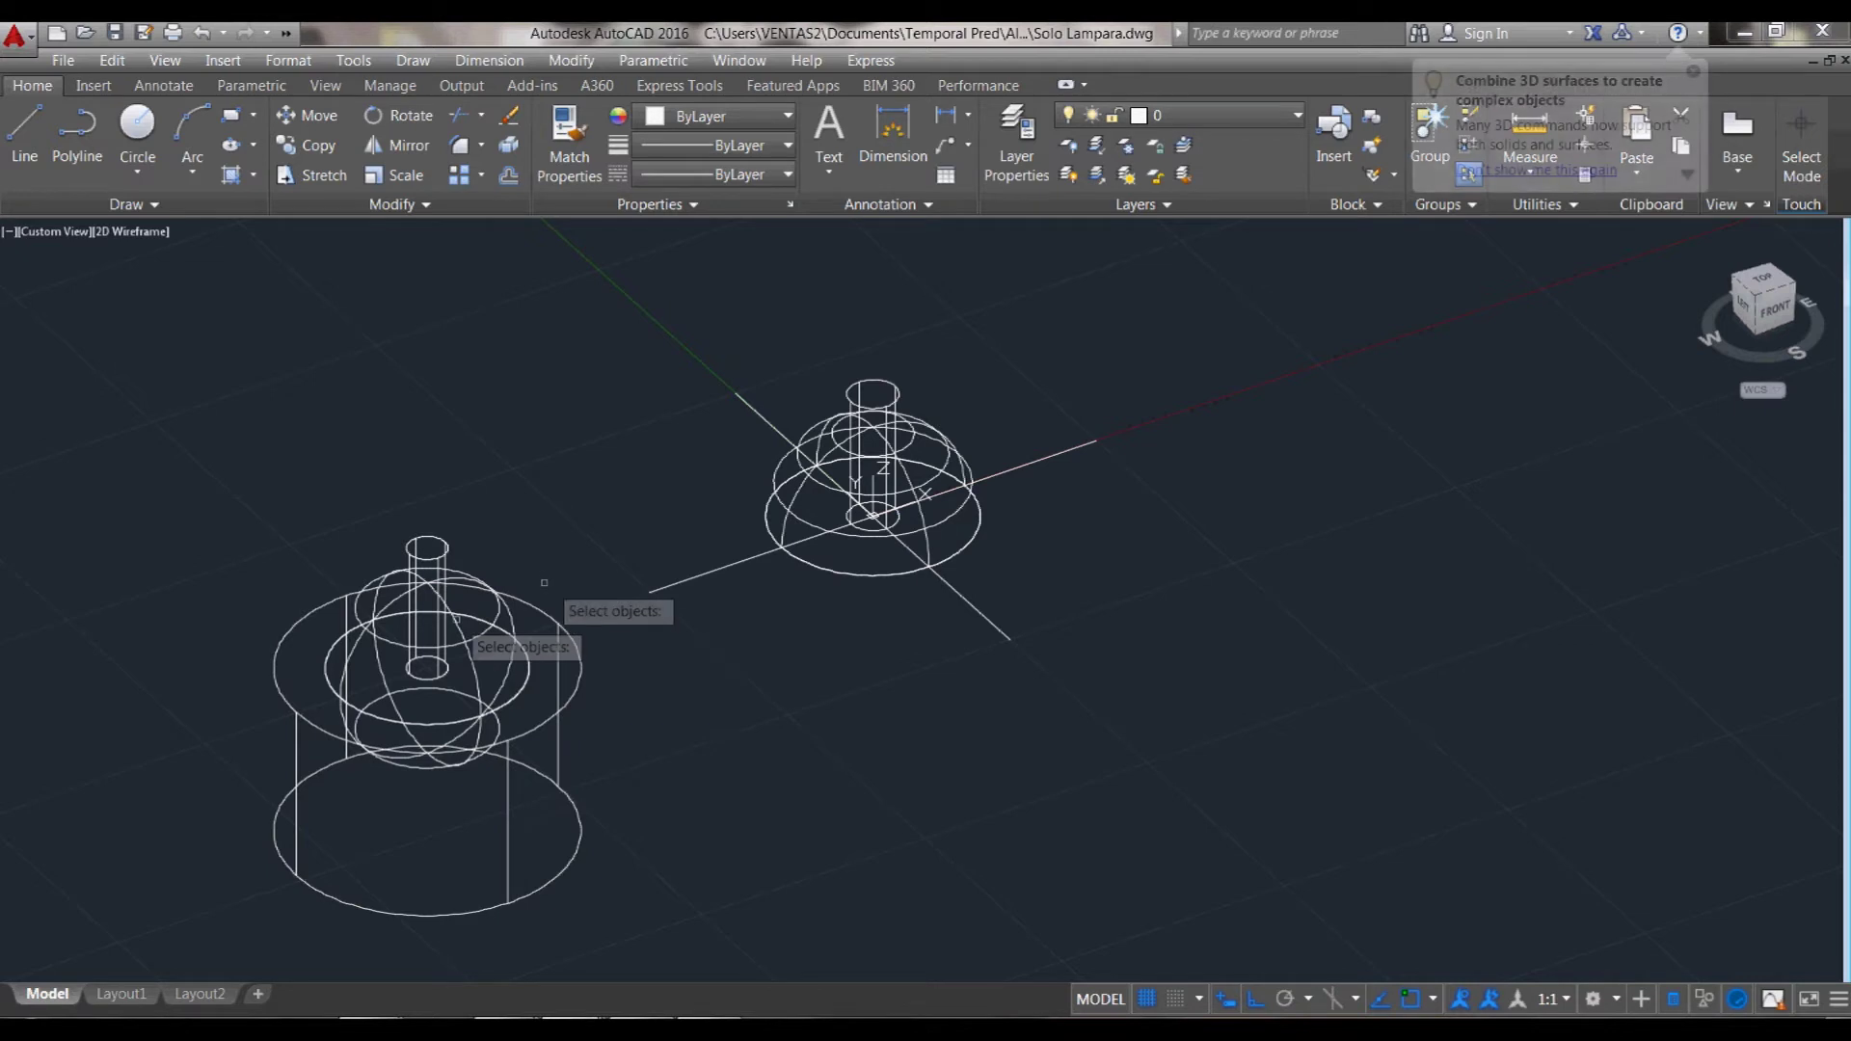
pyautogui.click(508, 634)
pyautogui.press('Return')
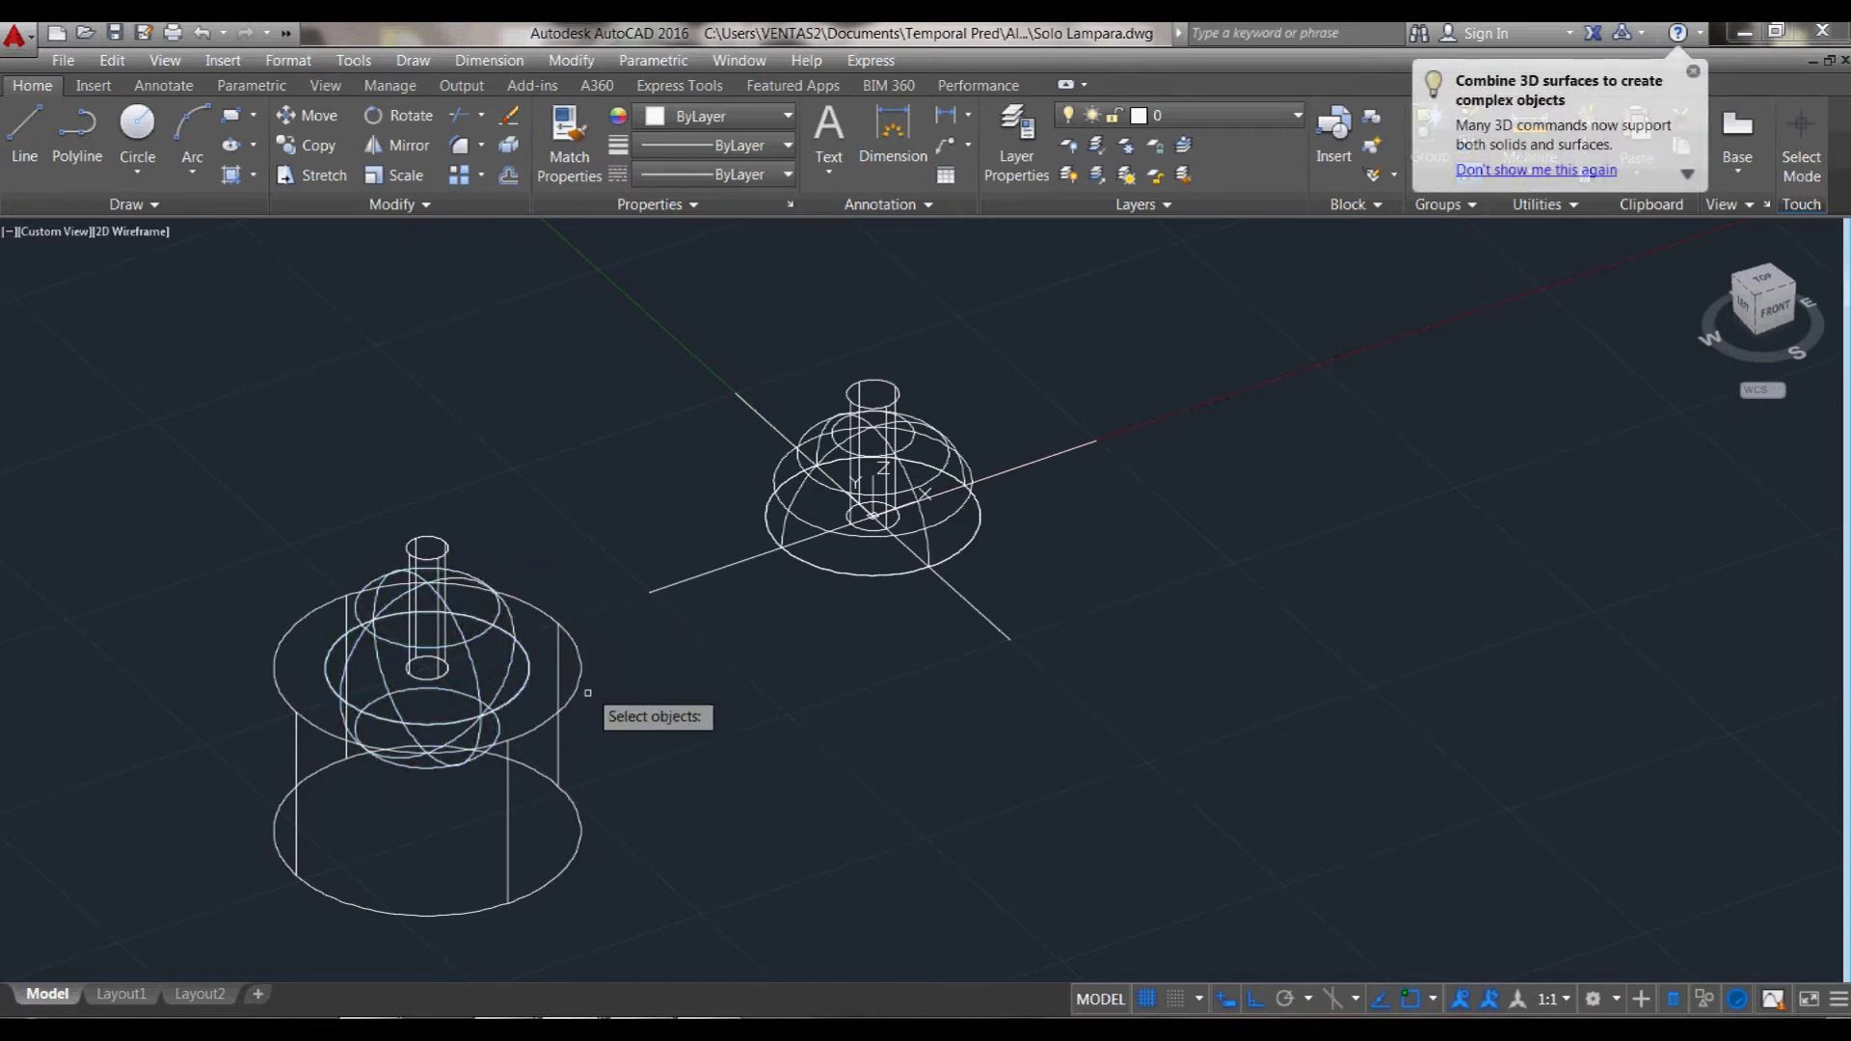
pyautogui.click(558, 694)
pyautogui.press('Return')
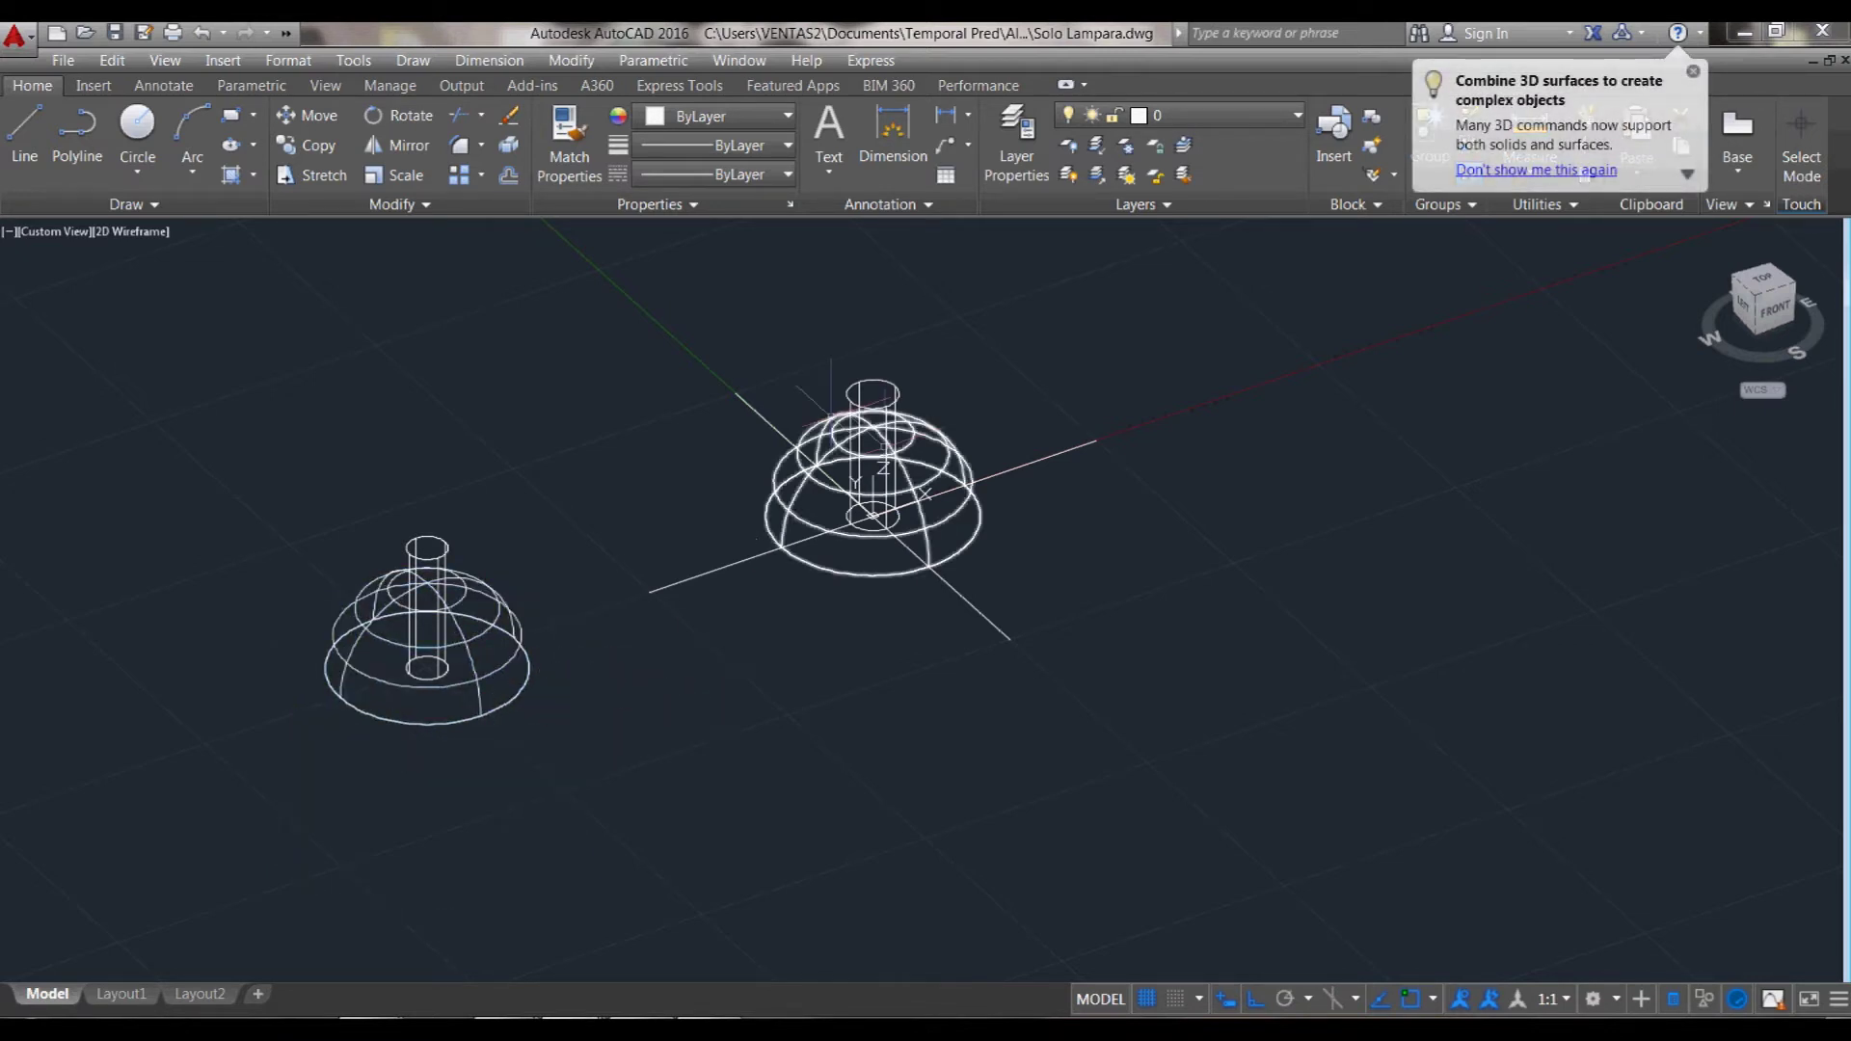
pyautogui.scroll(2, 948, 445)
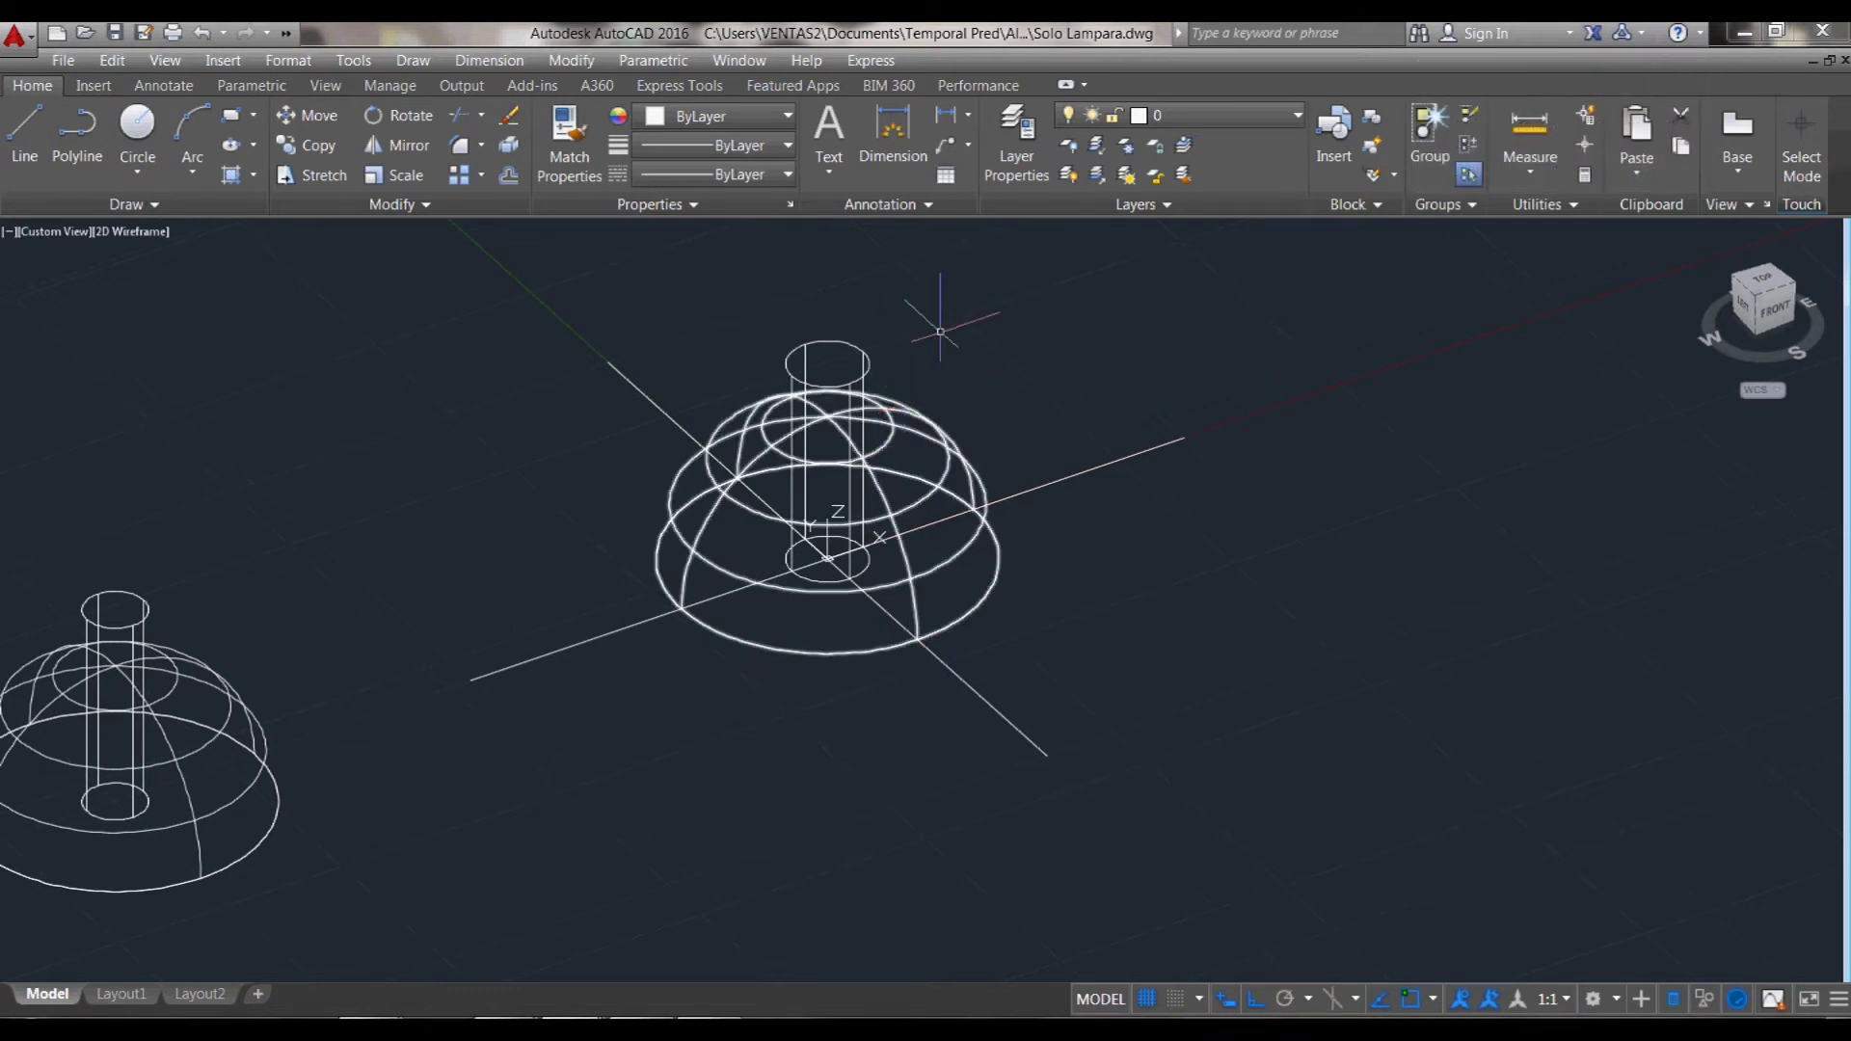
pyautogui.scroll(2, 940, 332)
pyautogui.press('Return')
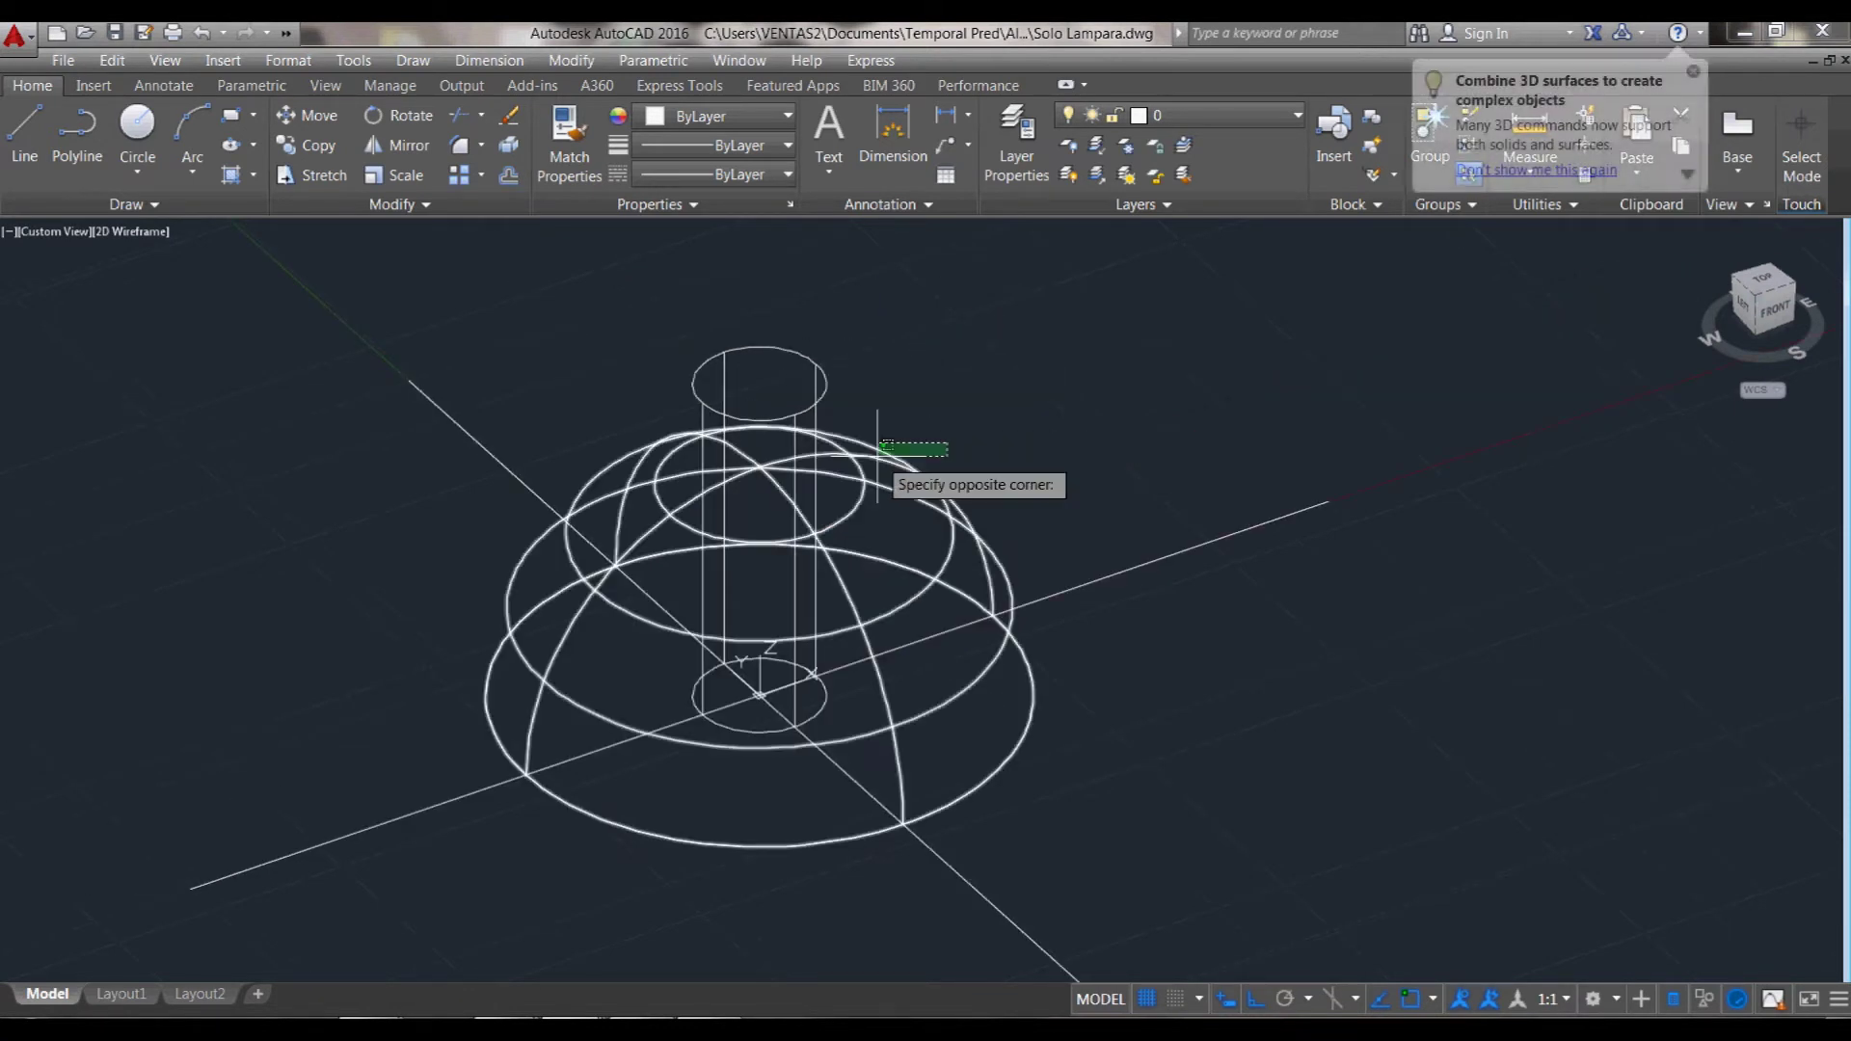
pyautogui.scroll(-4, 897, 386)
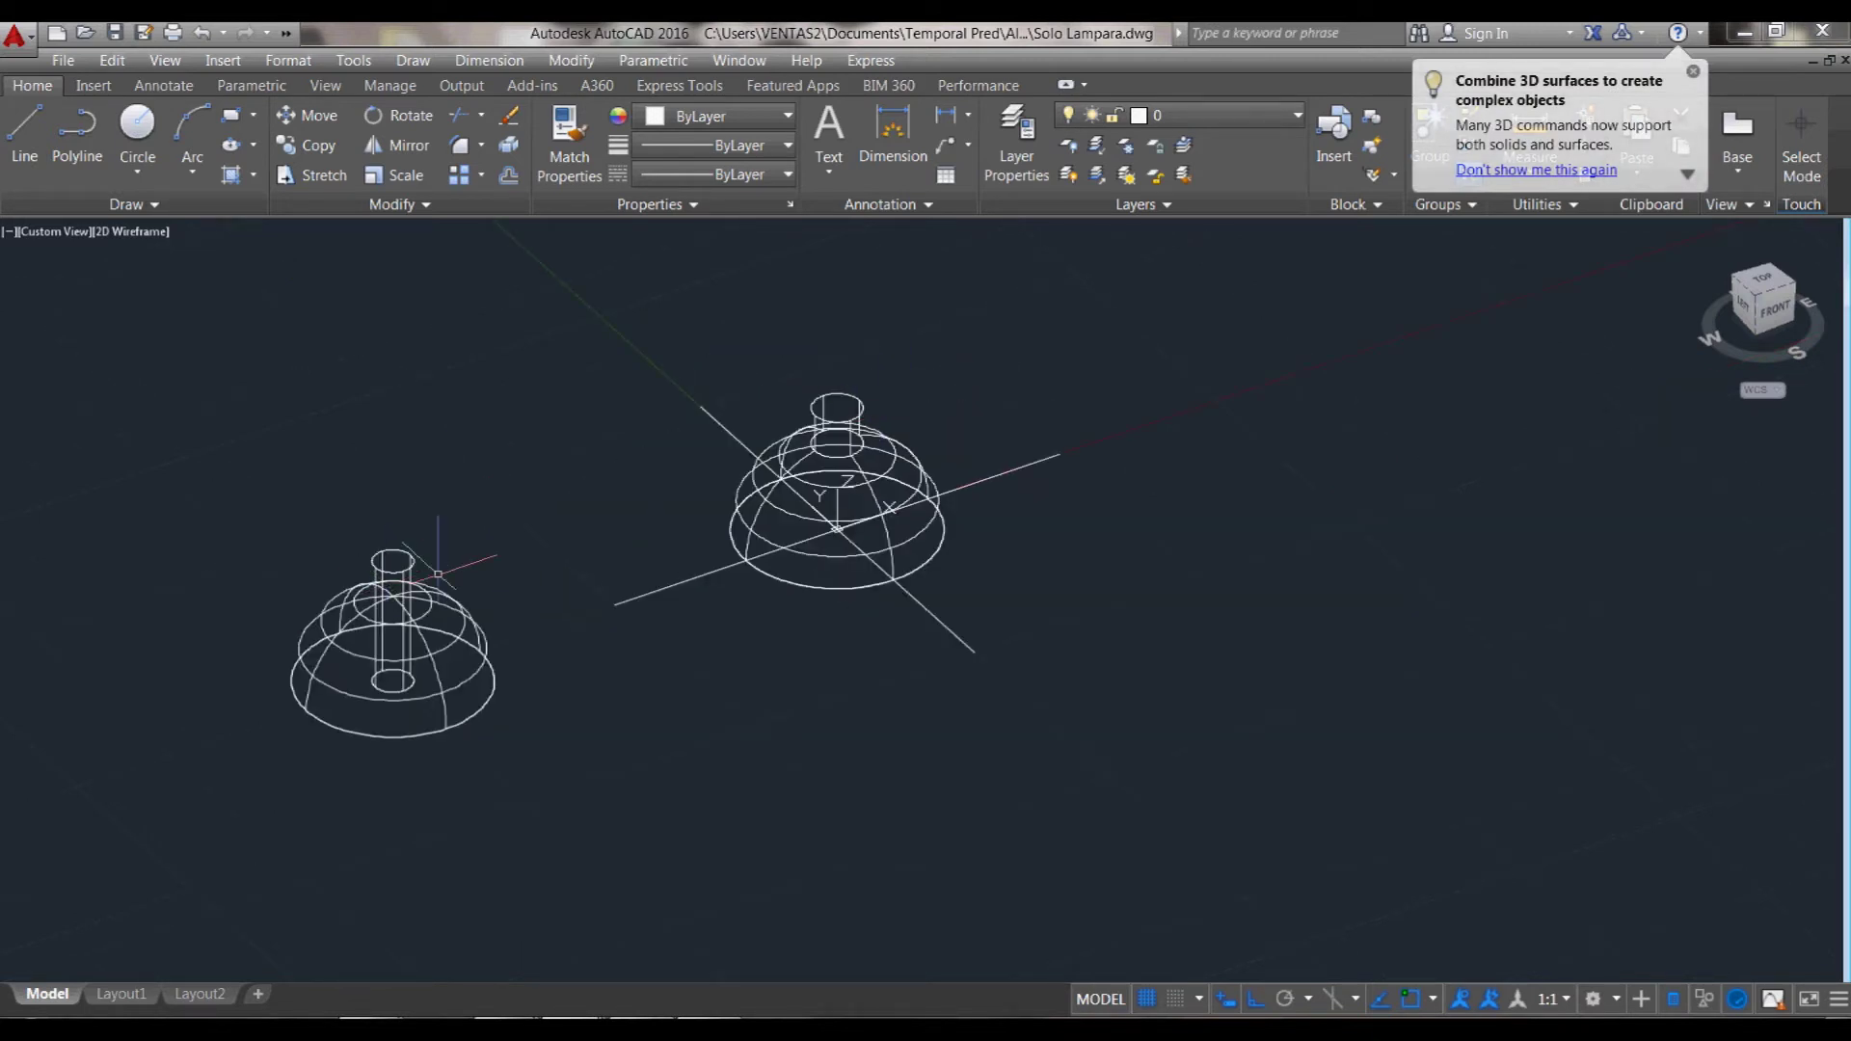
# - Union the left lamp's parts into one solid and shade it in Conceptual style
pyautogui.write('union')
pyautogui.press('Return')
pyautogui.click(531, 740)
pyautogui.click(308, 497)
pyautogui.press('Return')
pyautogui.scroll(2, 948, 554)
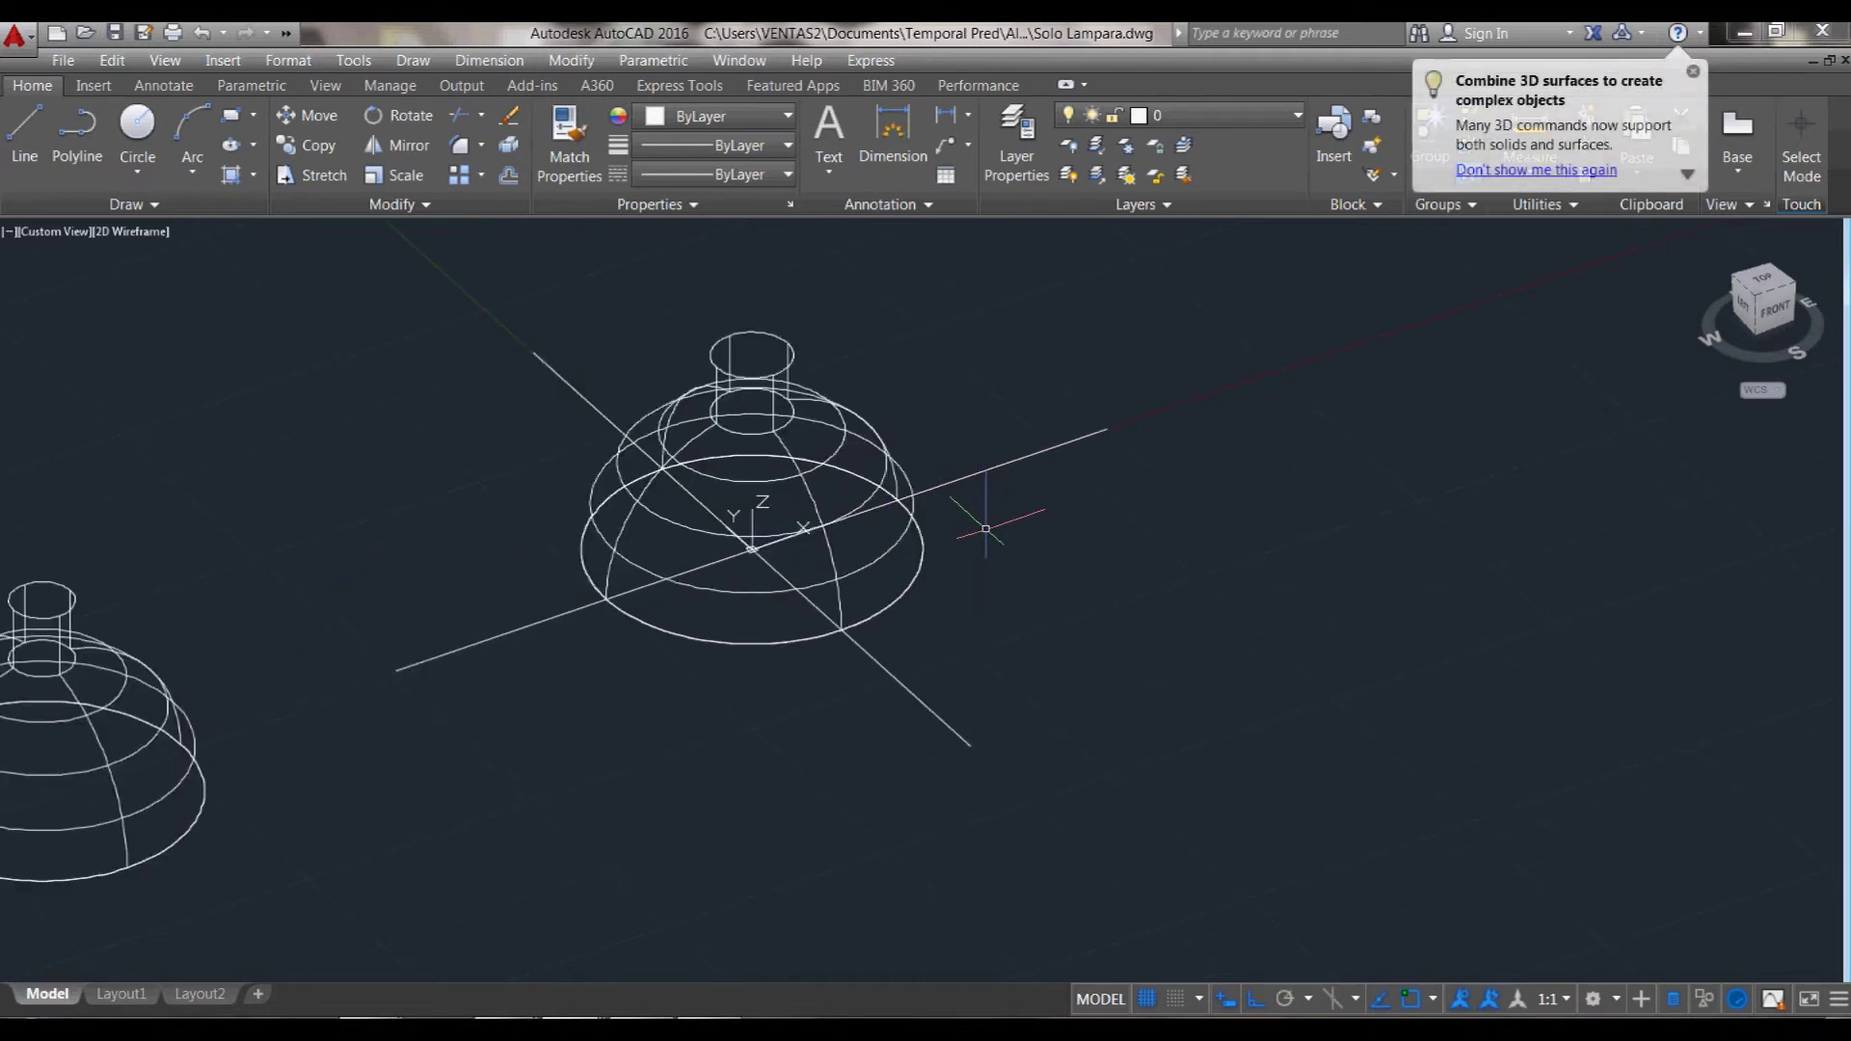
pyautogui.write('conceptual')
pyautogui.press('Return')
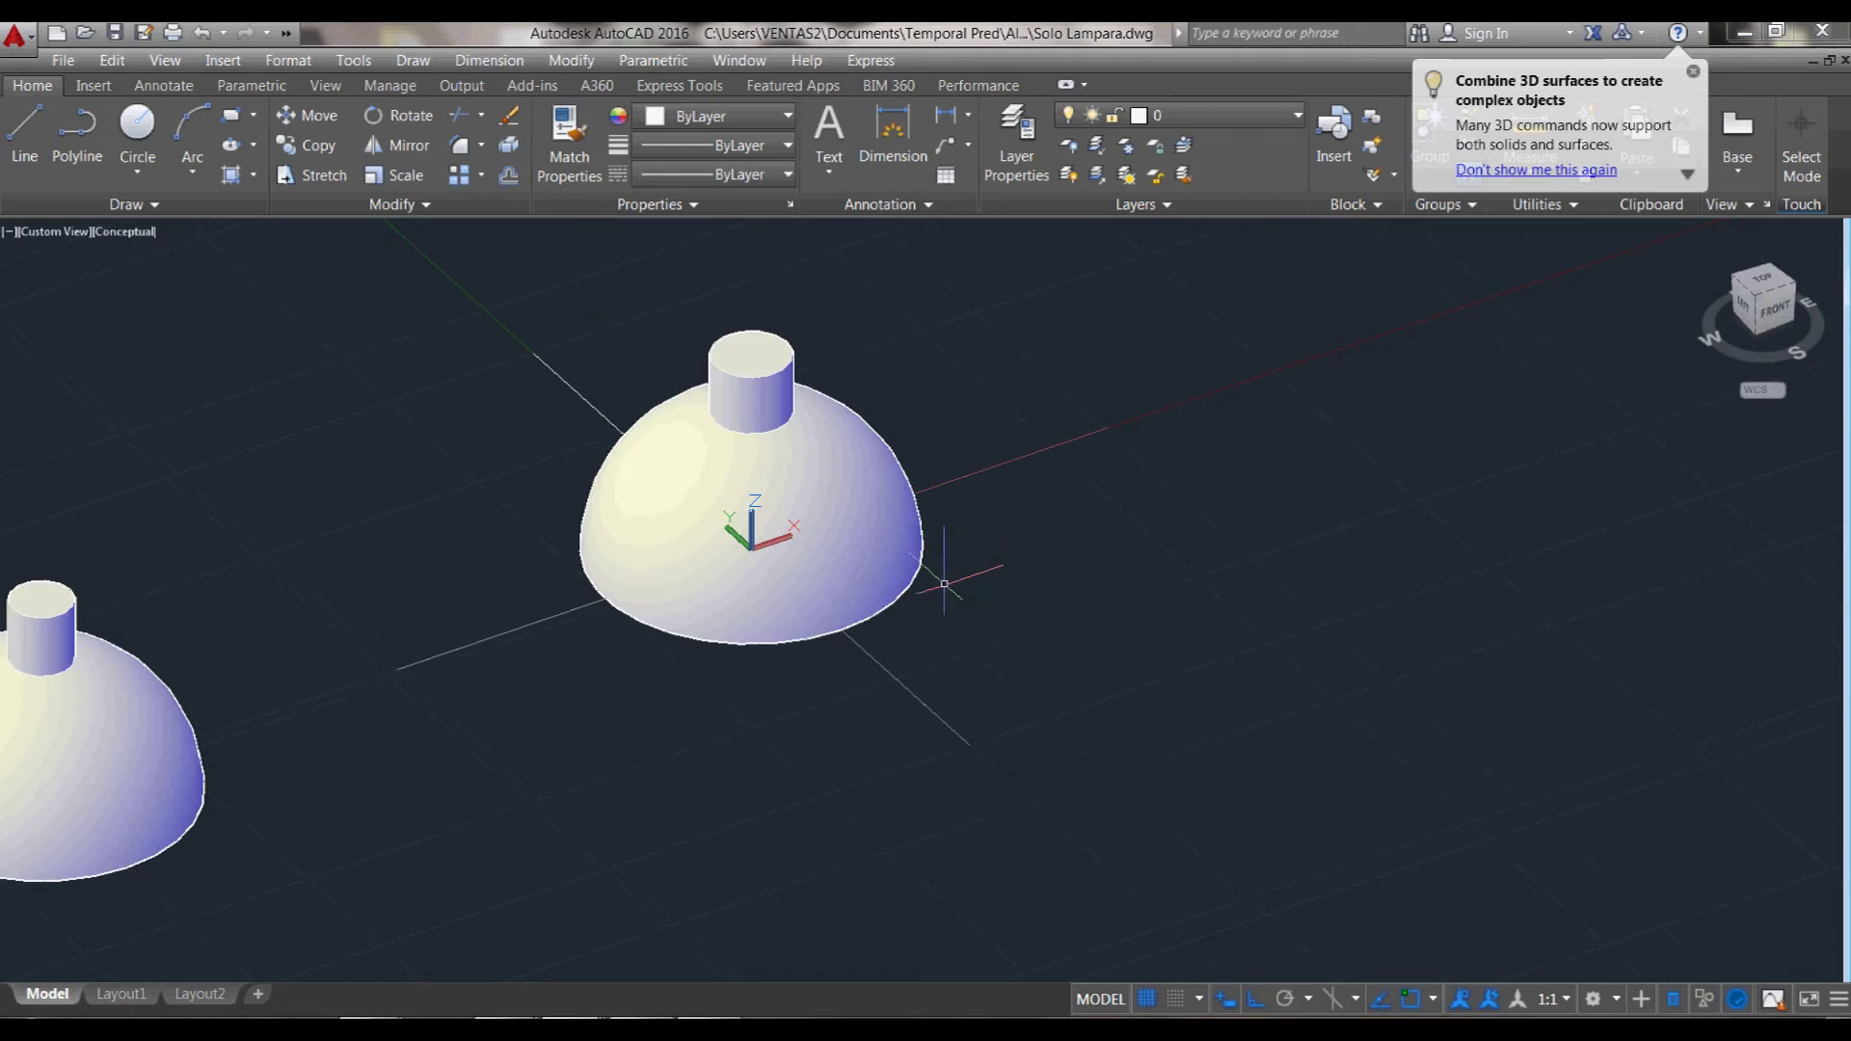
pyautogui.scroll(-2, 942, 578)
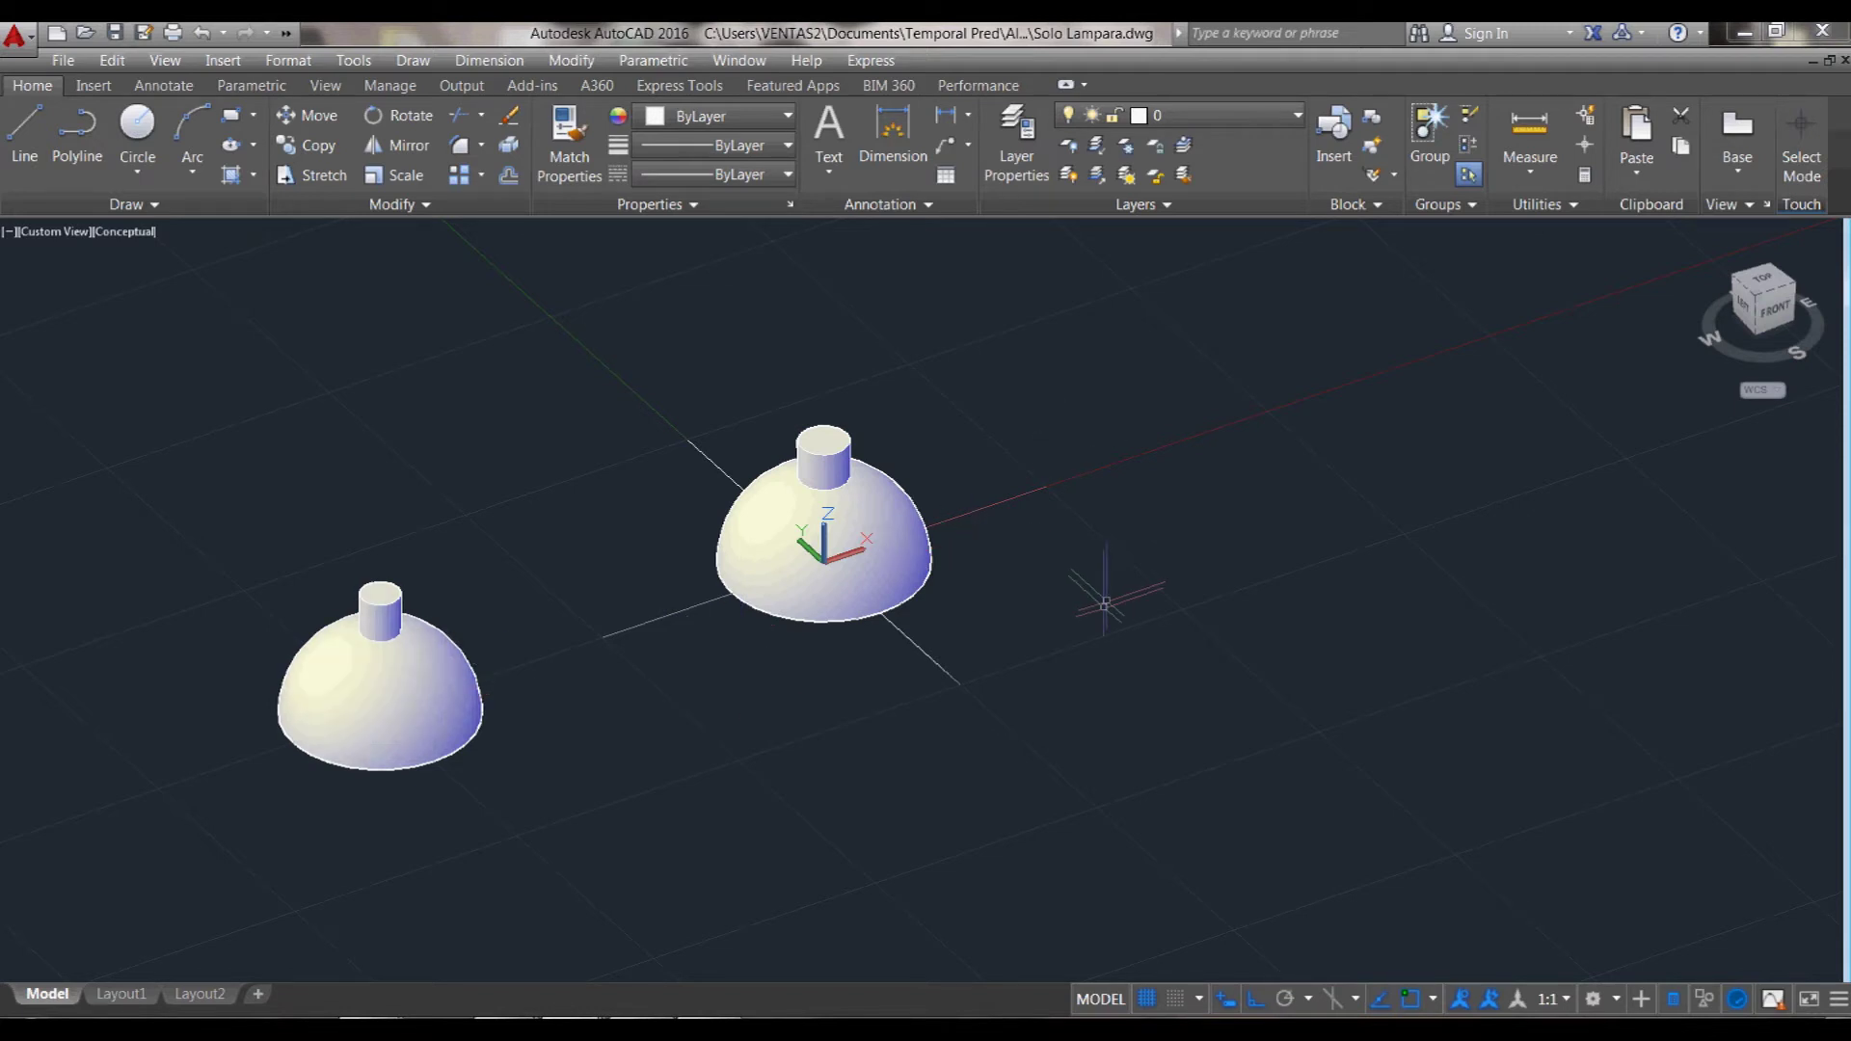
pyautogui.scroll(1, 1072, 521)
pyautogui.scroll(3, 773, 406)
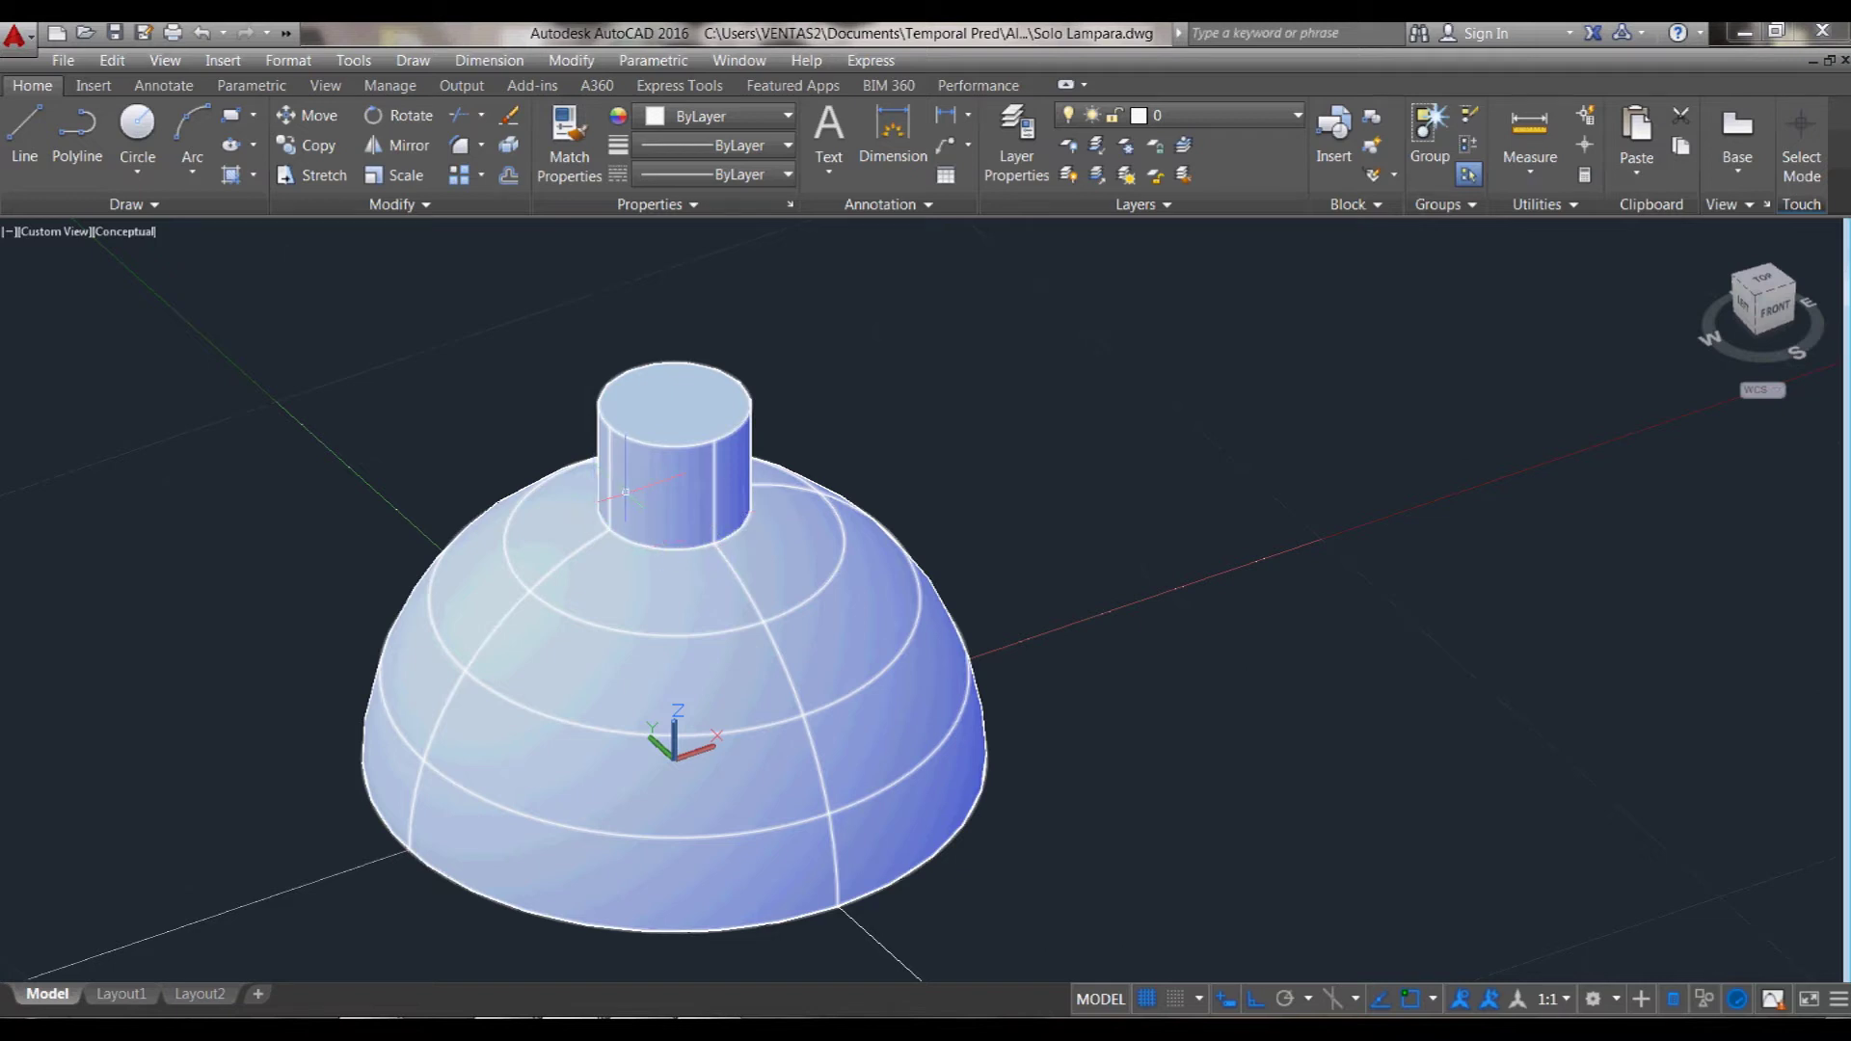
pyautogui.scroll(3, 736, 545)
pyautogui.write('fil')
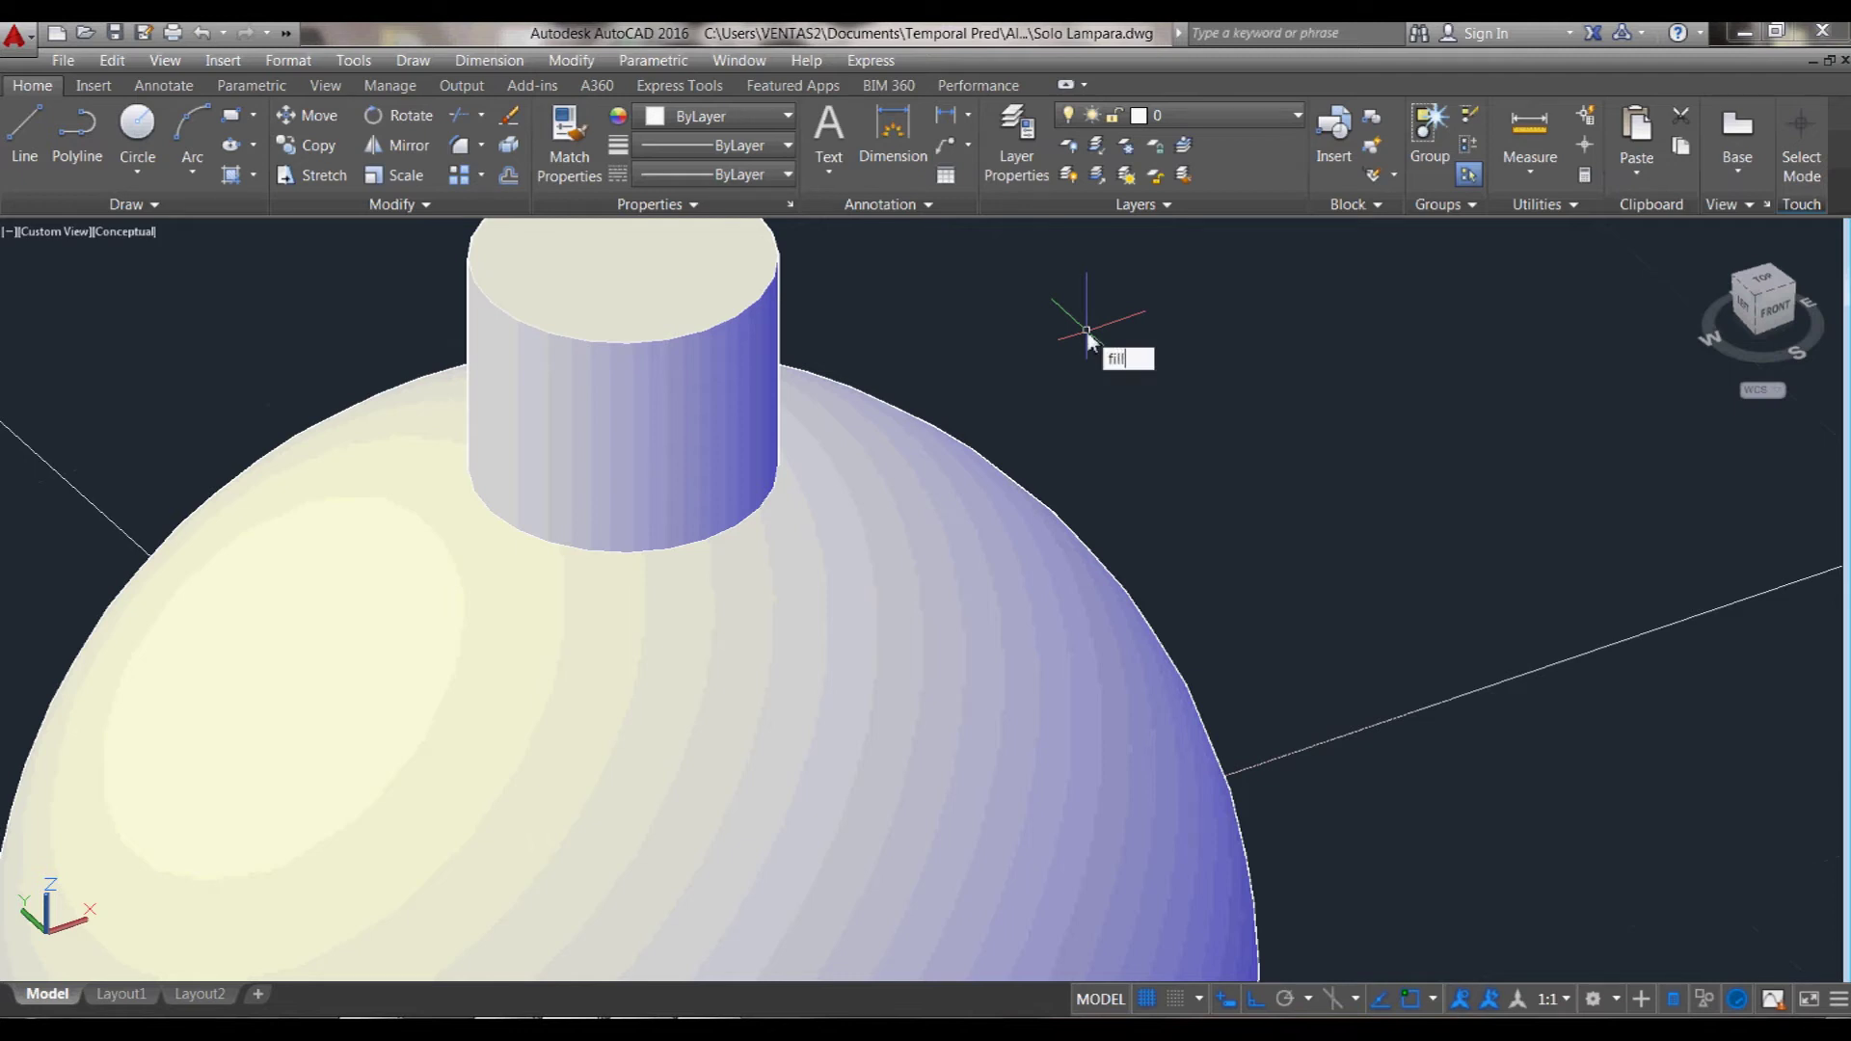
pyautogui.write('e')
# - Fillet the first lamp's neck-to-dome edge with a radius of 2
pyautogui.press('Return')
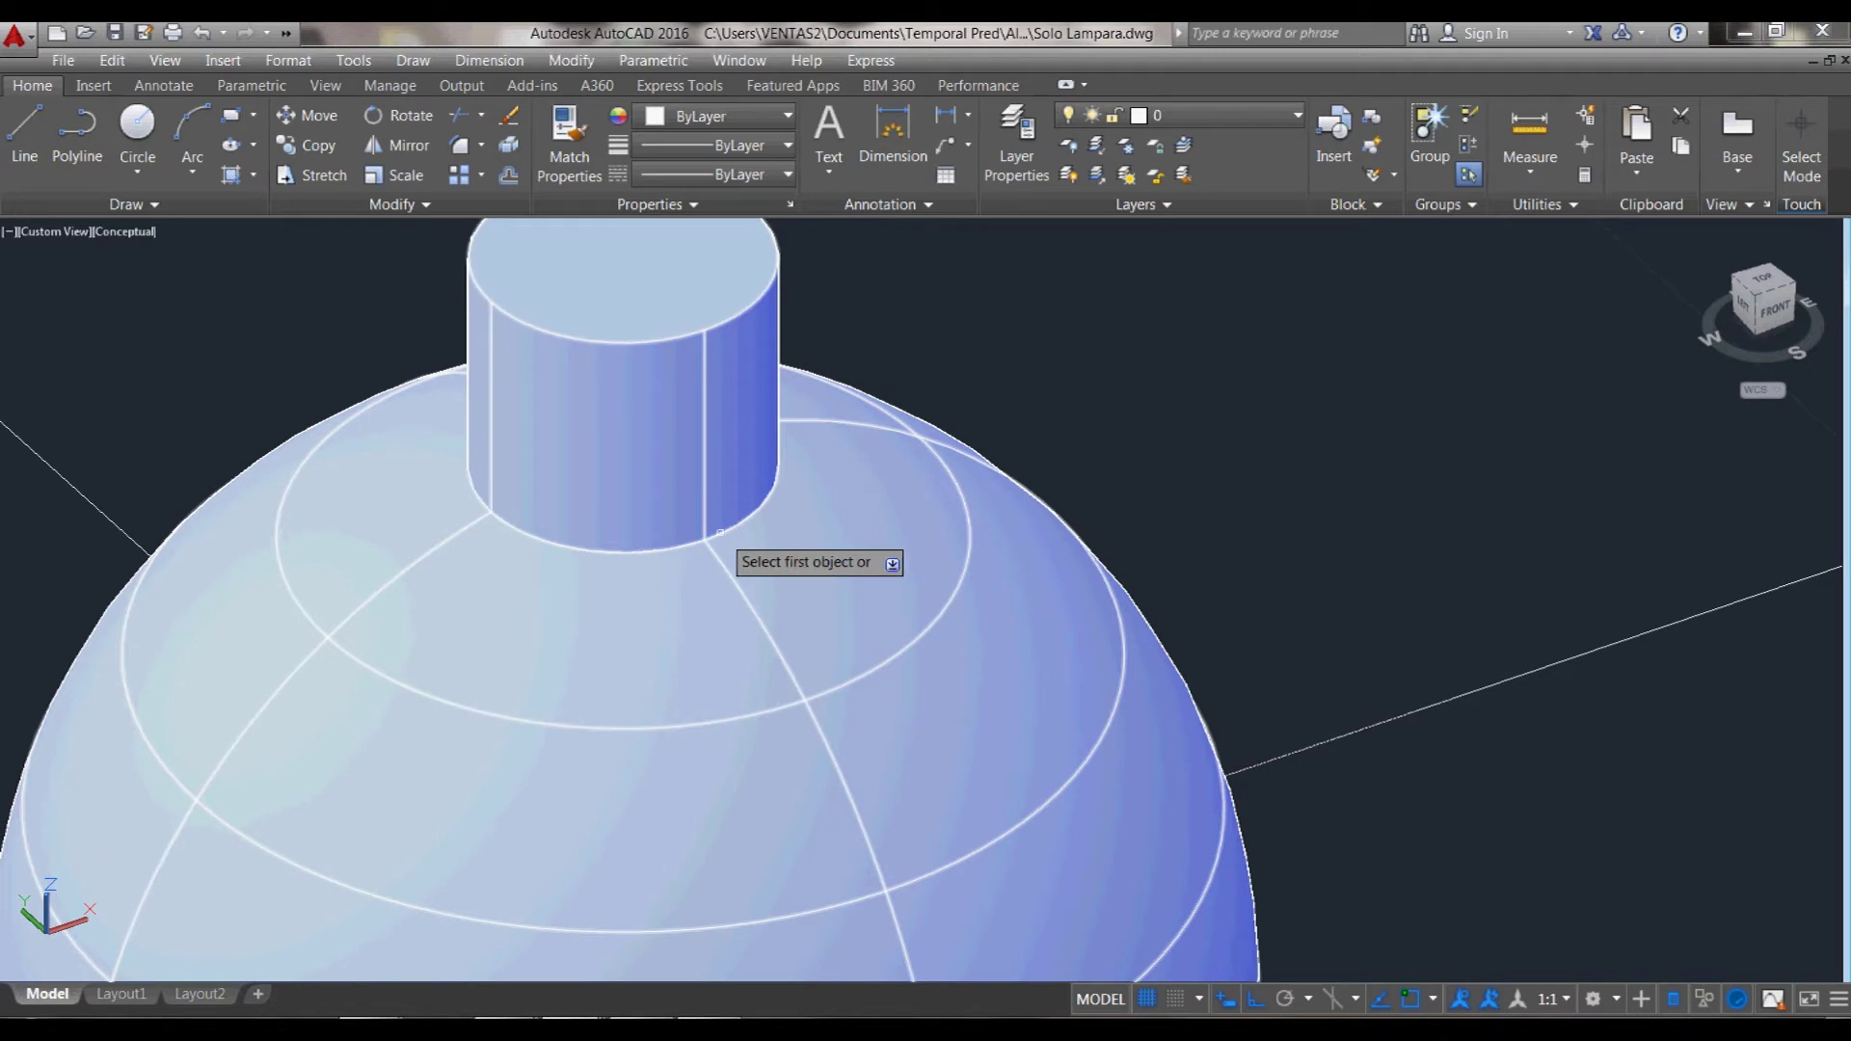
pyautogui.click(723, 529)
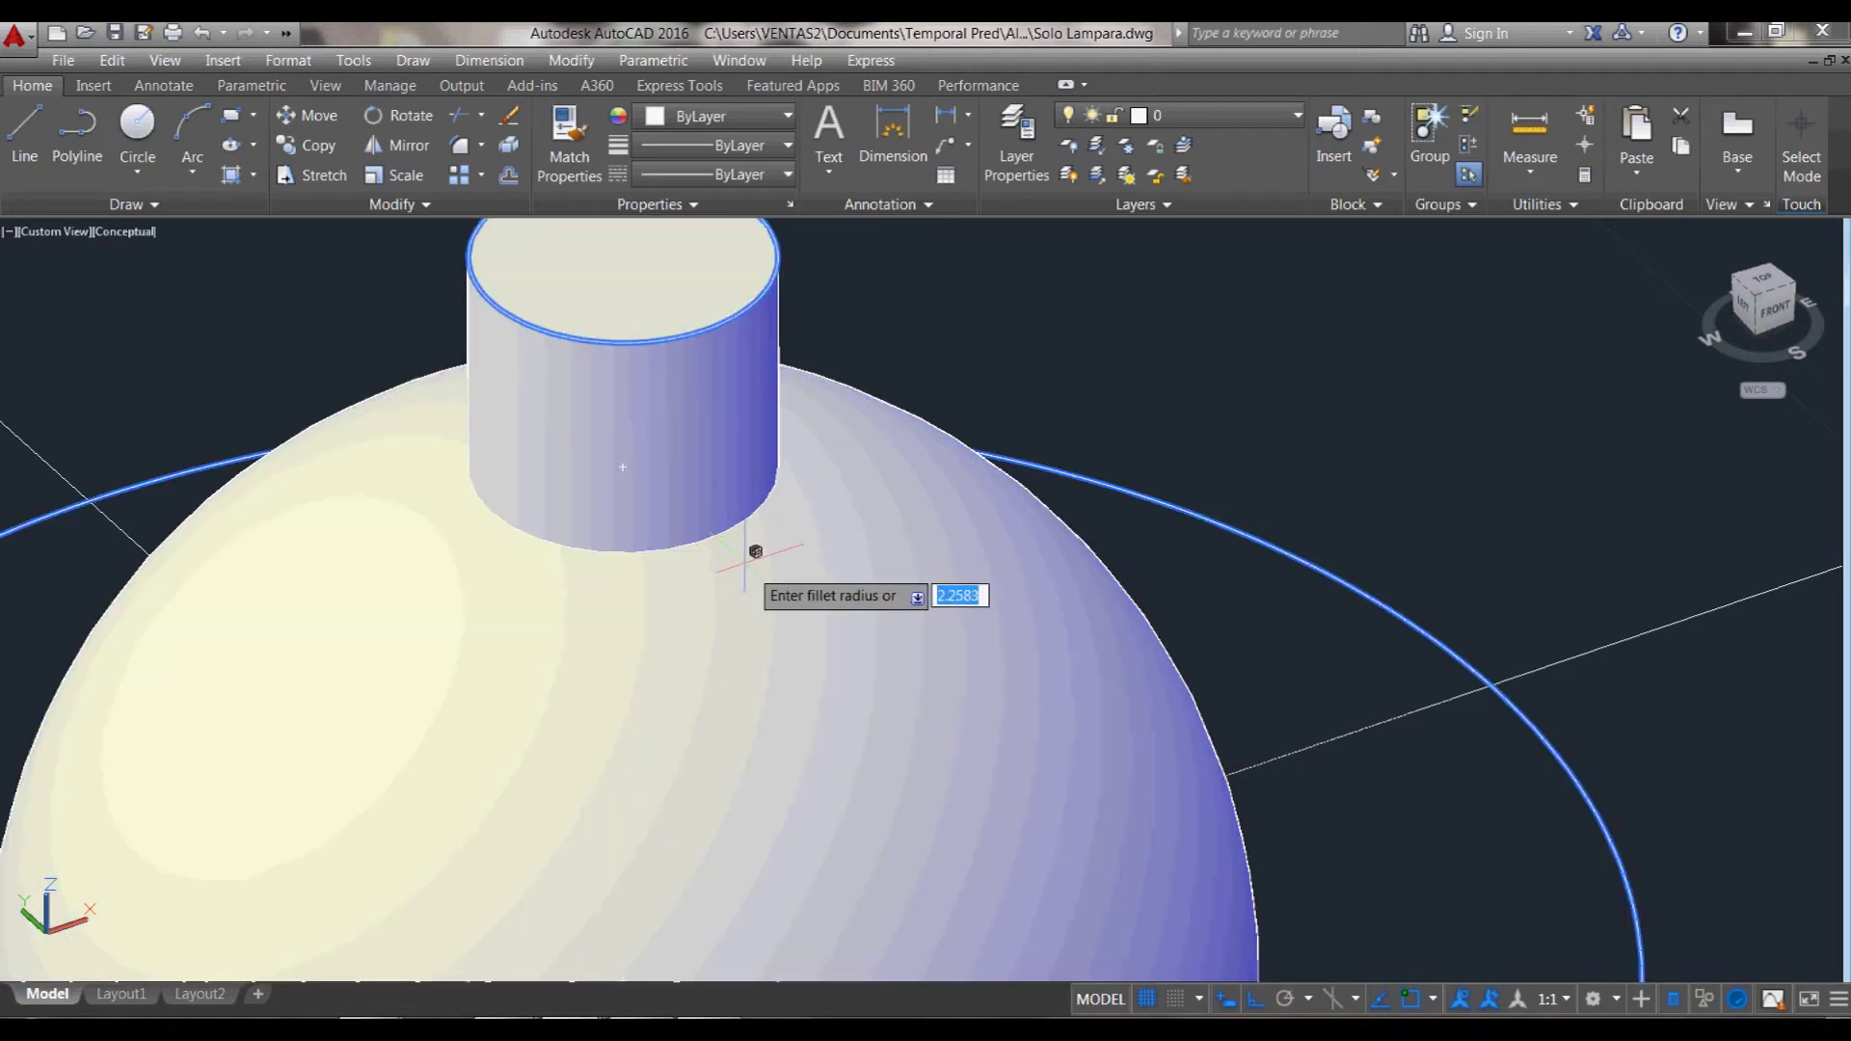
pyautogui.press('Return')
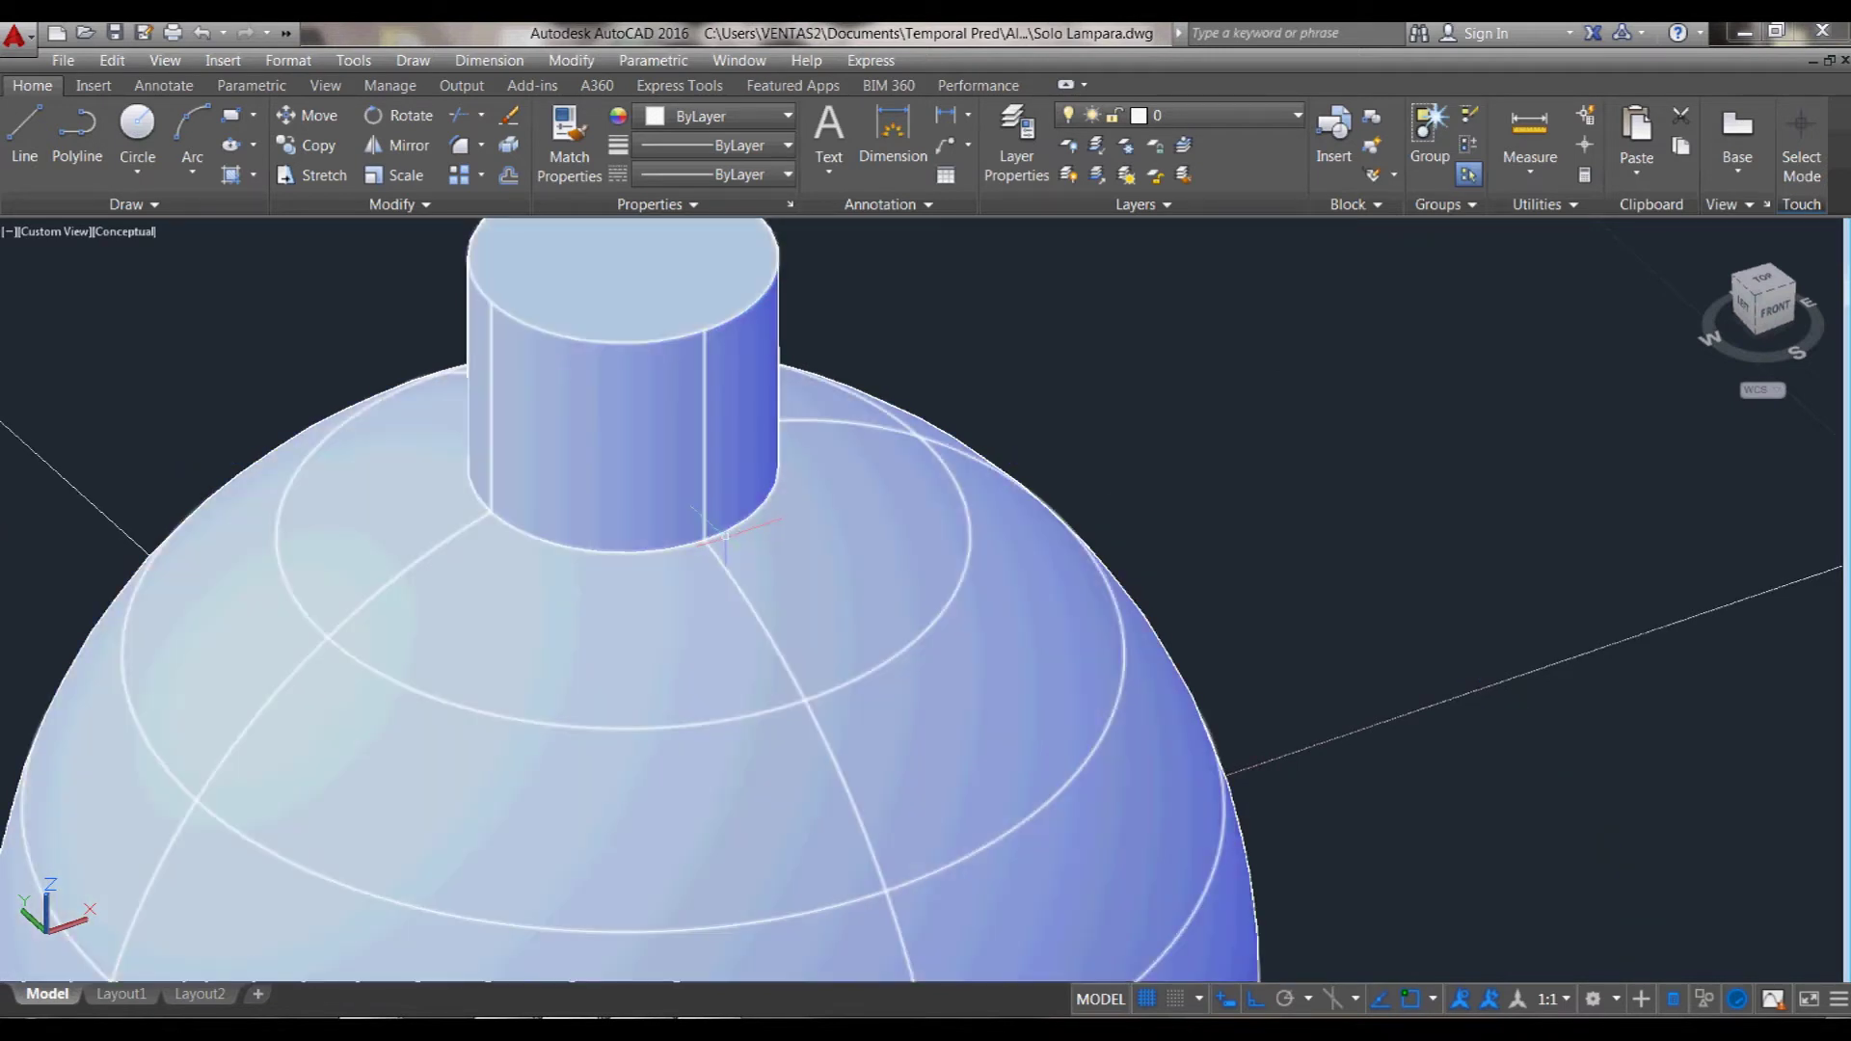
pyautogui.scroll(3, 738, 559)
pyautogui.write('fillet')
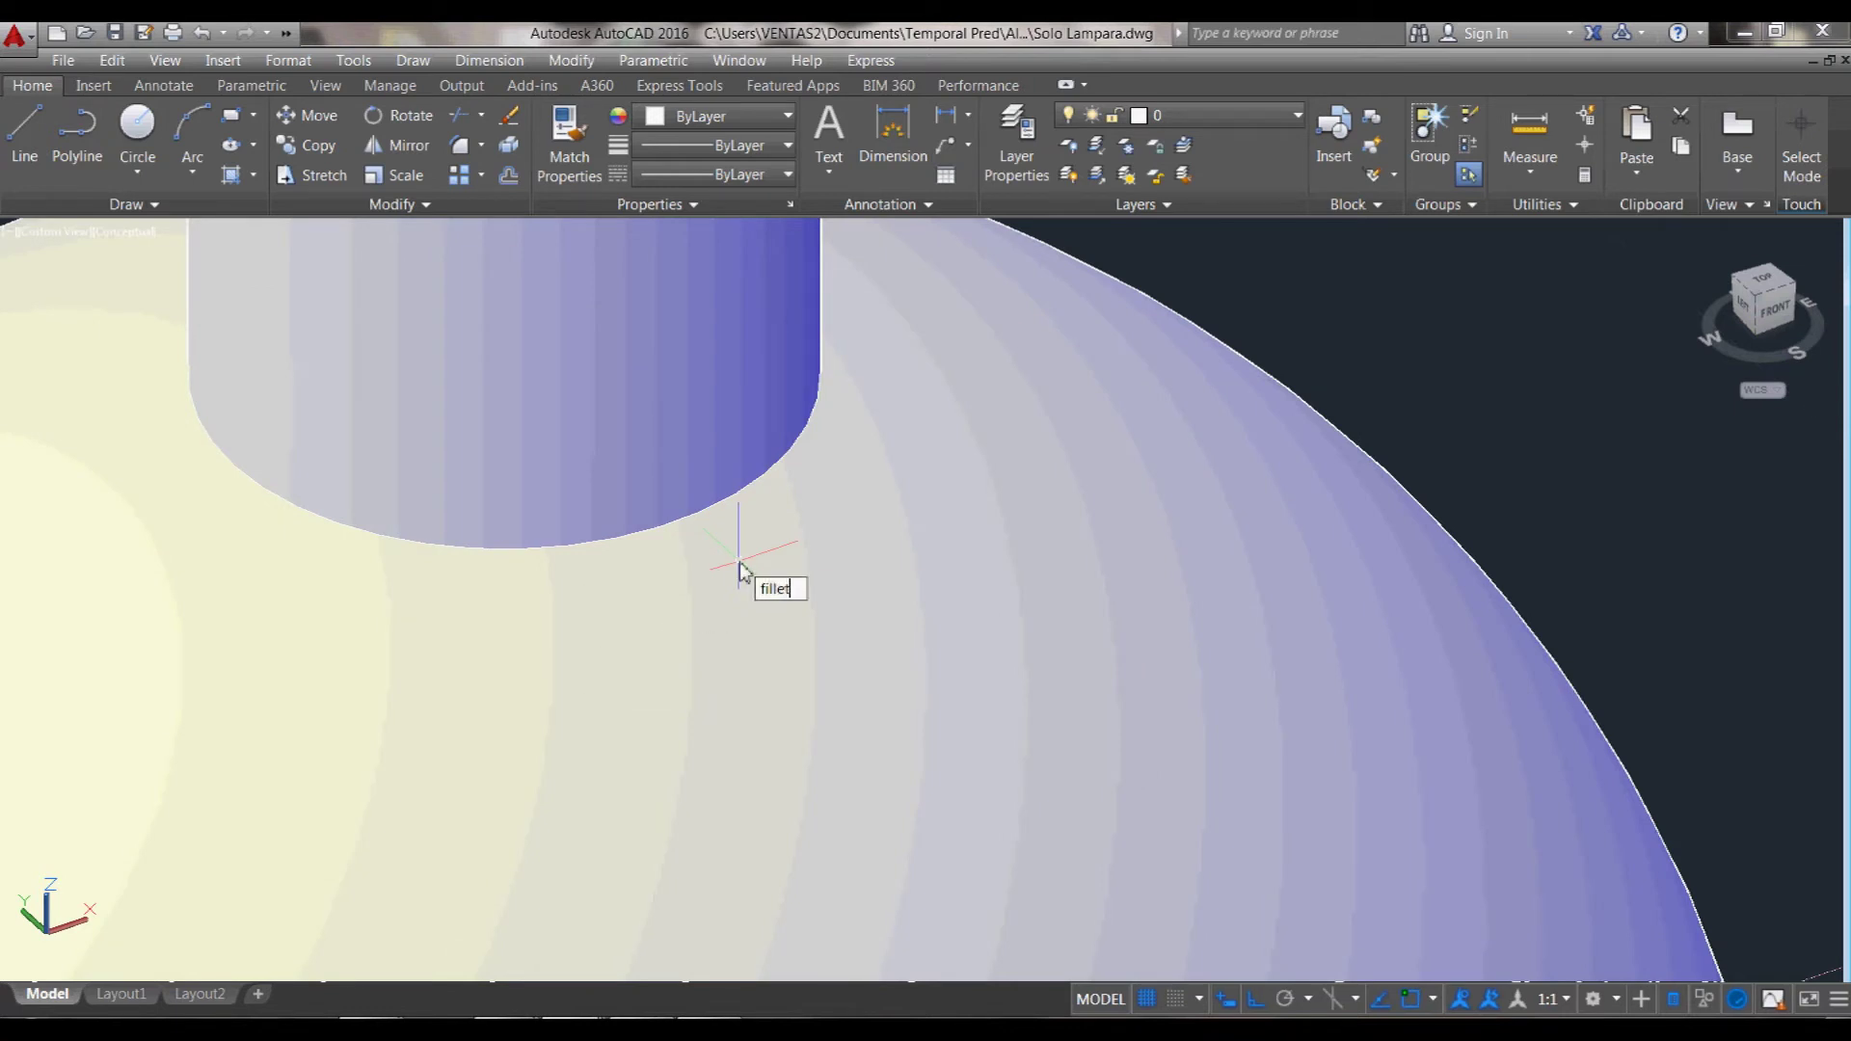
pyautogui.press('Return')
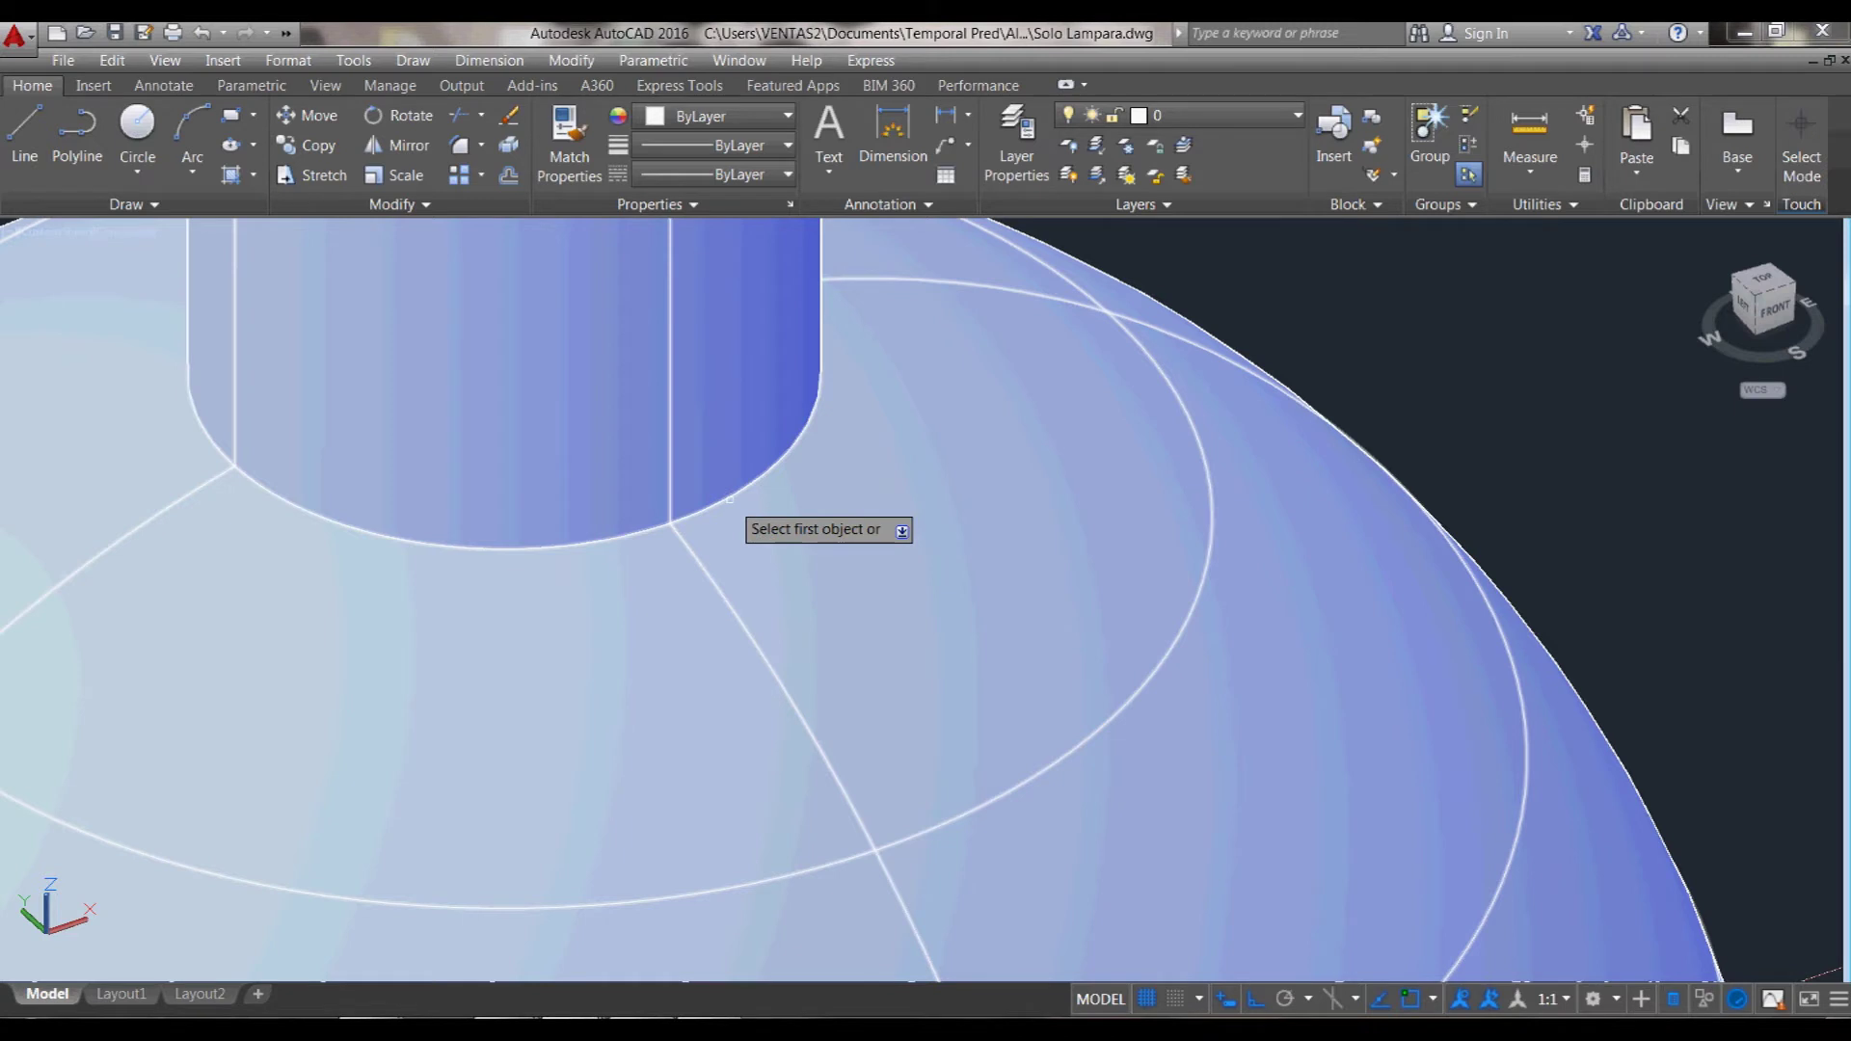
pyautogui.click(727, 498)
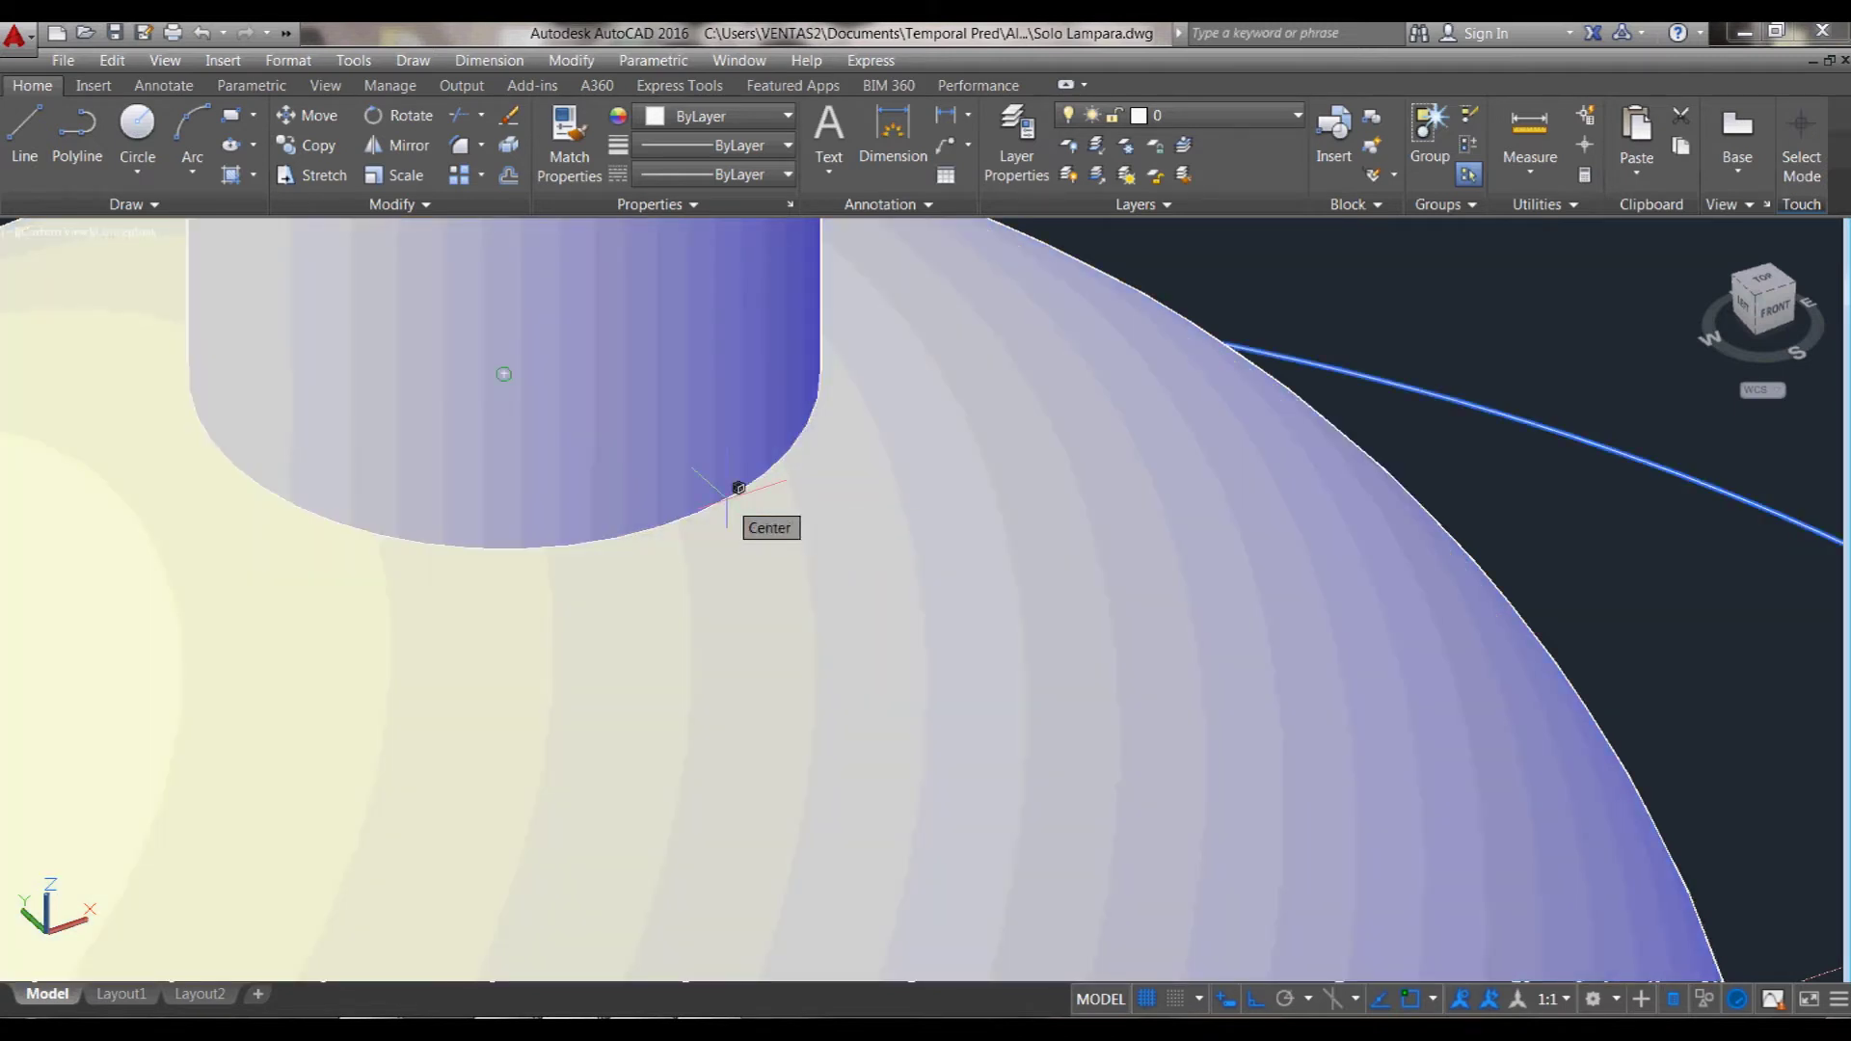
pyautogui.write('2')
pyautogui.press('Return')
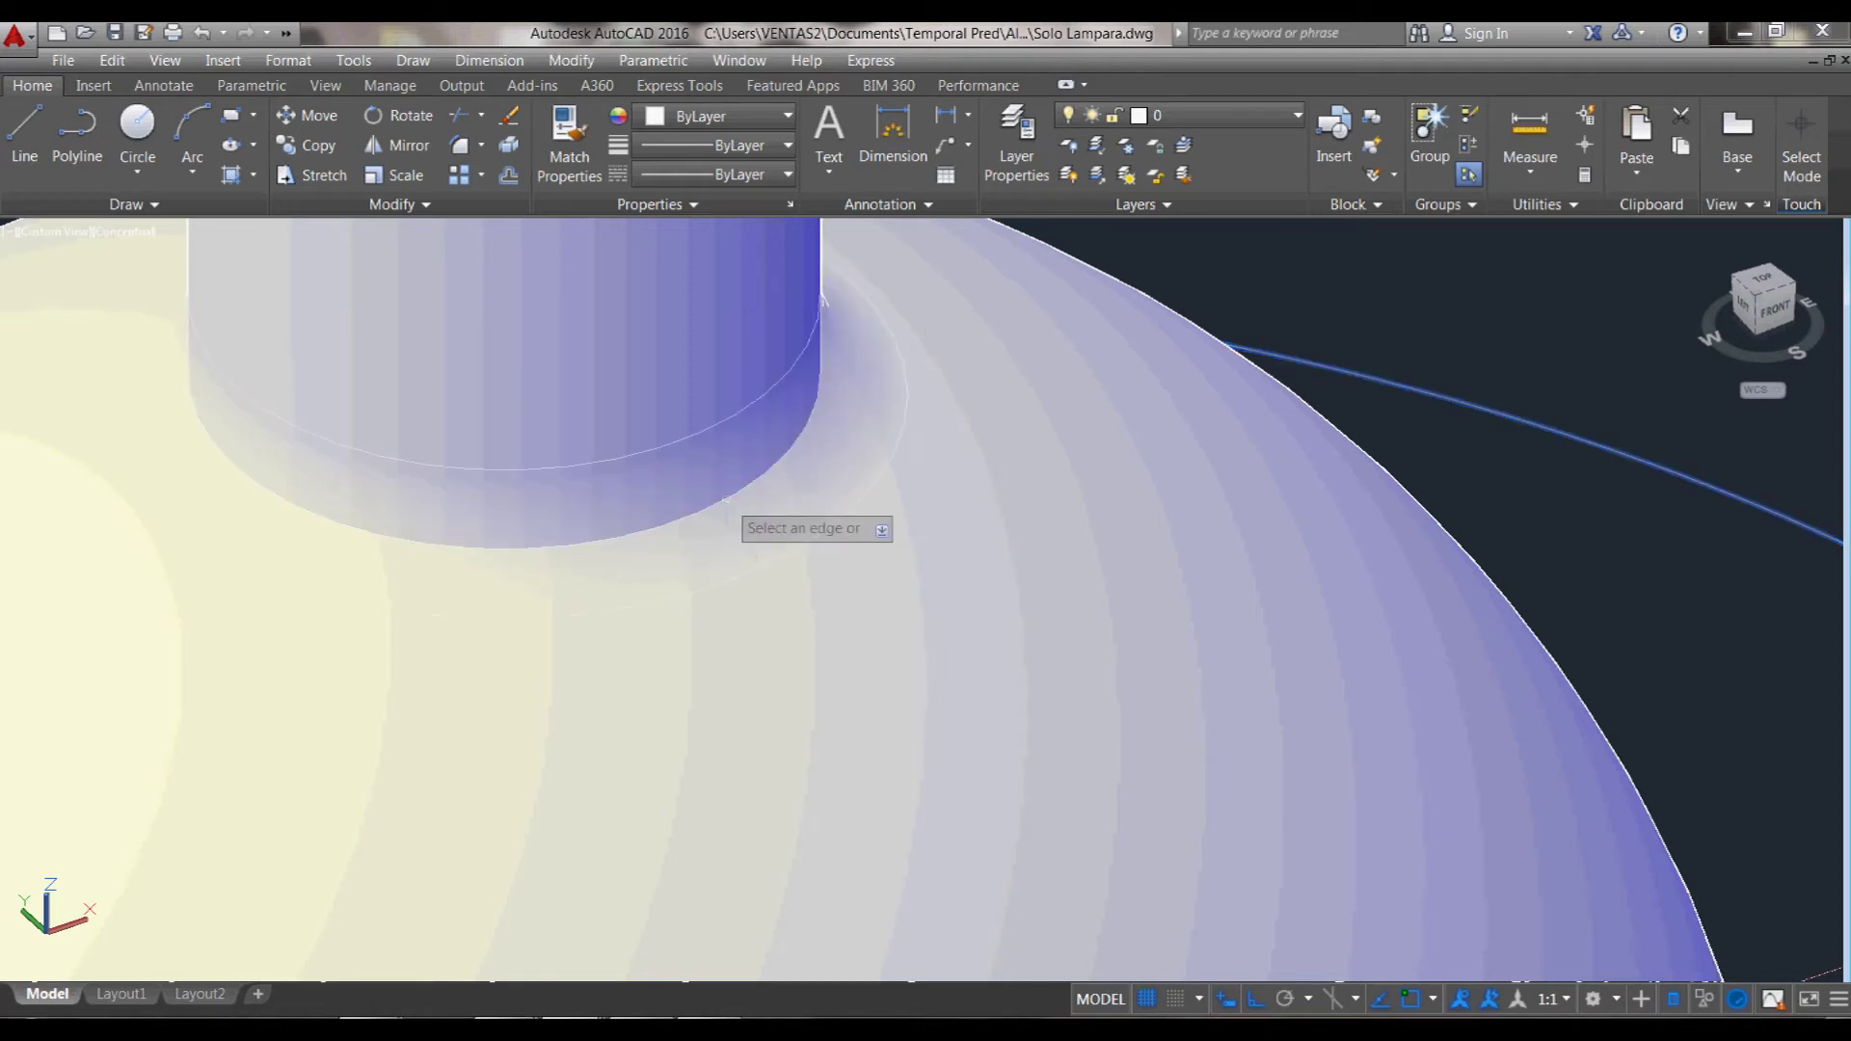
pyautogui.scroll(-3, 492, 648)
pyautogui.scroll(-3, 492, 648)
pyautogui.scroll(-2, 492, 648)
pyautogui.scroll(-2, 491, 648)
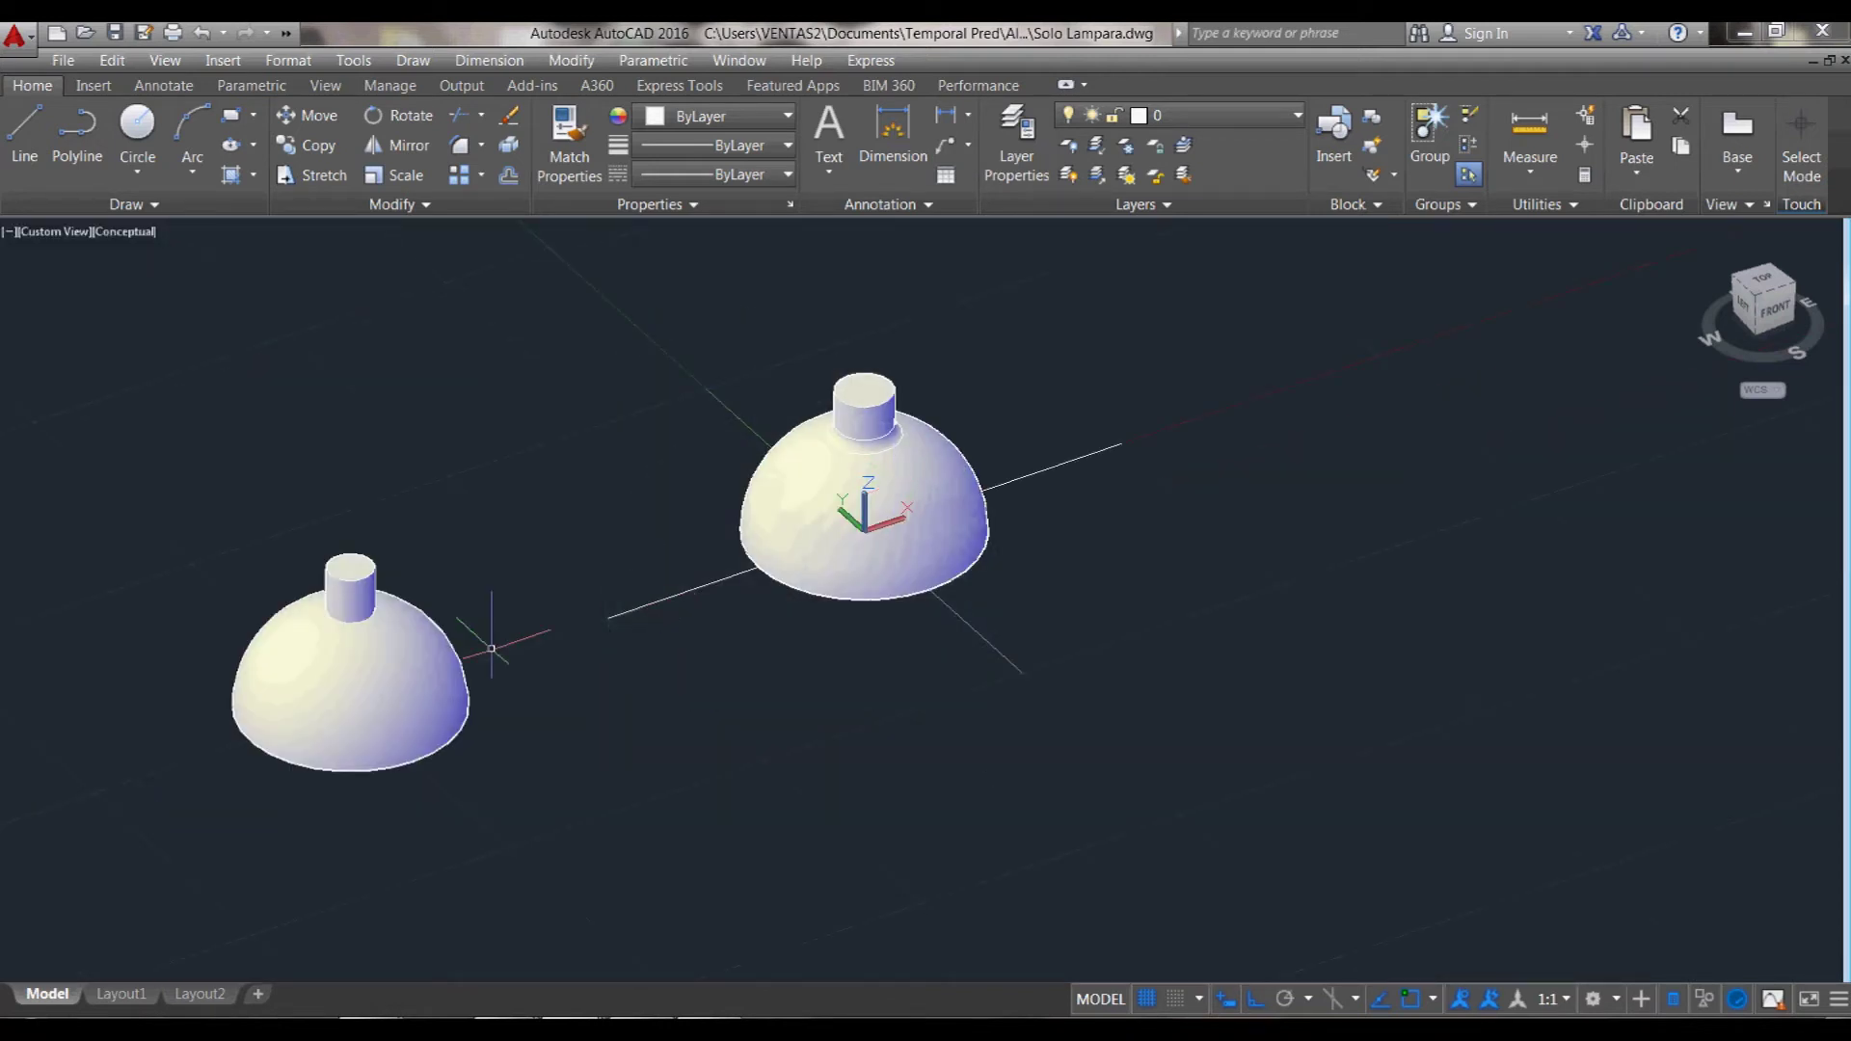
pyautogui.scroll(3, 337, 651)
pyautogui.scroll(2, 357, 627)
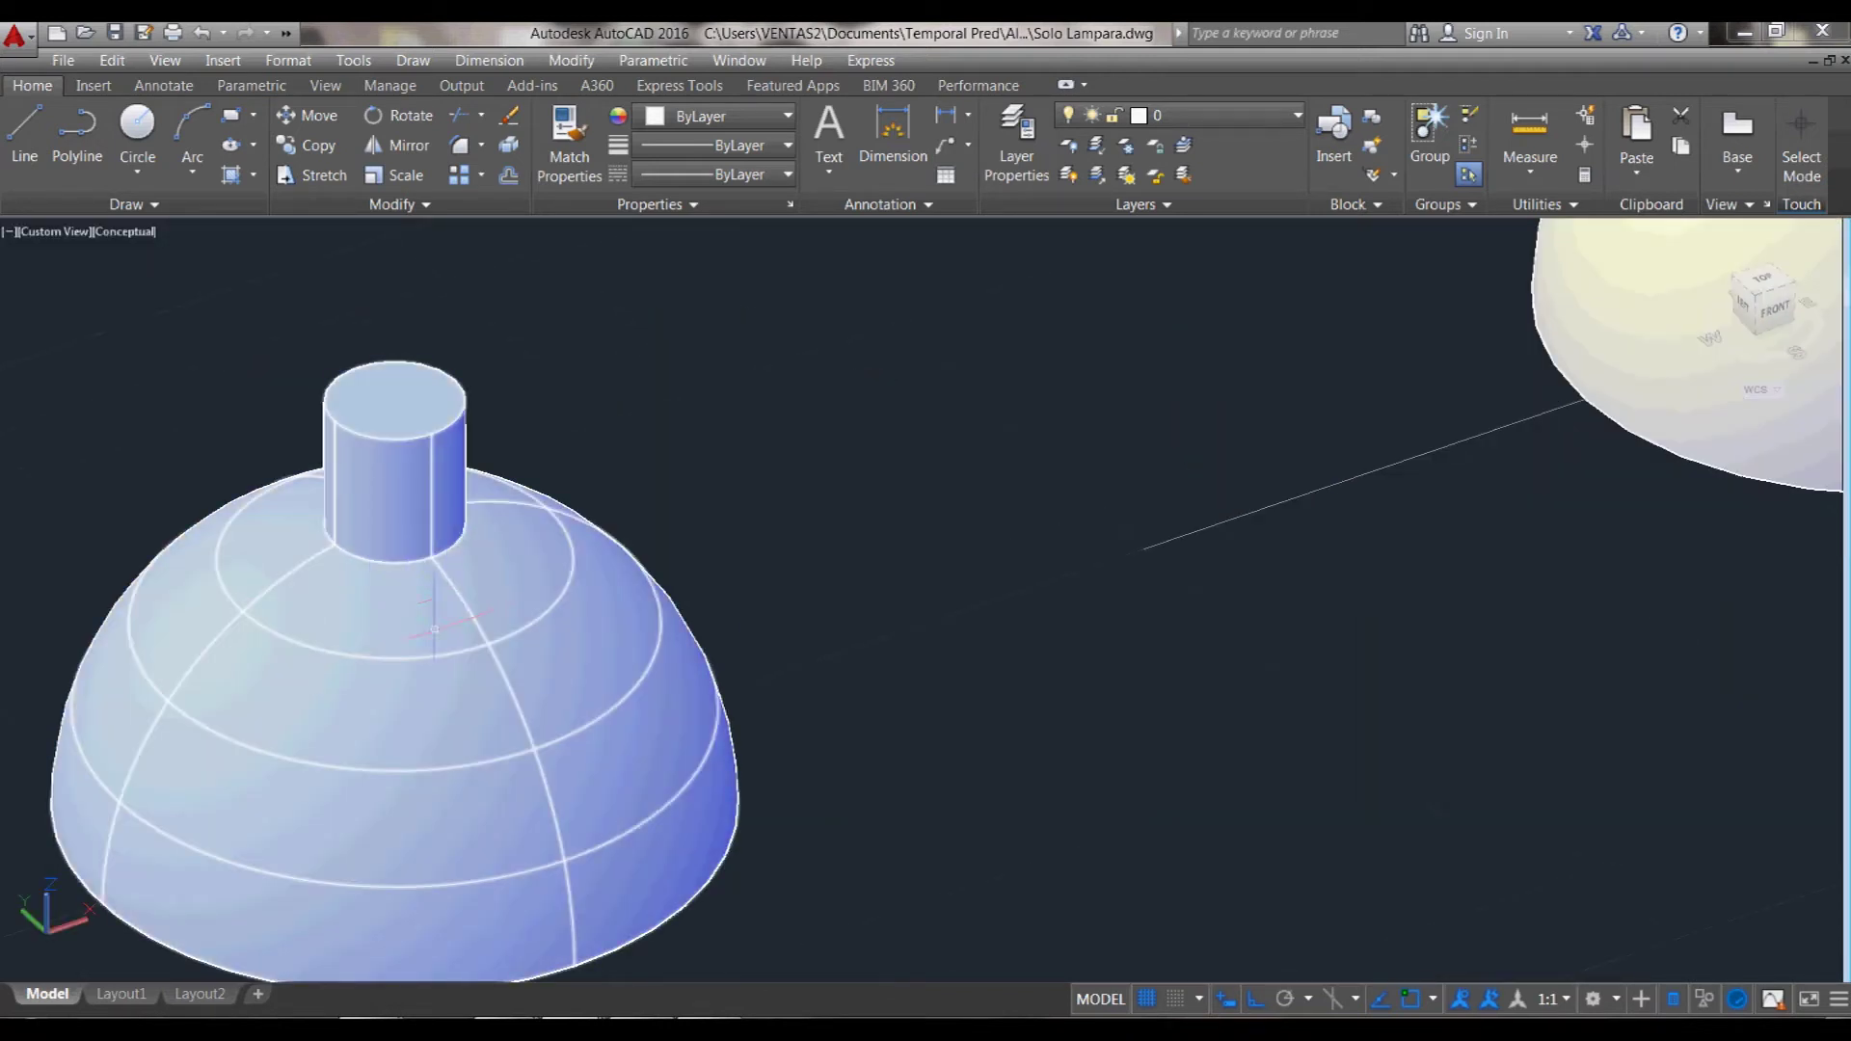
# - Fillet the left lamp's neck-to-dome edge with the same radius of 2
pyautogui.write('f')
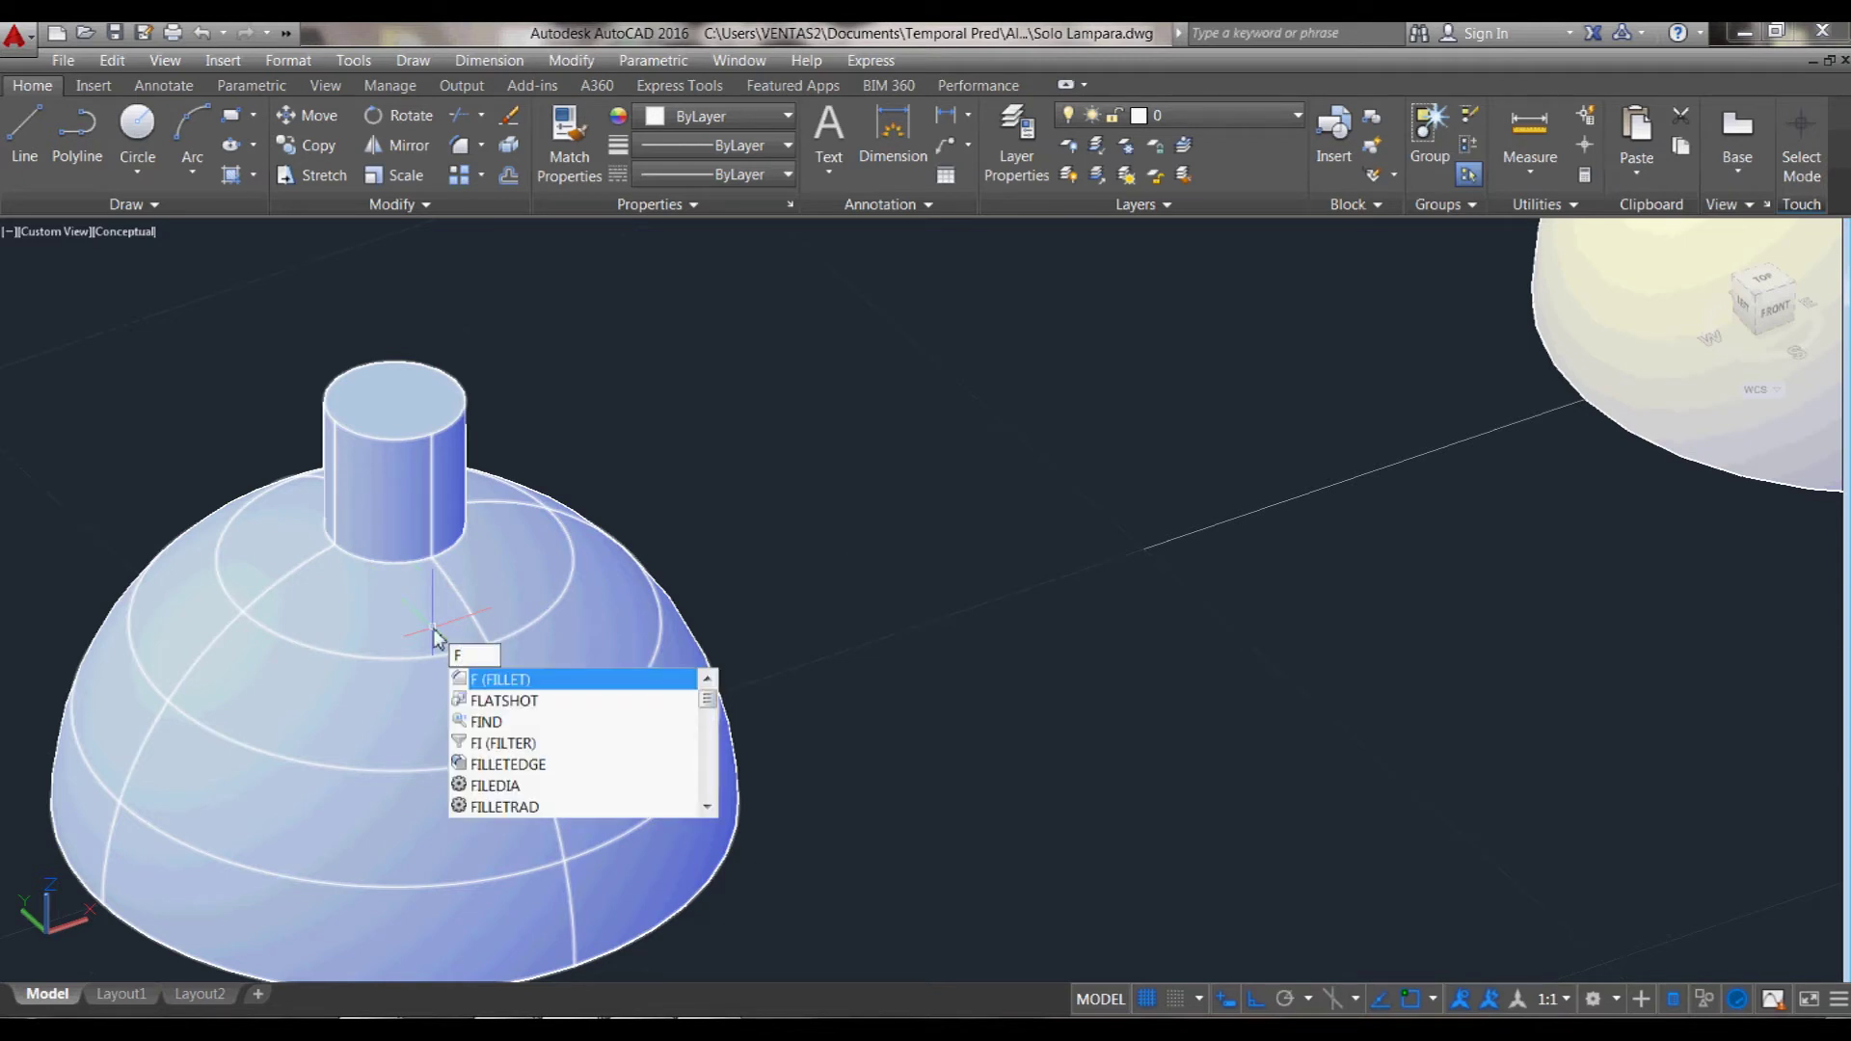
pyautogui.press('Return')
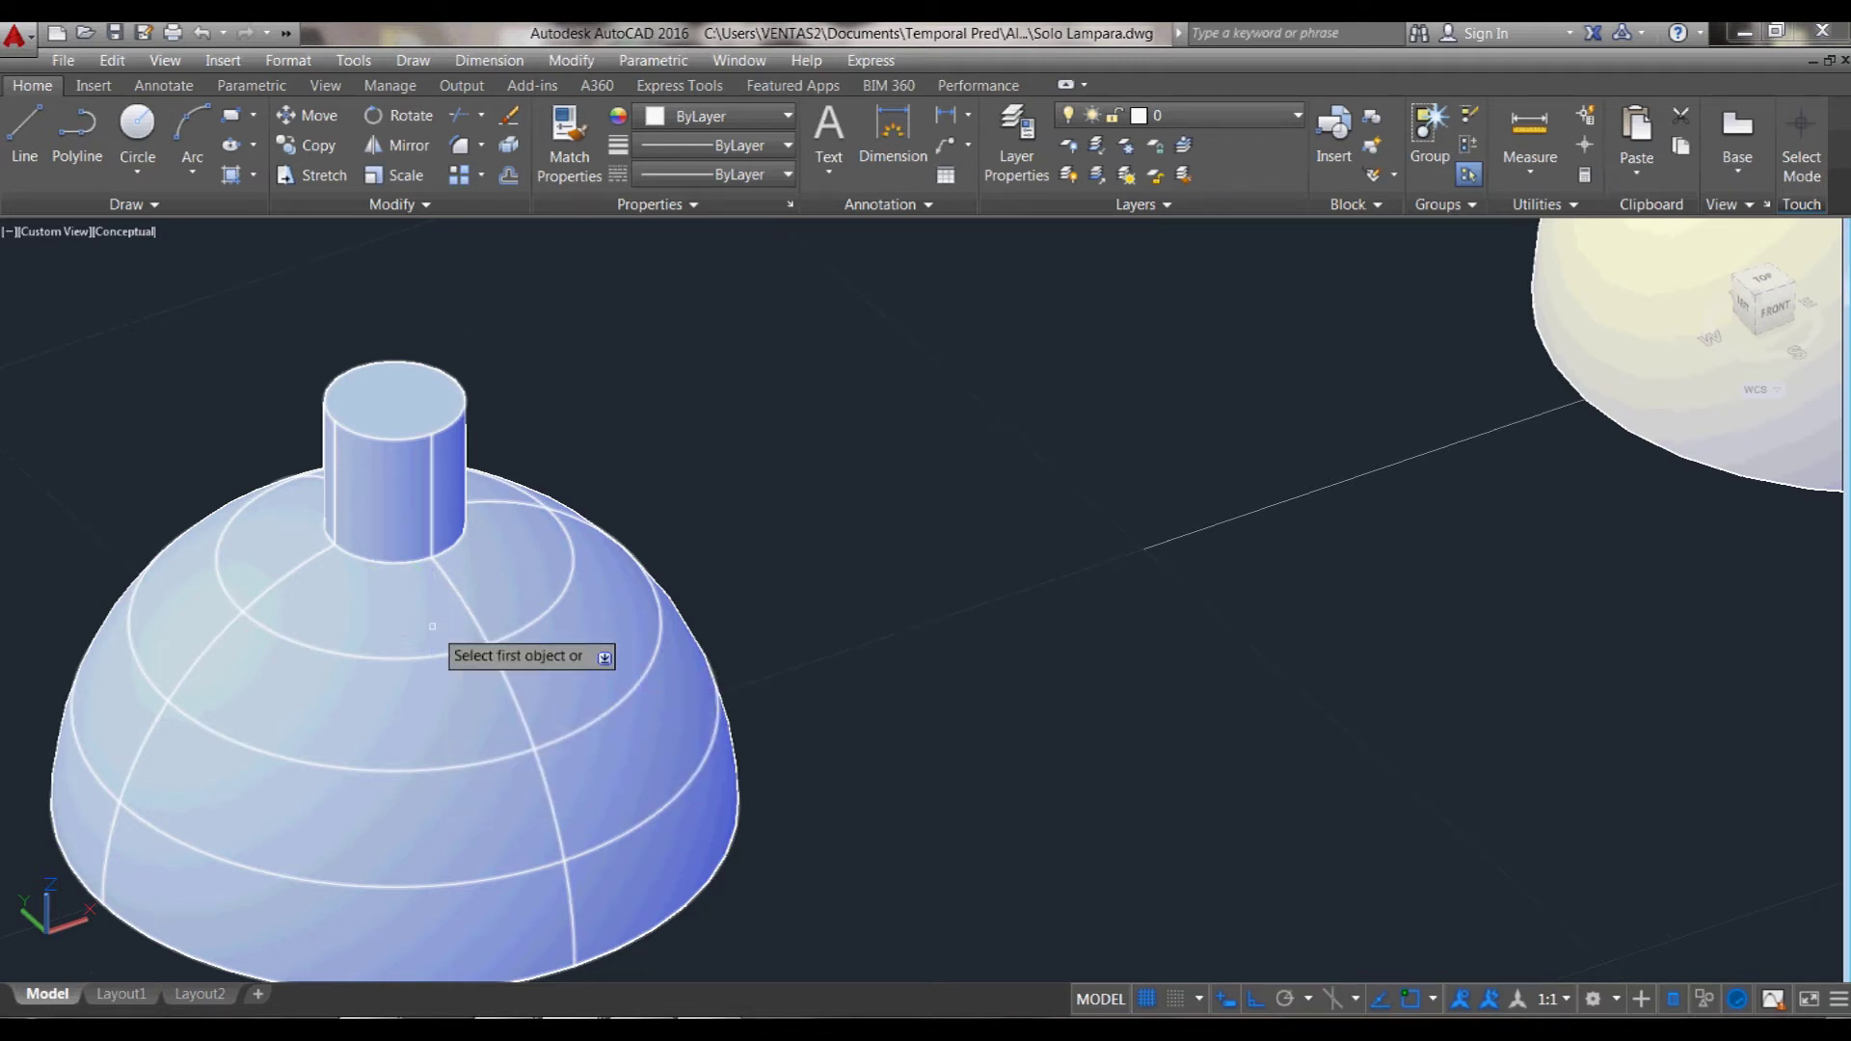
pyautogui.scroll(2, 432, 625)
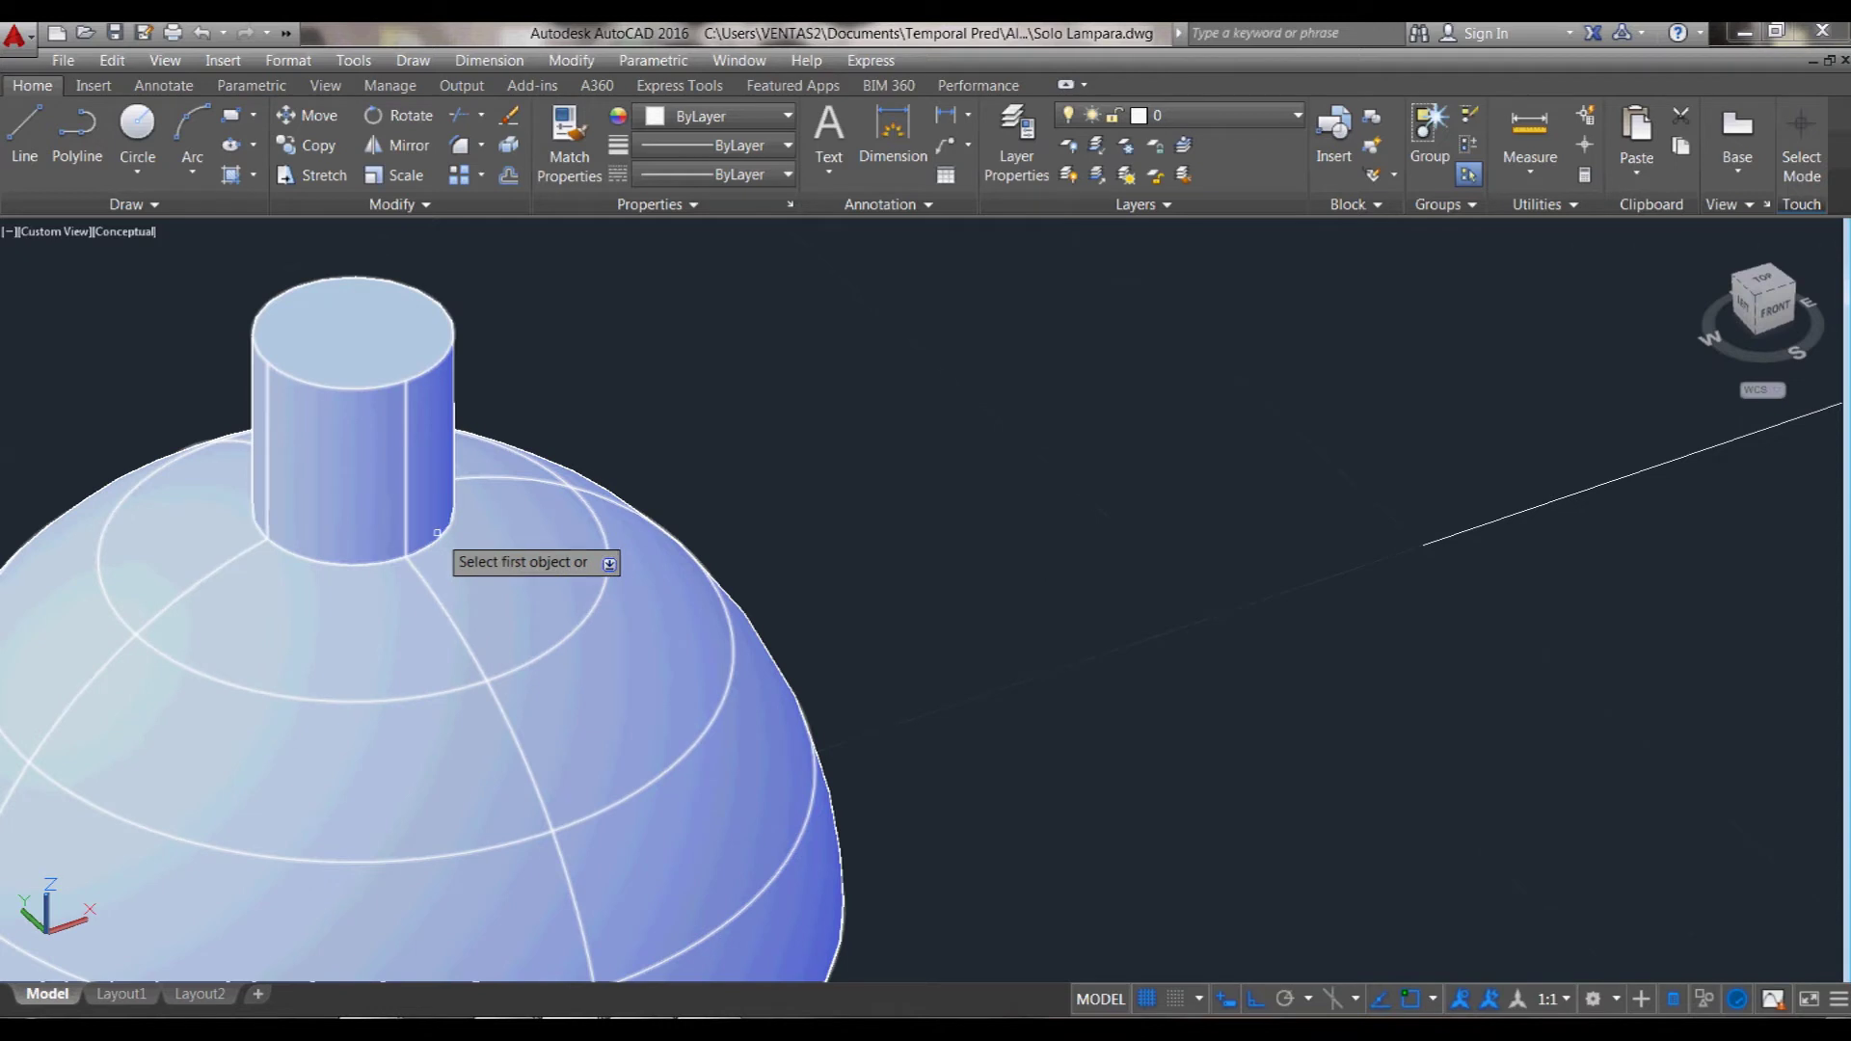
pyautogui.click(441, 534)
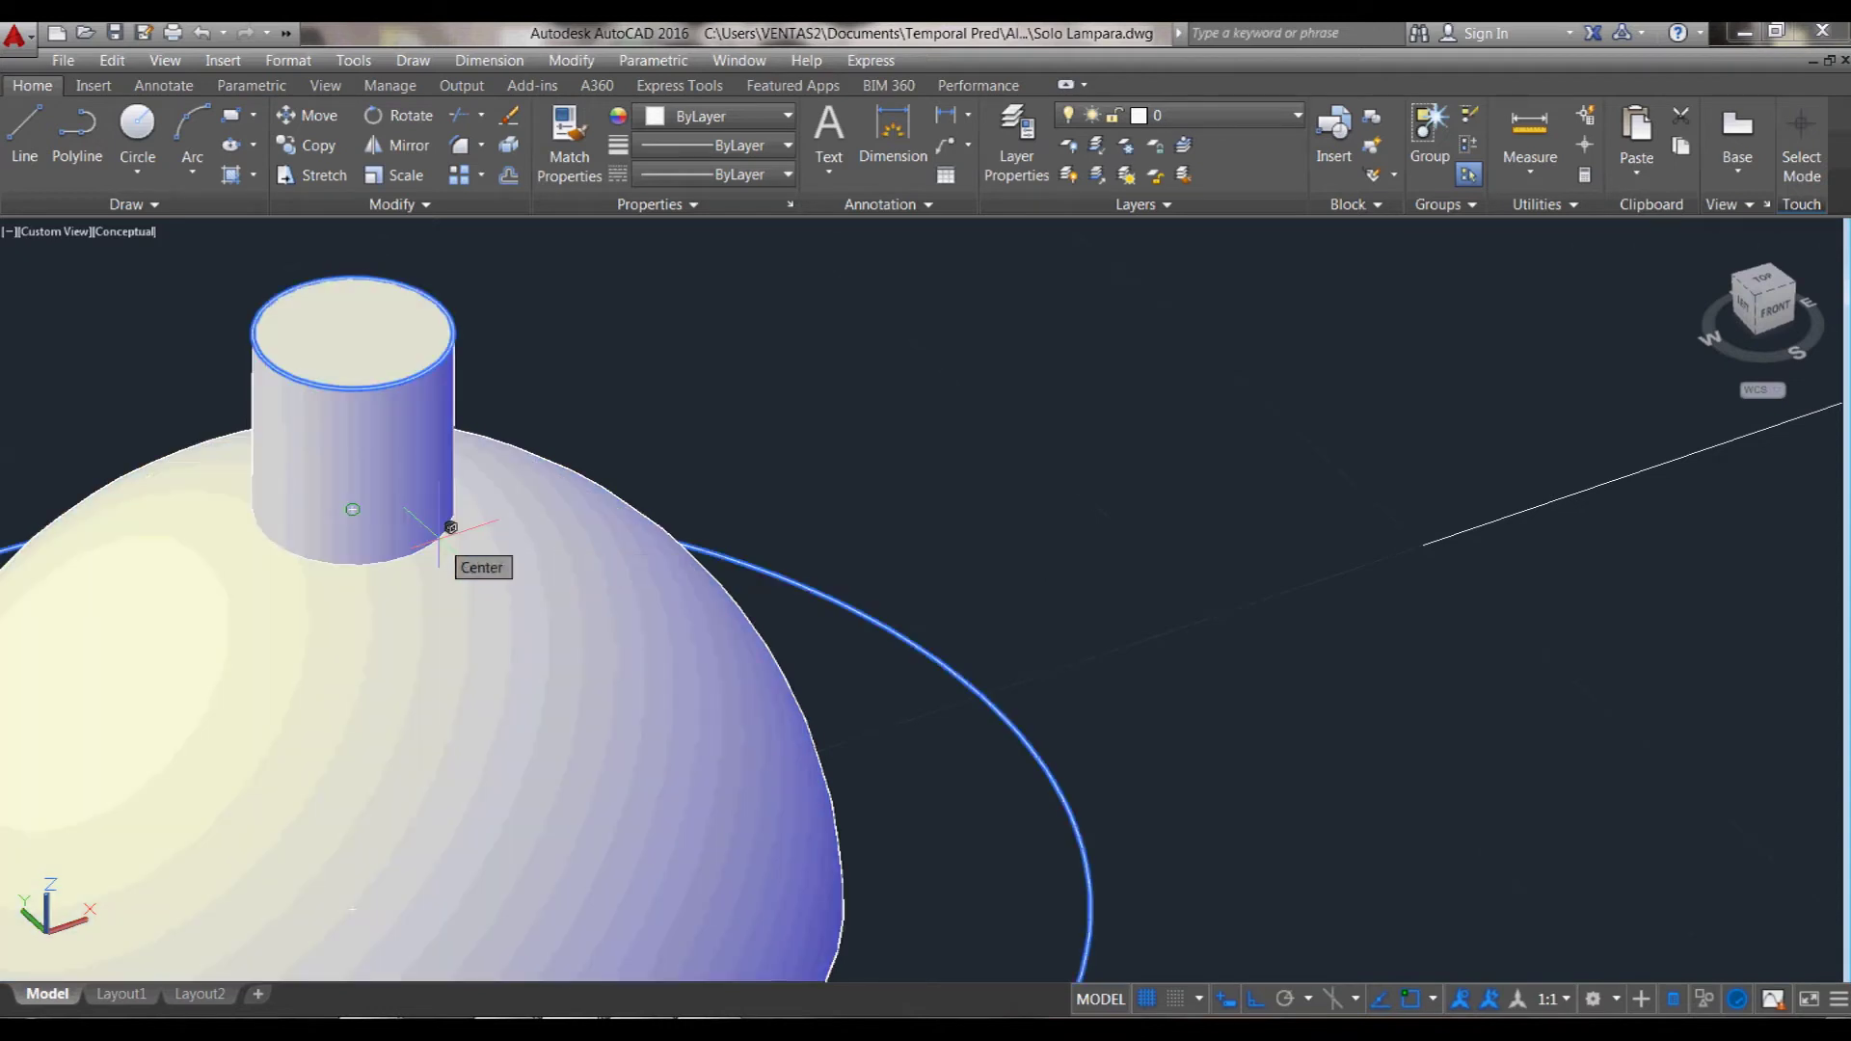
pyautogui.press('Return')
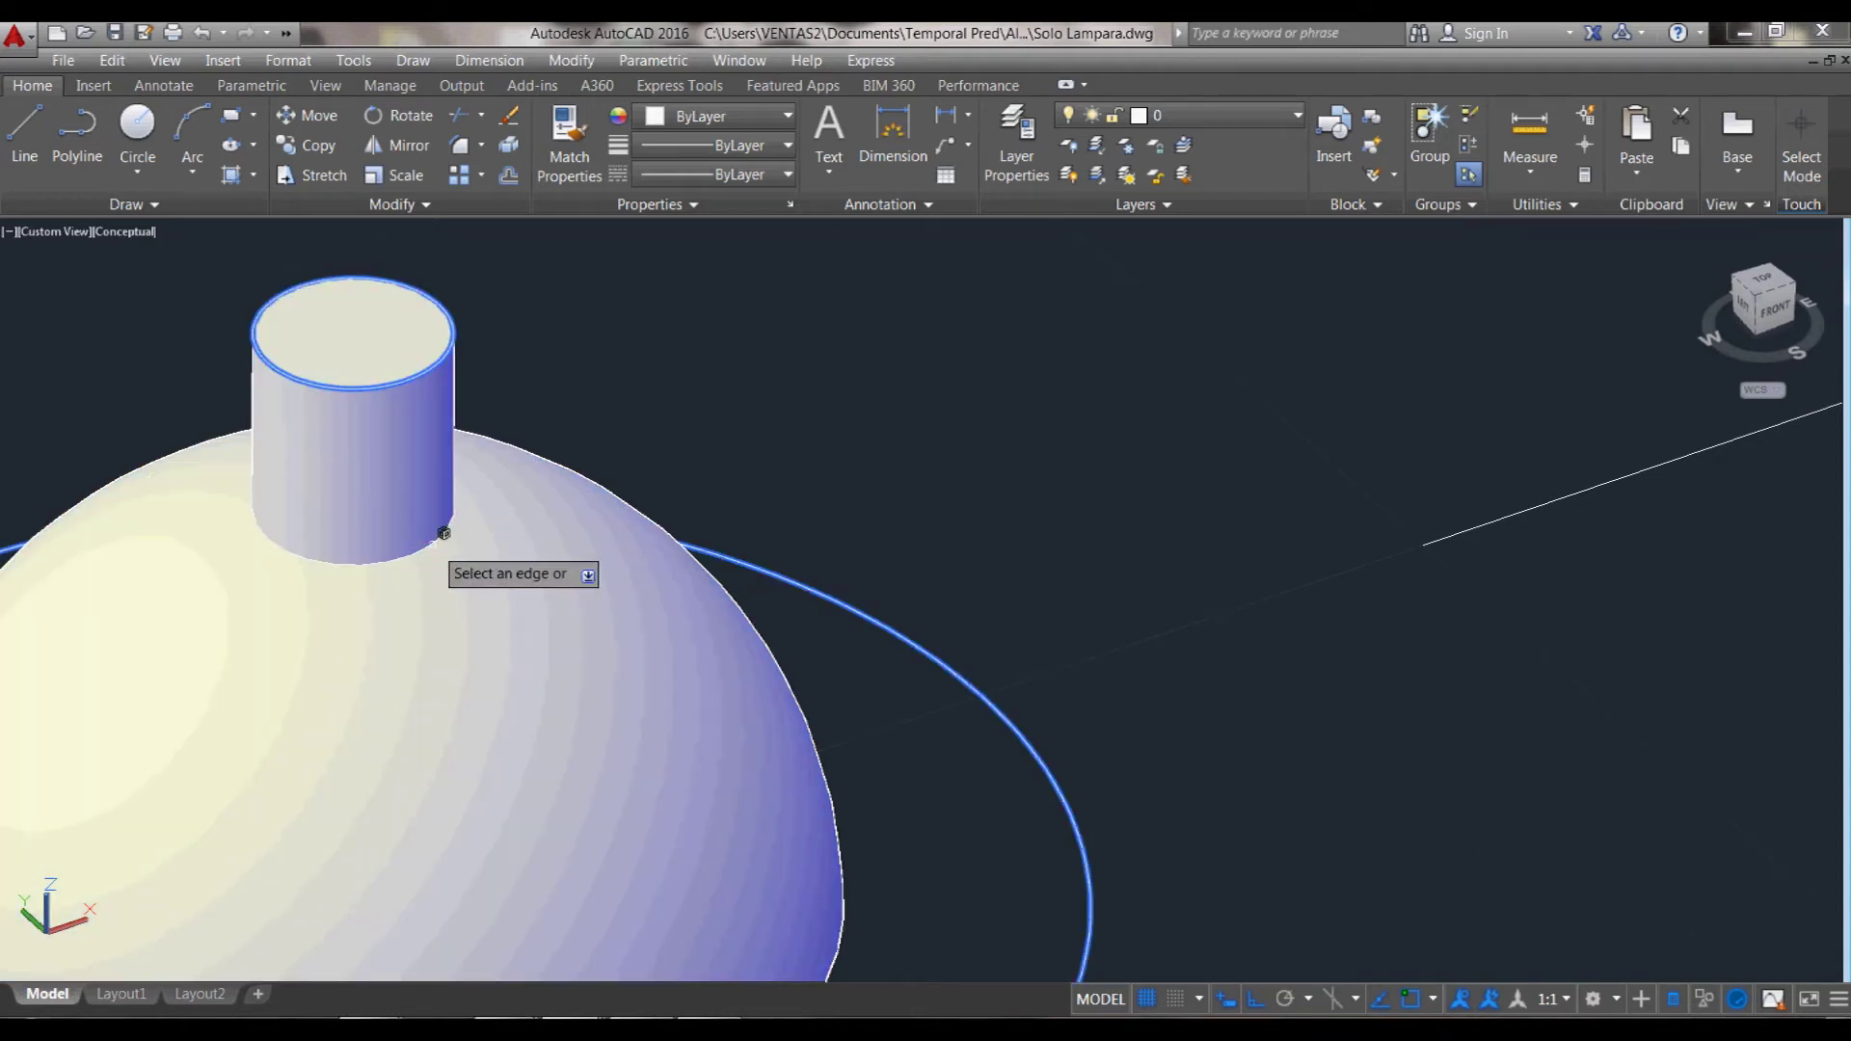
pyautogui.press('Return')
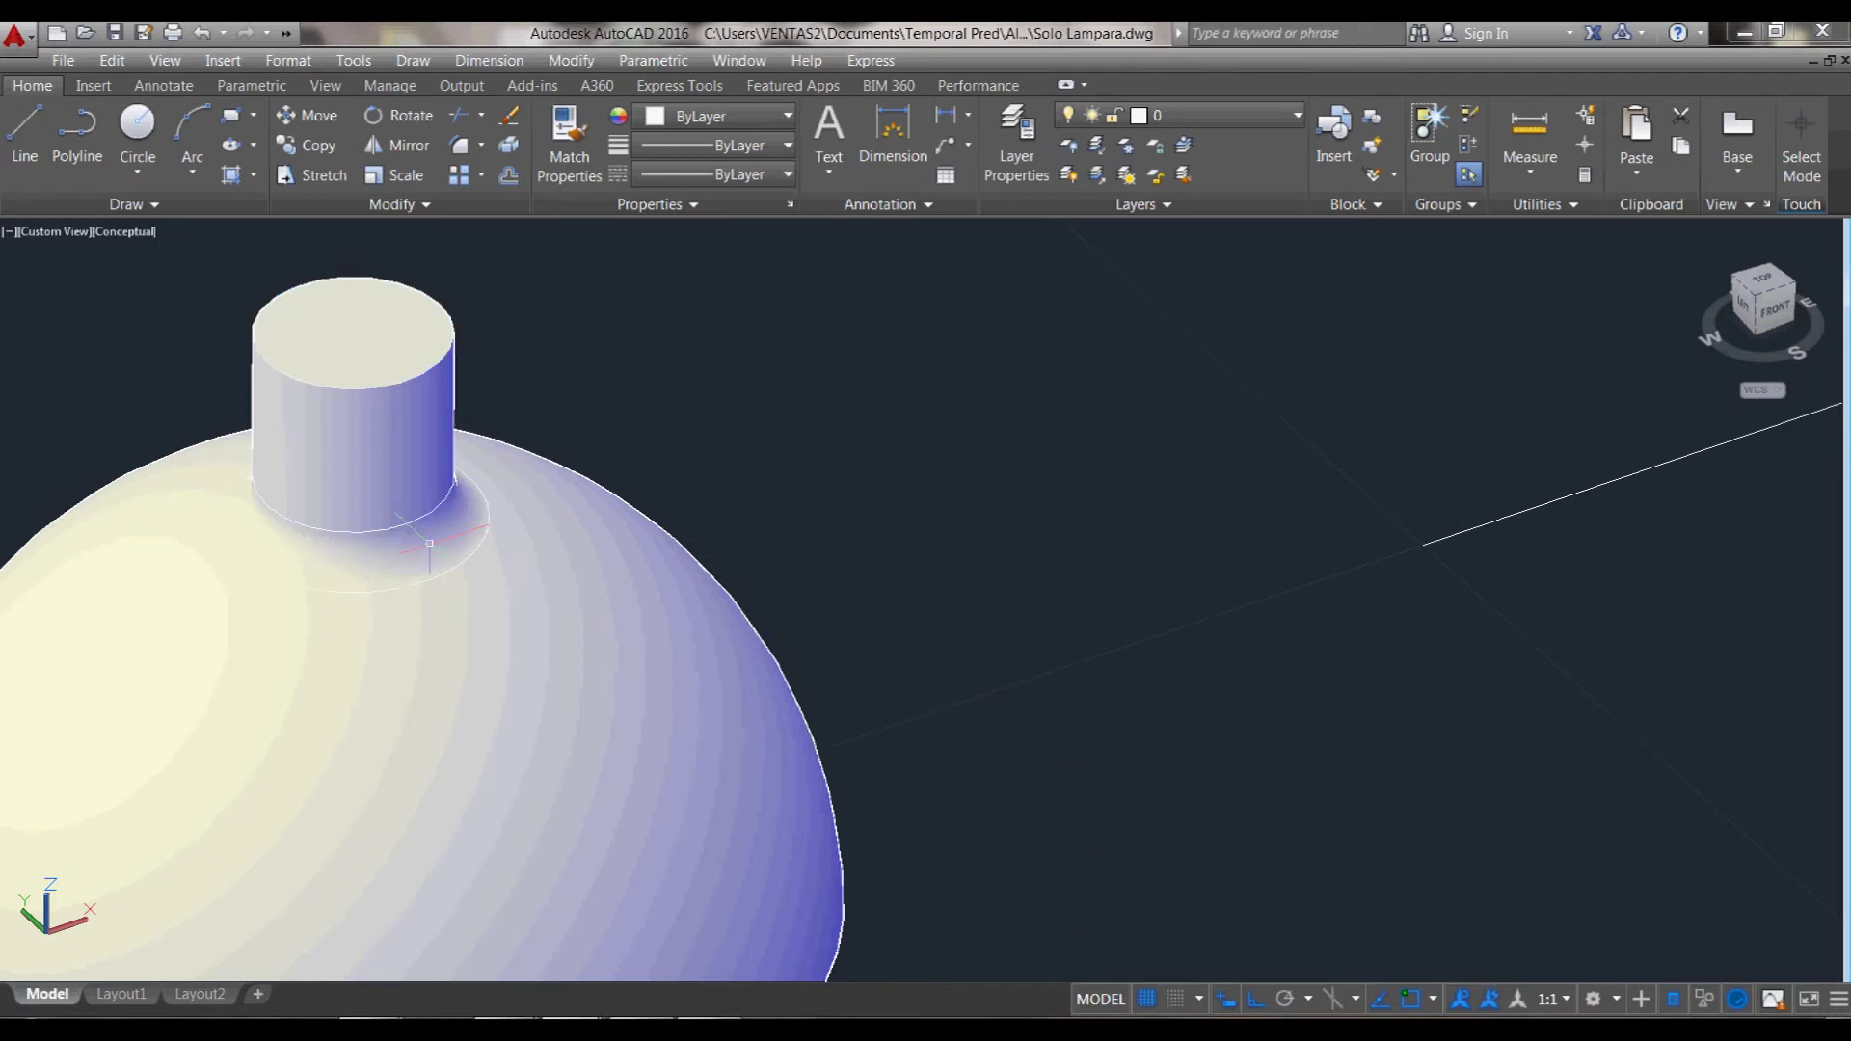
pyautogui.scroll(-3, 482, 540)
pyautogui.scroll(-5, 617, 521)
pyautogui.scroll(3, 878, 417)
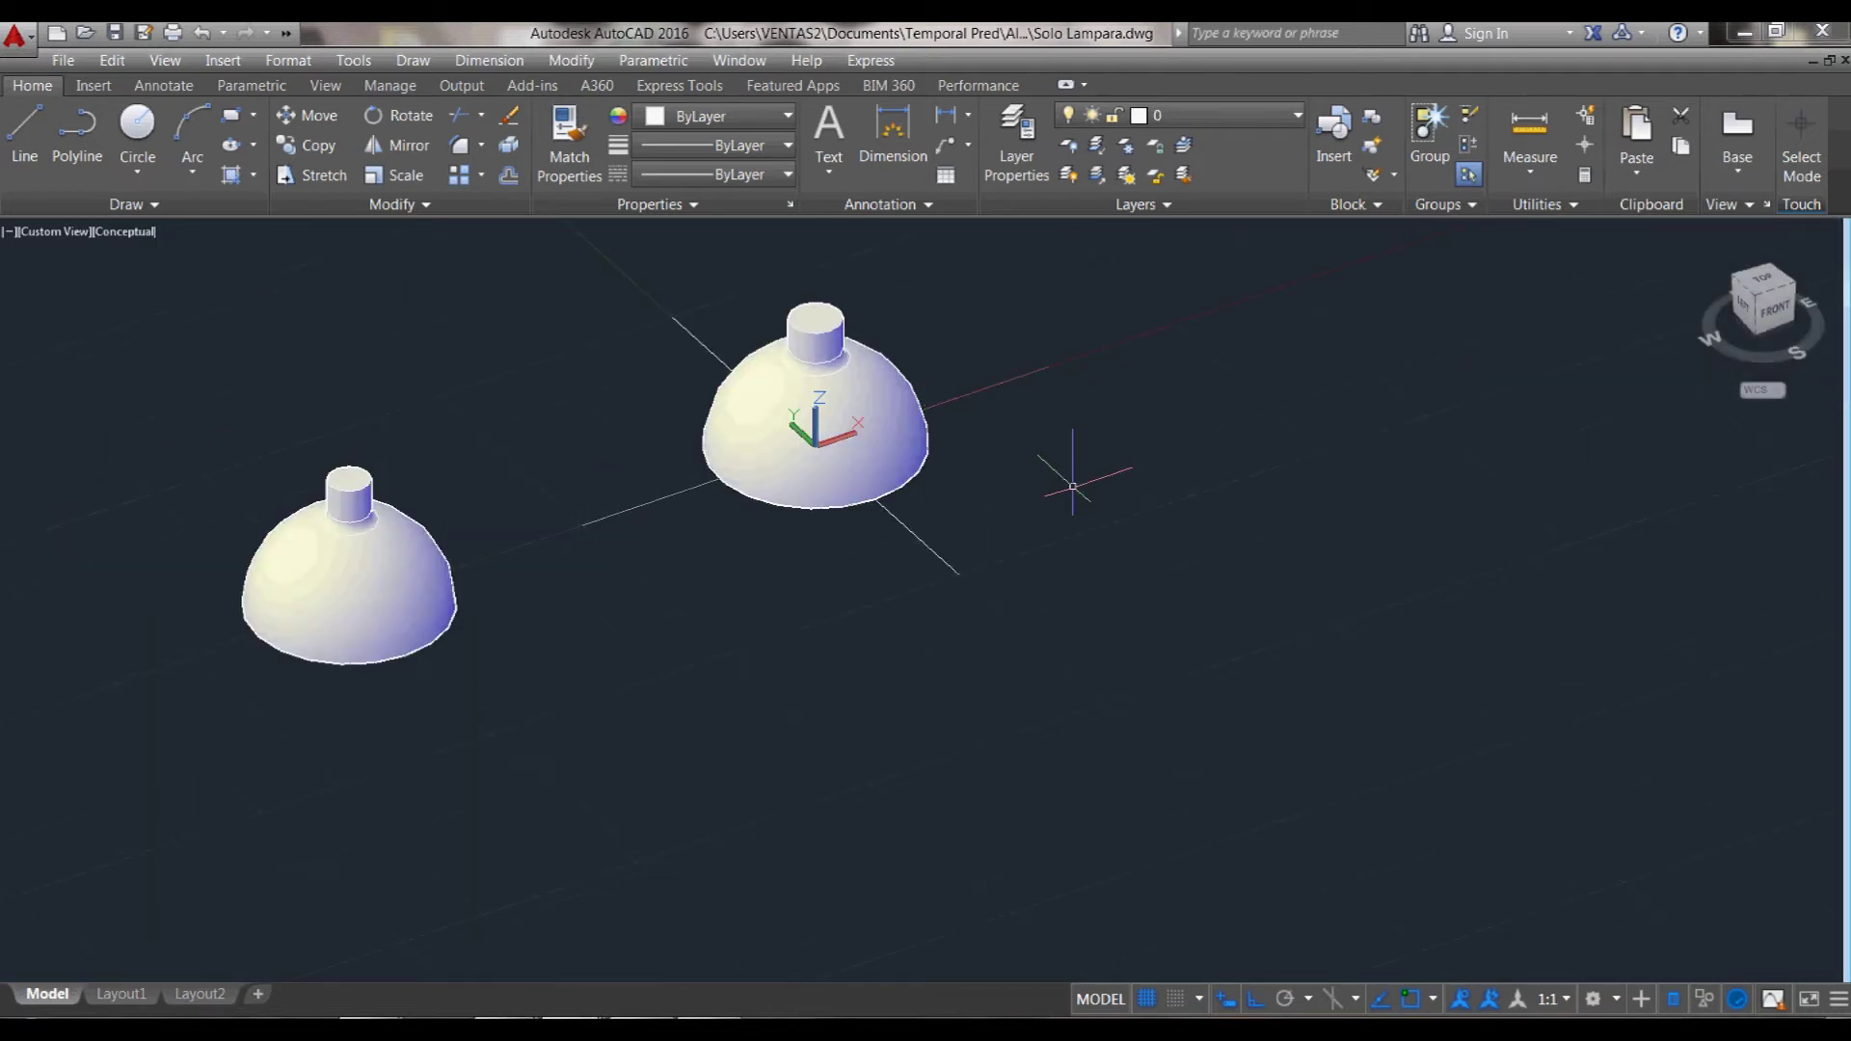
# - Orbit the view to look at the underside of the lamp shades
pyautogui.write('3do')
pyautogui.press('Return')
pyautogui.moveTo(936, 565); pyautogui.dragTo(918, 406)
pyautogui.scroll(2, 900, 545)
pyautogui.scroll(2, 900, 545)
pyautogui.scroll(1, 898, 530)
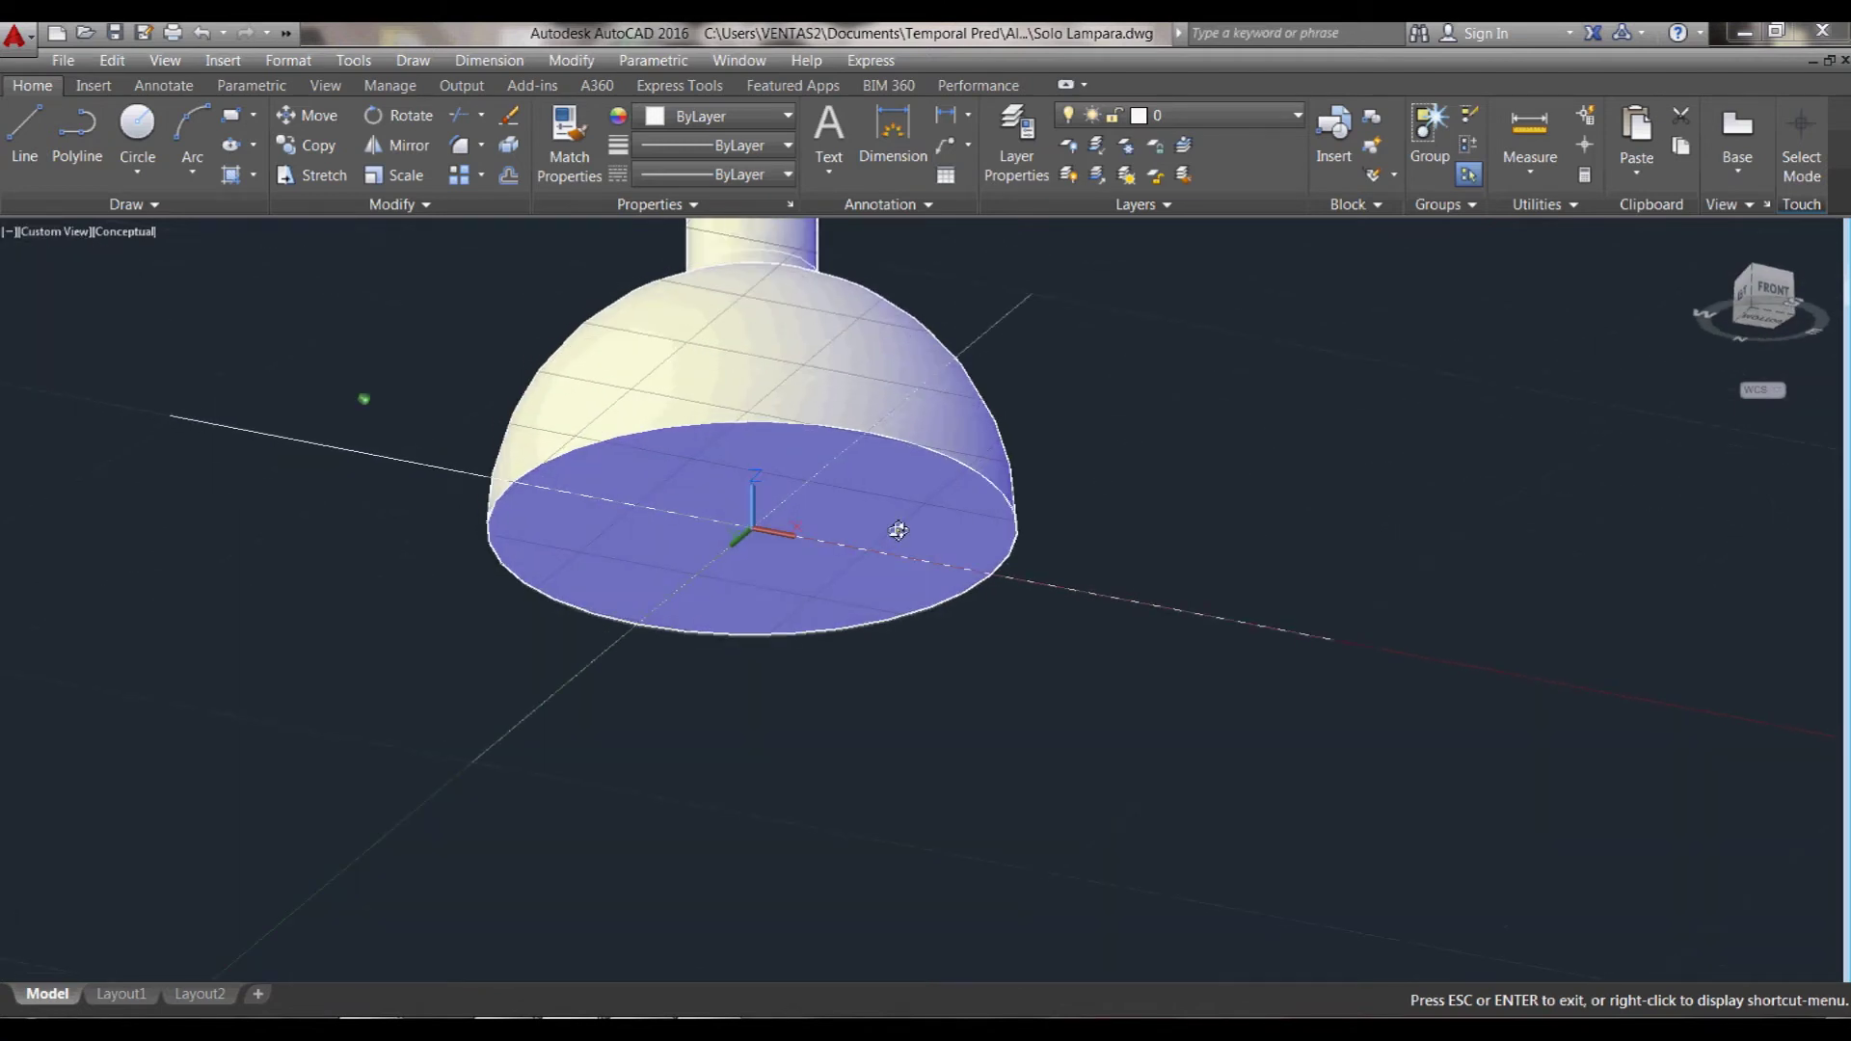
pyautogui.moveTo(898, 529); pyautogui.dragTo(897, 536)
pyautogui.press('Escape')
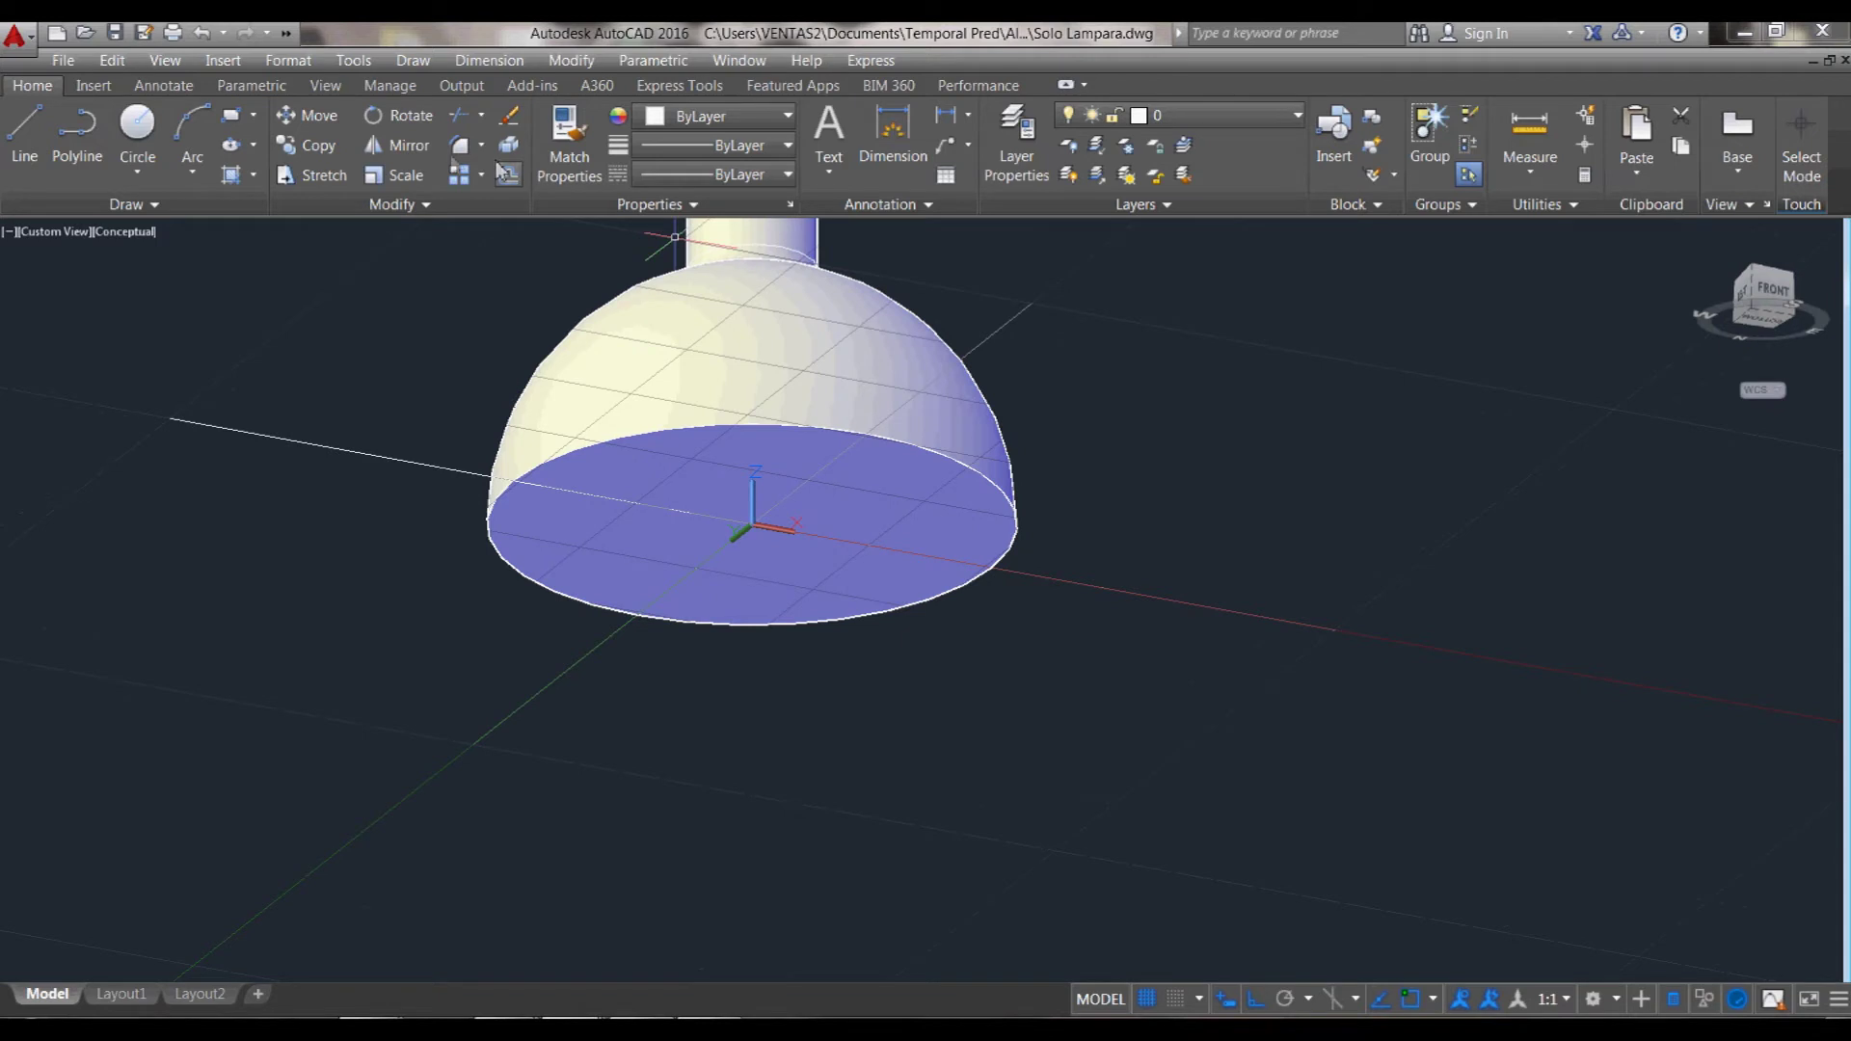
# - Shell the right lamp shade to a 1-unit thickness, open at the base
pyautogui.click(564, 61)
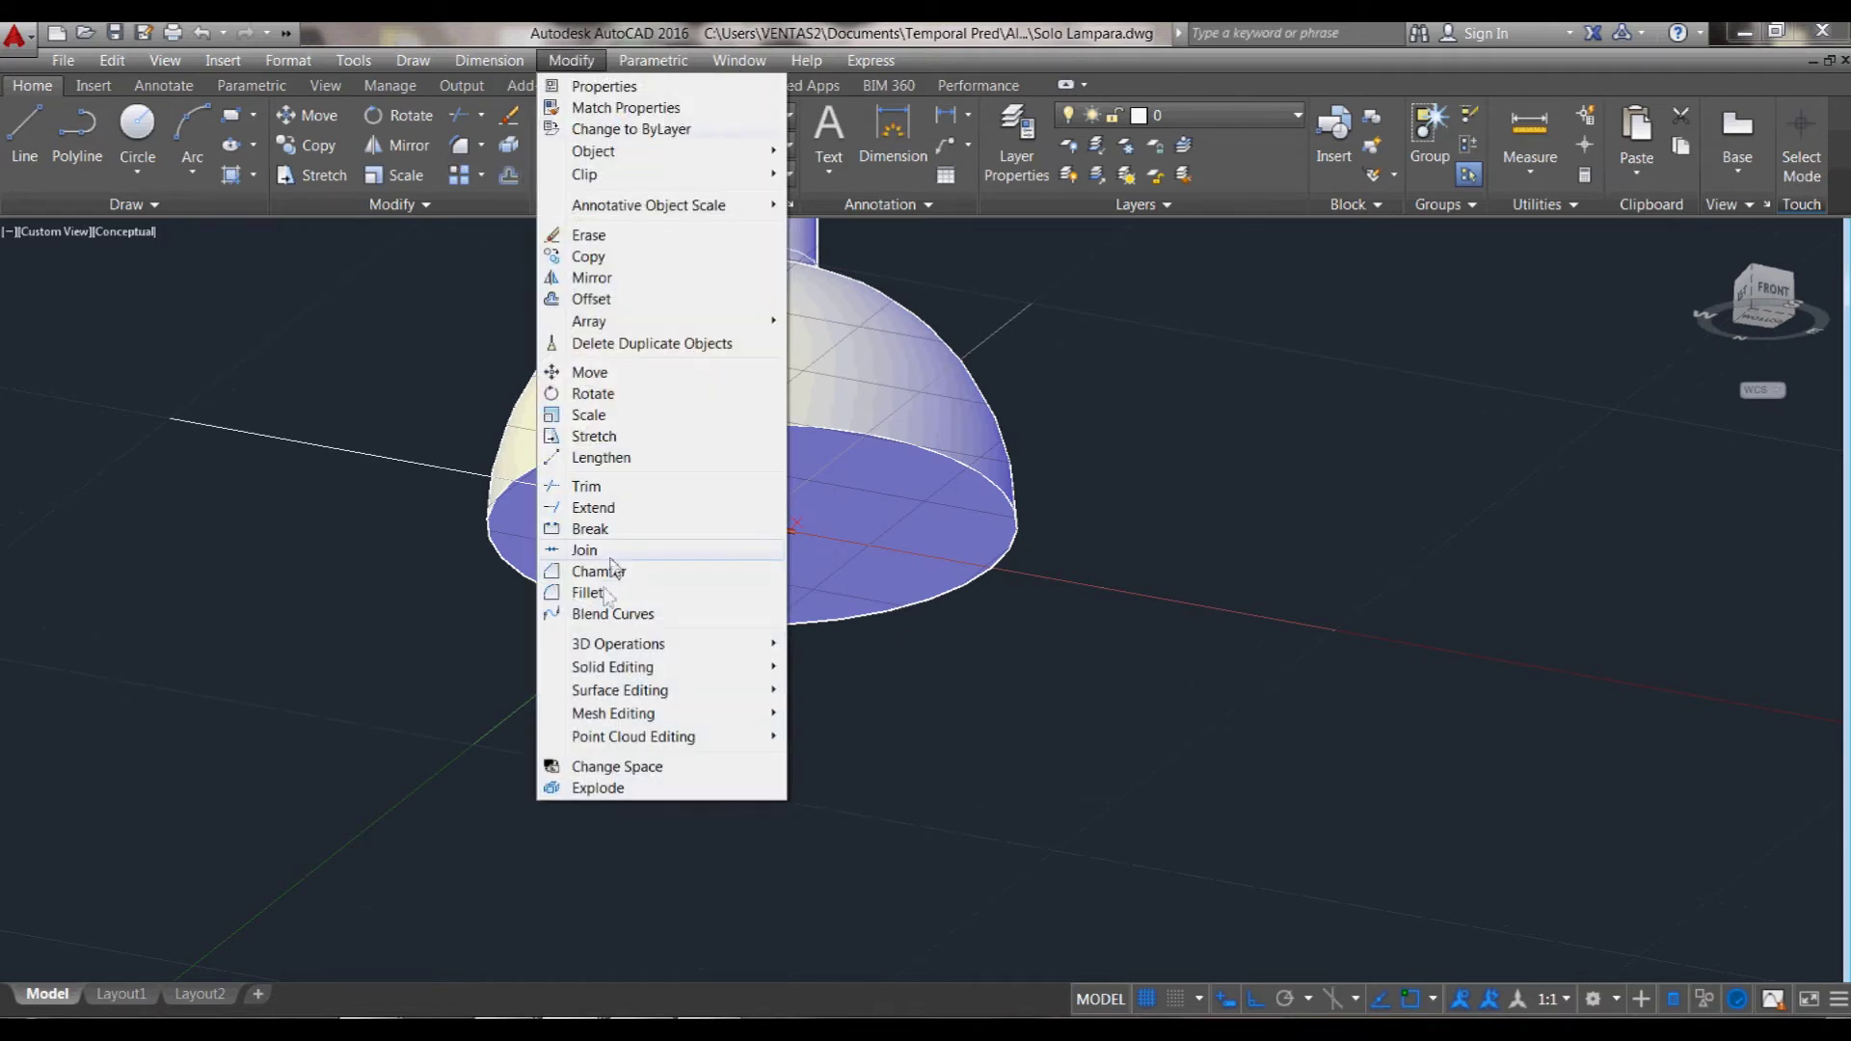
pyautogui.moveTo(611, 666)
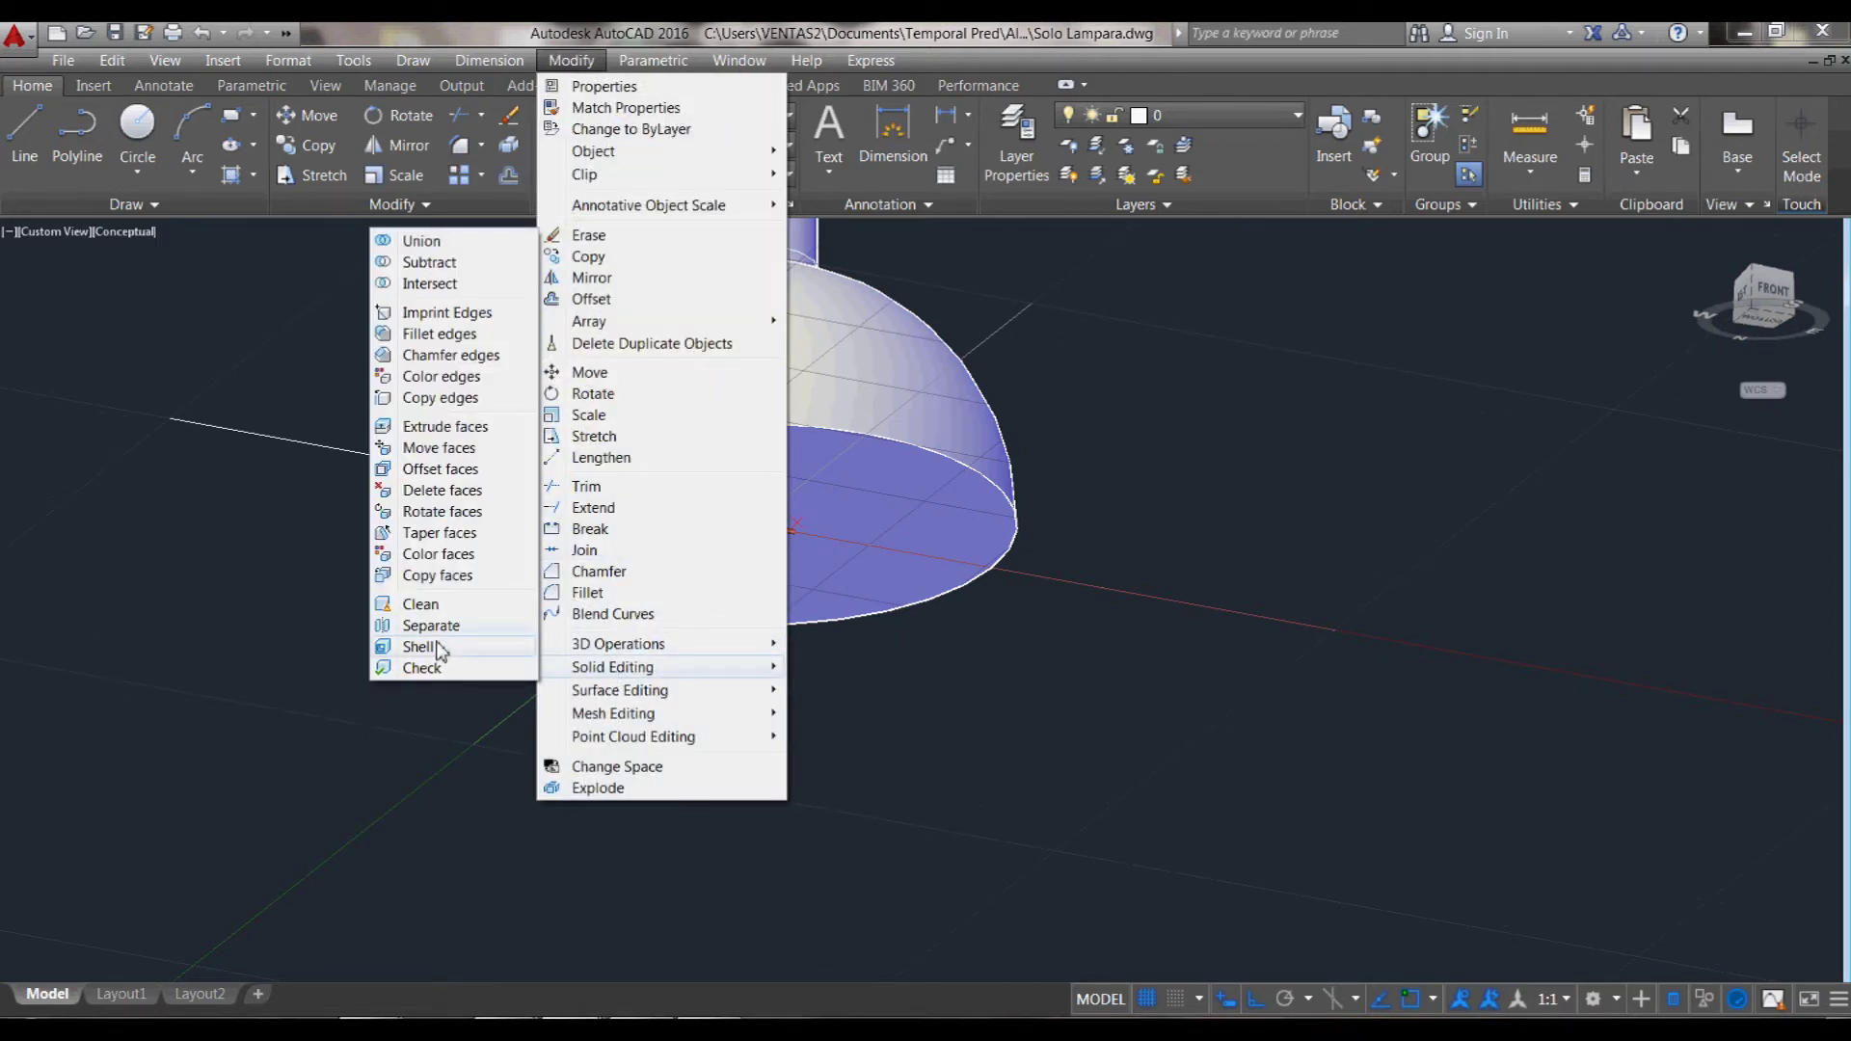
pyautogui.click(438, 646)
pyautogui.click(923, 456)
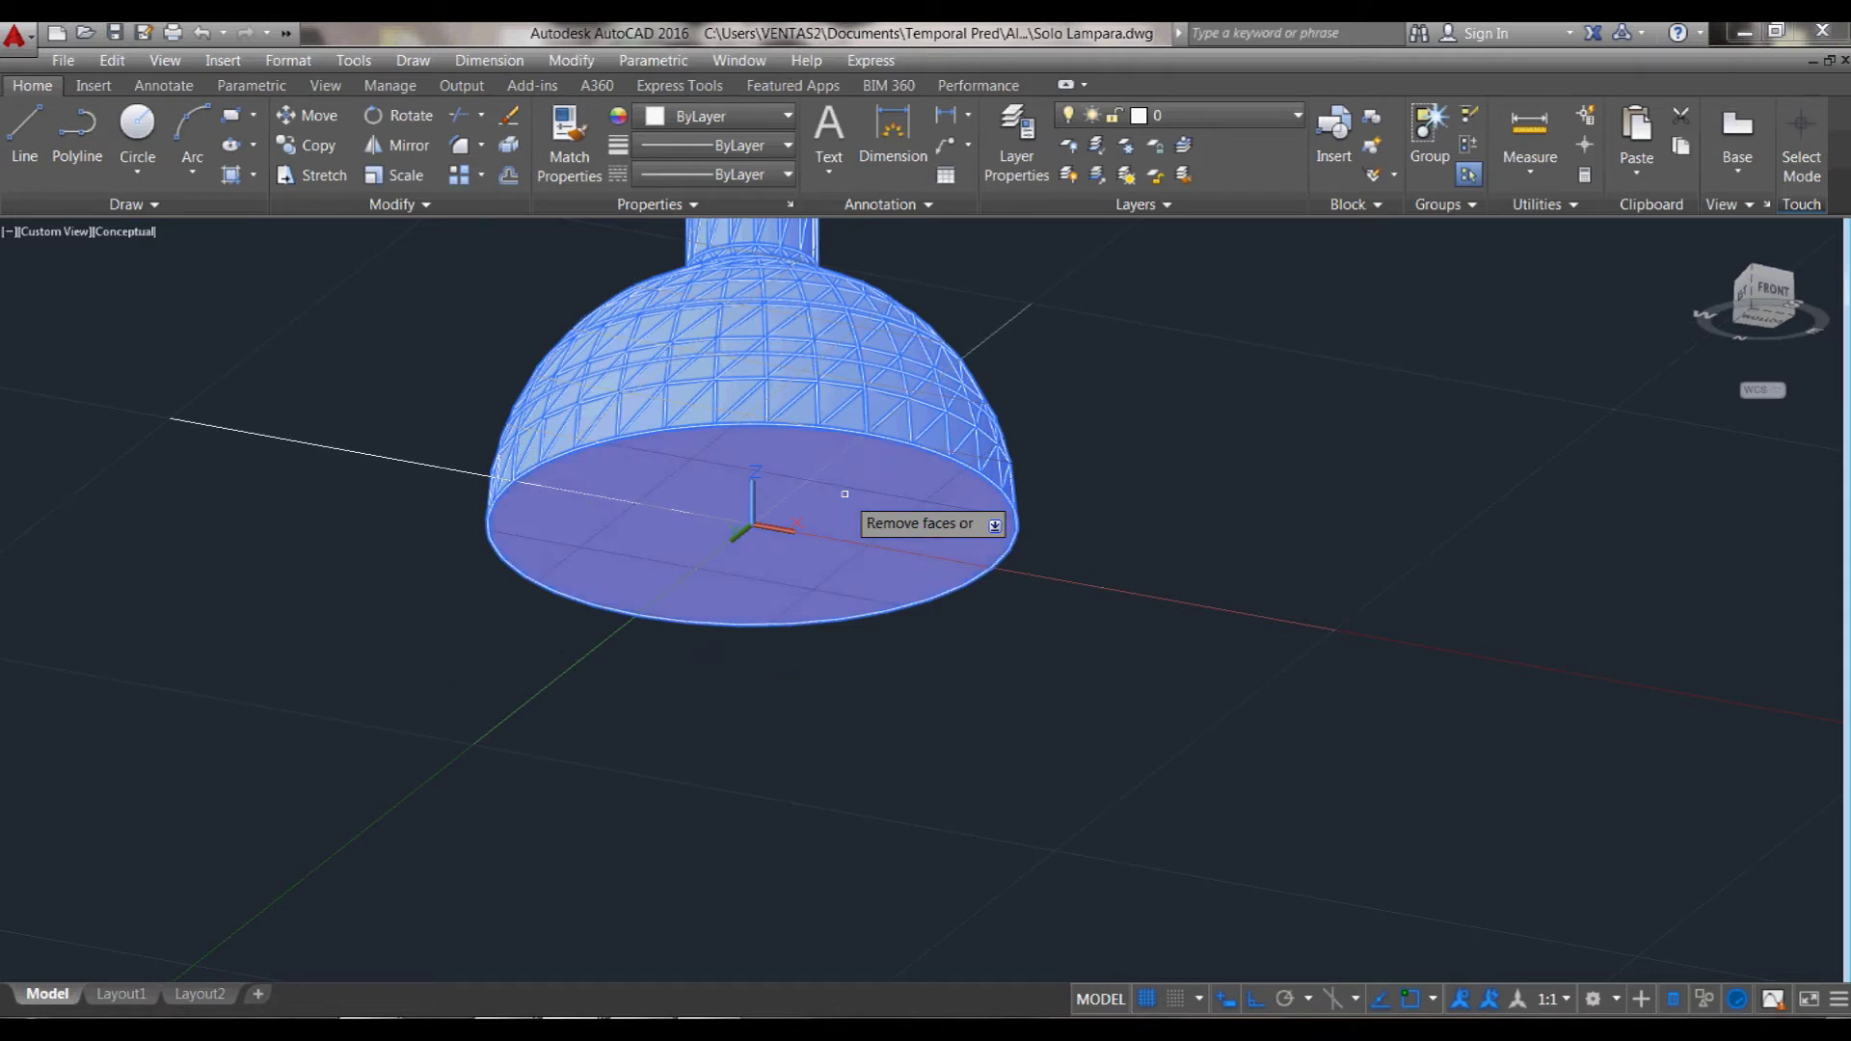
pyautogui.press('Return')
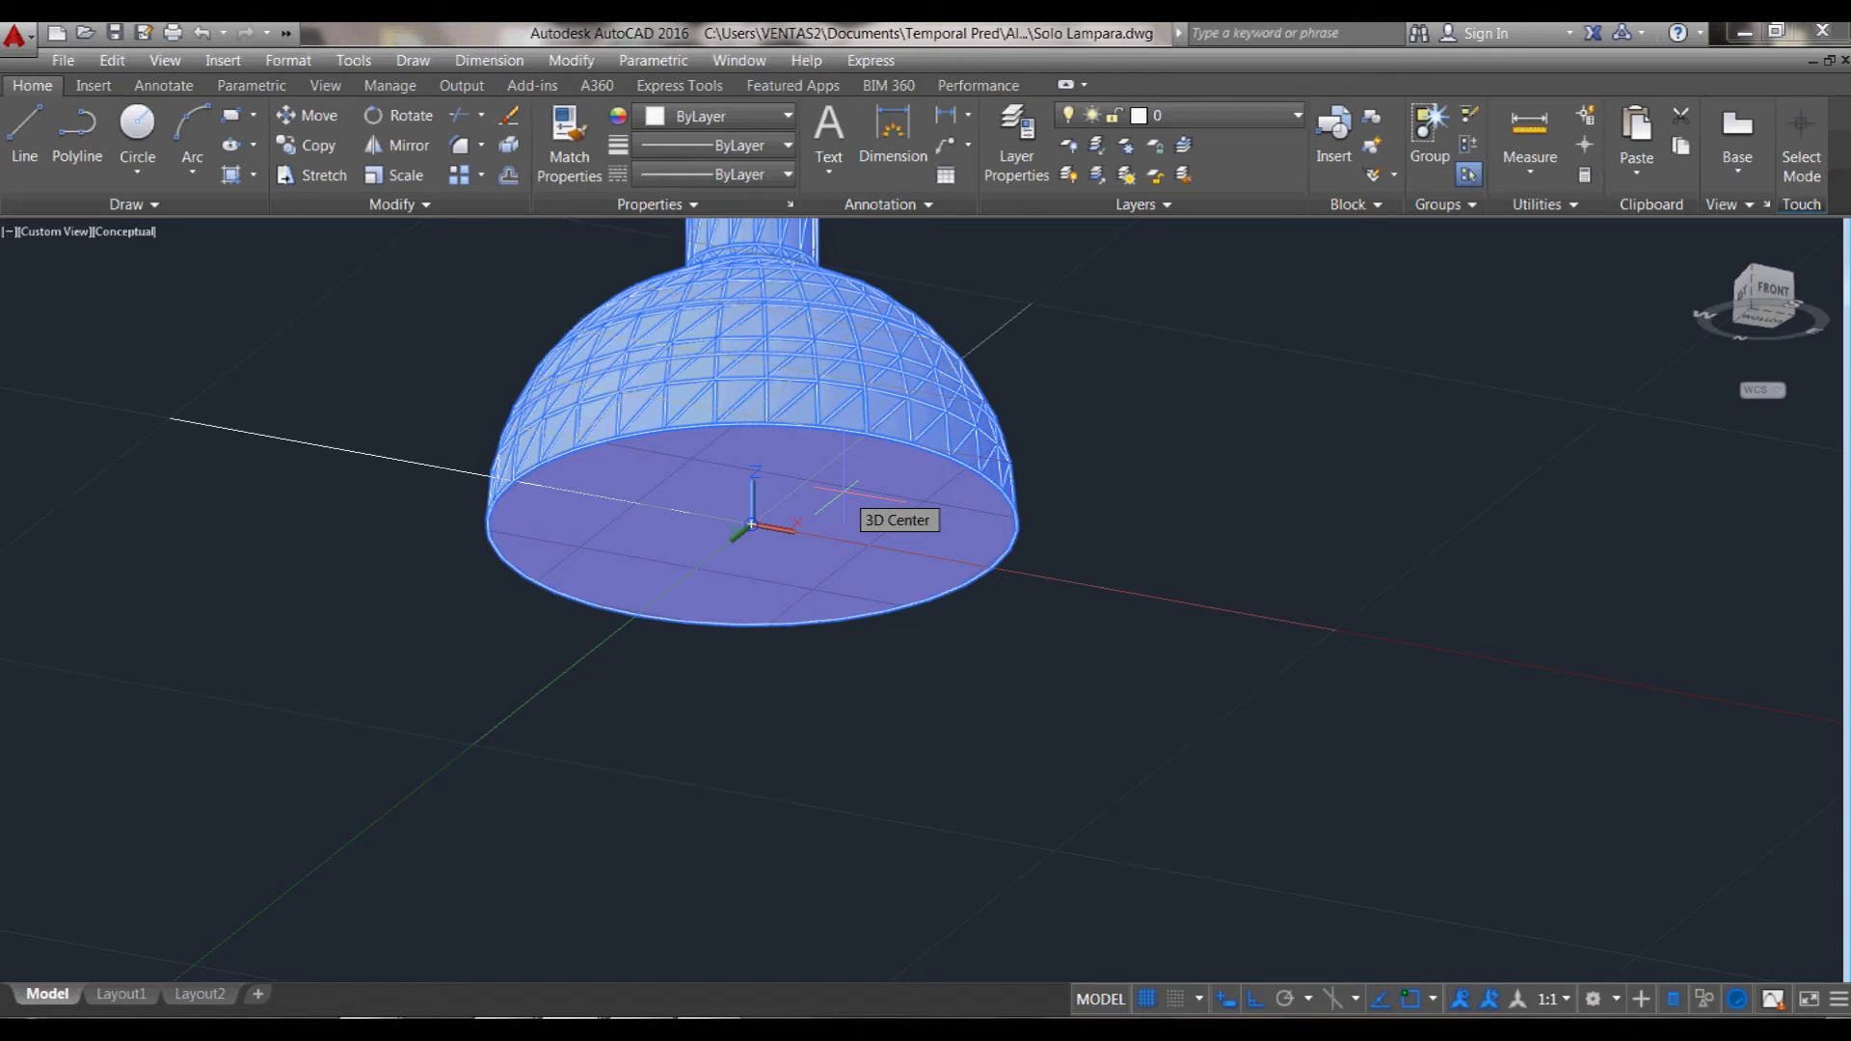
pyautogui.write('1')
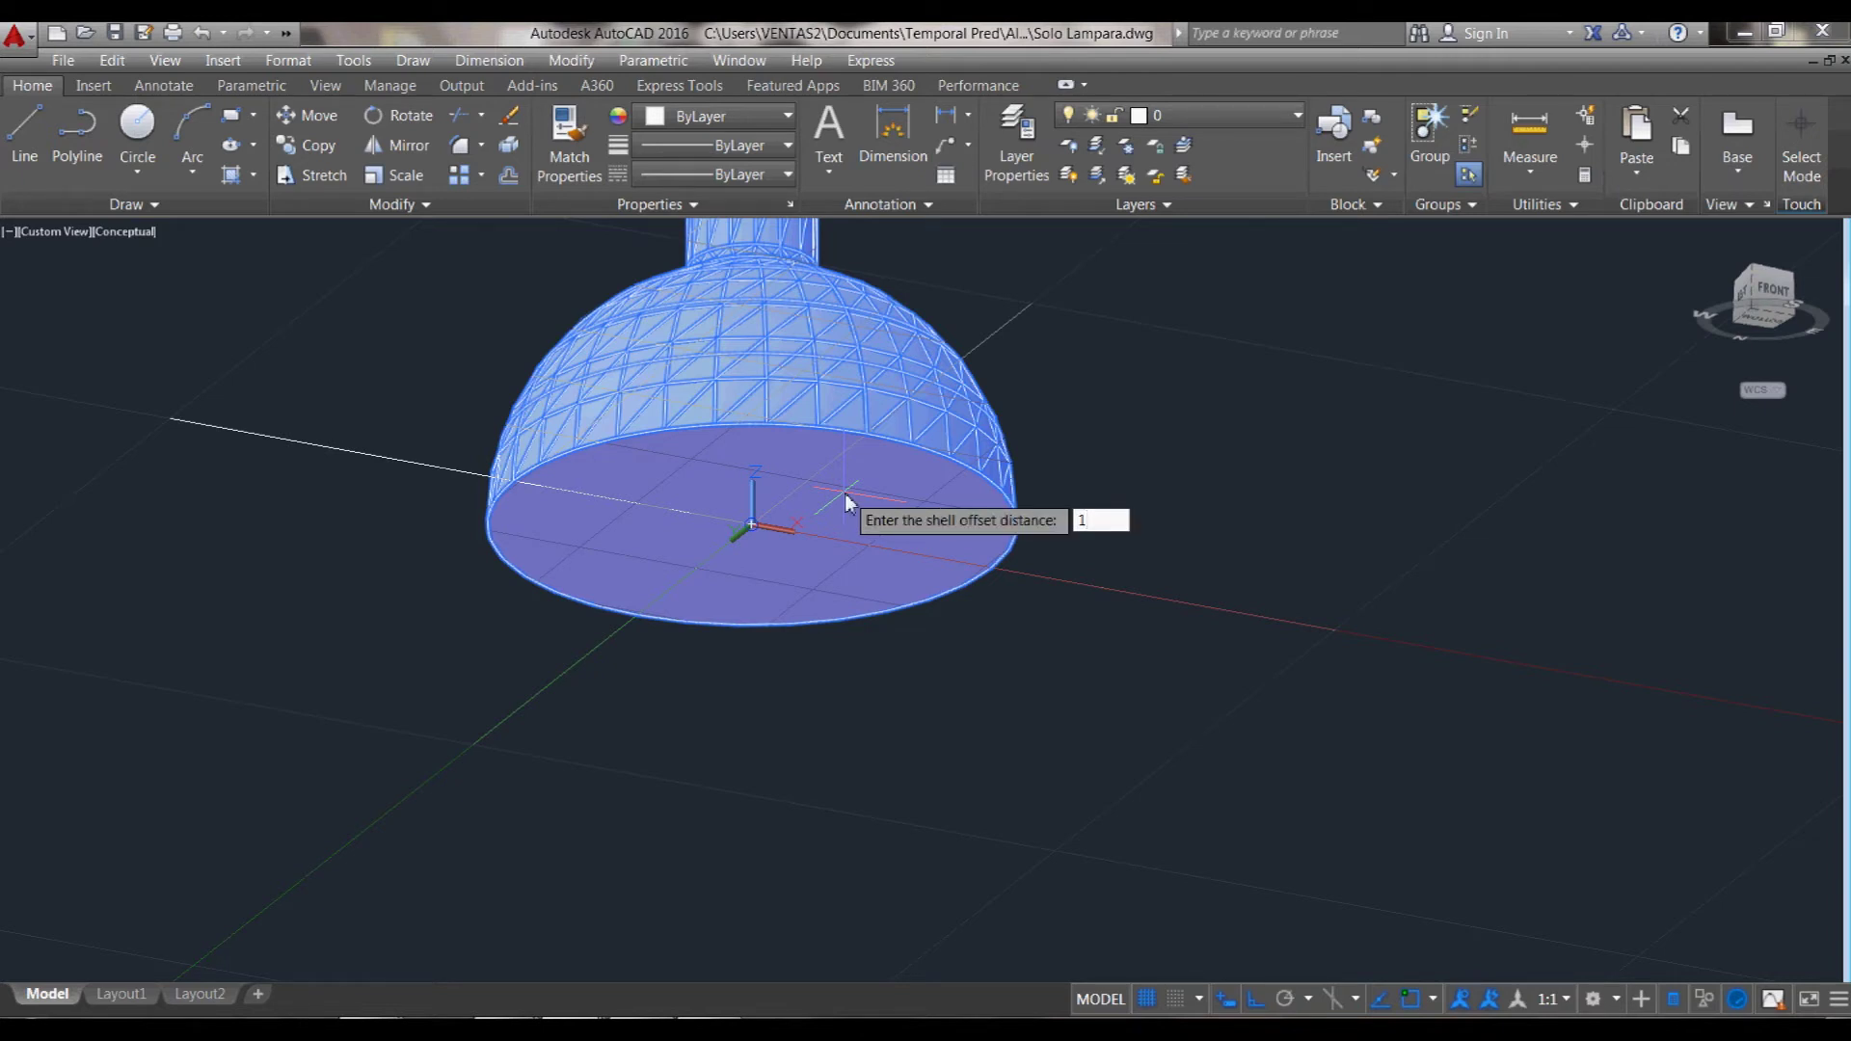
pyautogui.press('Return')
pyautogui.press('Escape')
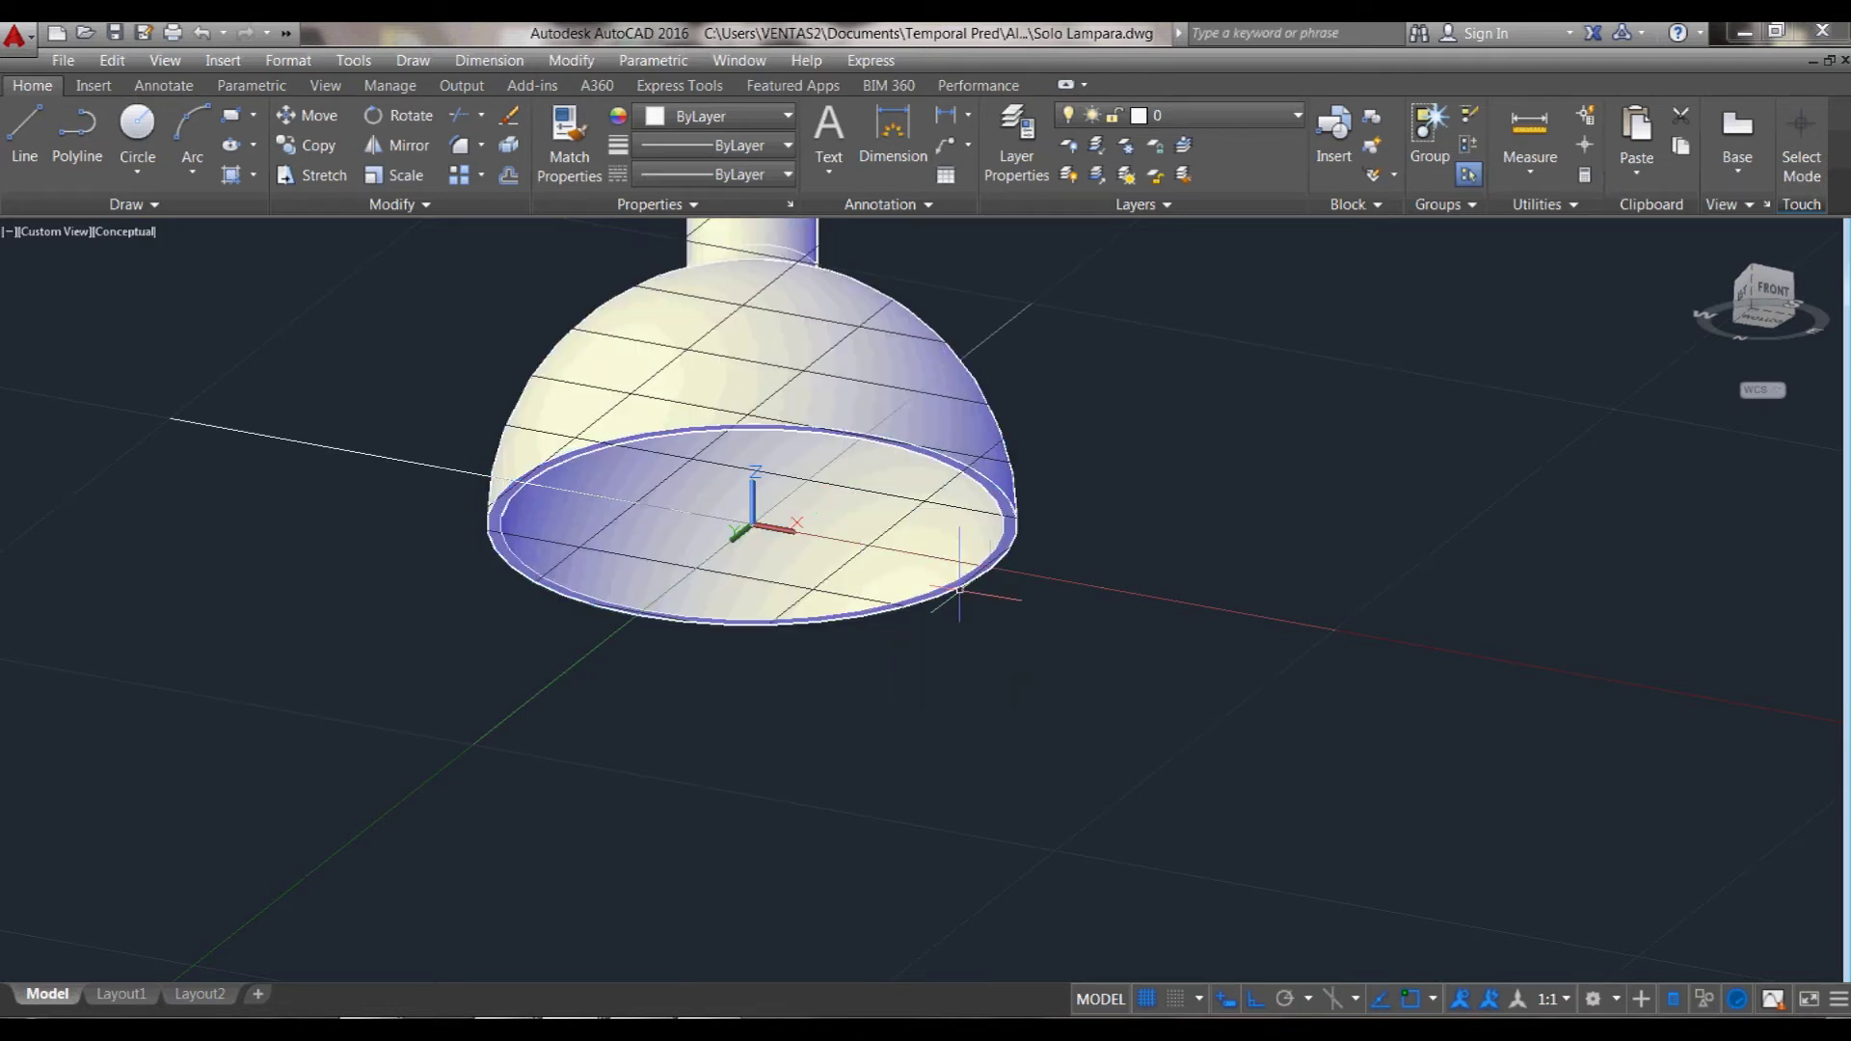
# - Orbit around the hollowed right shade to inspect it
pyautogui.write('dd')
pyautogui.press('Return')
pyautogui.moveTo(963, 628)
pyautogui.mouseDown()
pyautogui.moveTo(942, 488)
pyautogui.moveTo(905, 558)
pyautogui.moveTo(935, 638)
pyautogui.mouseUp()
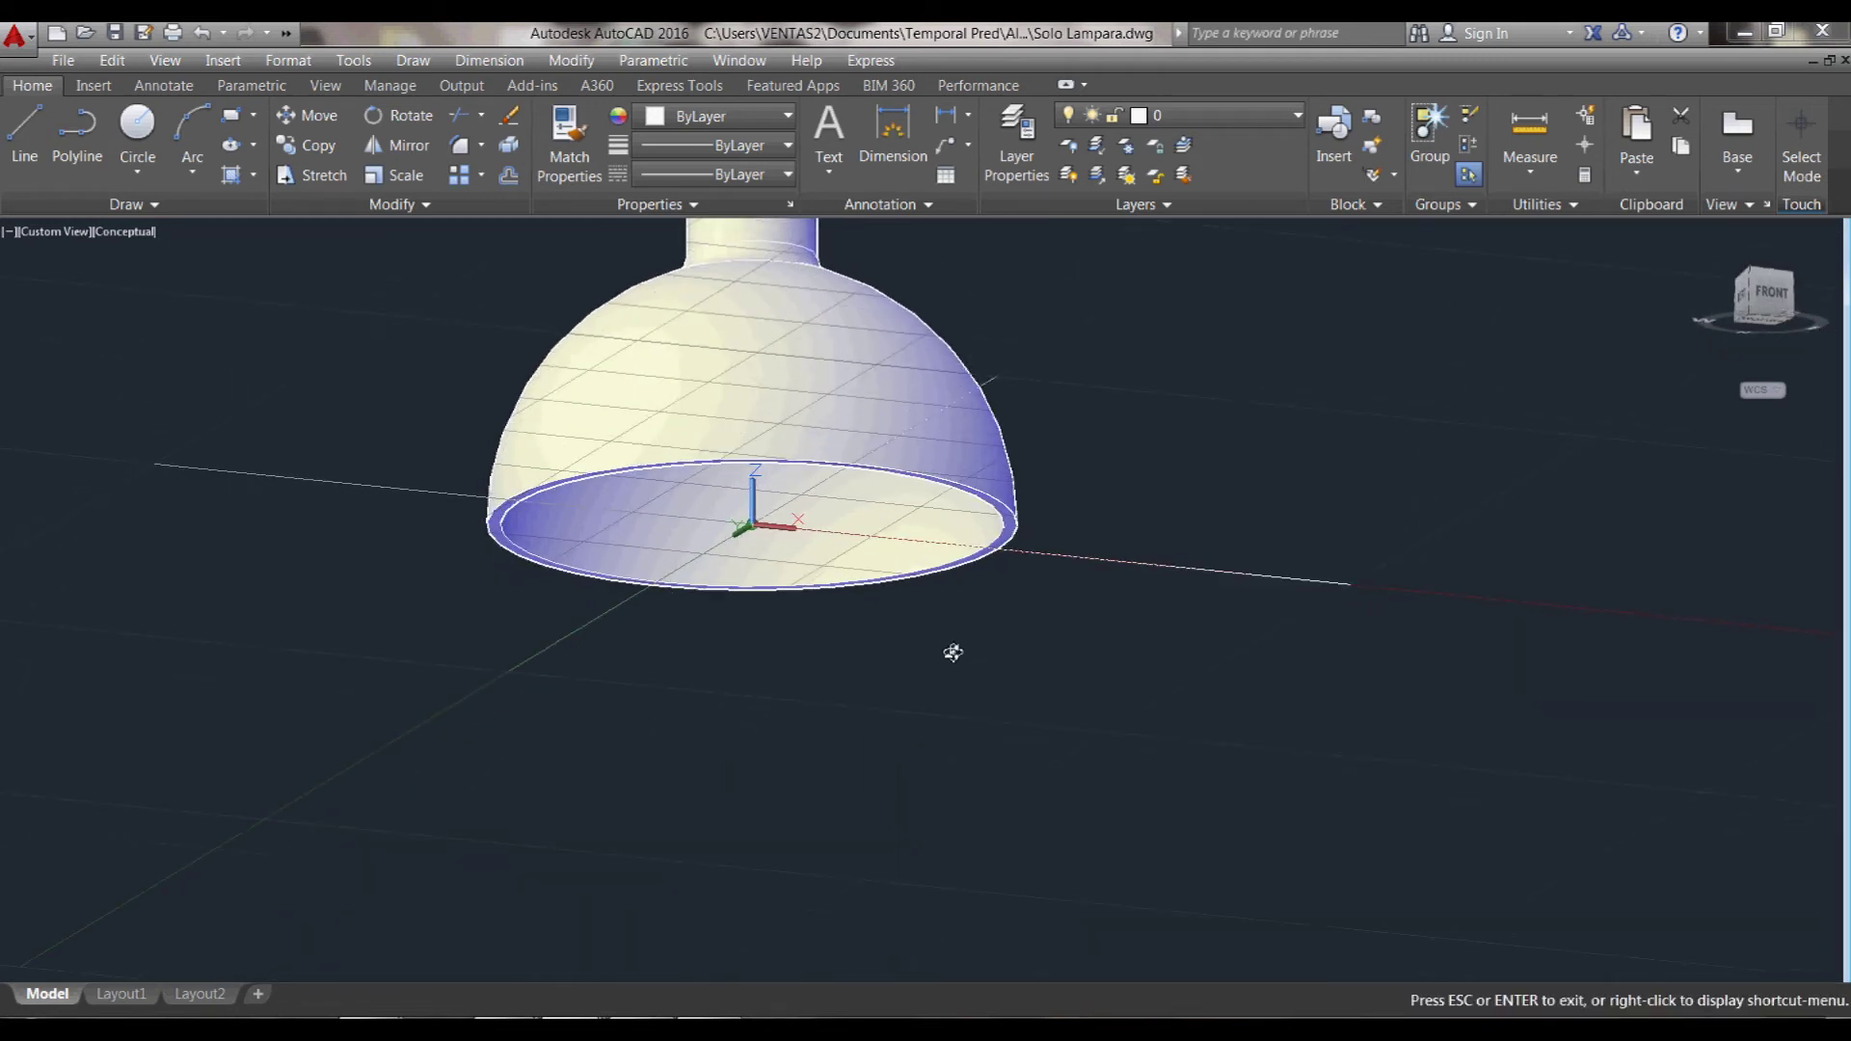
pyautogui.scroll(-3, 1350, 649)
pyautogui.scroll(-2, 1351, 649)
pyautogui.scroll(1, 762, 675)
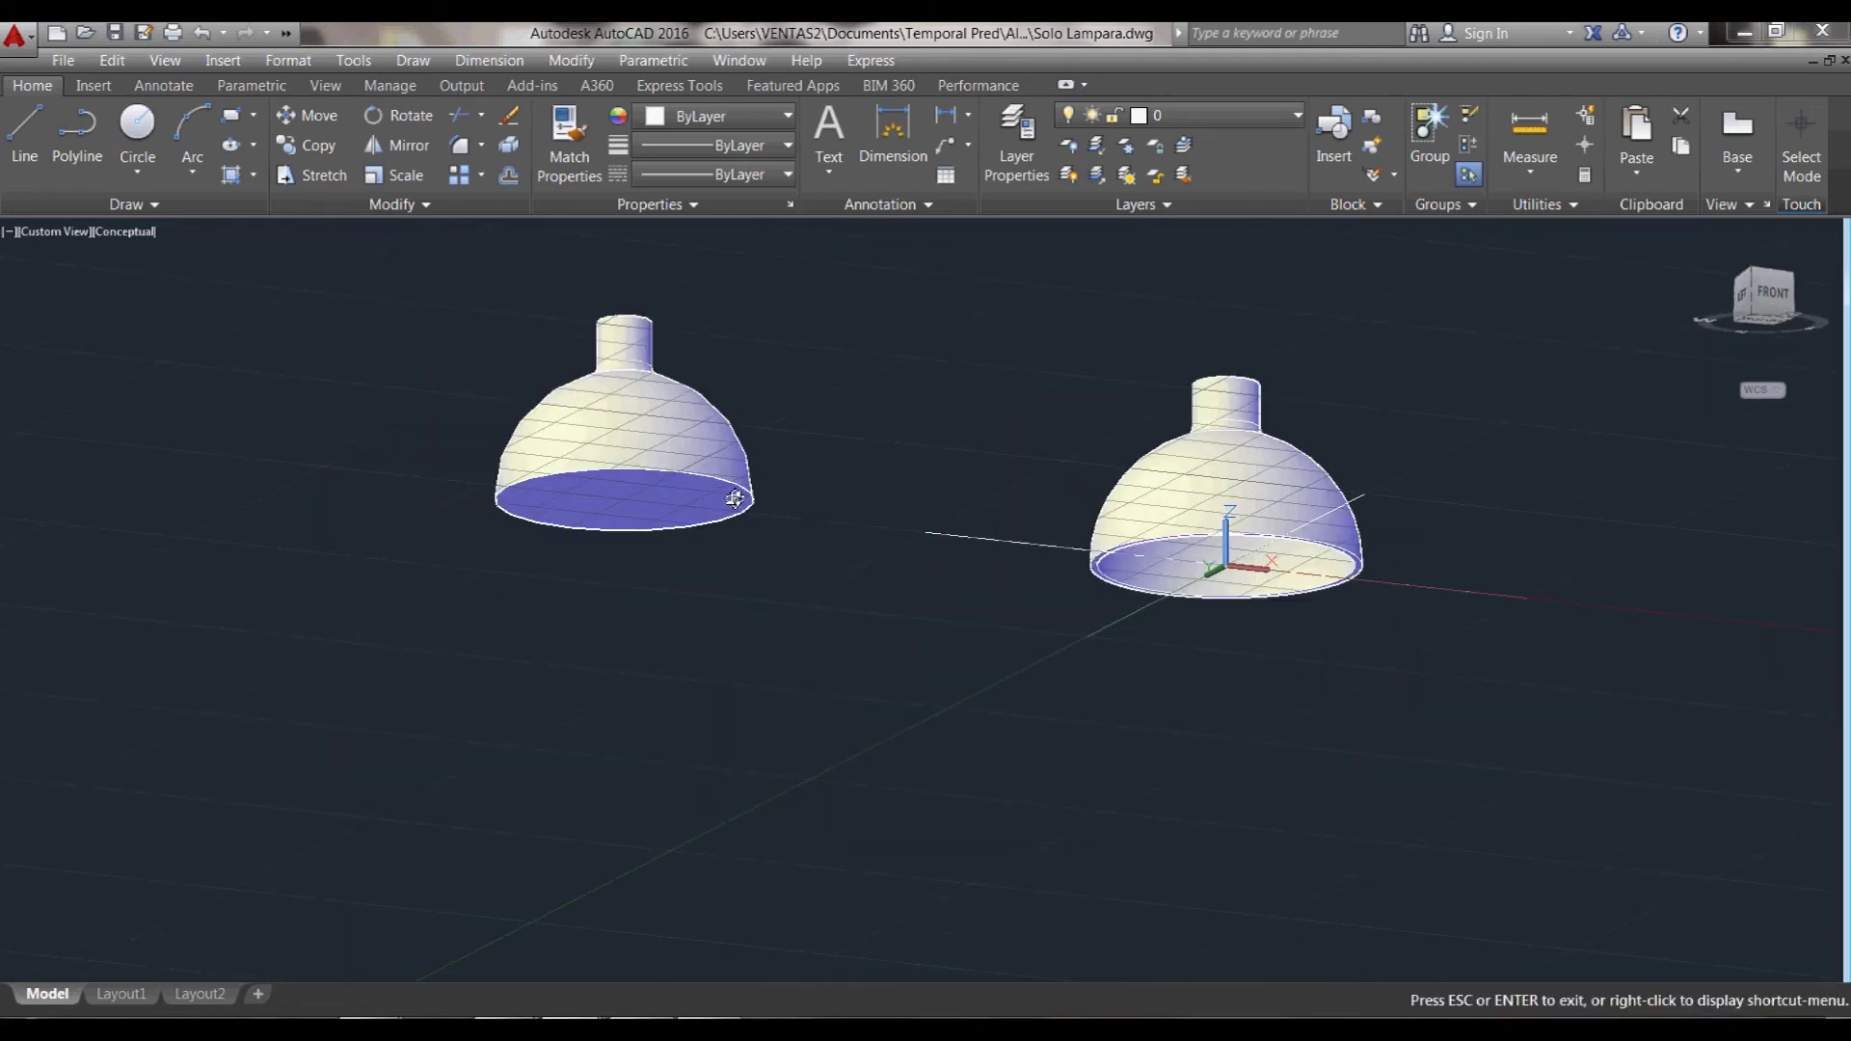
pyautogui.scroll(2, 736, 501)
pyautogui.press('Escape')
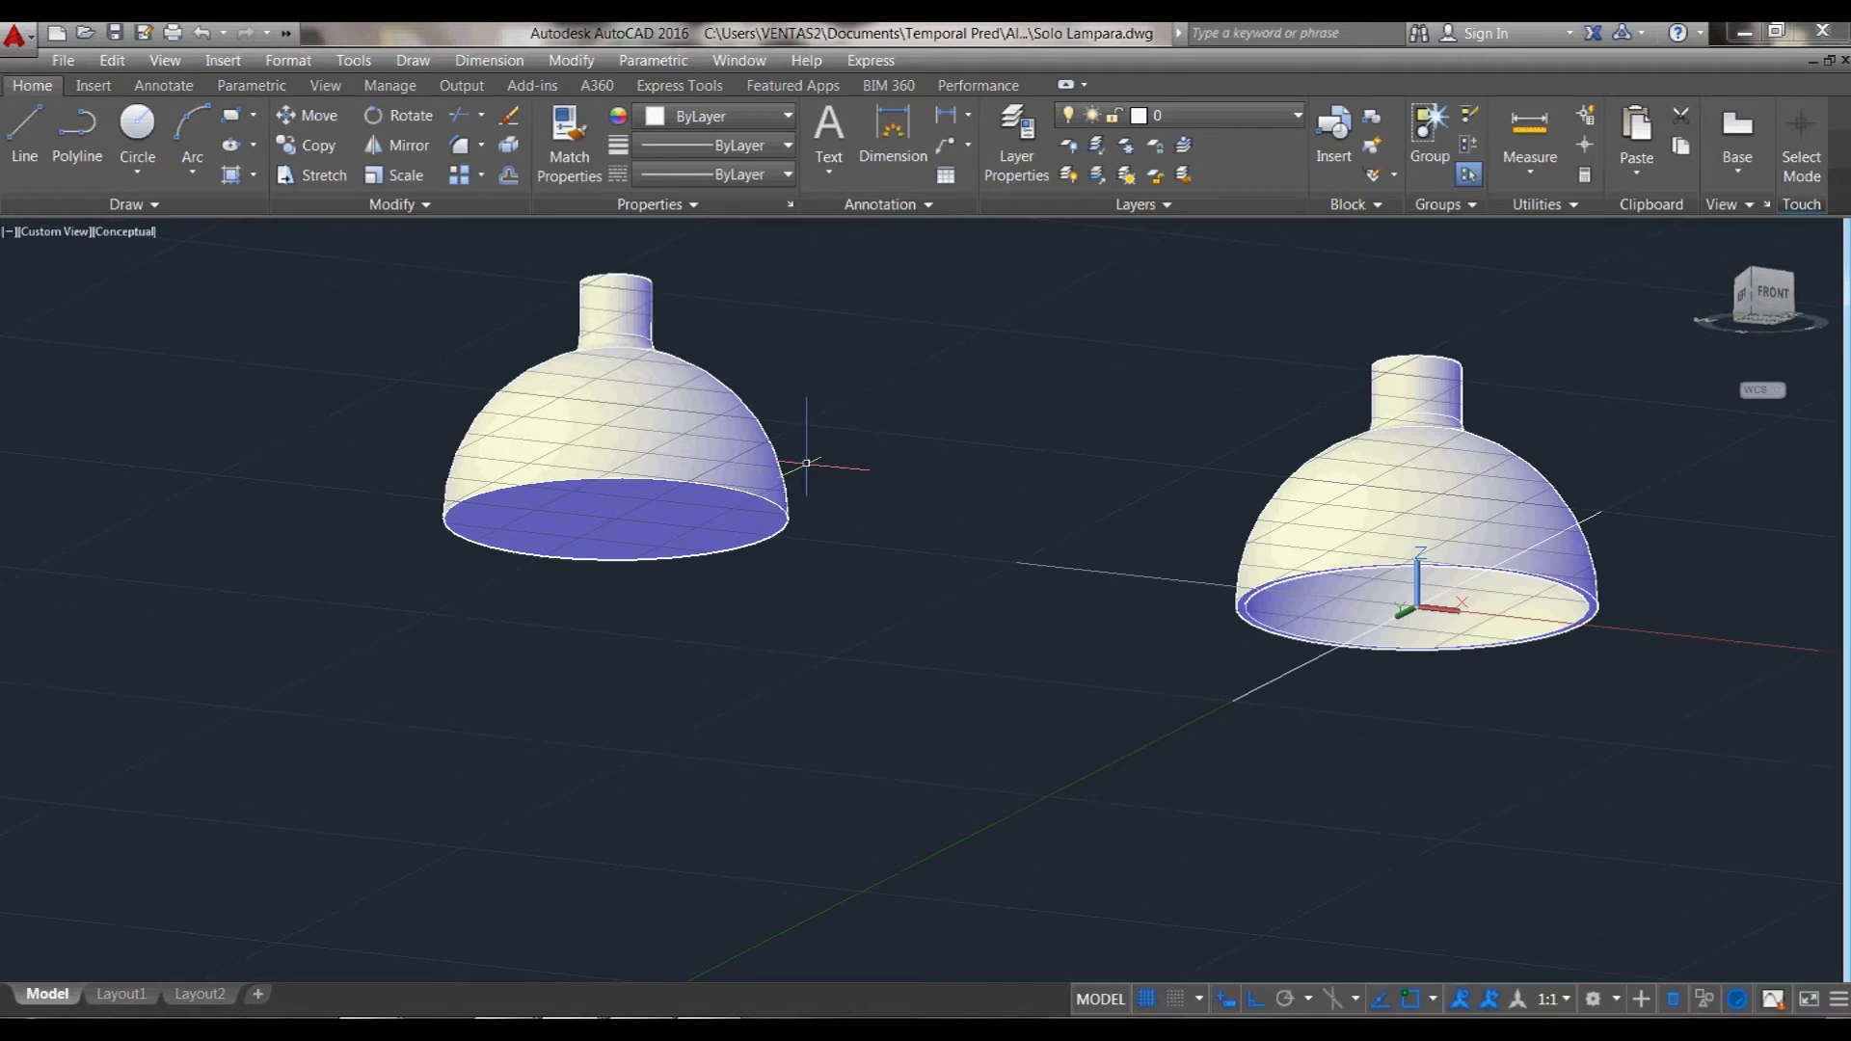
# - Shell the left lamp shade to 1-unit thickness, removing its bottom face
pyautogui.click(570, 60)
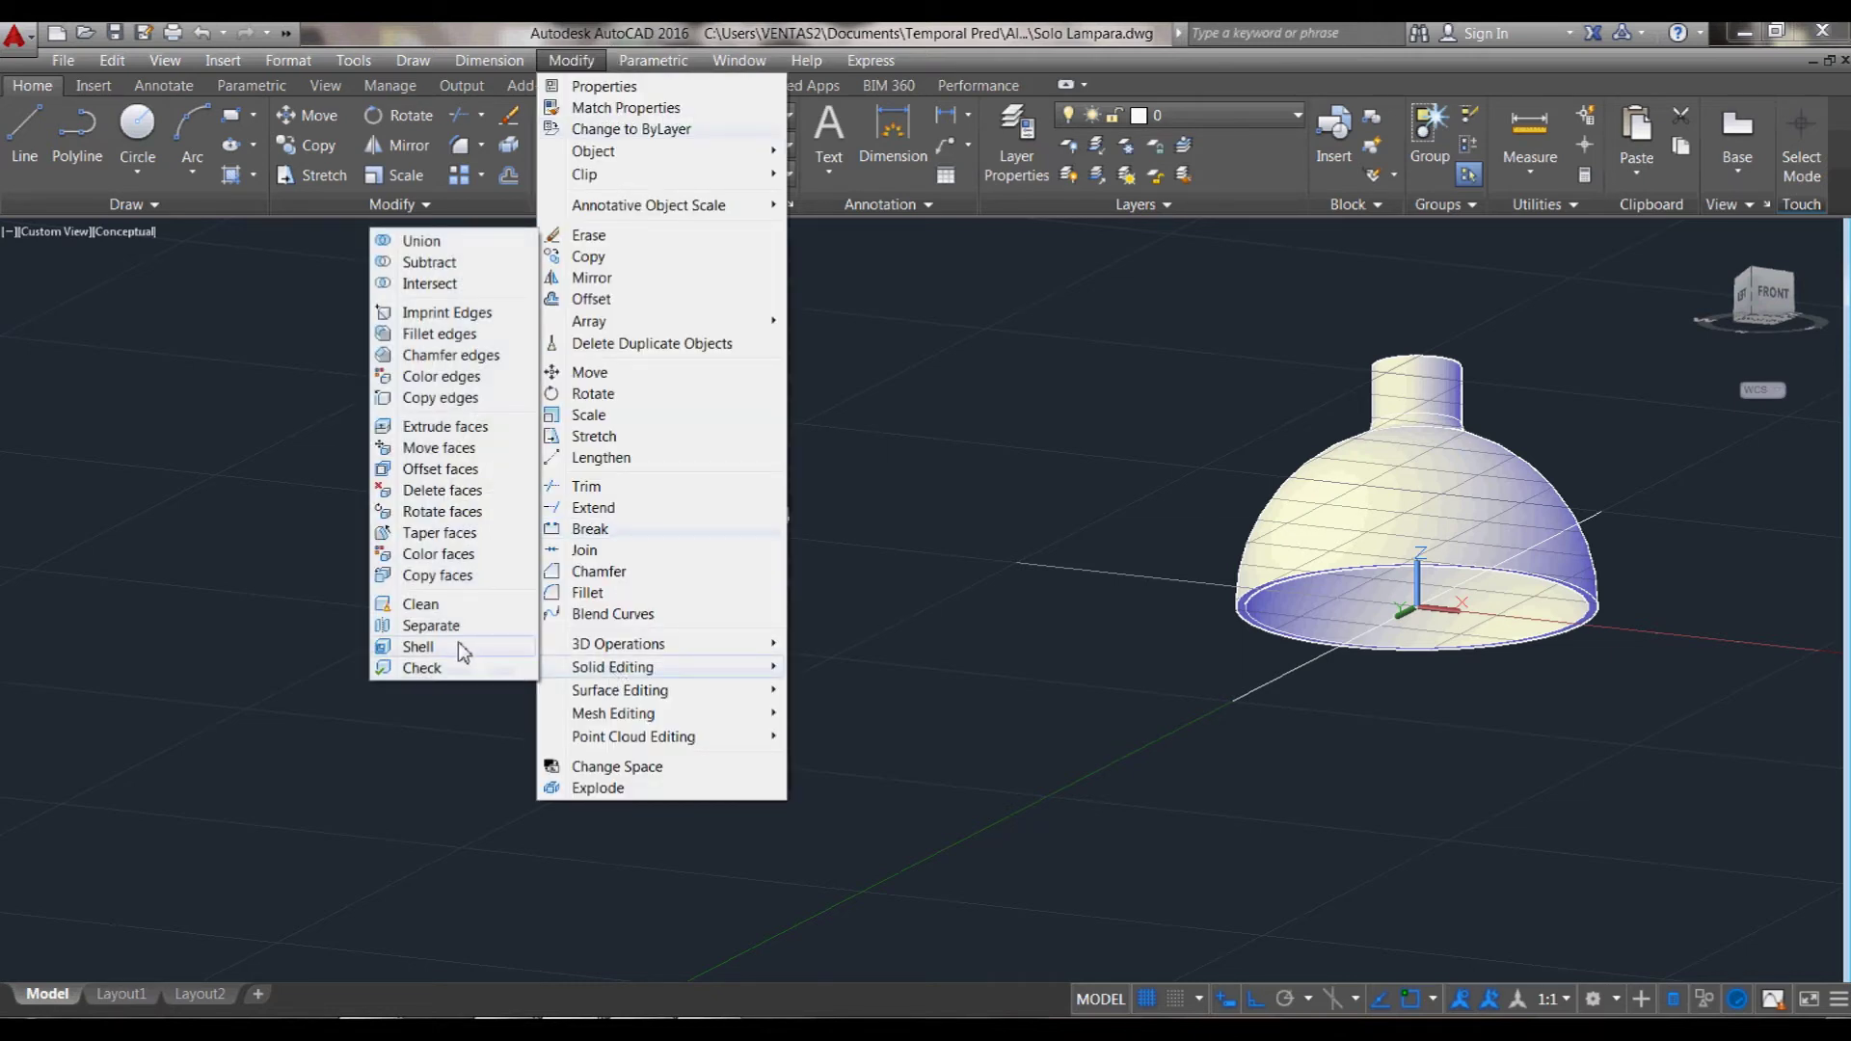
pyautogui.click(459, 642)
pyautogui.click(721, 482)
pyautogui.click(697, 522)
pyautogui.press('Return')
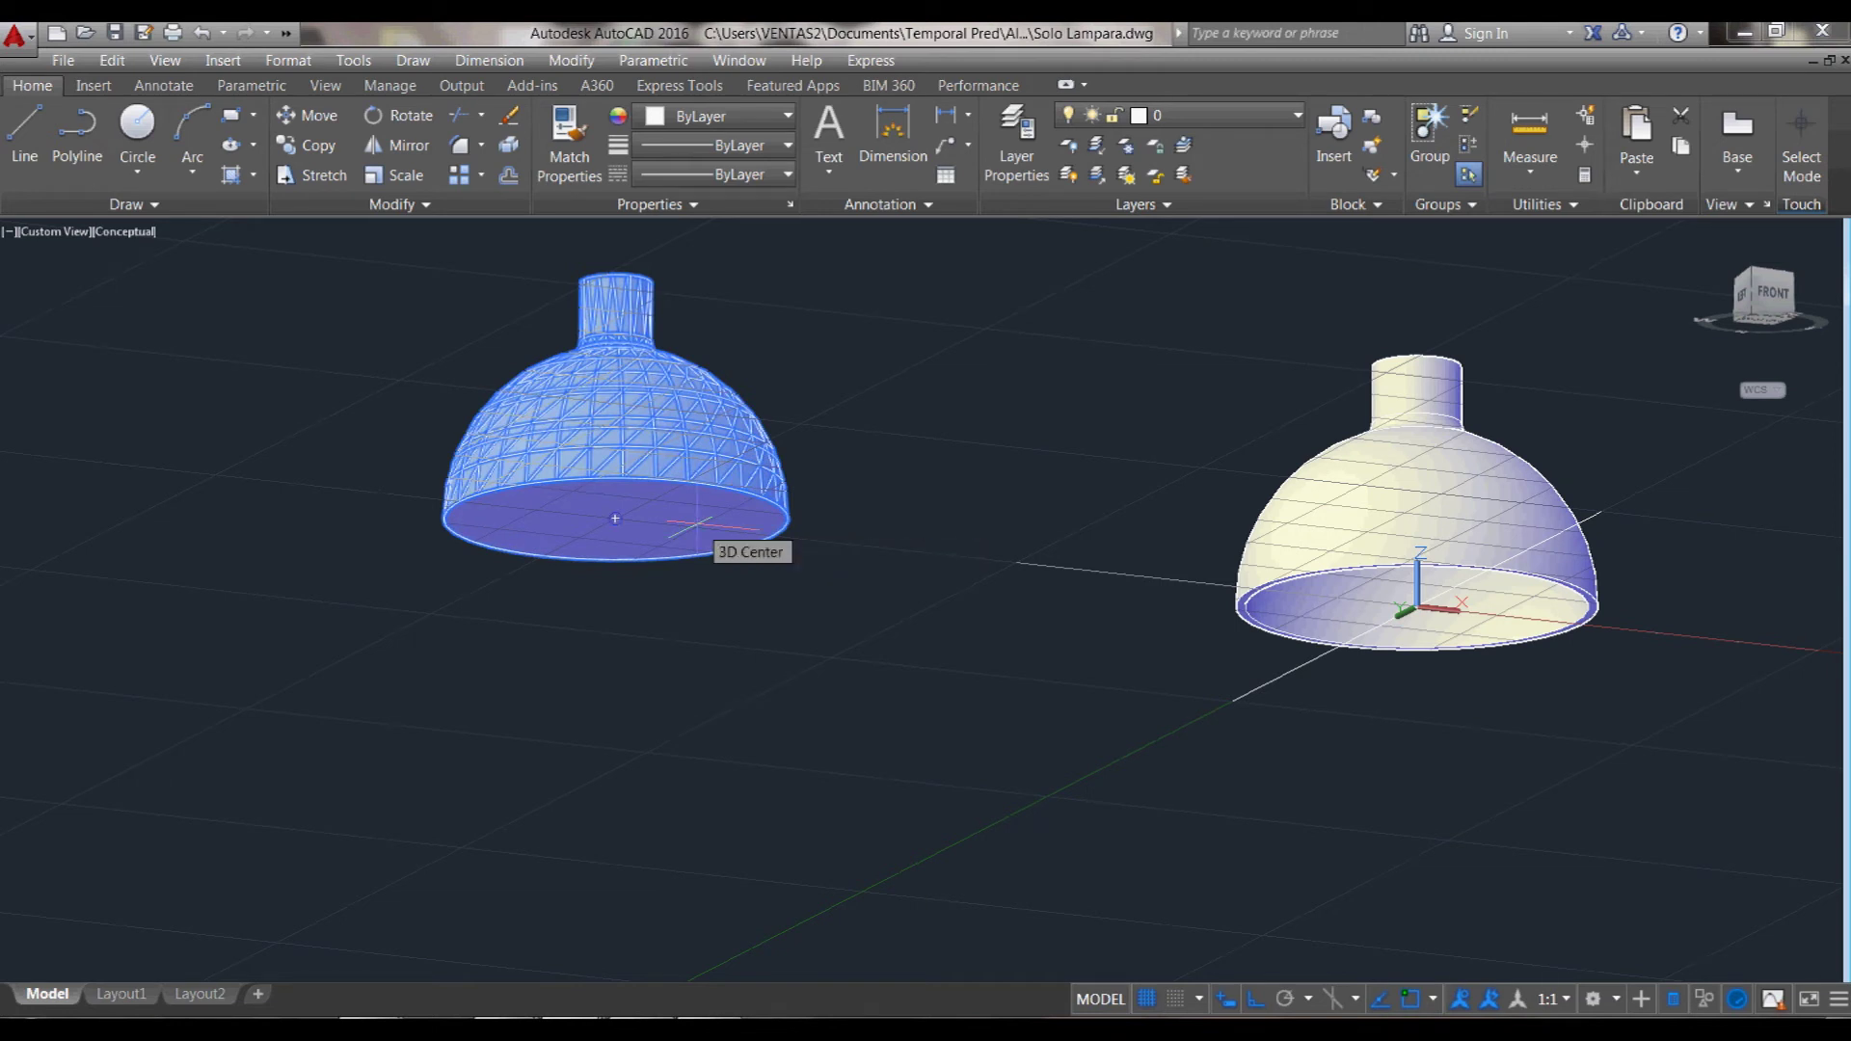
pyautogui.write('1')
pyautogui.press('Return')
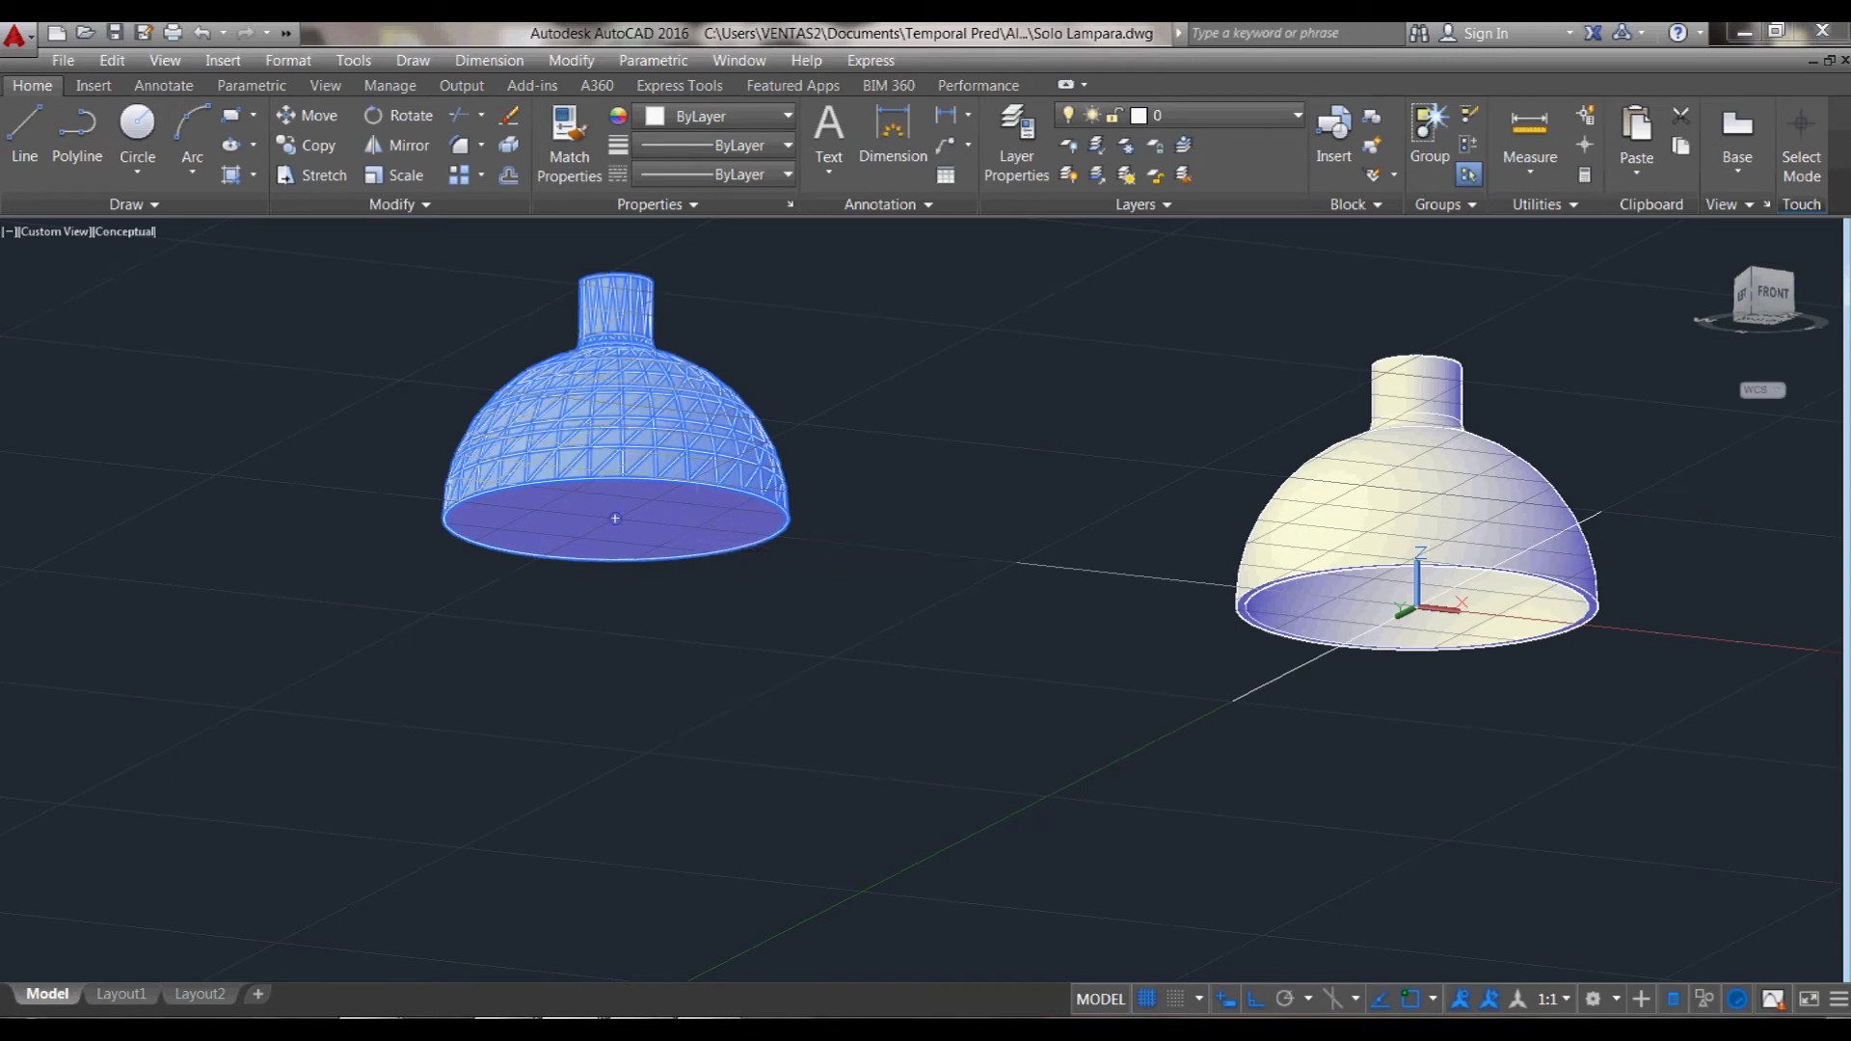
pyautogui.press('Escape')
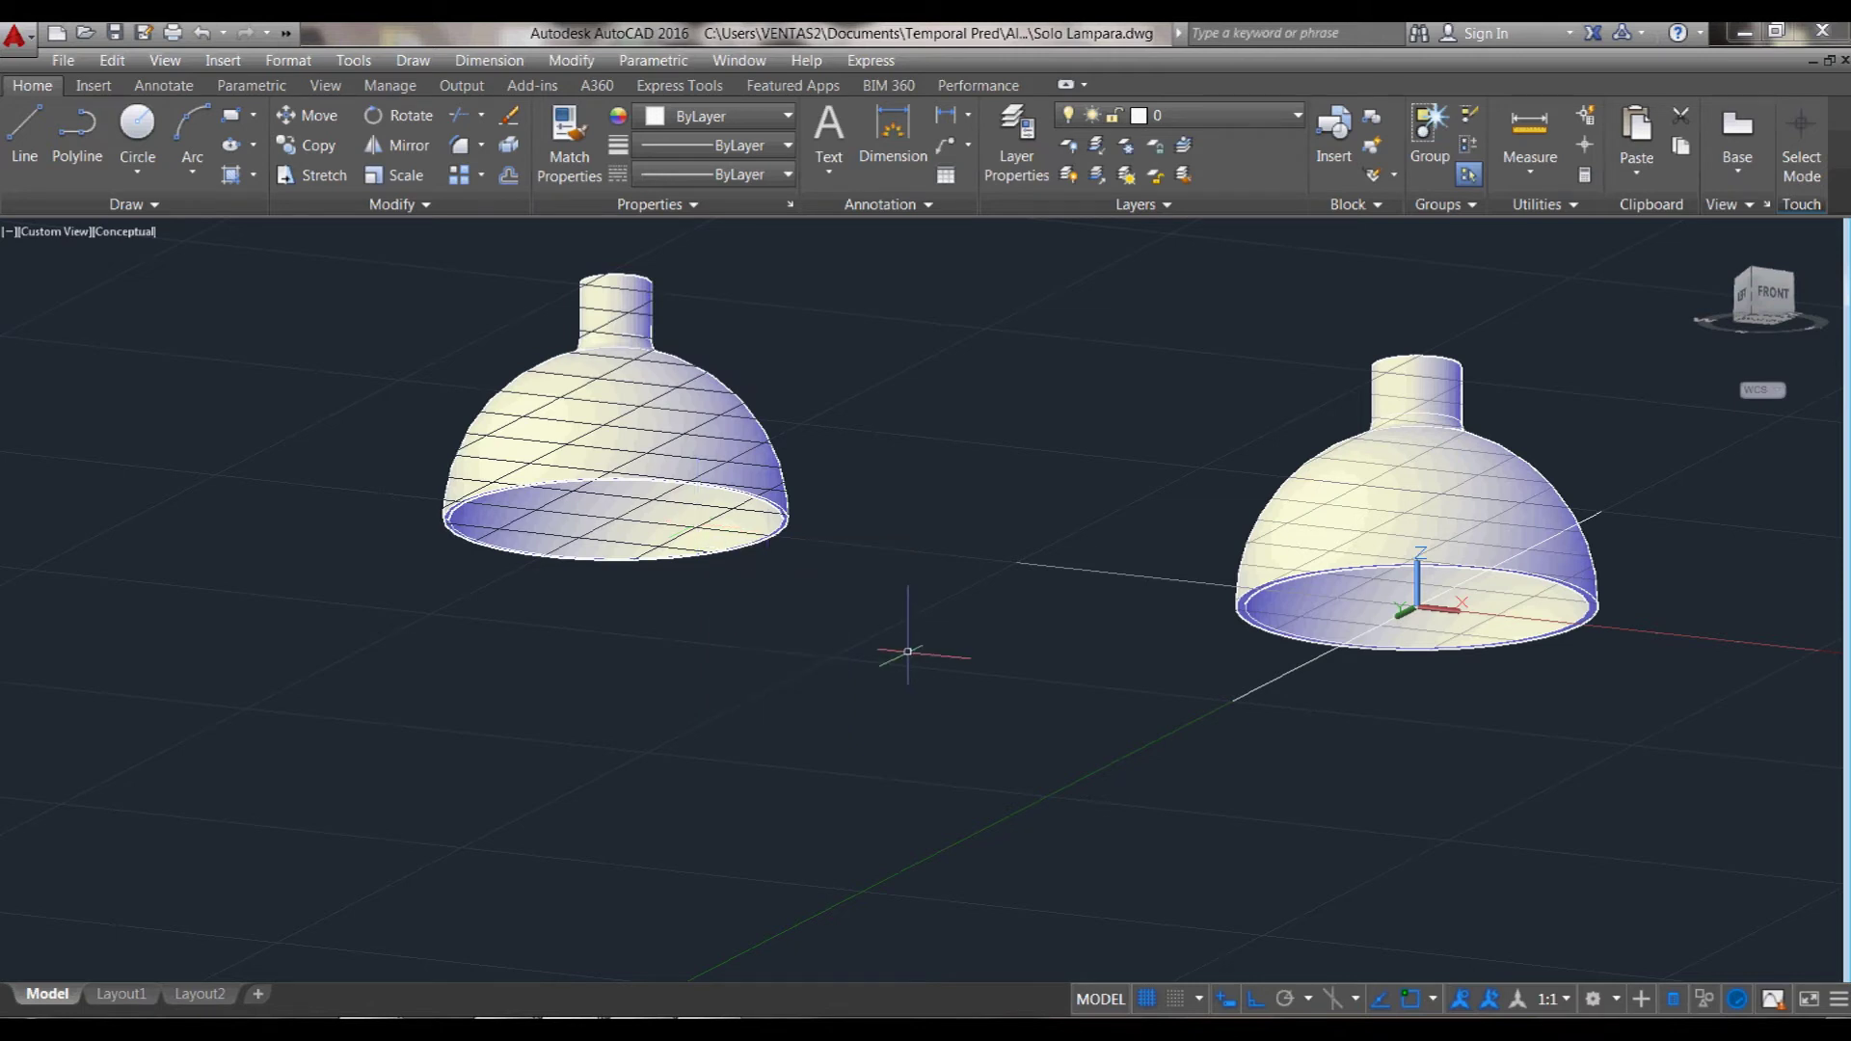
pyautogui.write('vs')
# - Switch the display to 2D Wireframe and bring up the View Manager
pyautogui.press('Return')
pyautogui.write('2')
pyautogui.press('Return')
pyautogui.write('v')
pyautogui.press('Return')
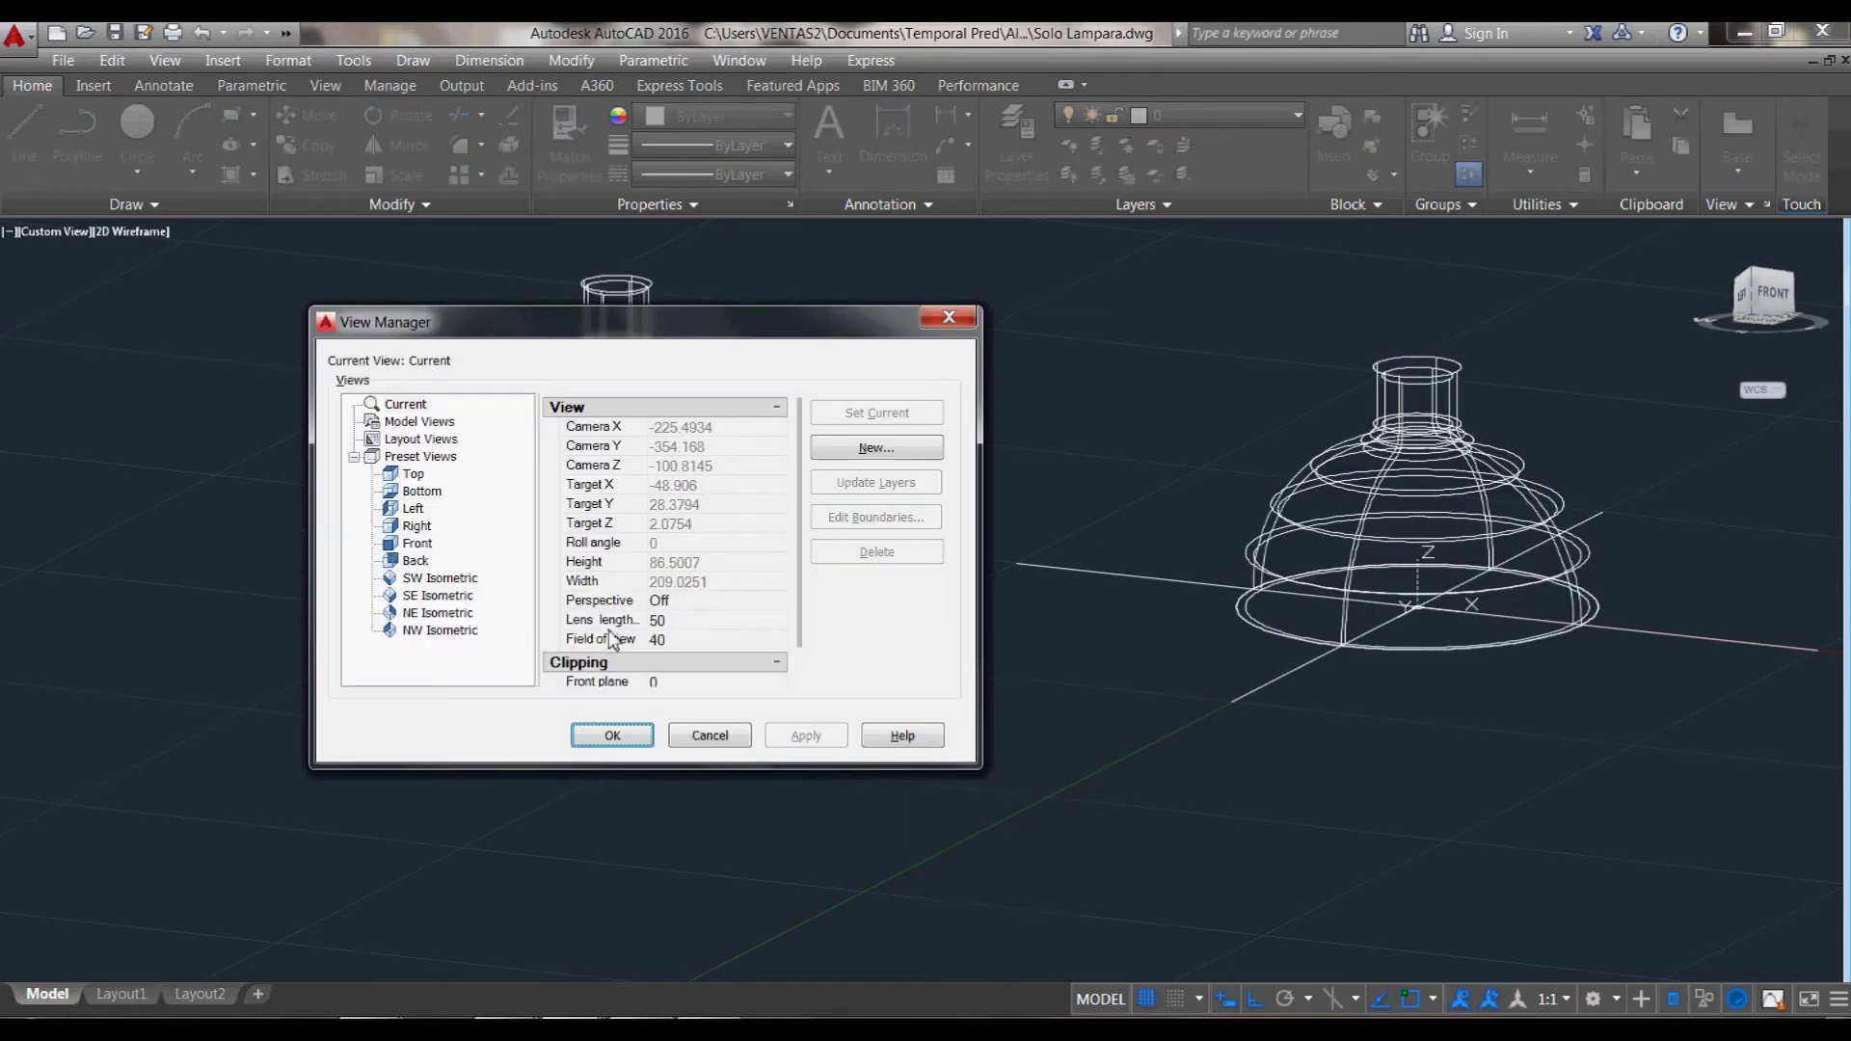
# - Apply the SW Isometric view and put the right lamp shade on layer METAL LAMPARA 1
pyautogui.click(450, 581)
pyautogui.click(613, 736)
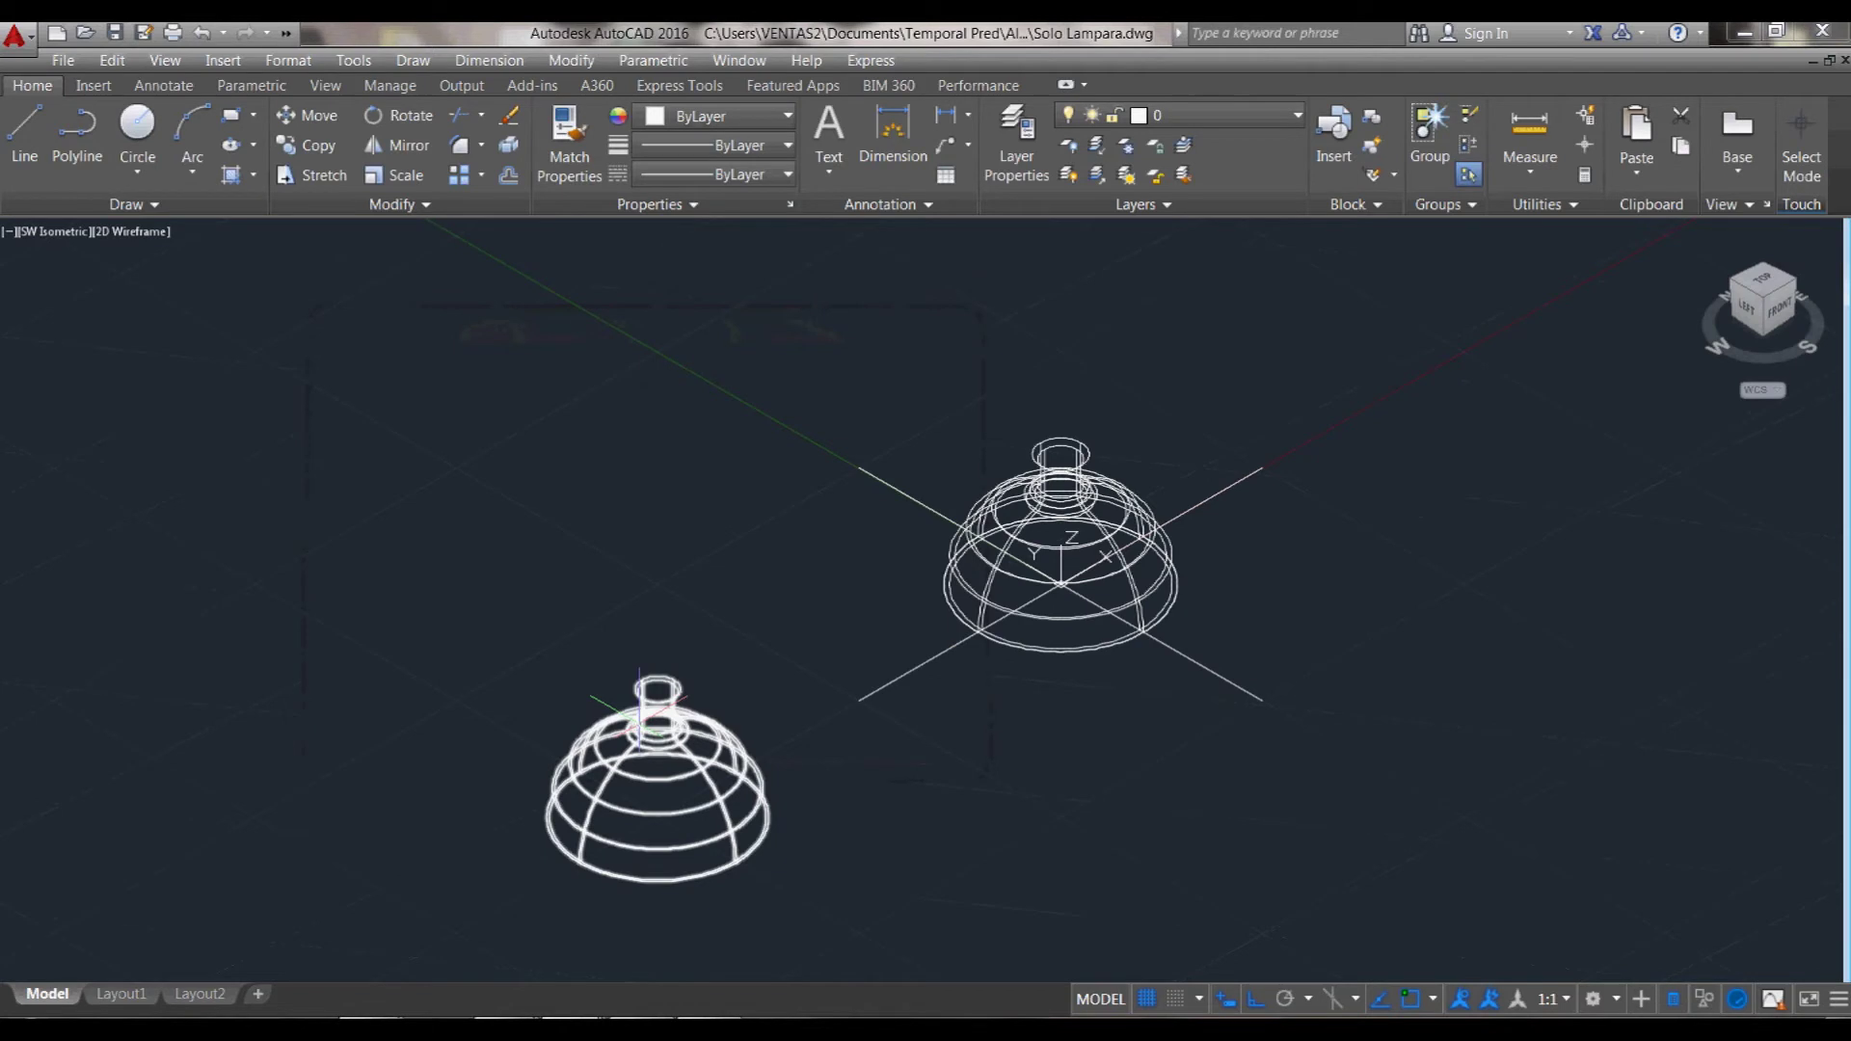
pyautogui.scroll(2, 1292, 529)
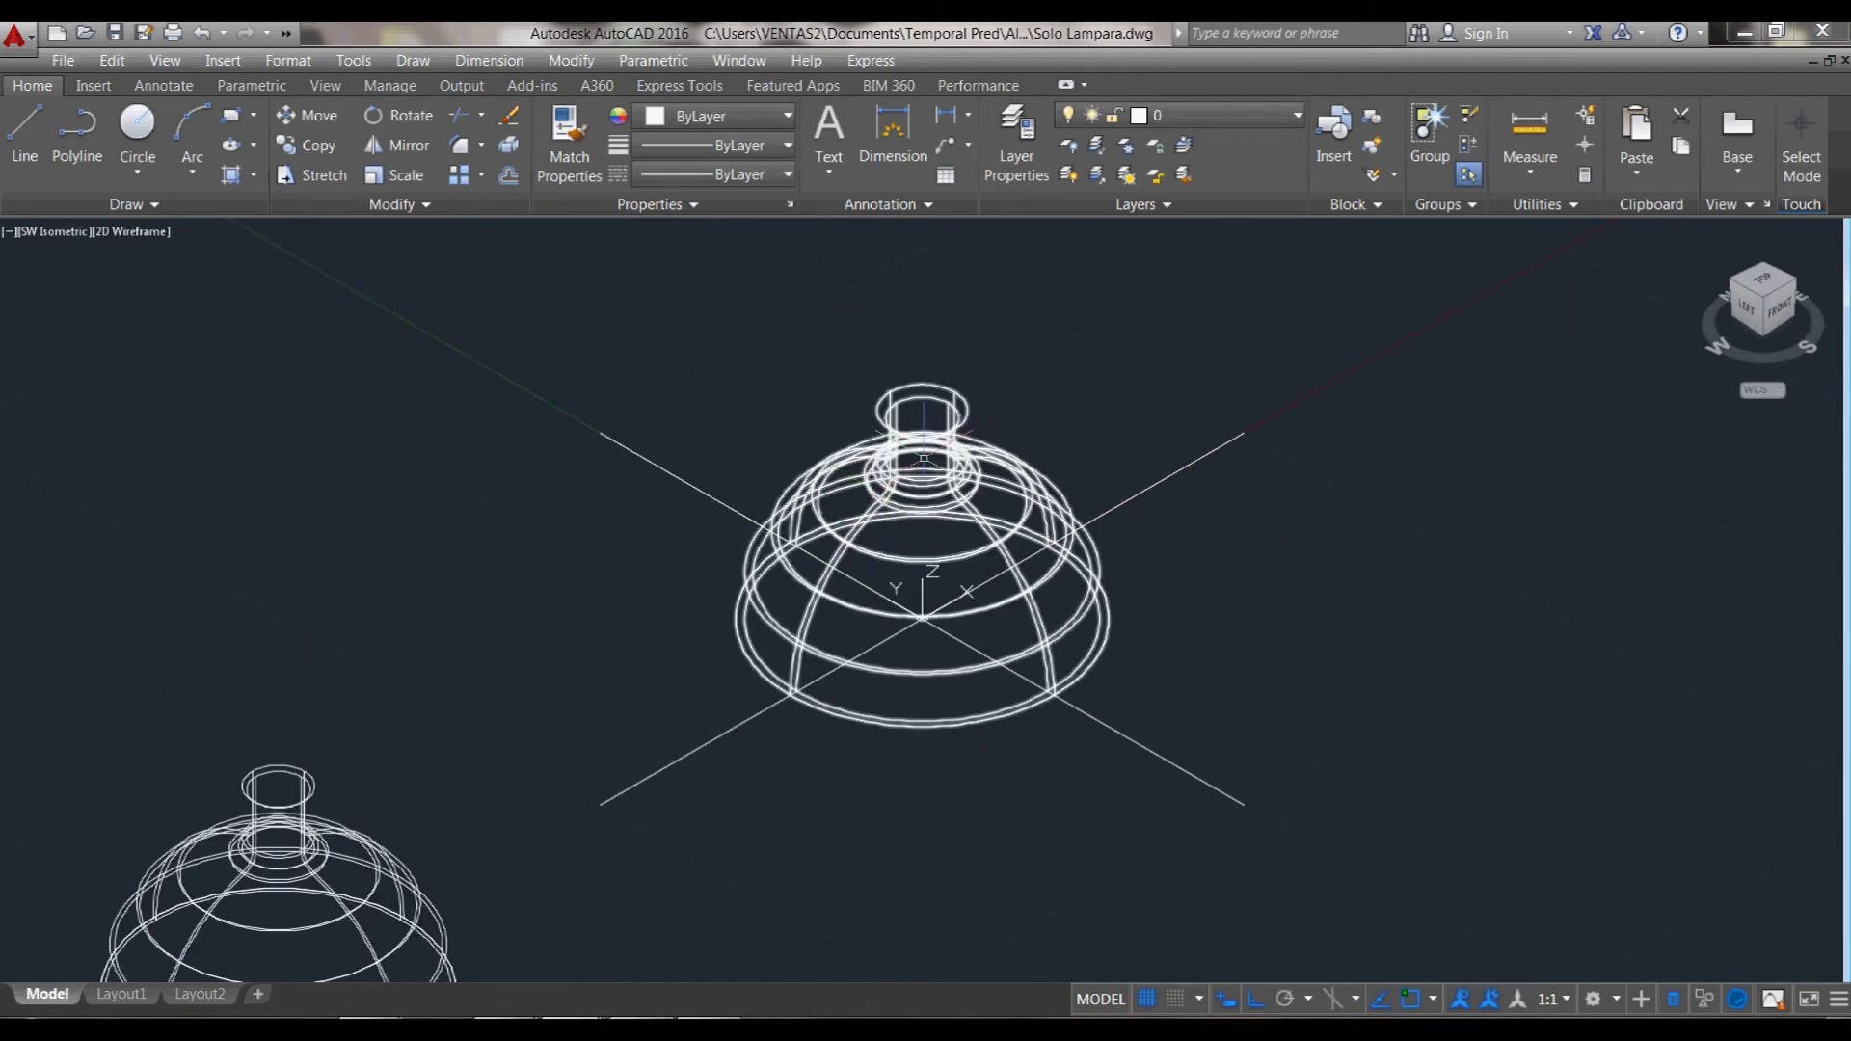
pyautogui.click(945, 436)
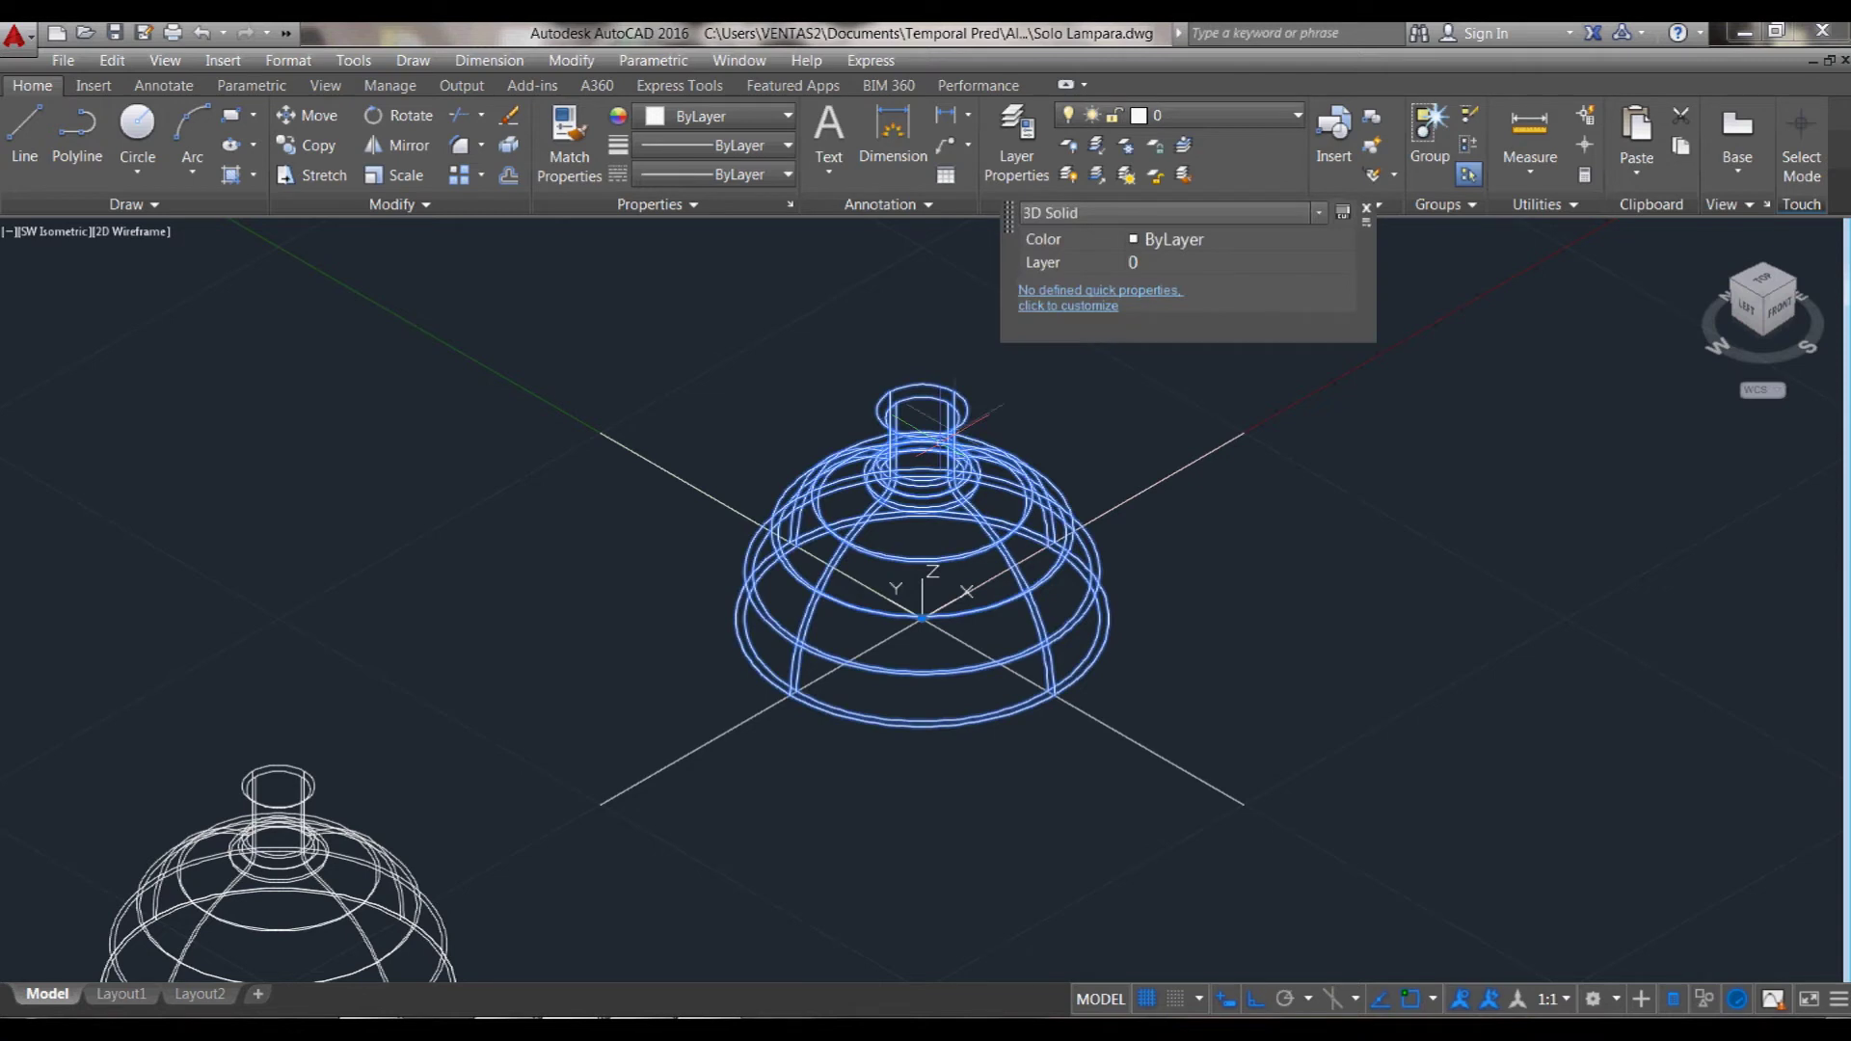
pyautogui.click(1164, 274)
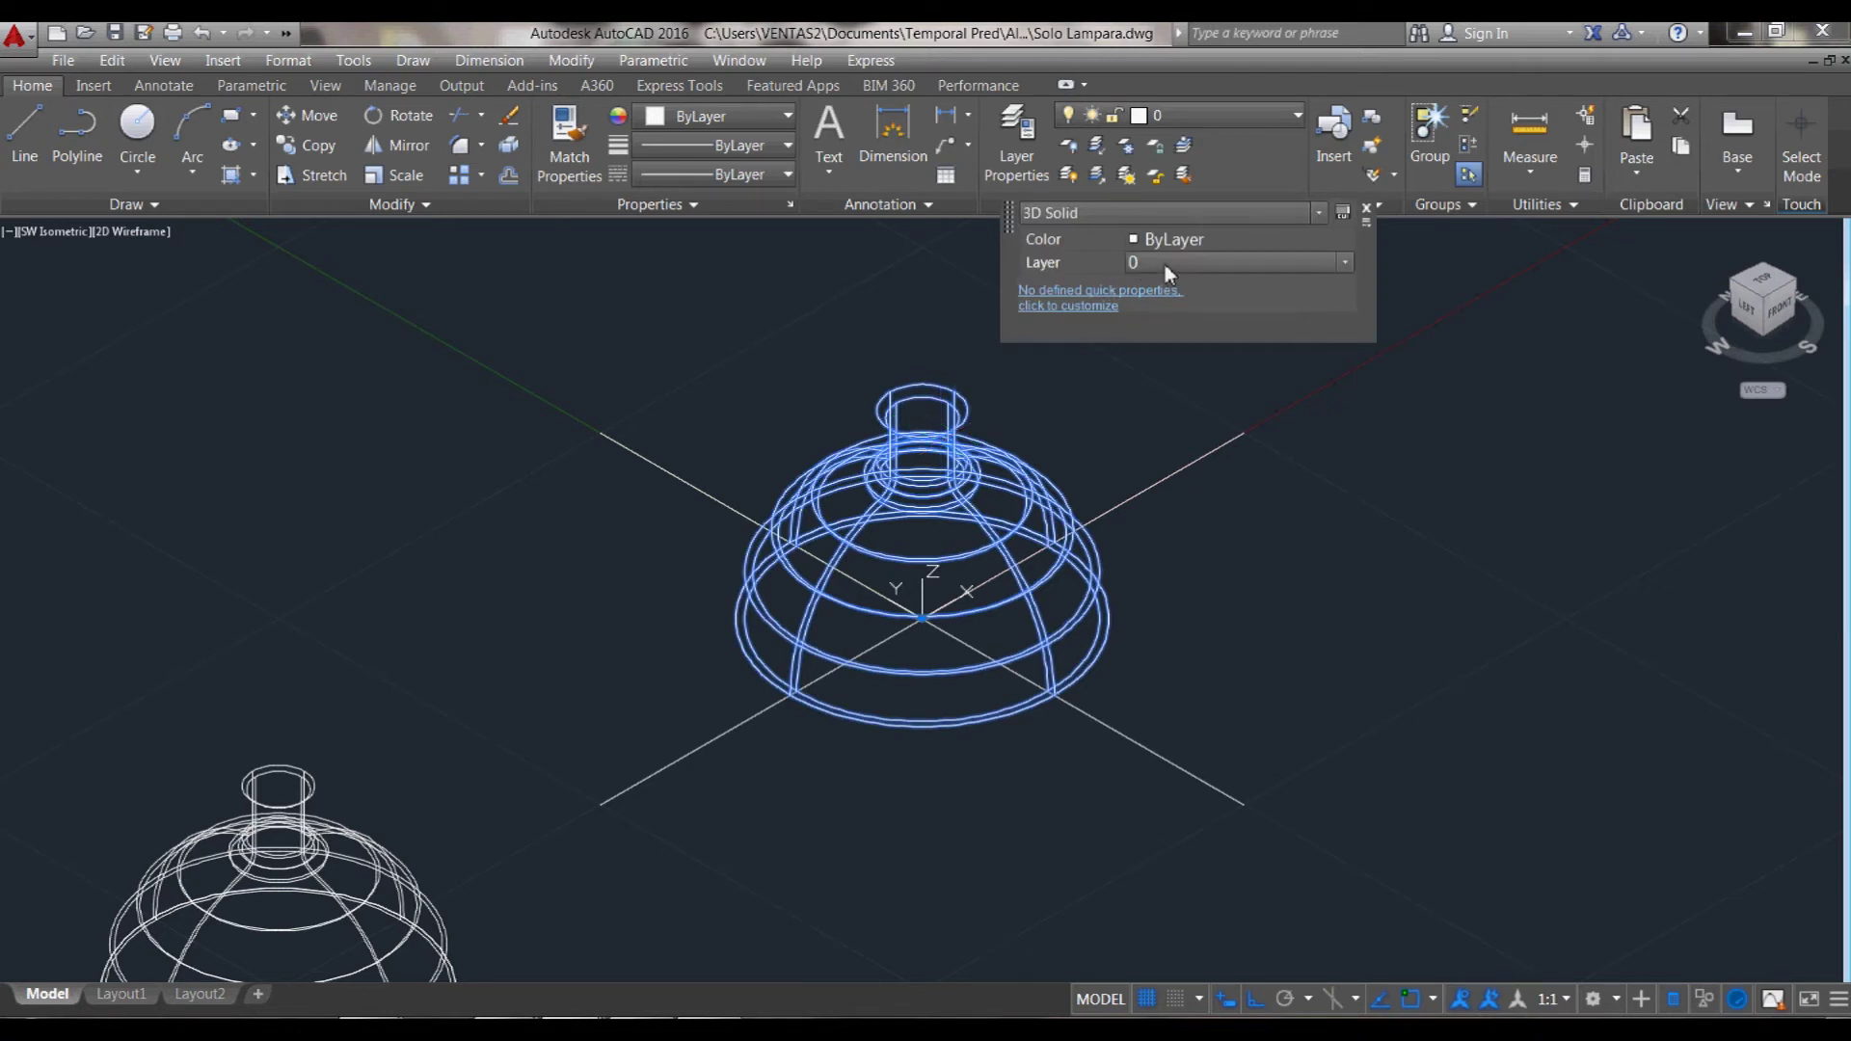
pyautogui.click(1348, 262)
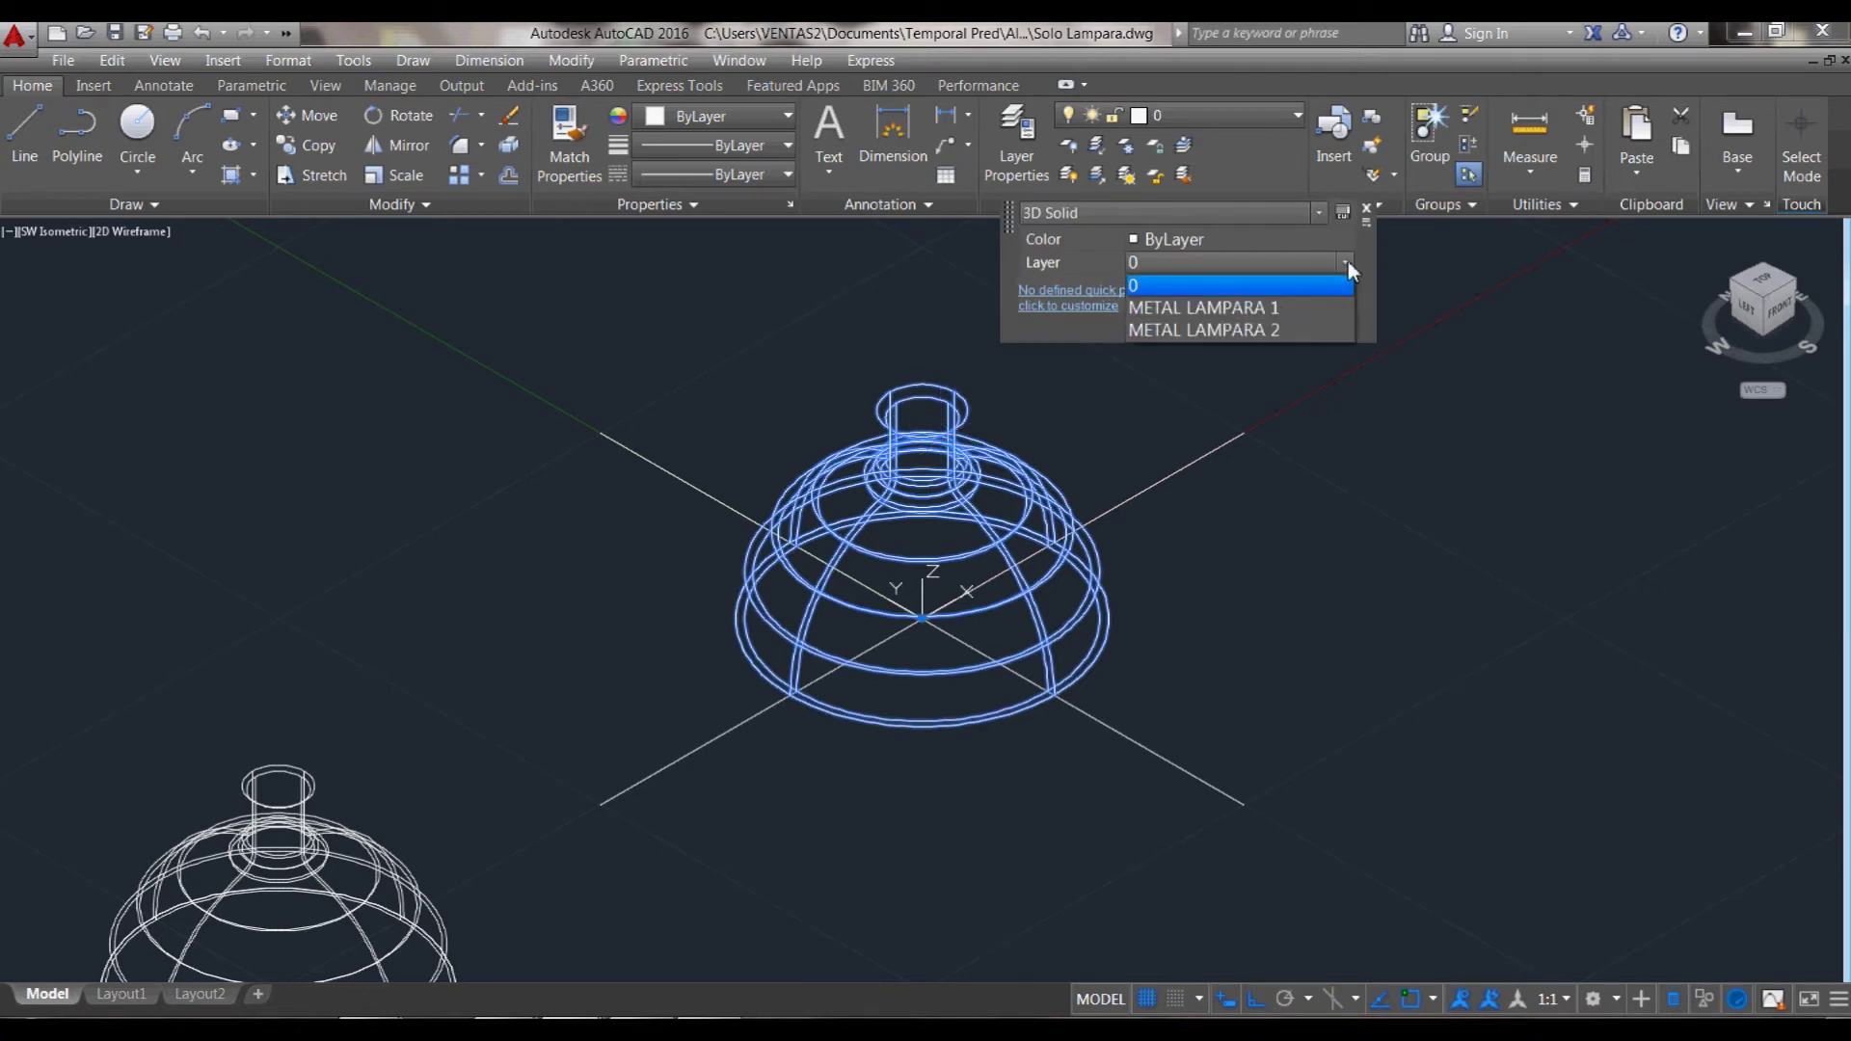
pyautogui.click(1267, 309)
pyautogui.press('Escape')
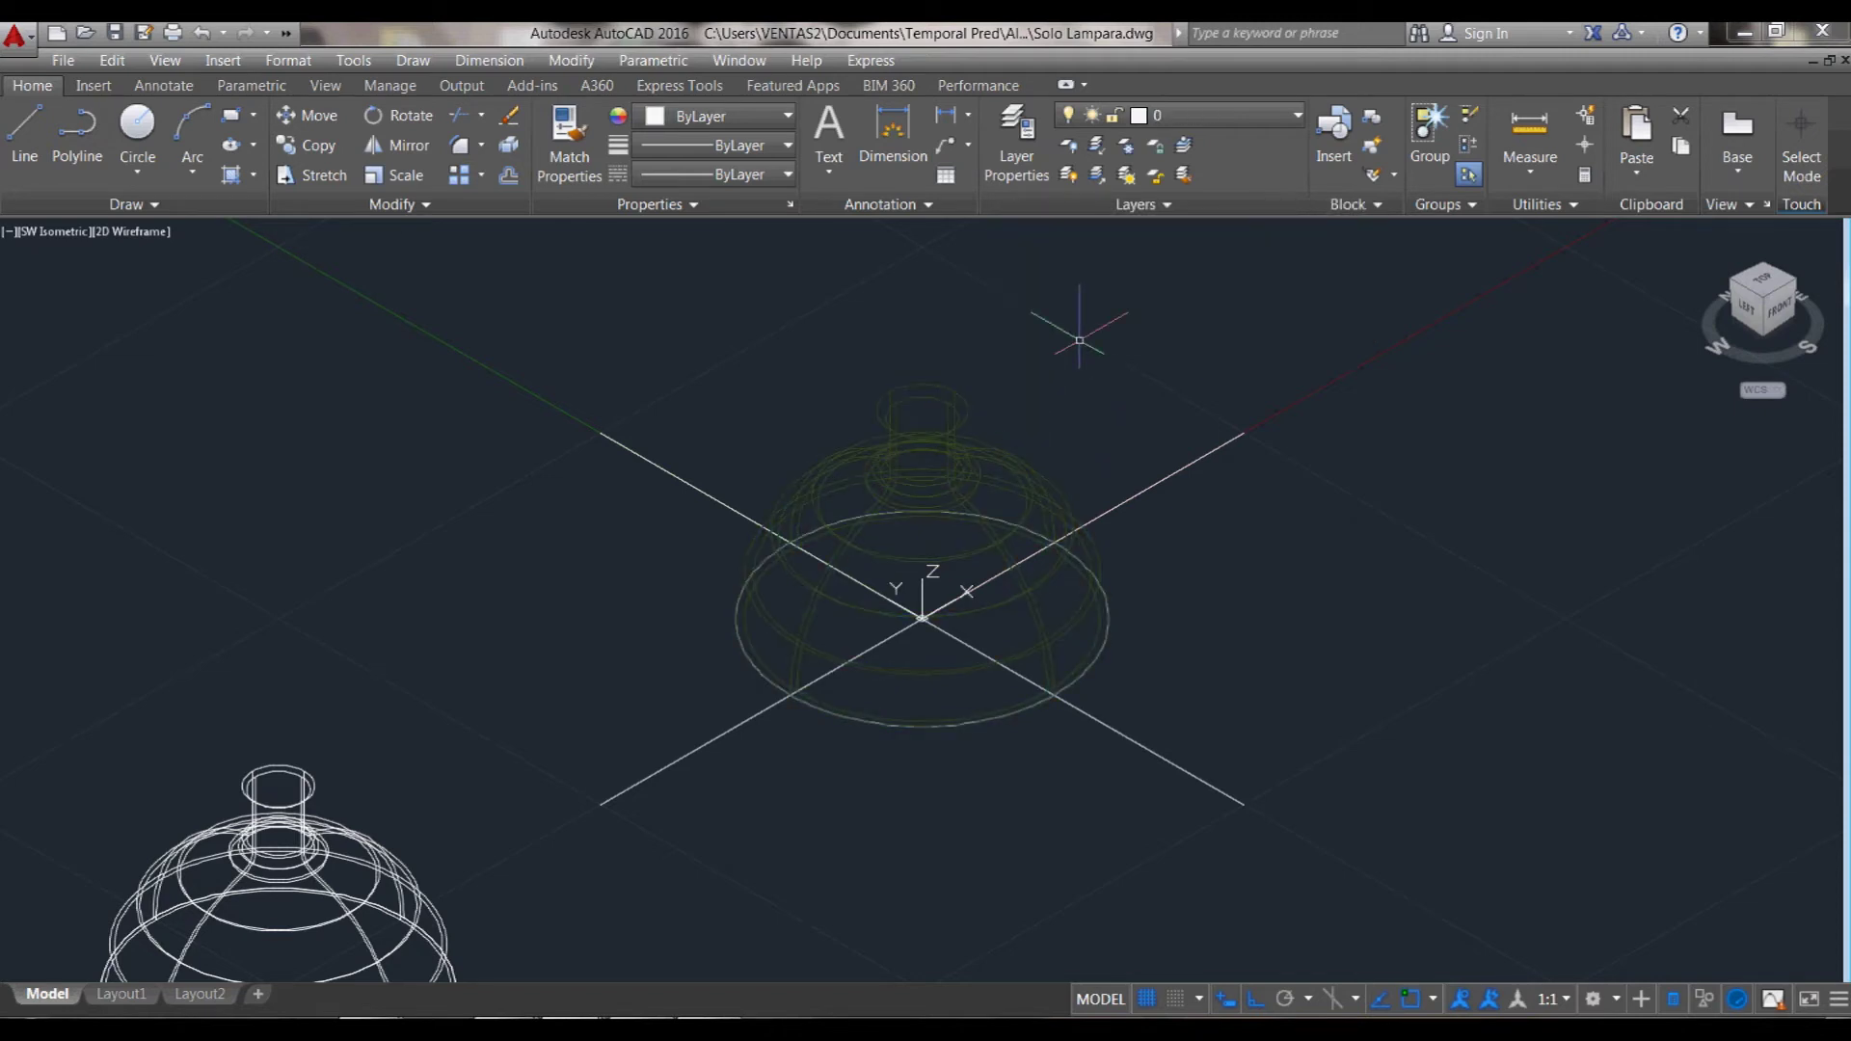
# - Put the left lamp shade on layer METAL LAMPARA 2
pyautogui.scroll(-2, 1074, 333)
pyautogui.click(623, 651)
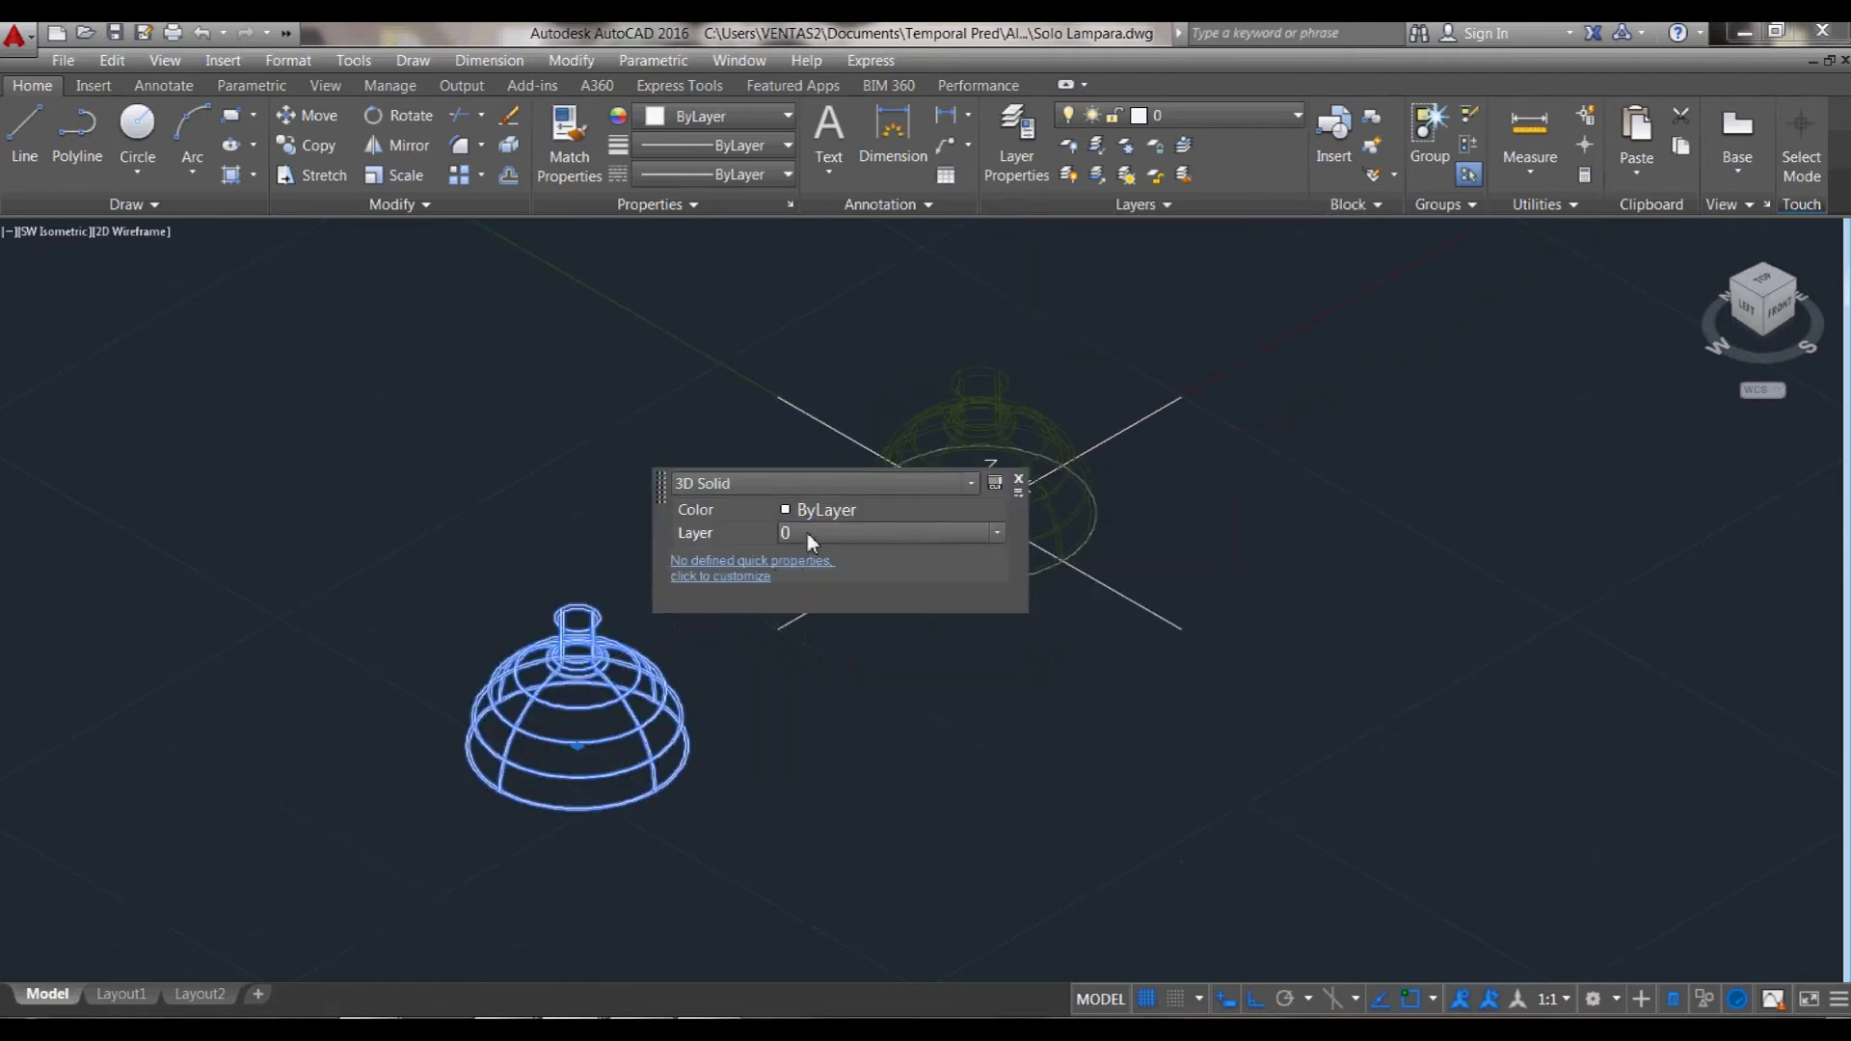
pyautogui.click(807, 534)
pyautogui.click(819, 597)
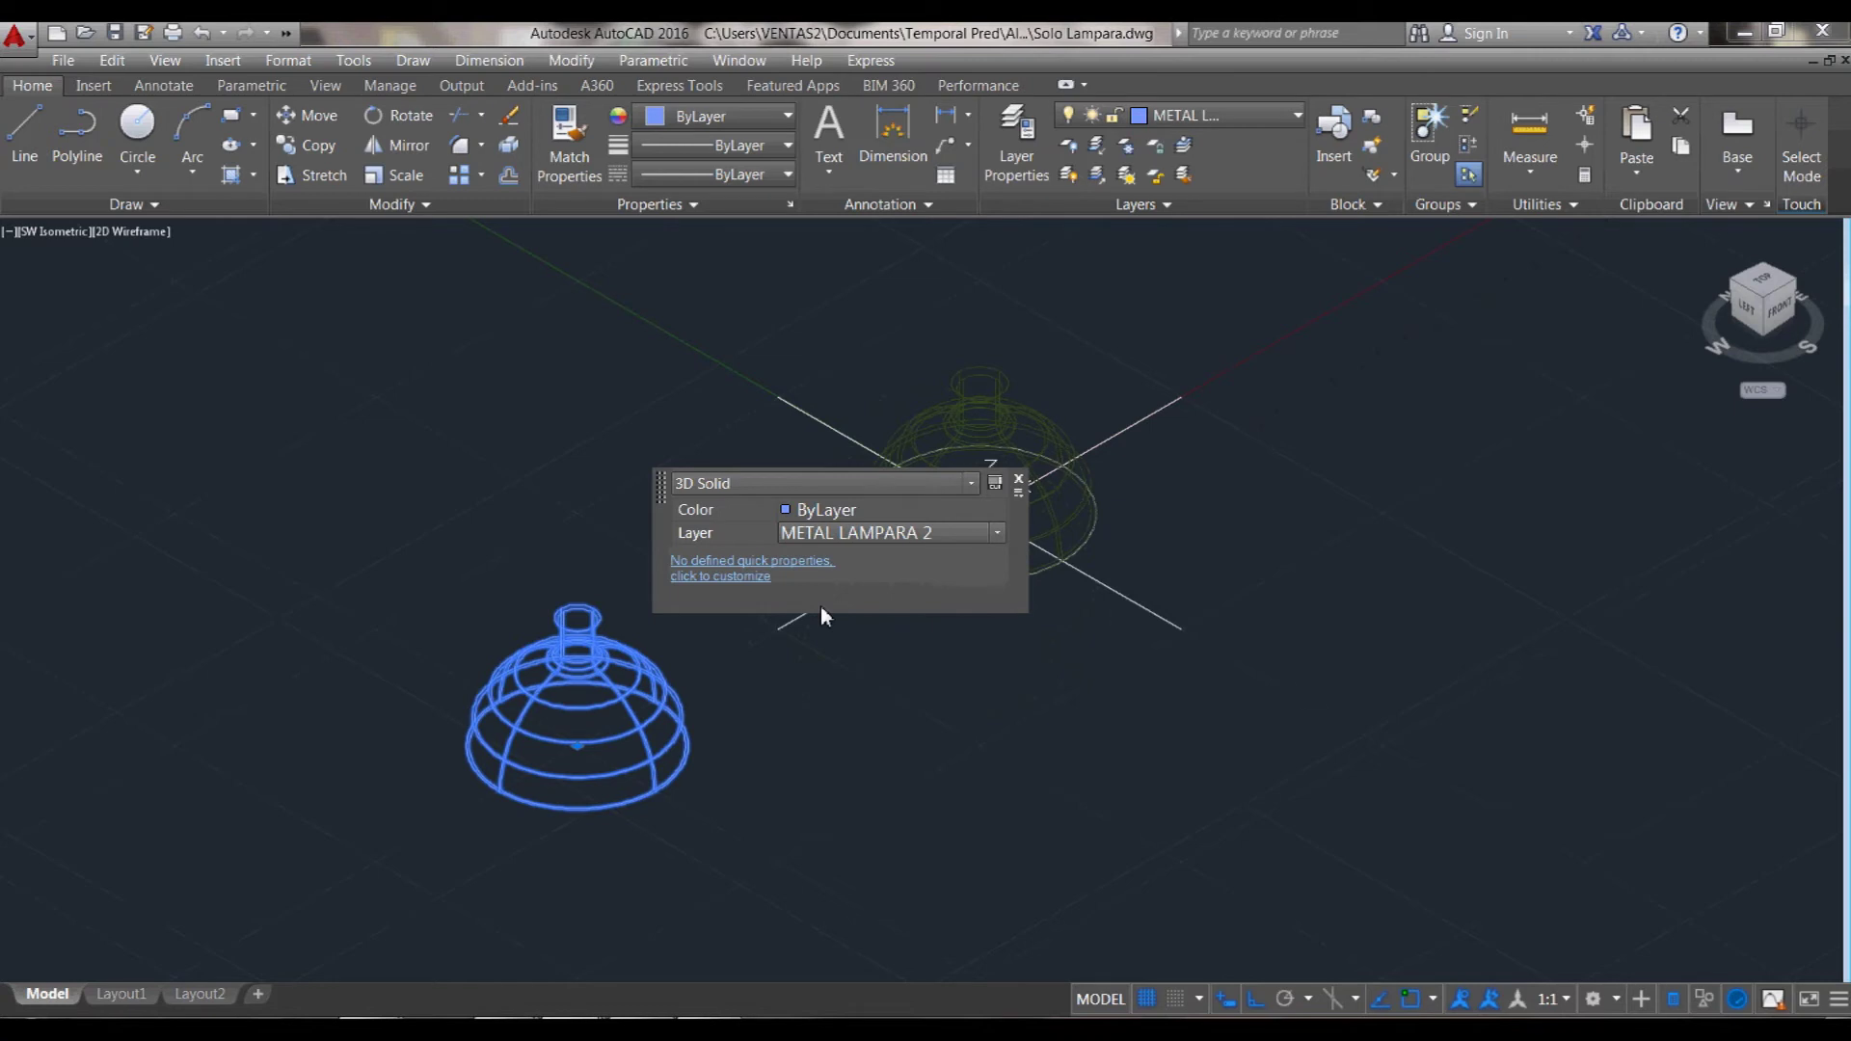
pyautogui.press('Escape')
pyautogui.scroll(-2, 837, 718)
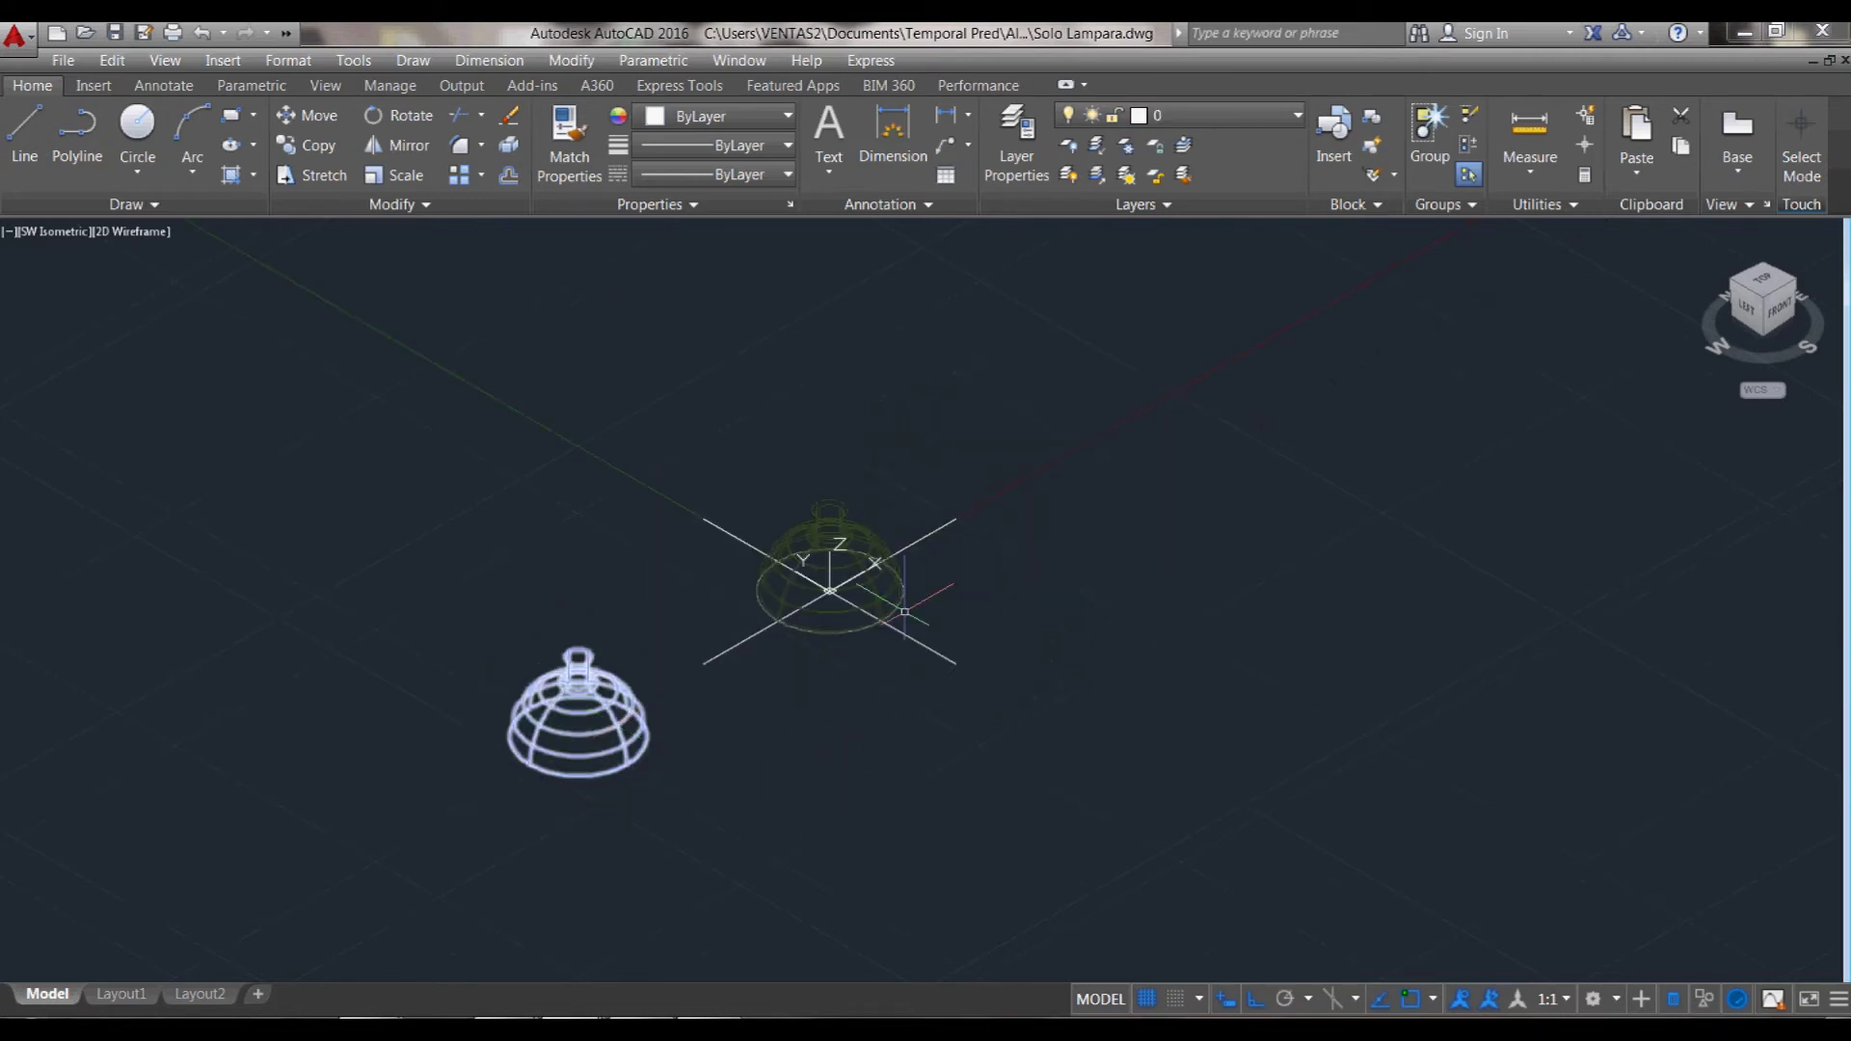
# - Switch the viewport to the shaded Conceptual visual style
pyautogui.scroll(4, 867, 643)
pyautogui.scroll(3, 876, 639)
pyautogui.scroll(-4, 829, 535)
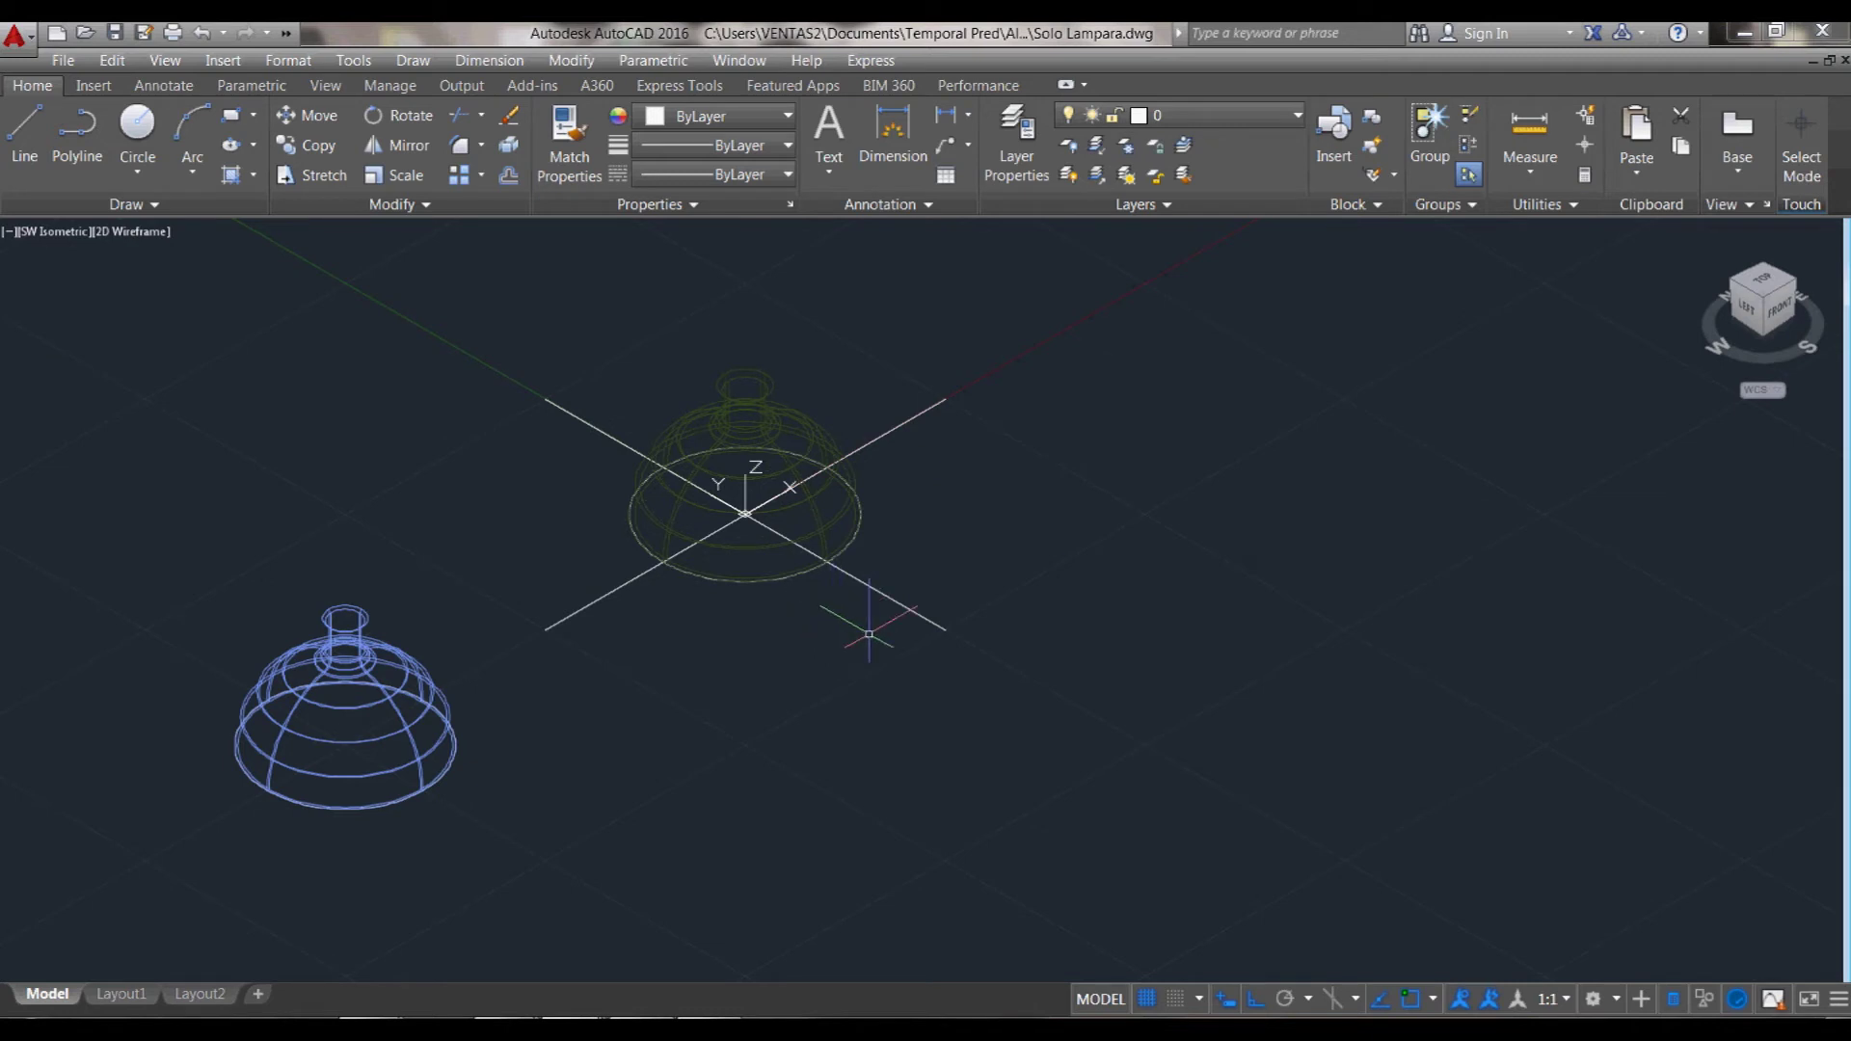
pyautogui.scroll(3, 779, 379)
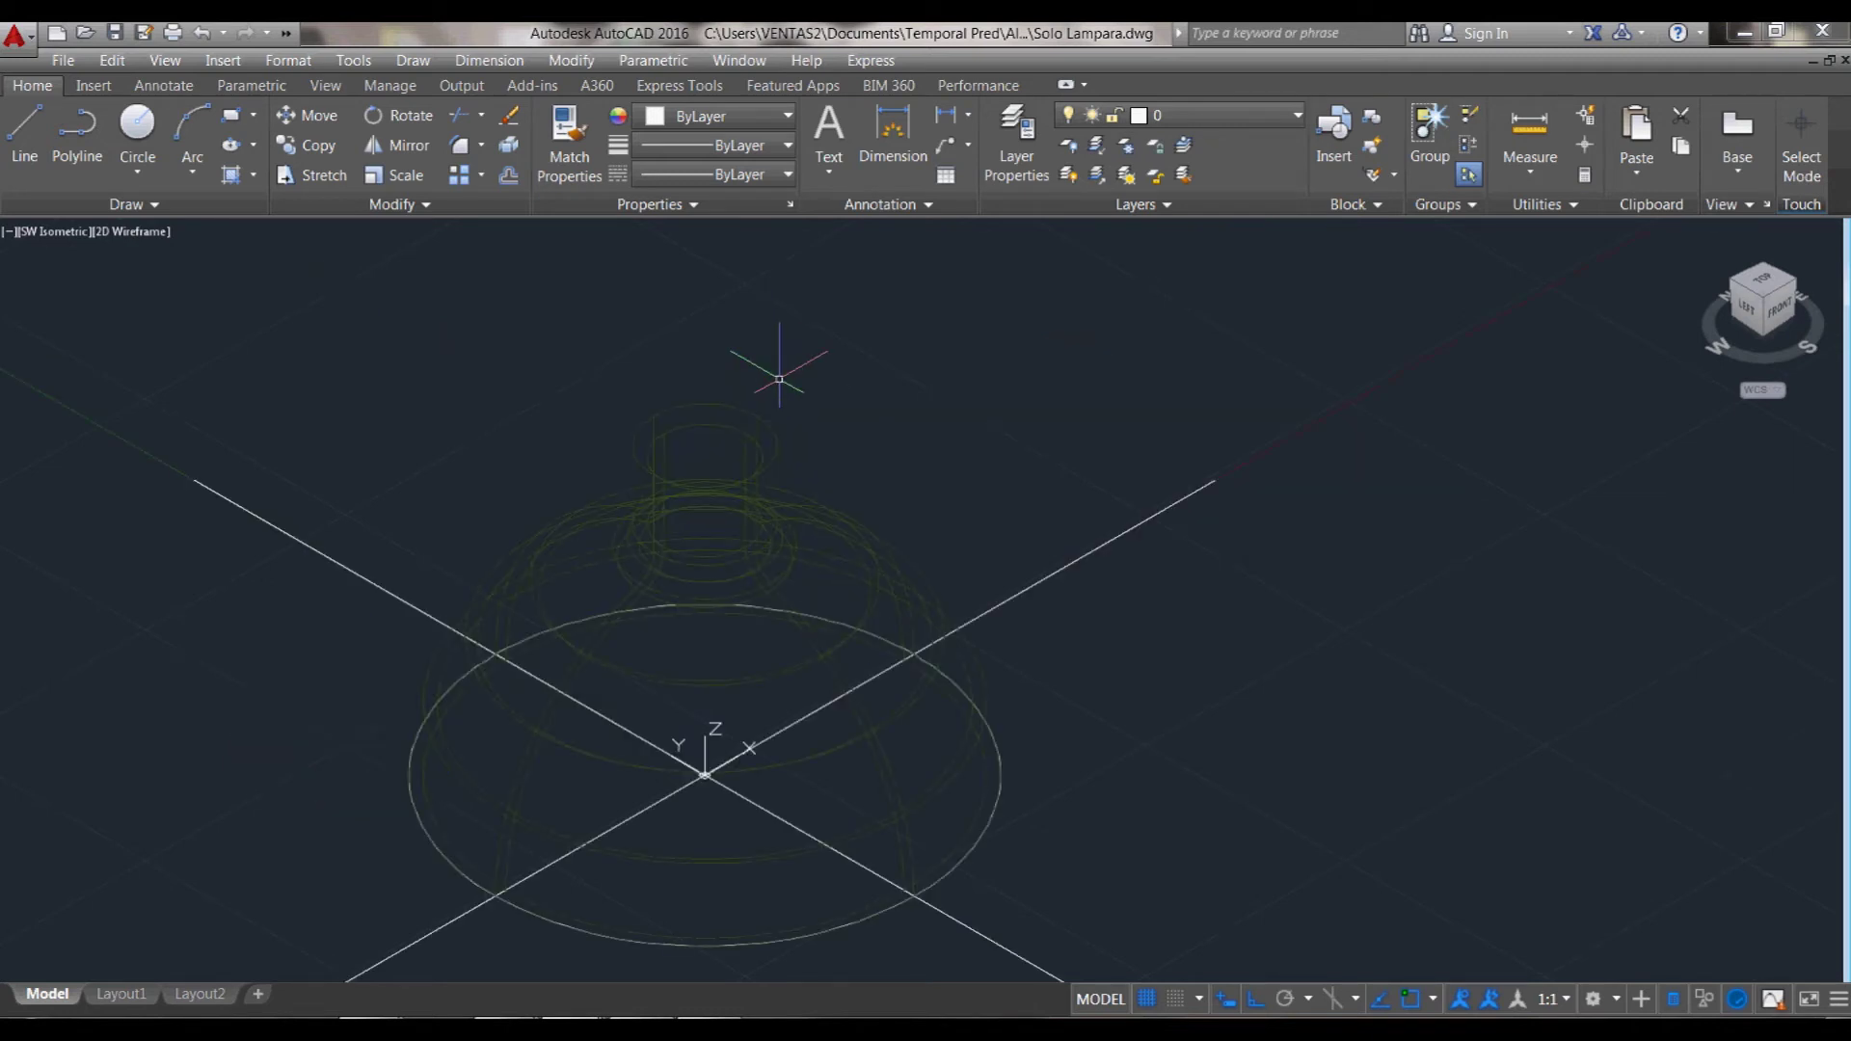
pyautogui.rightClick(779, 379)
pyautogui.click(820, 549)
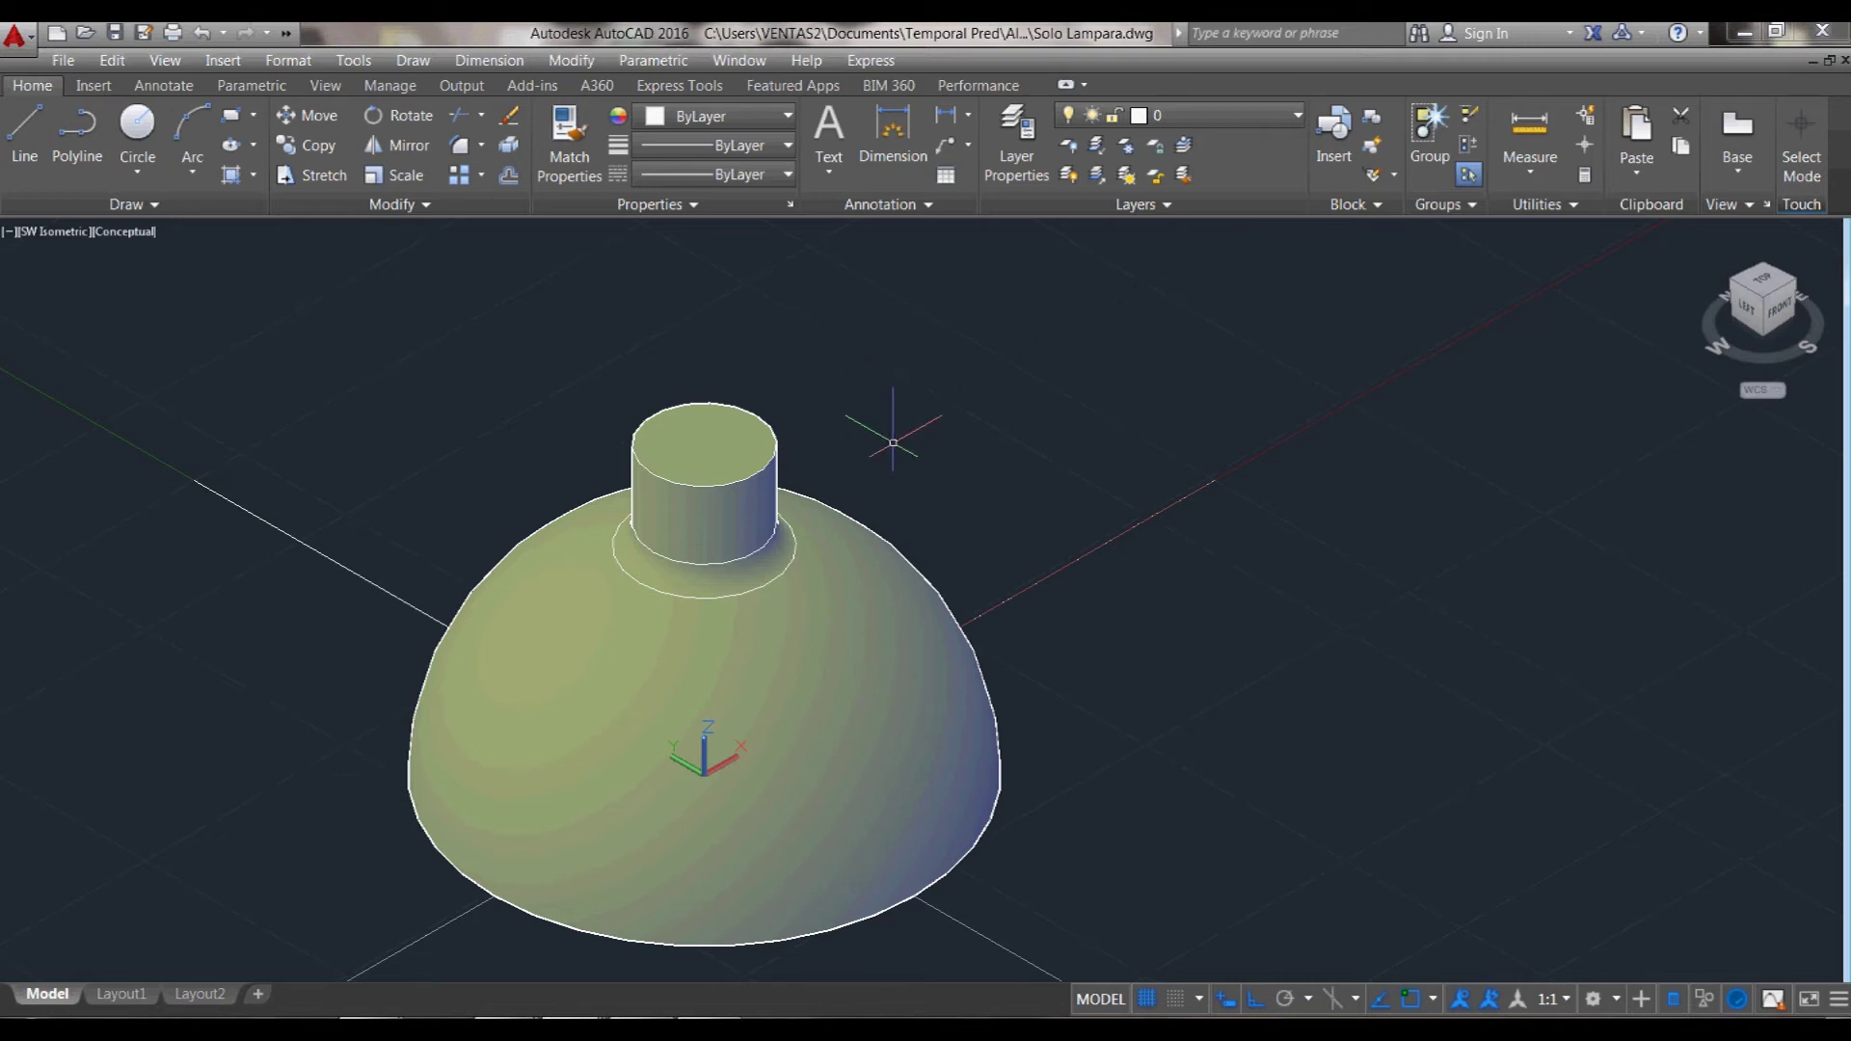
pyautogui.scroll(2, 825, 438)
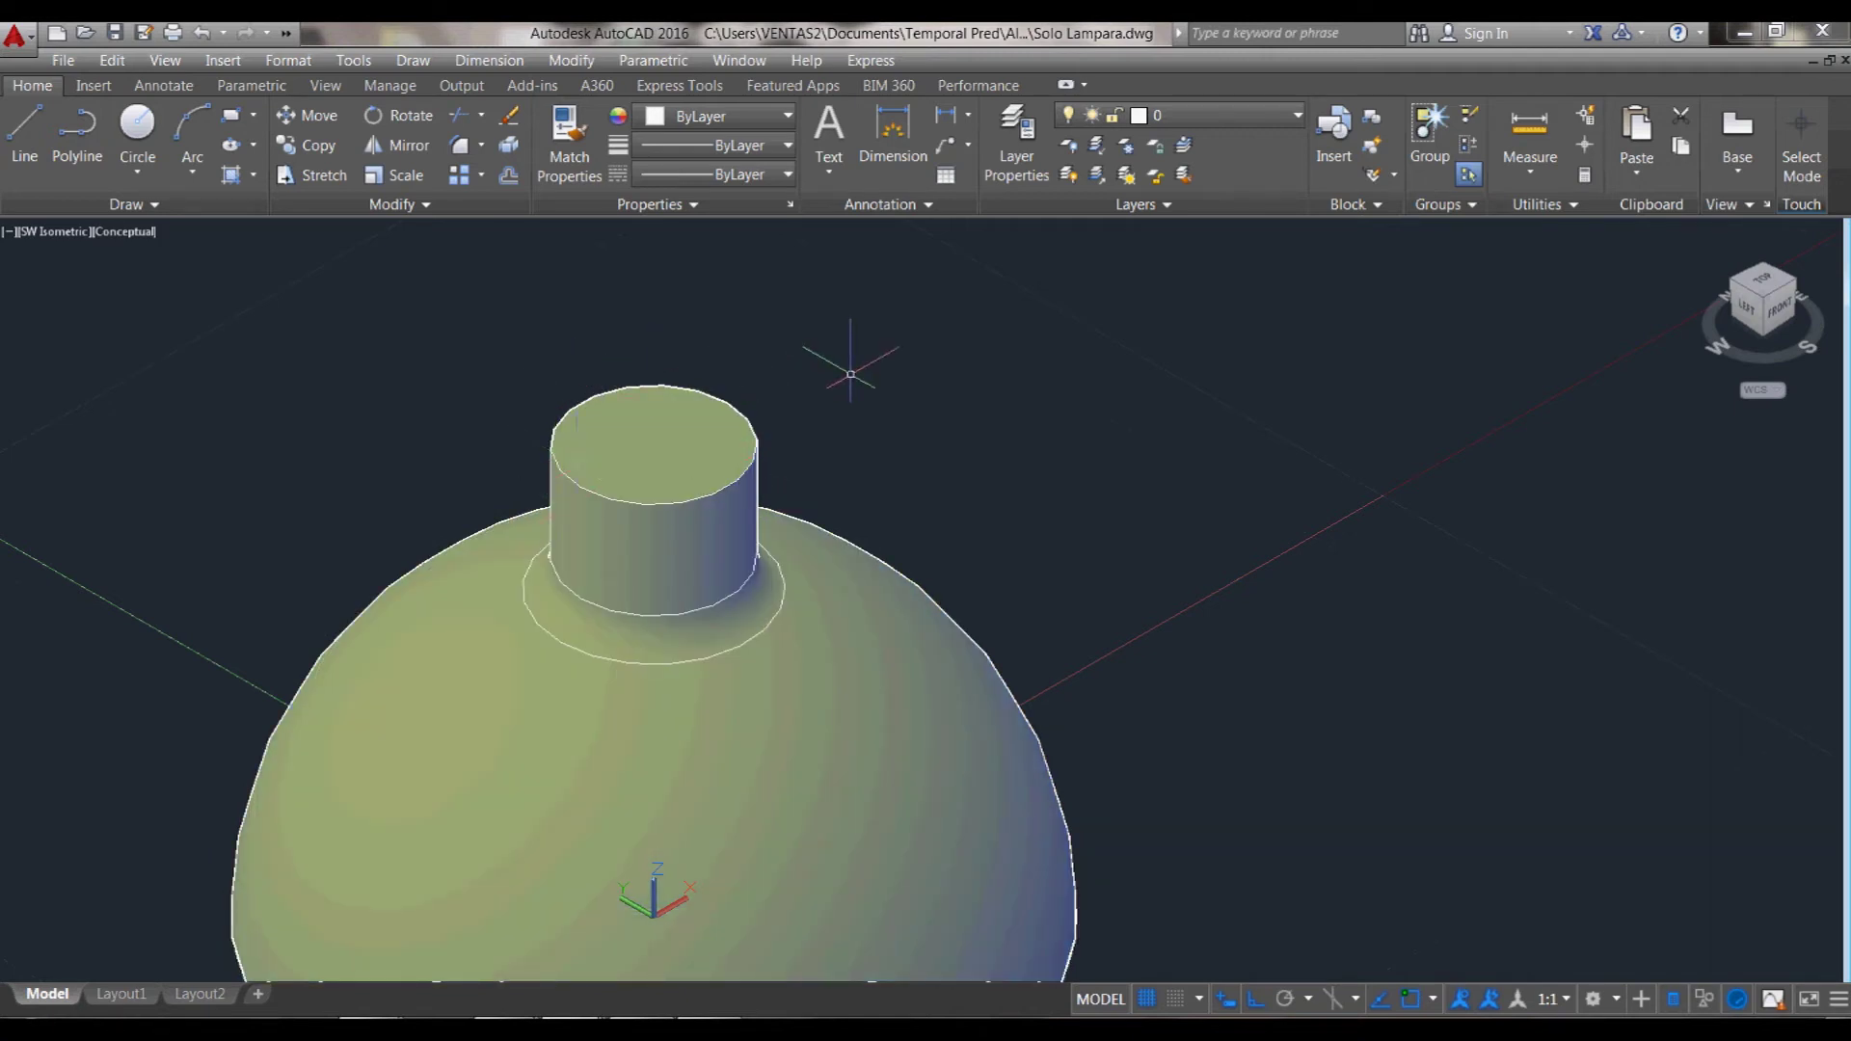
# - Chamfer the right neck cylinder's top rim with distances of 1 and 1
pyautogui.write('chamfer')
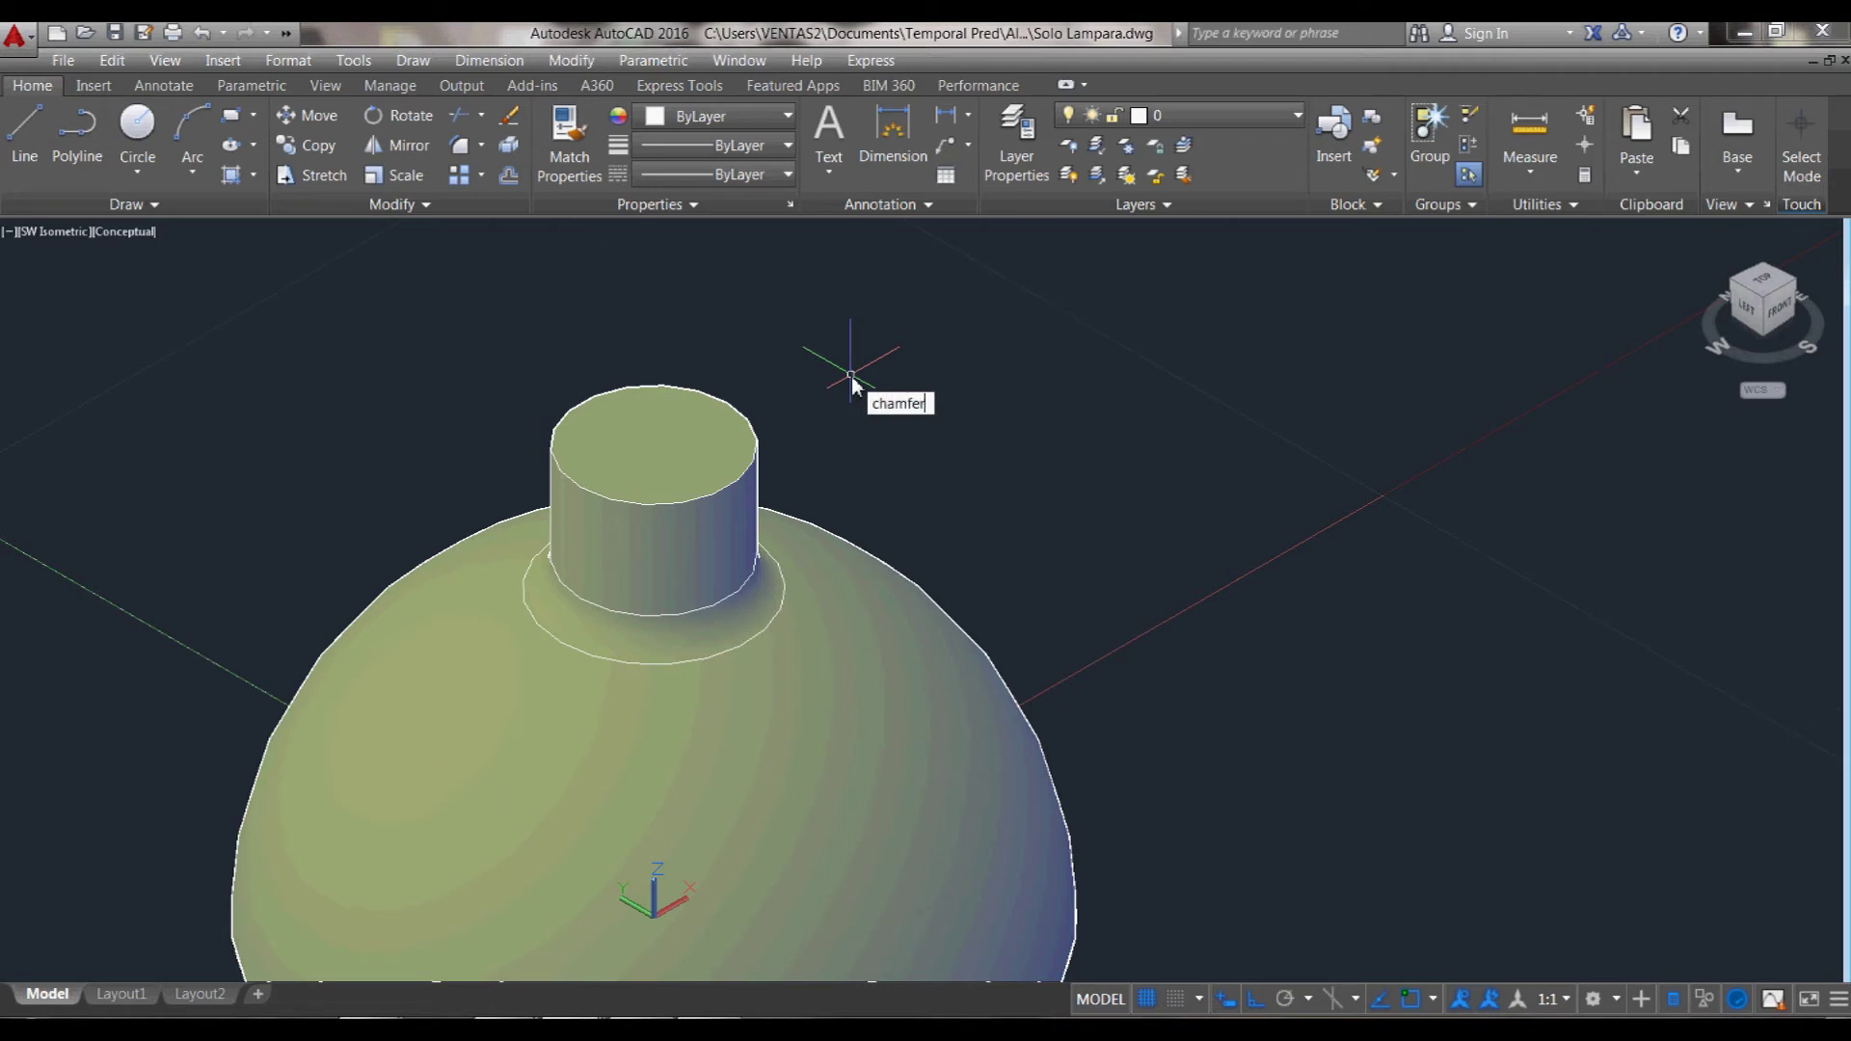
pyautogui.press('Return')
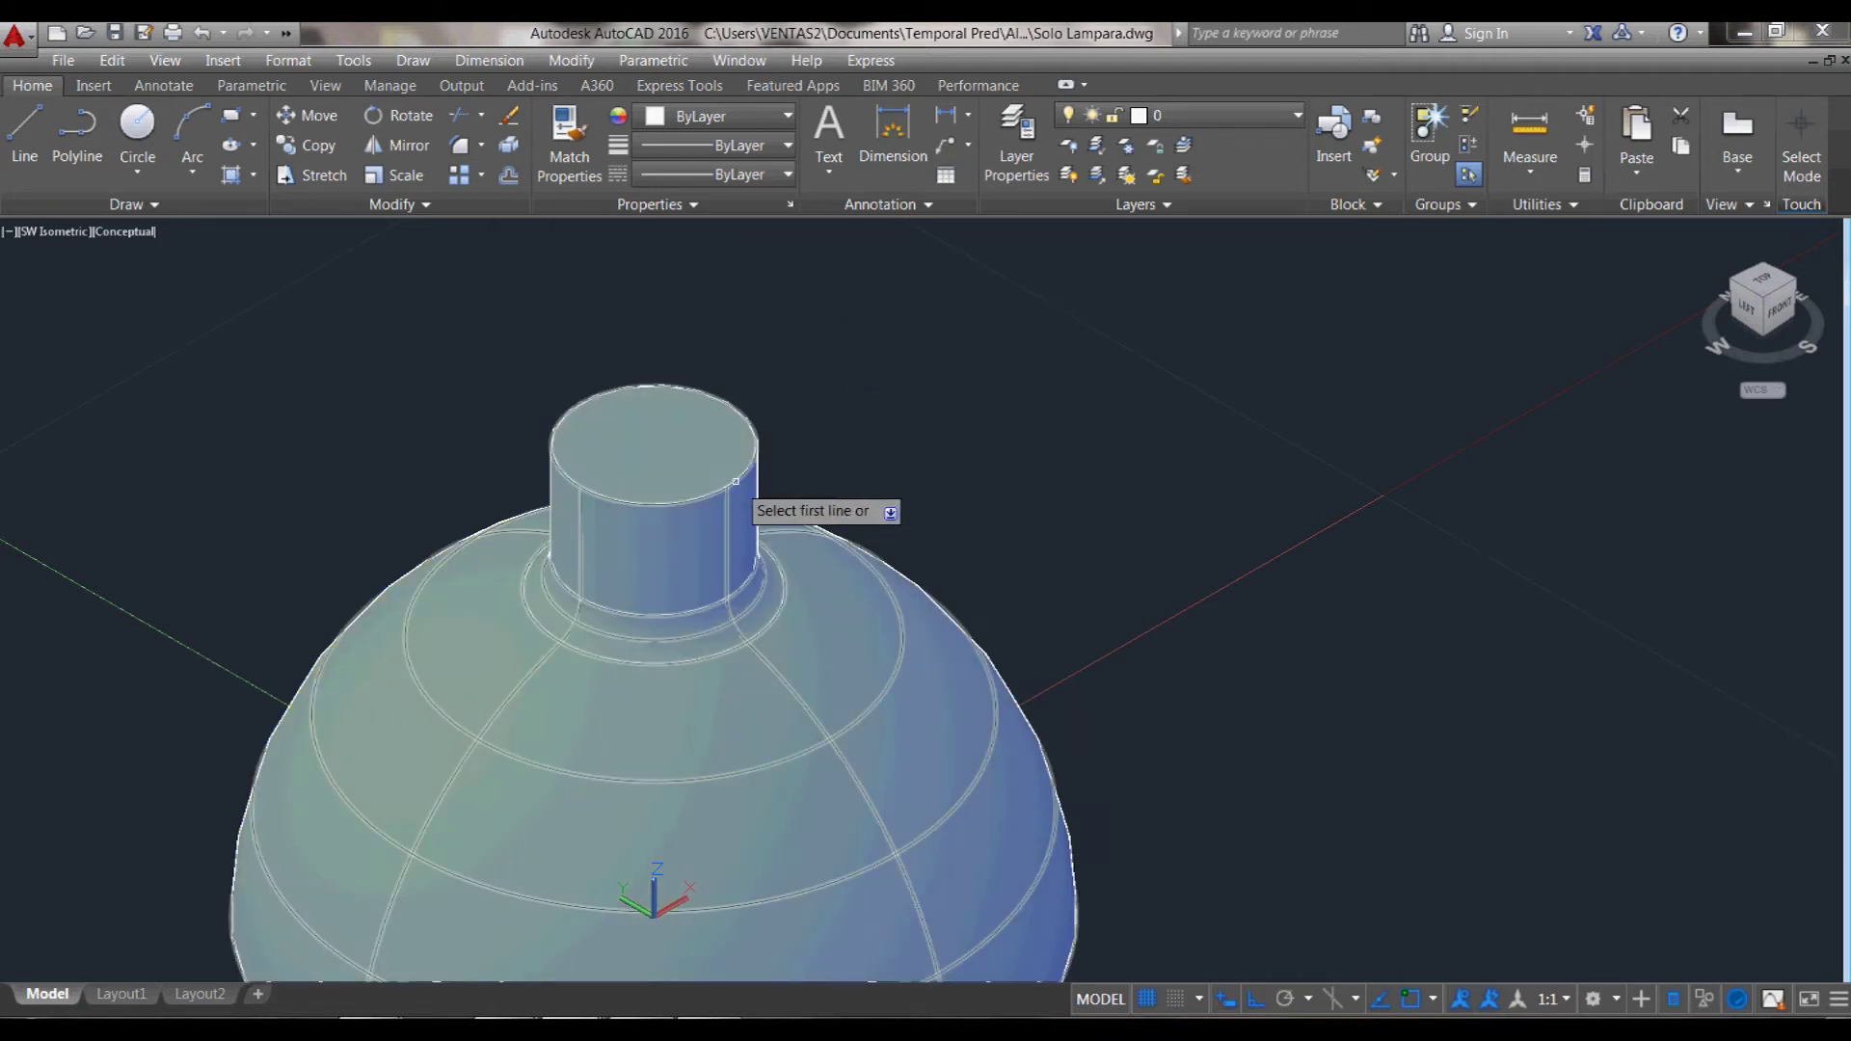
pyautogui.click(736, 482)
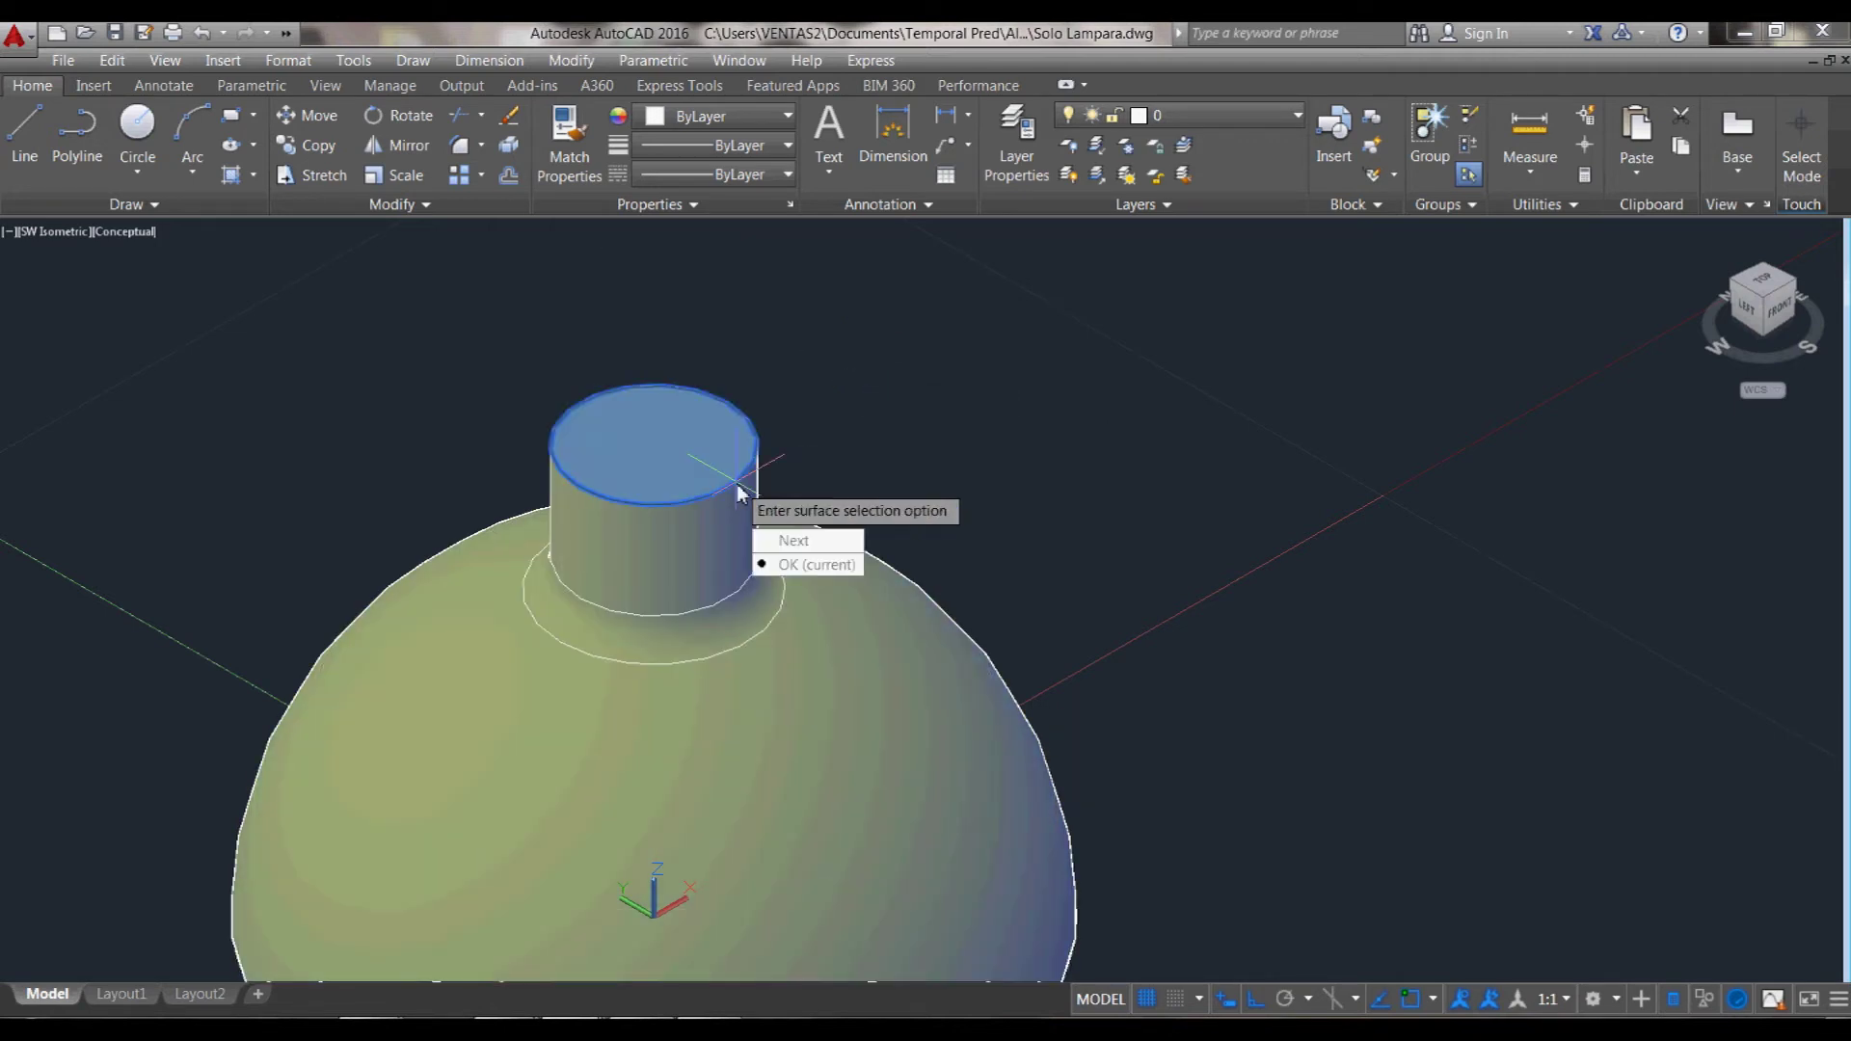
pyautogui.click(778, 565)
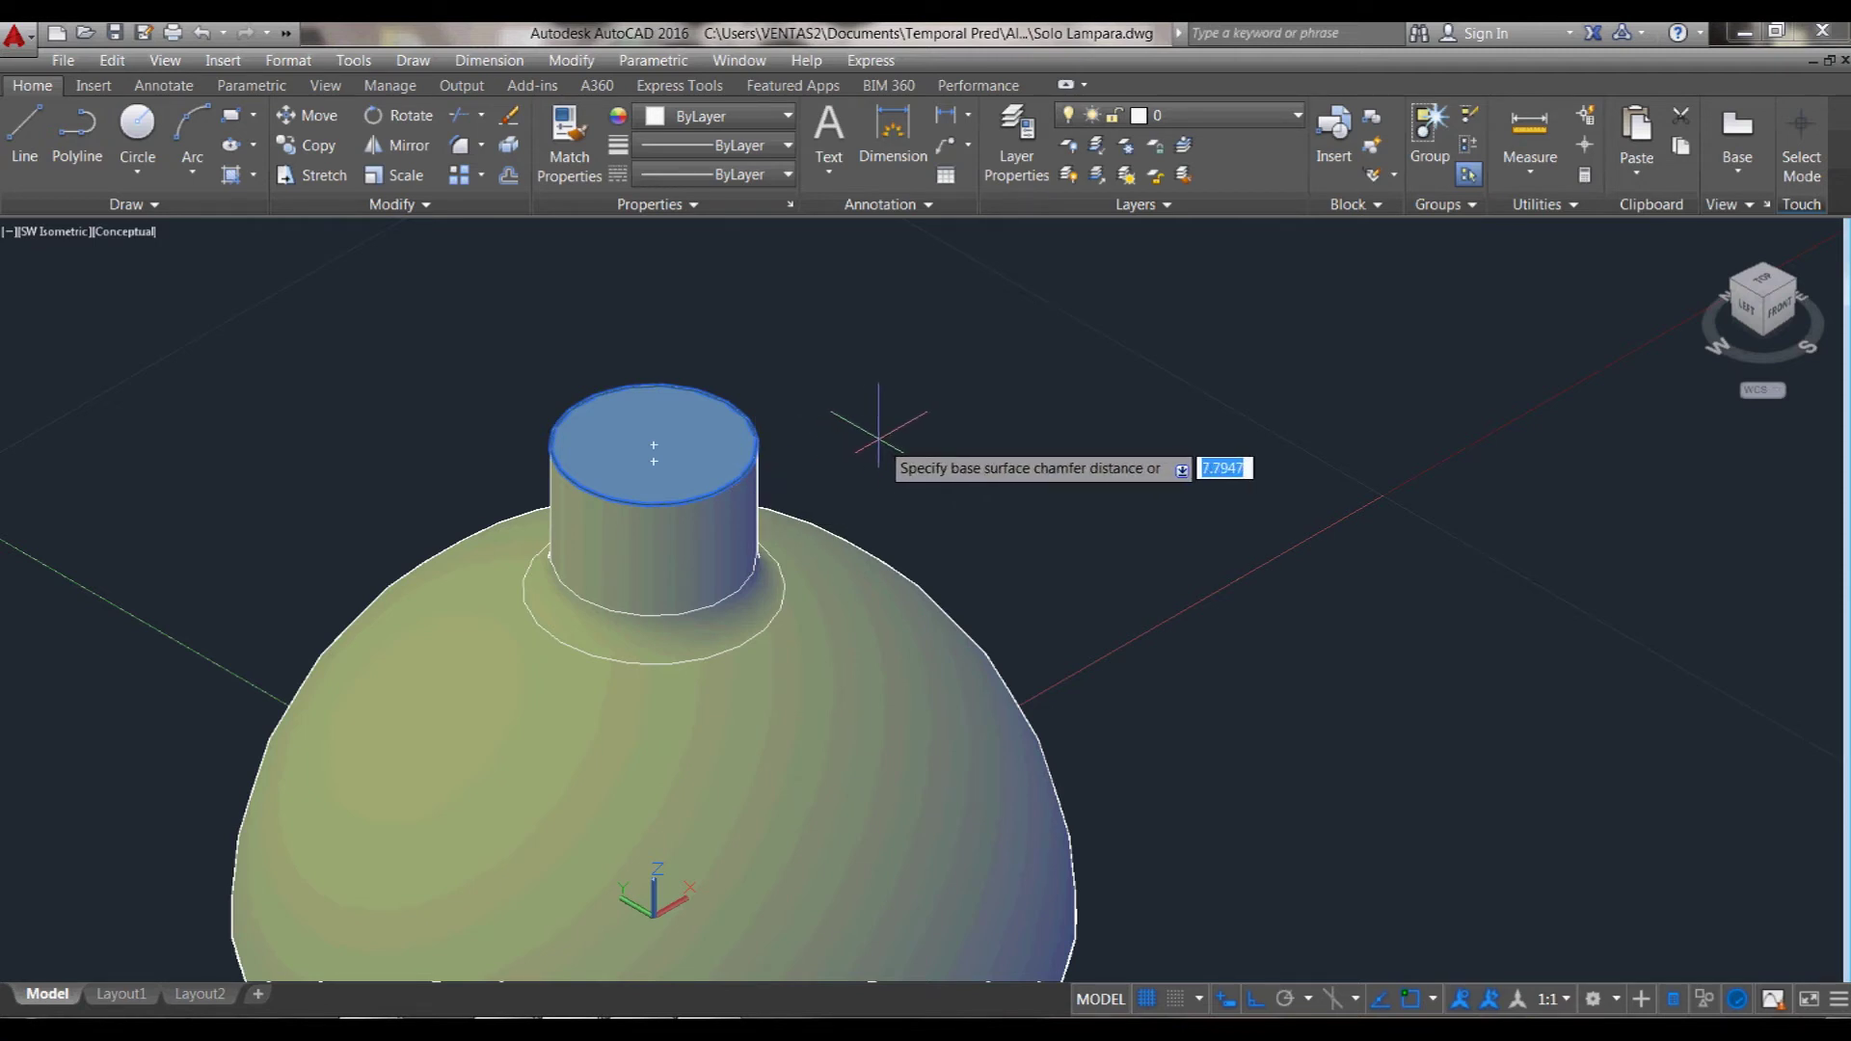
pyautogui.write('1')
pyautogui.press('Return')
pyautogui.write('1')
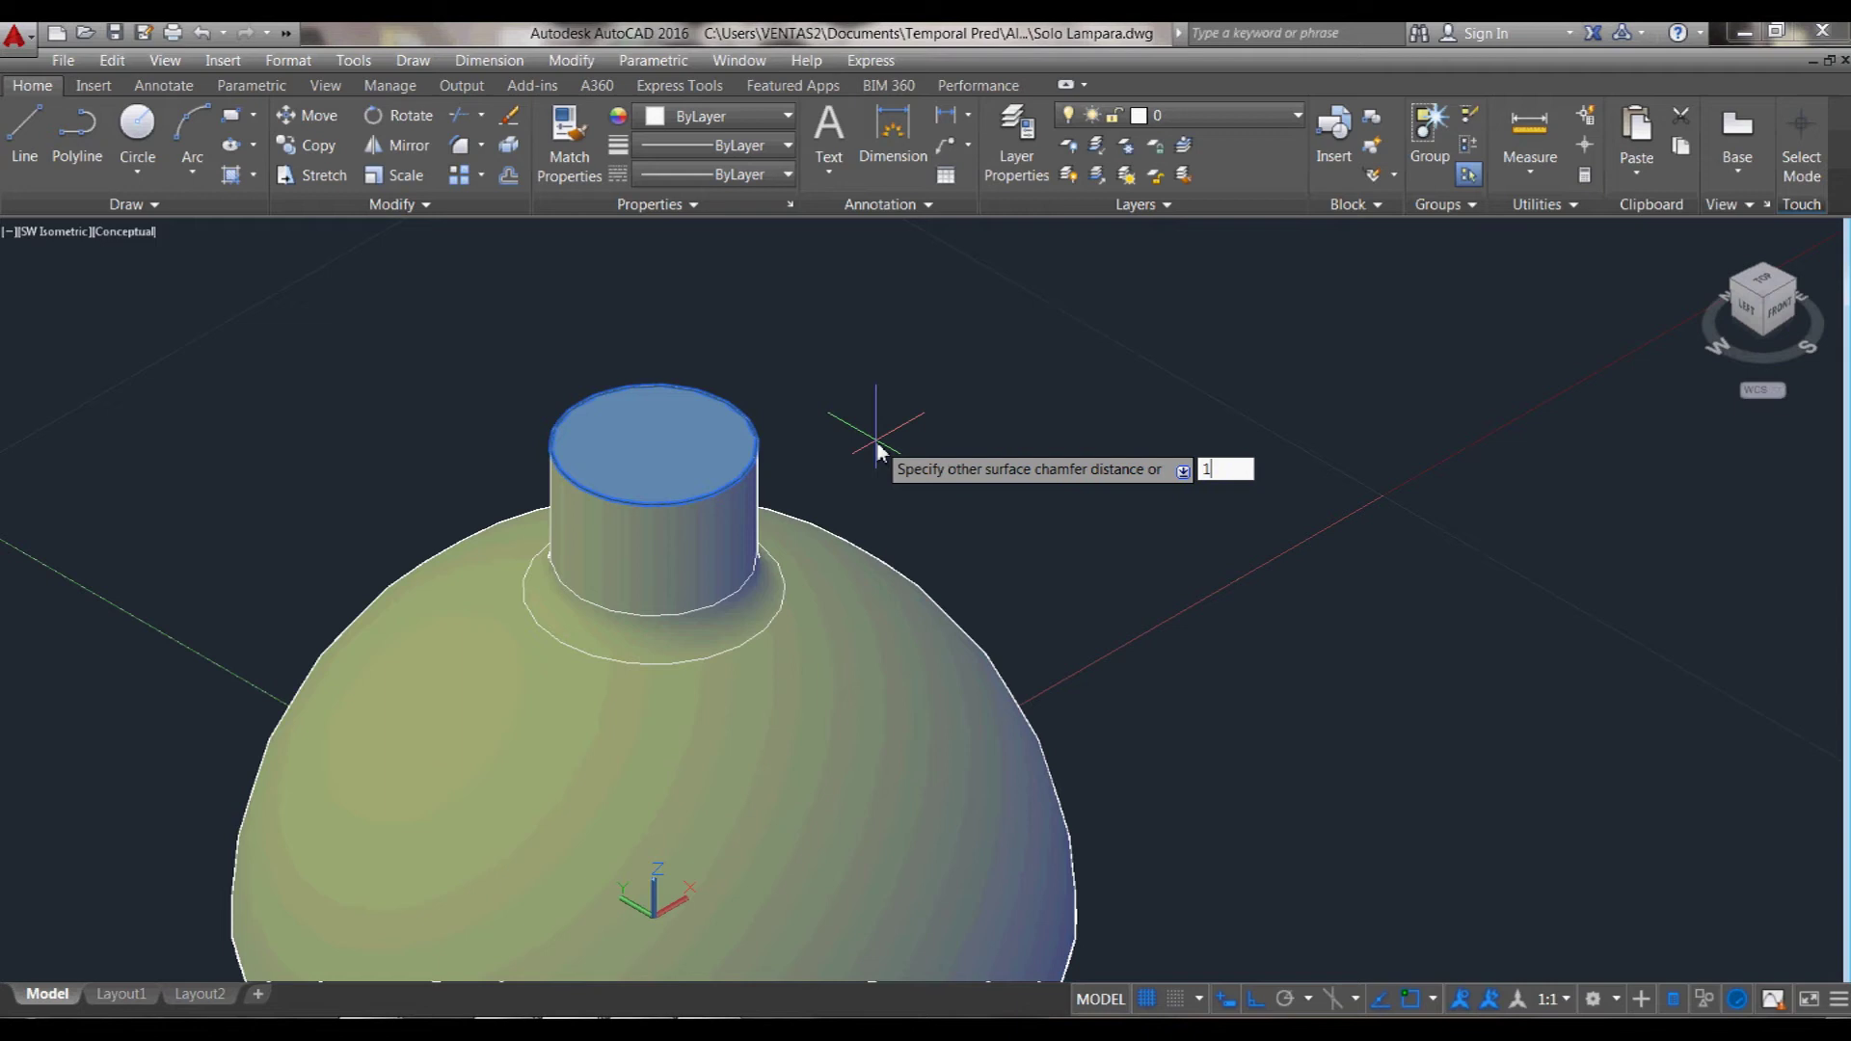
pyautogui.press('Return')
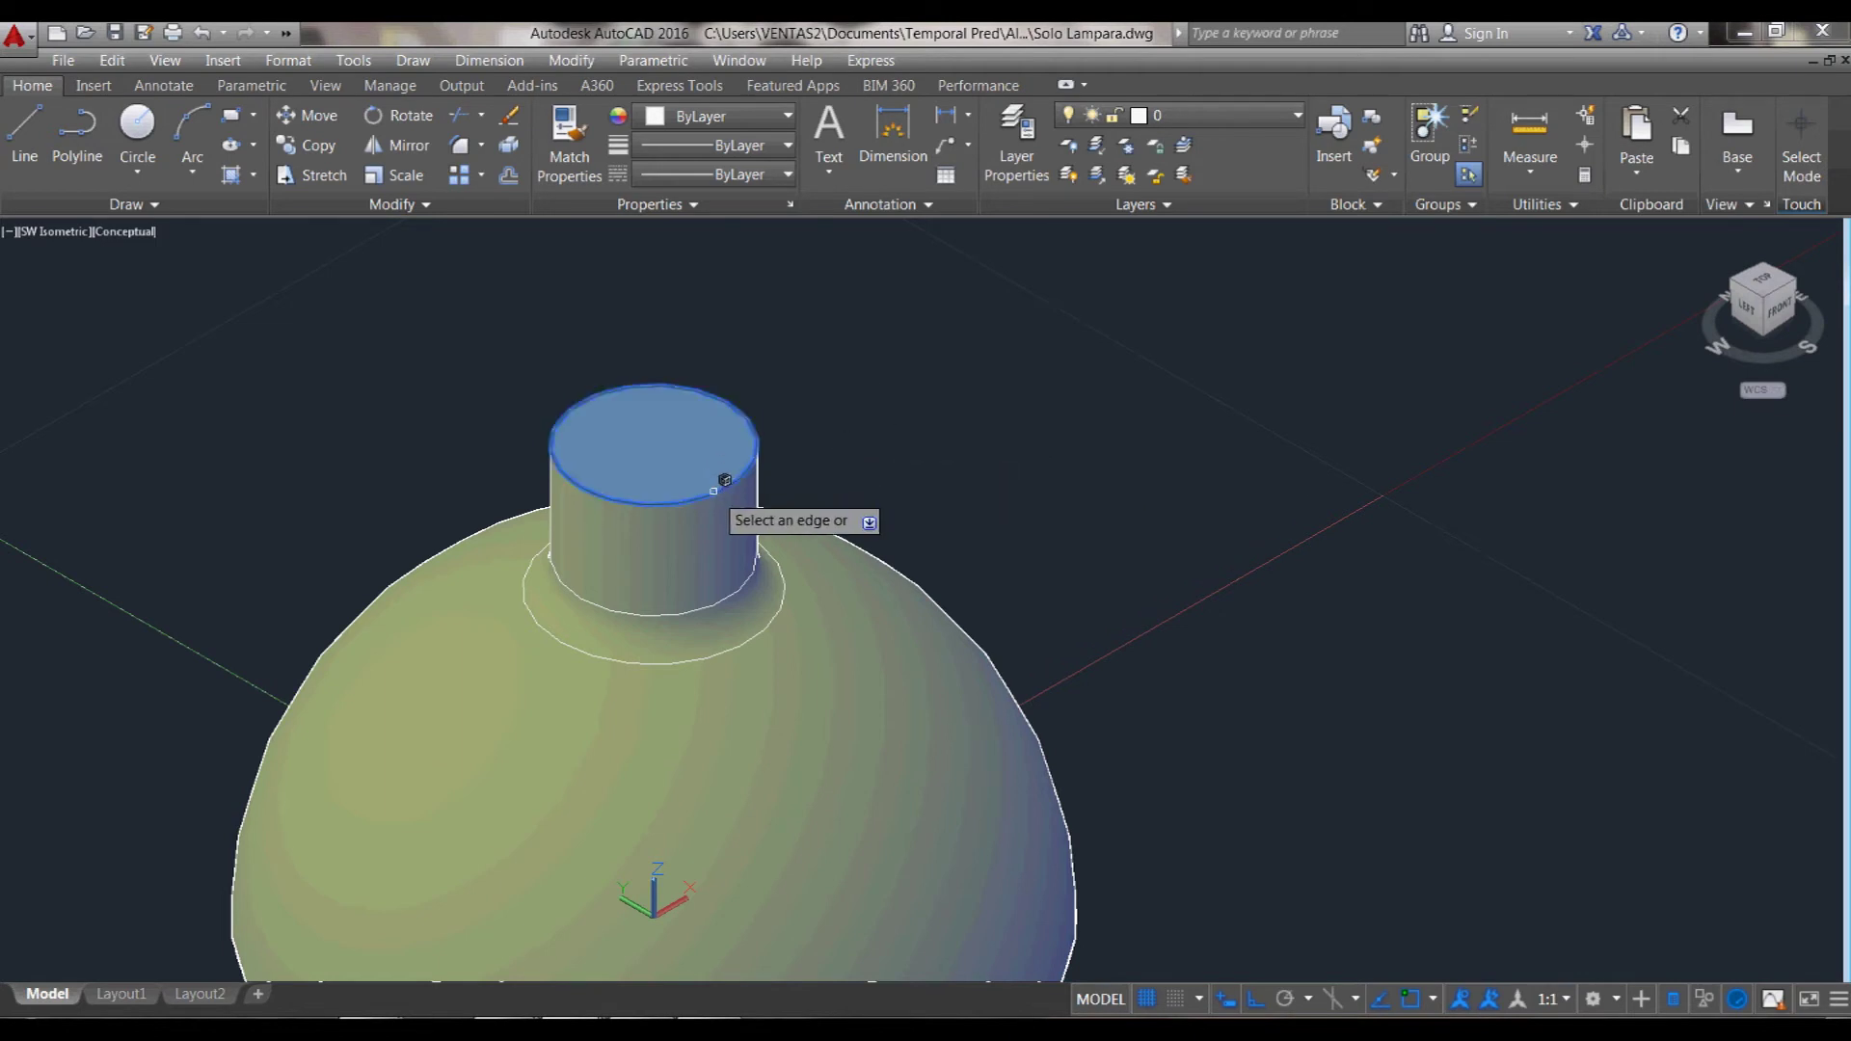
pyautogui.click(725, 479)
pyautogui.press('Return')
pyautogui.scroll(-5, 986, 408)
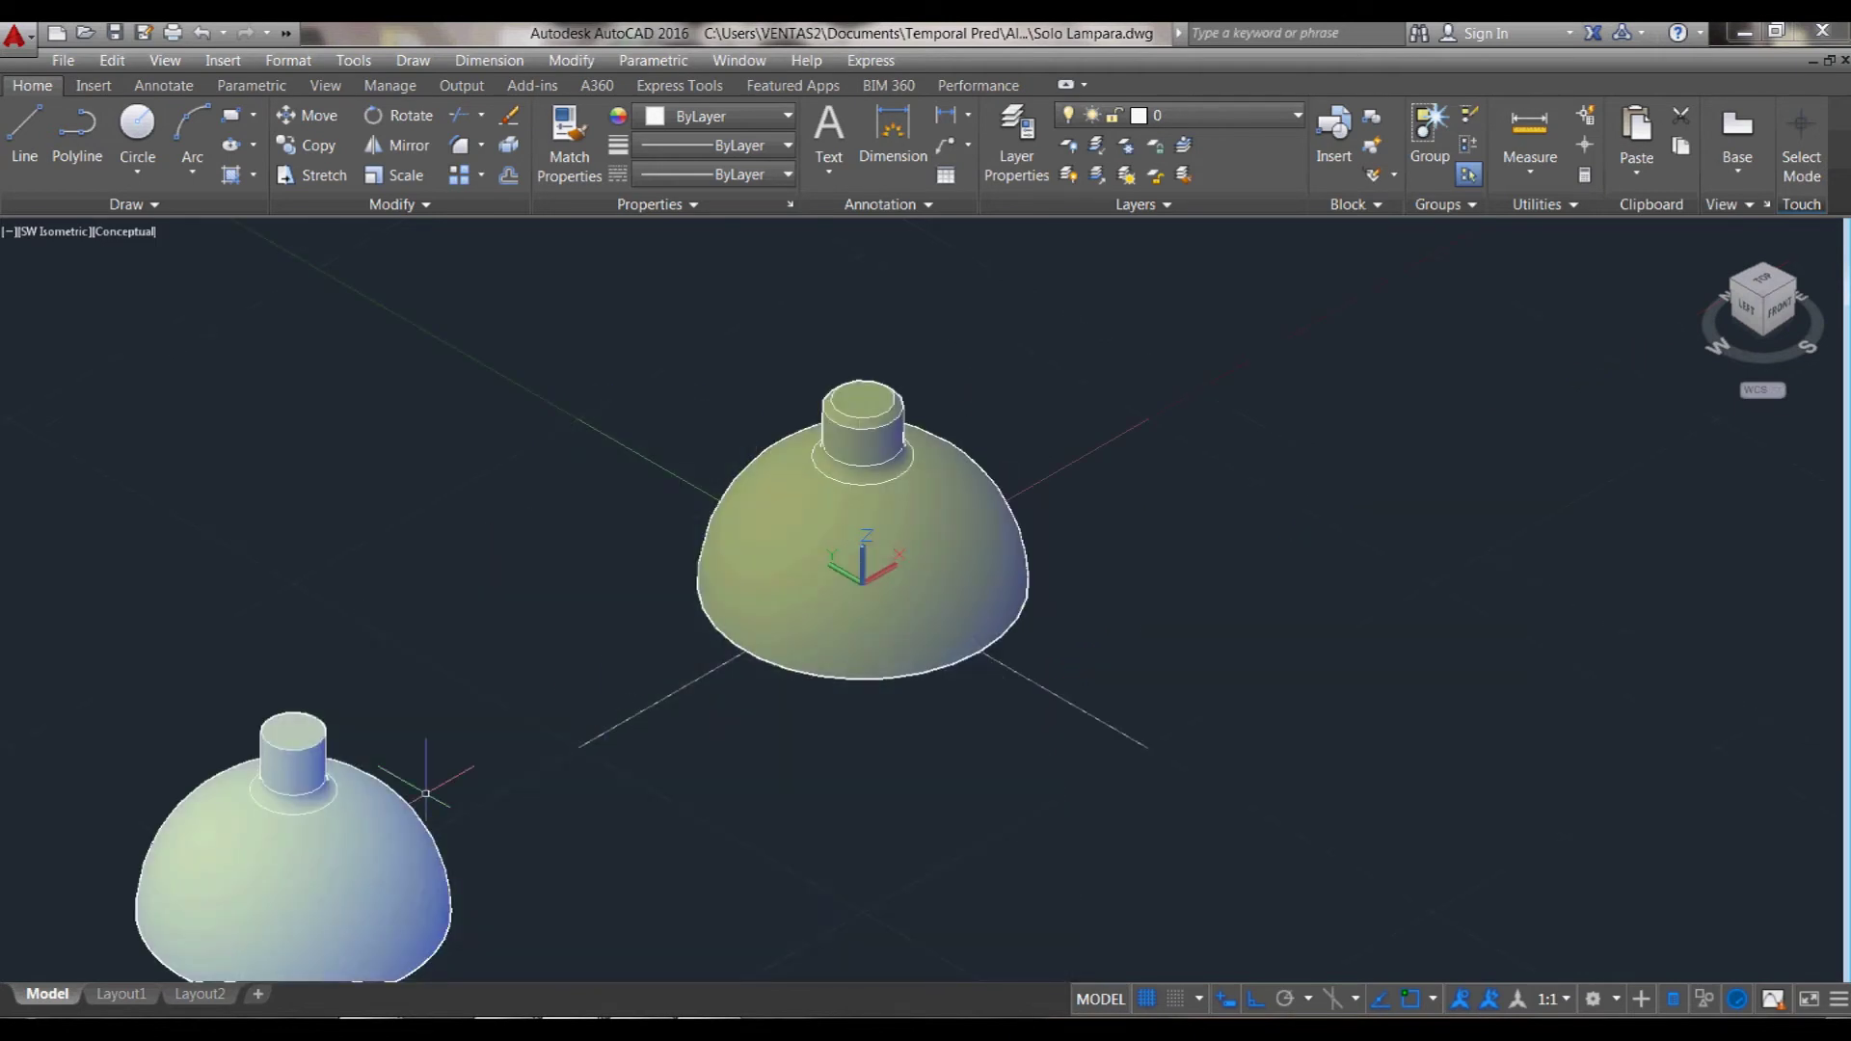
# - Chamfer the second lamp's neck top rim, keeping both distances at 1
pyautogui.scroll(3, 283, 823)
pyautogui.scroll(3, 317, 706)
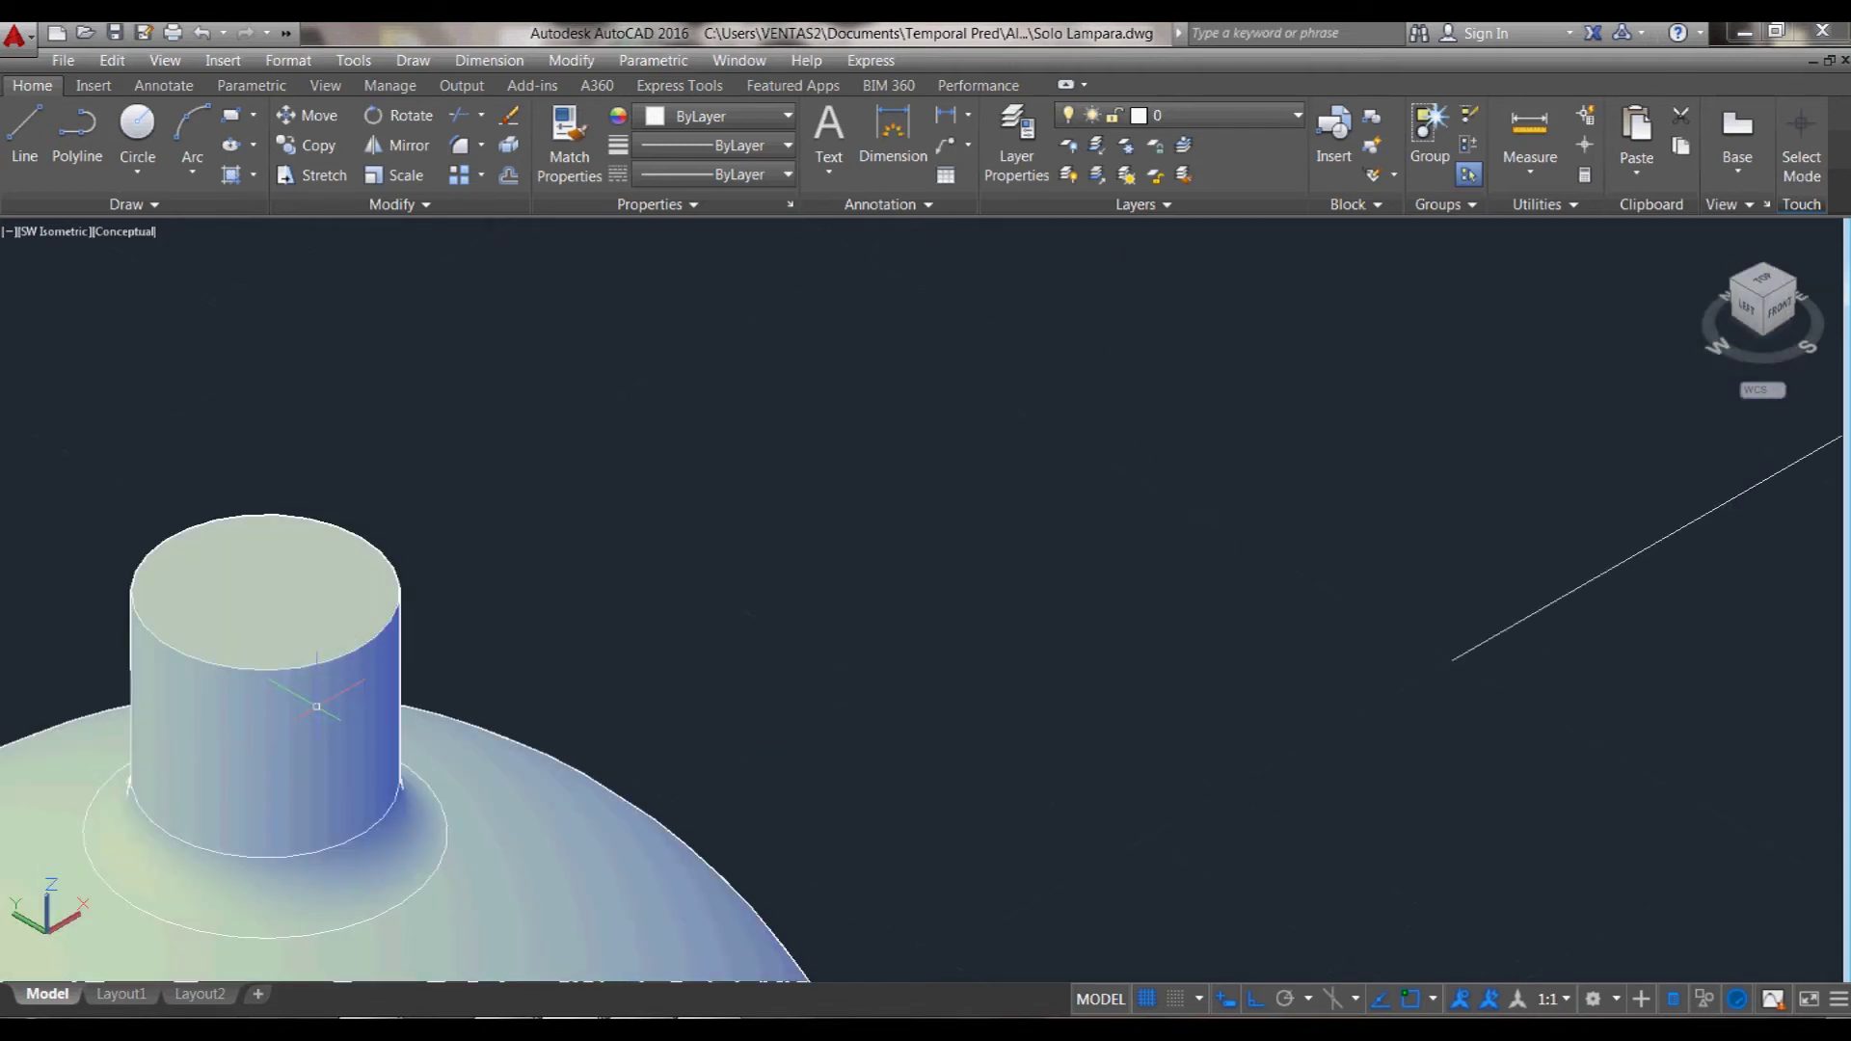
pyautogui.write('c')
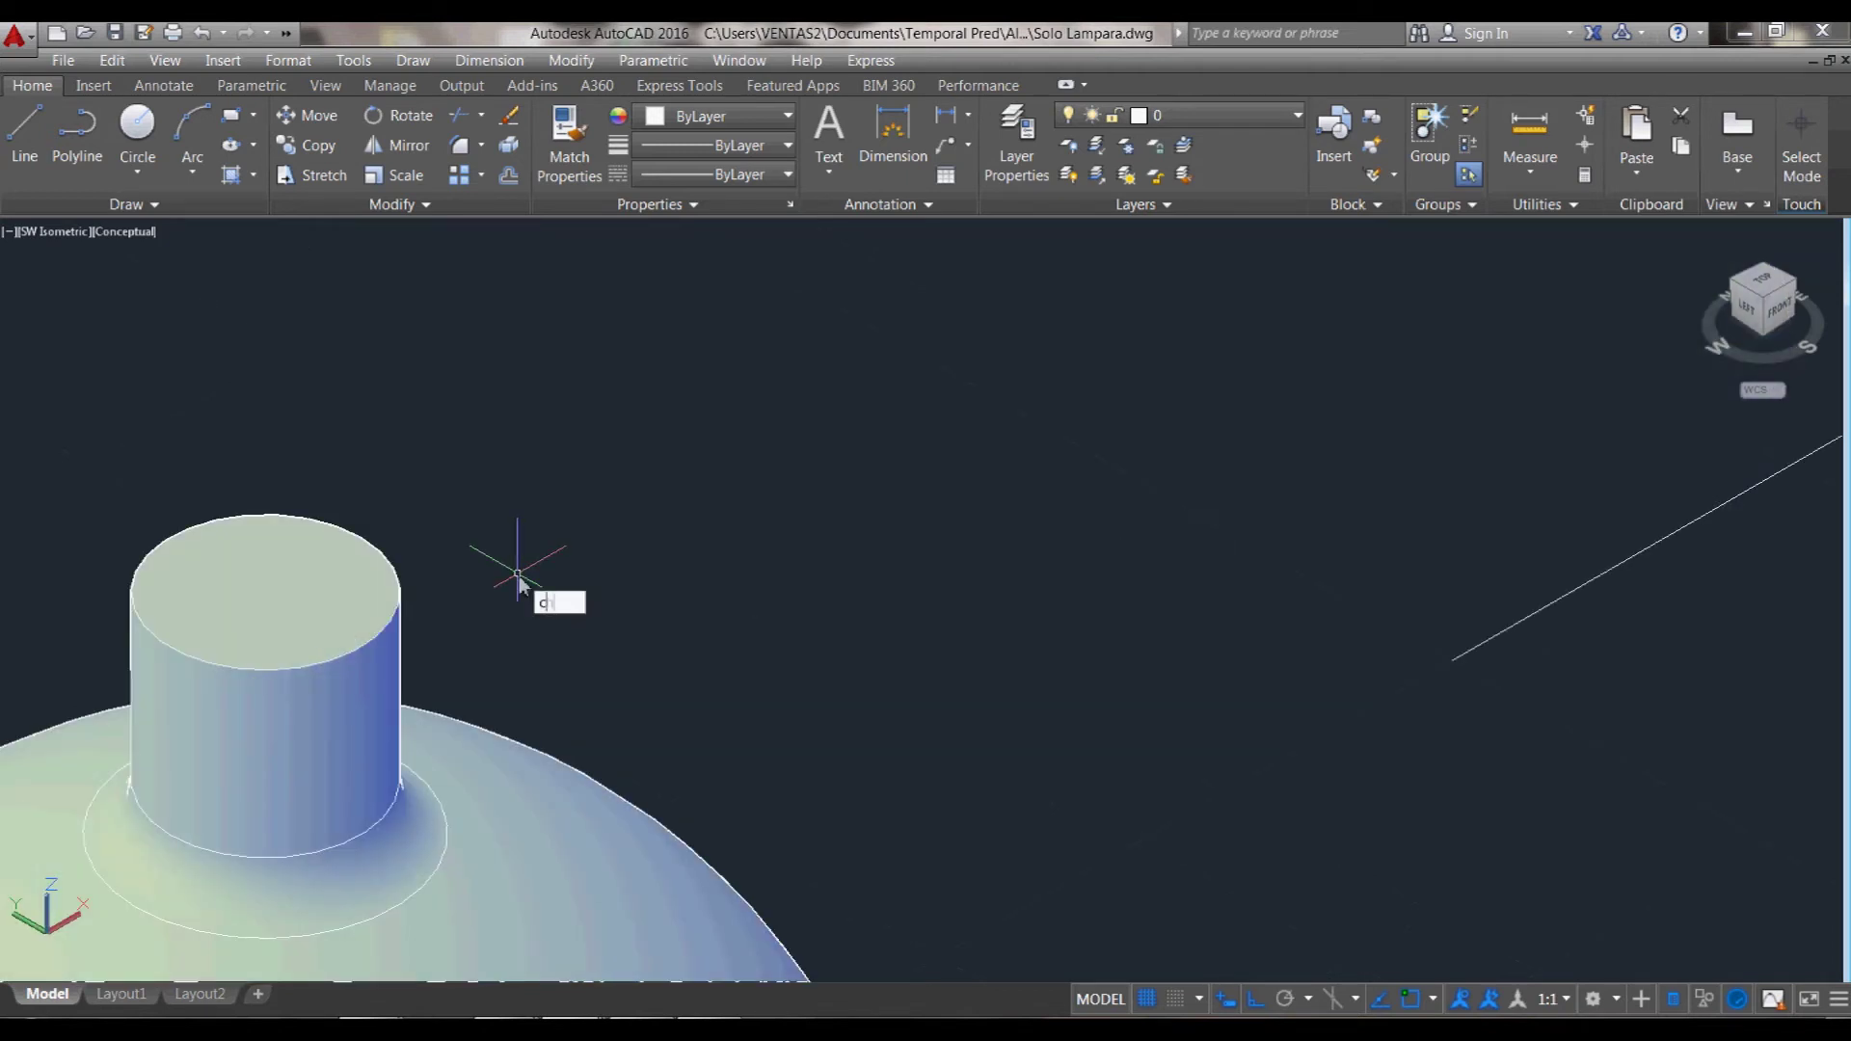
pyautogui.write('r')
pyautogui.press('Return')
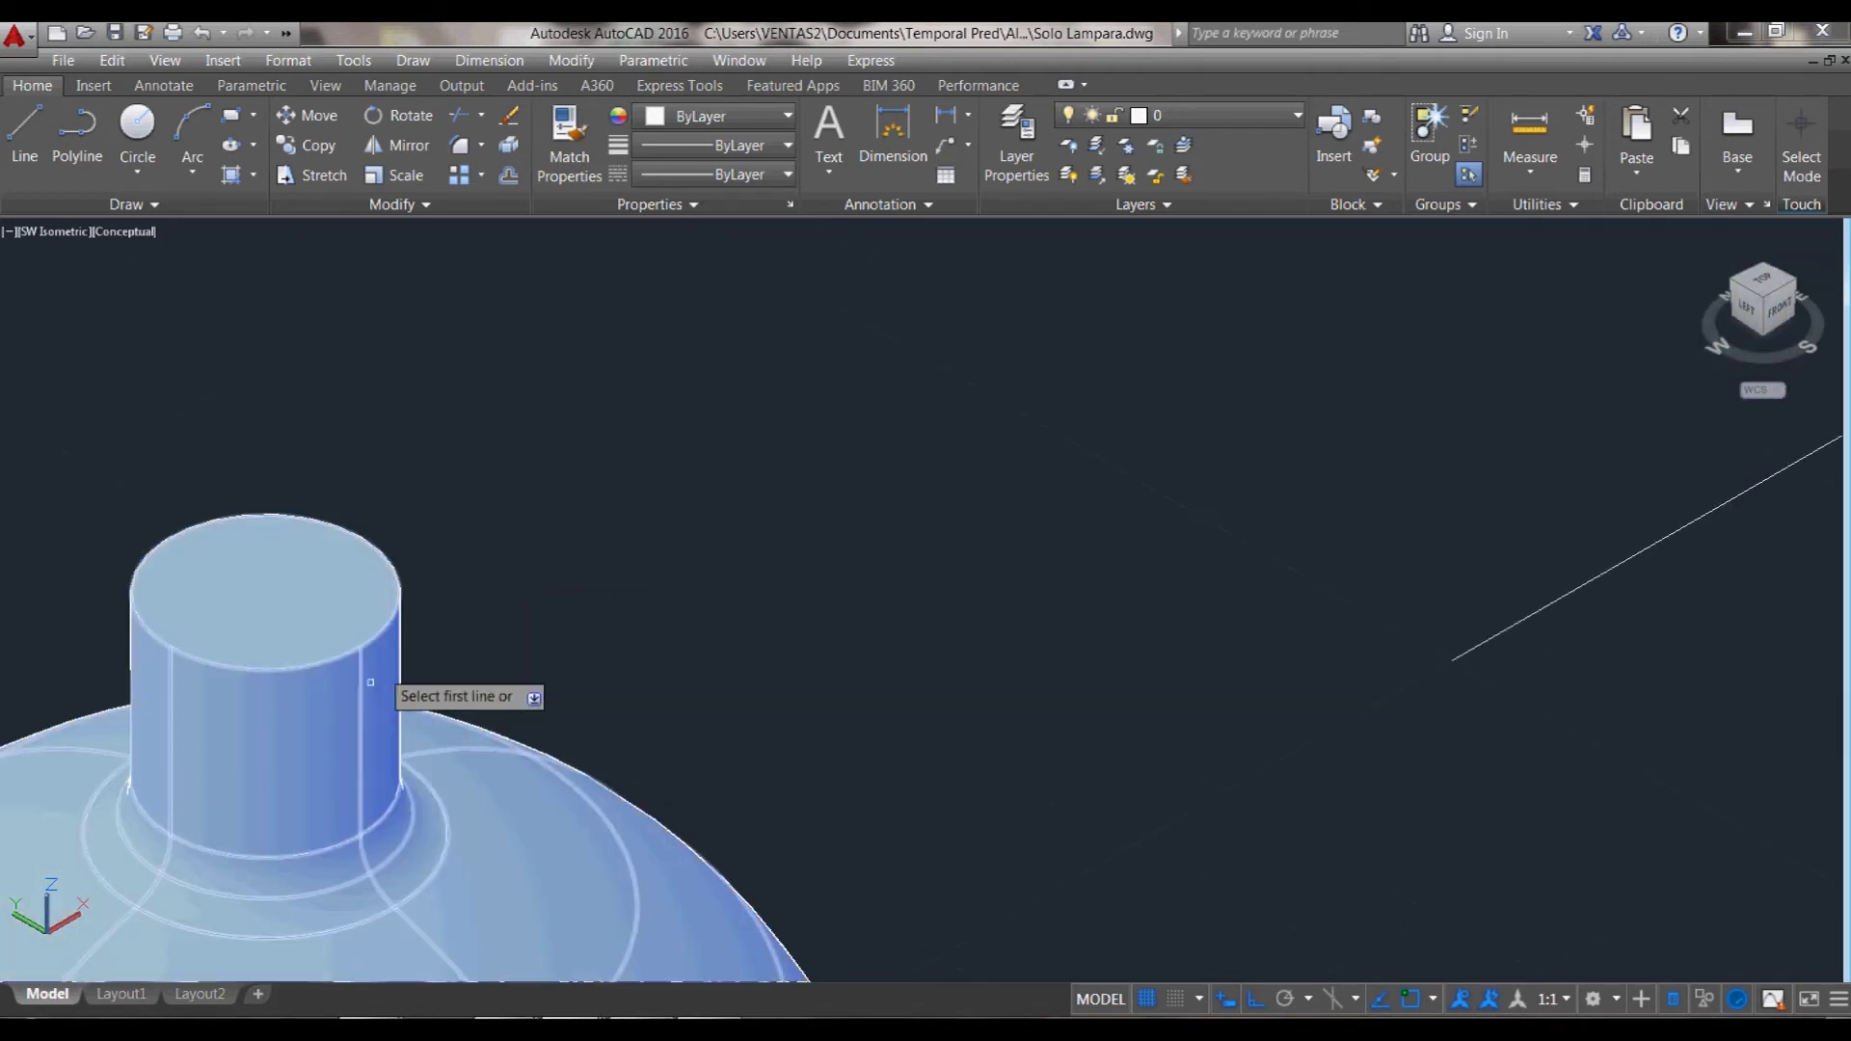
pyautogui.click(344, 655)
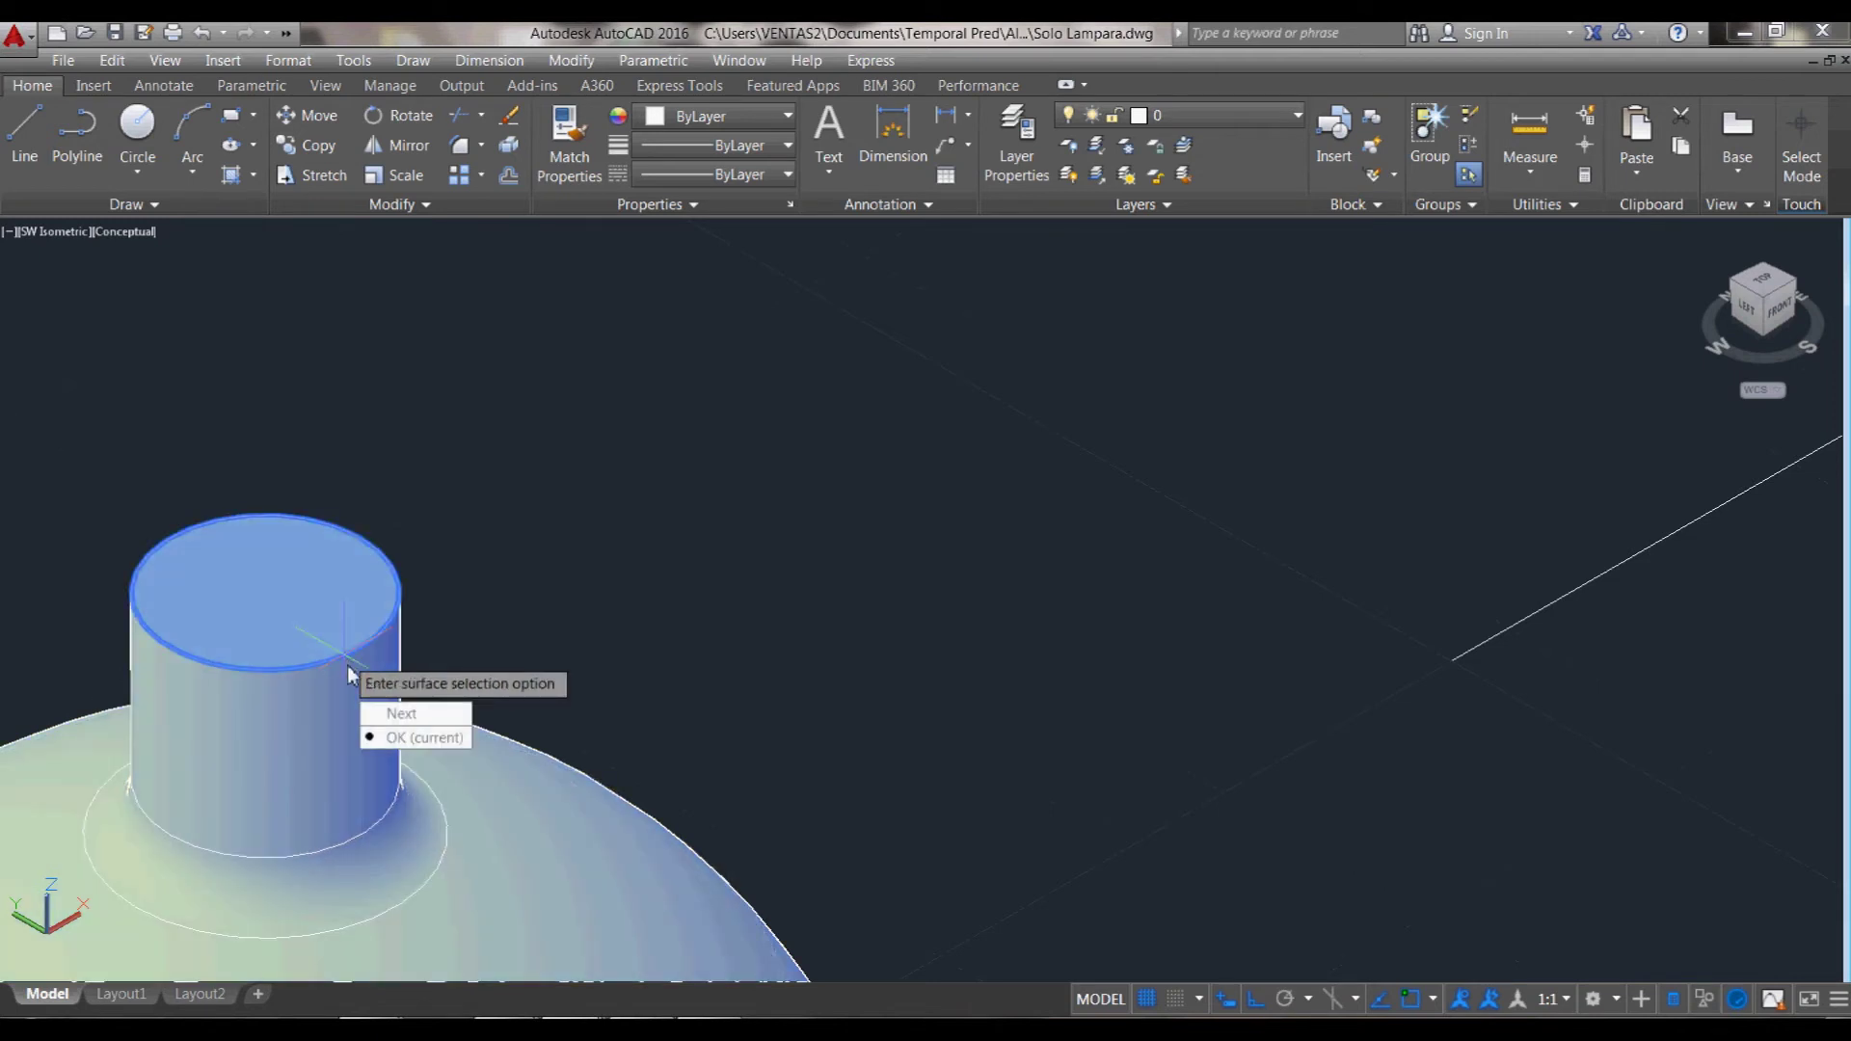
pyautogui.click(374, 744)
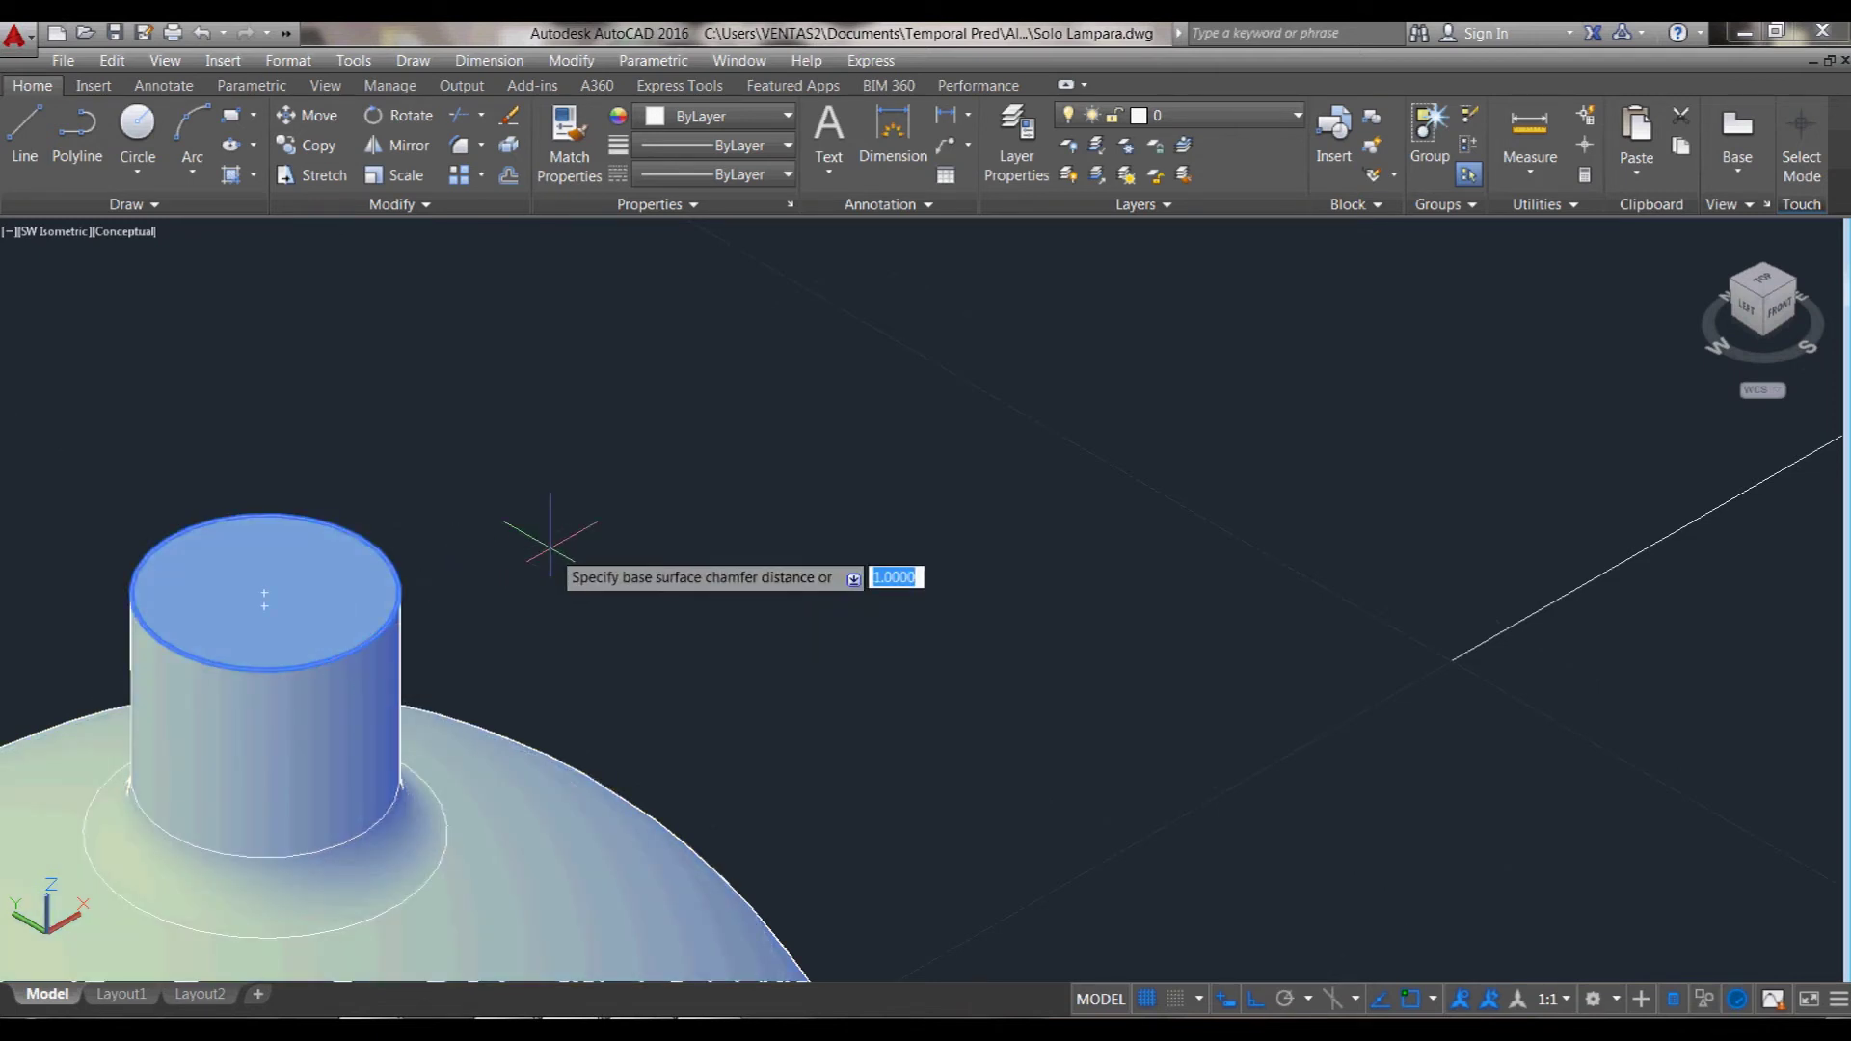
pyautogui.write('1')
pyautogui.press('Return')
pyautogui.press('Return')
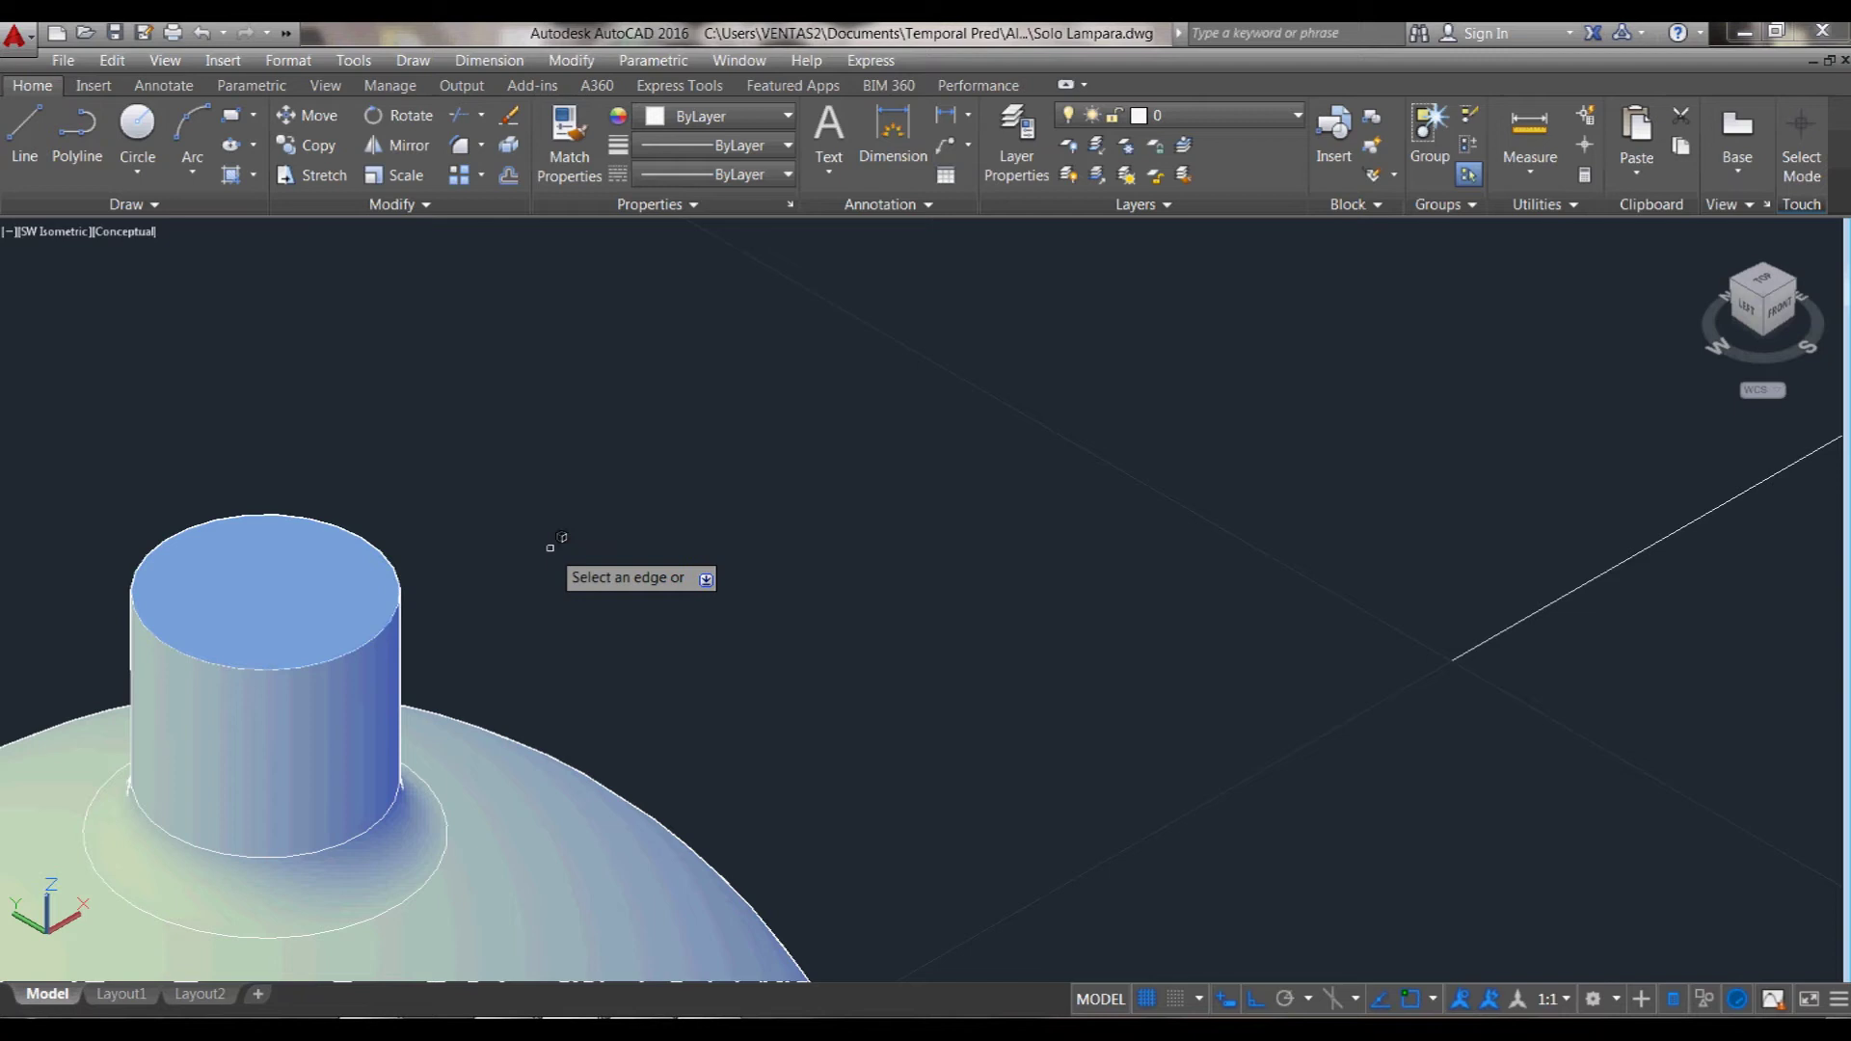
pyautogui.click(214, 664)
pyautogui.press('Return')
pyautogui.scroll(-3, 214, 664)
pyautogui.scroll(-3, 867, 779)
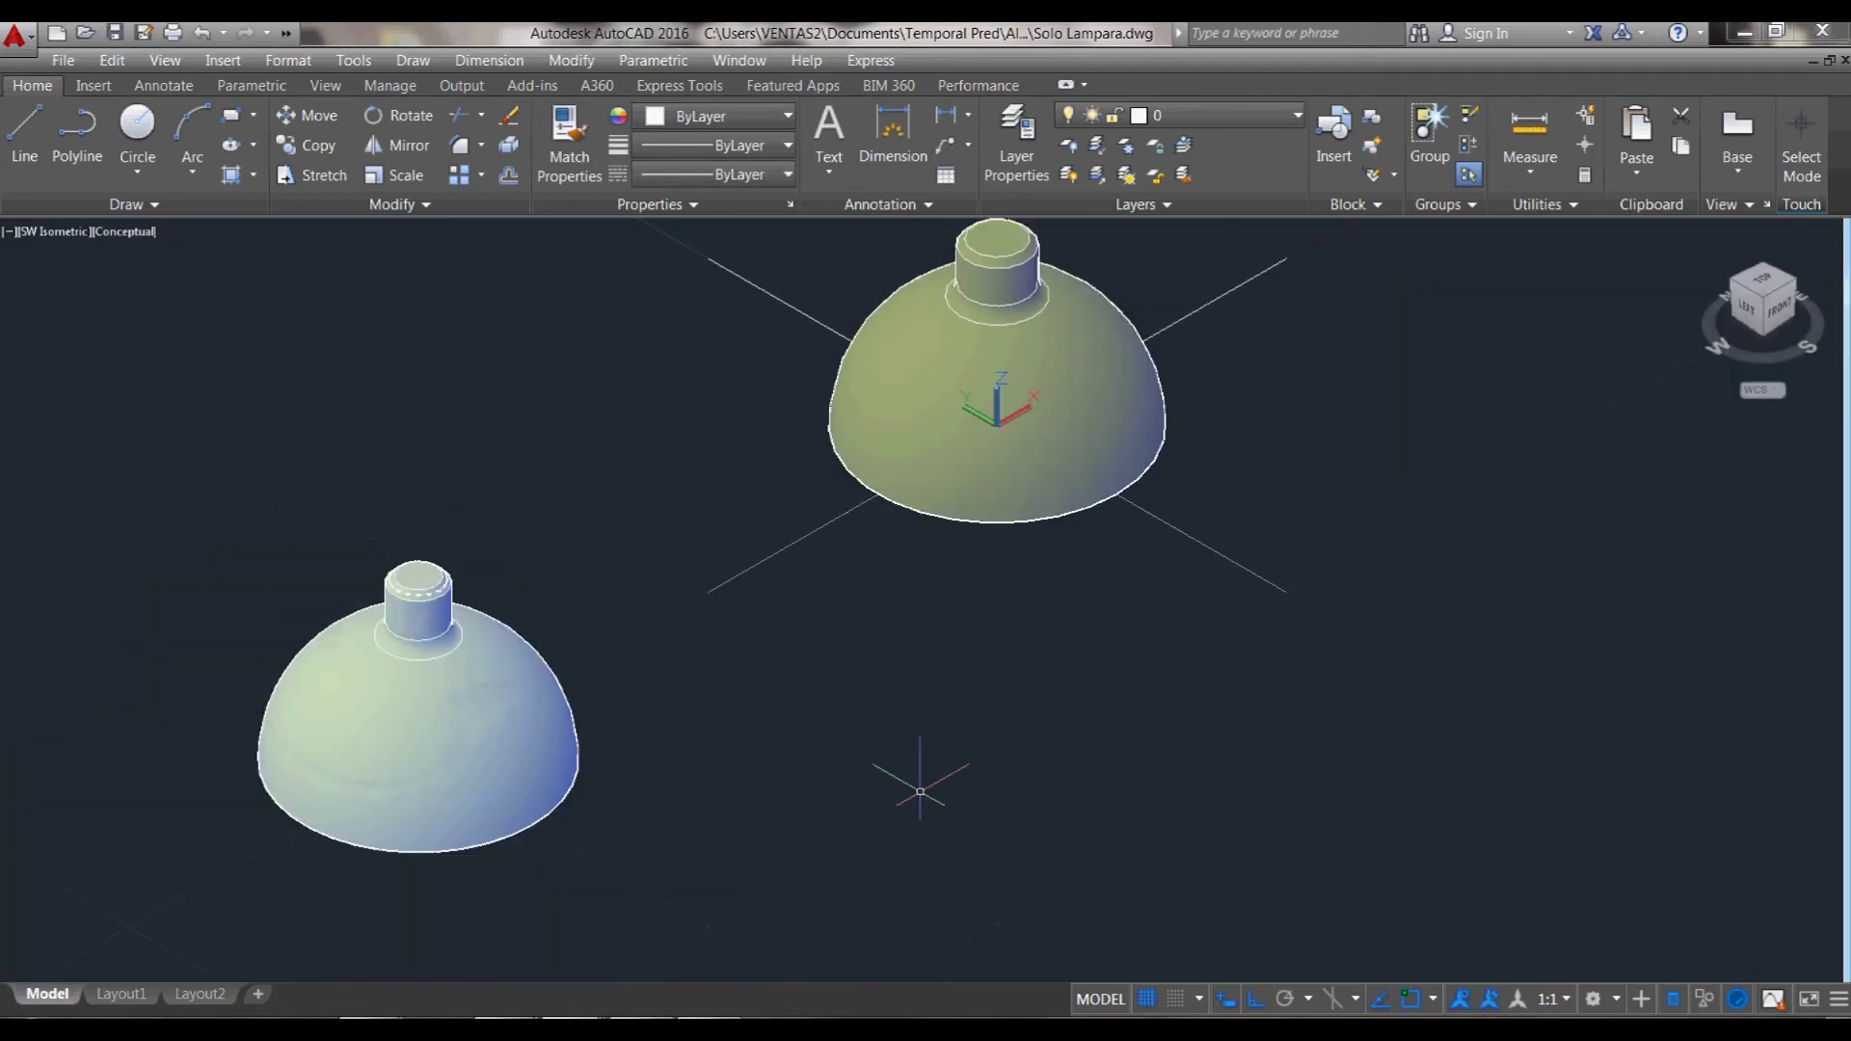
pyautogui.scroll(-2, 774, 666)
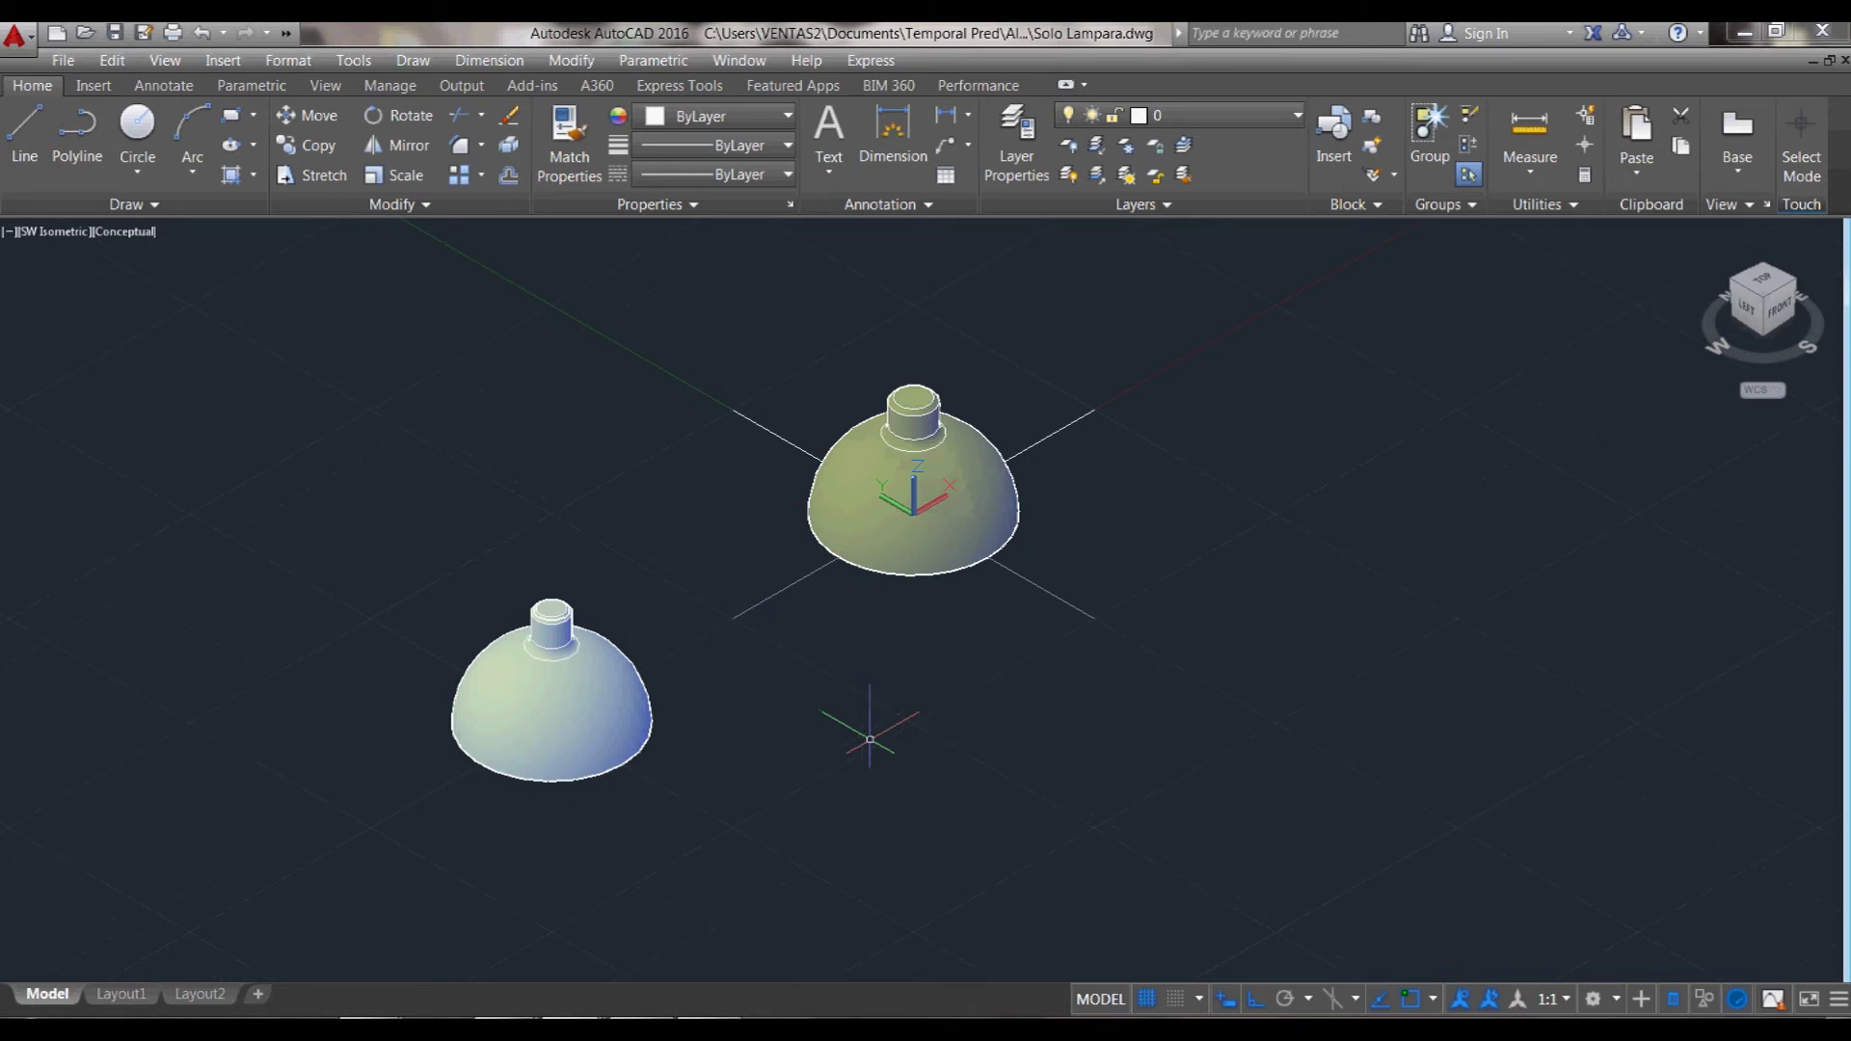
# - Switch the display to 2D Wireframe and zoom in on the lamp neck
pyautogui.write('vs')
pyautogui.press('Return')
pyautogui.write('2')
pyautogui.press('Return')
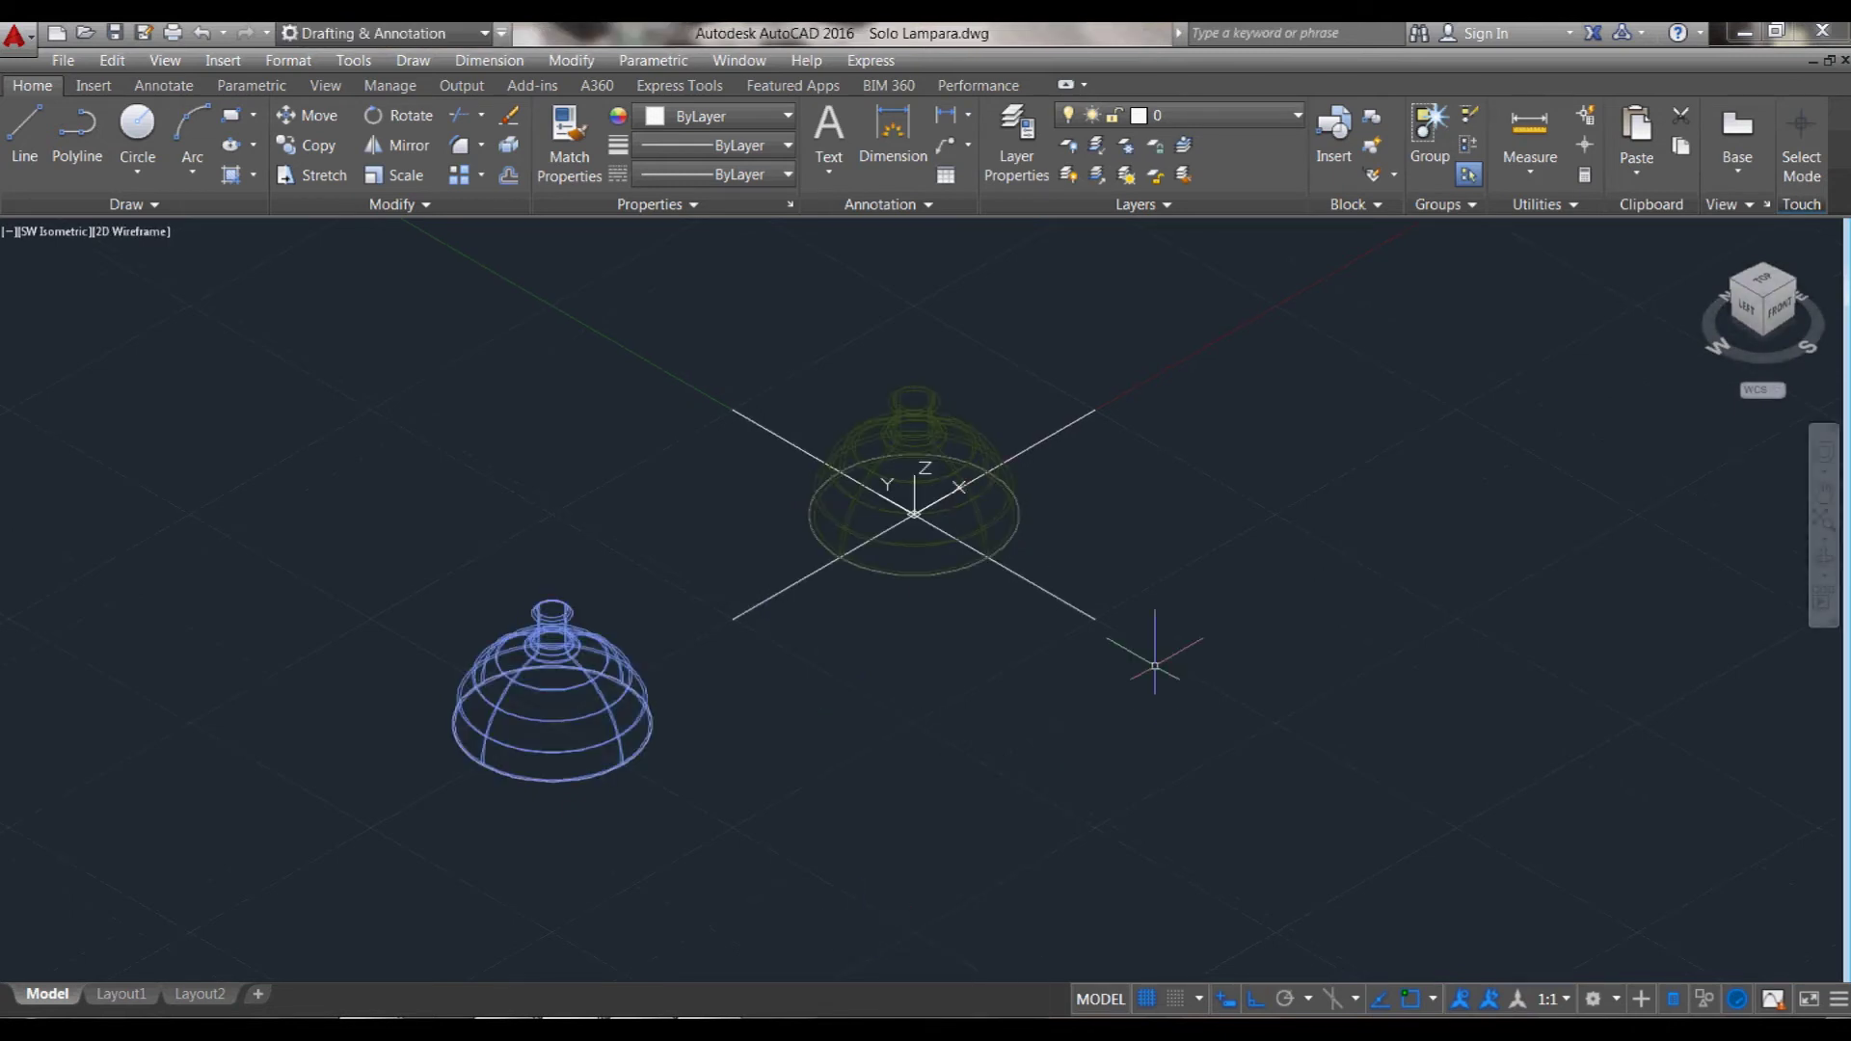
pyautogui.scroll(2, 954, 481)
pyautogui.scroll(2, 954, 481)
pyautogui.scroll(1, 765, 281)
pyautogui.scroll(1, 756, 289)
pyautogui.scroll(2, 783, 355)
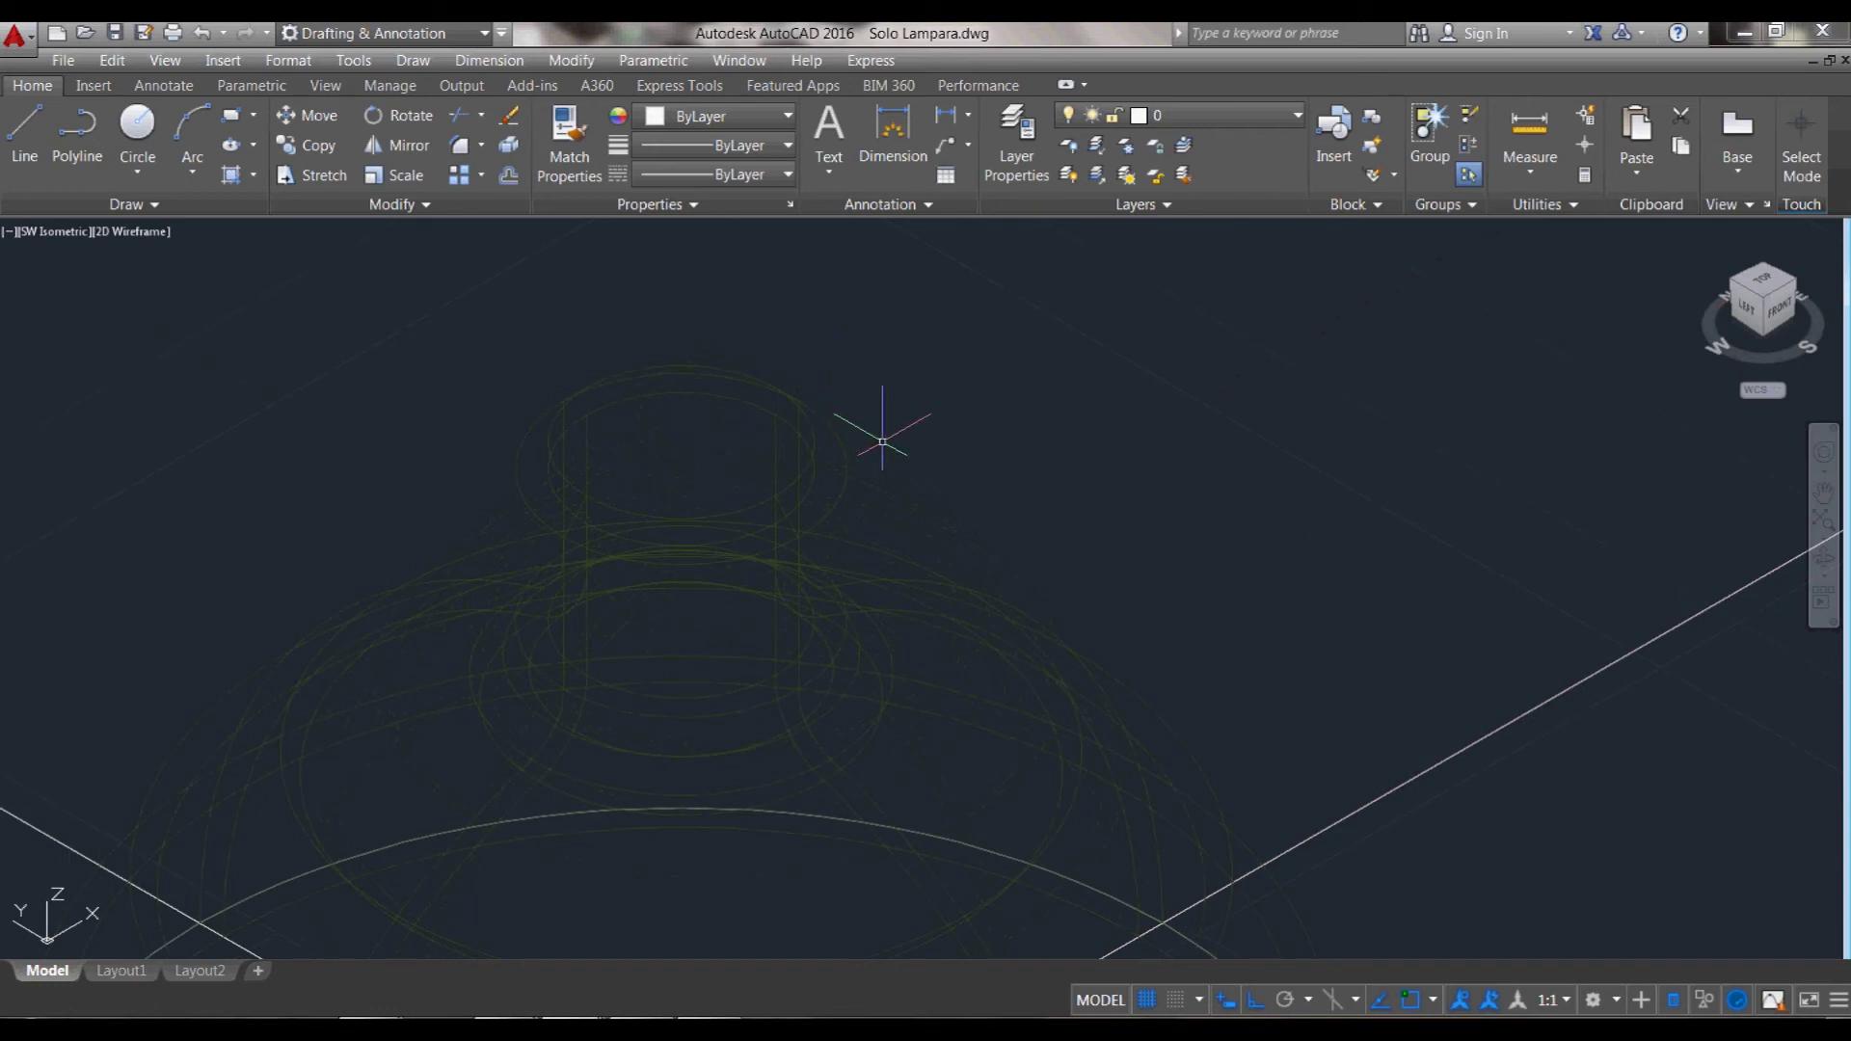
pyautogui.scroll(-2, 949, 504)
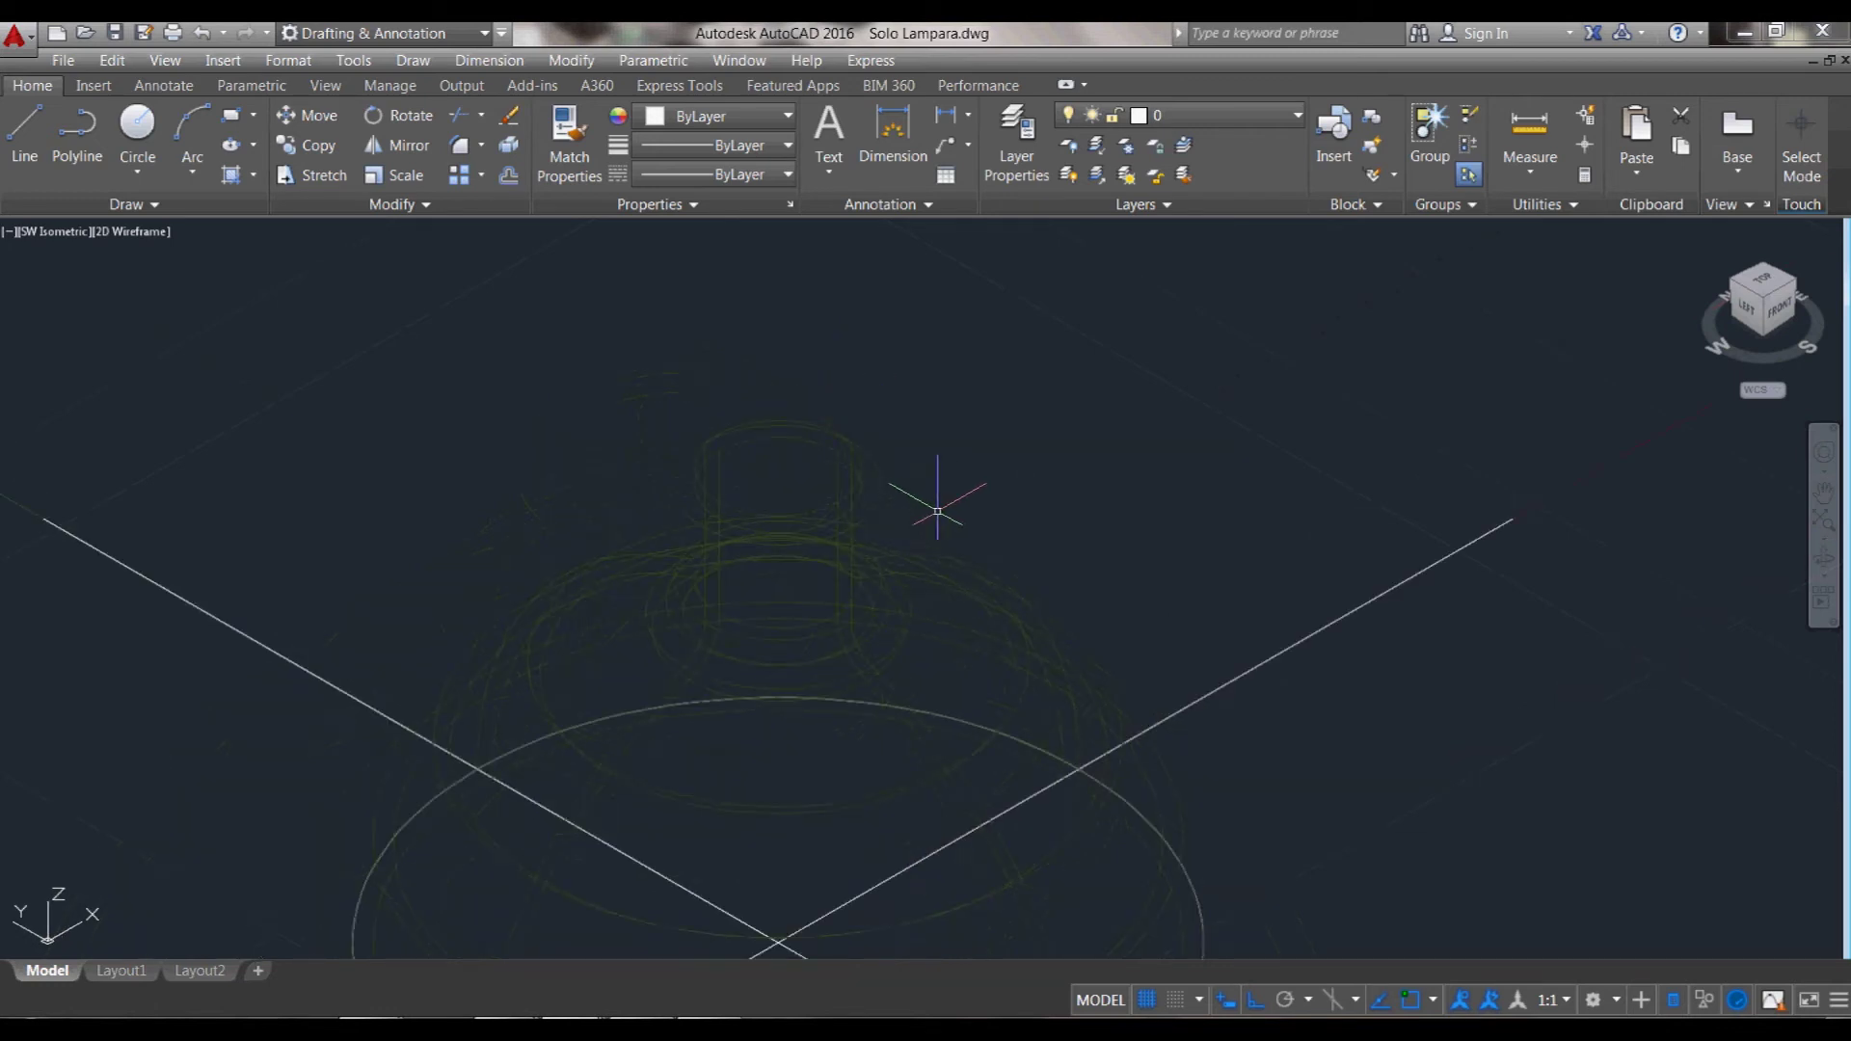
pyautogui.scroll(2, 836, 398)
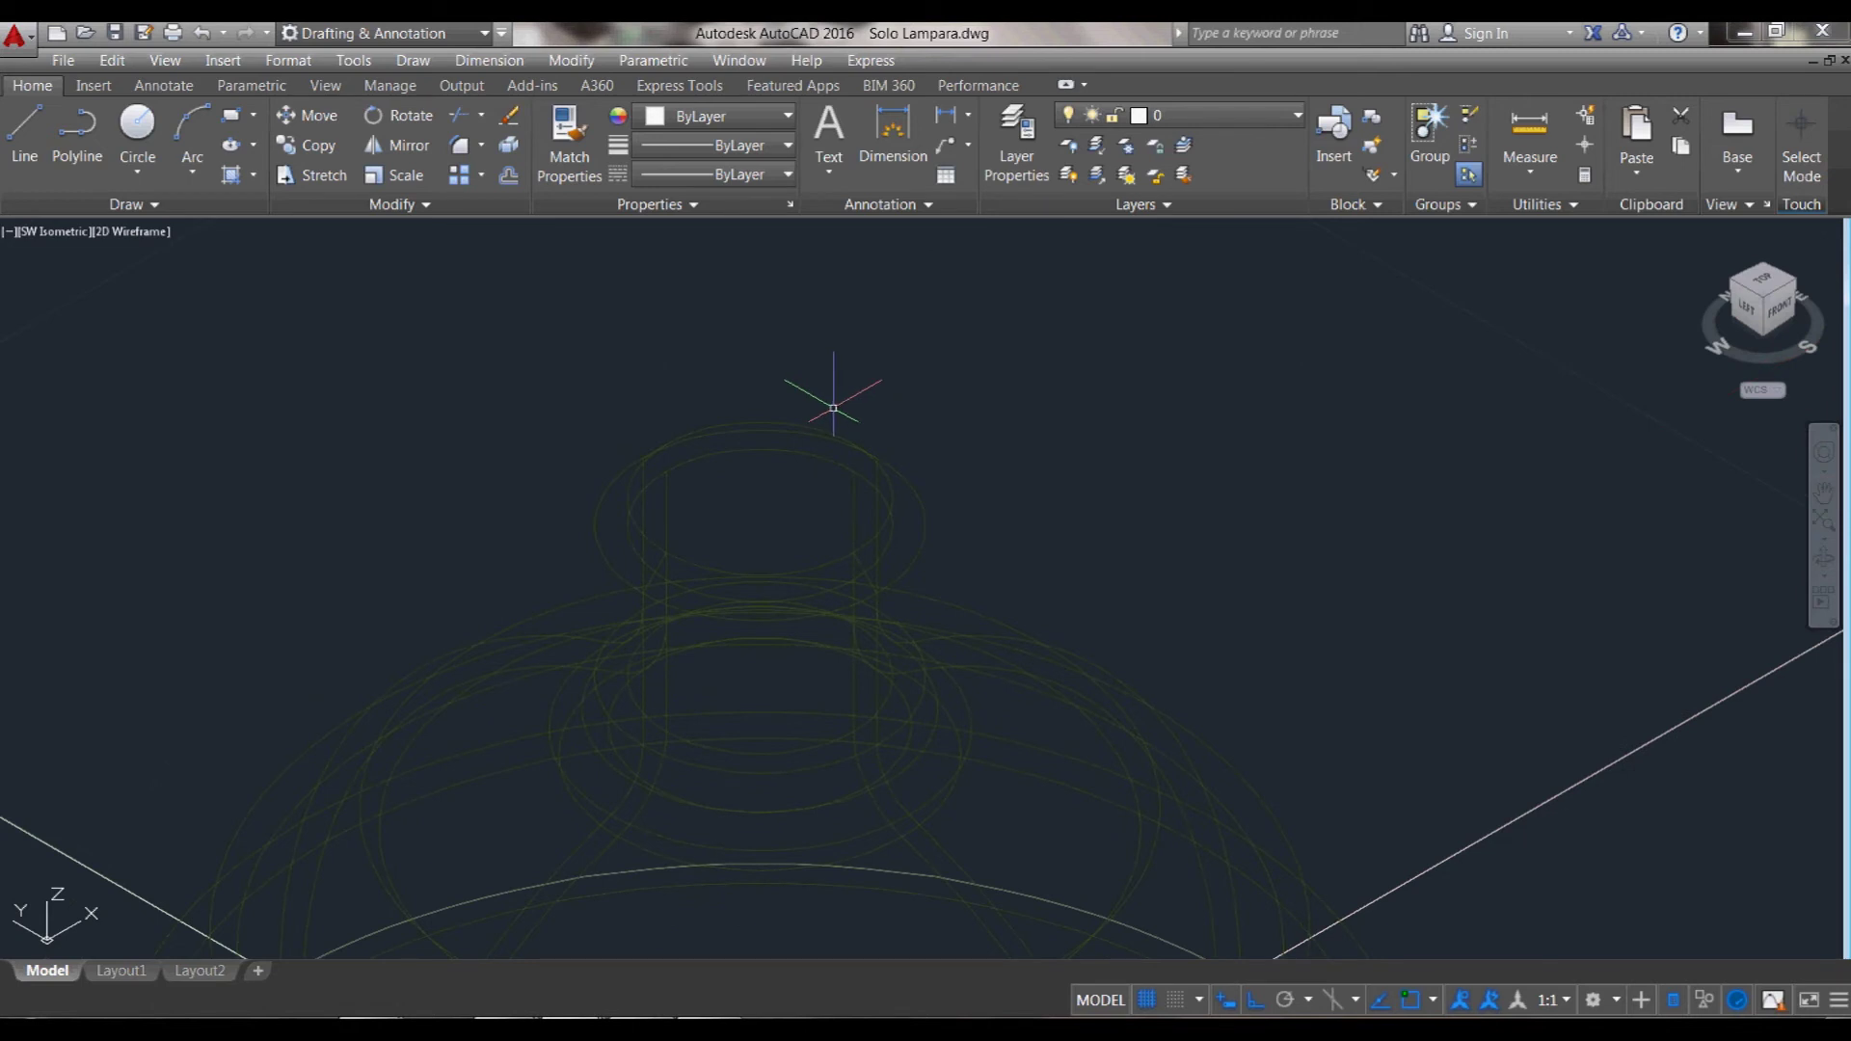
# - Start a cylinder at the neck centre with a quadrant-snapped radius, then cancel it
pyautogui.write('cyl')
pyautogui.press('Return')
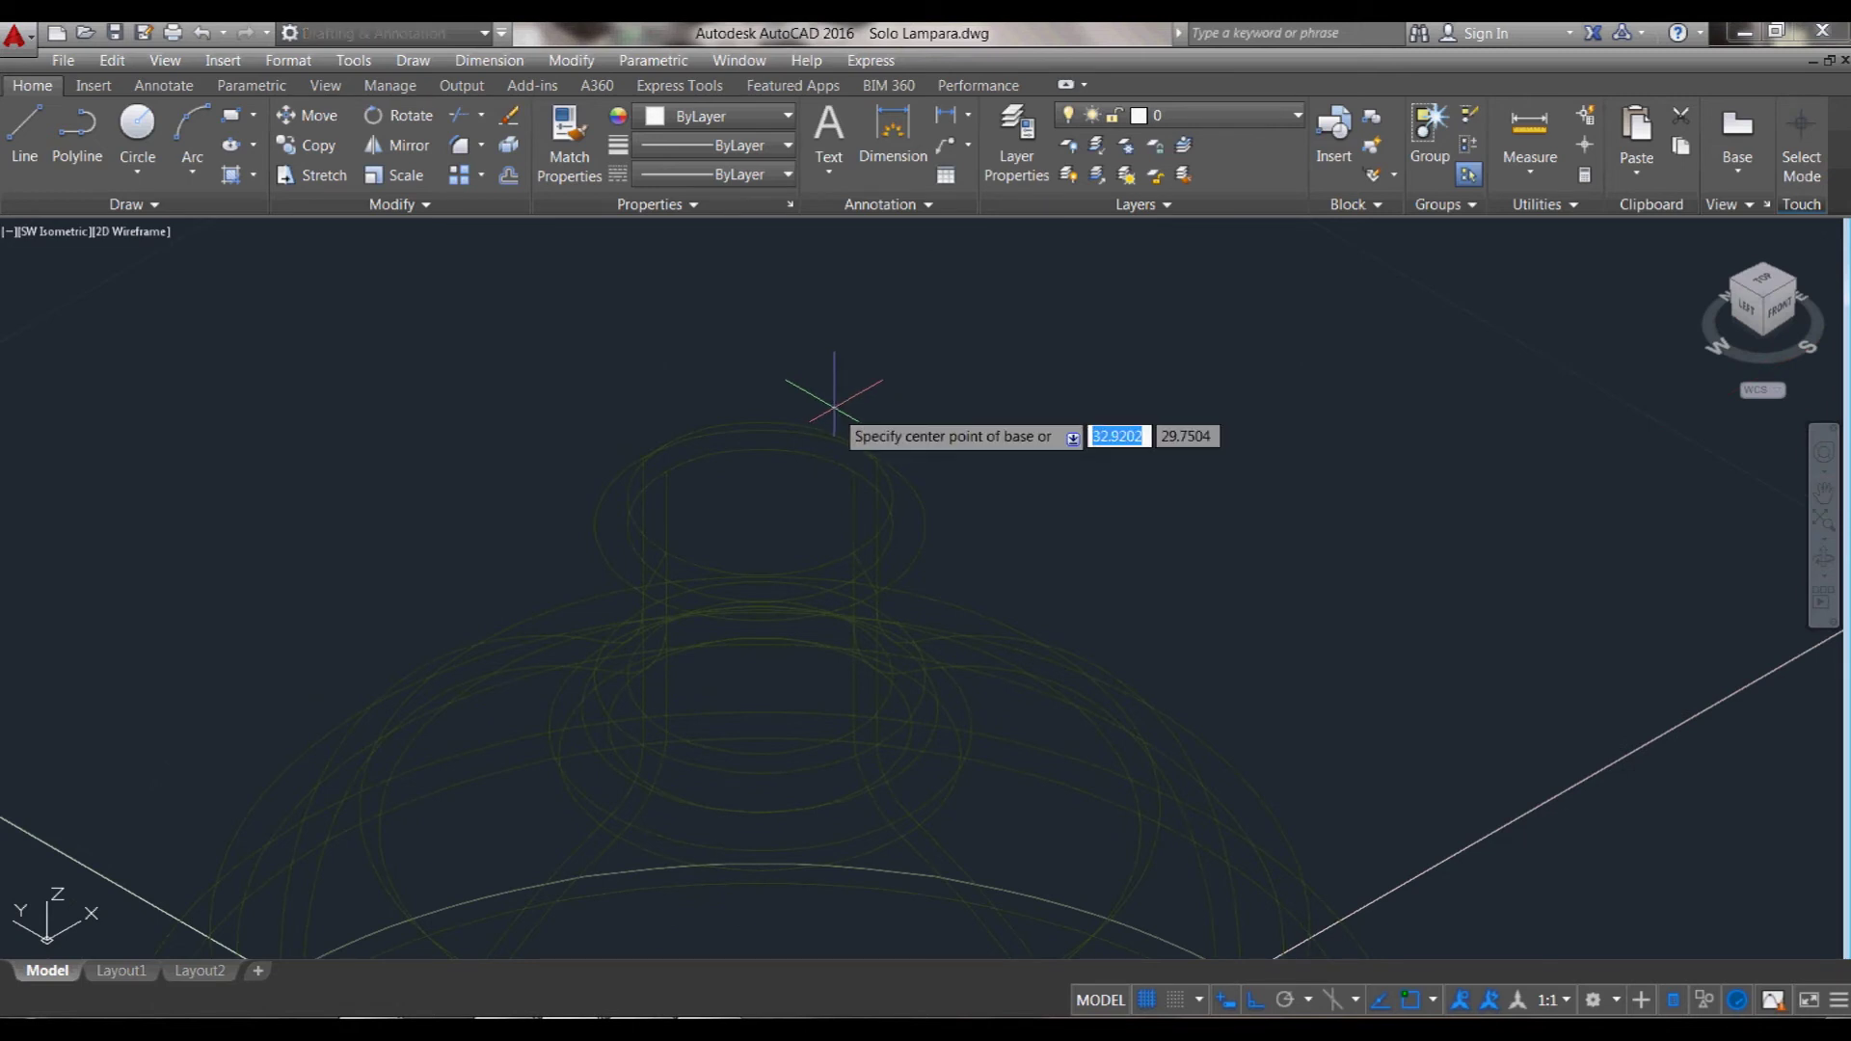
pyautogui.click(760, 497)
pyautogui.keyDown('shift'); pyautogui.rightClick(886, 452); pyautogui.keyUp('shift')
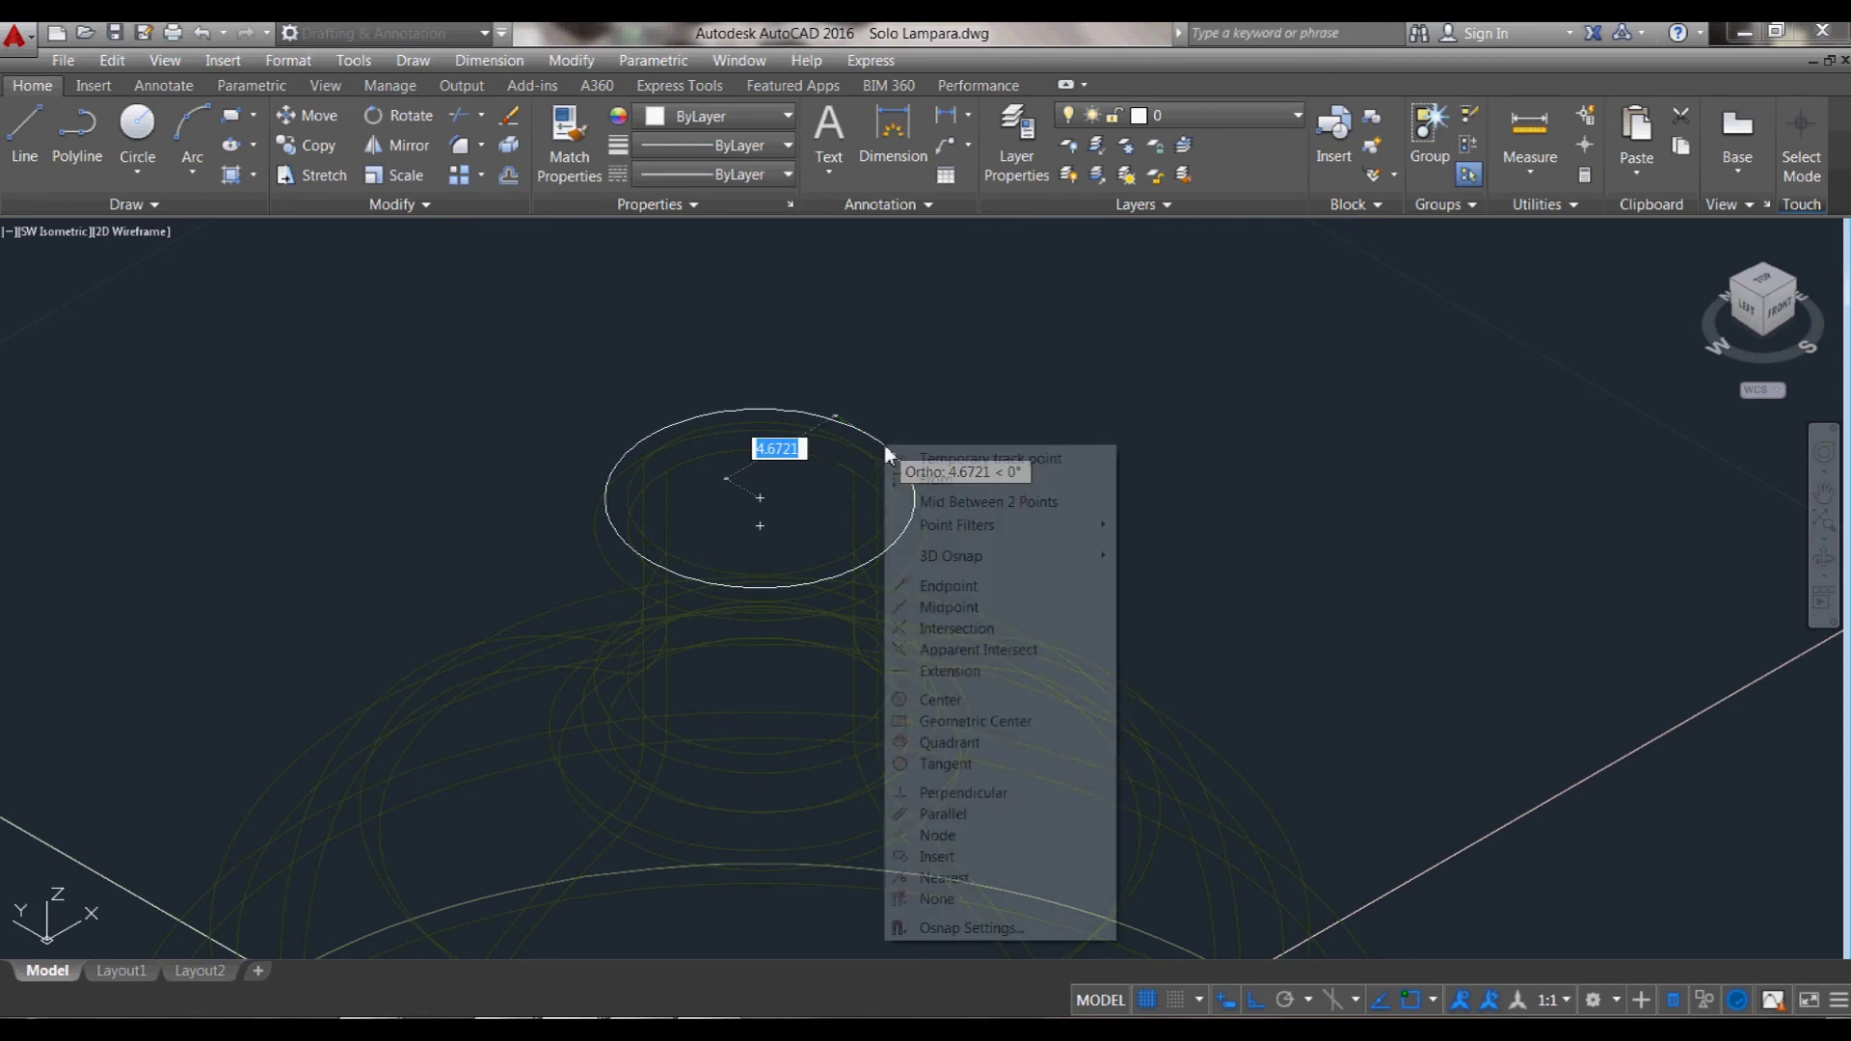
pyautogui.click(950, 742)
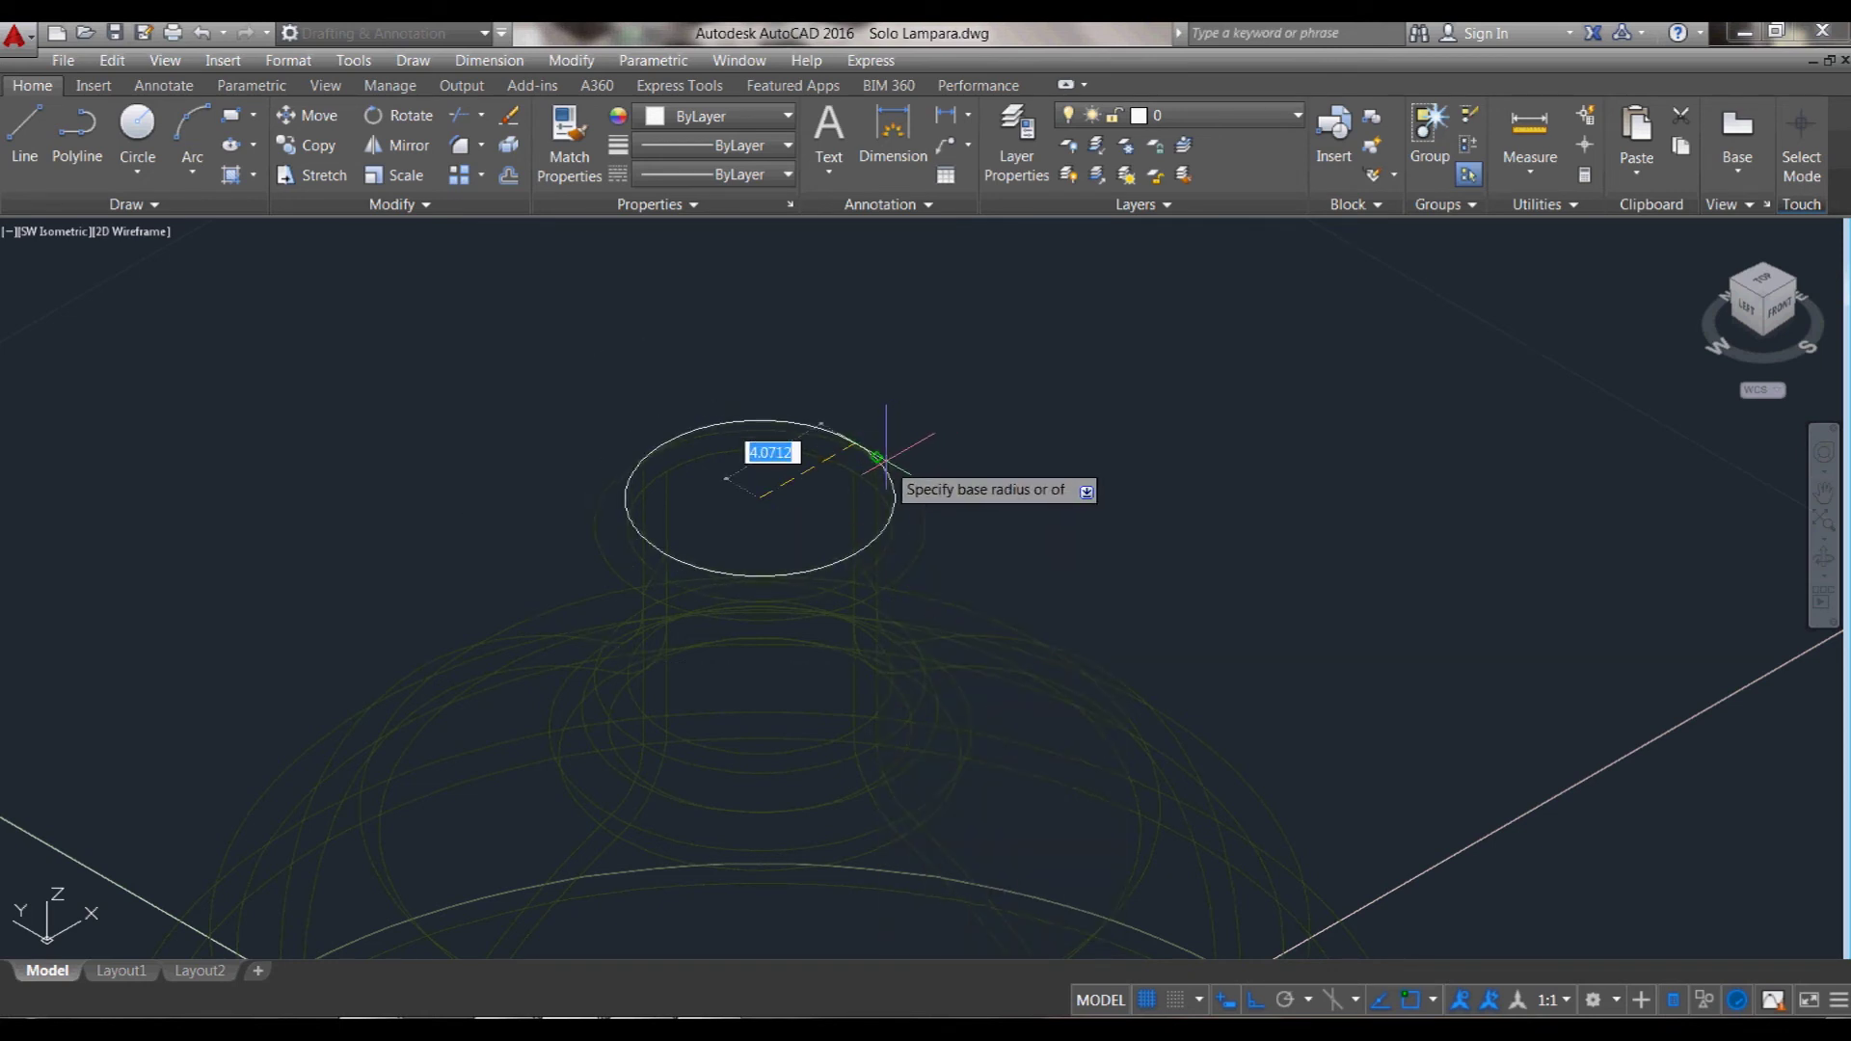
pyautogui.click(886, 453)
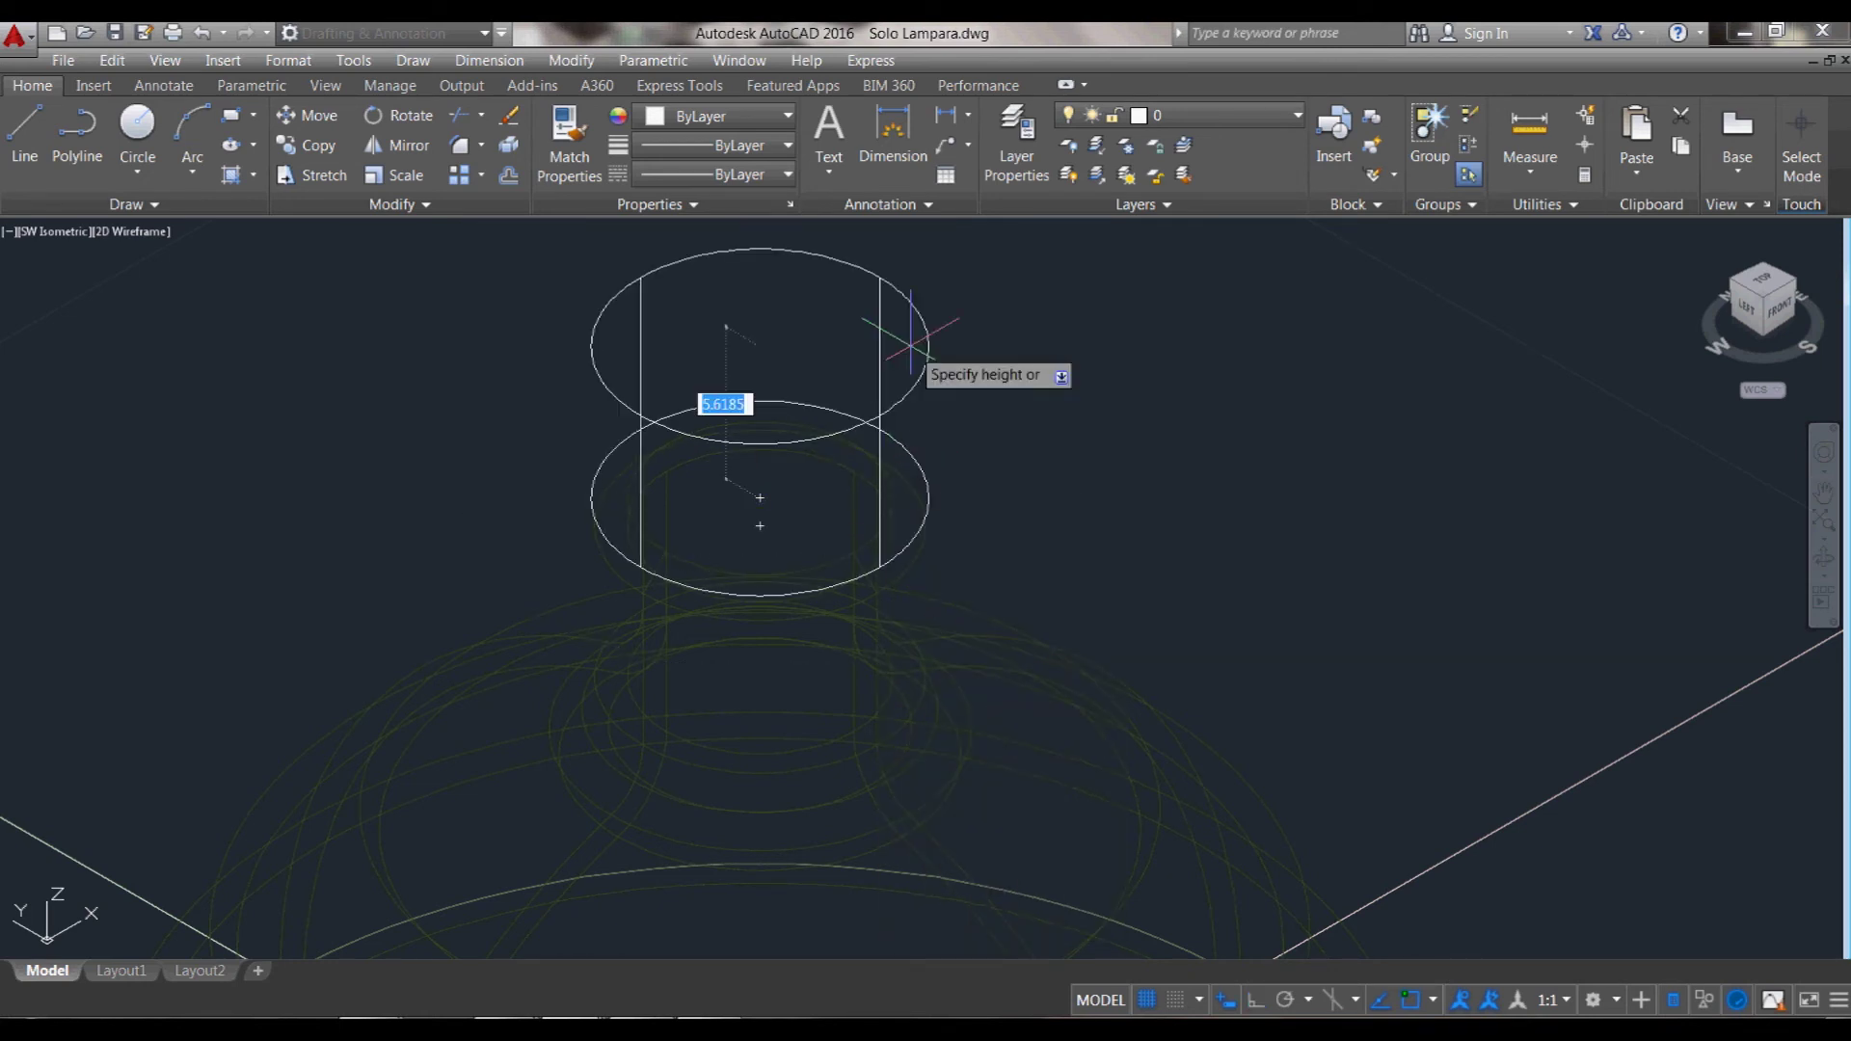
pyautogui.press('Escape')
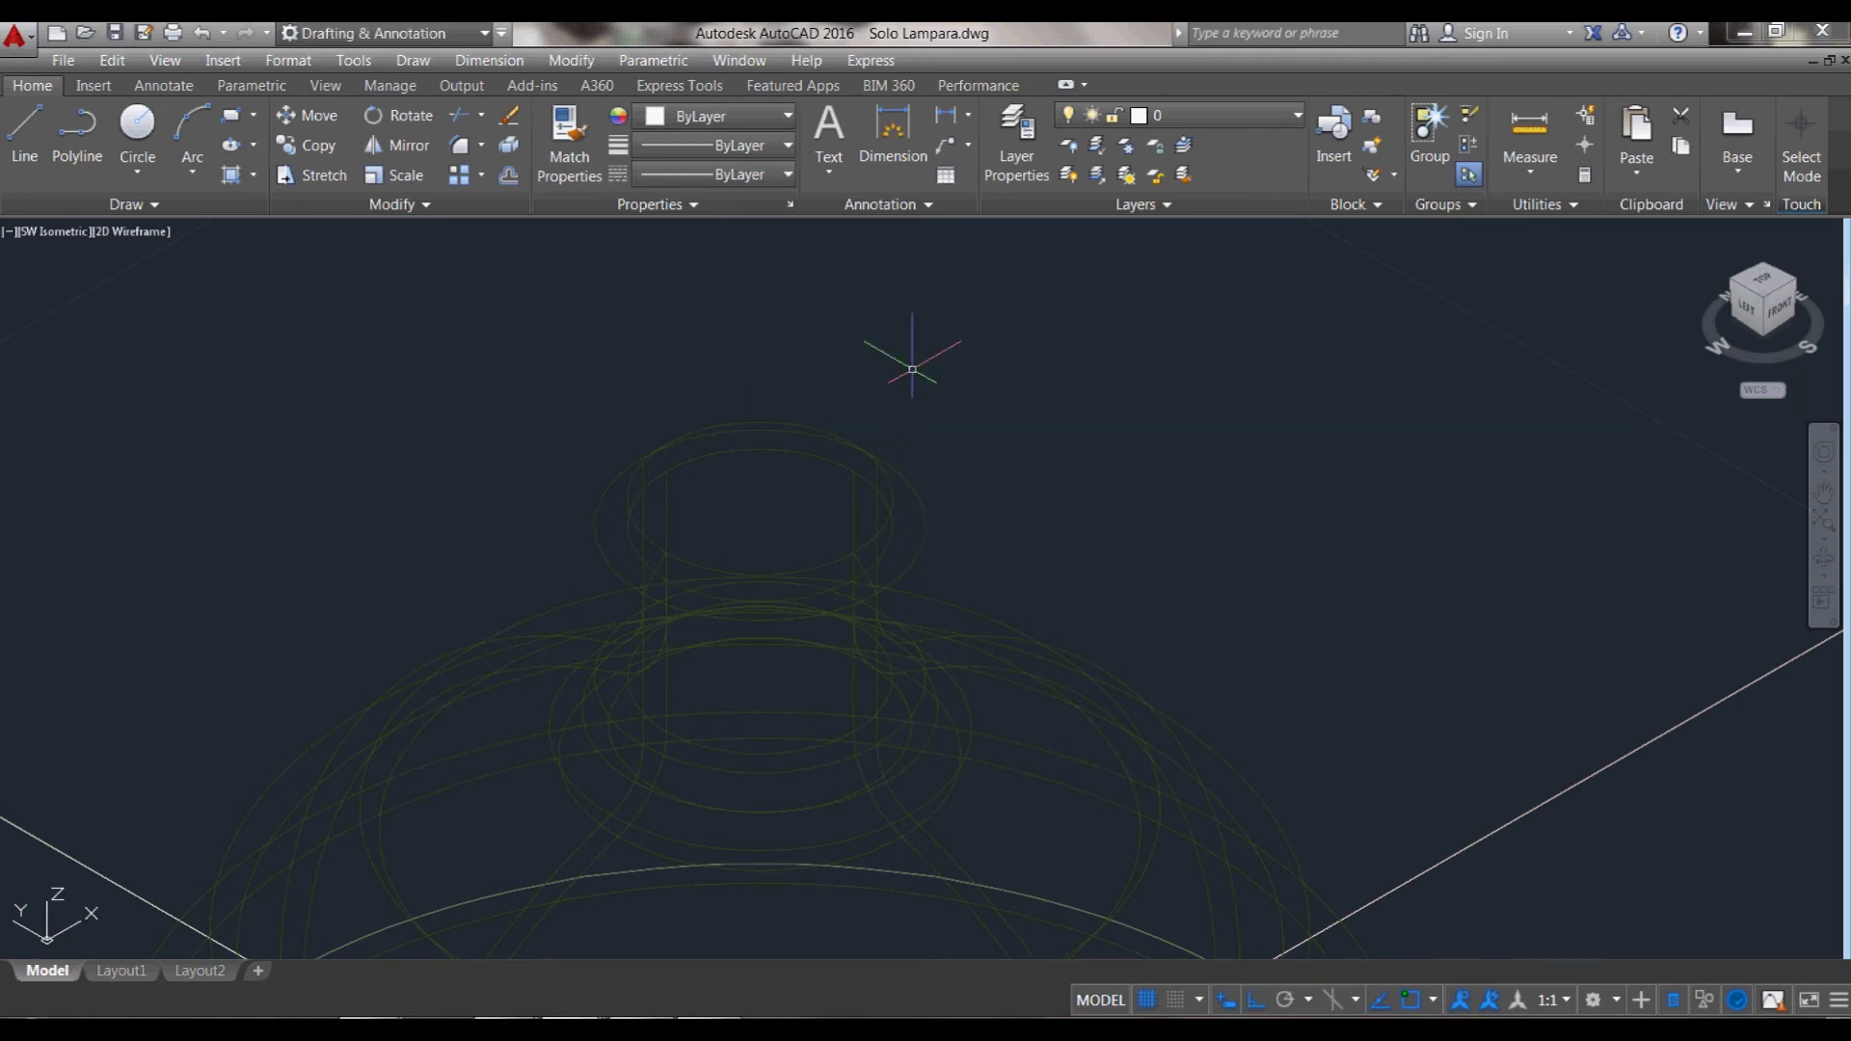
# - Draw a 5-unit-tall cylinder centred on the neck, radius snapped to its quadrant
pyautogui.write('yl')
pyautogui.press('Return')
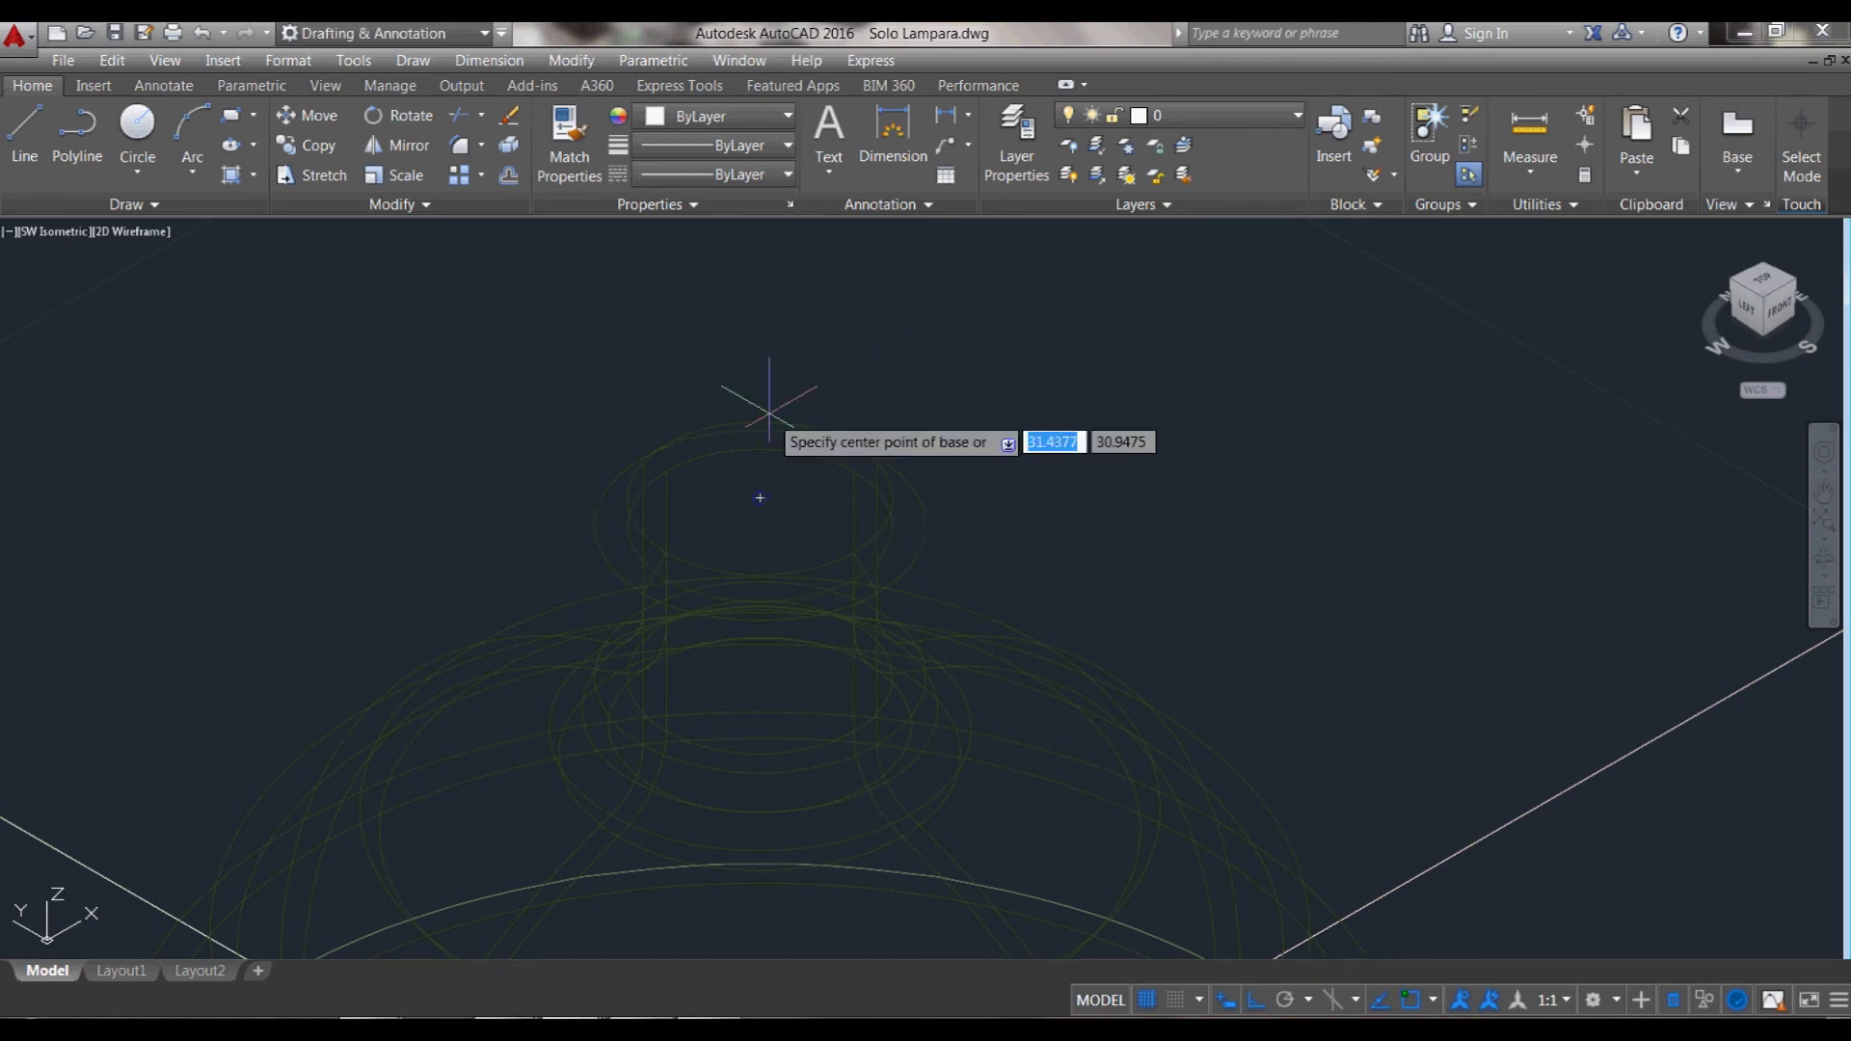
pyautogui.click(757, 498)
pyautogui.keyDown('shift'); pyautogui.rightClick(740, 546); pyautogui.keyUp('shift')
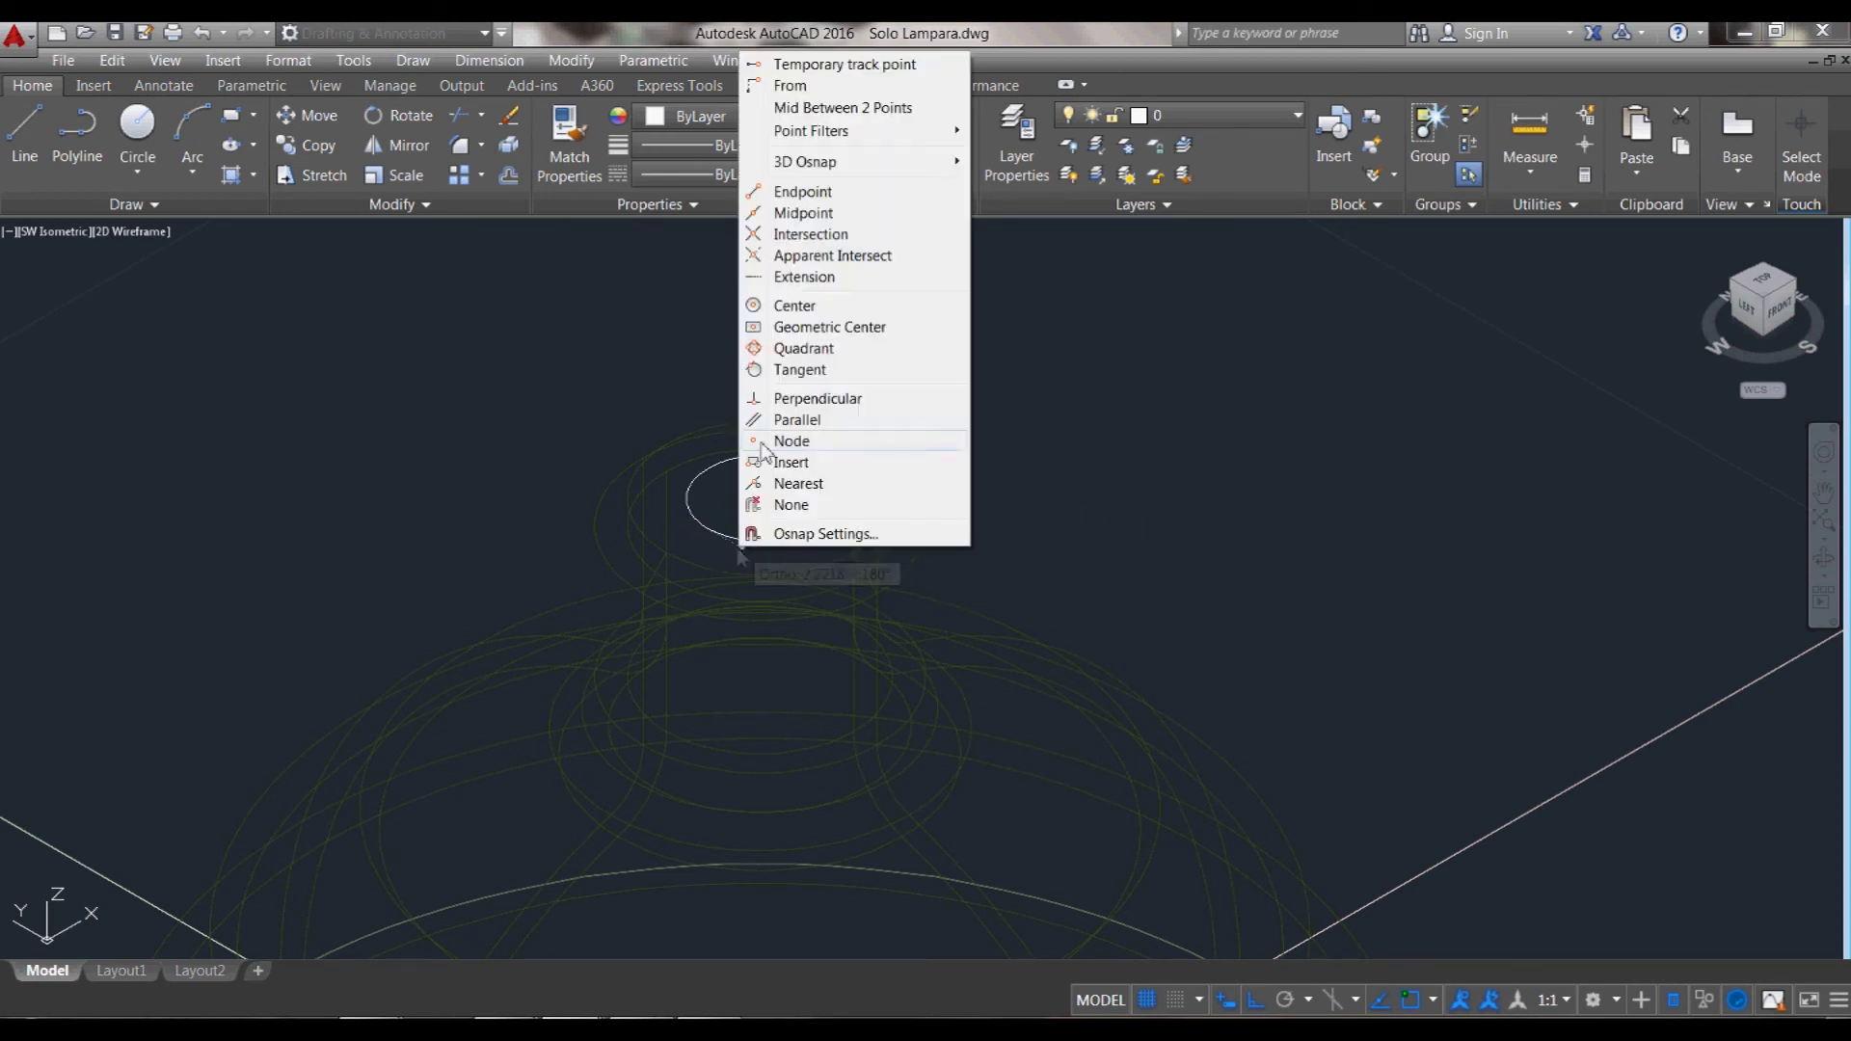
pyautogui.click(771, 348)
pyautogui.click(641, 527)
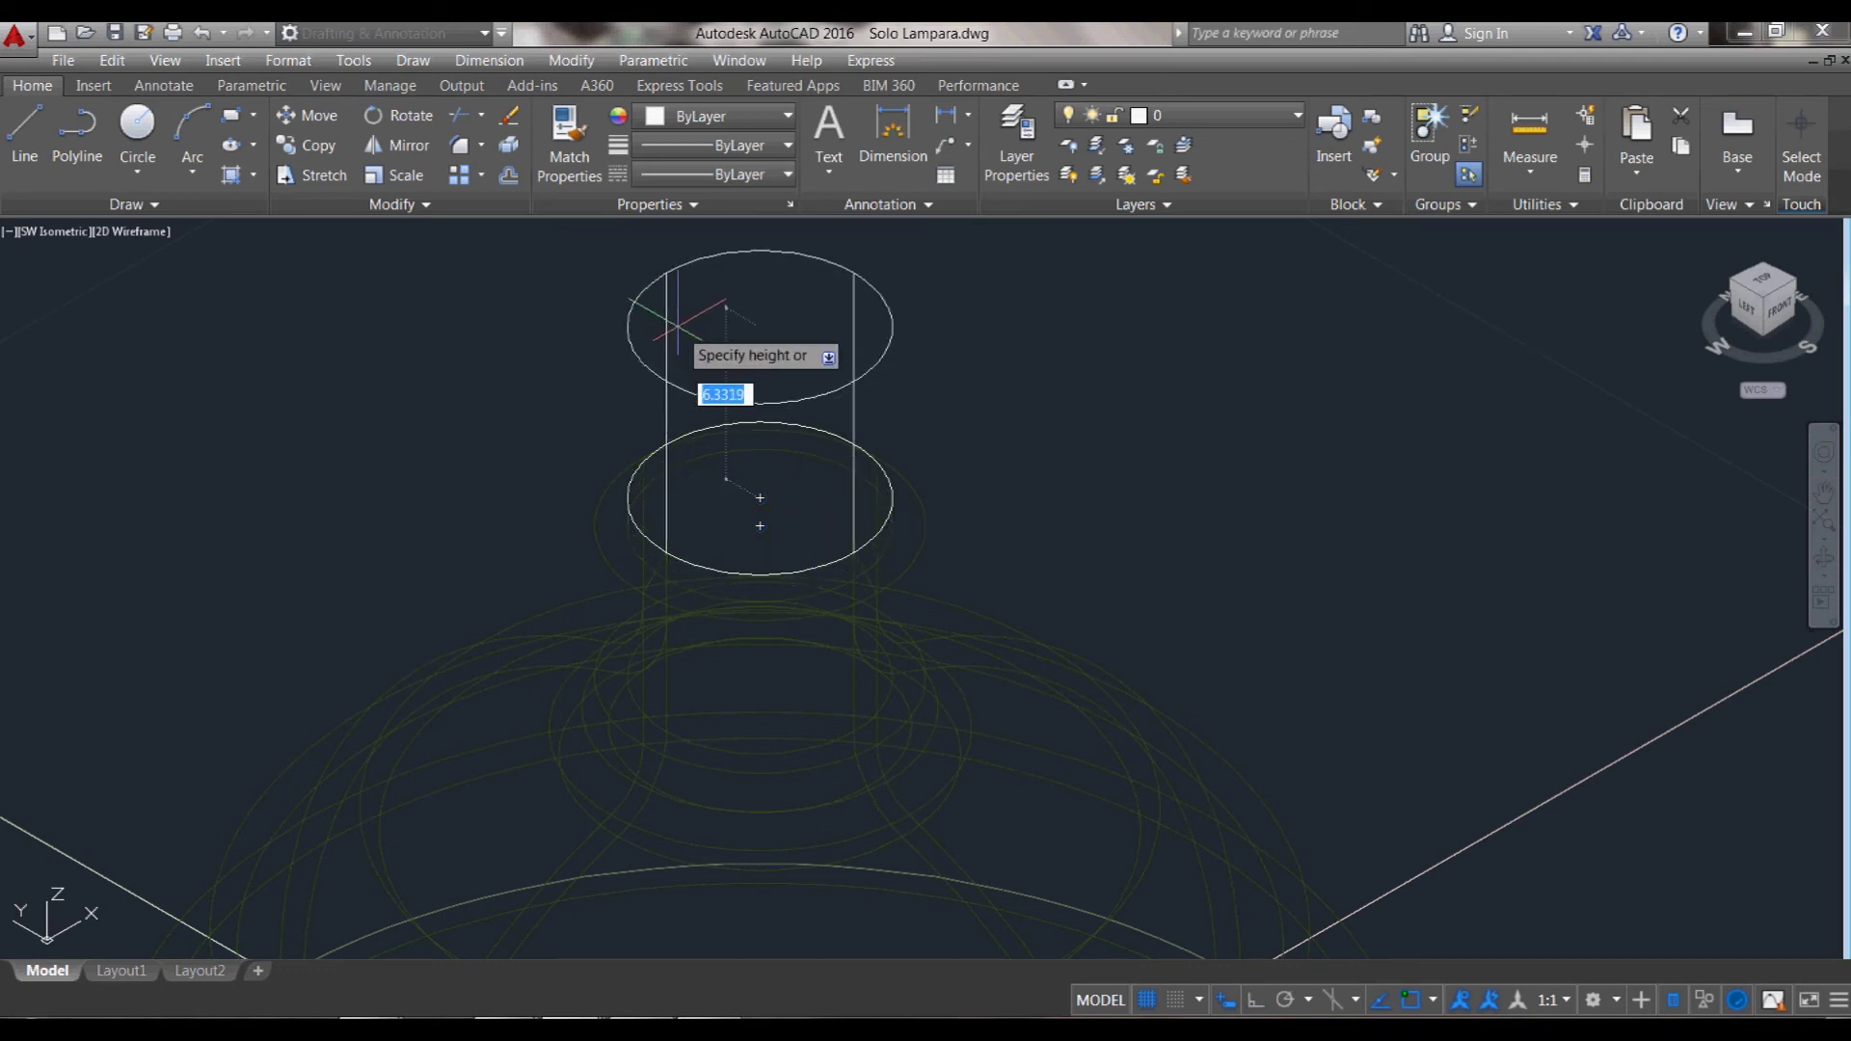
pyautogui.write('5')
pyautogui.press('Return')
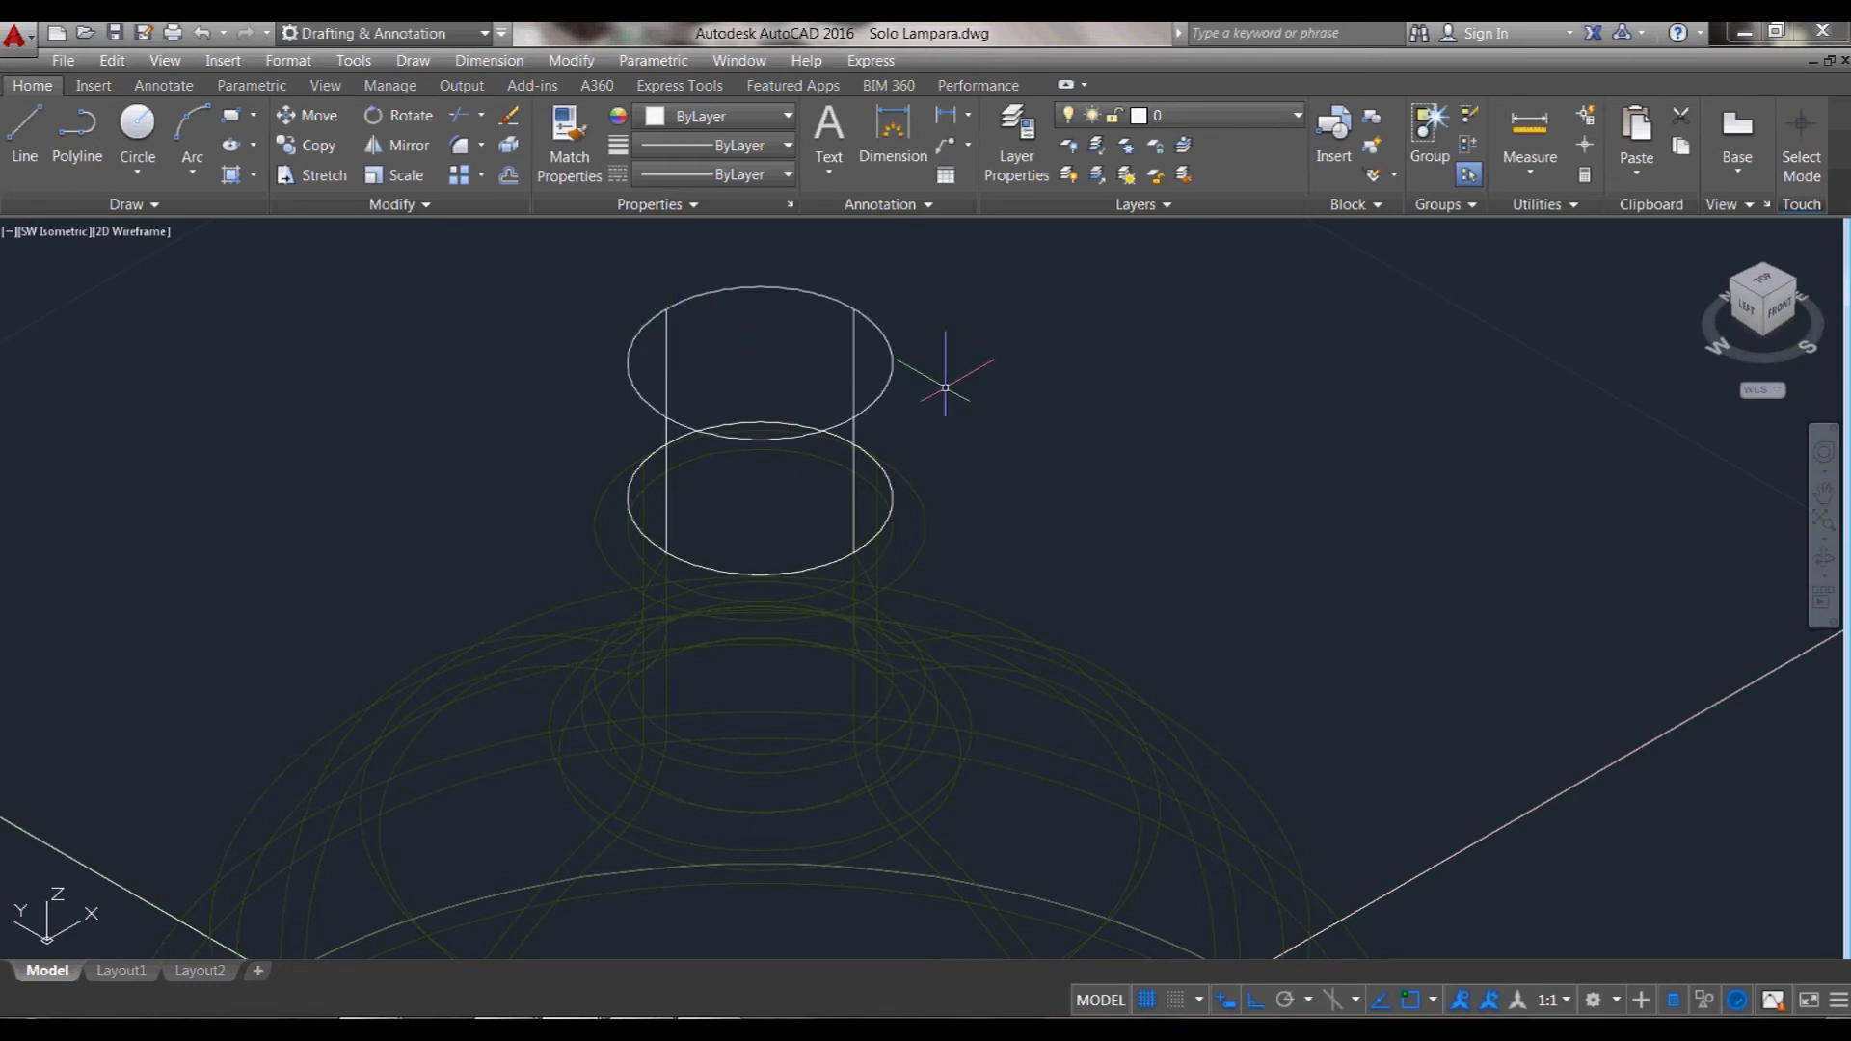
pyautogui.write('ma')
# - Copy the lamp shade's properties onto the new cylinder
pyautogui.press('Return')
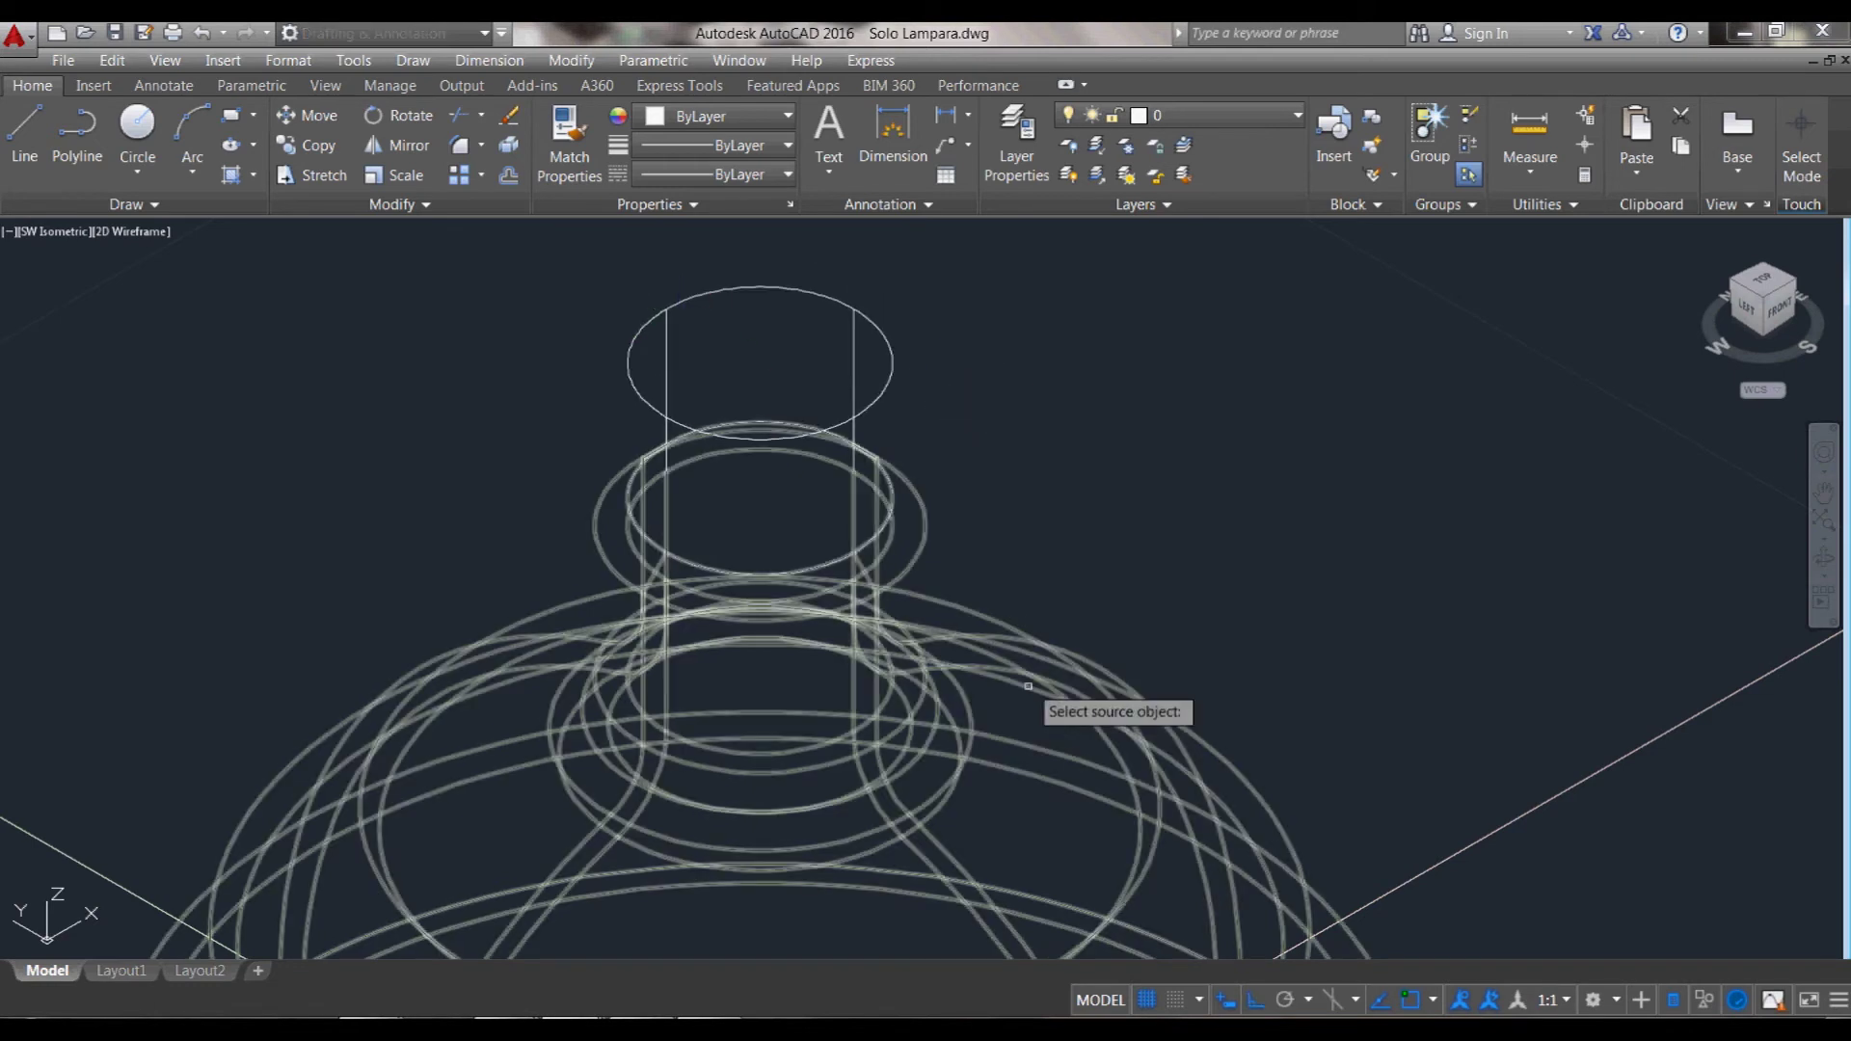
pyautogui.click(1031, 684)
pyautogui.press('Return')
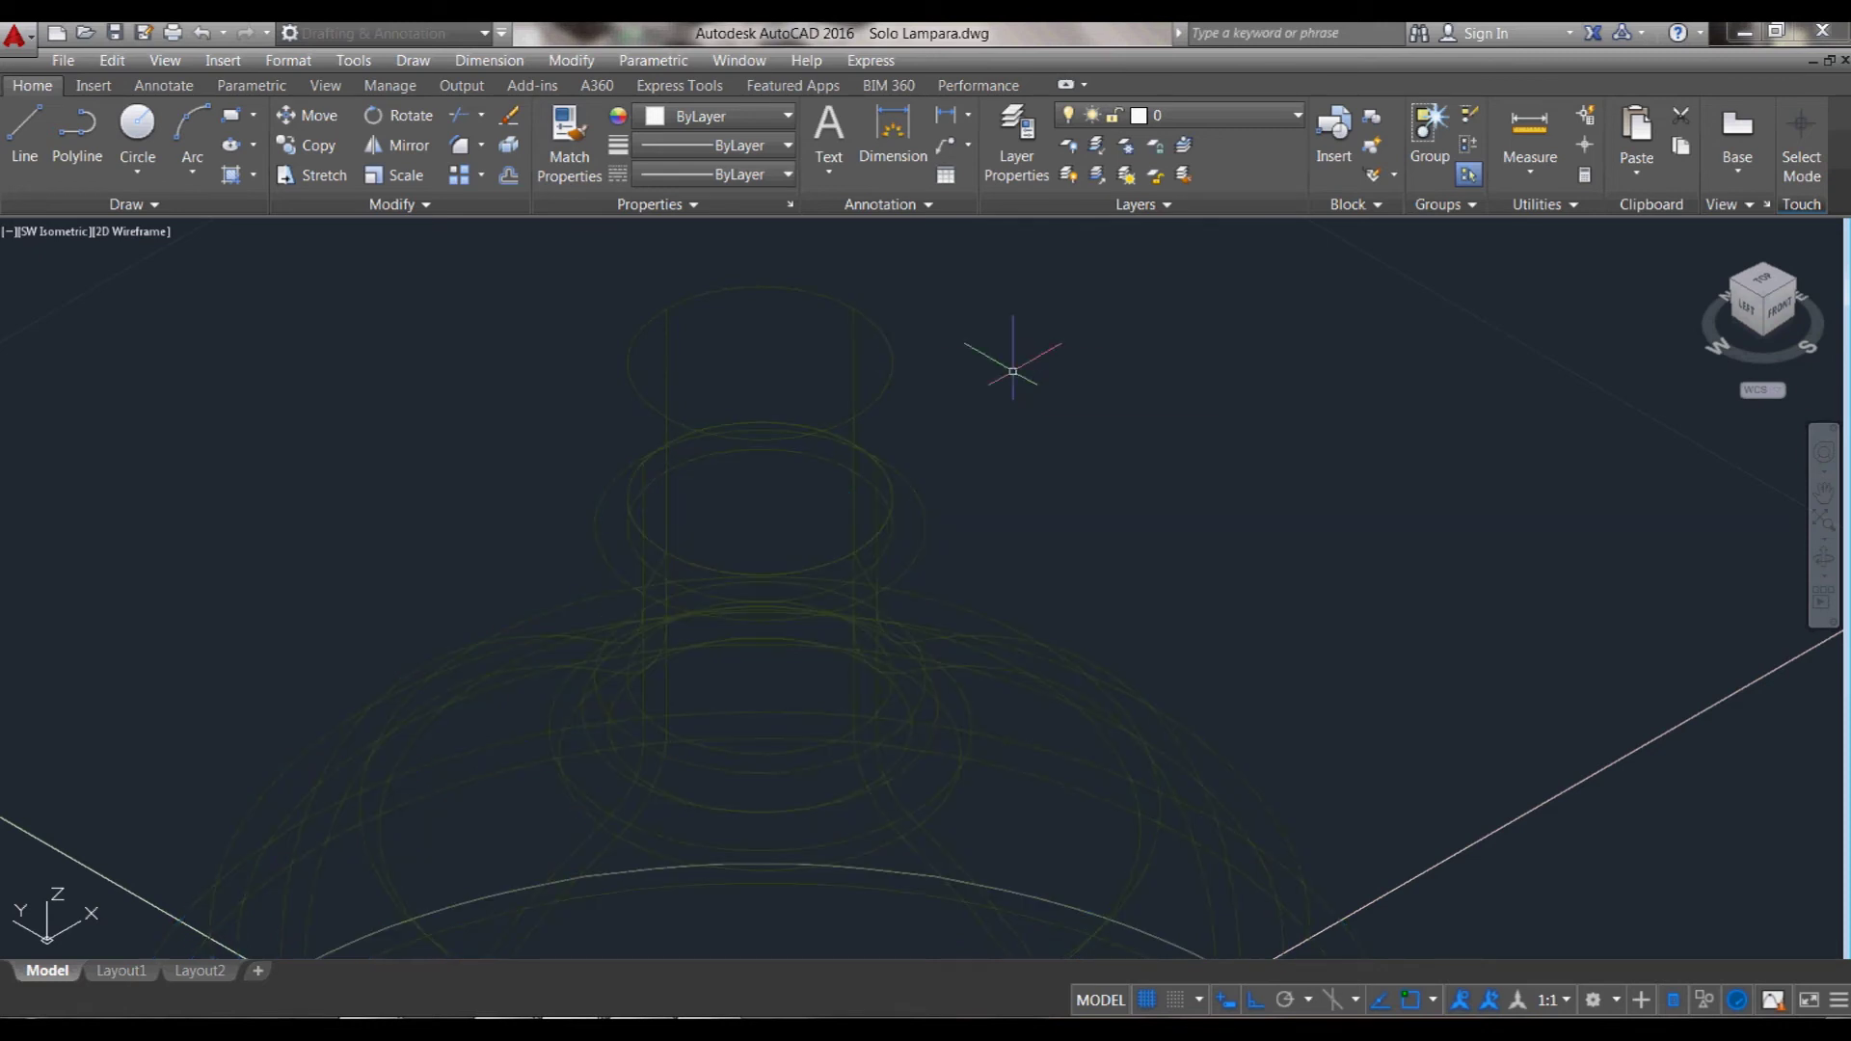
# - Shift the large white rim circle 100 units along ortho, clear of the lamp shades
pyautogui.scroll(-4, 894, 328)
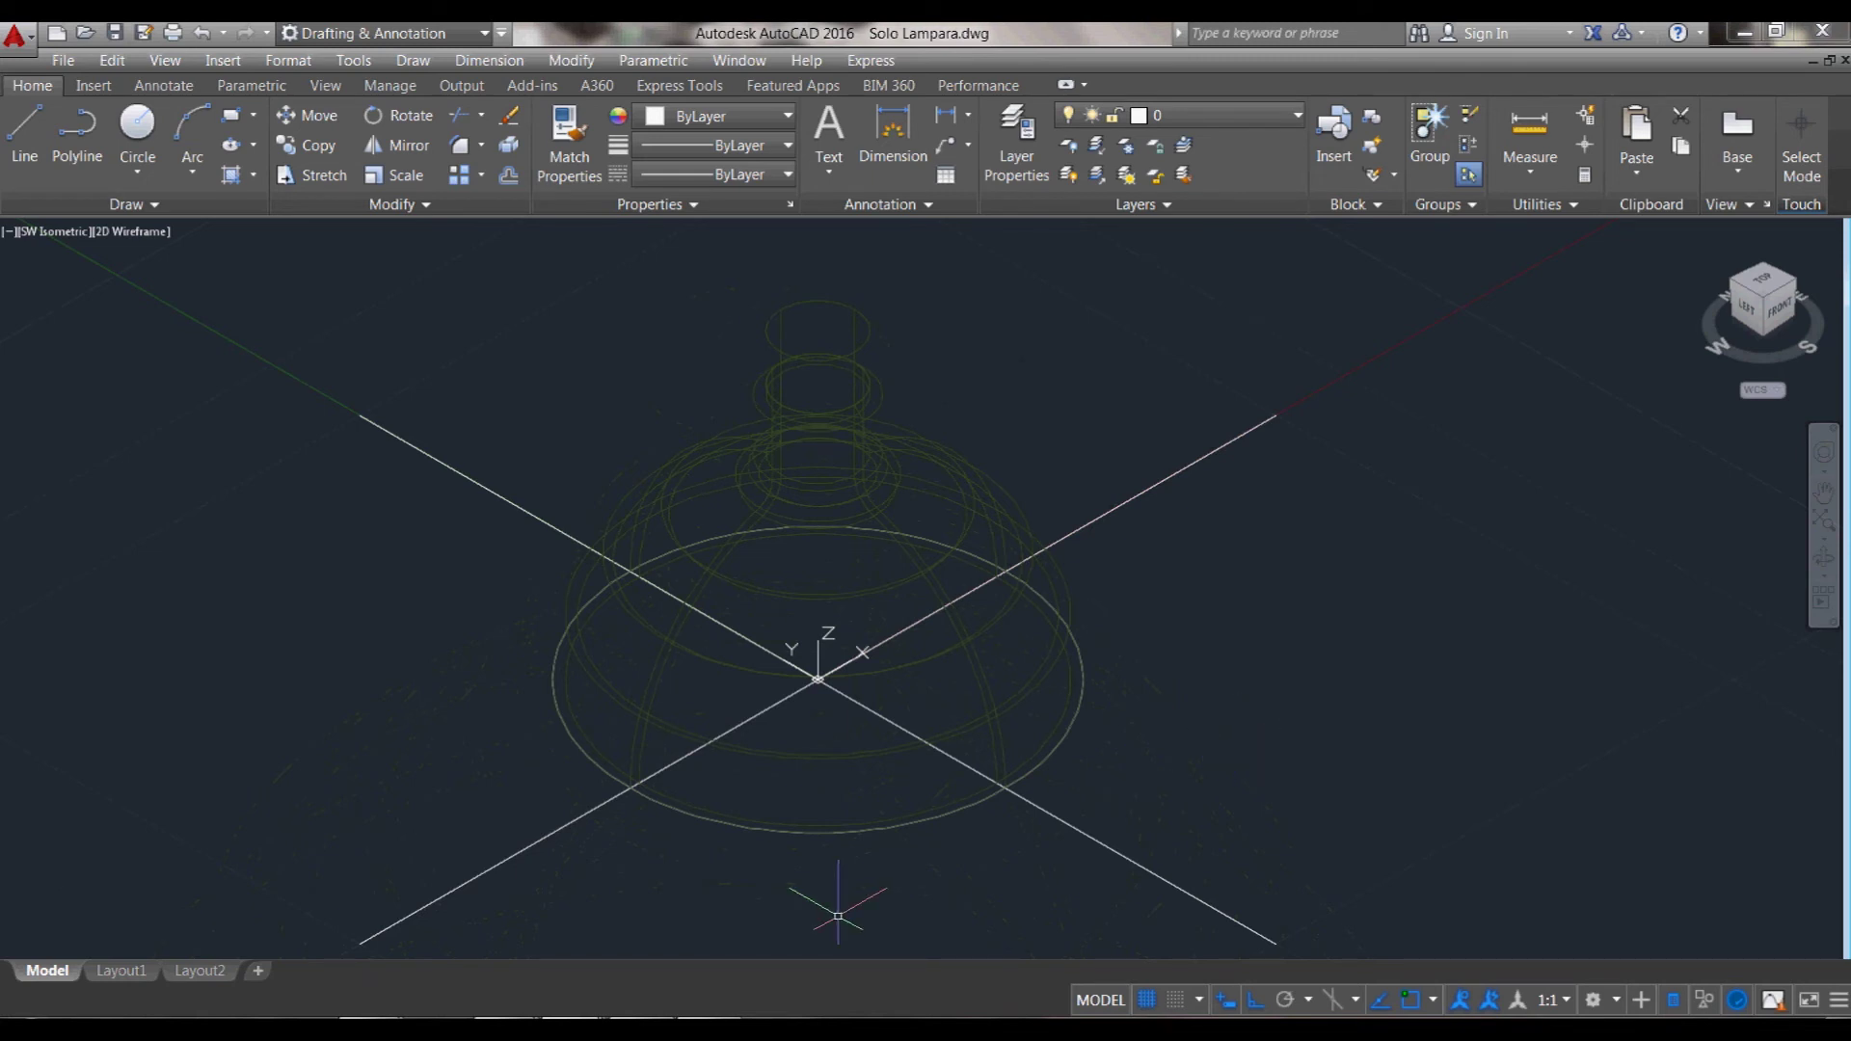
pyautogui.scroll(3, 886, 850)
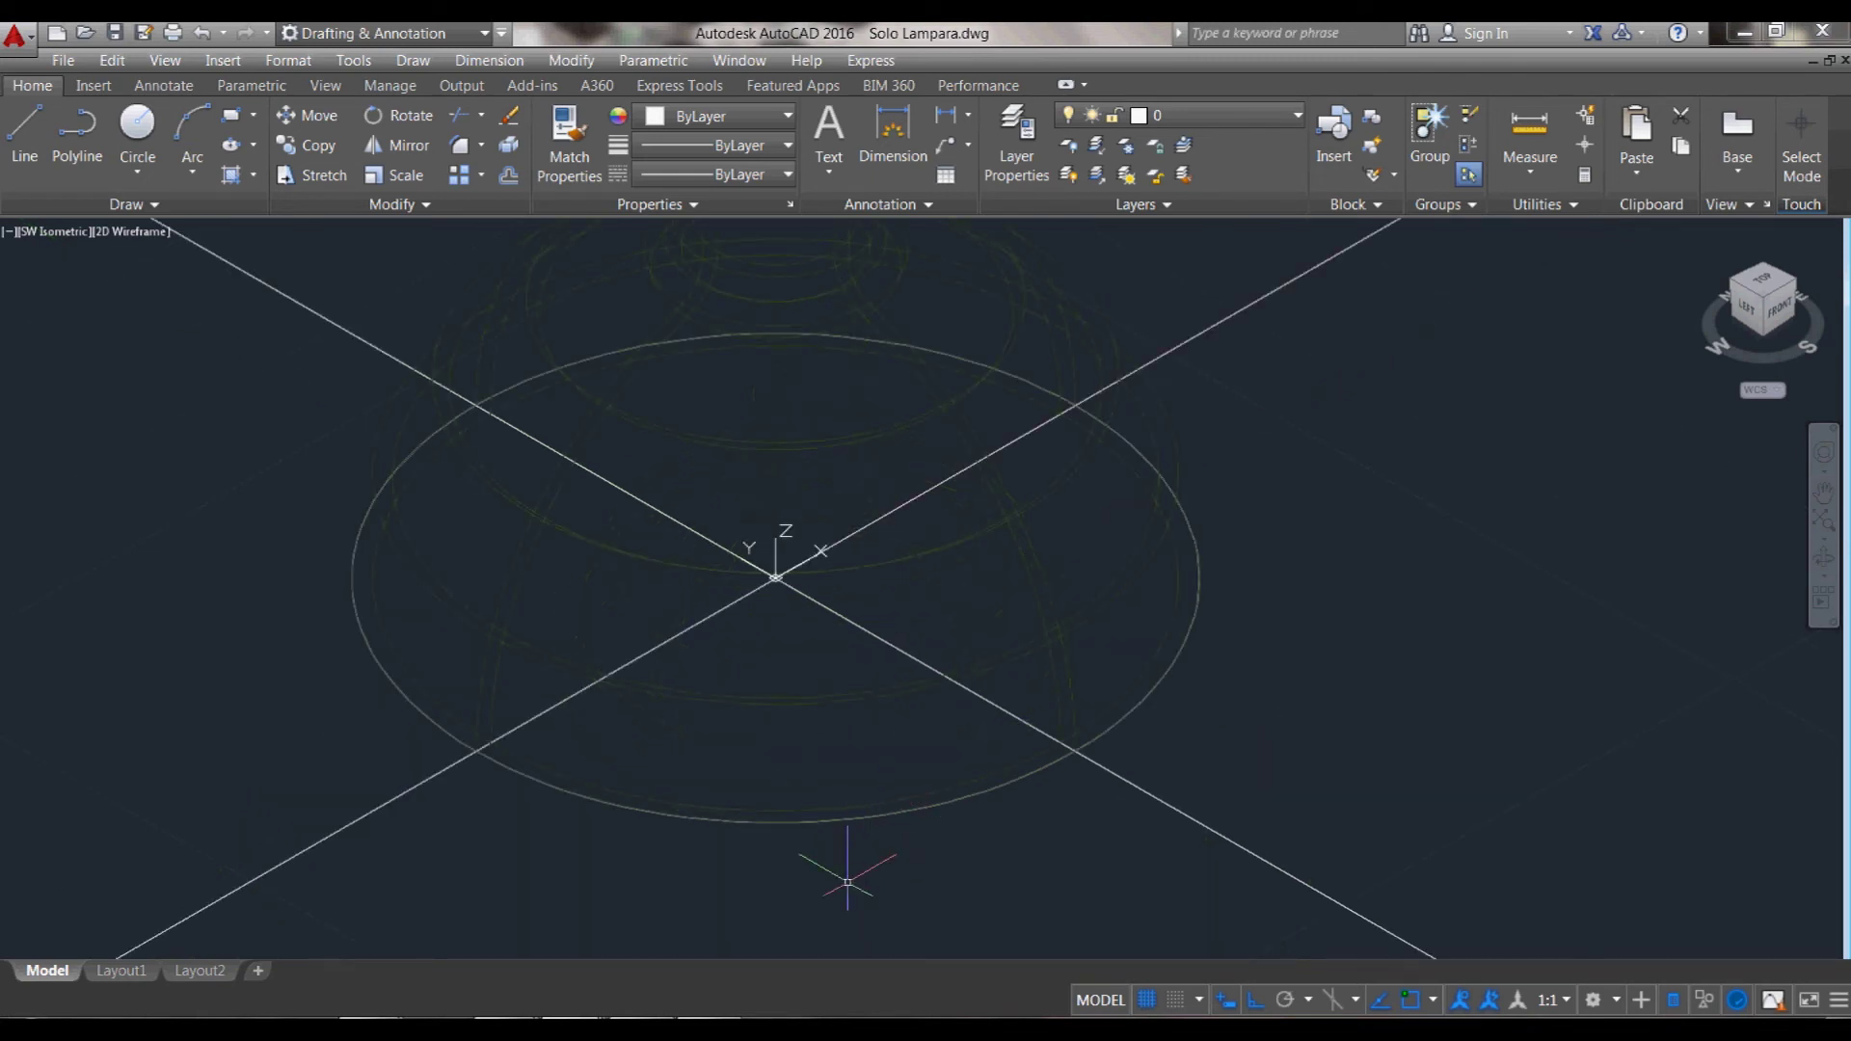
pyautogui.scroll(-4, 752, 733)
pyautogui.scroll(2, 771, 745)
pyautogui.write('m')
pyautogui.press('Return')
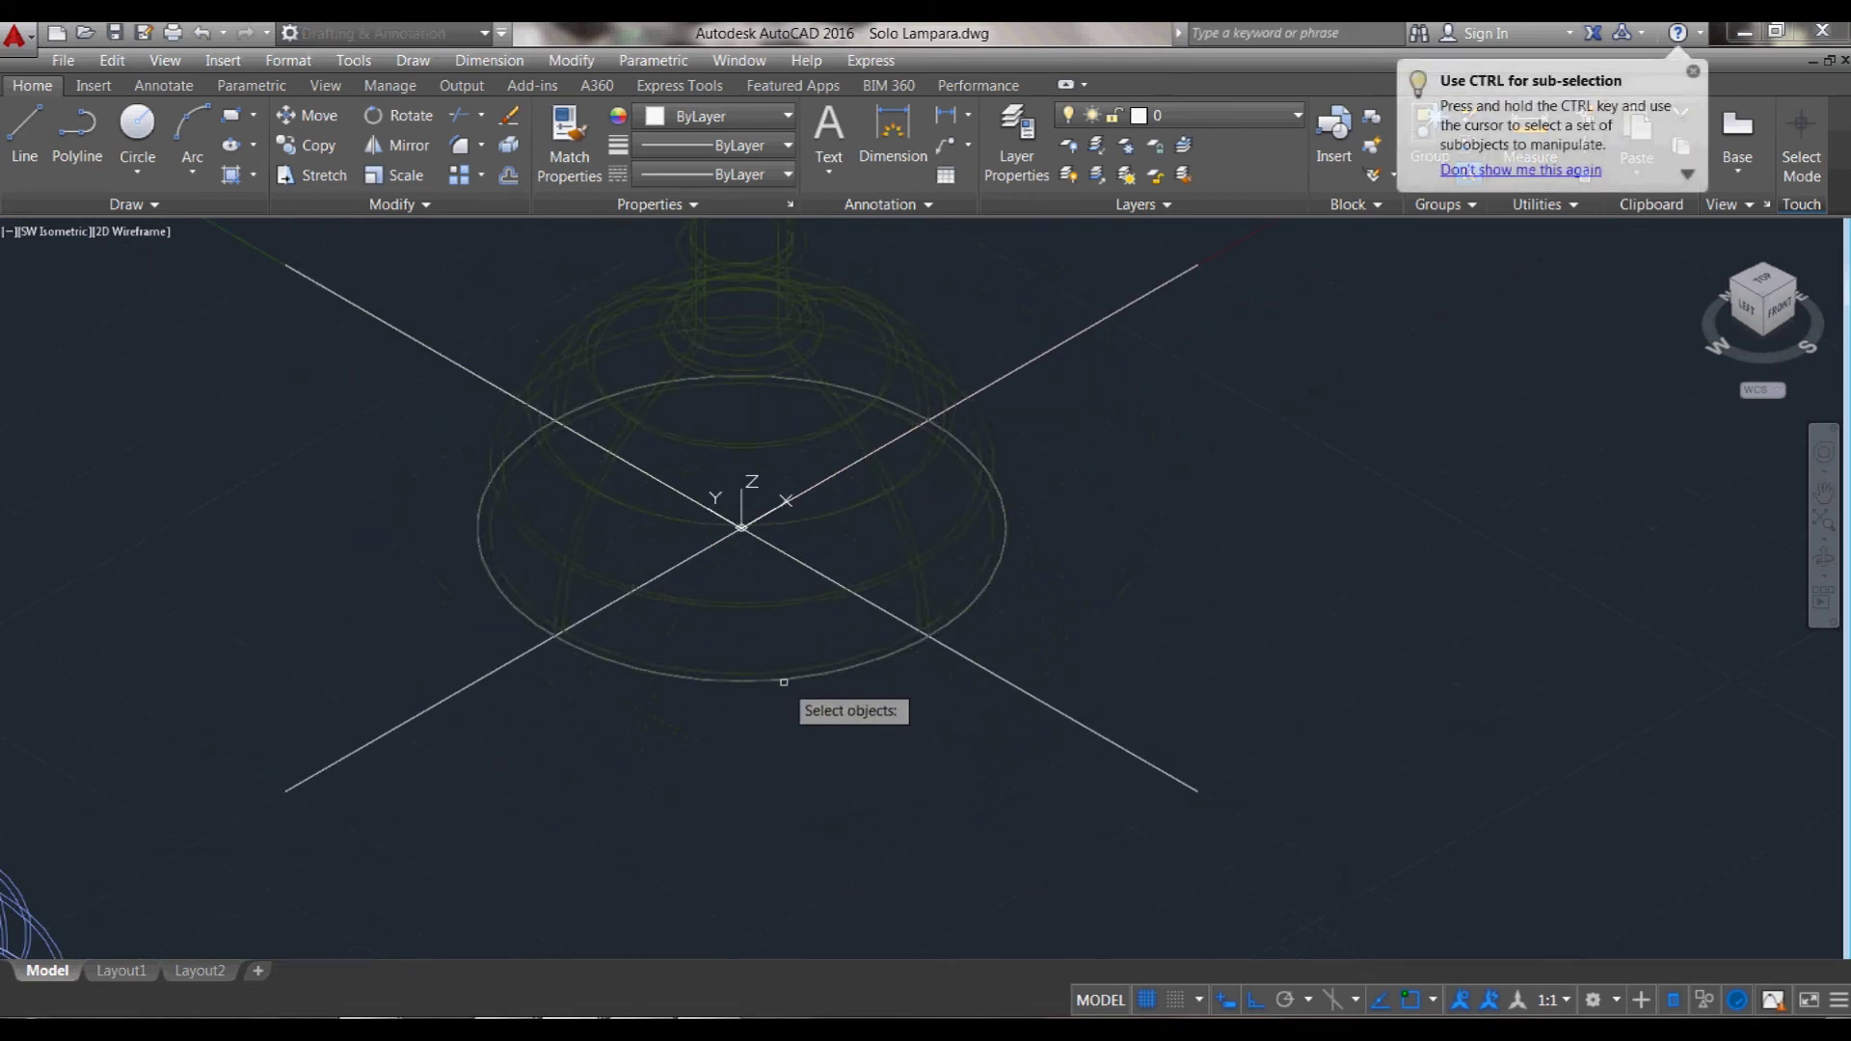
pyautogui.click(777, 678)
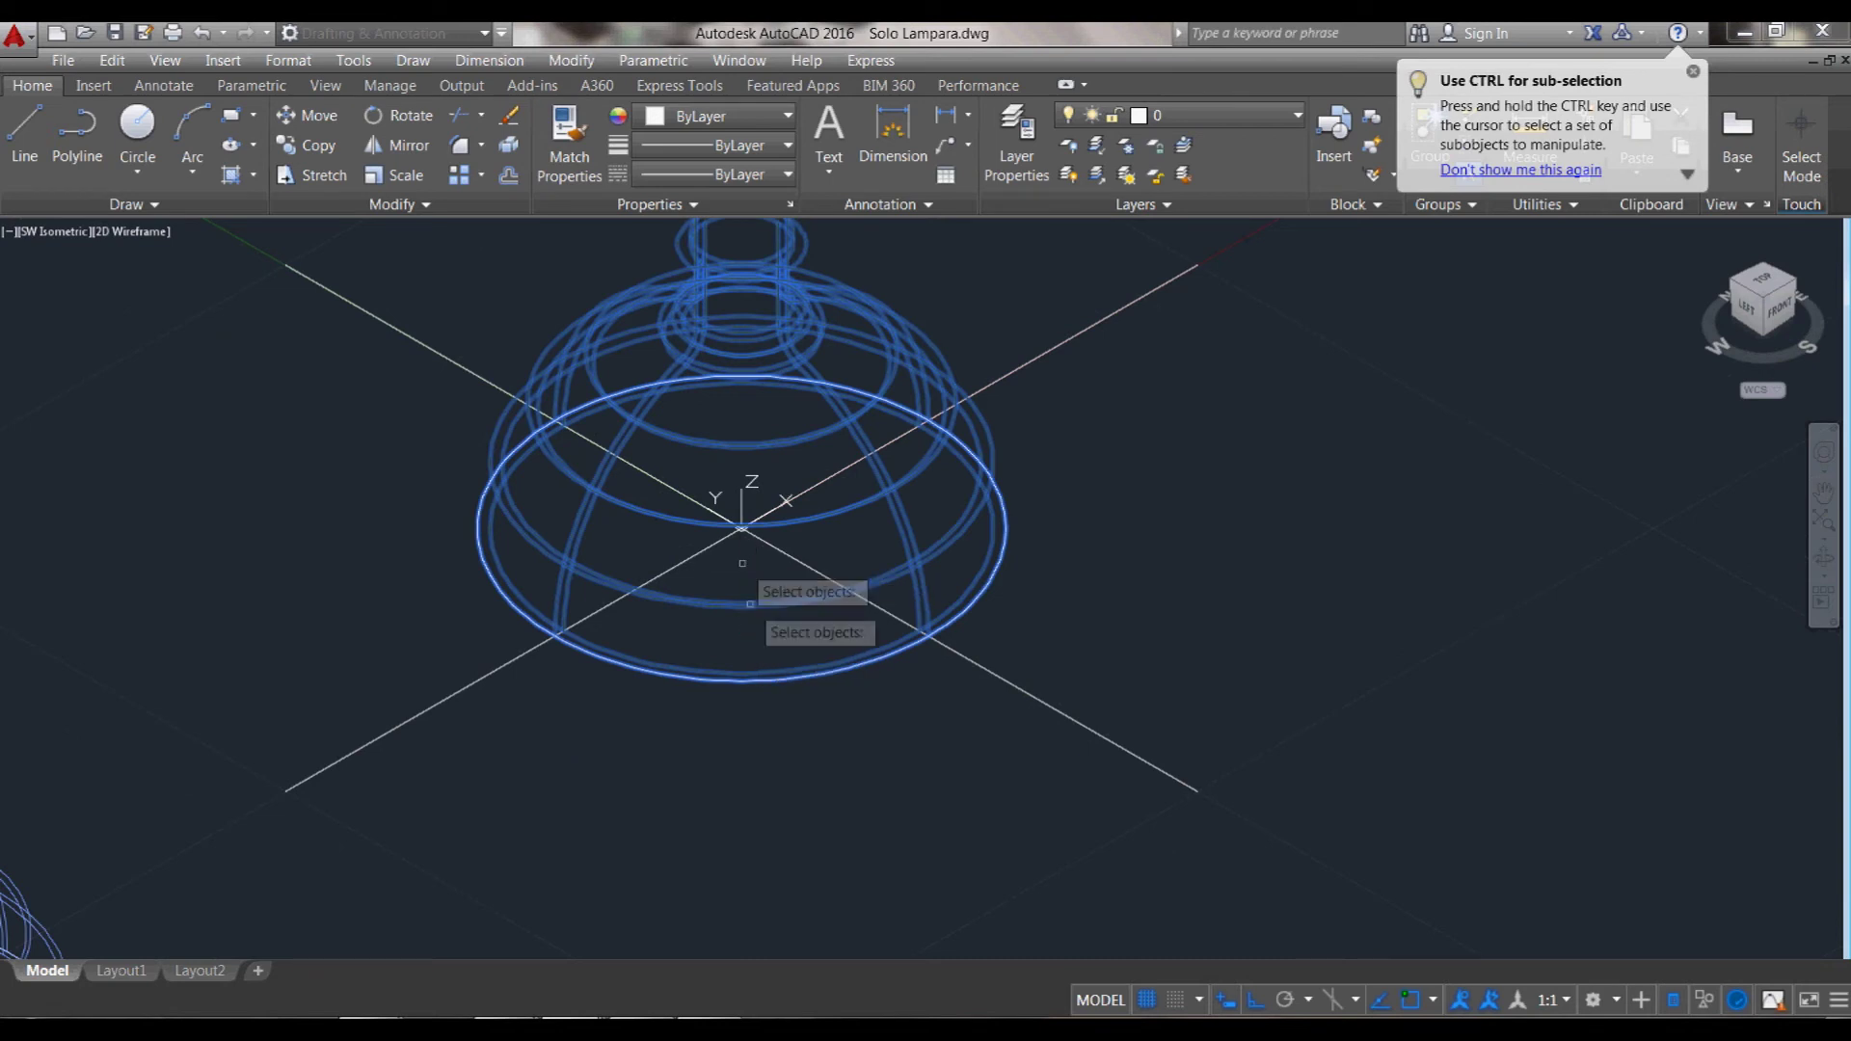
pyautogui.scroll(-3, 708, 540)
pyautogui.press('Return')
pyautogui.click(679, 690)
pyautogui.write('100')
pyautogui.press('Return')
# - Start the Circle command for a small profile circle
pyautogui.scroll(2, 1224, 835)
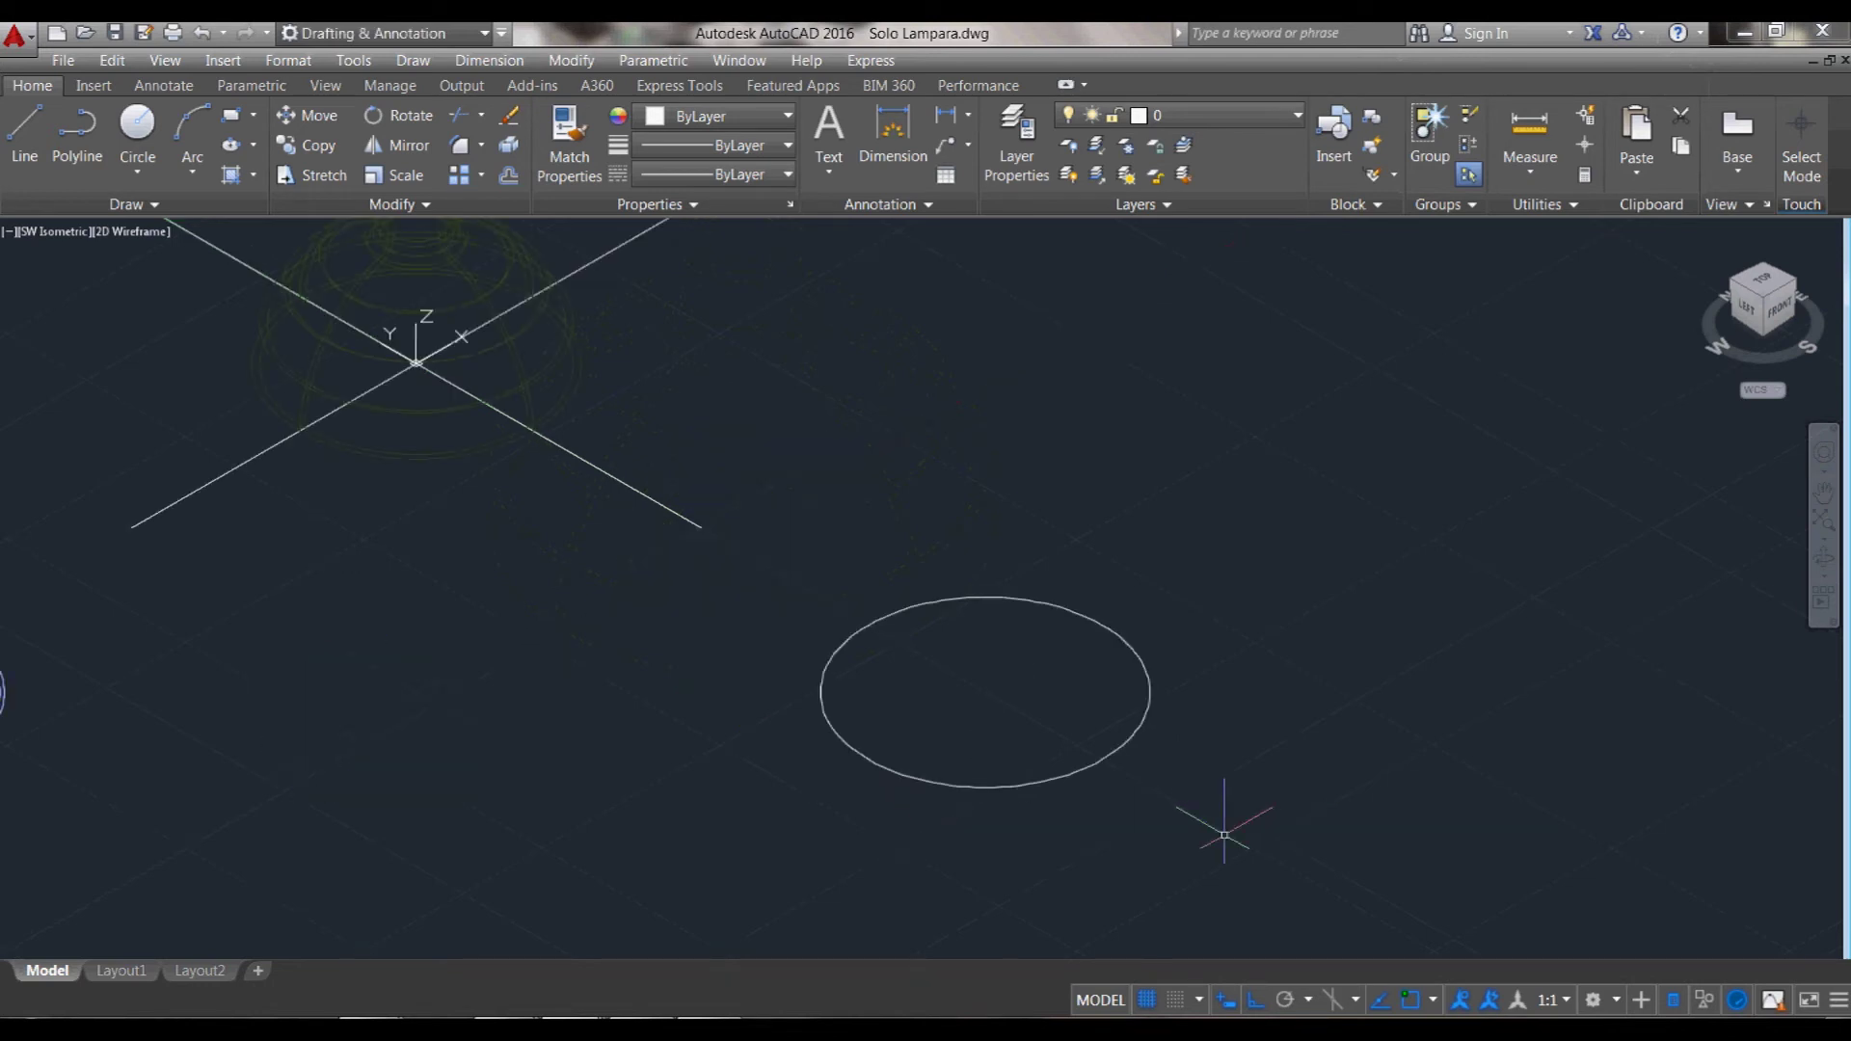
pyautogui.write('c')
pyautogui.press('Return')
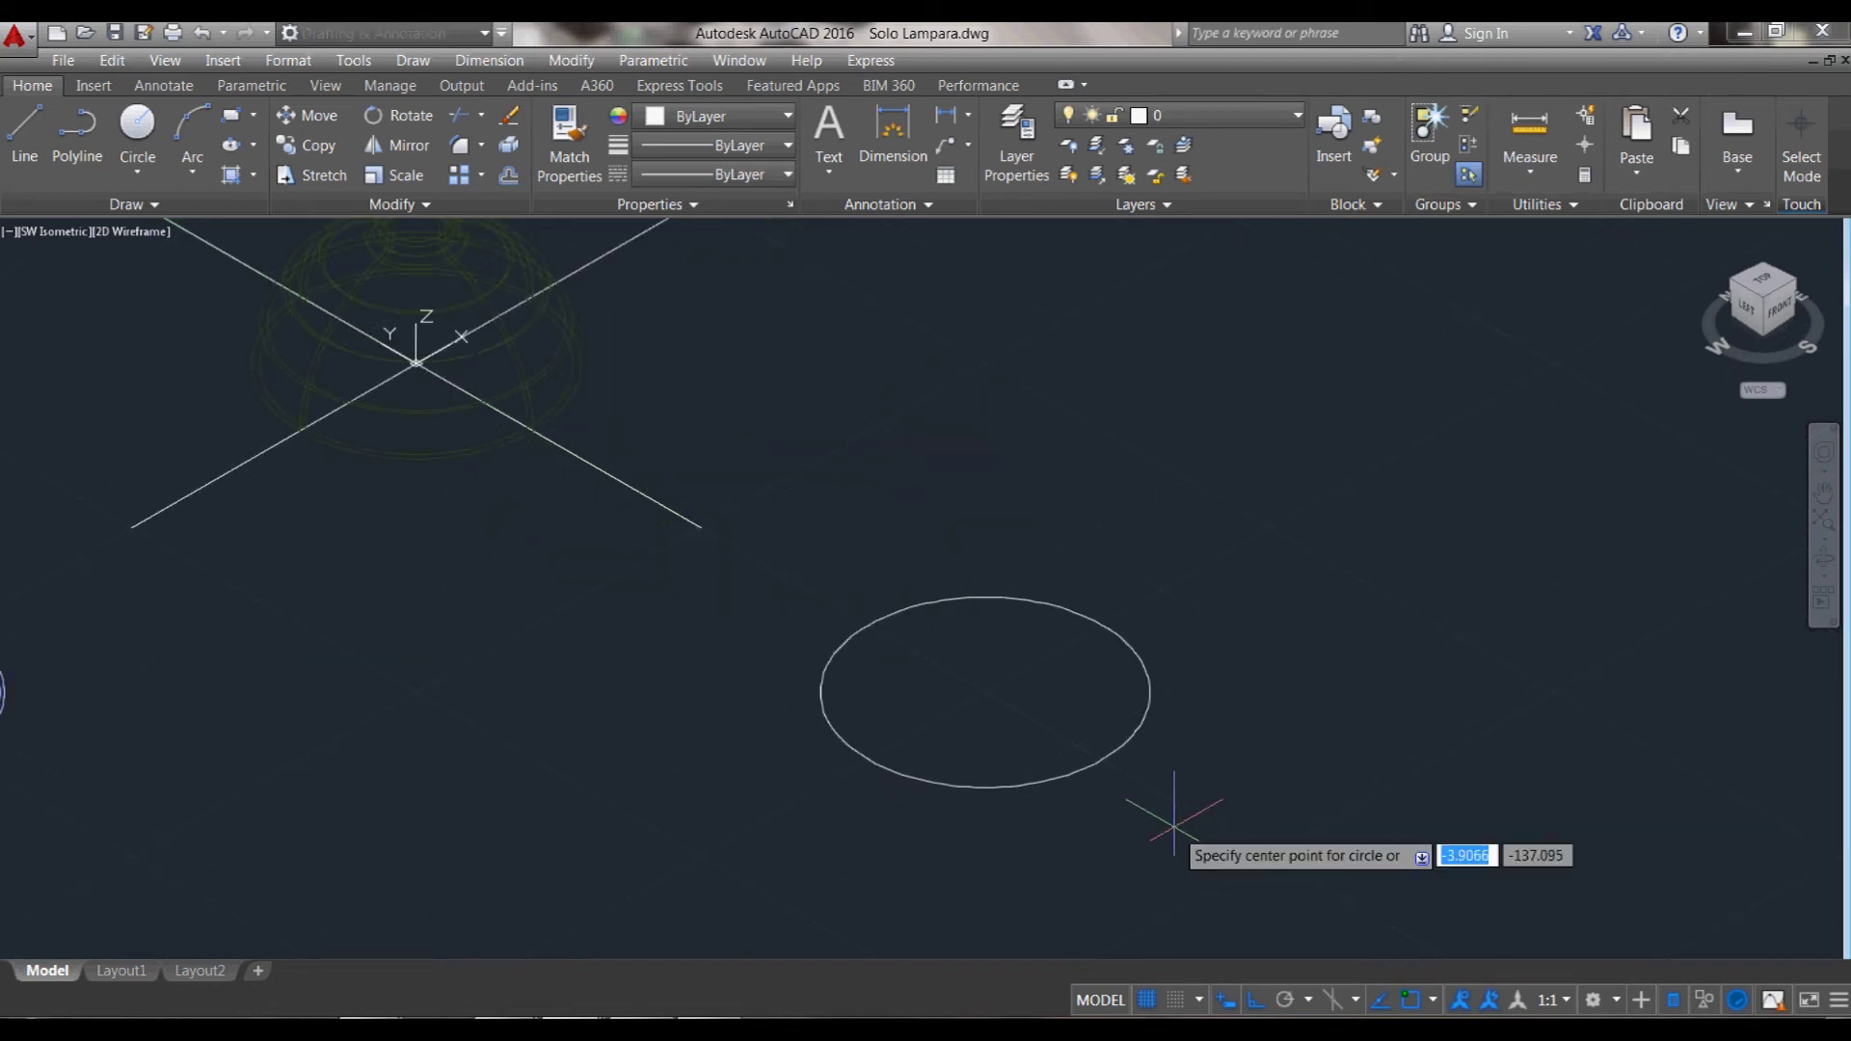
# - Draw a small circle below the large rim circle
pyautogui.click(1152, 783)
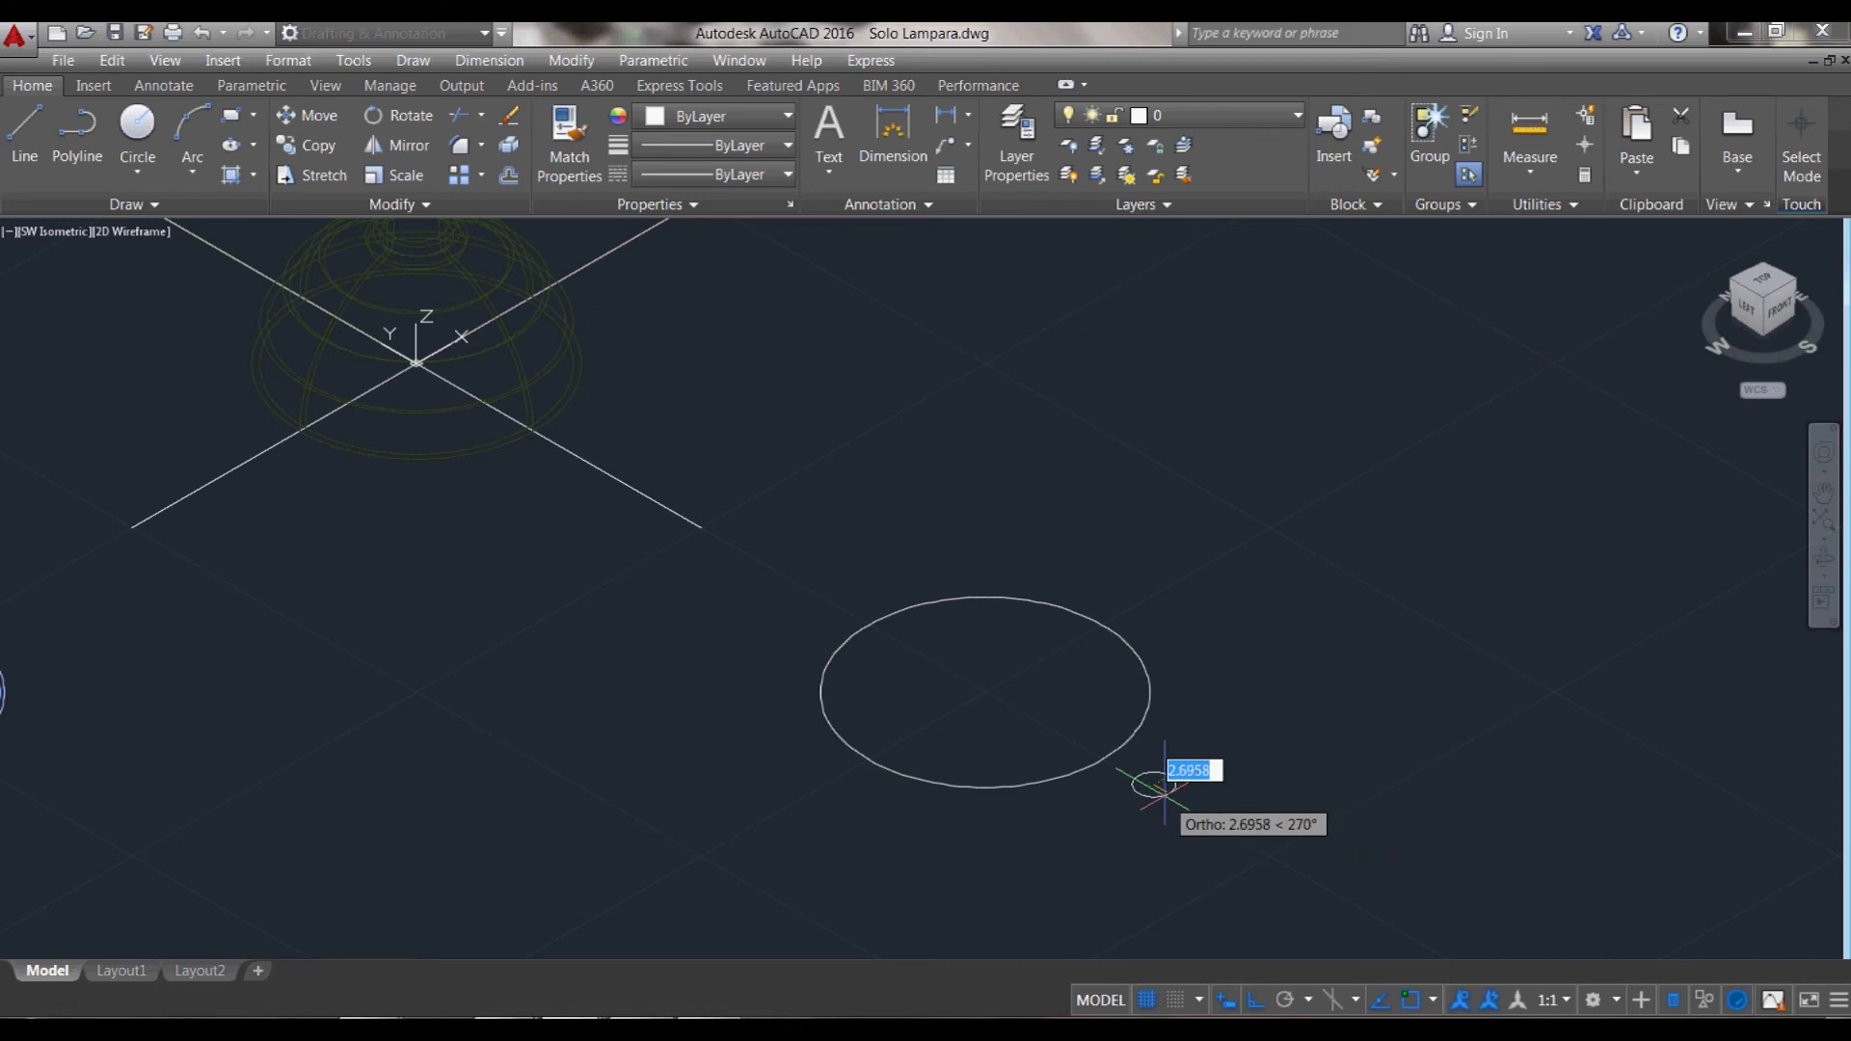
pyautogui.click(1162, 790)
pyautogui.scroll(4, 1157, 793)
pyautogui.scroll(1, 1155, 794)
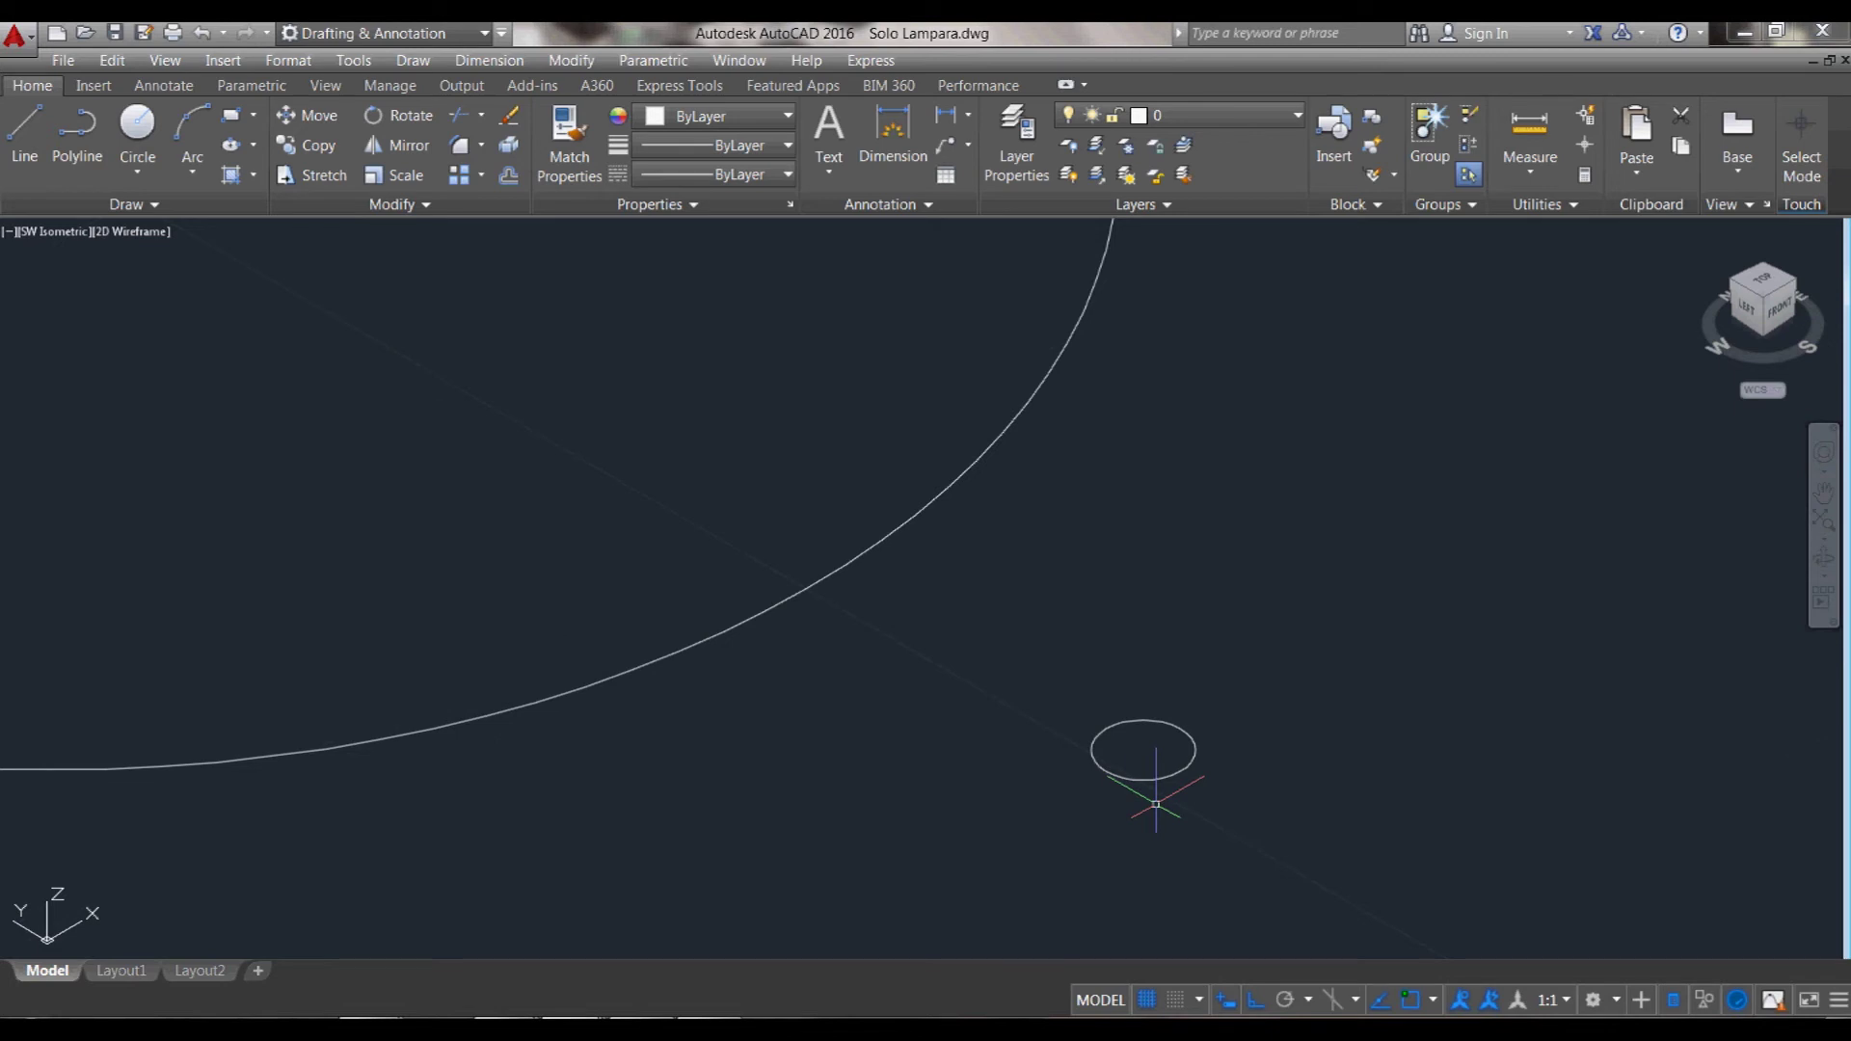
# - Rotate the small circle 90° in 3D so it stands upright
pyautogui.write('3')
pyautogui.press('Return')
pyautogui.click(1181, 768)
pyautogui.press('Return')
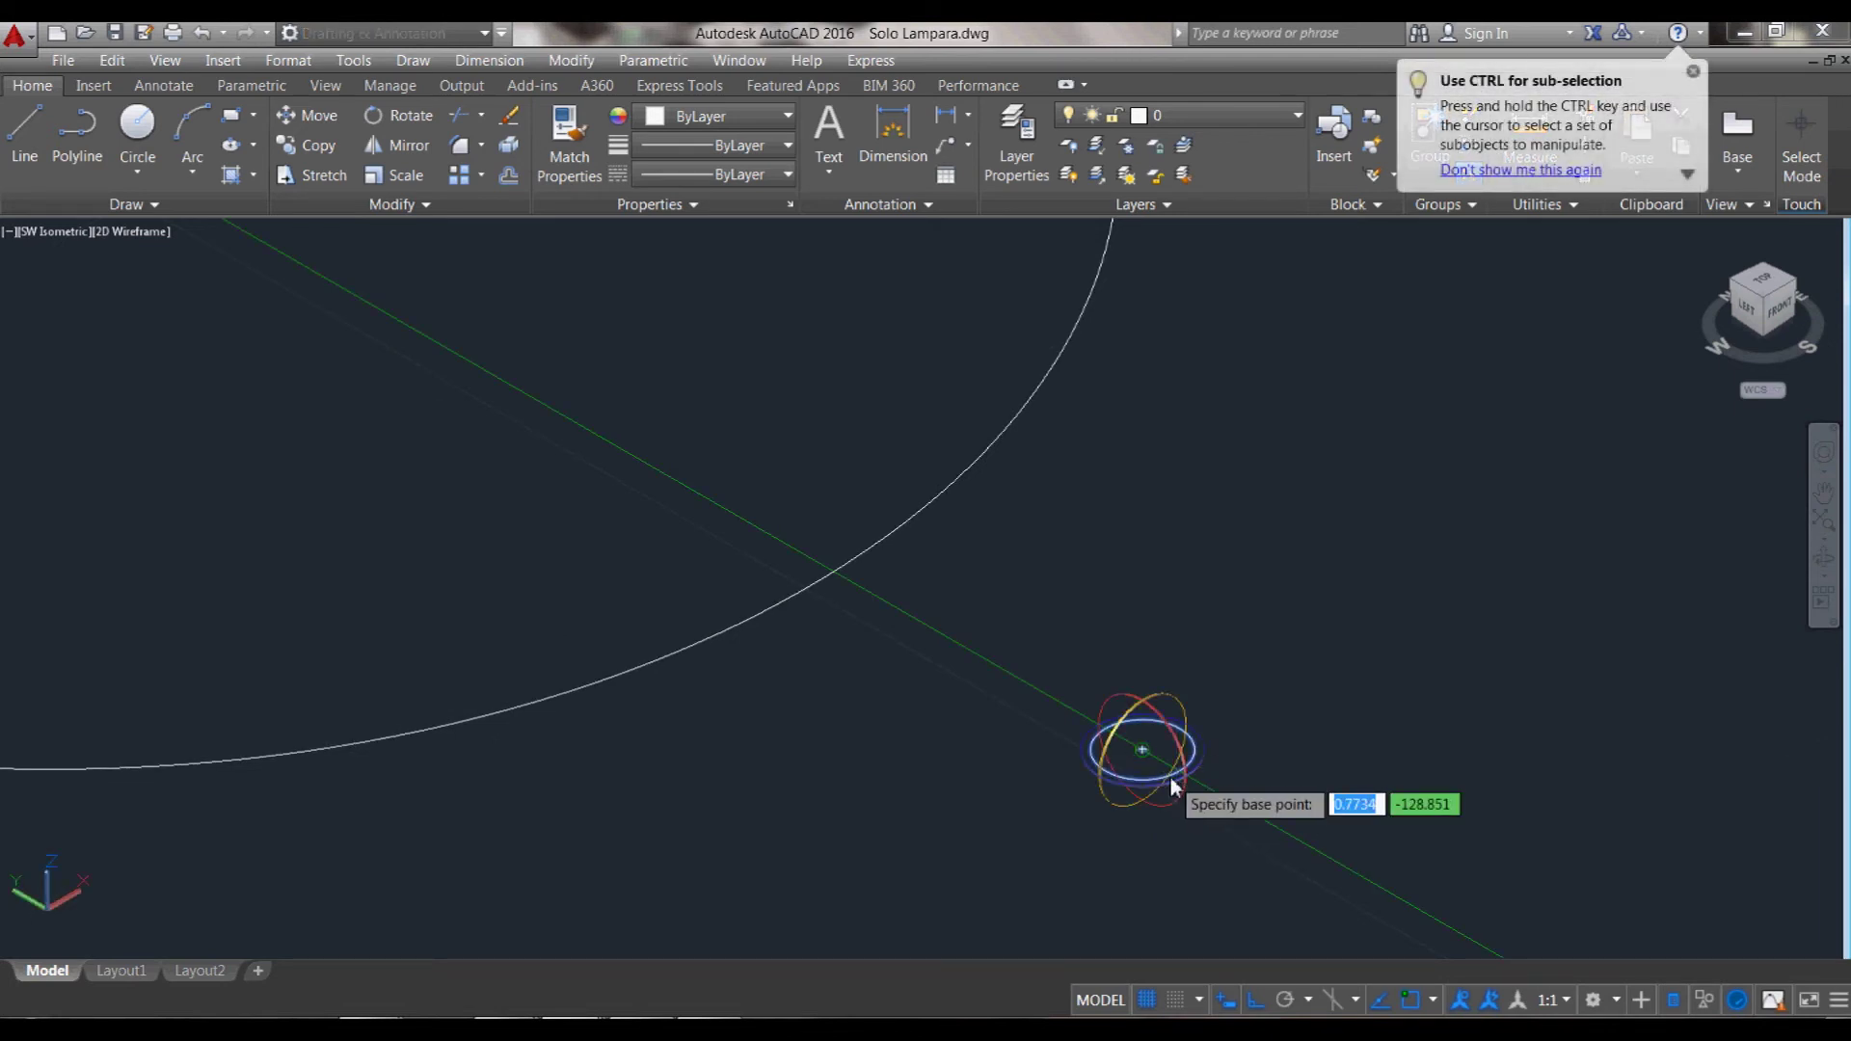
pyautogui.click(1162, 707)
pyautogui.click(1168, 683)
pyautogui.press('Return')
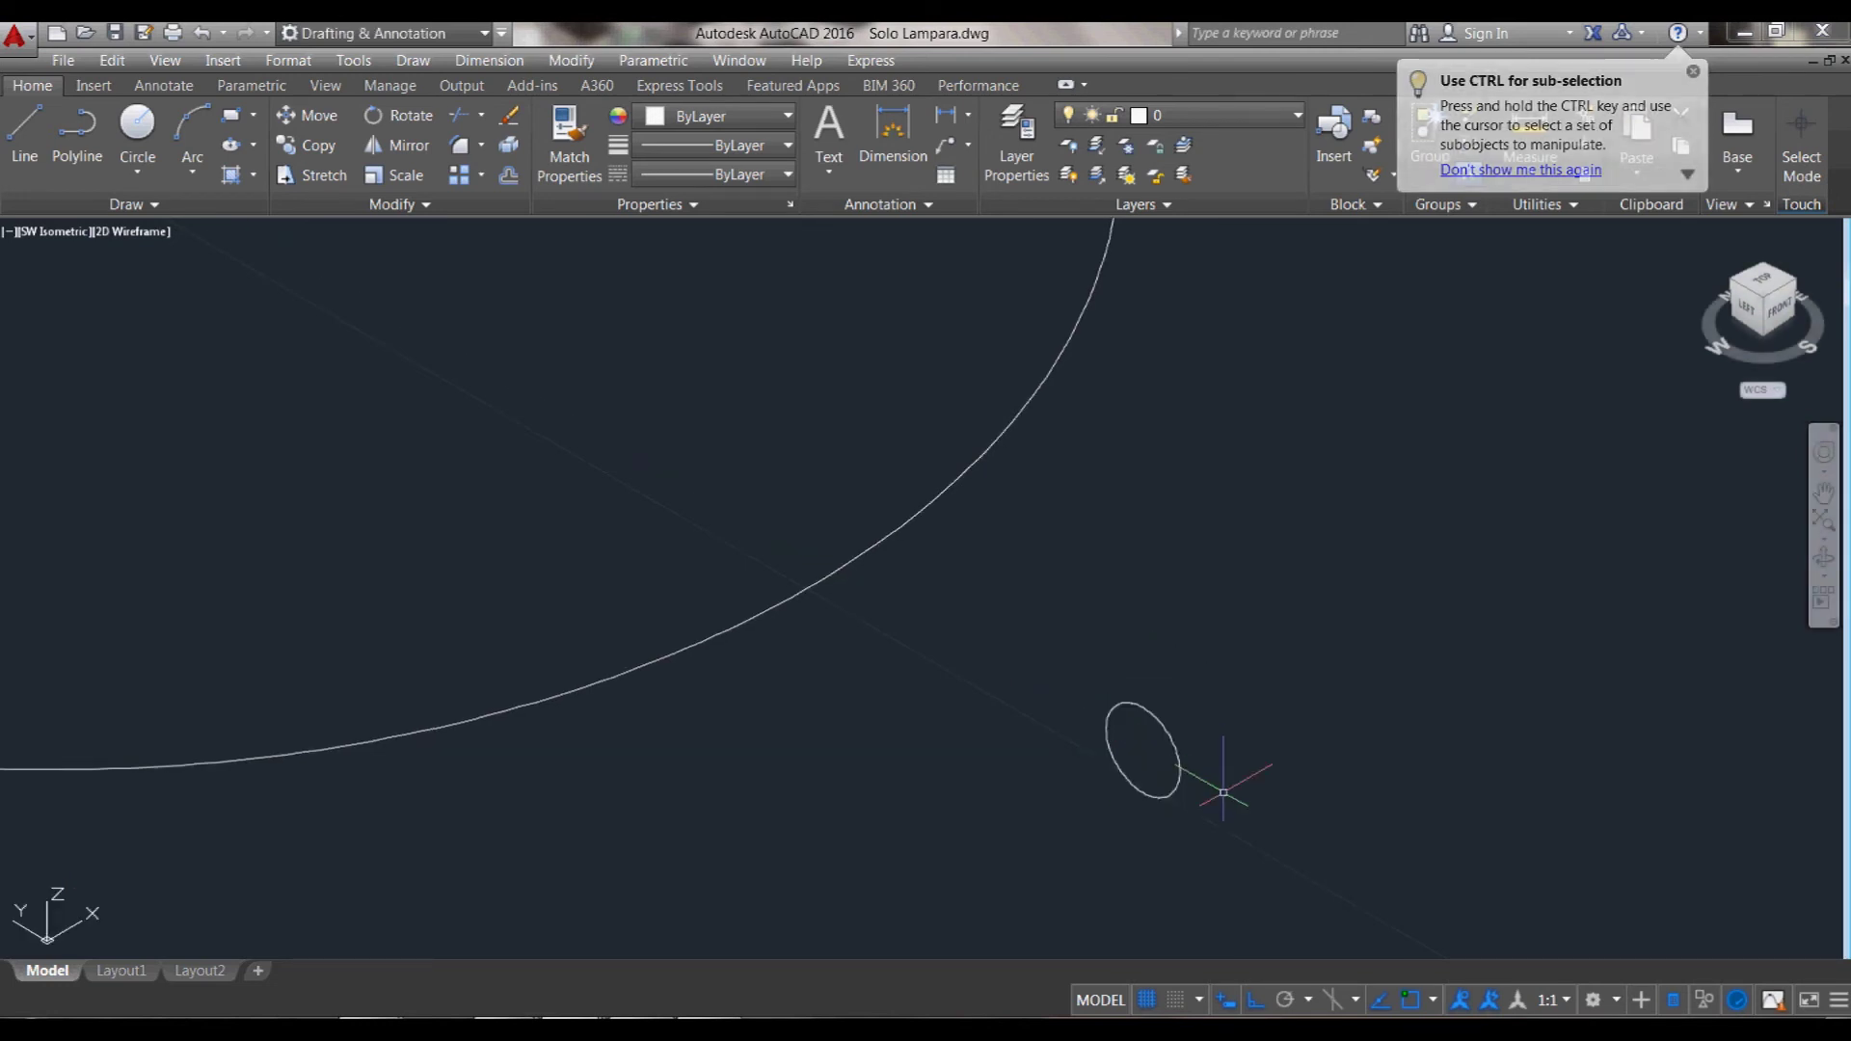
pyautogui.write('m')
# - Move the upright small circle onto the large circle's quadrant point
pyautogui.press('Return')
pyautogui.click(1174, 772)
pyautogui.press('Return')
pyautogui.click(1143, 752)
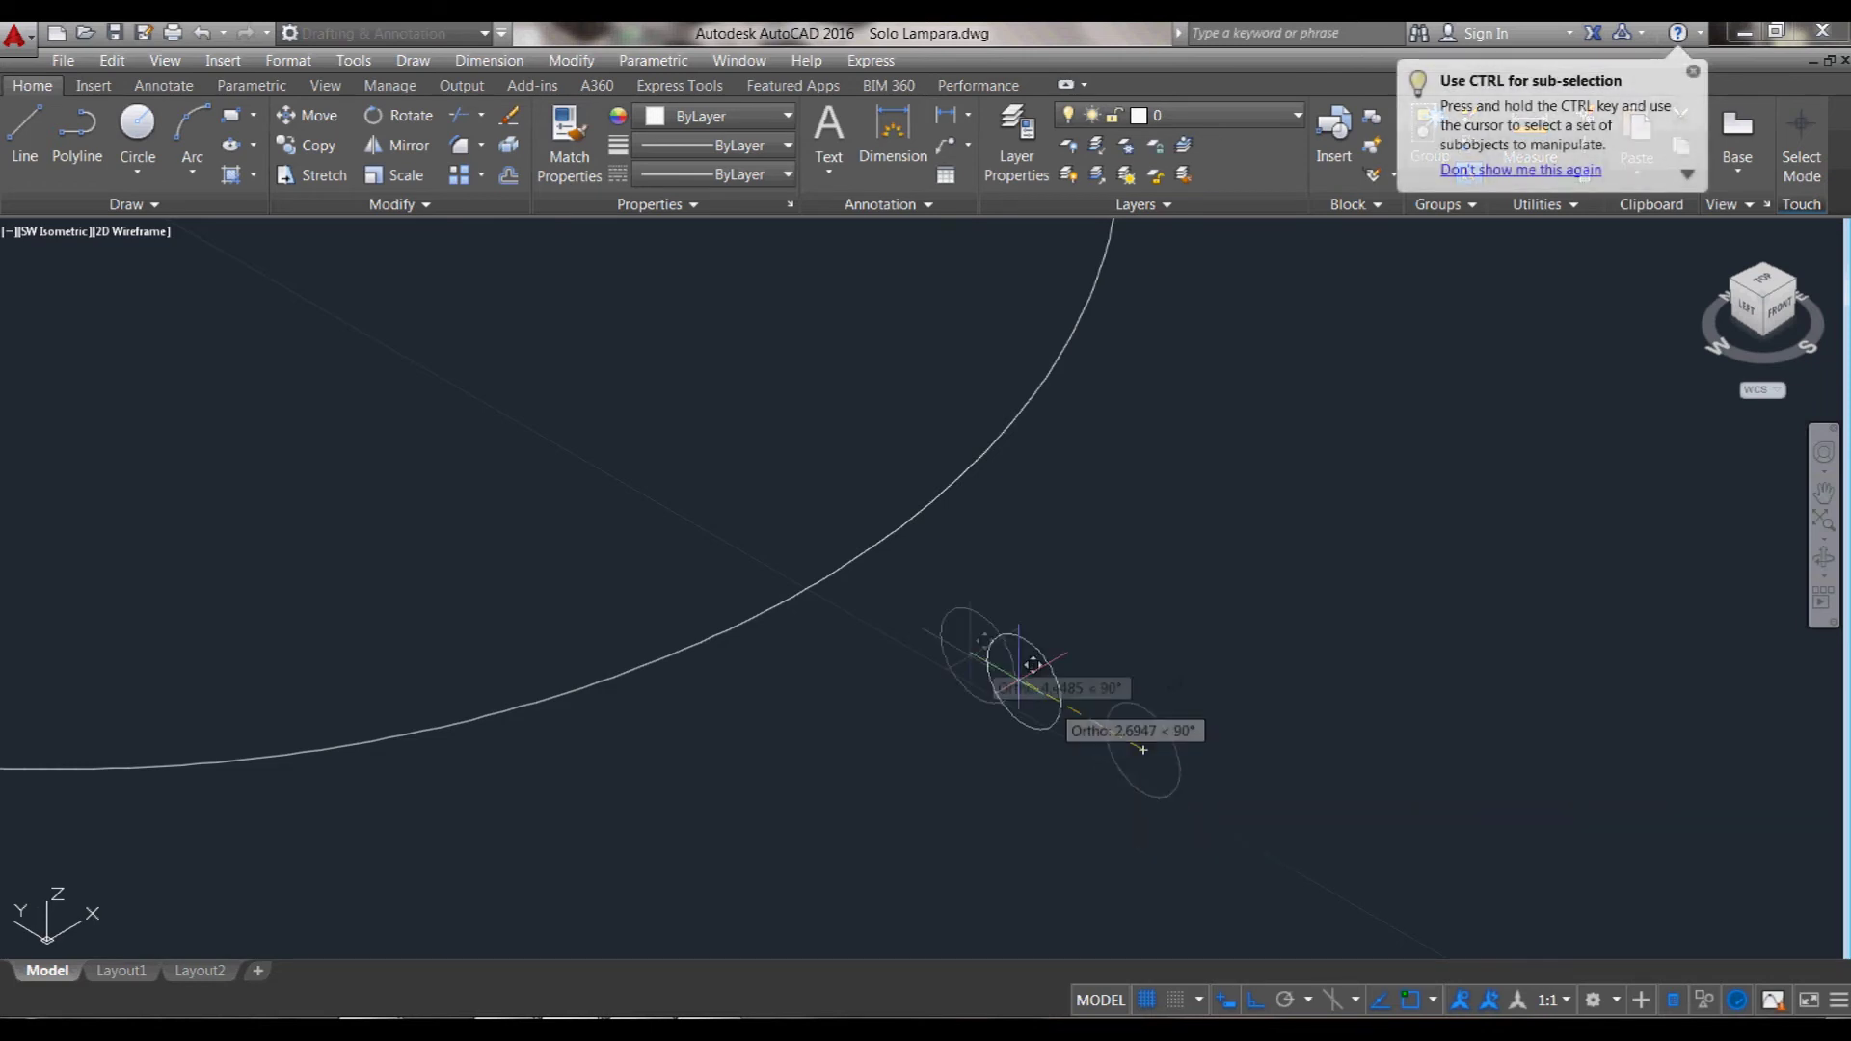
pyautogui.keyDown('shift'); pyautogui.rightClick(948, 636); pyautogui.keyUp('shift')
pyautogui.click(988, 442)
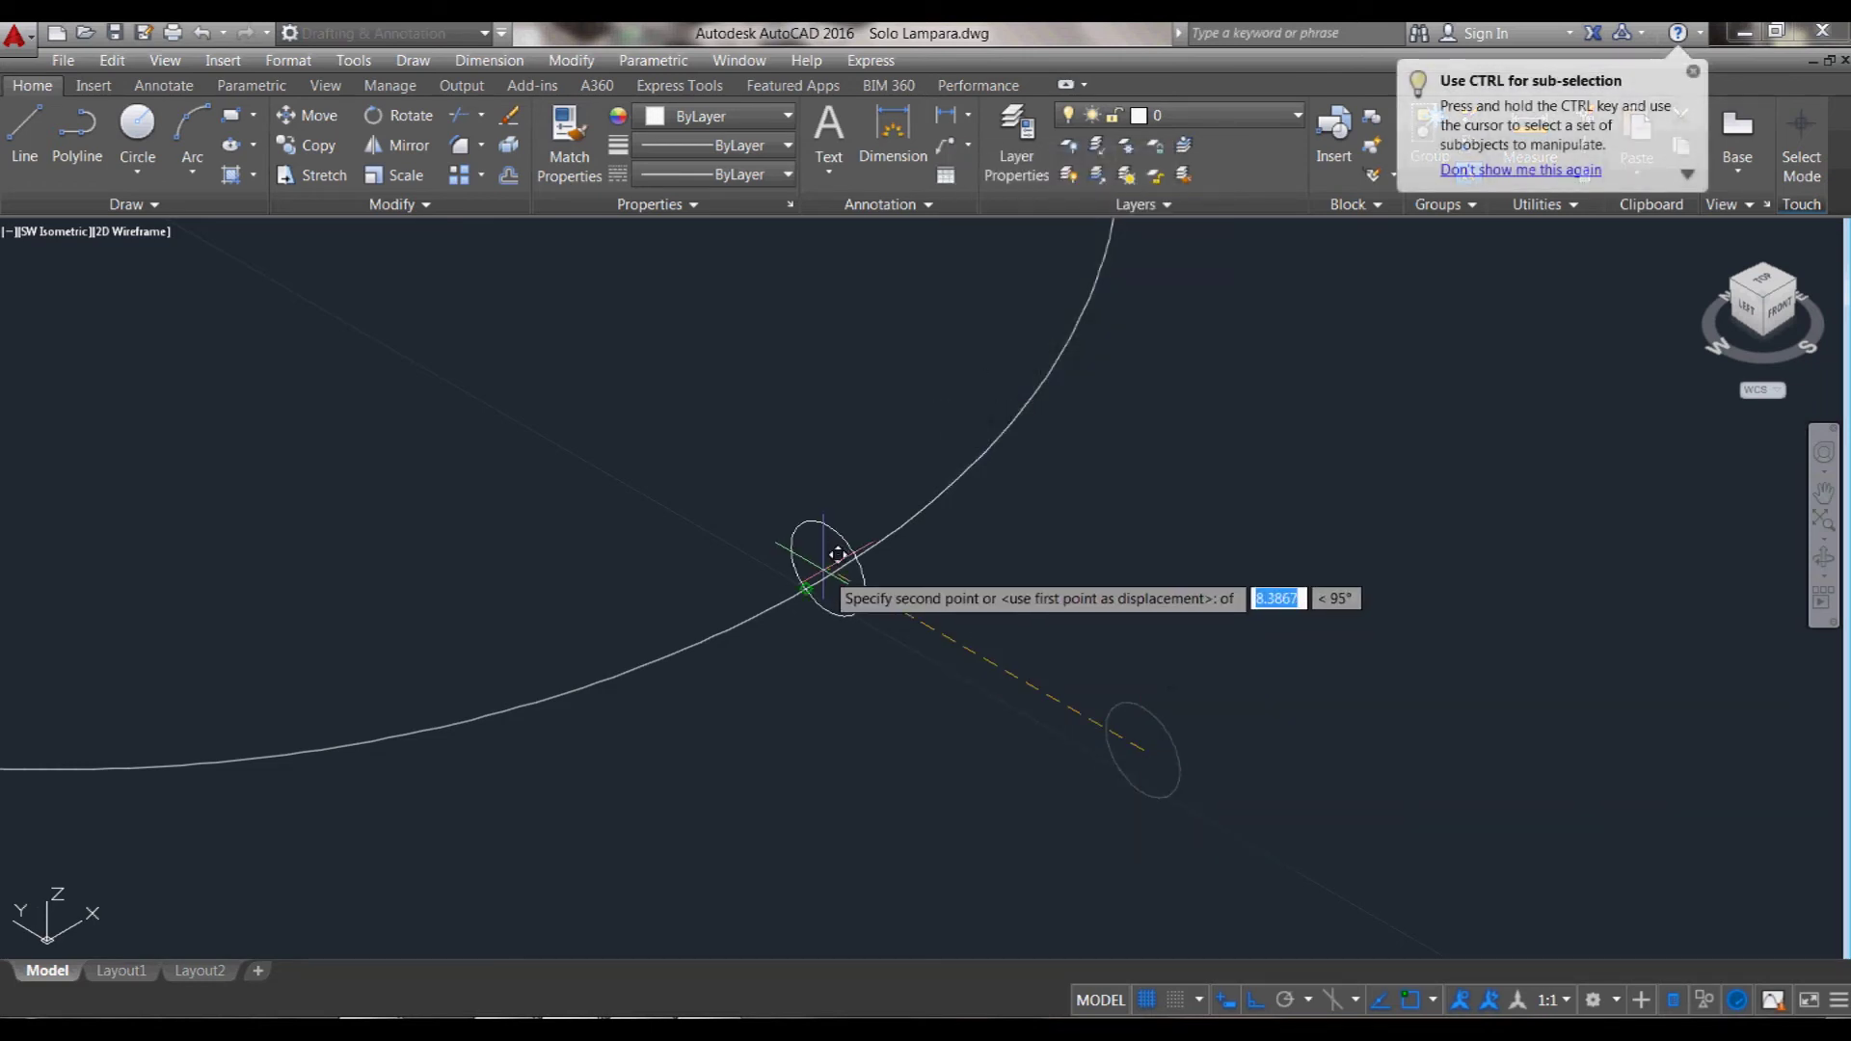
pyautogui.click(853, 608)
pyautogui.scroll(-3, 875, 658)
pyautogui.scroll(-2, 874, 658)
pyautogui.scroll(-2, 889, 649)
pyautogui.scroll(4, 902, 682)
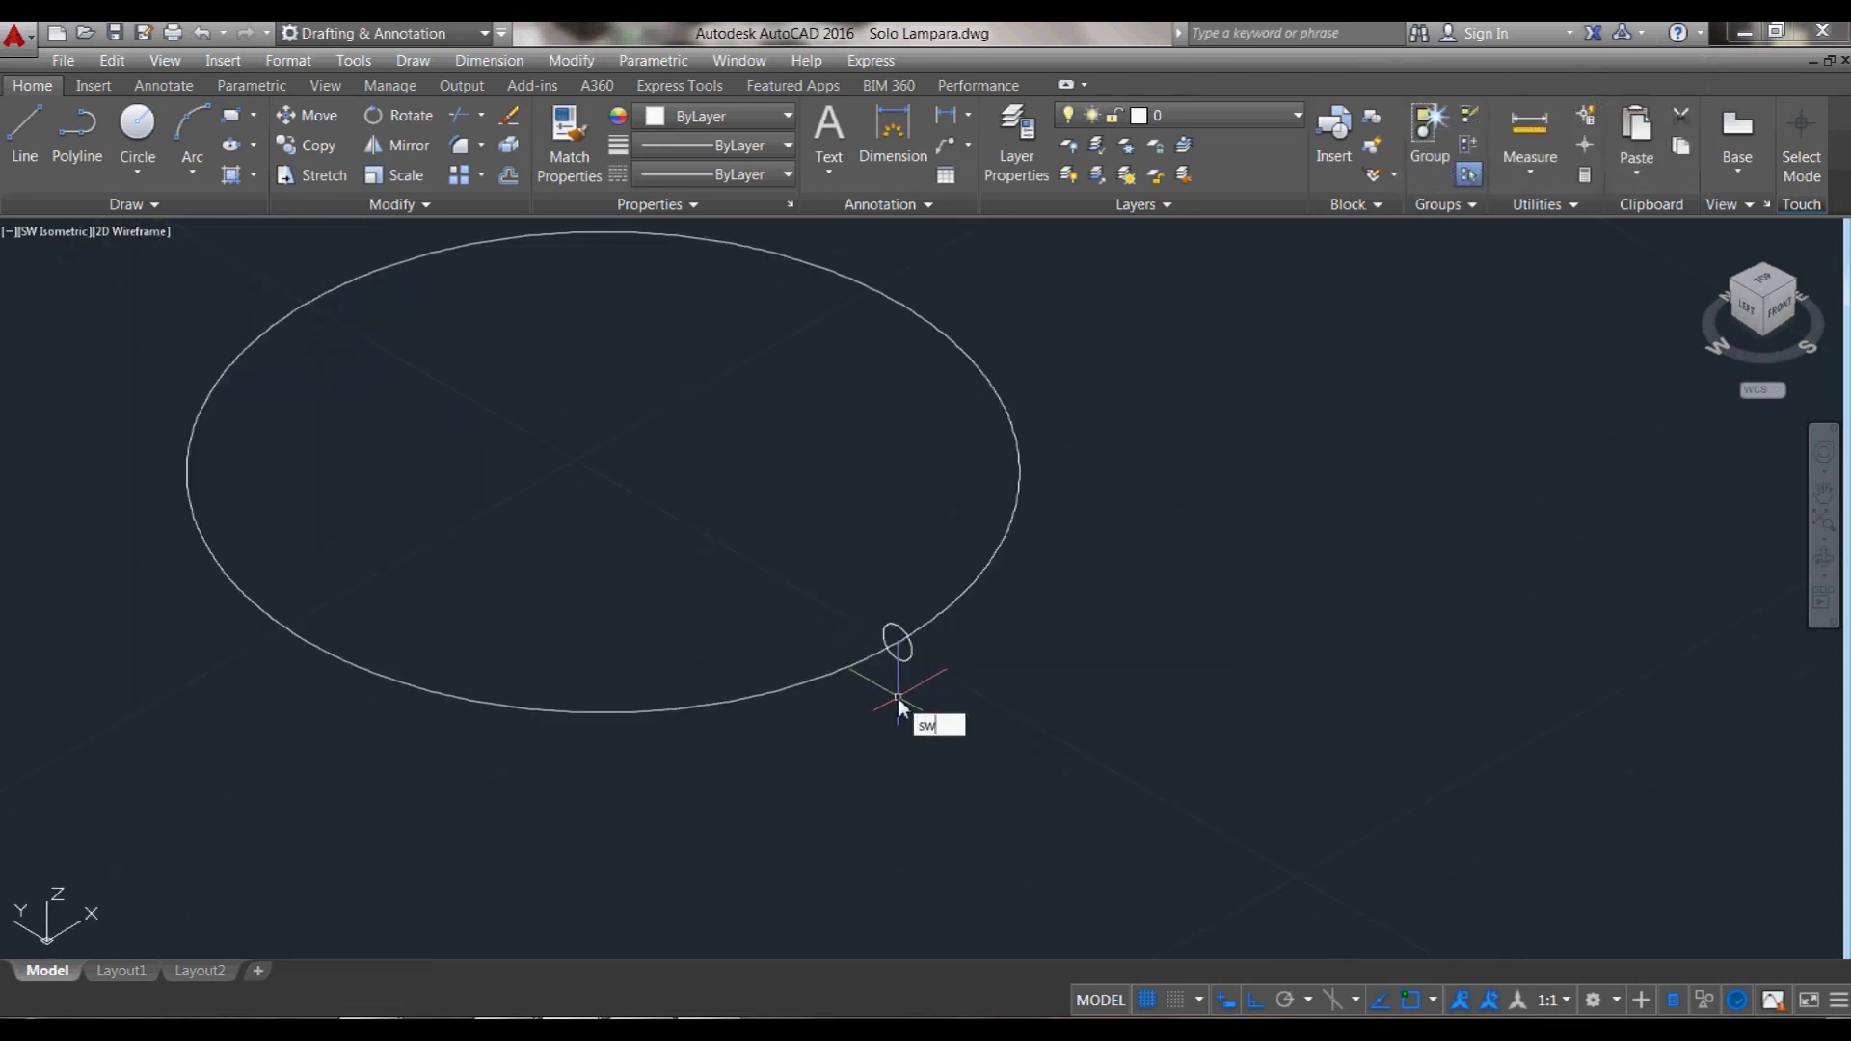
# - Sweep the small circle along the large circle to form a tube ring
pyautogui.click(986, 752)
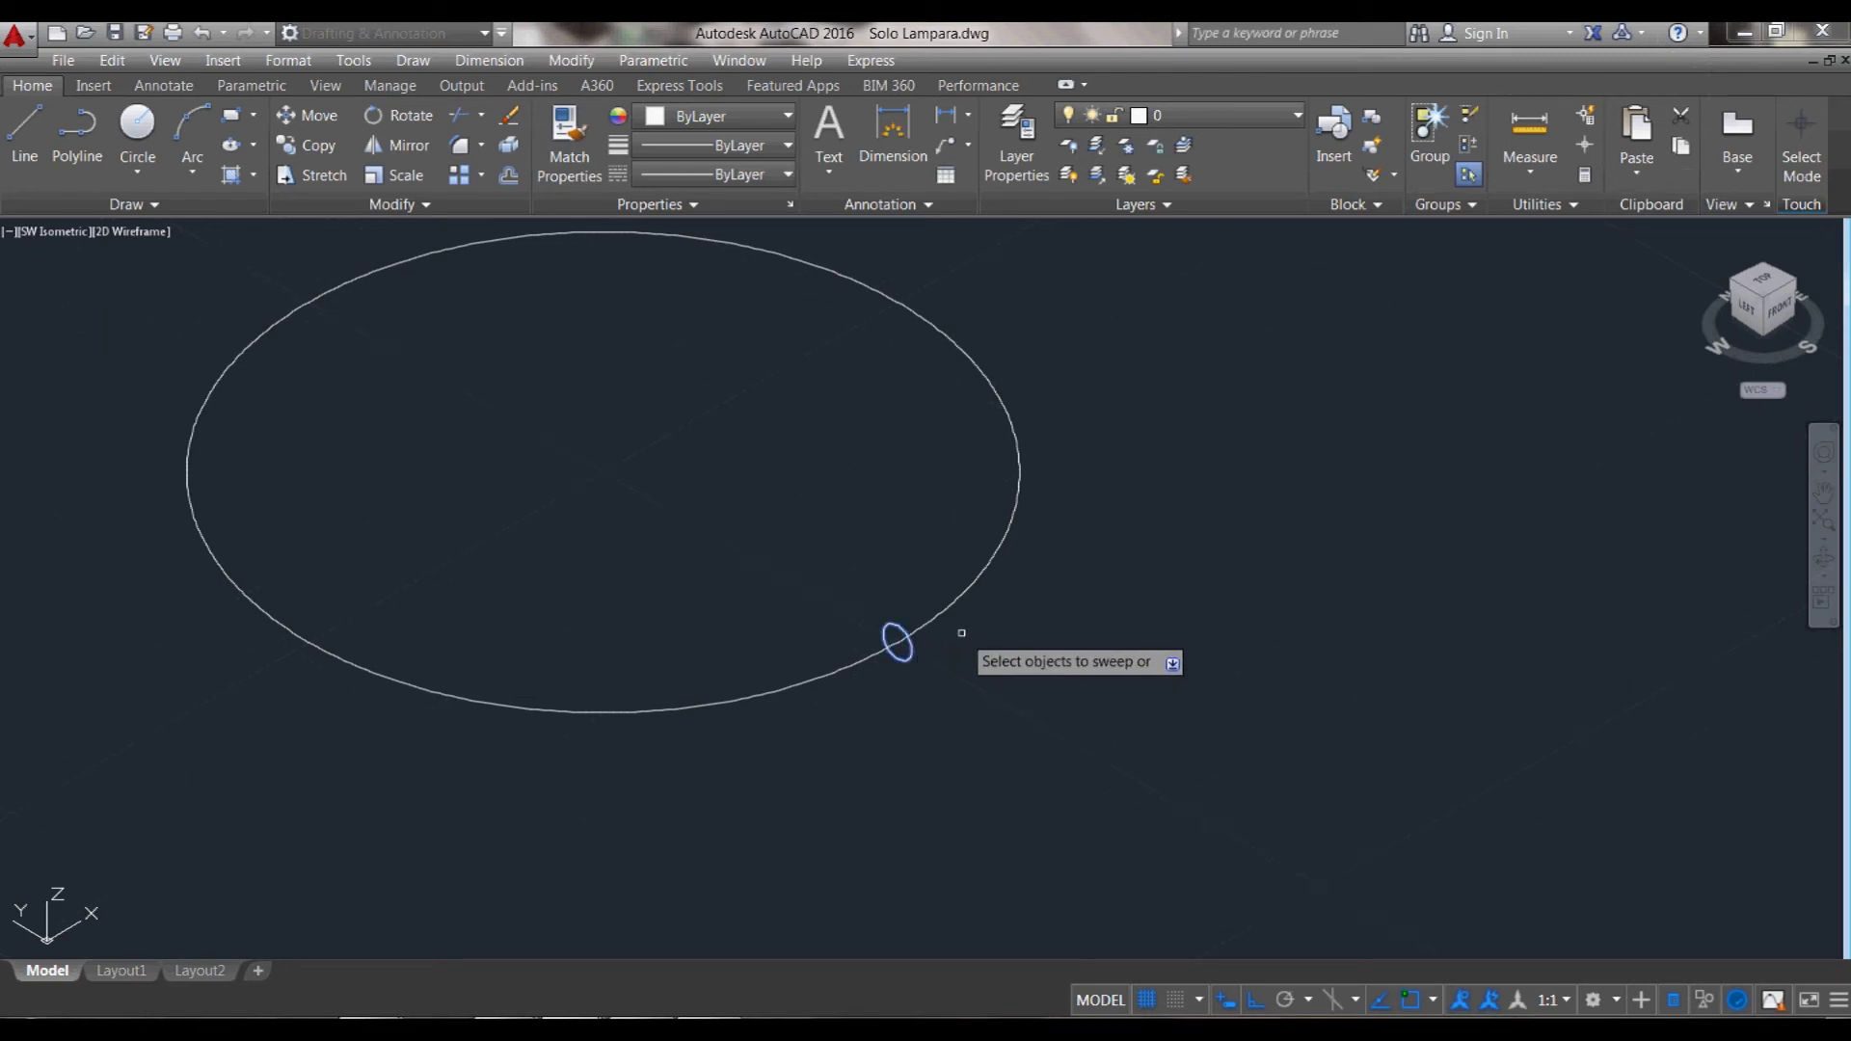
pyautogui.press('Return')
pyautogui.click(945, 609)
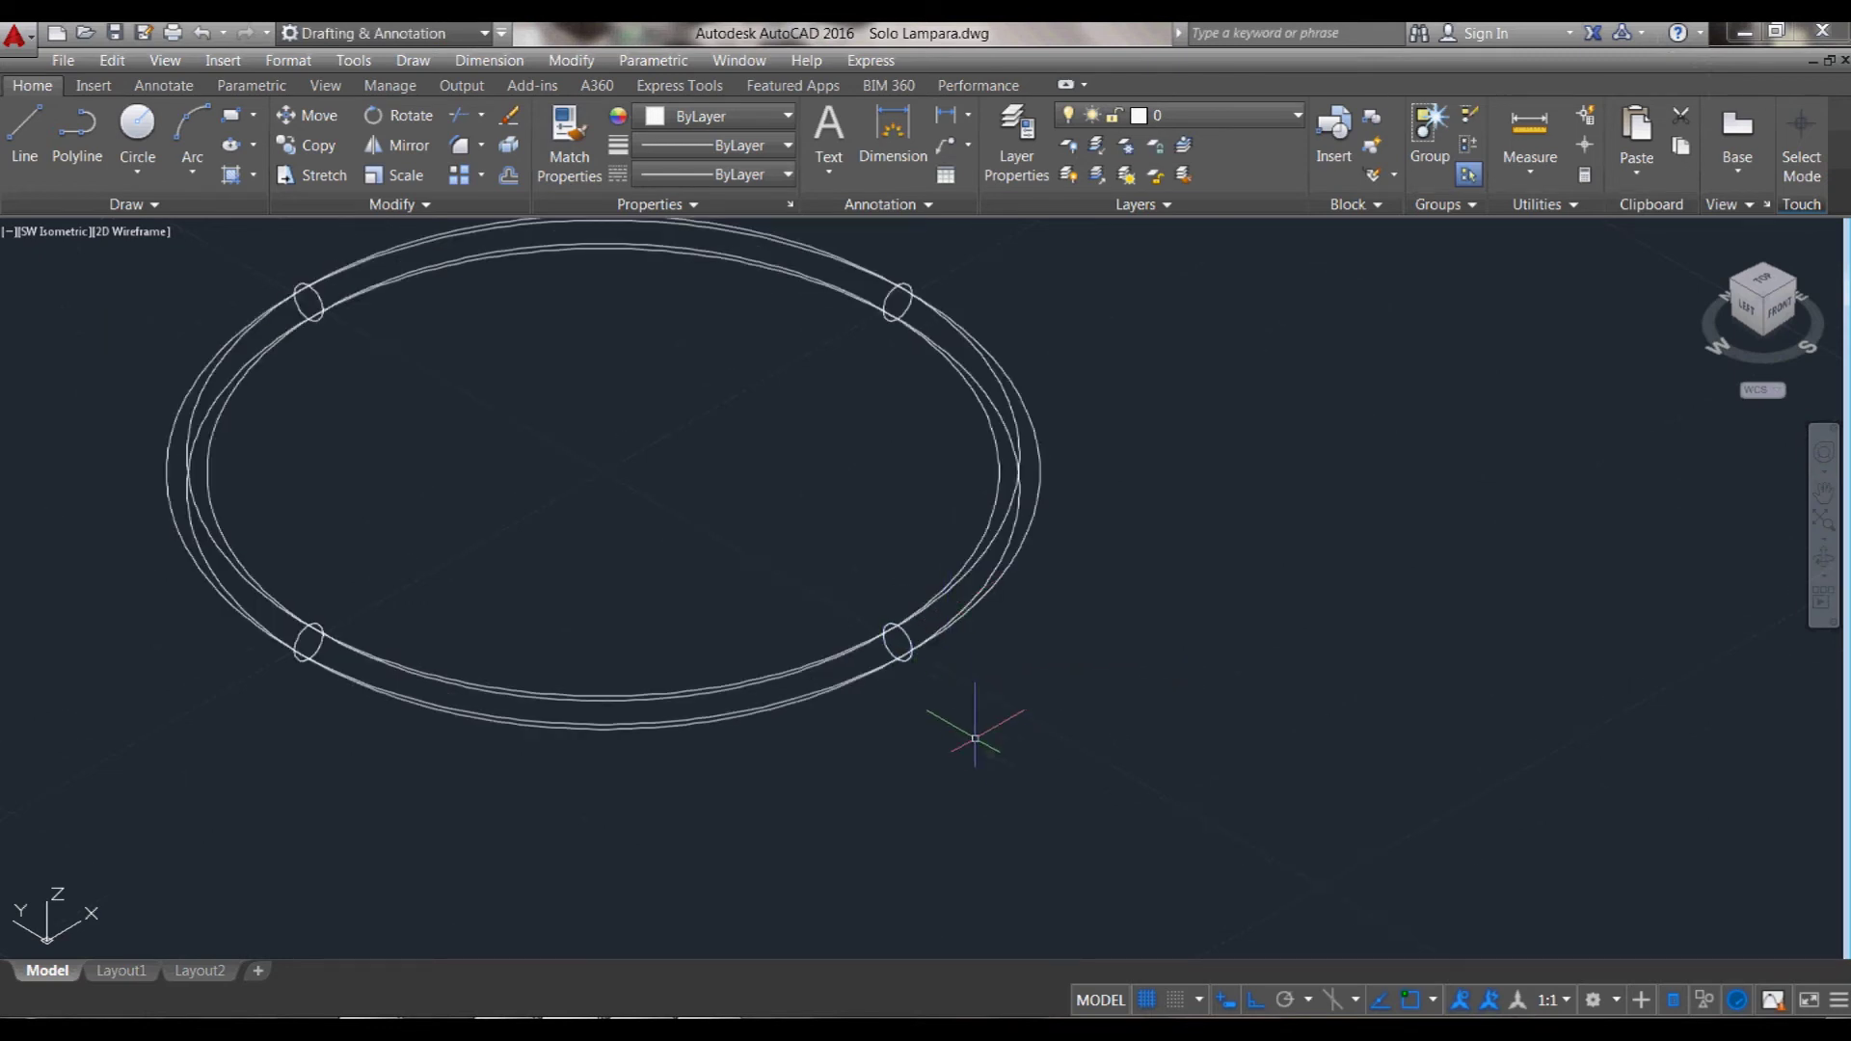
pyautogui.scroll(-5, 975, 737)
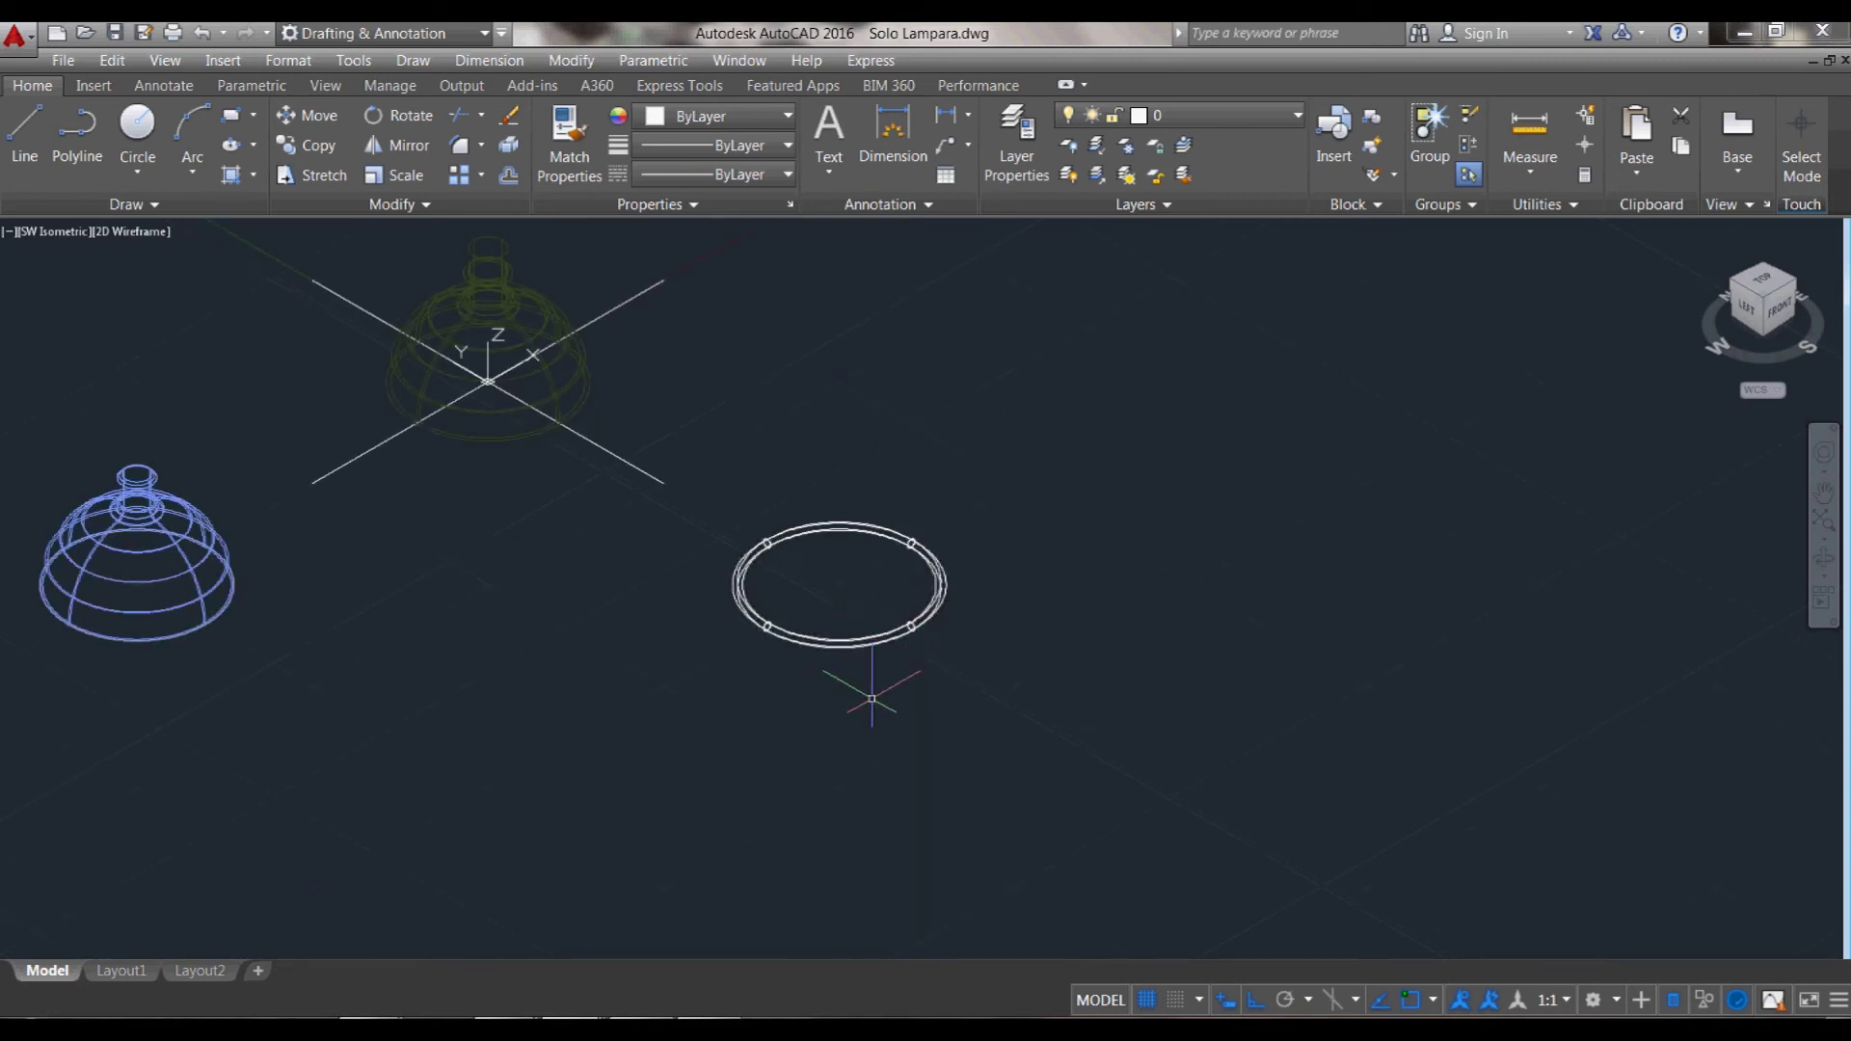
pyautogui.write('m')
# - Move the tube ring 100 units back onto the lamp shade's rim
pyautogui.press('Return')
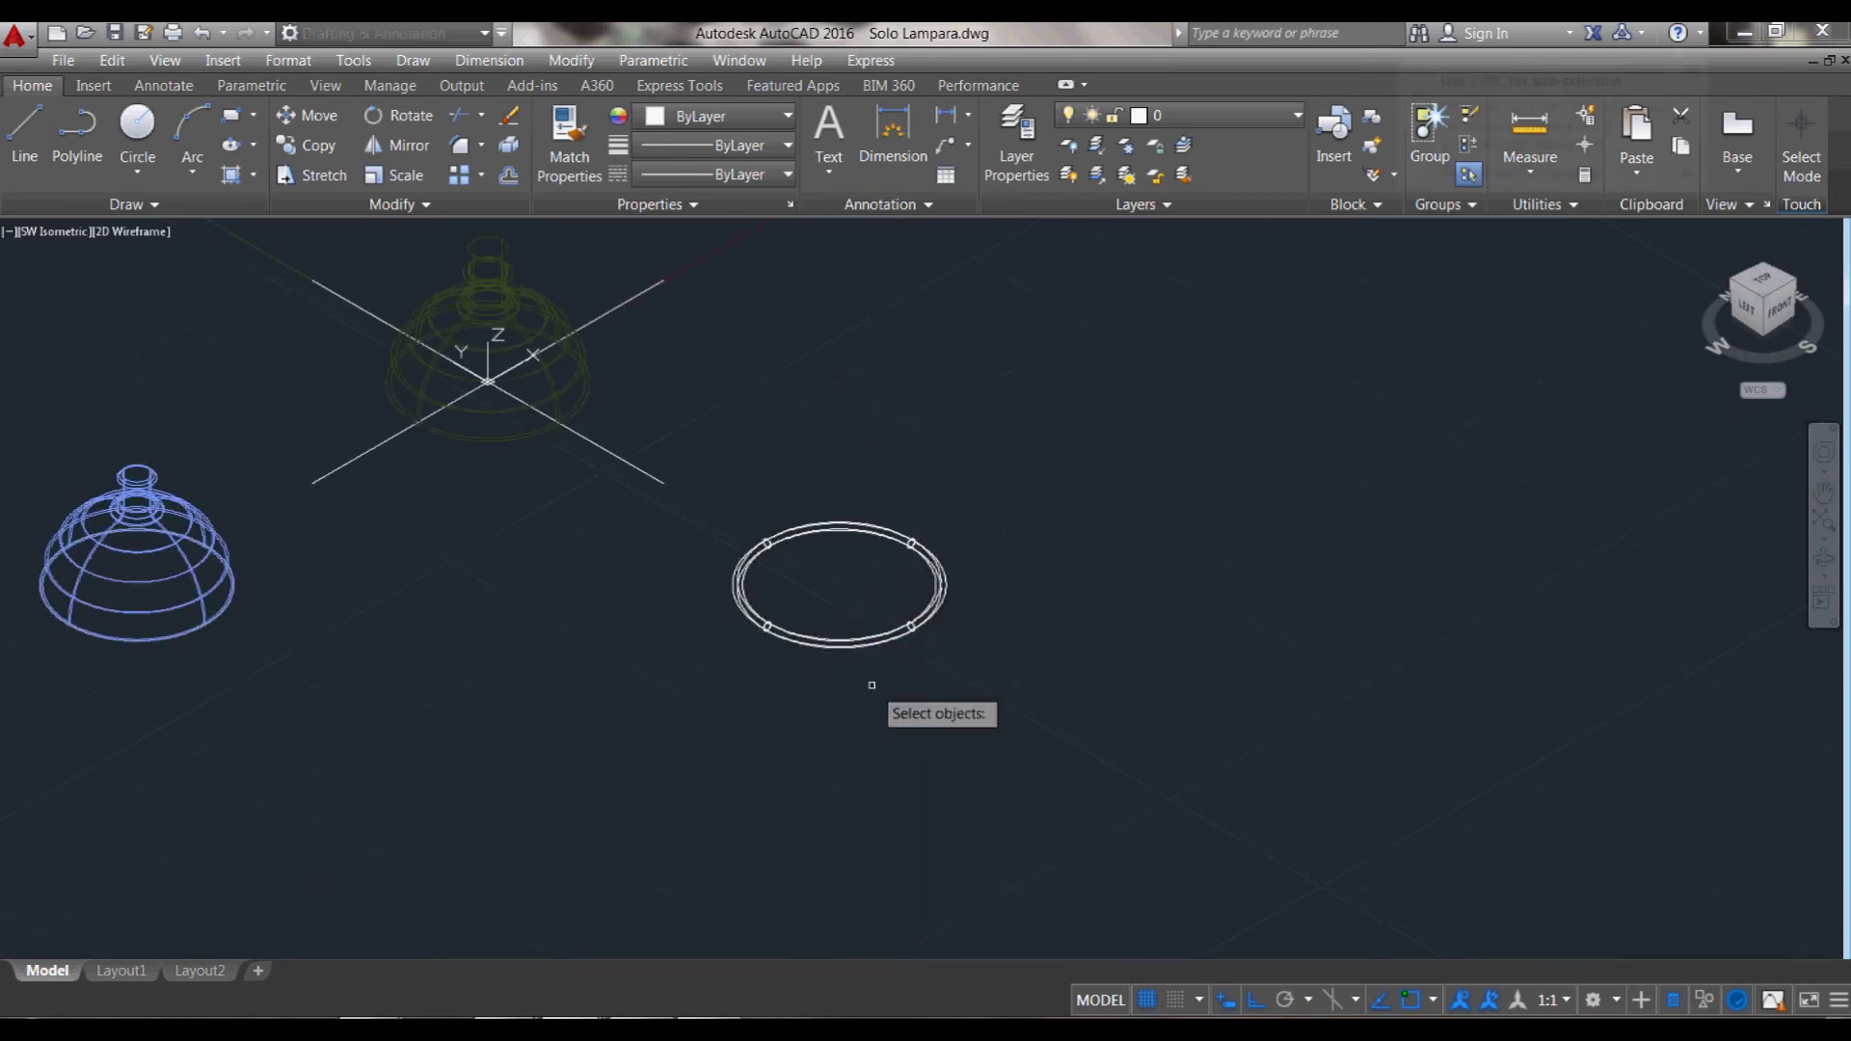
pyautogui.click(870, 644)
pyautogui.press('Return')
pyautogui.click(1028, 821)
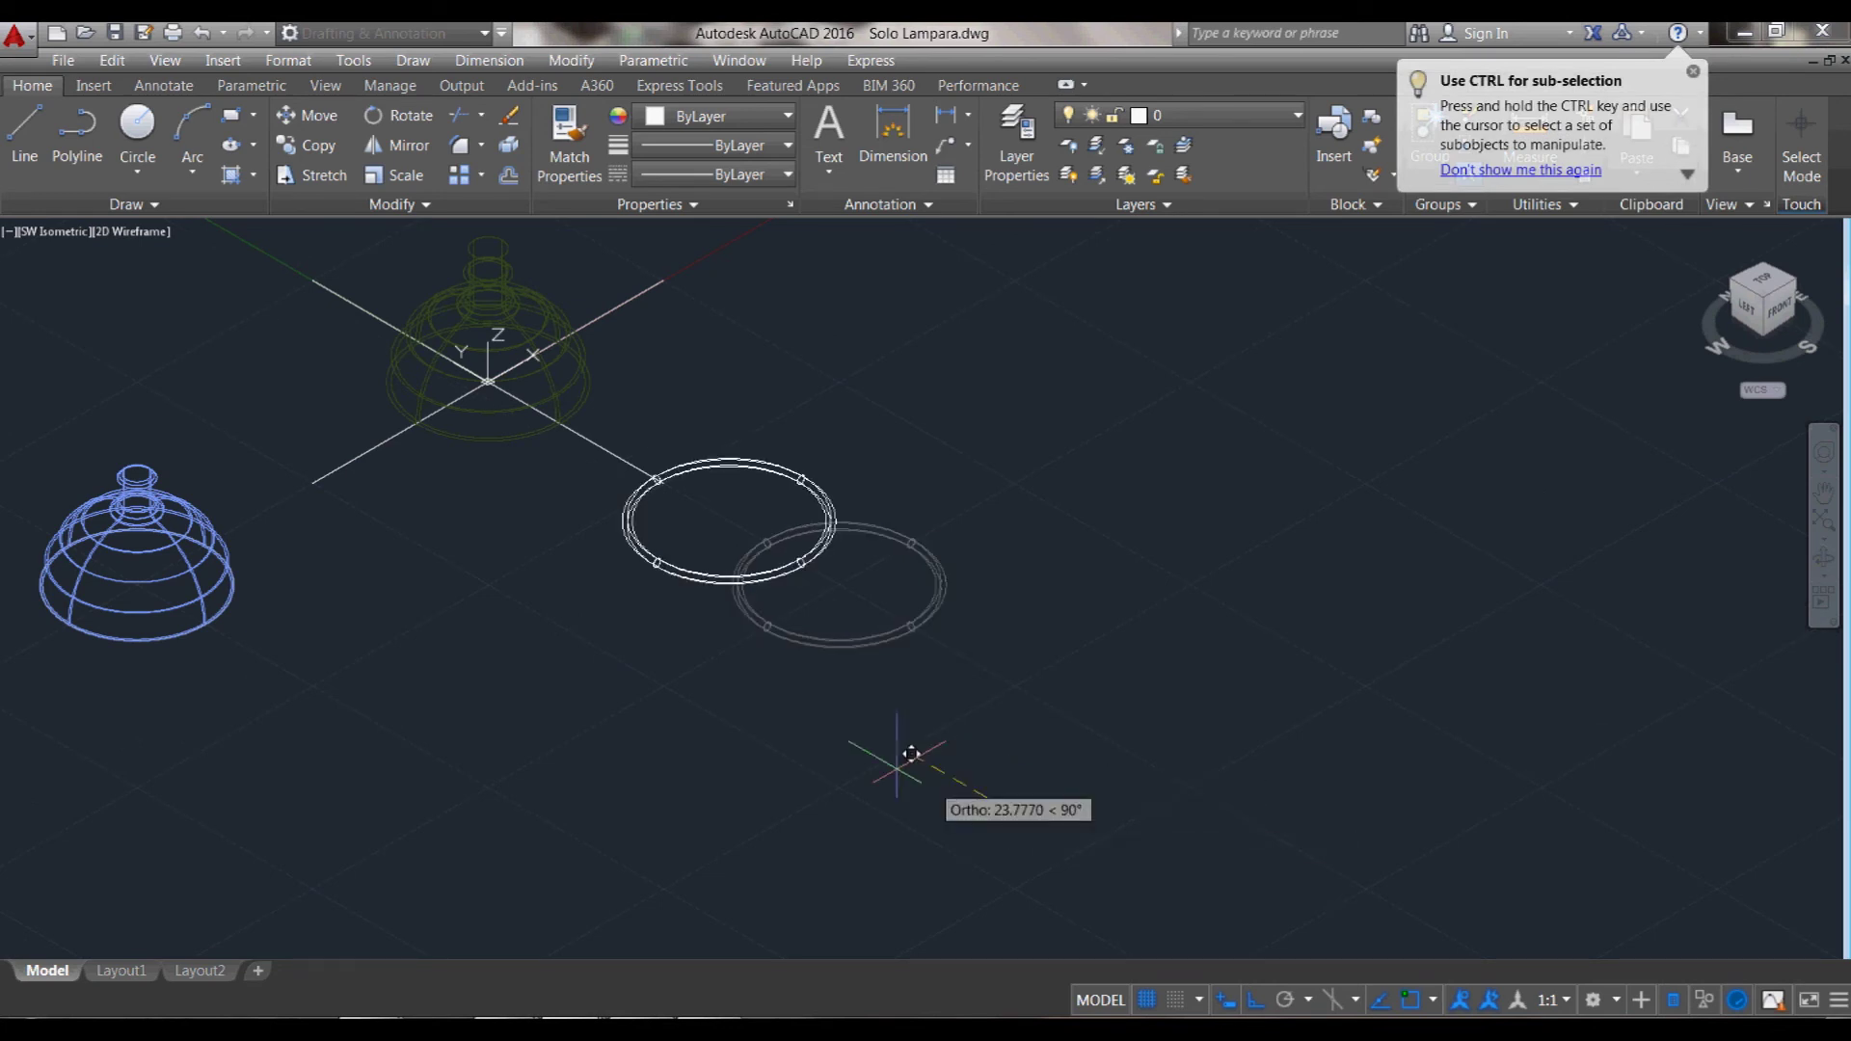
pyautogui.write('100')
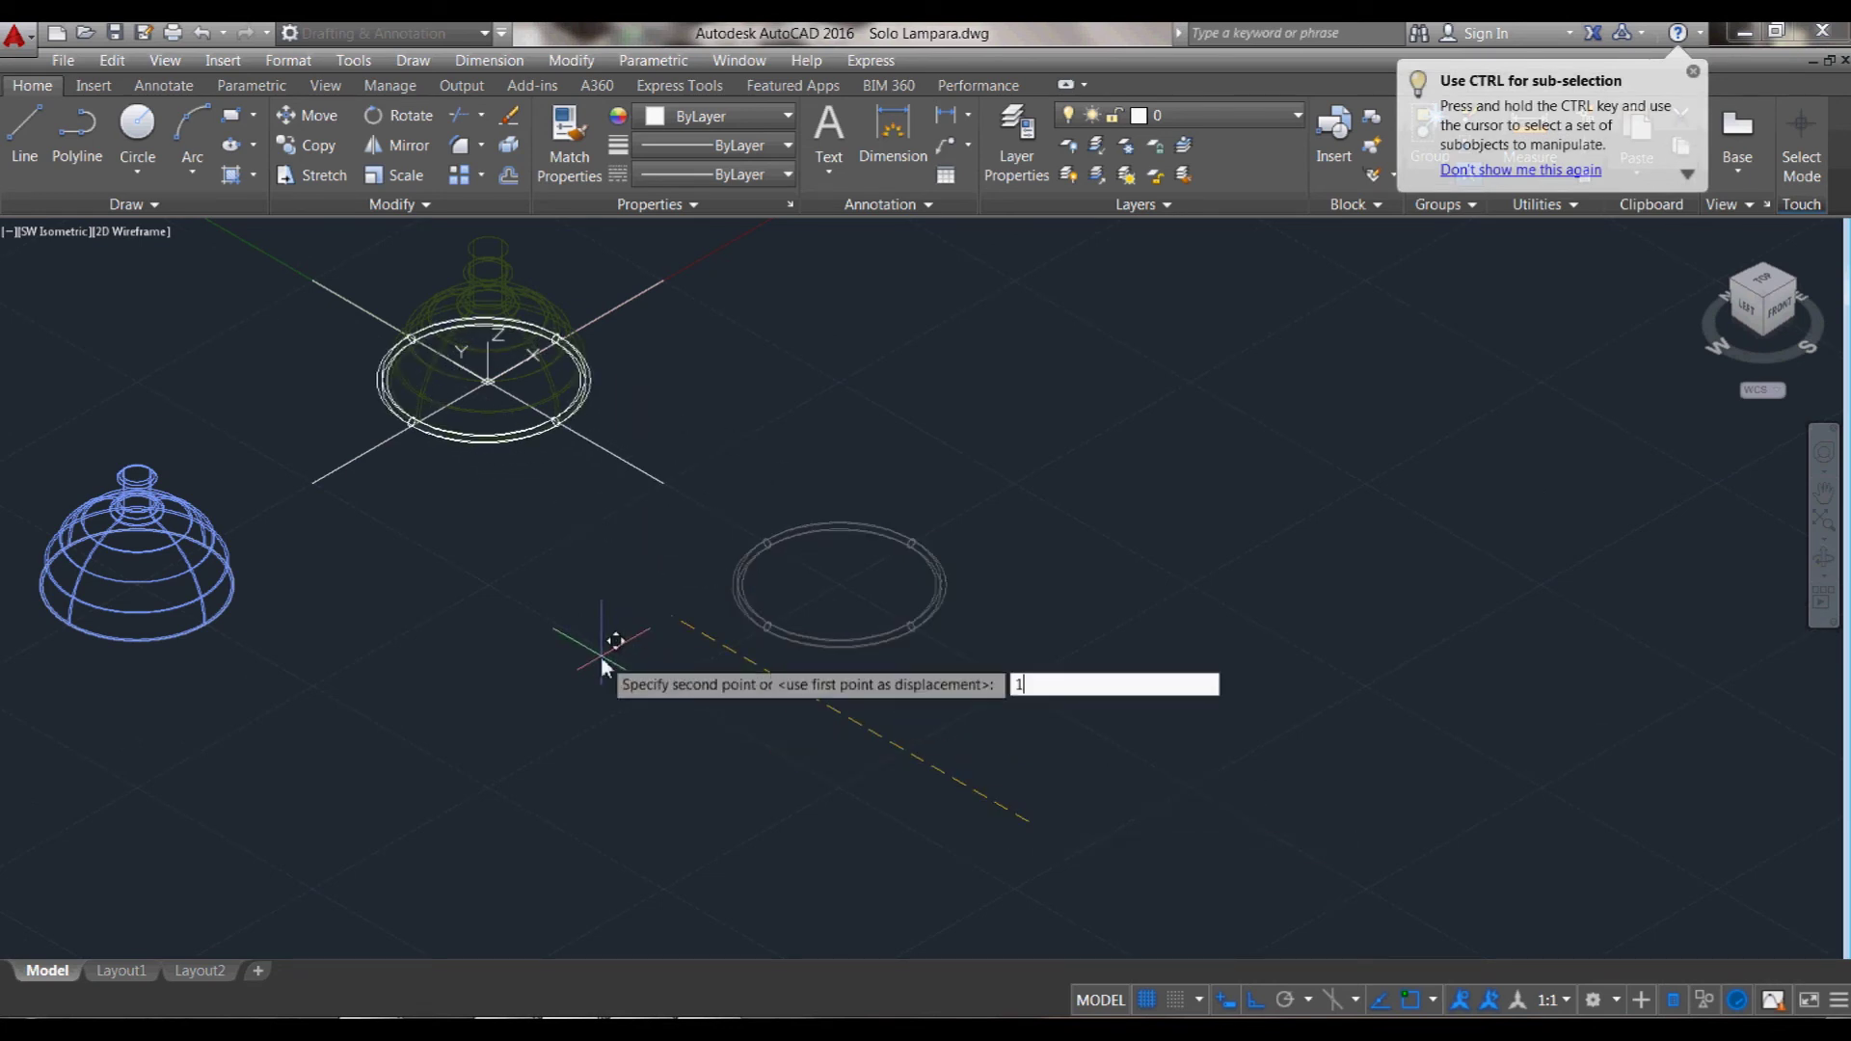
pyautogui.press('Return')
pyautogui.scroll(4, 492, 386)
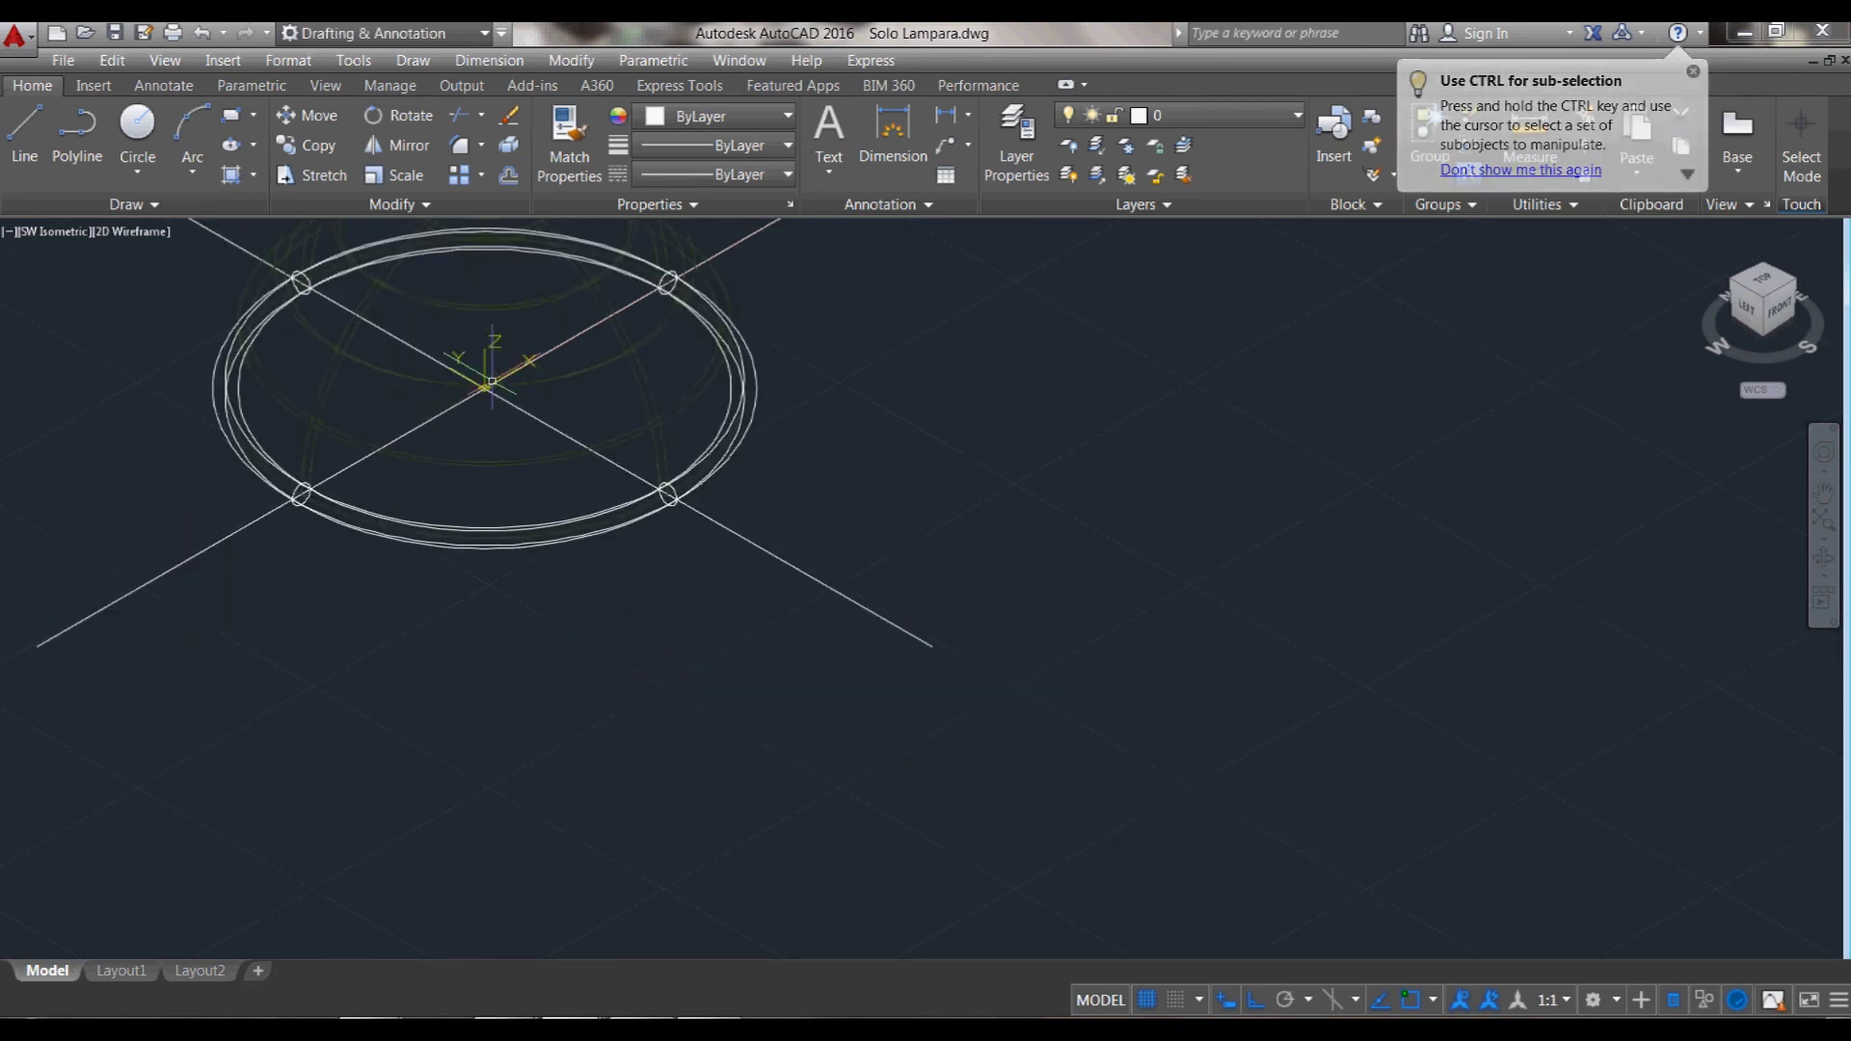
# - Match the tube ring's properties to the green lamp dome
pyautogui.write('ma')
pyautogui.press('Return')
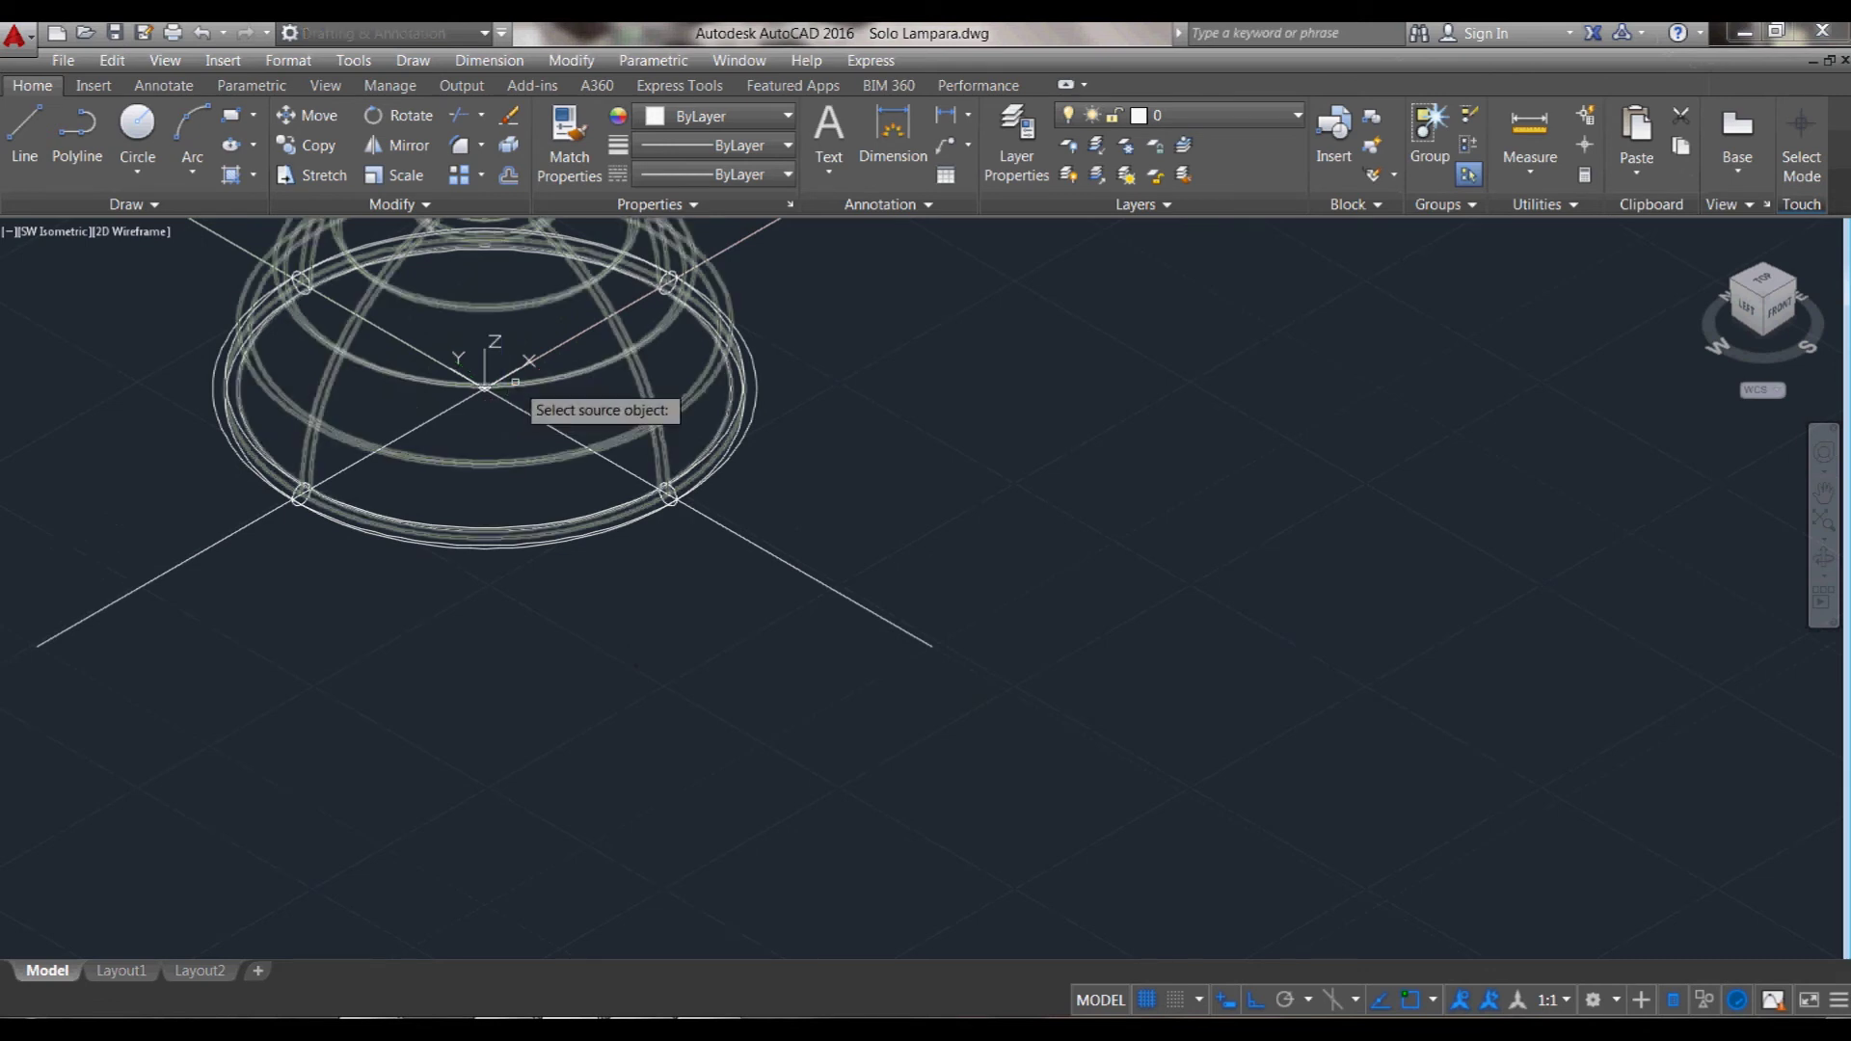
pyautogui.click(546, 393)
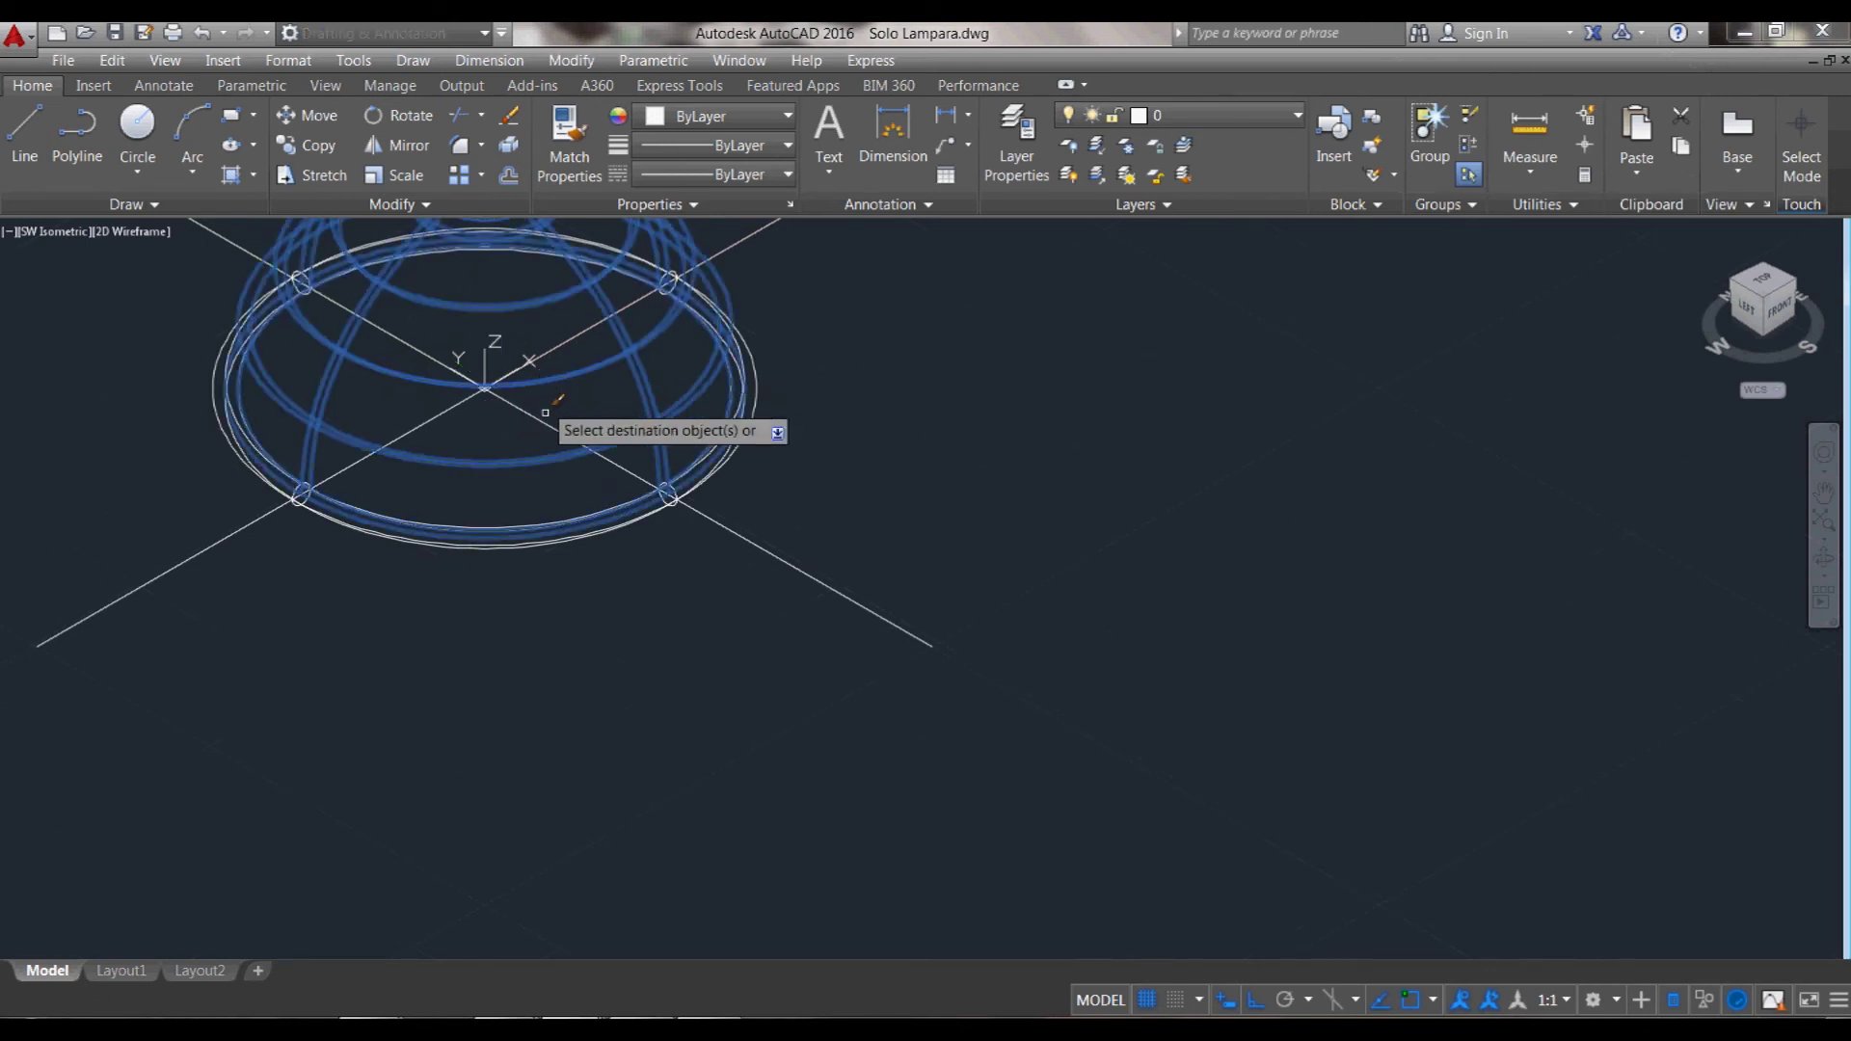
pyautogui.click(576, 546)
pyautogui.press('Return')
pyautogui.hotkey('ctrl', 'z')
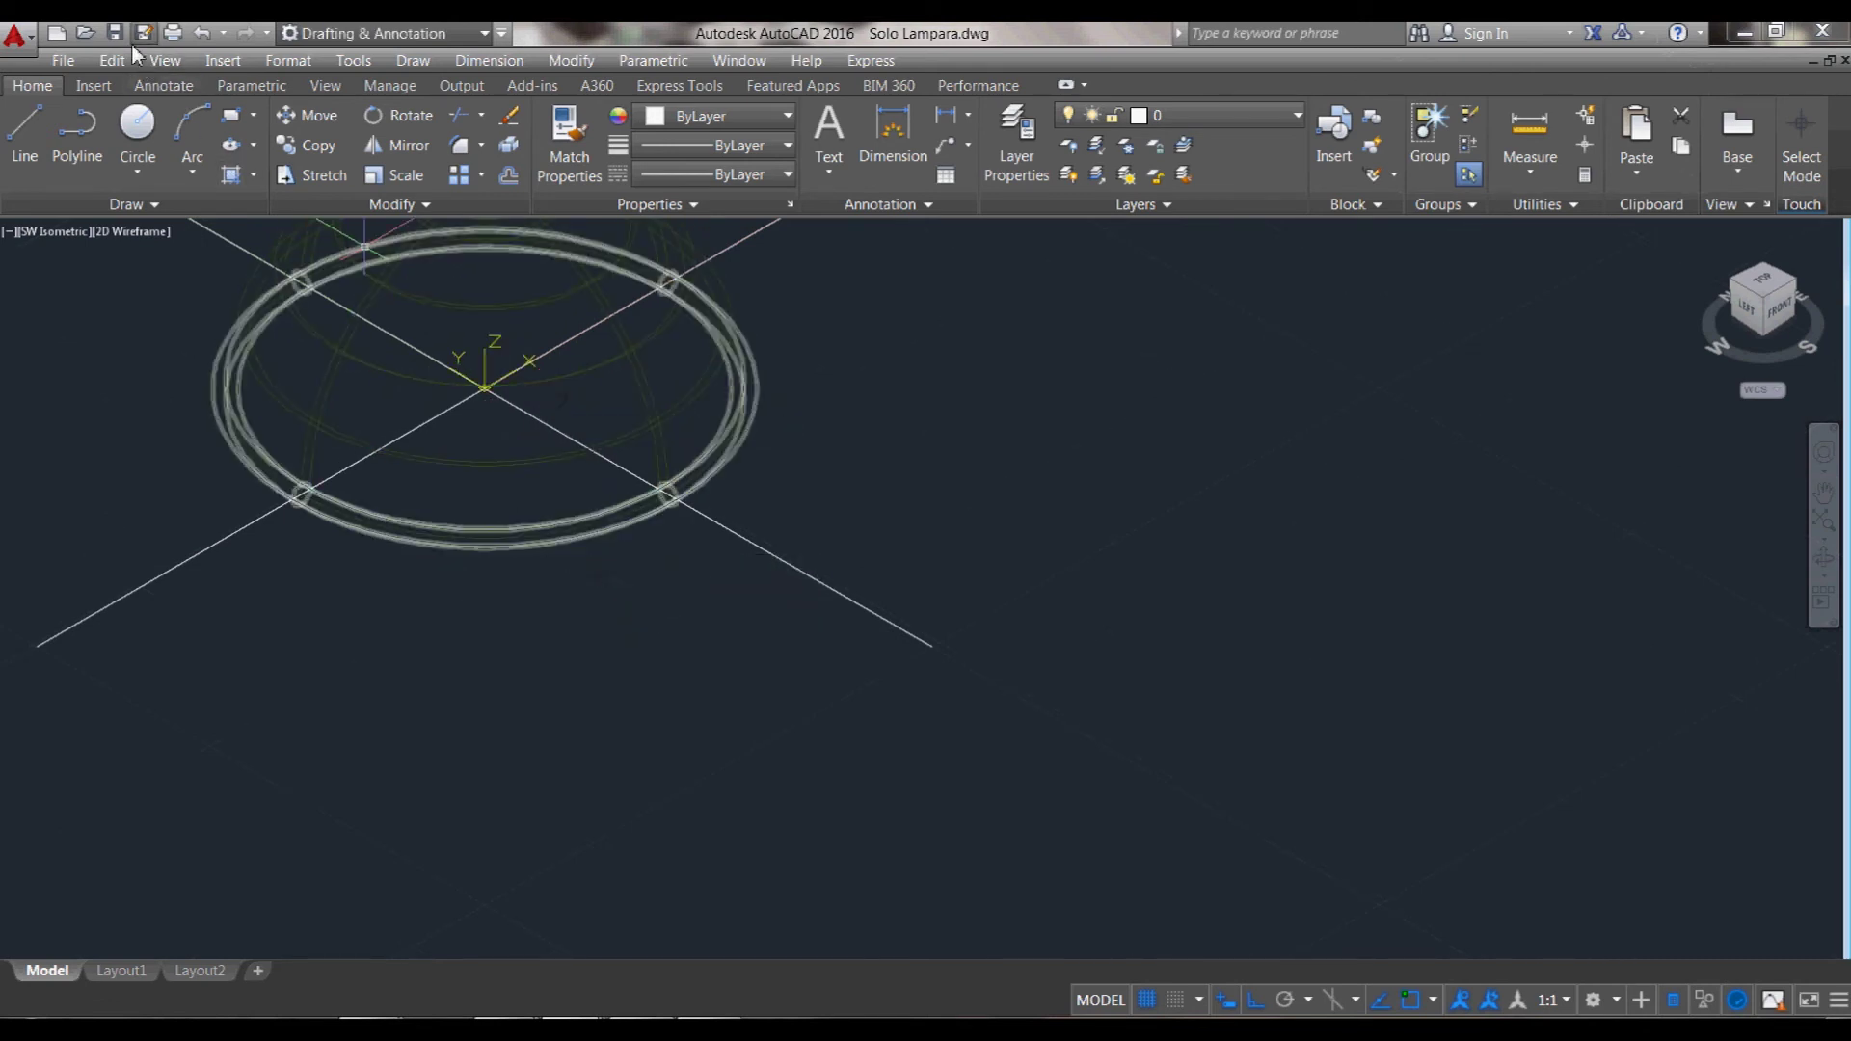
pyautogui.hotkey('ctrl', 'z')
pyautogui.hotkey('ctrl', 'z')
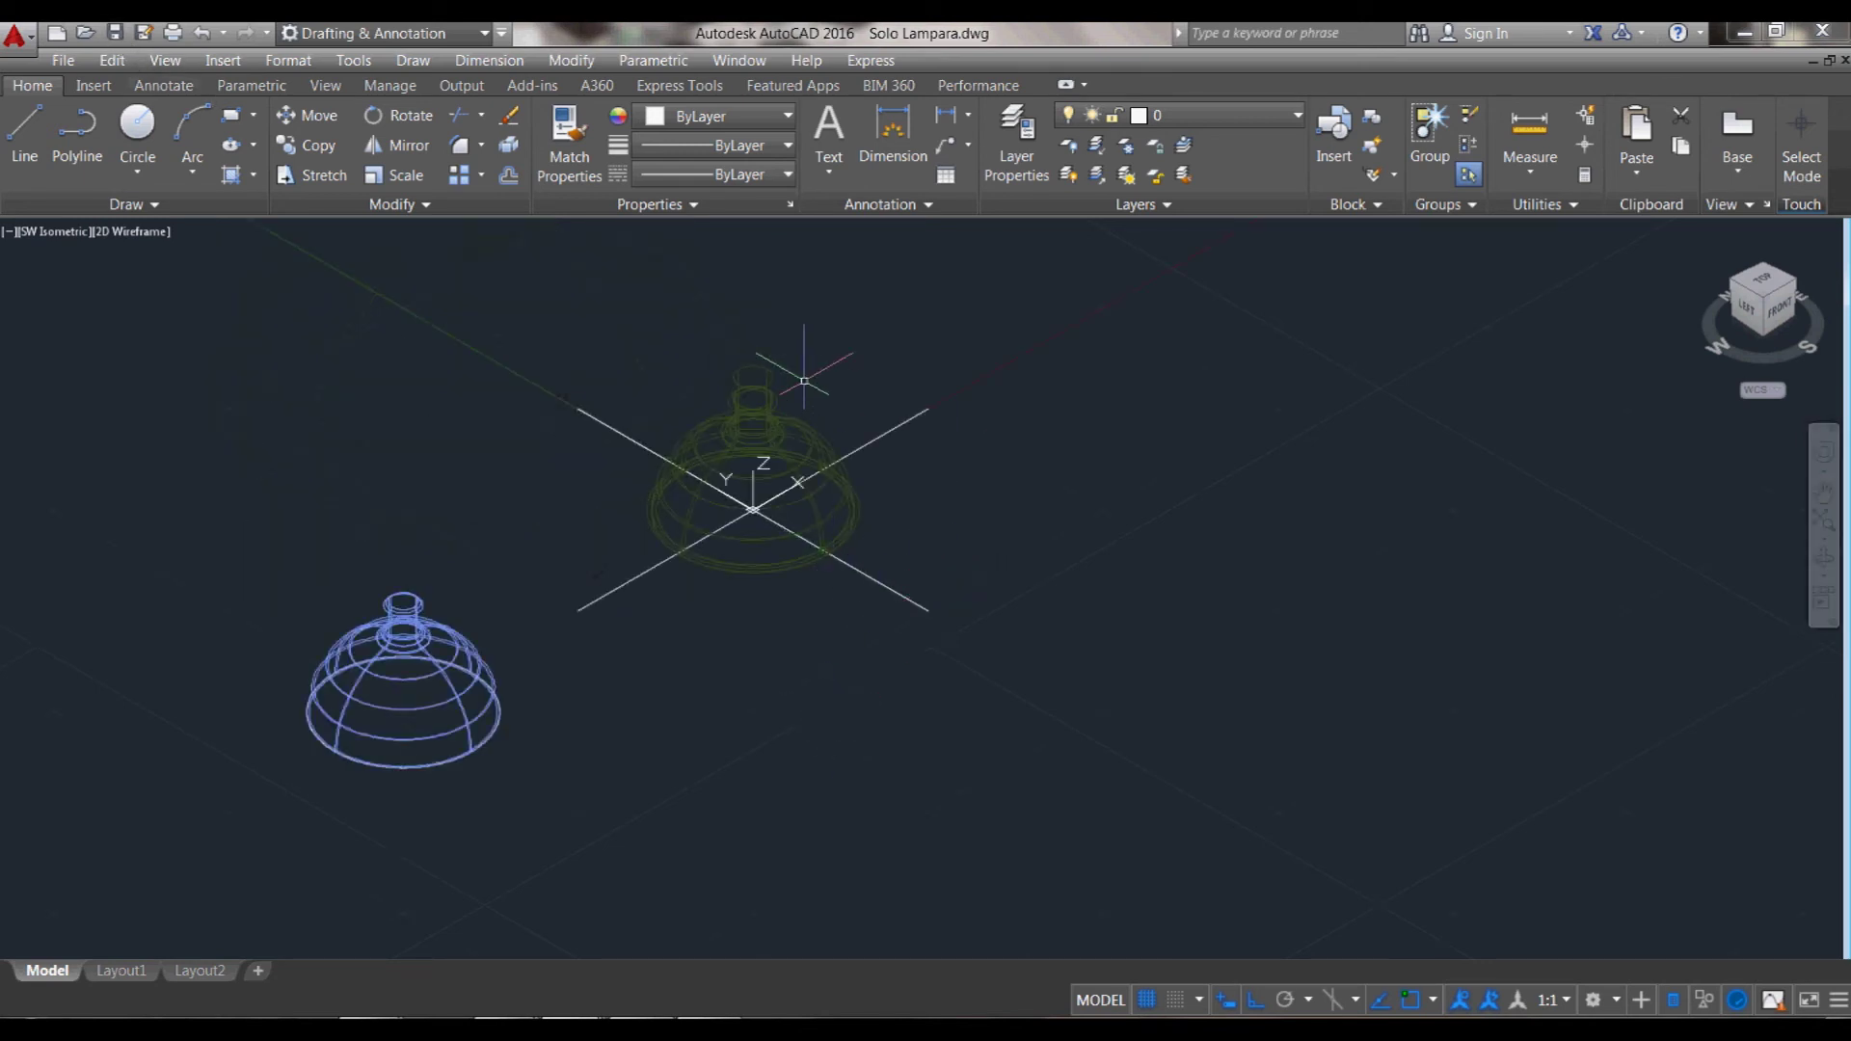
# - Draw a cone atop the neck, its base radius snapped to the neck's quadrant
pyautogui.scroll(2, 800, 376)
pyautogui.scroll(2, 666, 323)
pyautogui.scroll(2, 724, 332)
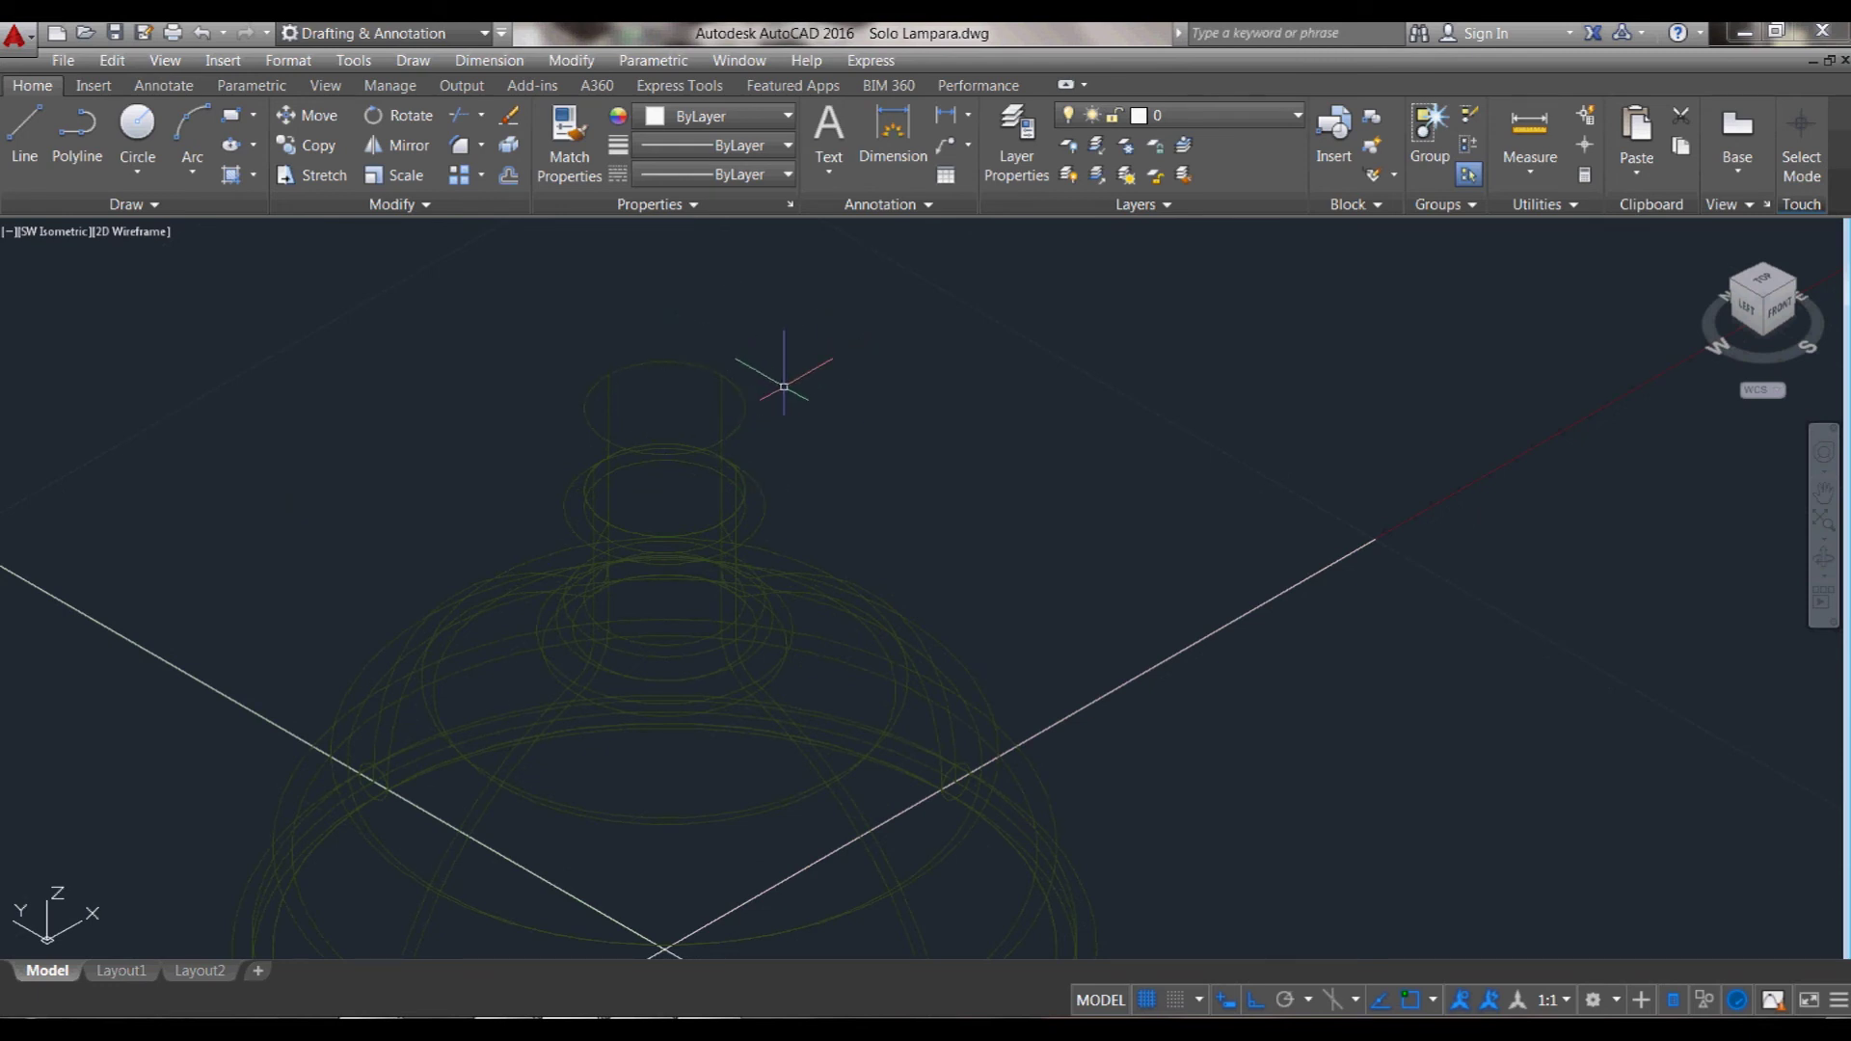
pyautogui.write('one')
pyautogui.press('Return')
pyautogui.click(735, 372)
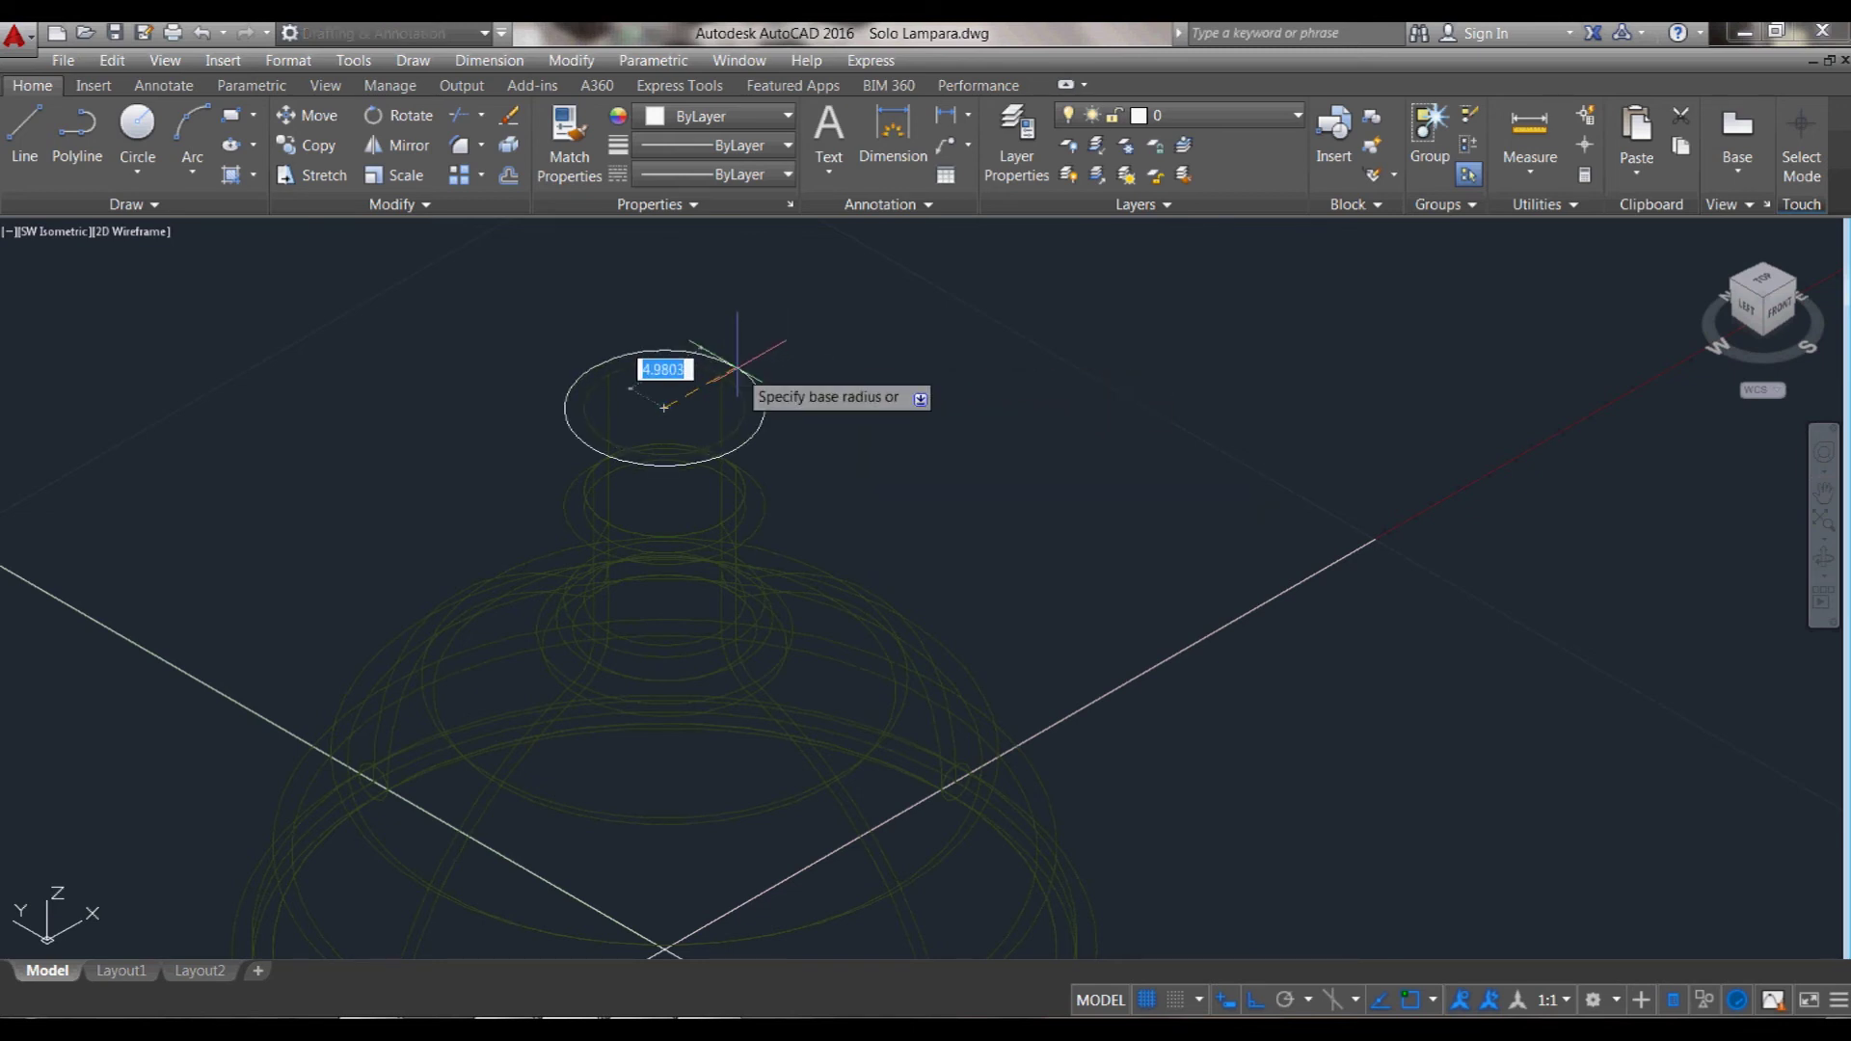
pyautogui.keyDown('shift'); pyautogui.rightClick(737, 369); pyautogui.keyUp('shift')
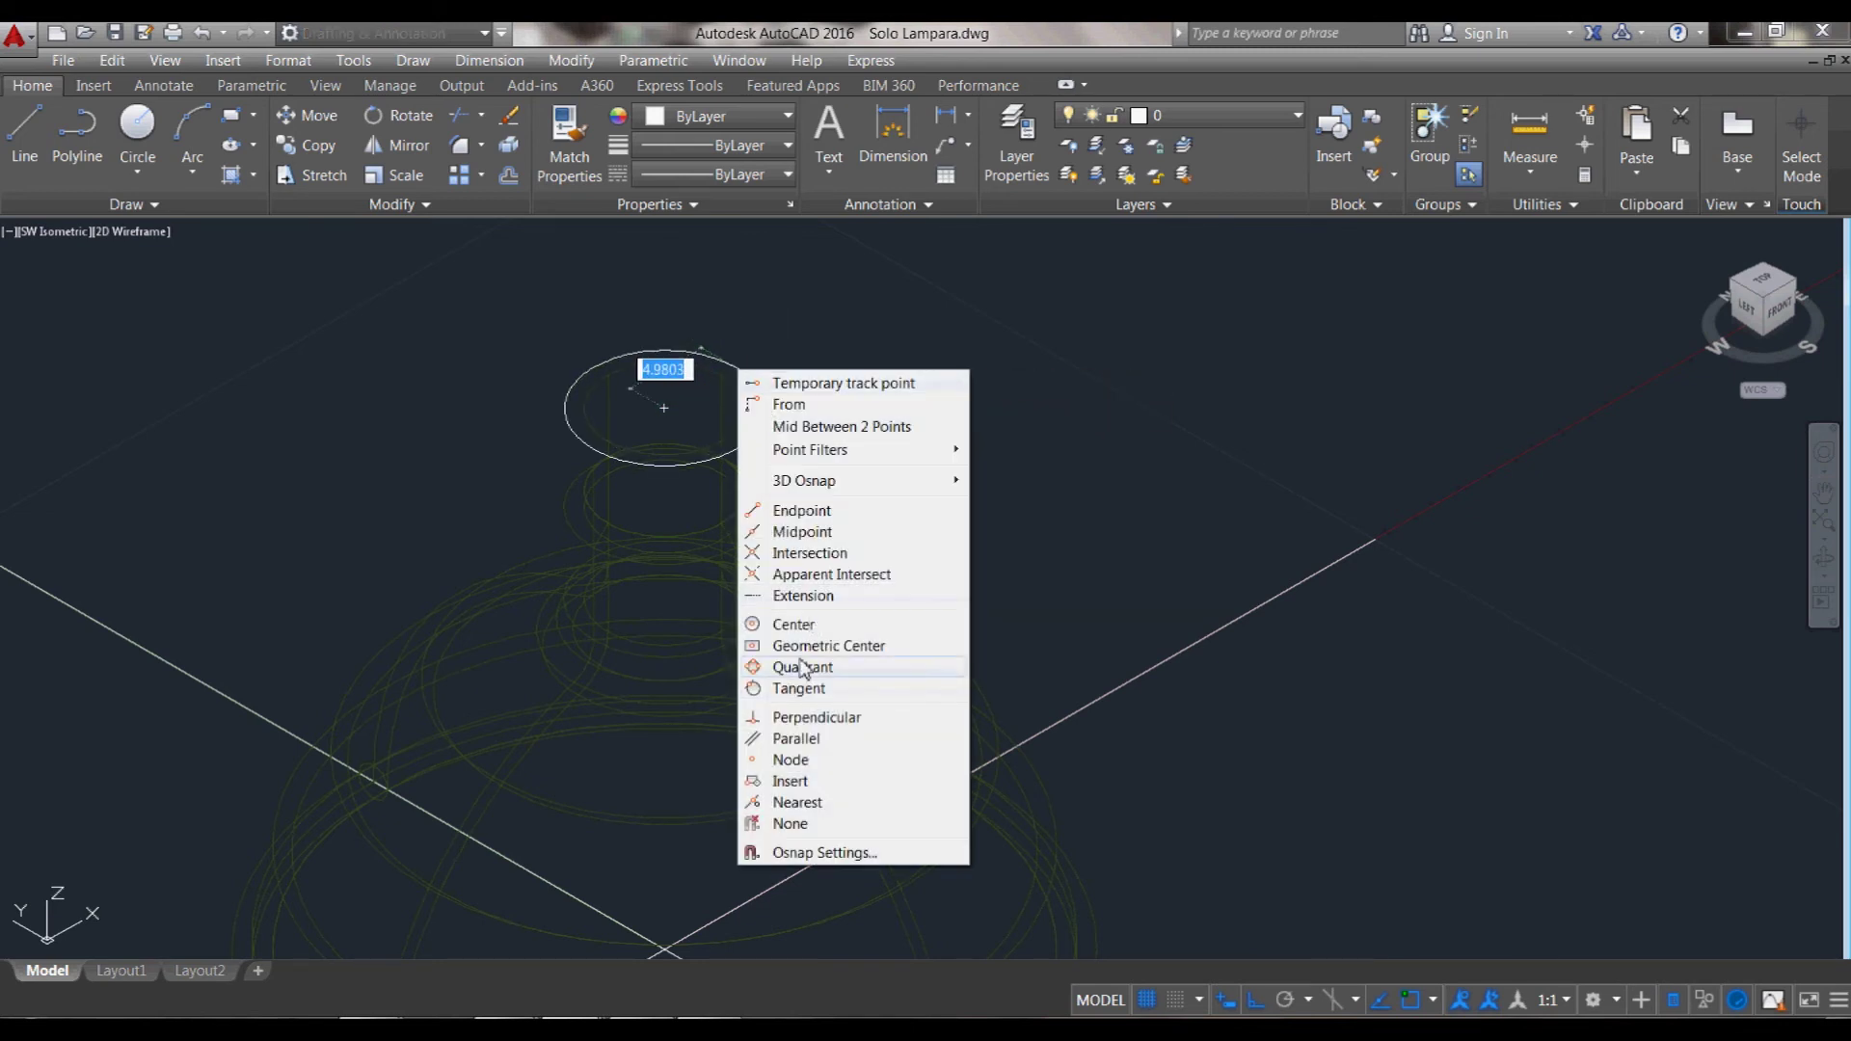
pyautogui.click(799, 668)
pyautogui.click(706, 380)
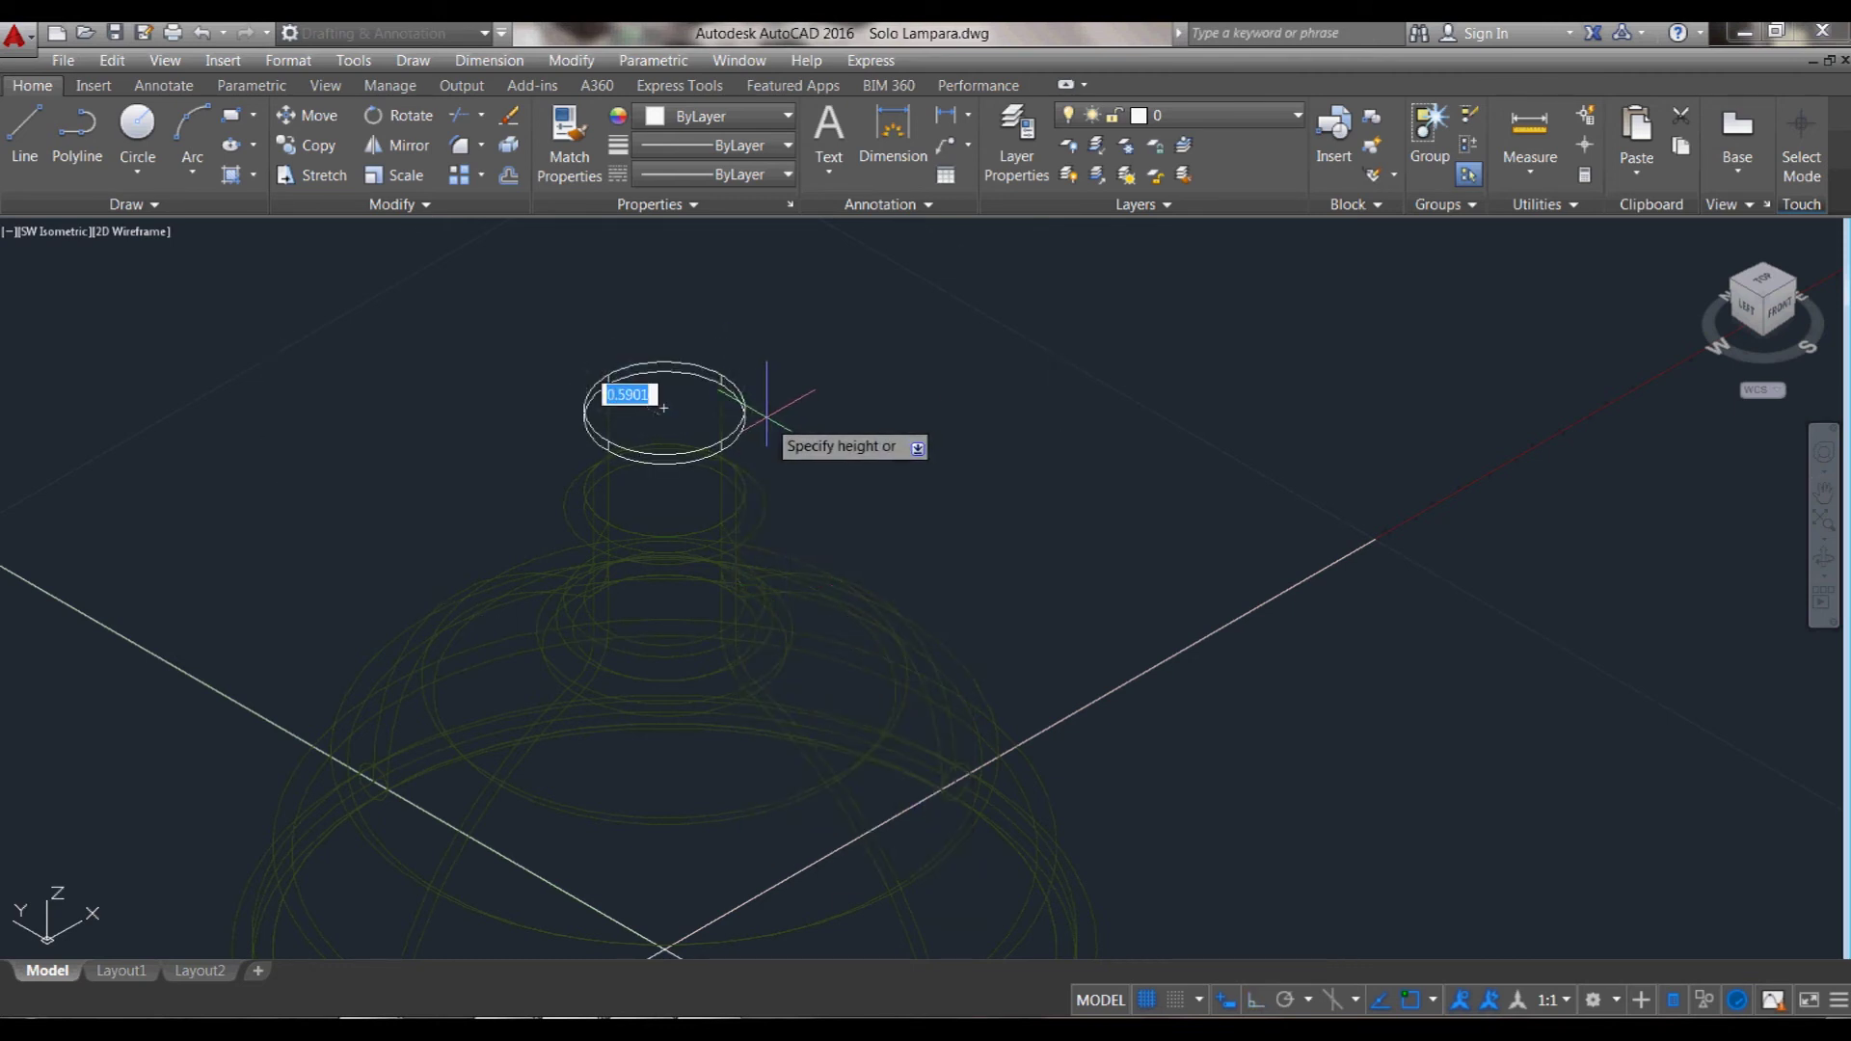
pyautogui.click(767, 417)
# - Draw a circle centred on the neck top, radius snapped to a quadrant point
pyautogui.press('Return')
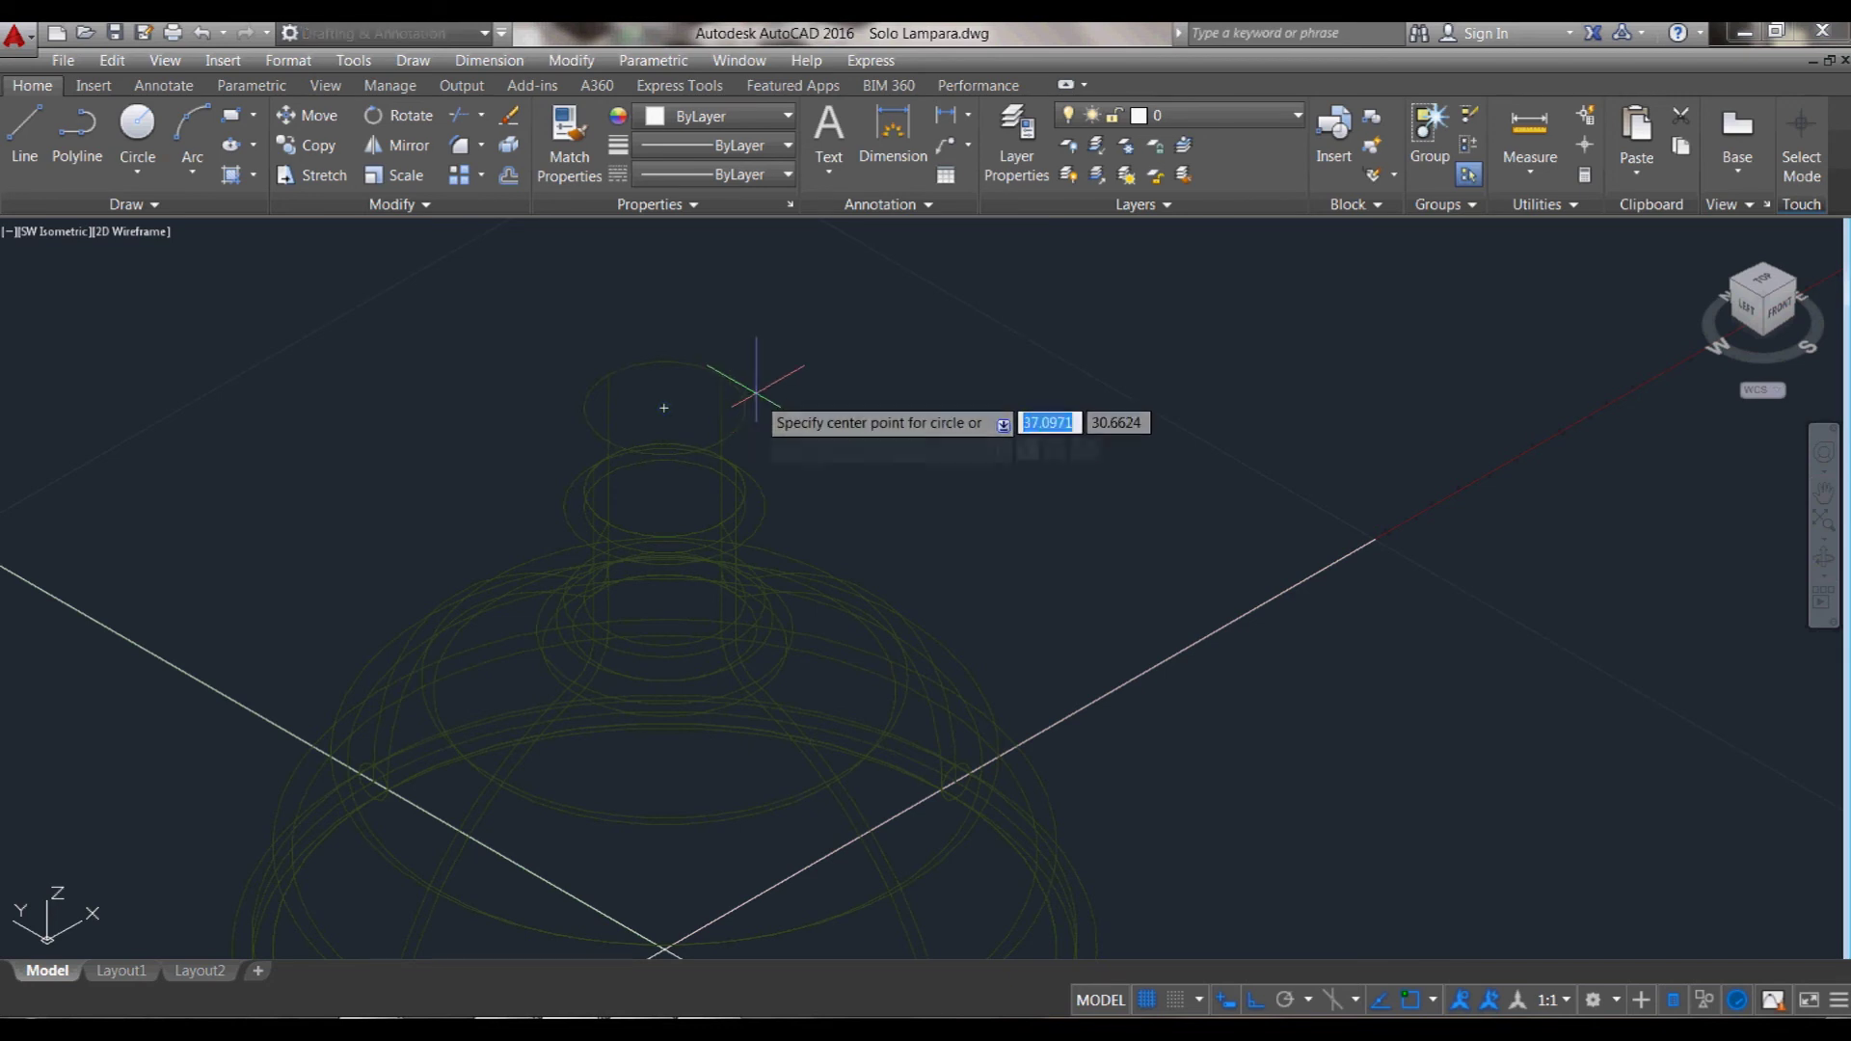
pyautogui.click(747, 382)
pyautogui.keyDown('shift'); pyautogui.rightClick(751, 384); pyautogui.keyUp('shift')
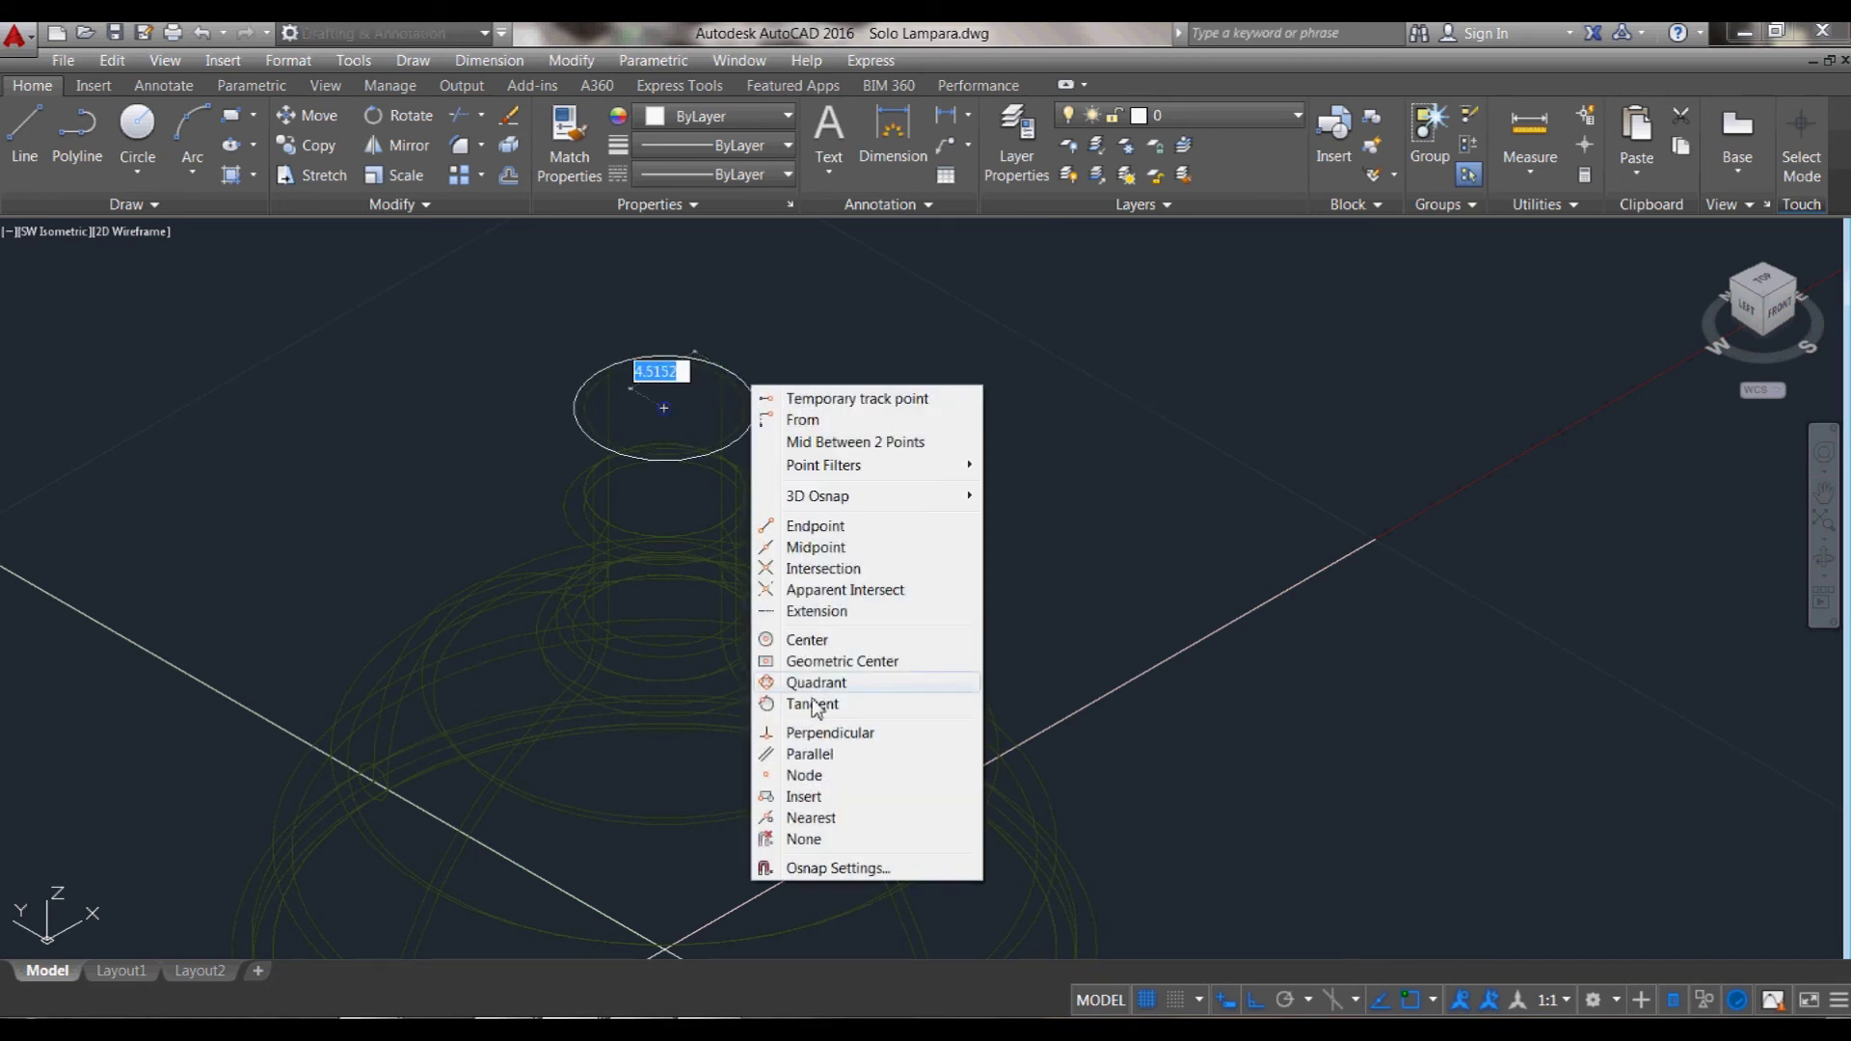
pyautogui.click(815, 683)
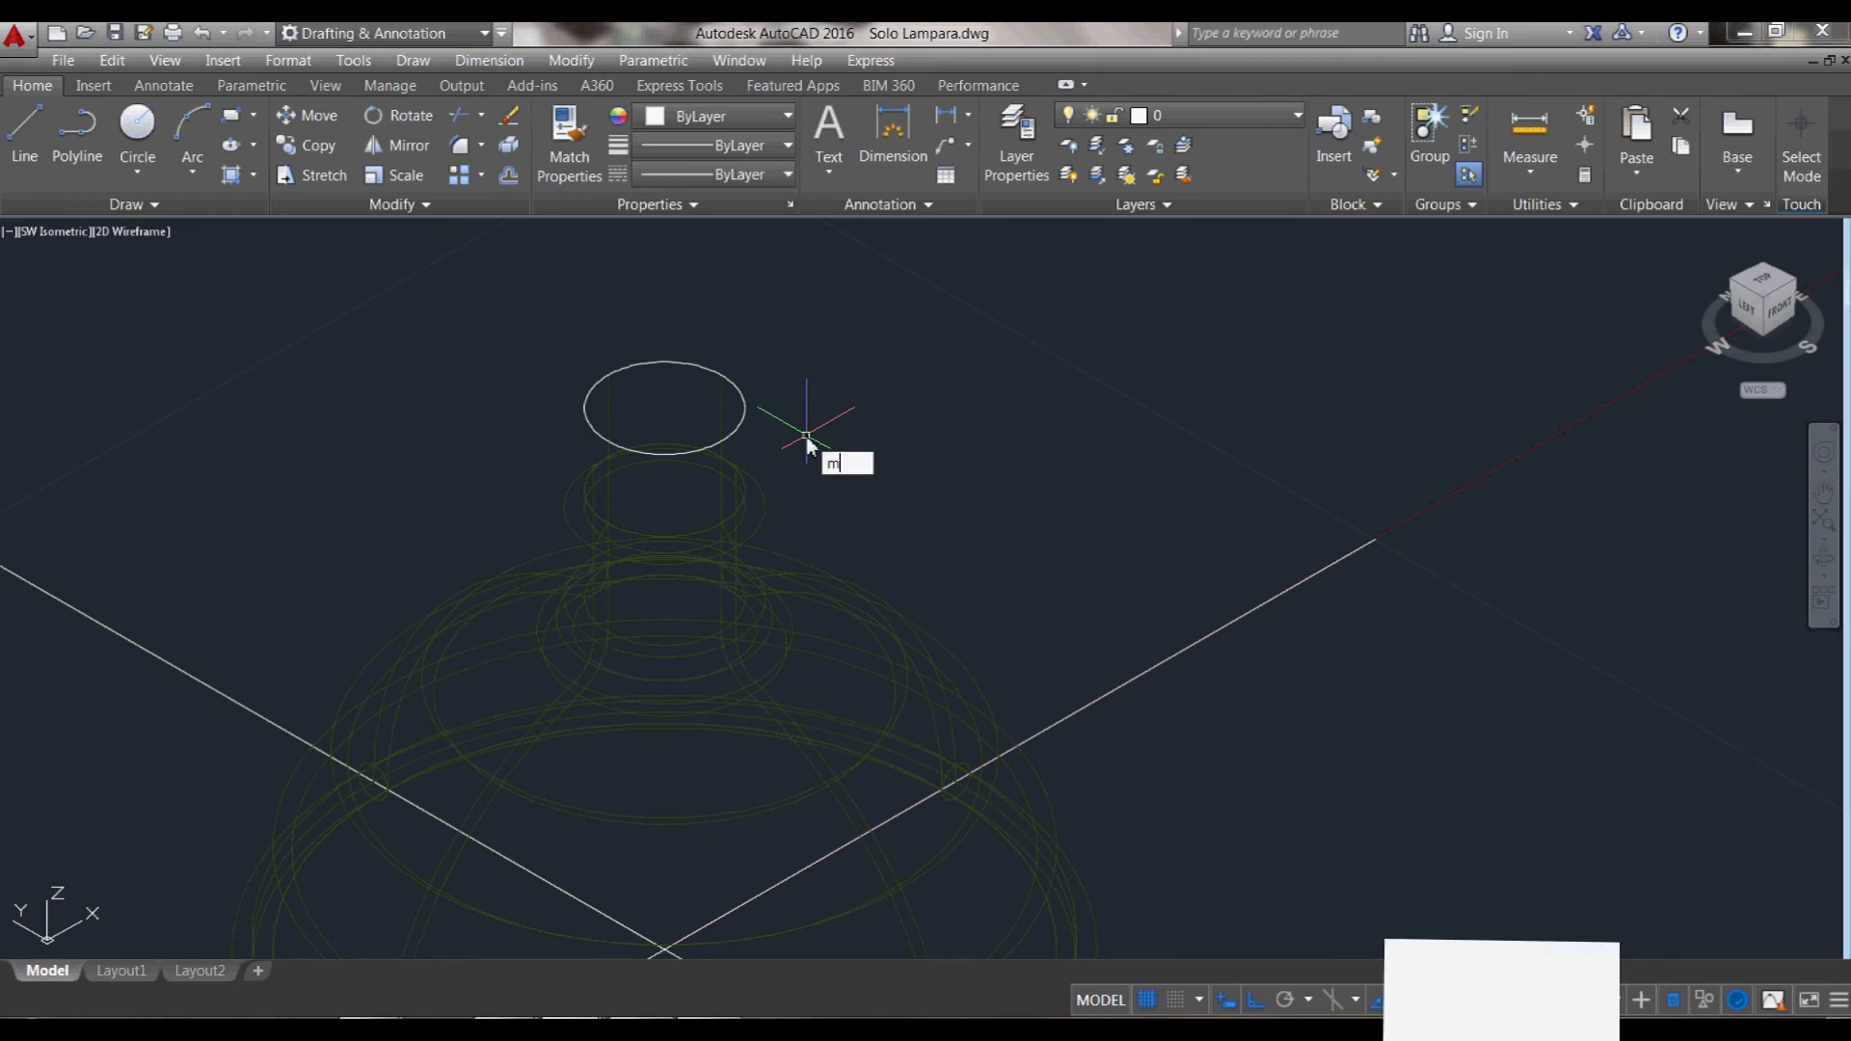
# - Start Move and select the circle above the lamp's neck
pyautogui.press('Return')
pyautogui.click(675, 451)
pyautogui.scroll(-3, 680, 440)
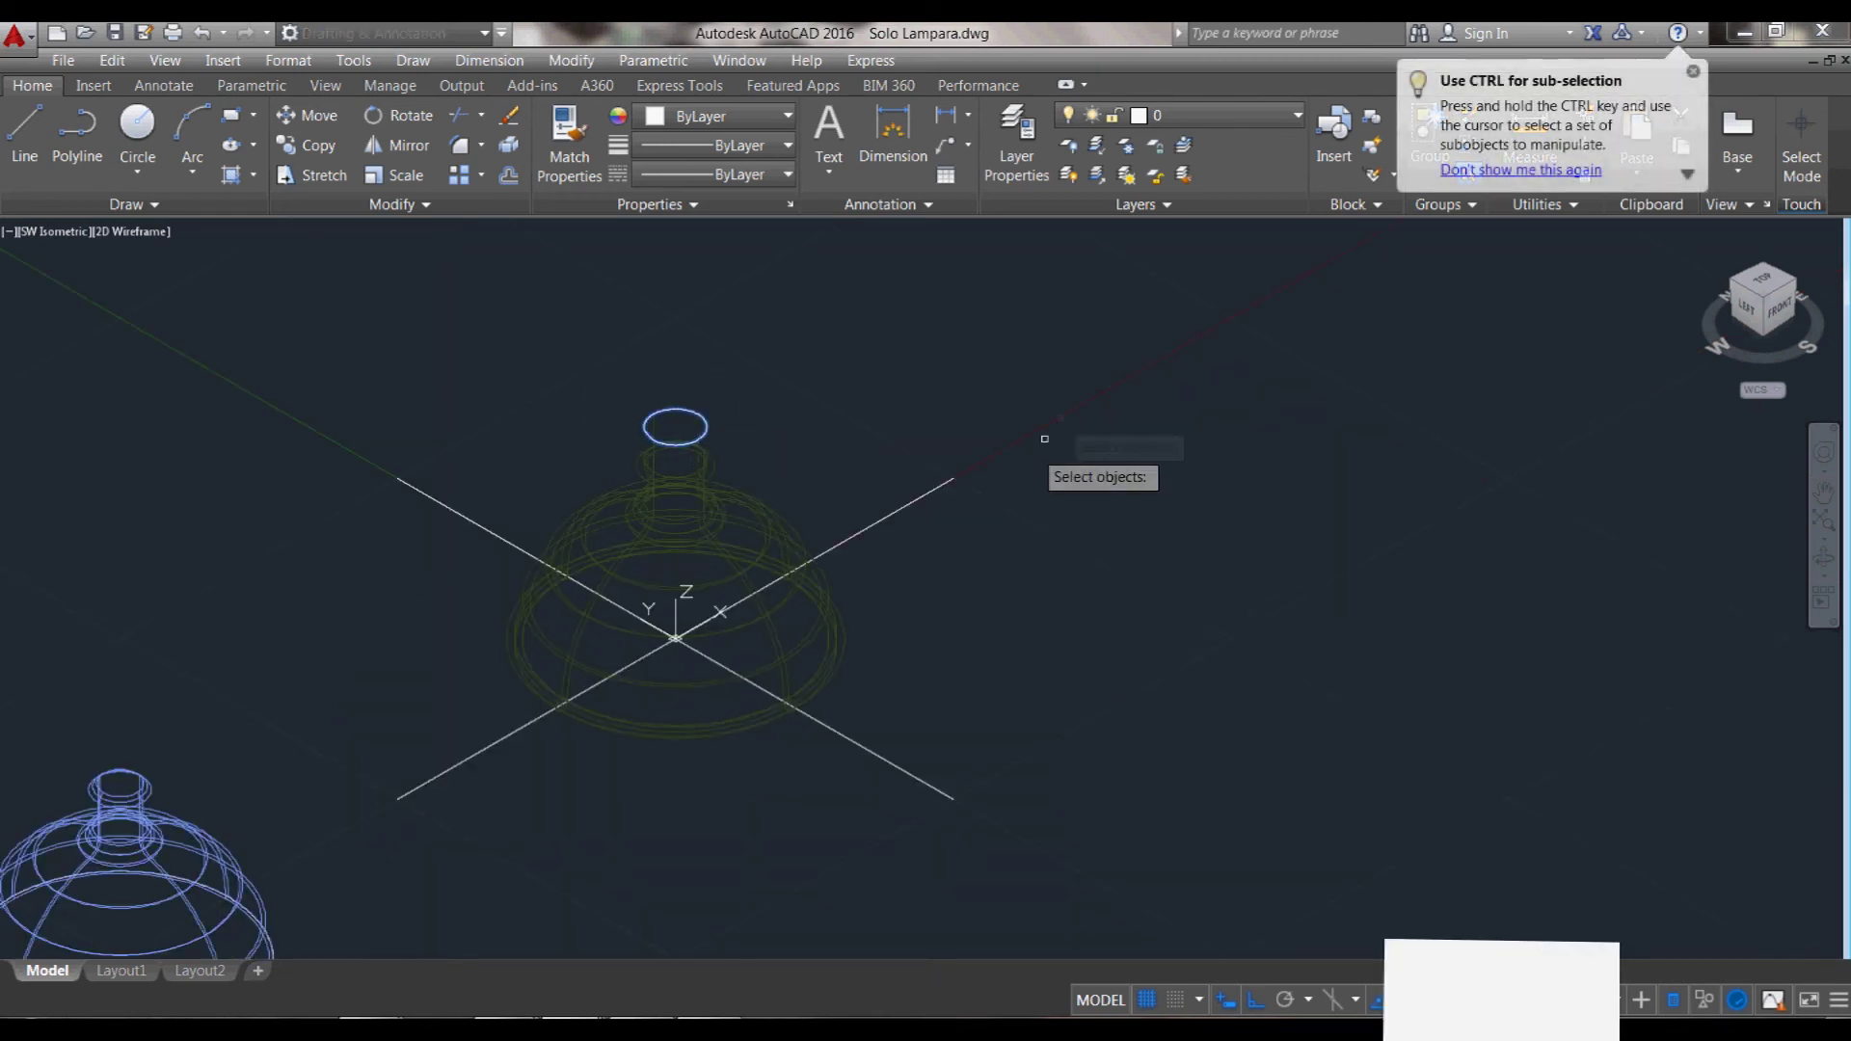
# - Move the circle 100 units away from the lamp
pyautogui.press('Return')
pyautogui.click(997, 393)
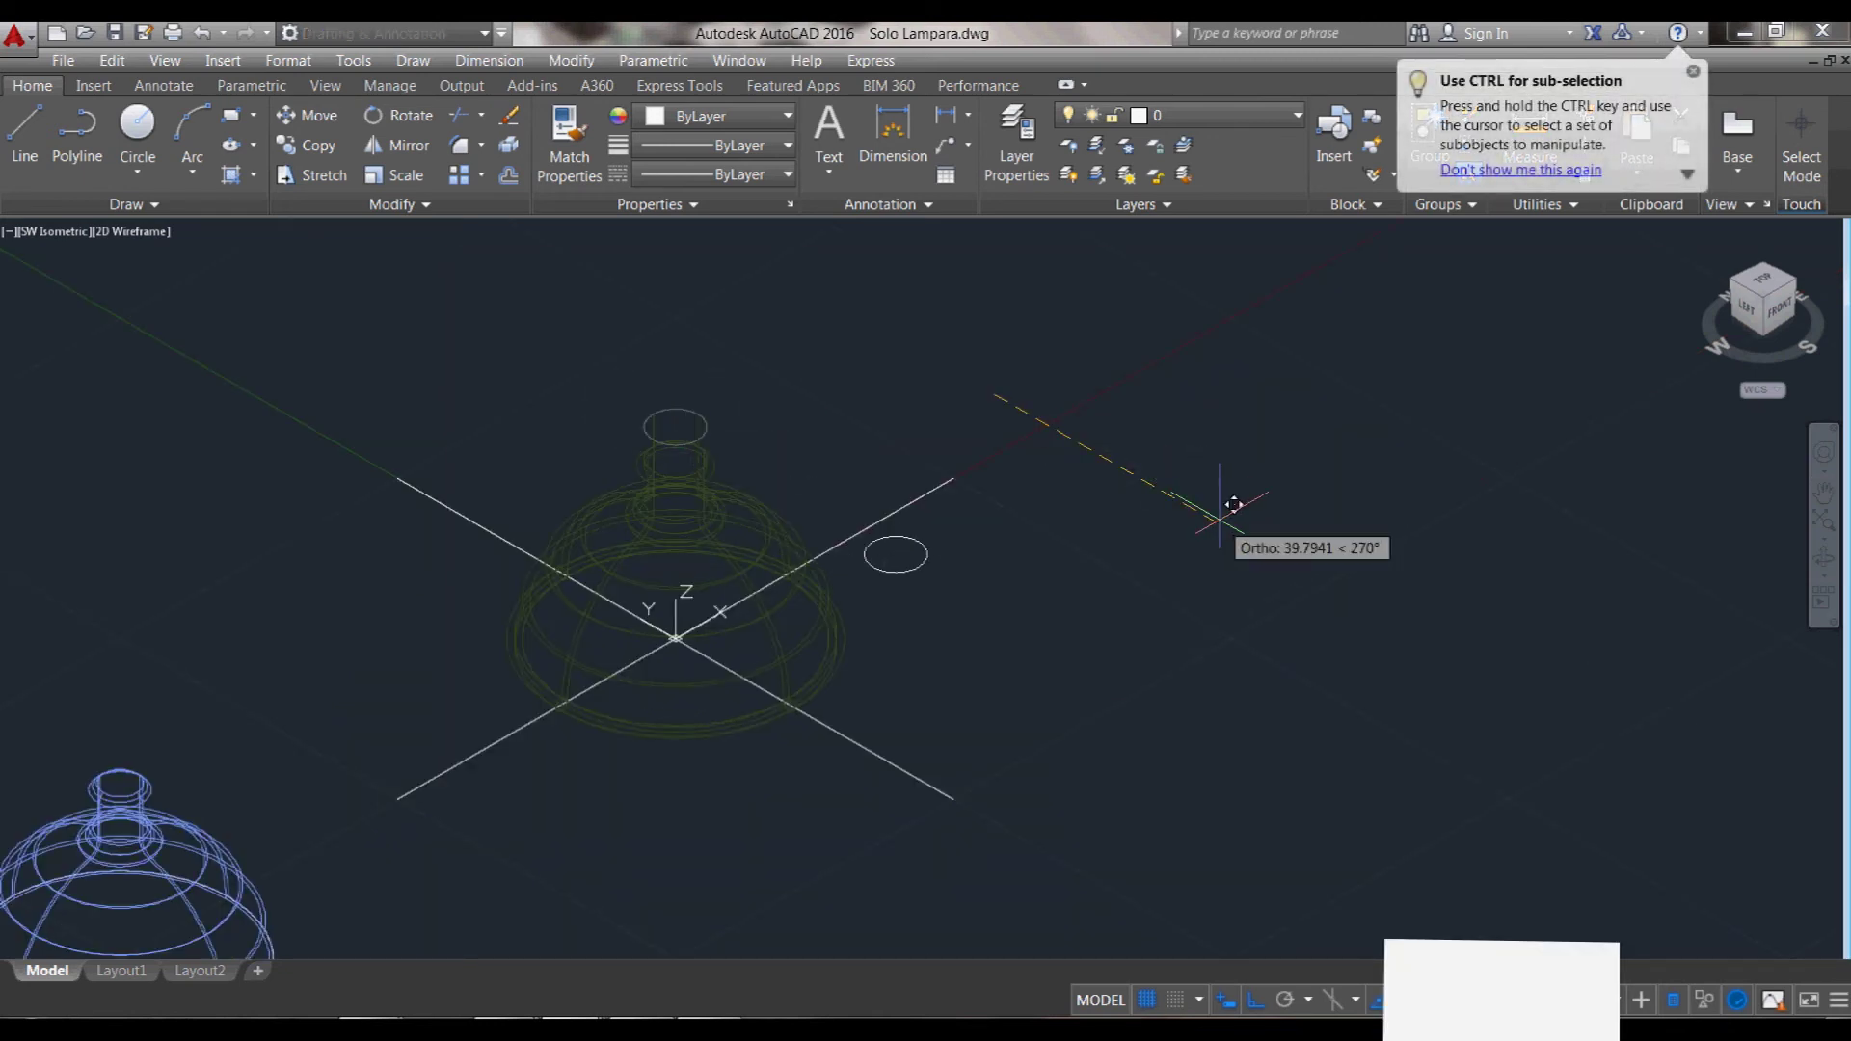
pyautogui.write('100')
pyautogui.press('Return')
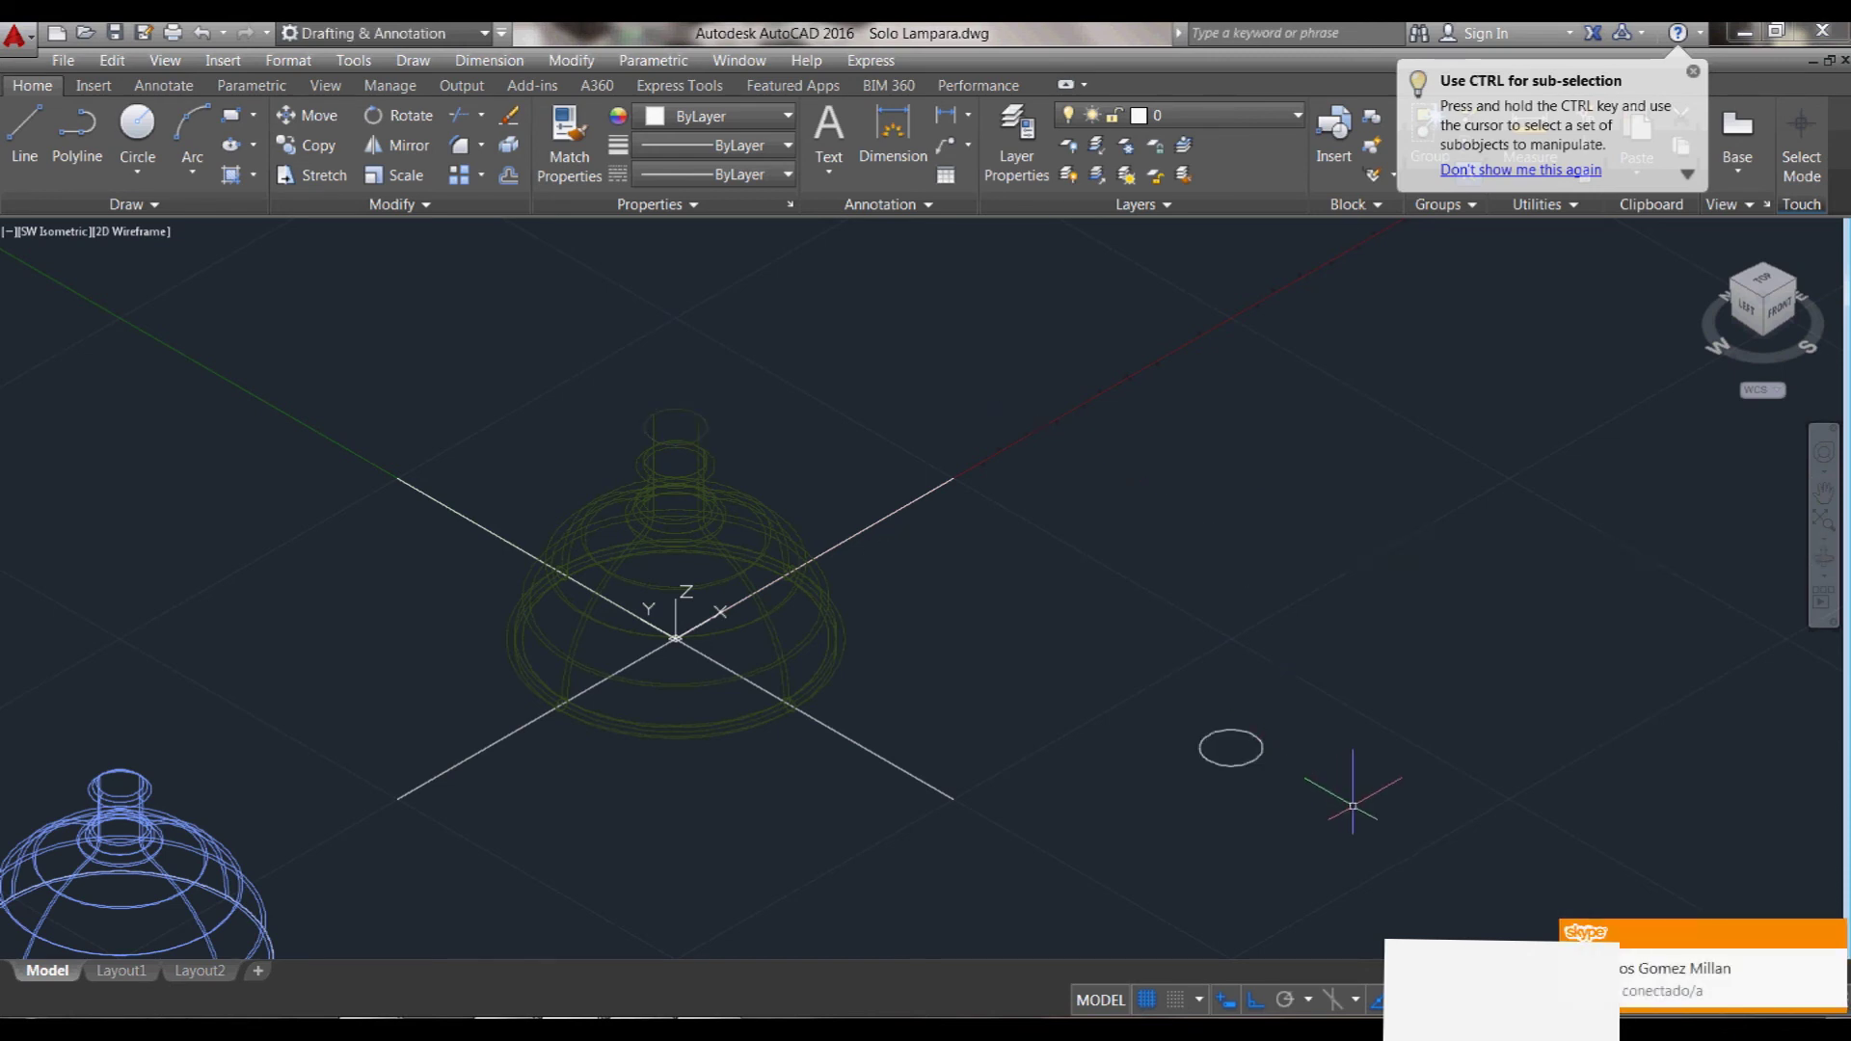
pyautogui.click(1832, 935)
pyautogui.scroll(2, 1266, 784)
pyautogui.scroll(2, 1266, 783)
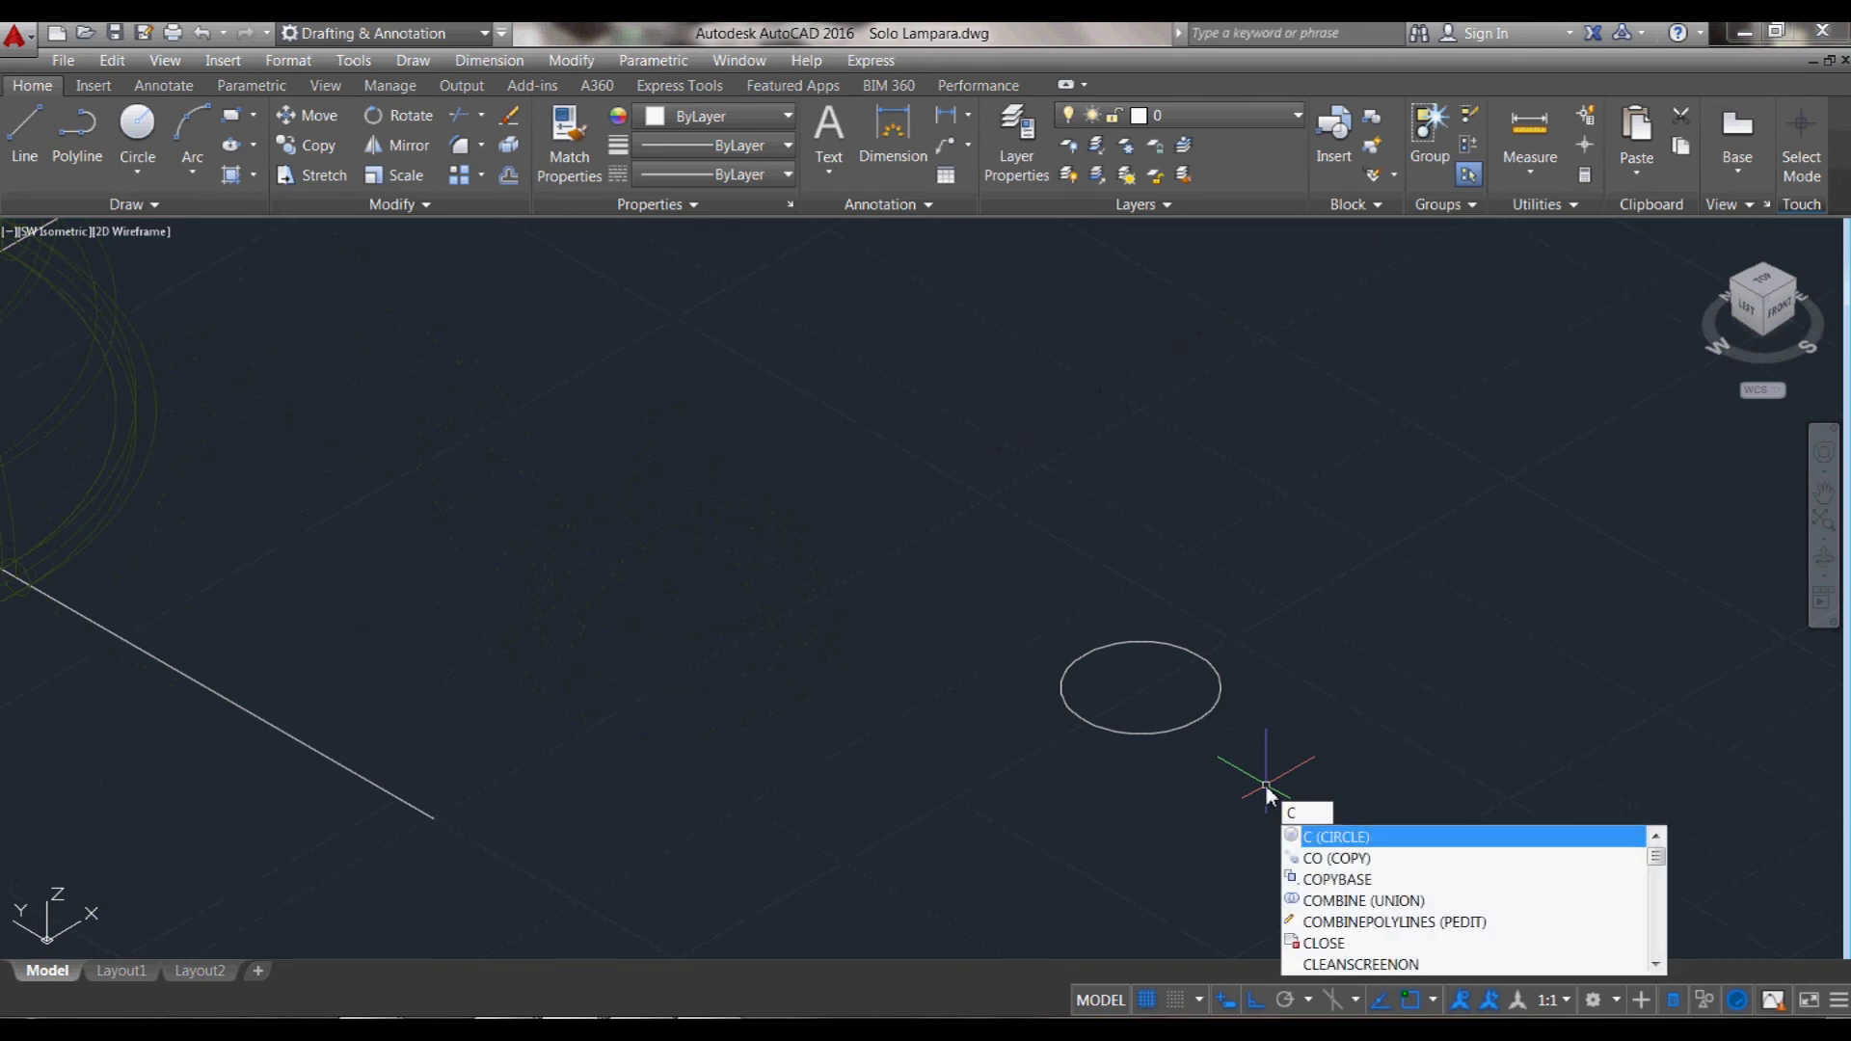
# - Draw a 0.25-radius circle beside the large ring circle
pyautogui.press('Return')
pyautogui.click(1253, 750)
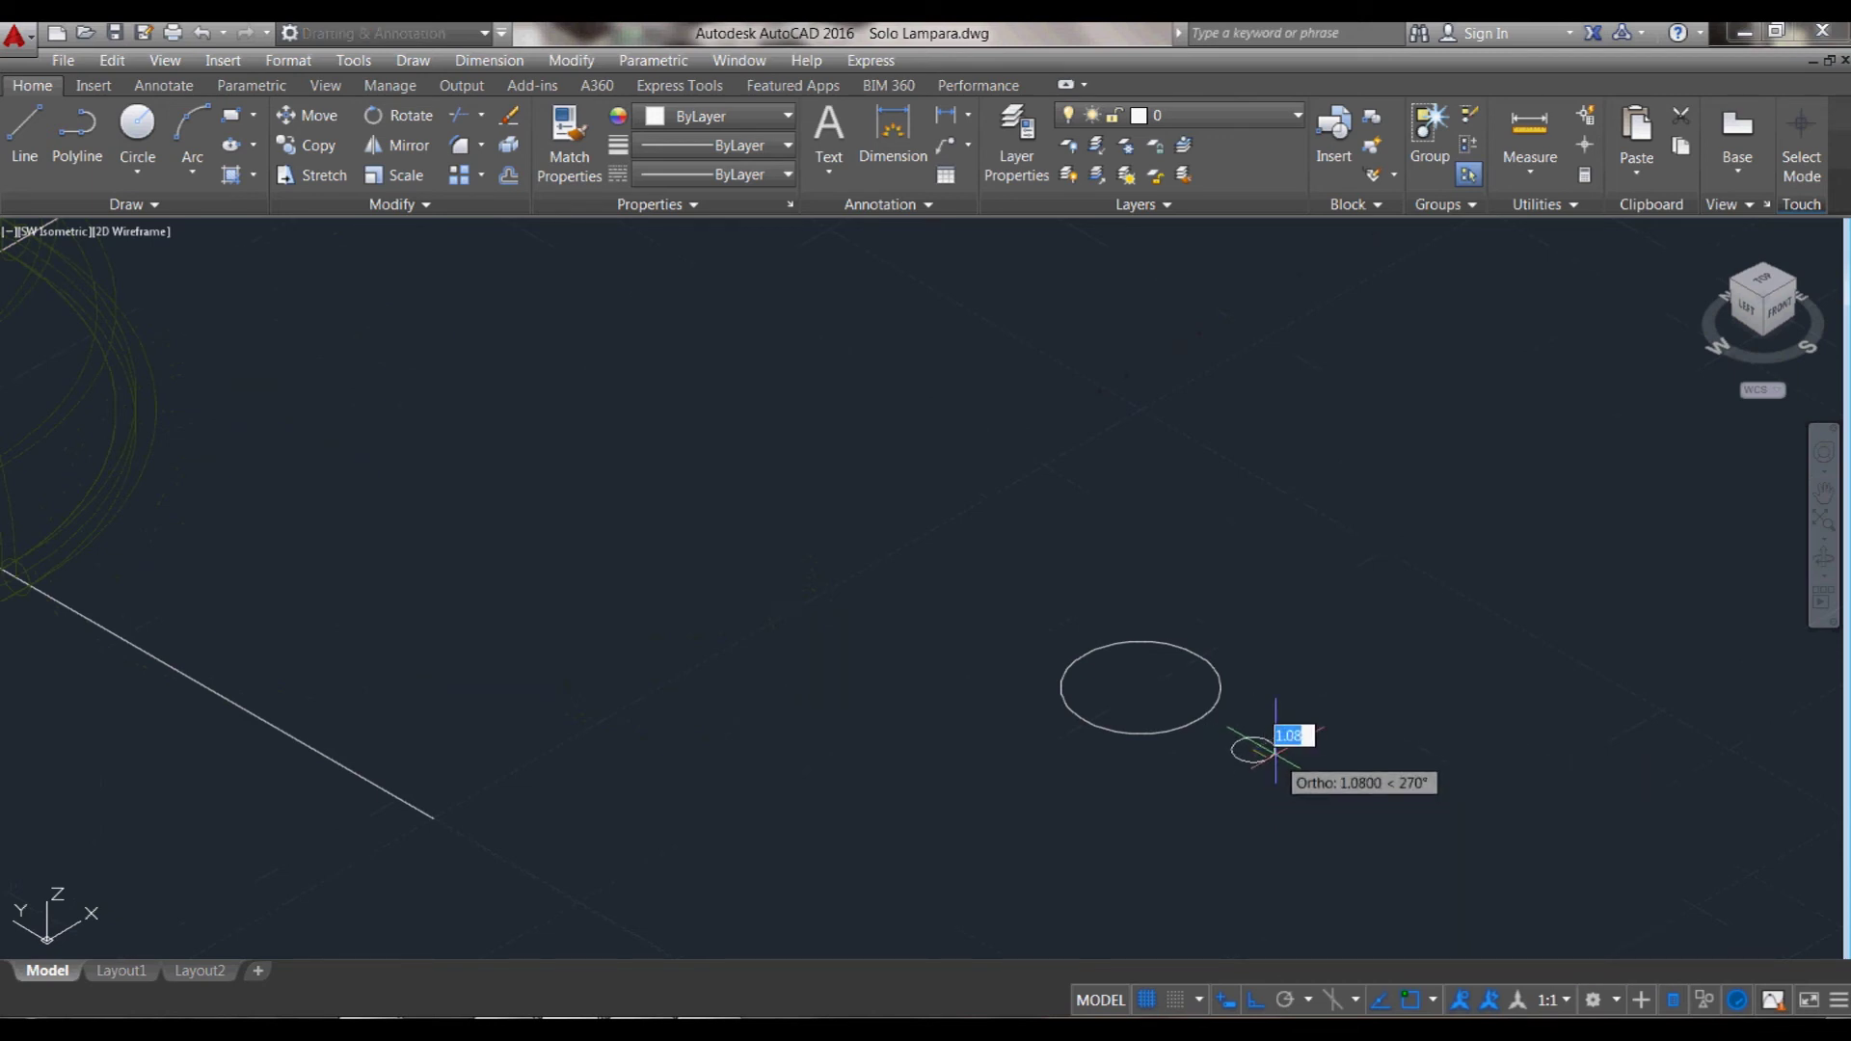
pyautogui.click(1274, 750)
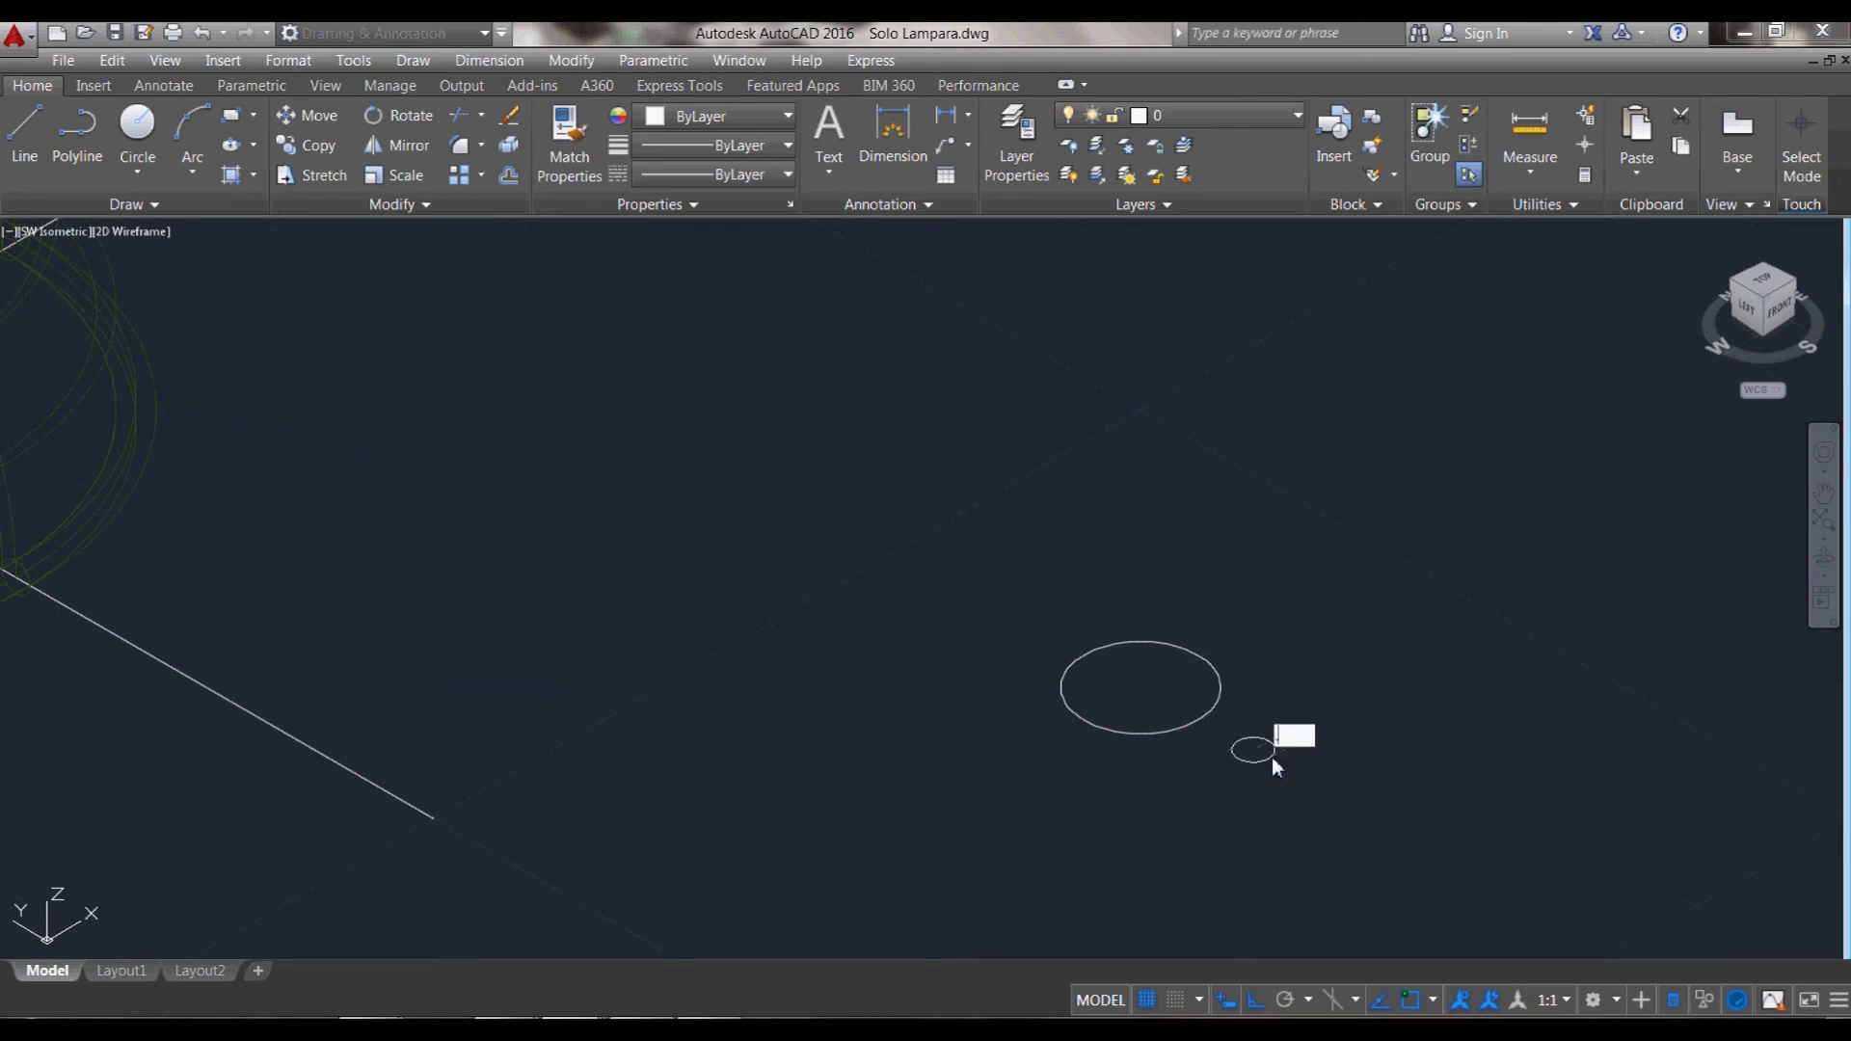
pyautogui.write('.25')
pyautogui.press('Return')
pyautogui.scroll(5, 1269, 762)
pyautogui.scroll(5, 1238, 728)
pyautogui.write('3')
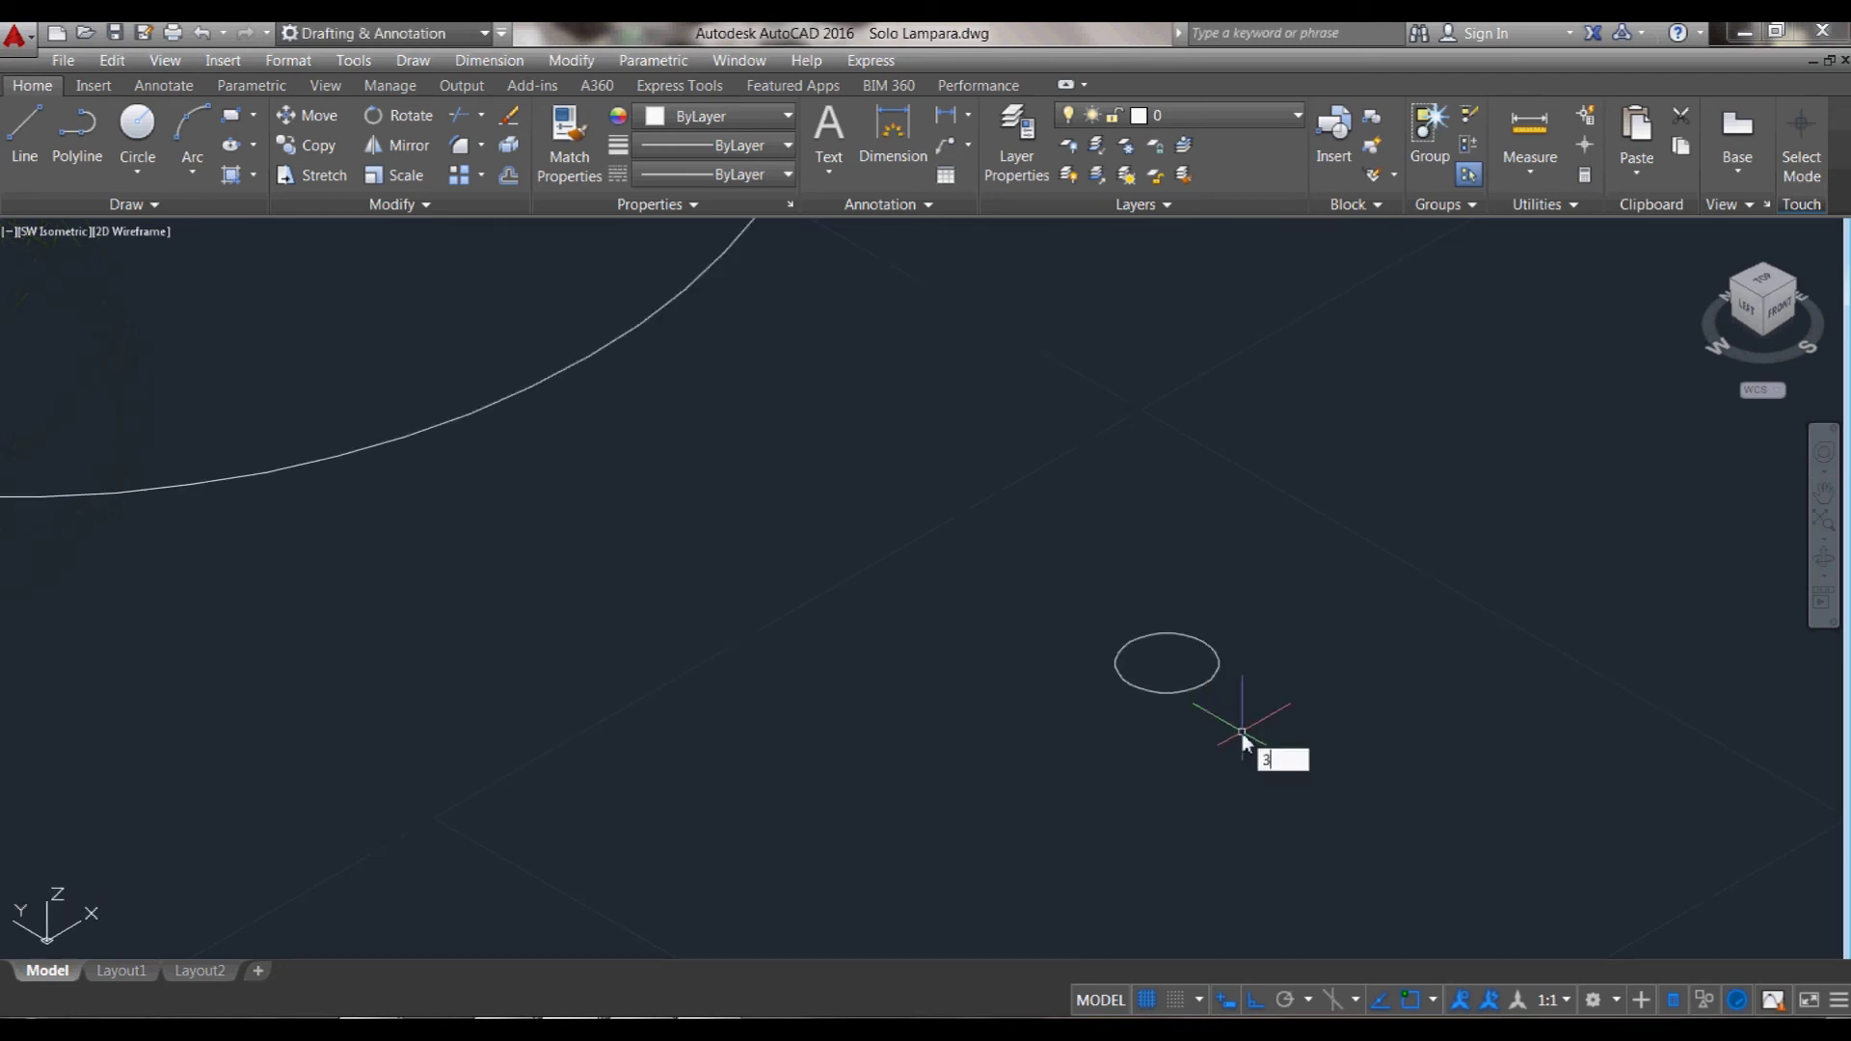
# - Rotate the small circle 90° in 3D to stand it upright
pyautogui.press('Return')
pyautogui.click(1204, 685)
pyautogui.press('Return')
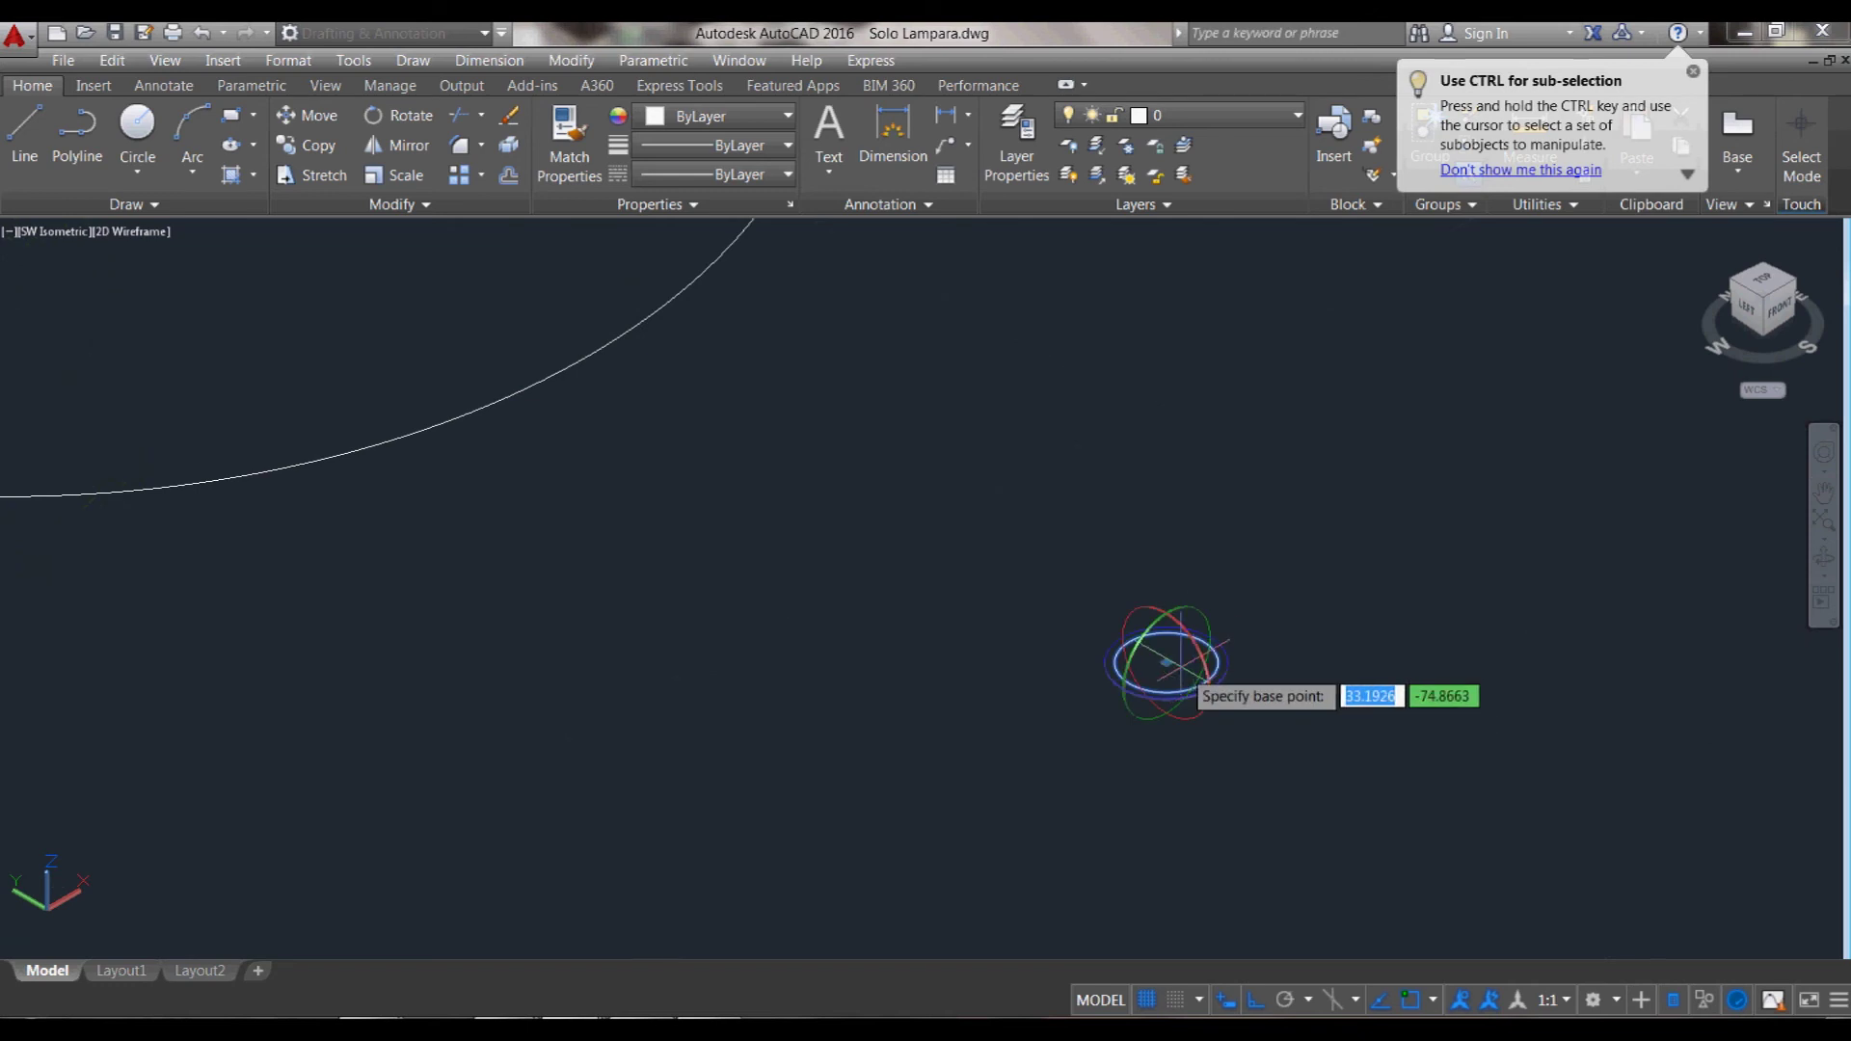
pyautogui.click(1194, 618)
pyautogui.click(1194, 618)
pyautogui.write('90')
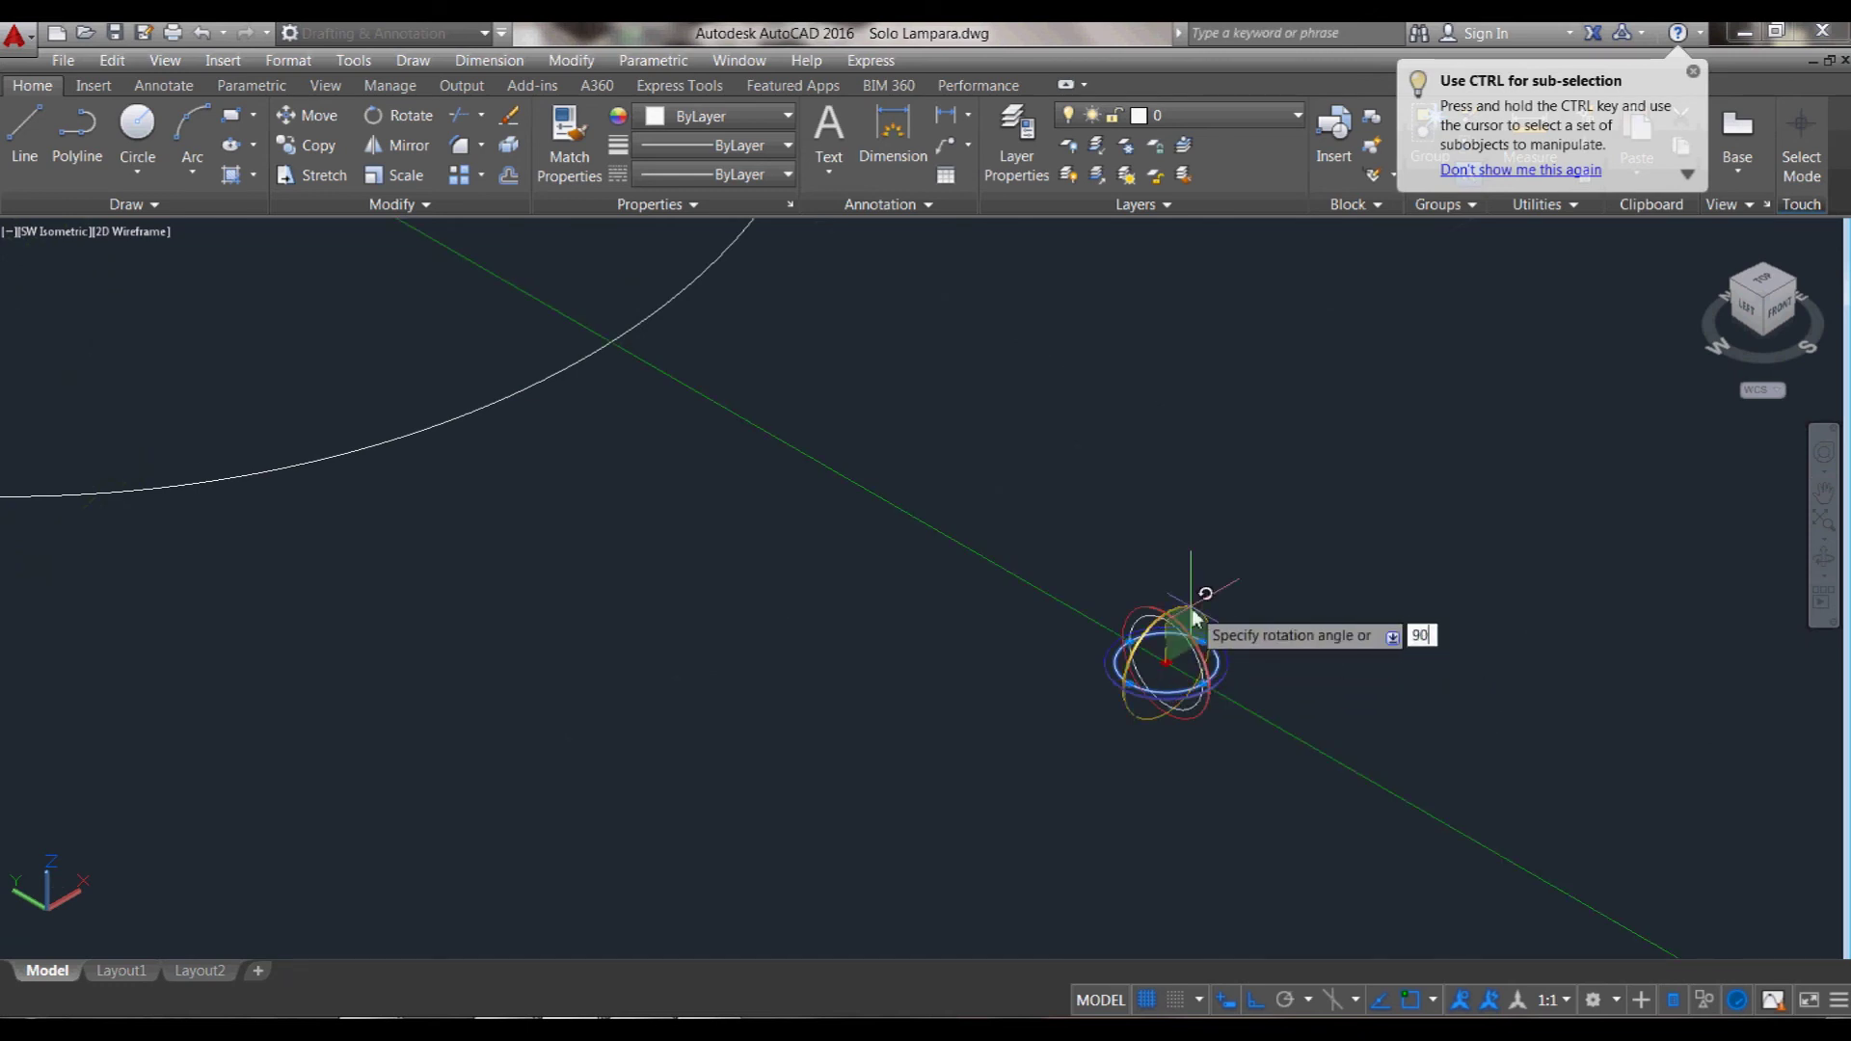
pyautogui.press('Return')
# - Move the upright circle onto the large circle's quadrant point
pyautogui.press('Return')
pyautogui.click(1200, 670)
pyautogui.press('Return')
pyautogui.click(1166, 663)
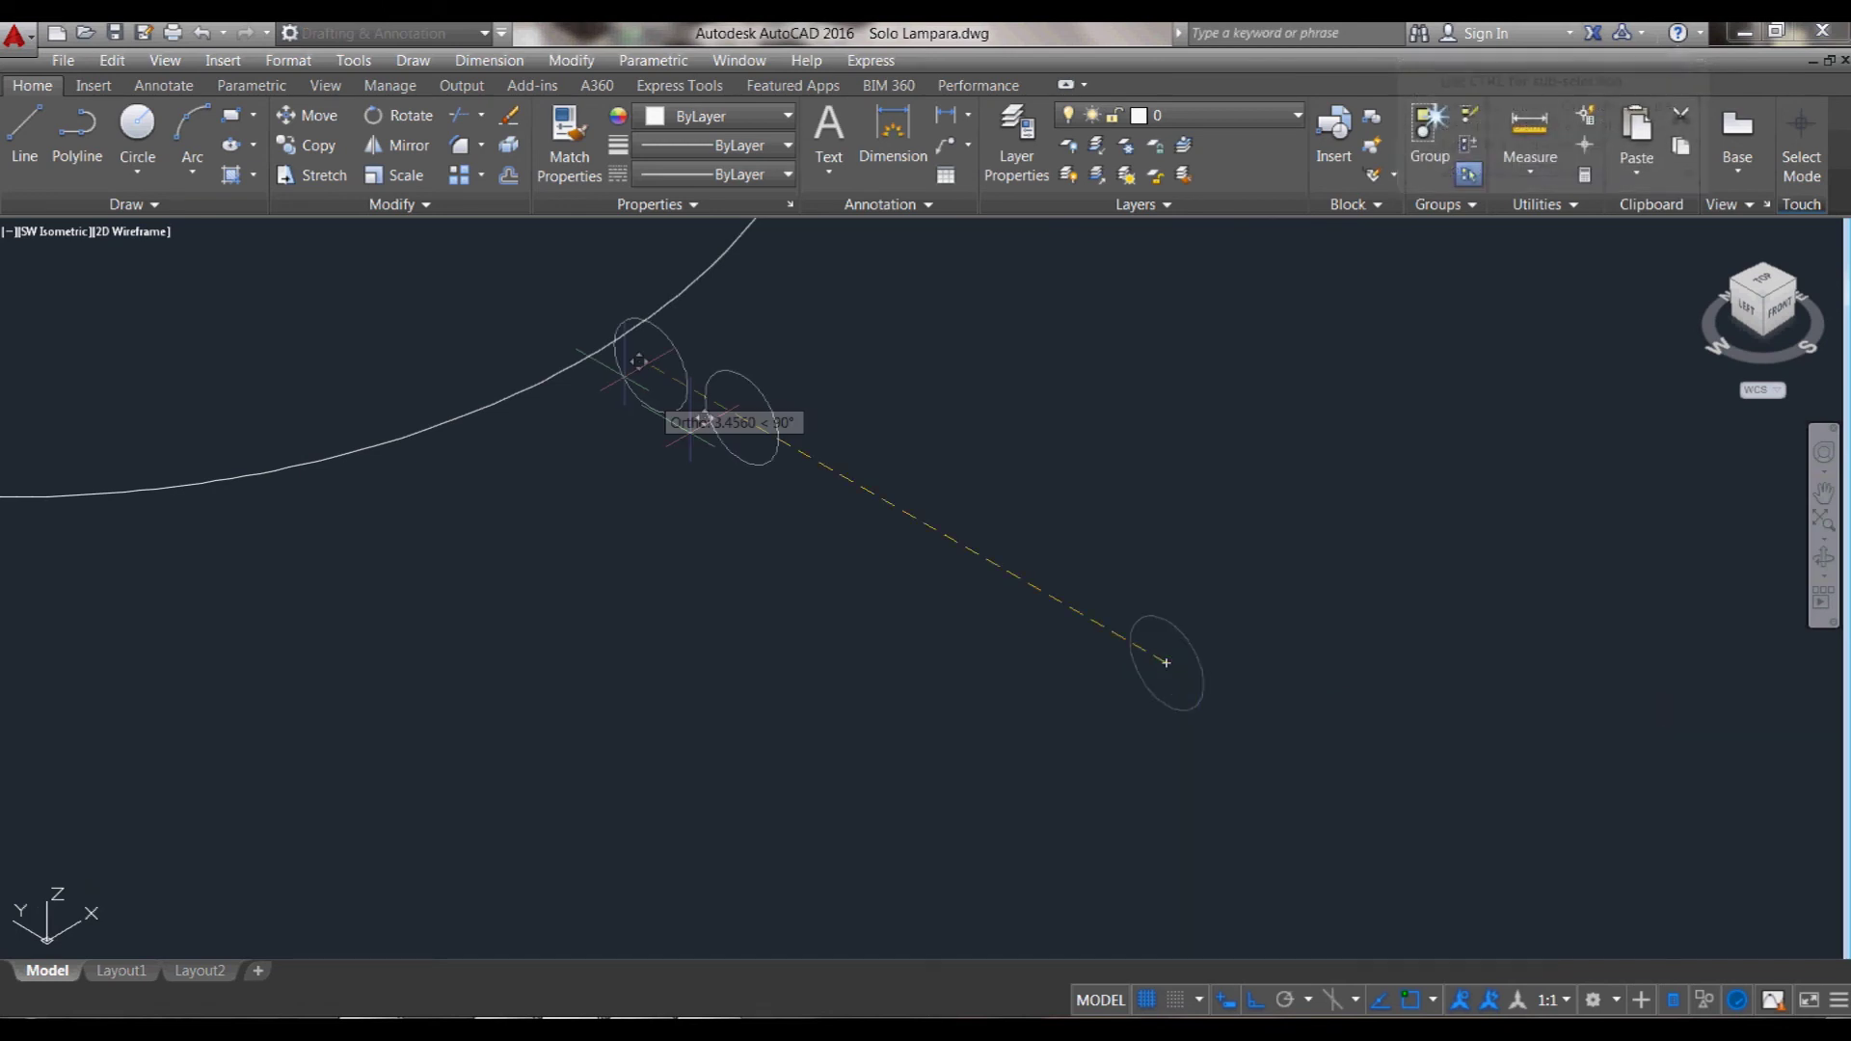
pyautogui.keyDown('shift'); pyautogui.rightClick(598, 349); pyautogui.keyUp('shift')
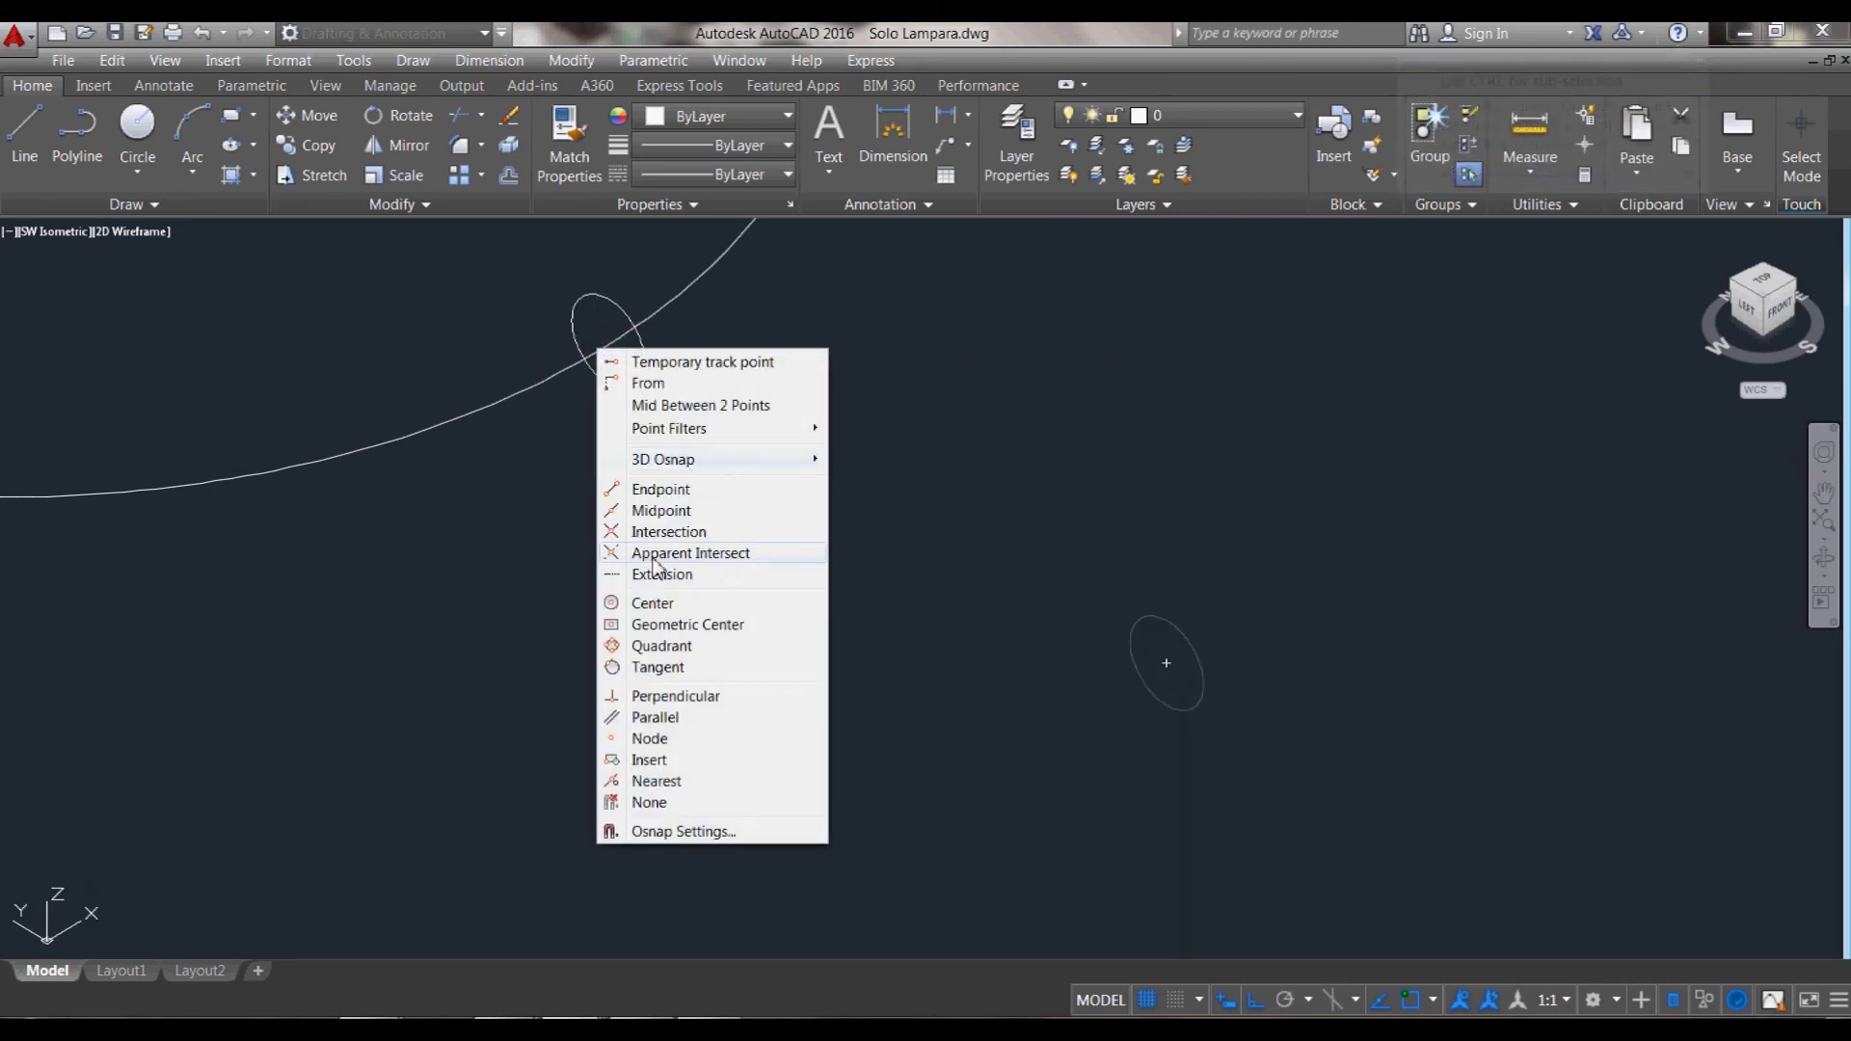
pyautogui.click(670, 646)
pyautogui.click(603, 366)
pyautogui.write('SWE')
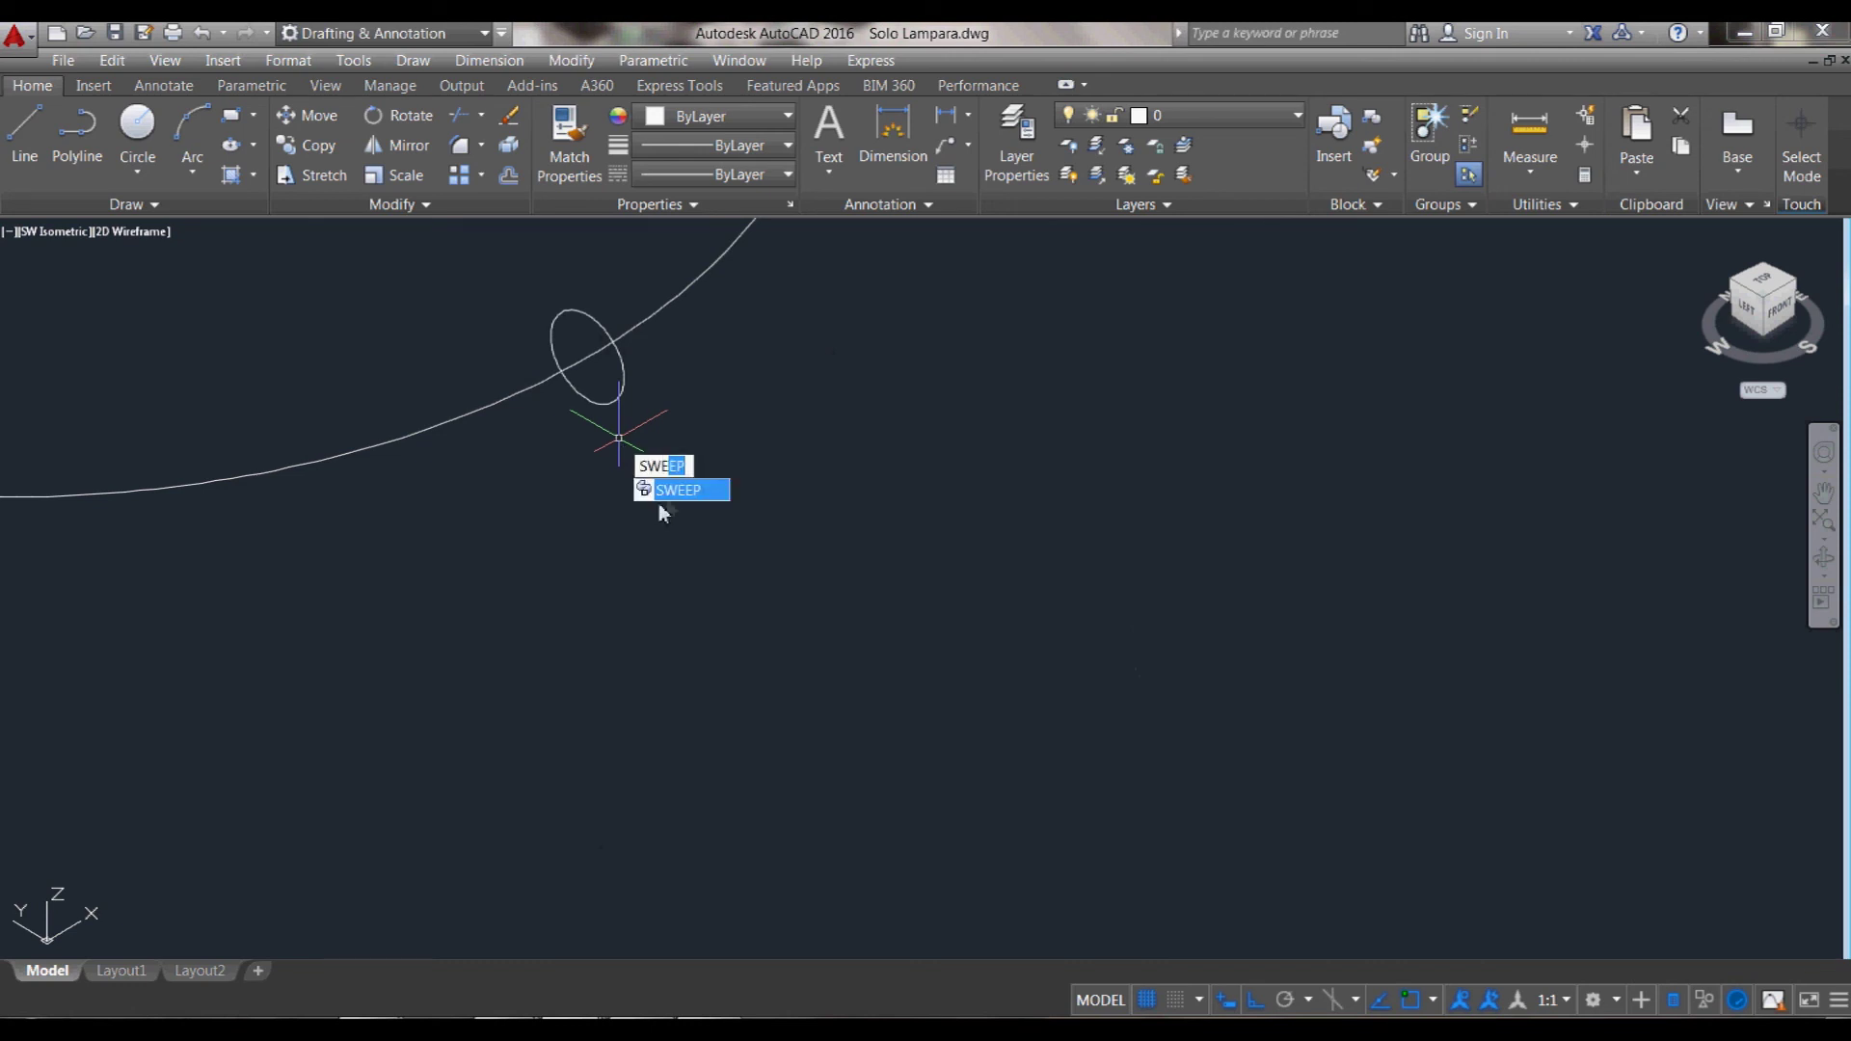
# - Sweep the small upright circle along the large circle into a tube ring
pyautogui.press('Return')
pyautogui.click(618, 391)
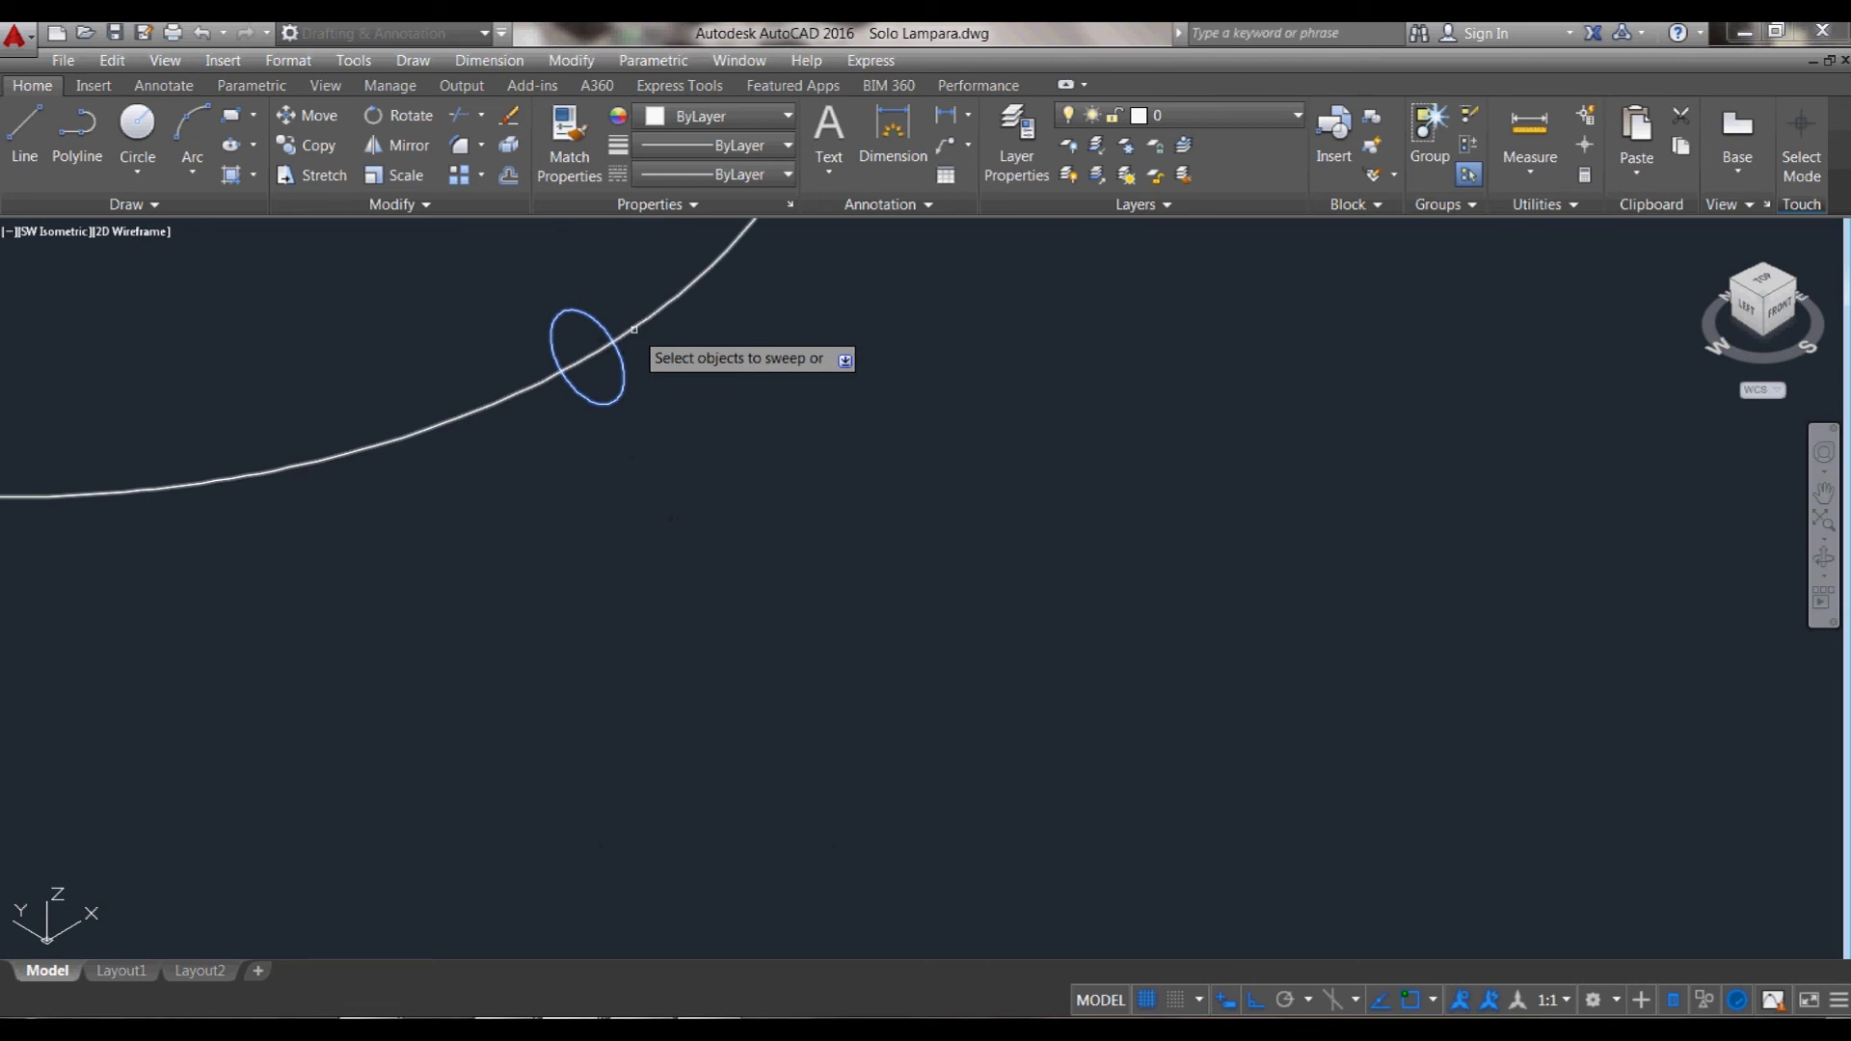
pyautogui.press('Return')
pyautogui.click(634, 328)
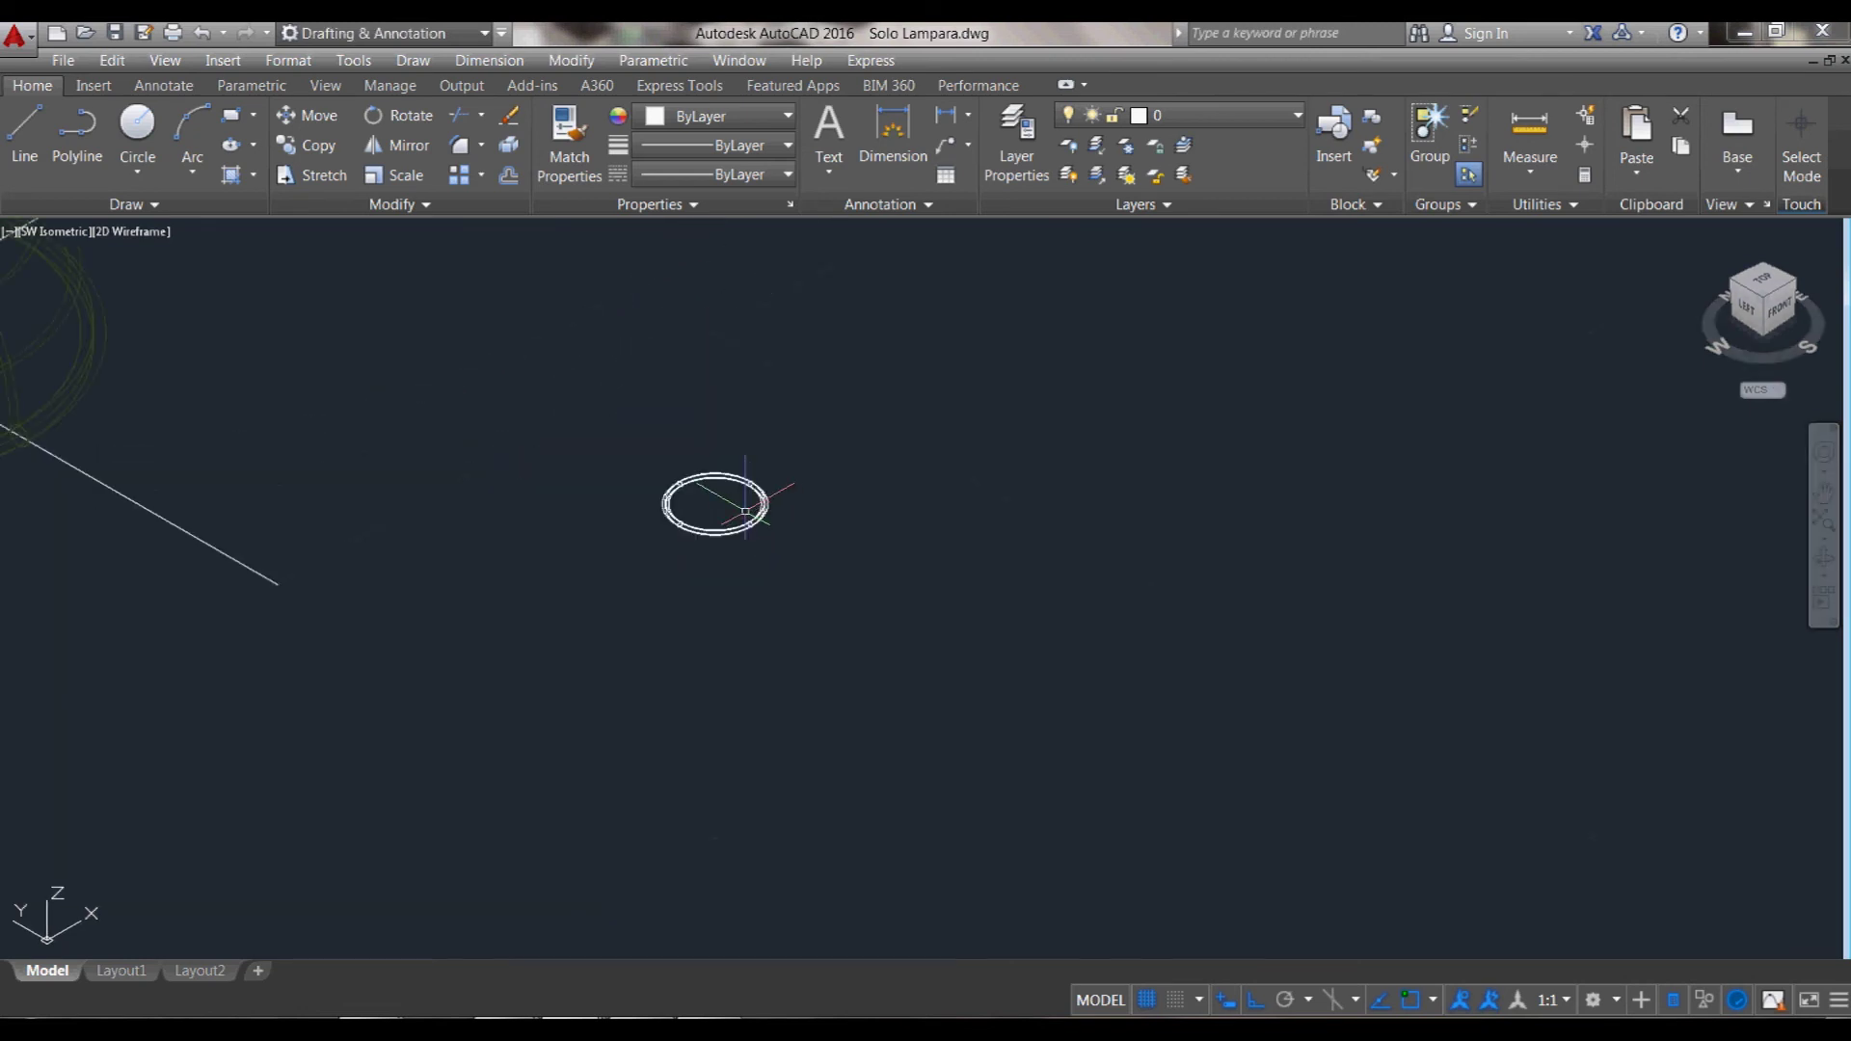
pyautogui.write('m')
# - Move the new tube ring 2.5 units up onto the lamp's neck
pyautogui.press('Return')
pyautogui.click(757, 526)
pyautogui.press('Return')
pyautogui.scroll(-3, 895, 581)
pyautogui.click(1070, 497)
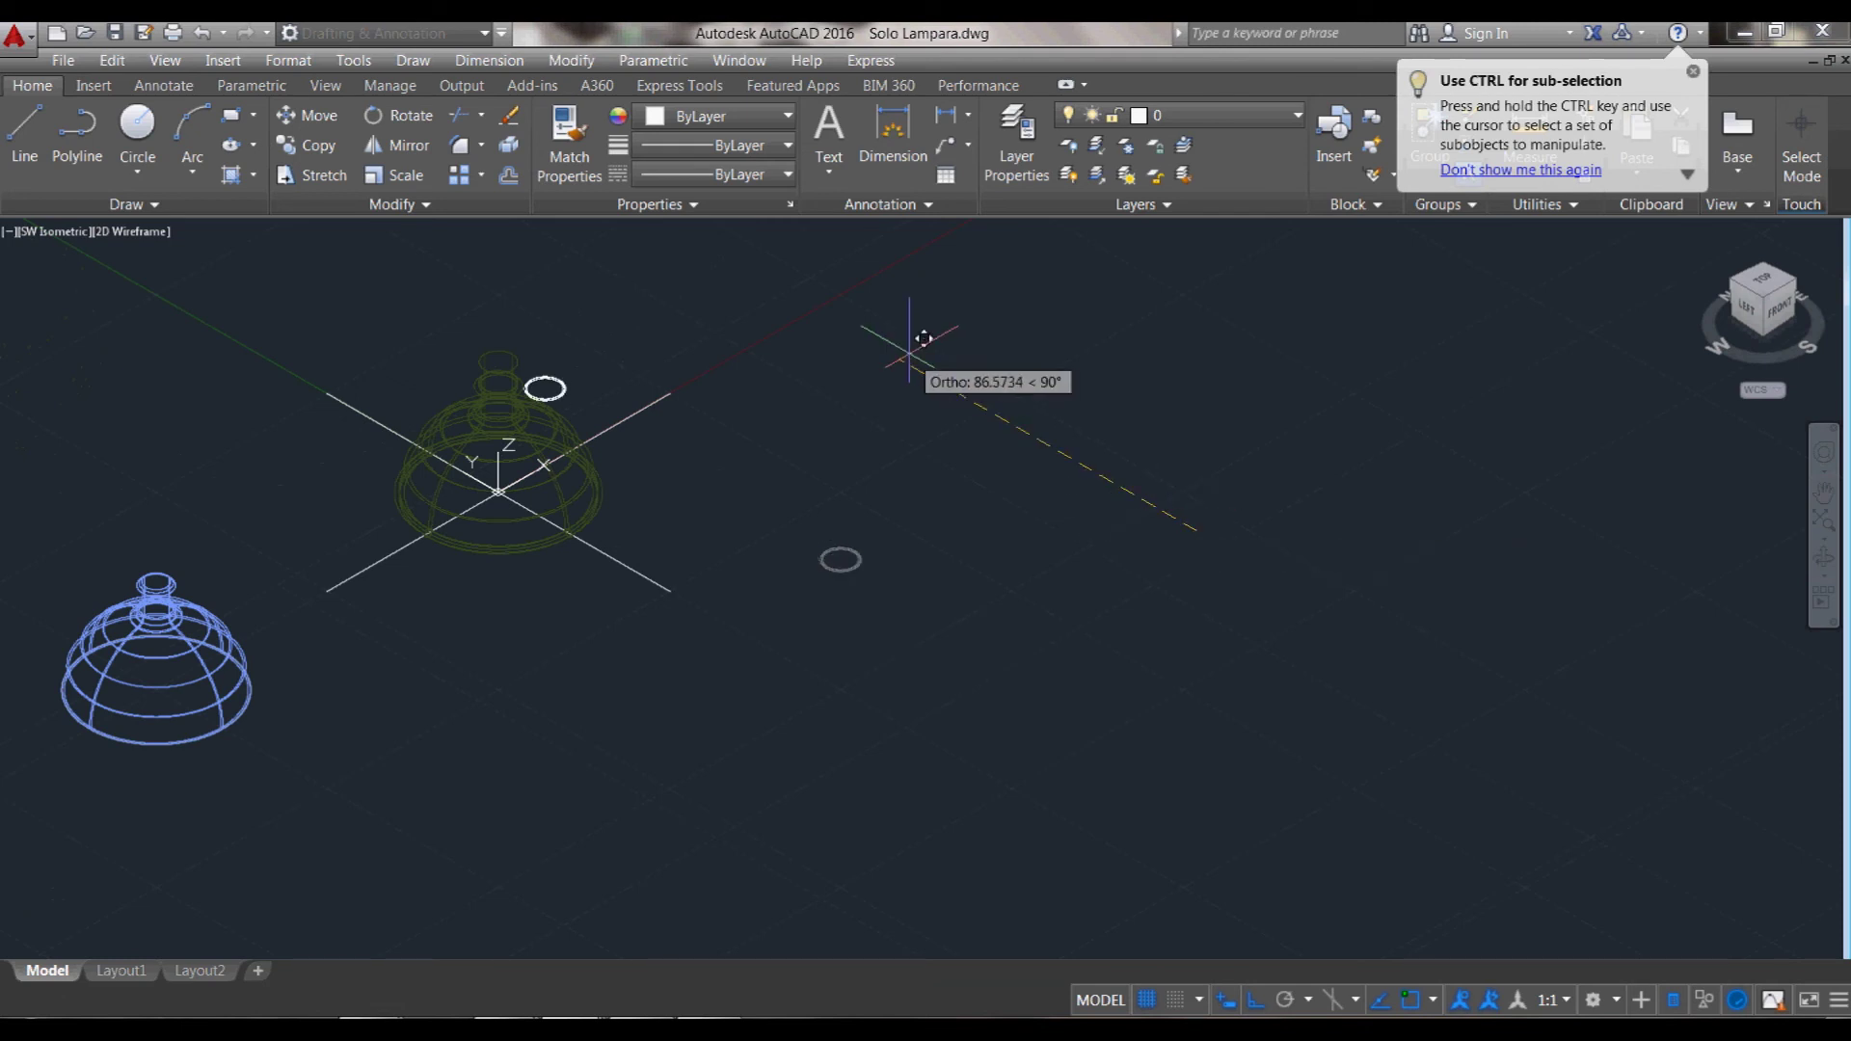
pyautogui.write('2.5')
pyautogui.press('Return')
pyautogui.scroll(5, 491, 392)
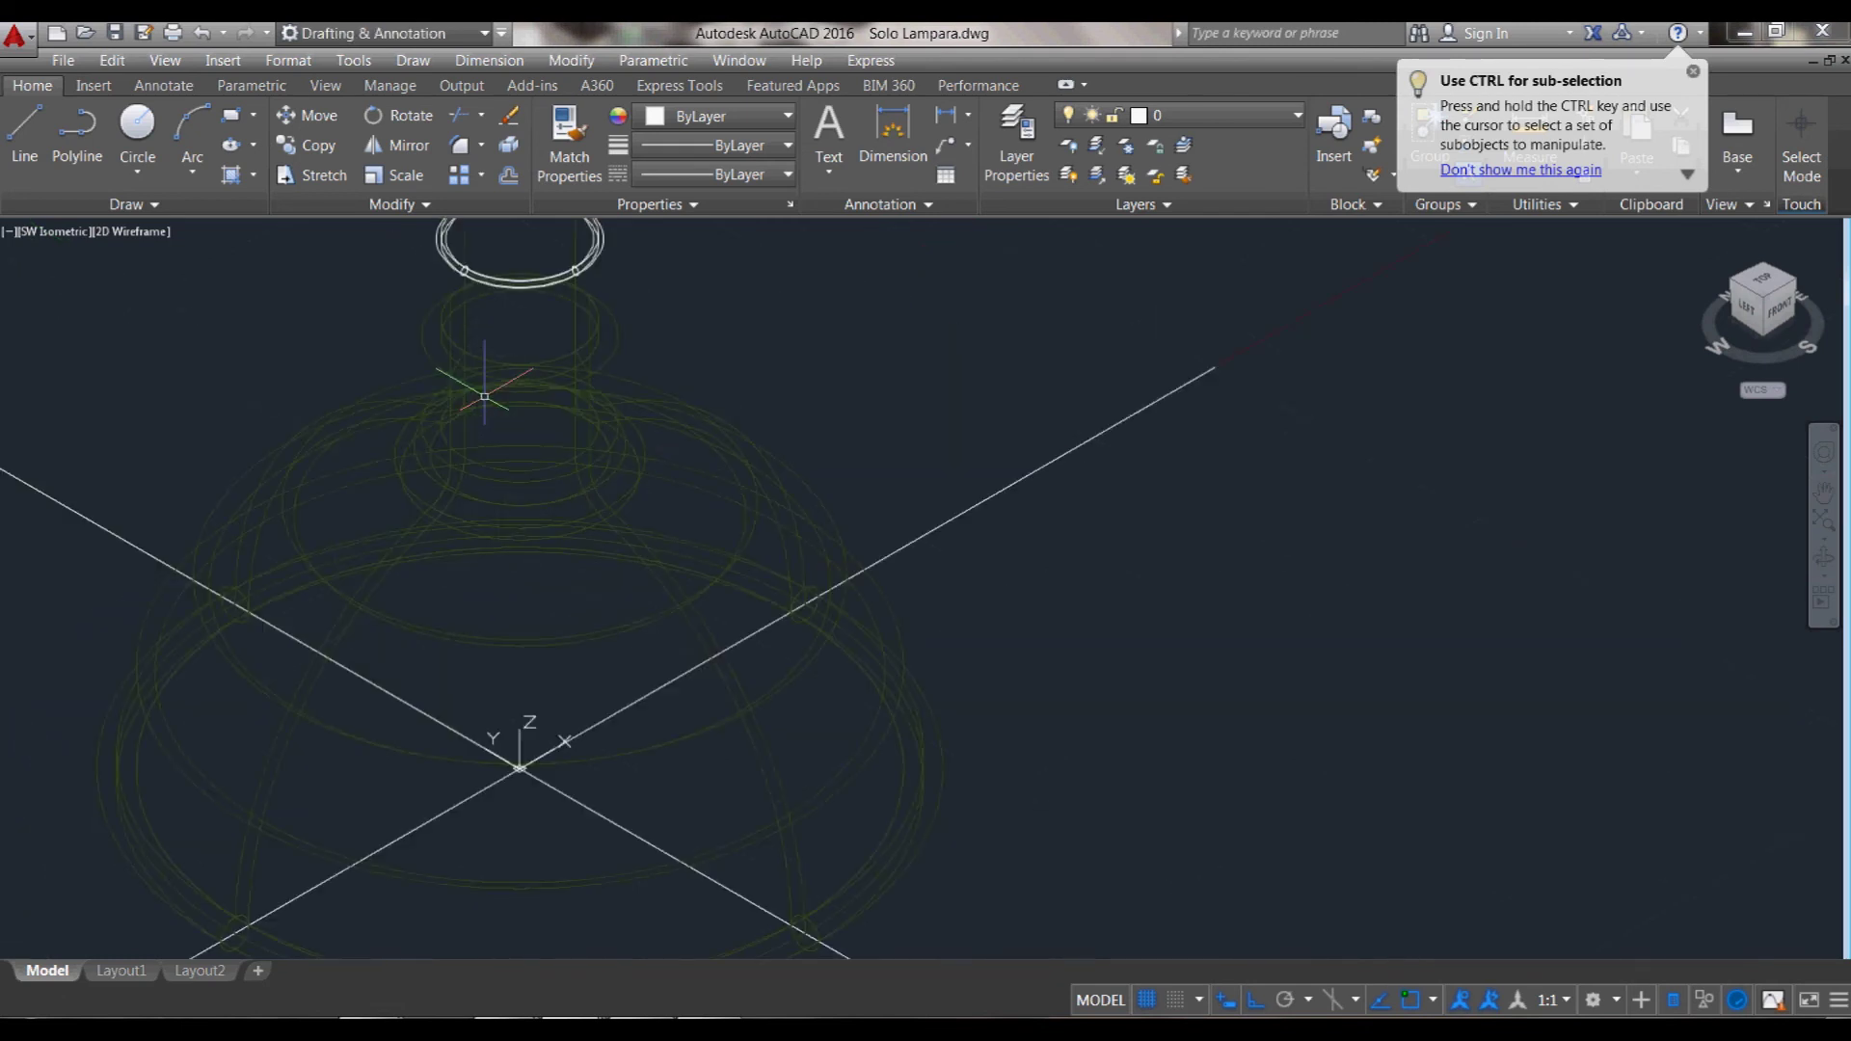
pyautogui.scroll(-2, 564, 496)
# - Select the Front preset view from the view list
pyautogui.write('v')
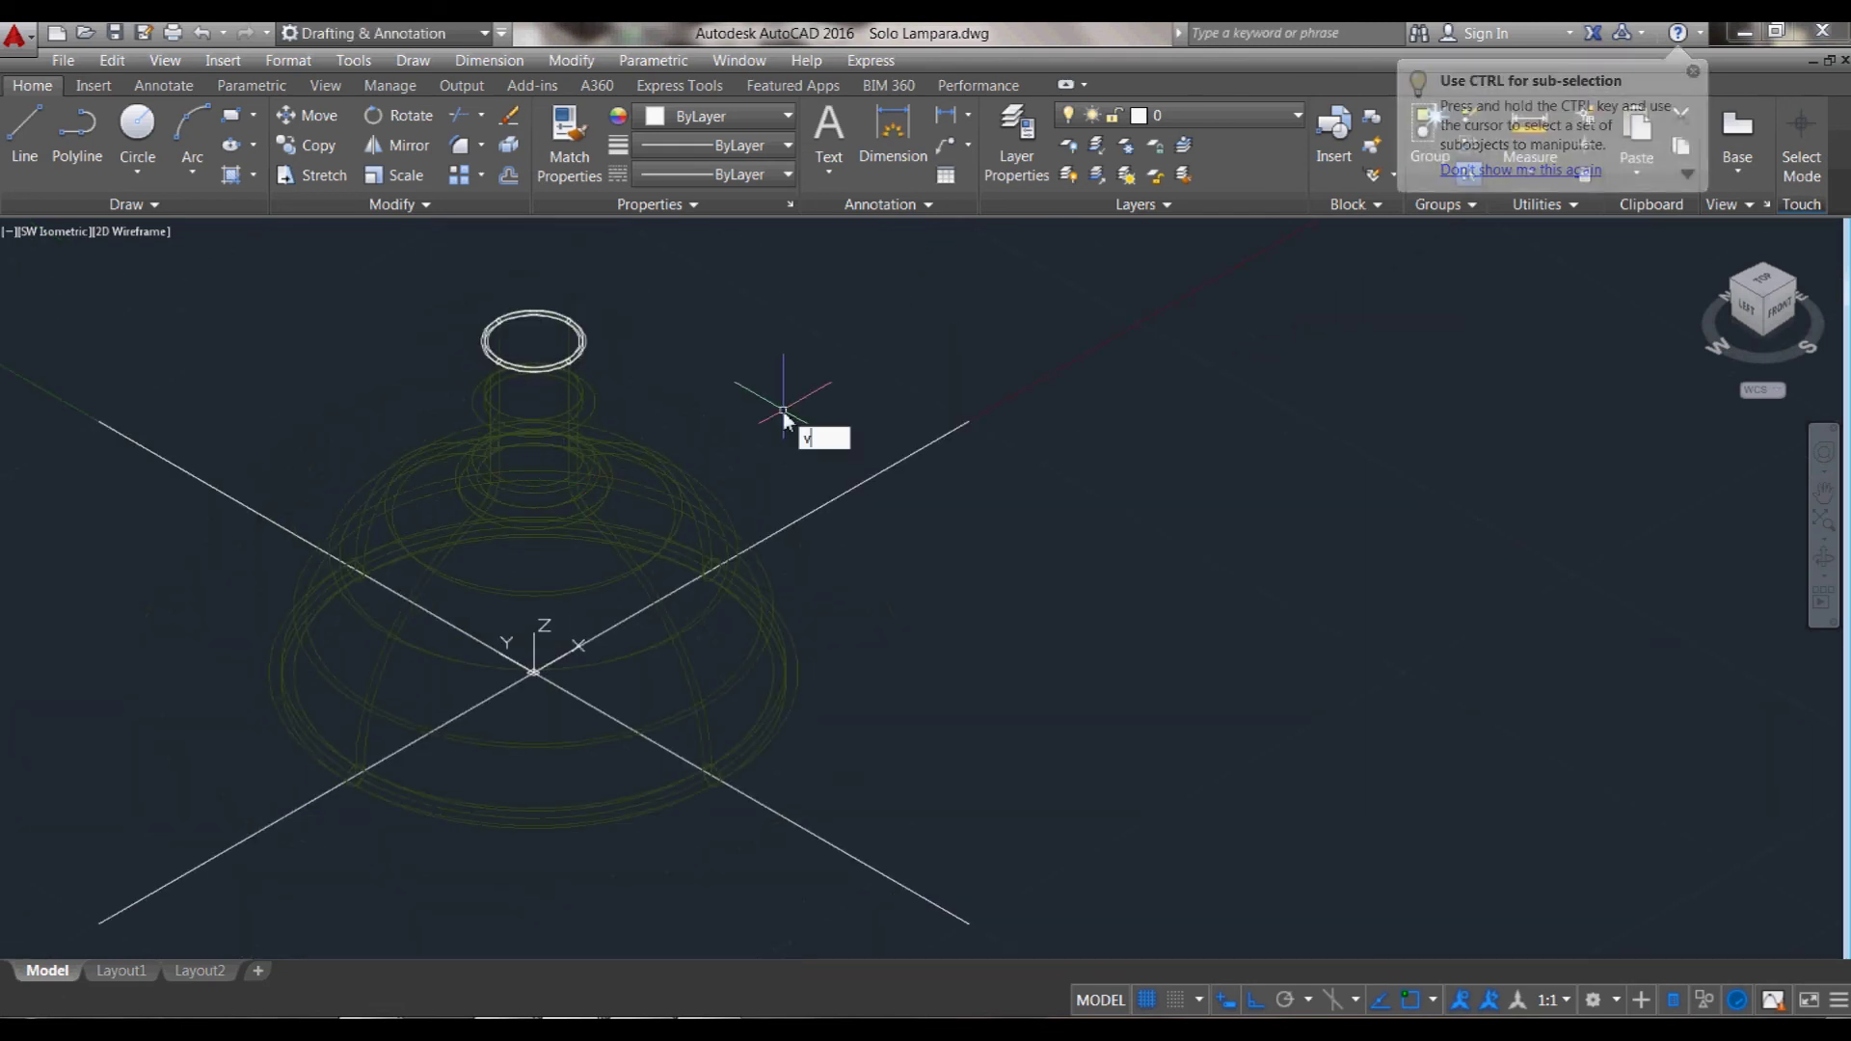
pyautogui.press('Return')
pyautogui.click(418, 542)
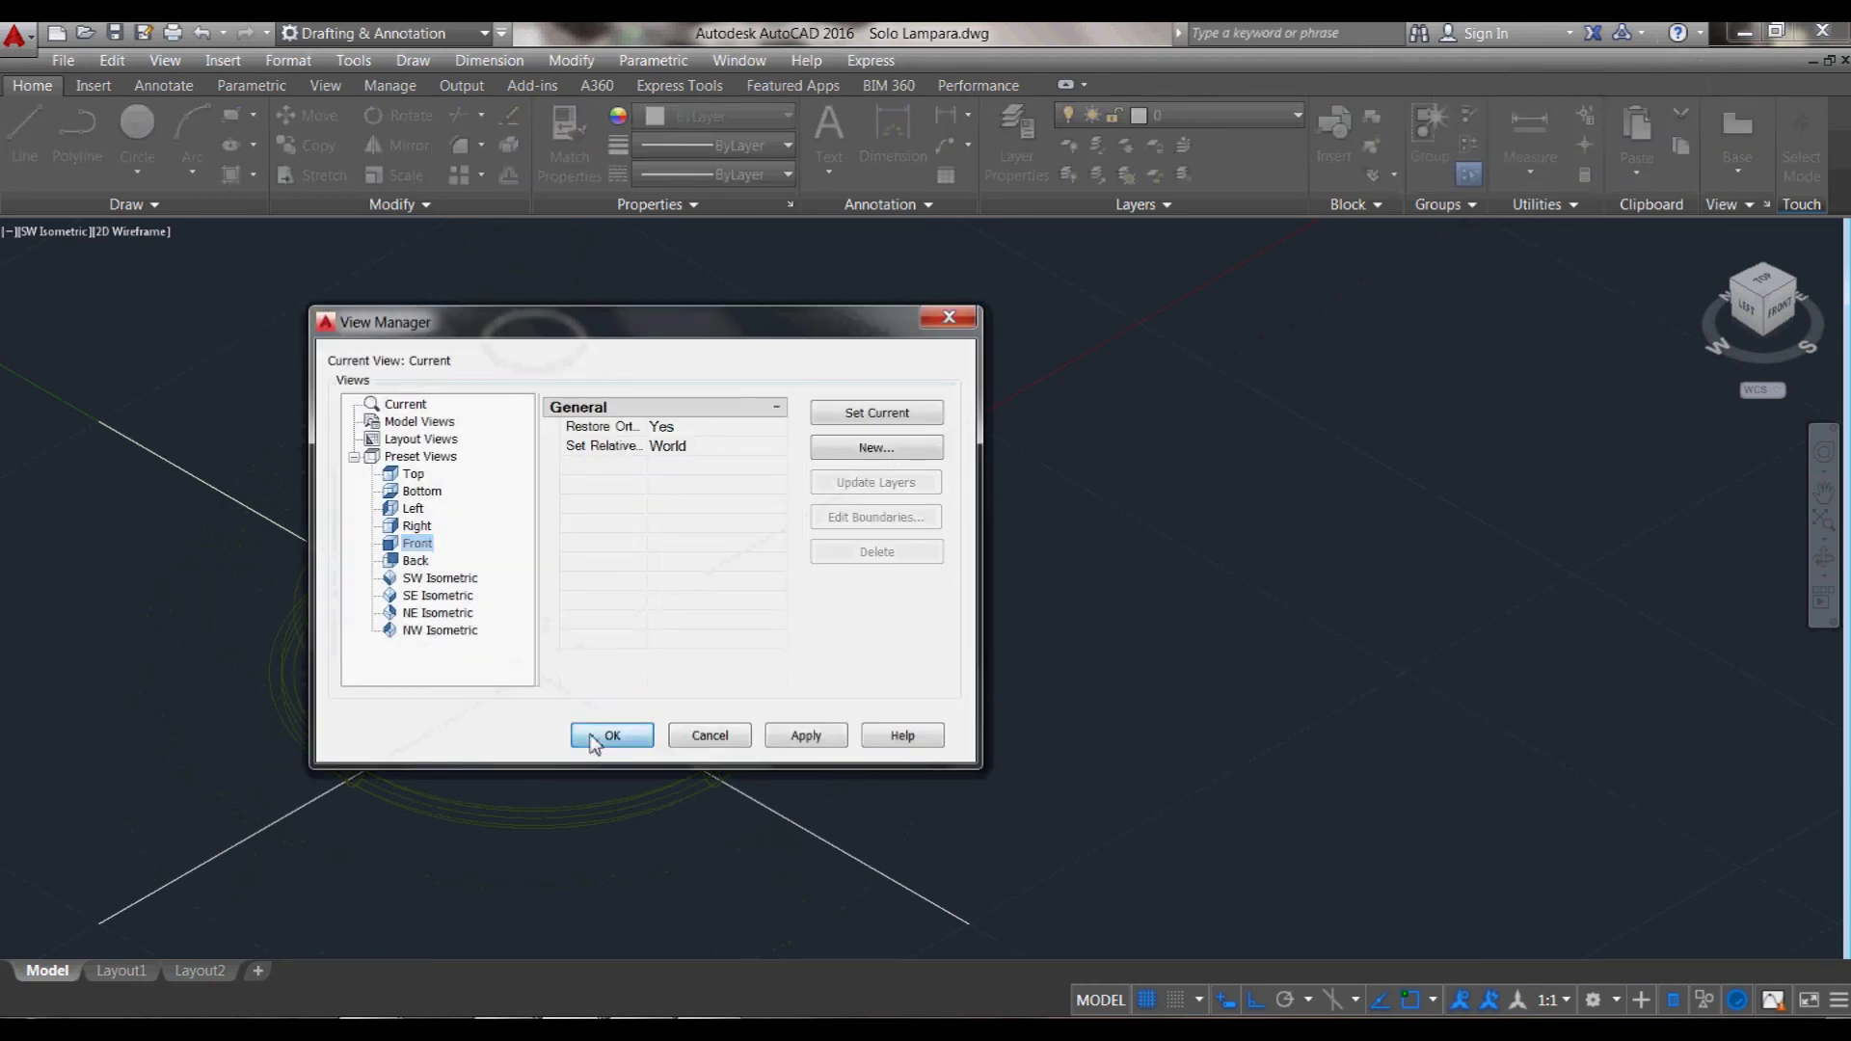
# - Switch to Front view and lower the top ring 4 units onto the neck
pyautogui.click(612, 736)
pyautogui.scroll(4, 1416, 339)
pyautogui.scroll(4, 972, 467)
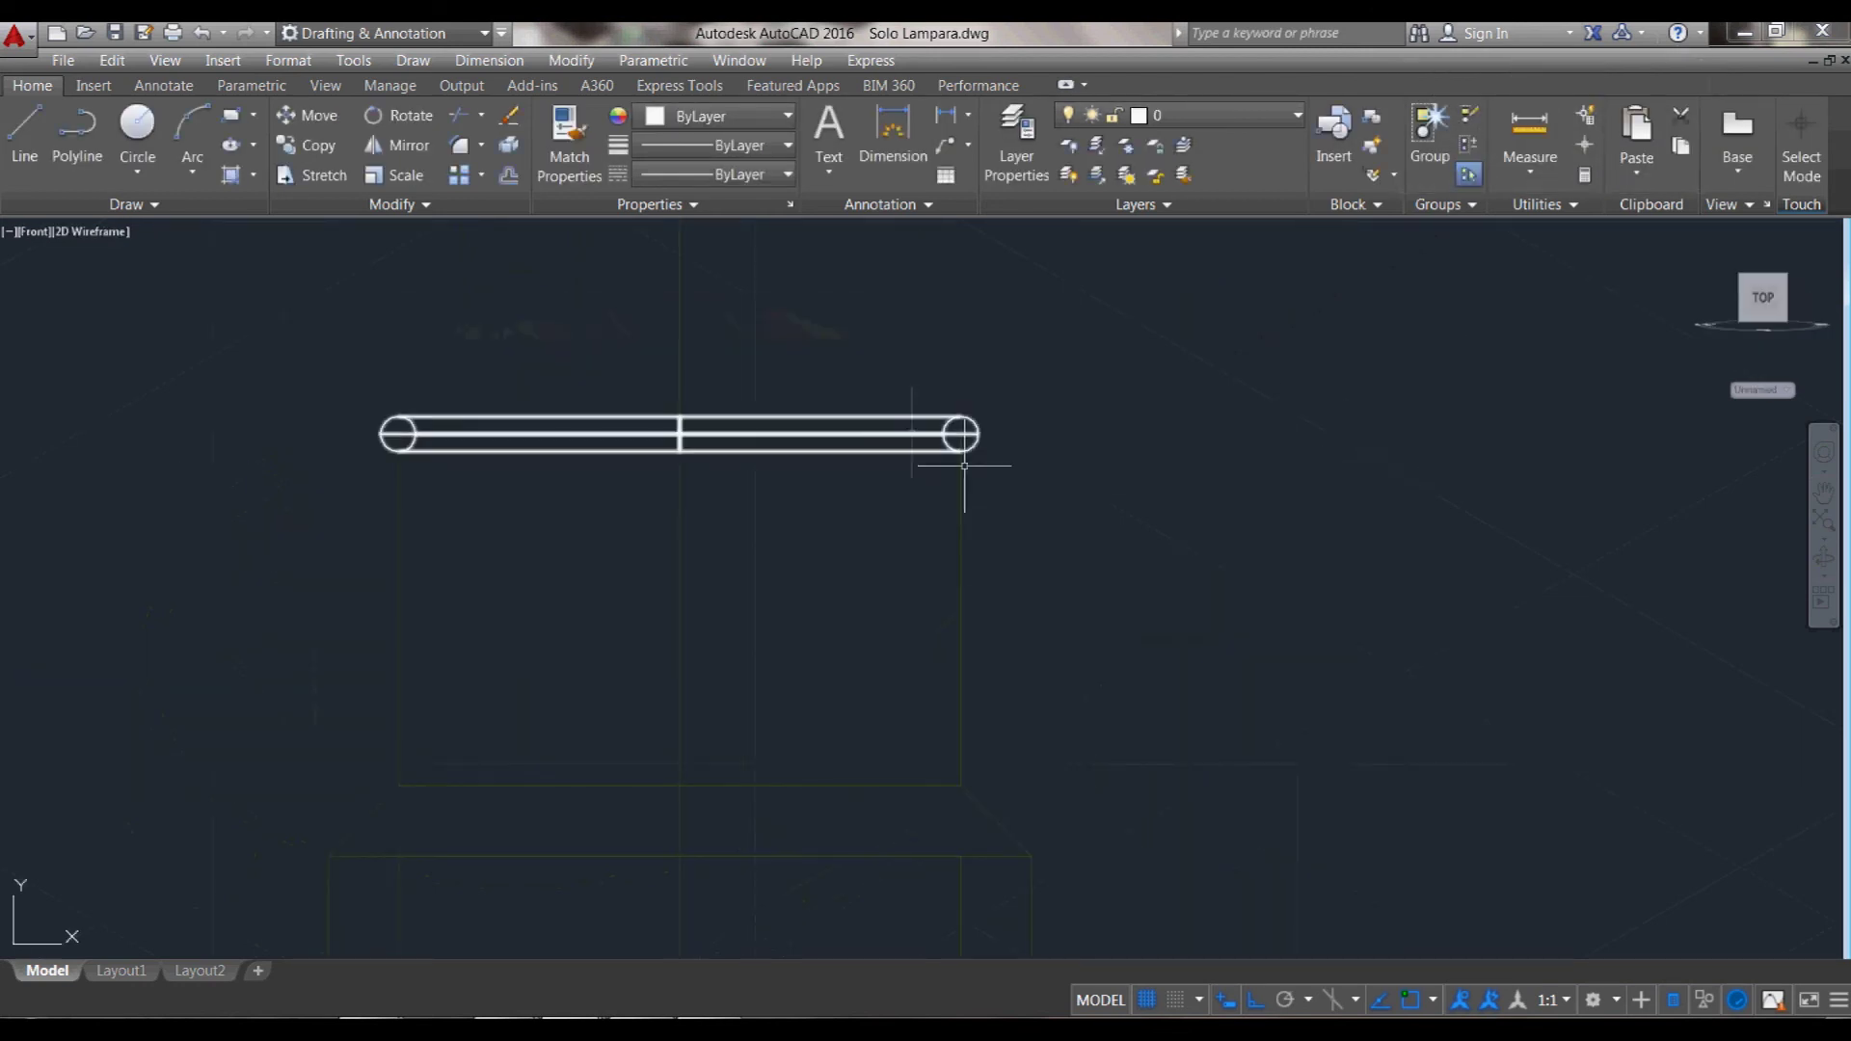
pyautogui.scroll(-2, 675, 404)
pyautogui.press('Return')
pyautogui.click(702, 430)
pyautogui.press('Return')
pyautogui.click(1016, 430)
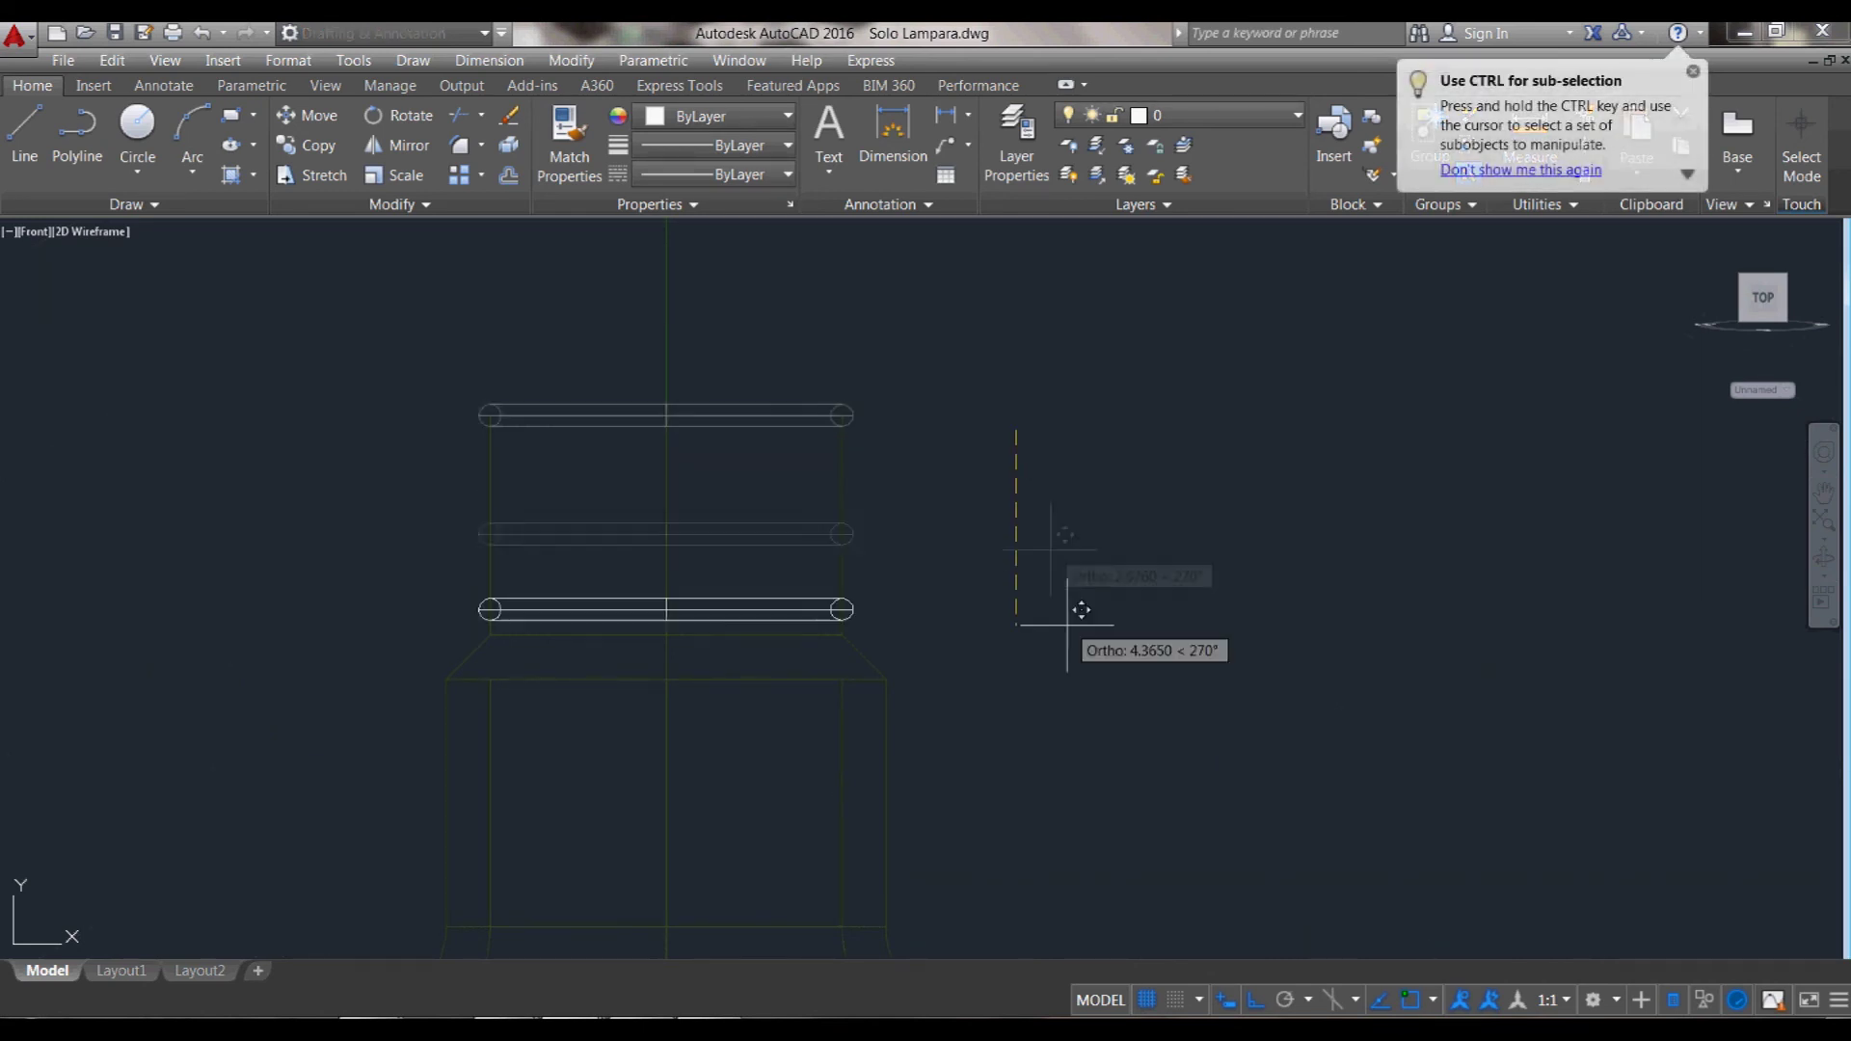
pyautogui.write('4')
pyautogui.press('Return')
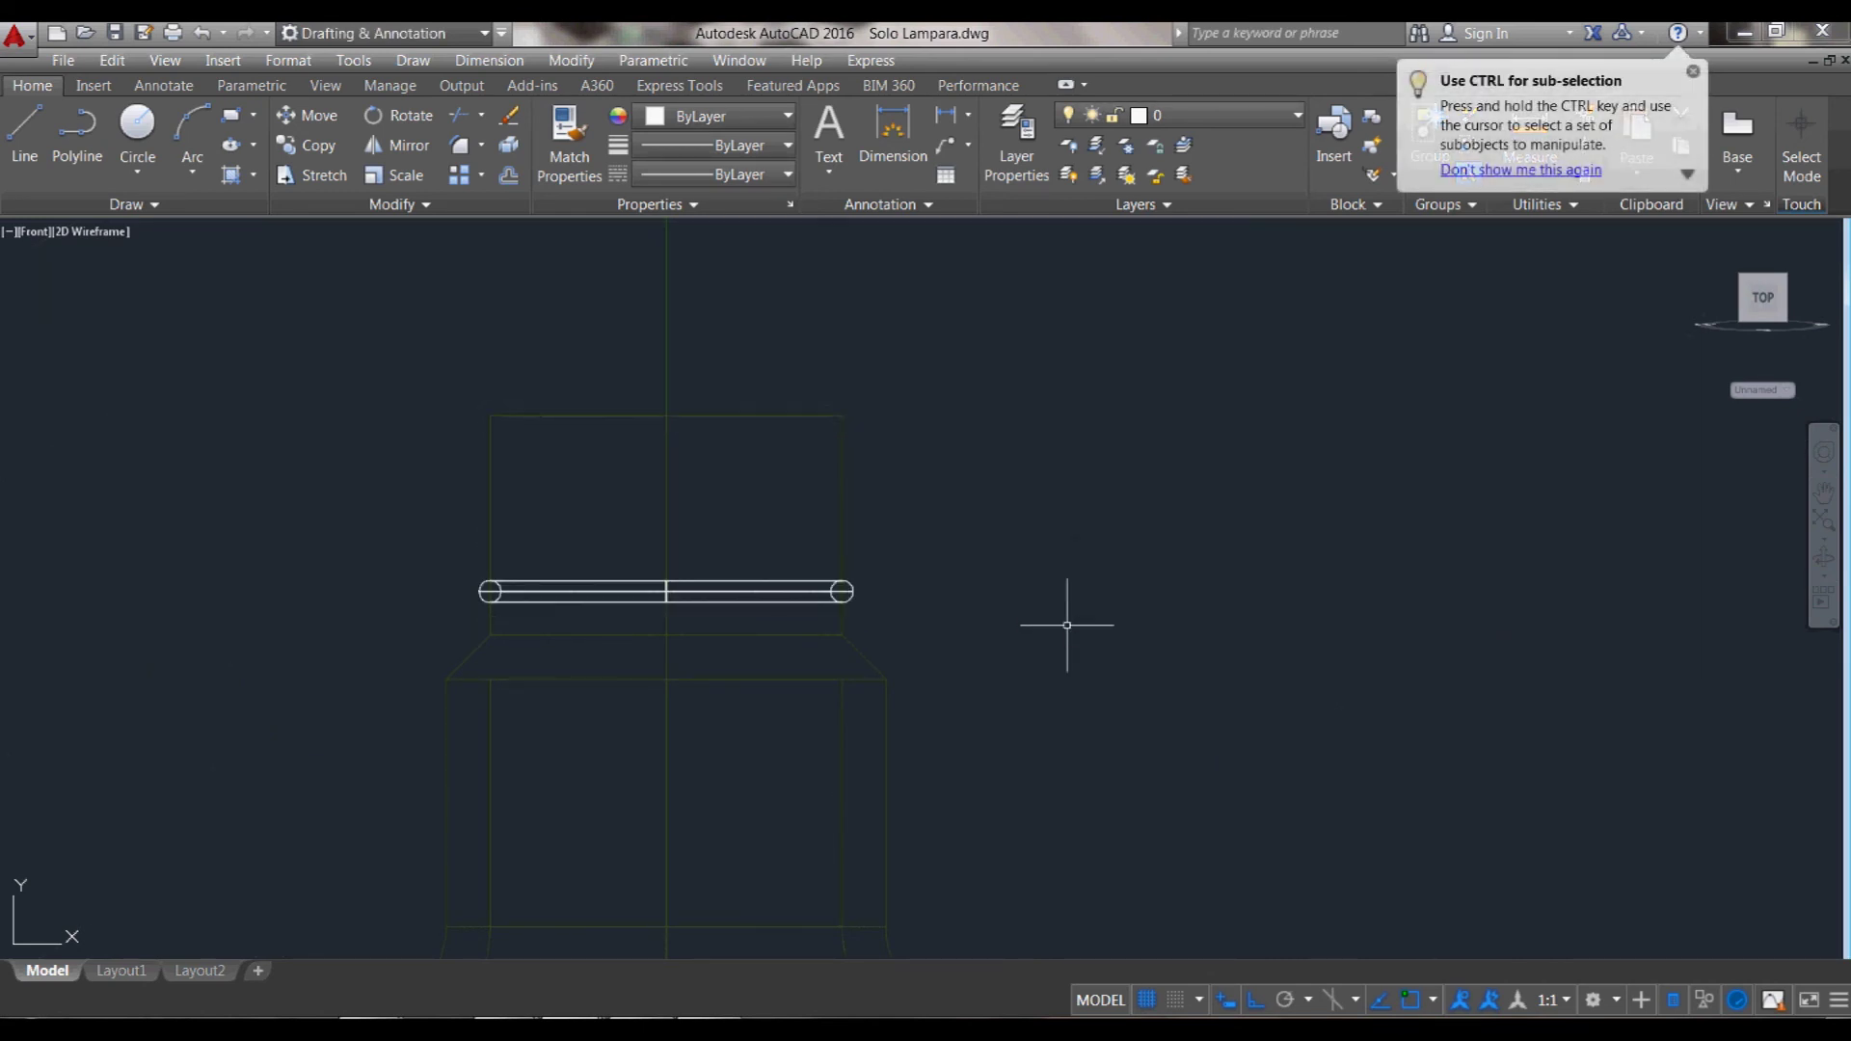
# - Copy the ring 1.5 and 3 units higher for three stacked rings
pyautogui.write('co')
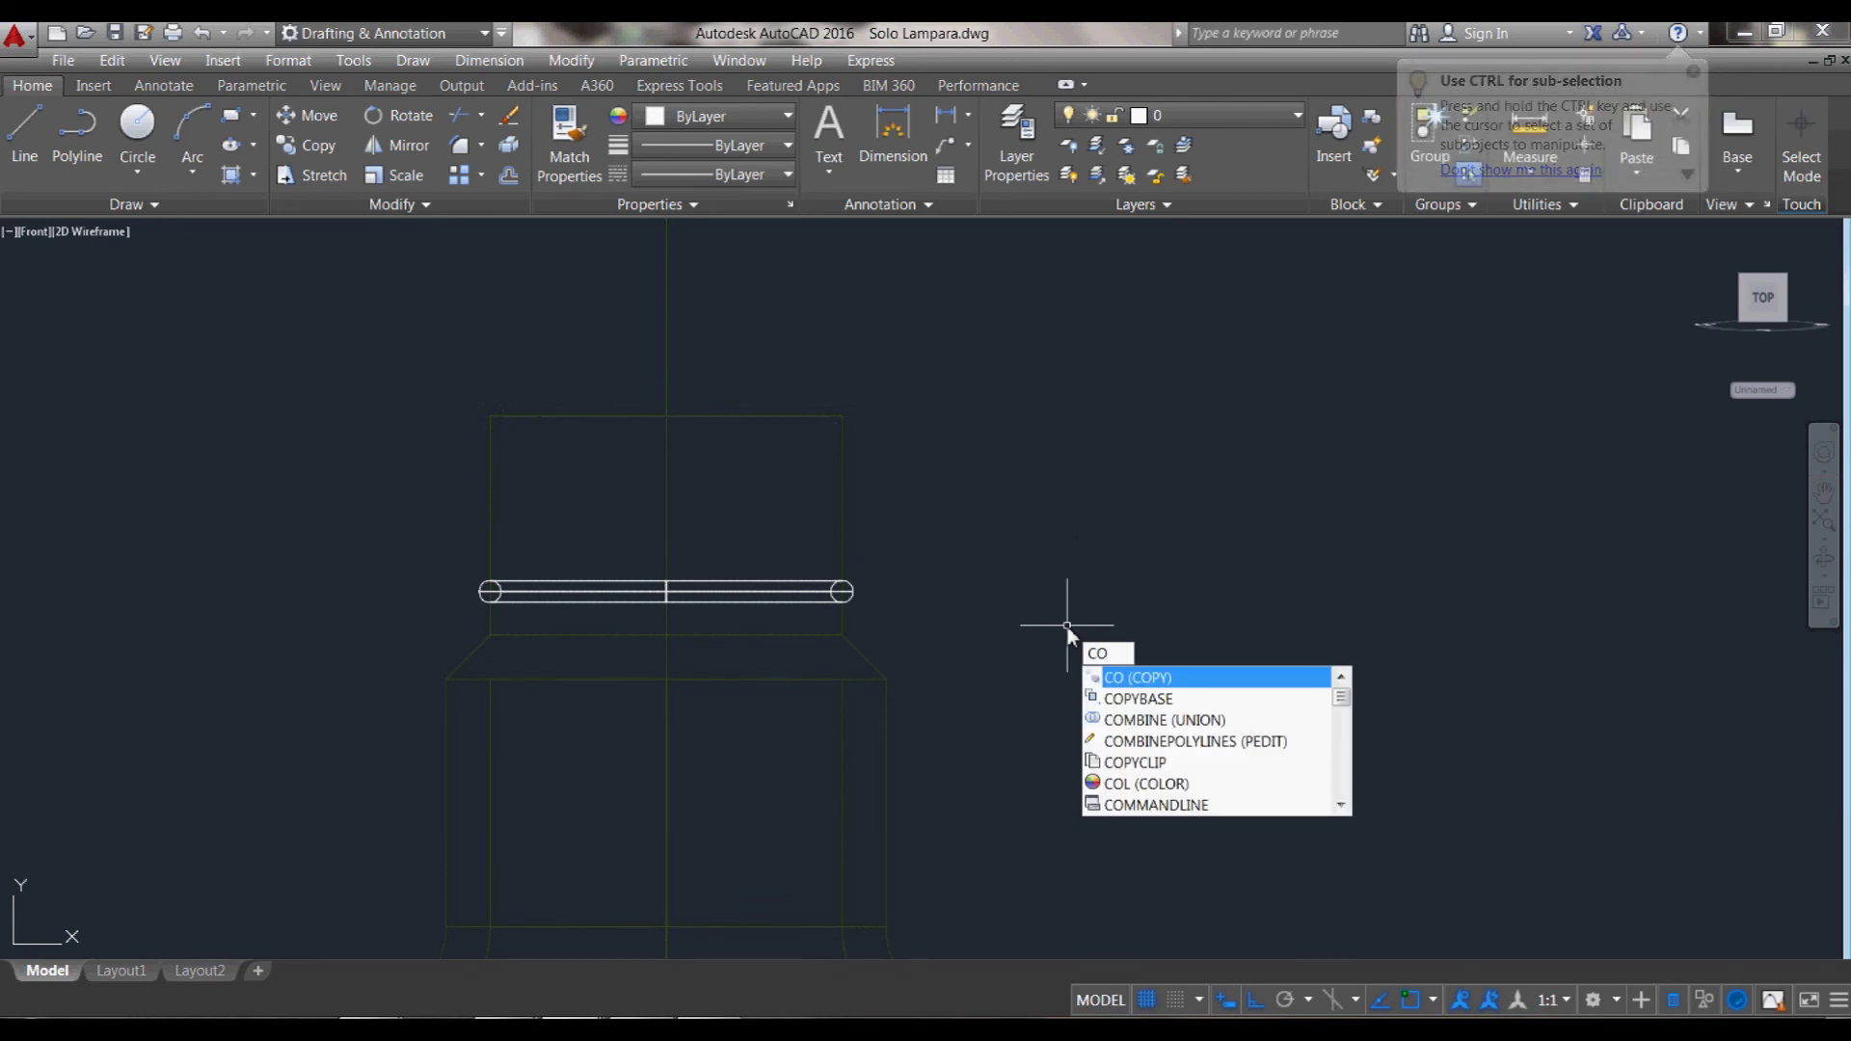
pyautogui.press('Return')
pyautogui.click(705, 593)
pyautogui.press('Return')
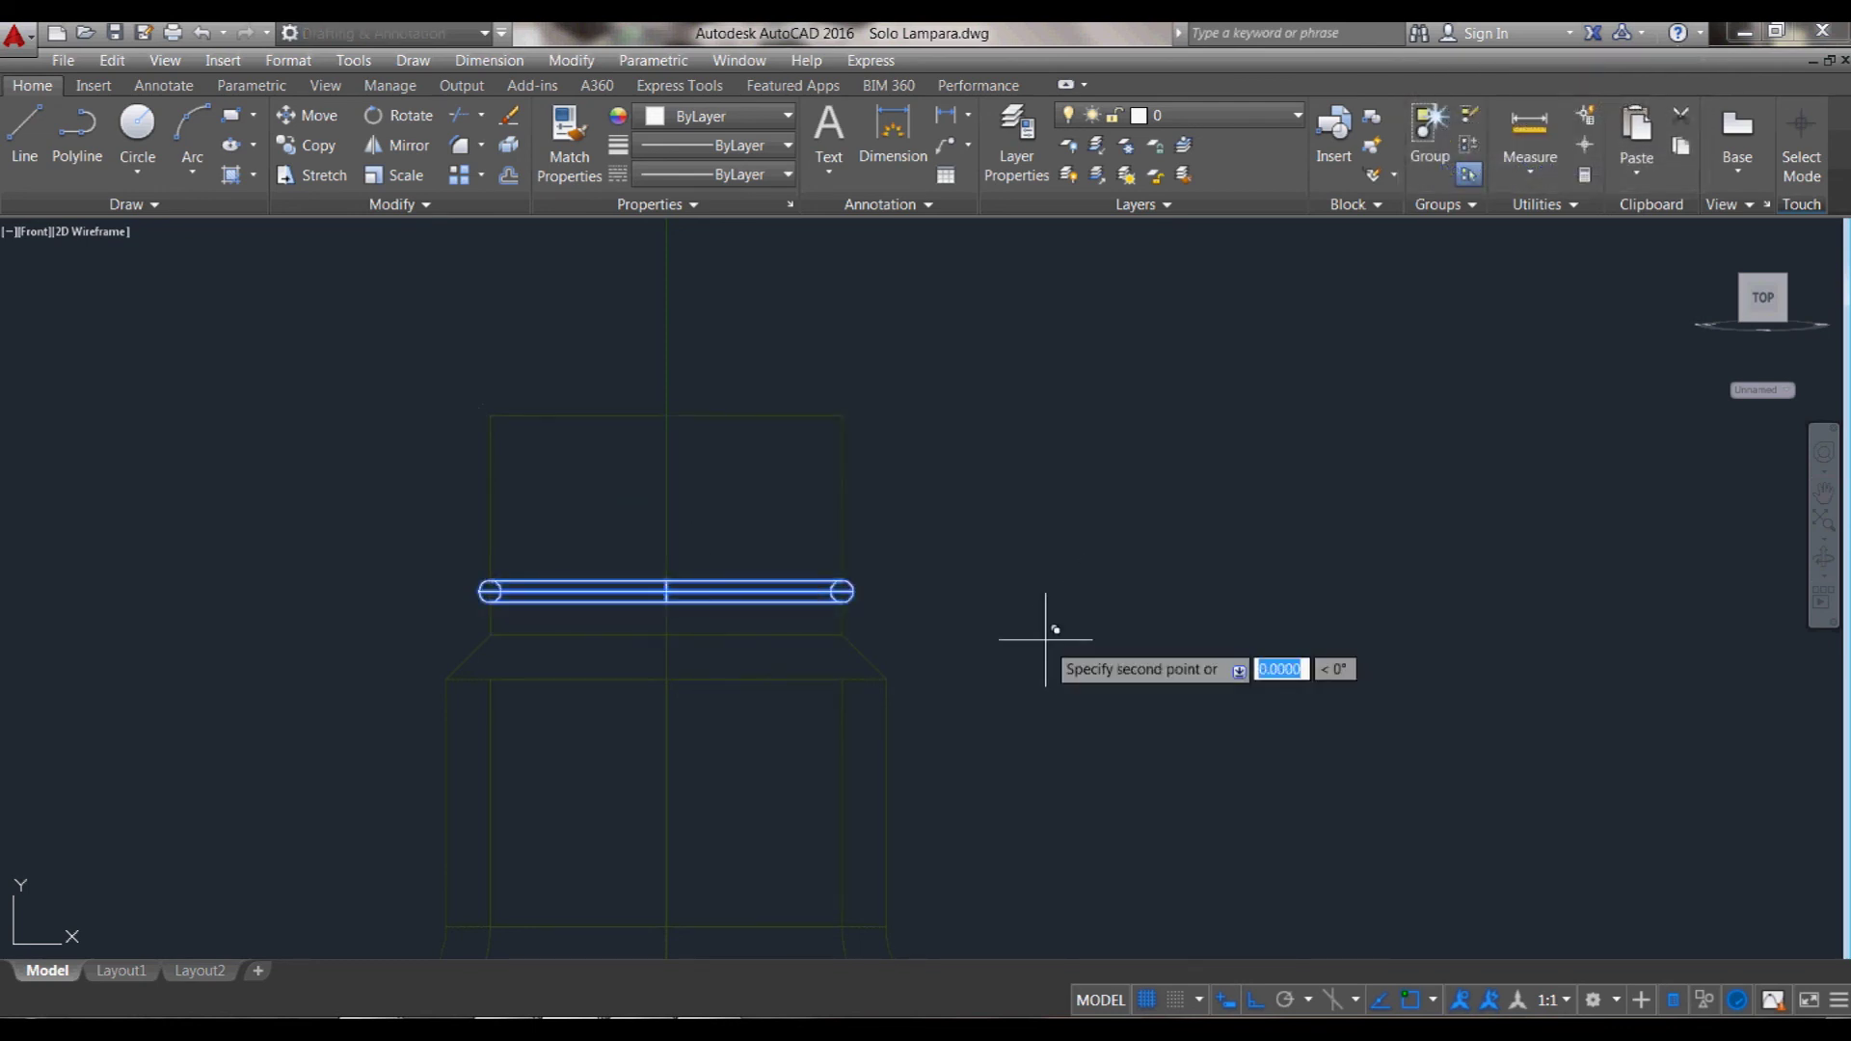
pyautogui.click(1045, 639)
pyautogui.write('1.5')
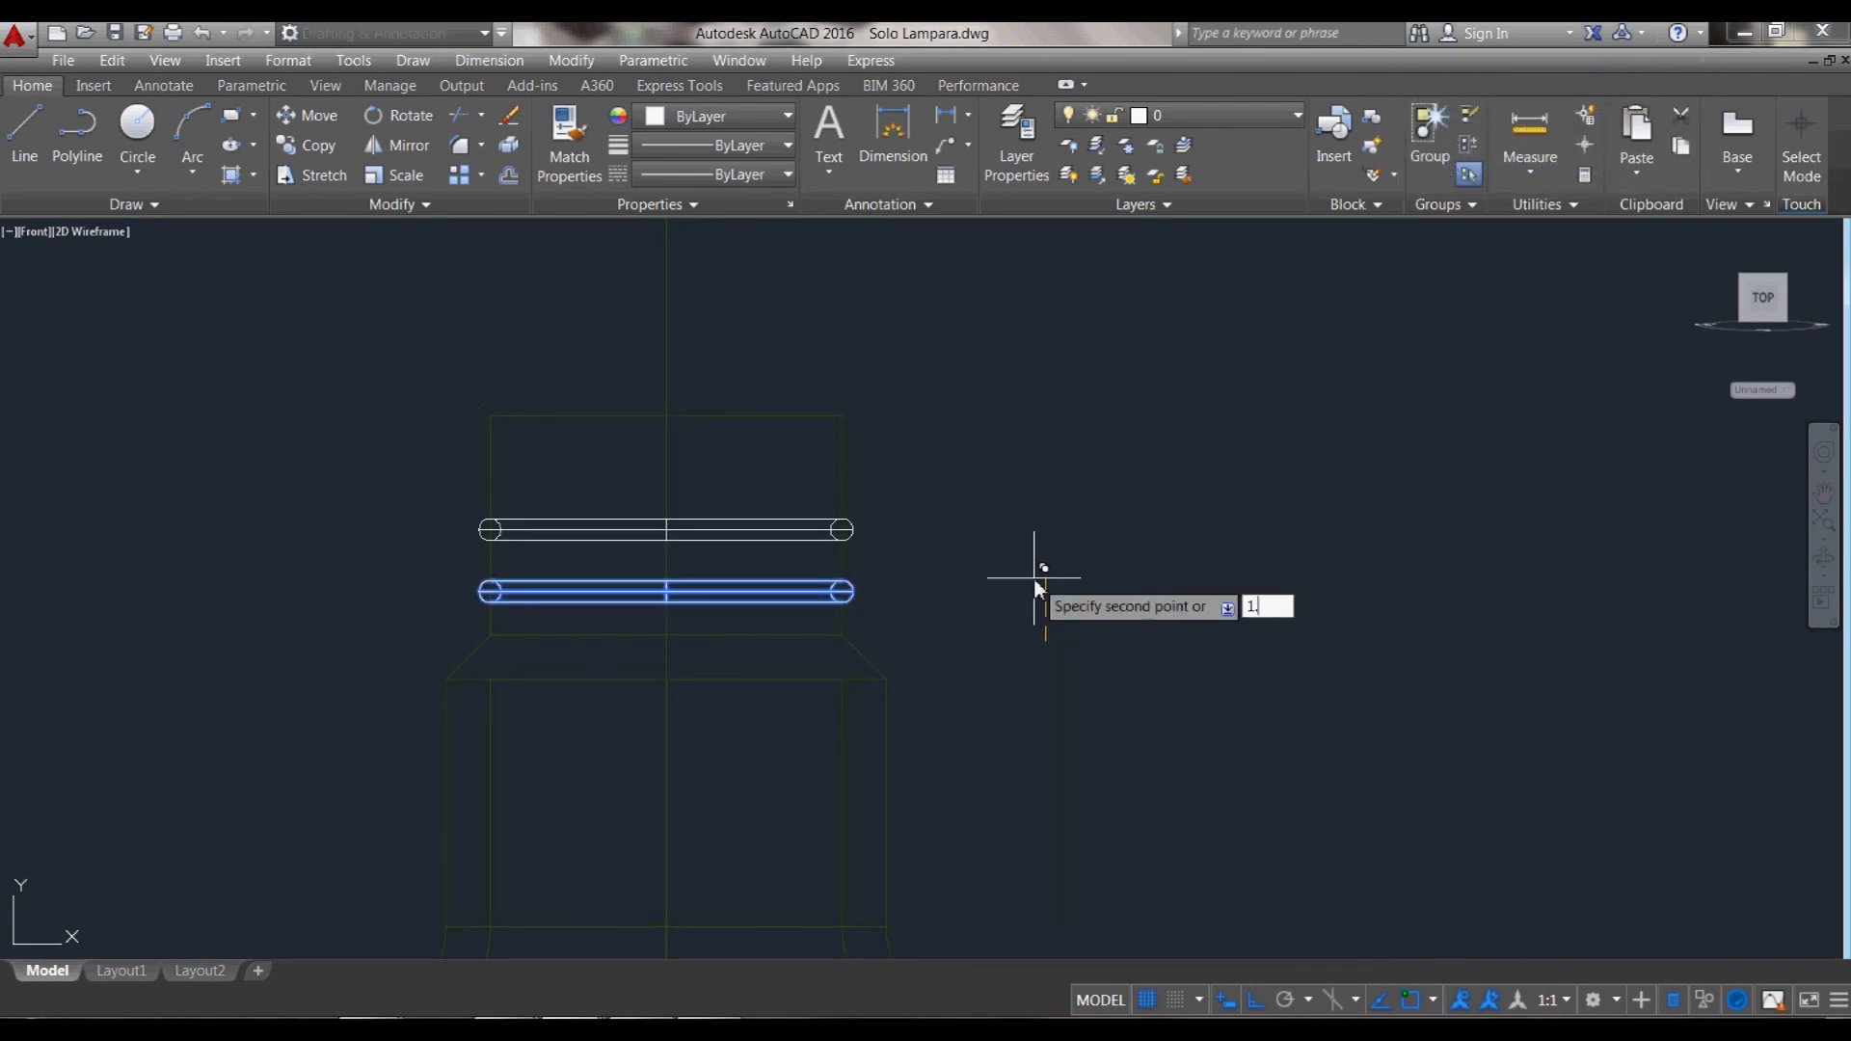
pyautogui.press('Return')
pyautogui.write('3')
pyautogui.press('Return')
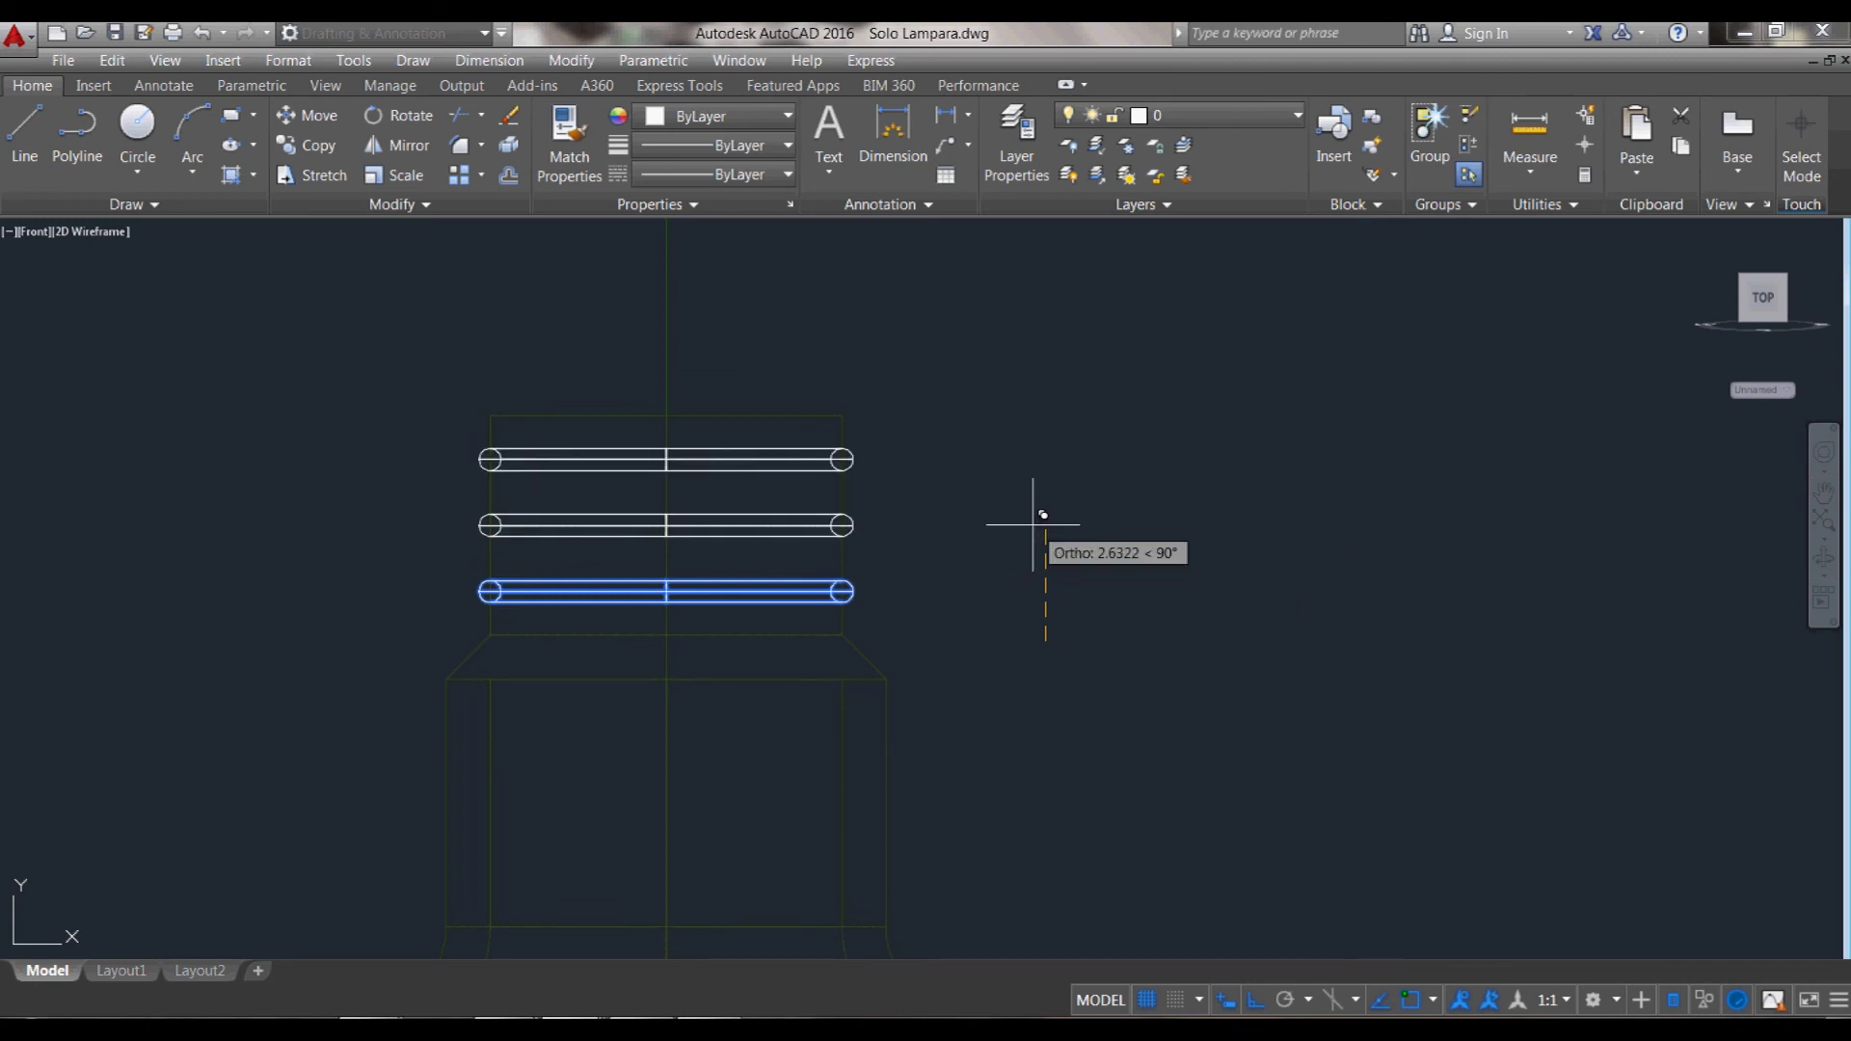
pyautogui.press('Return')
# - Give the three rings the lamp base's green properties and switch to SW Isometric view
pyautogui.press('Return')
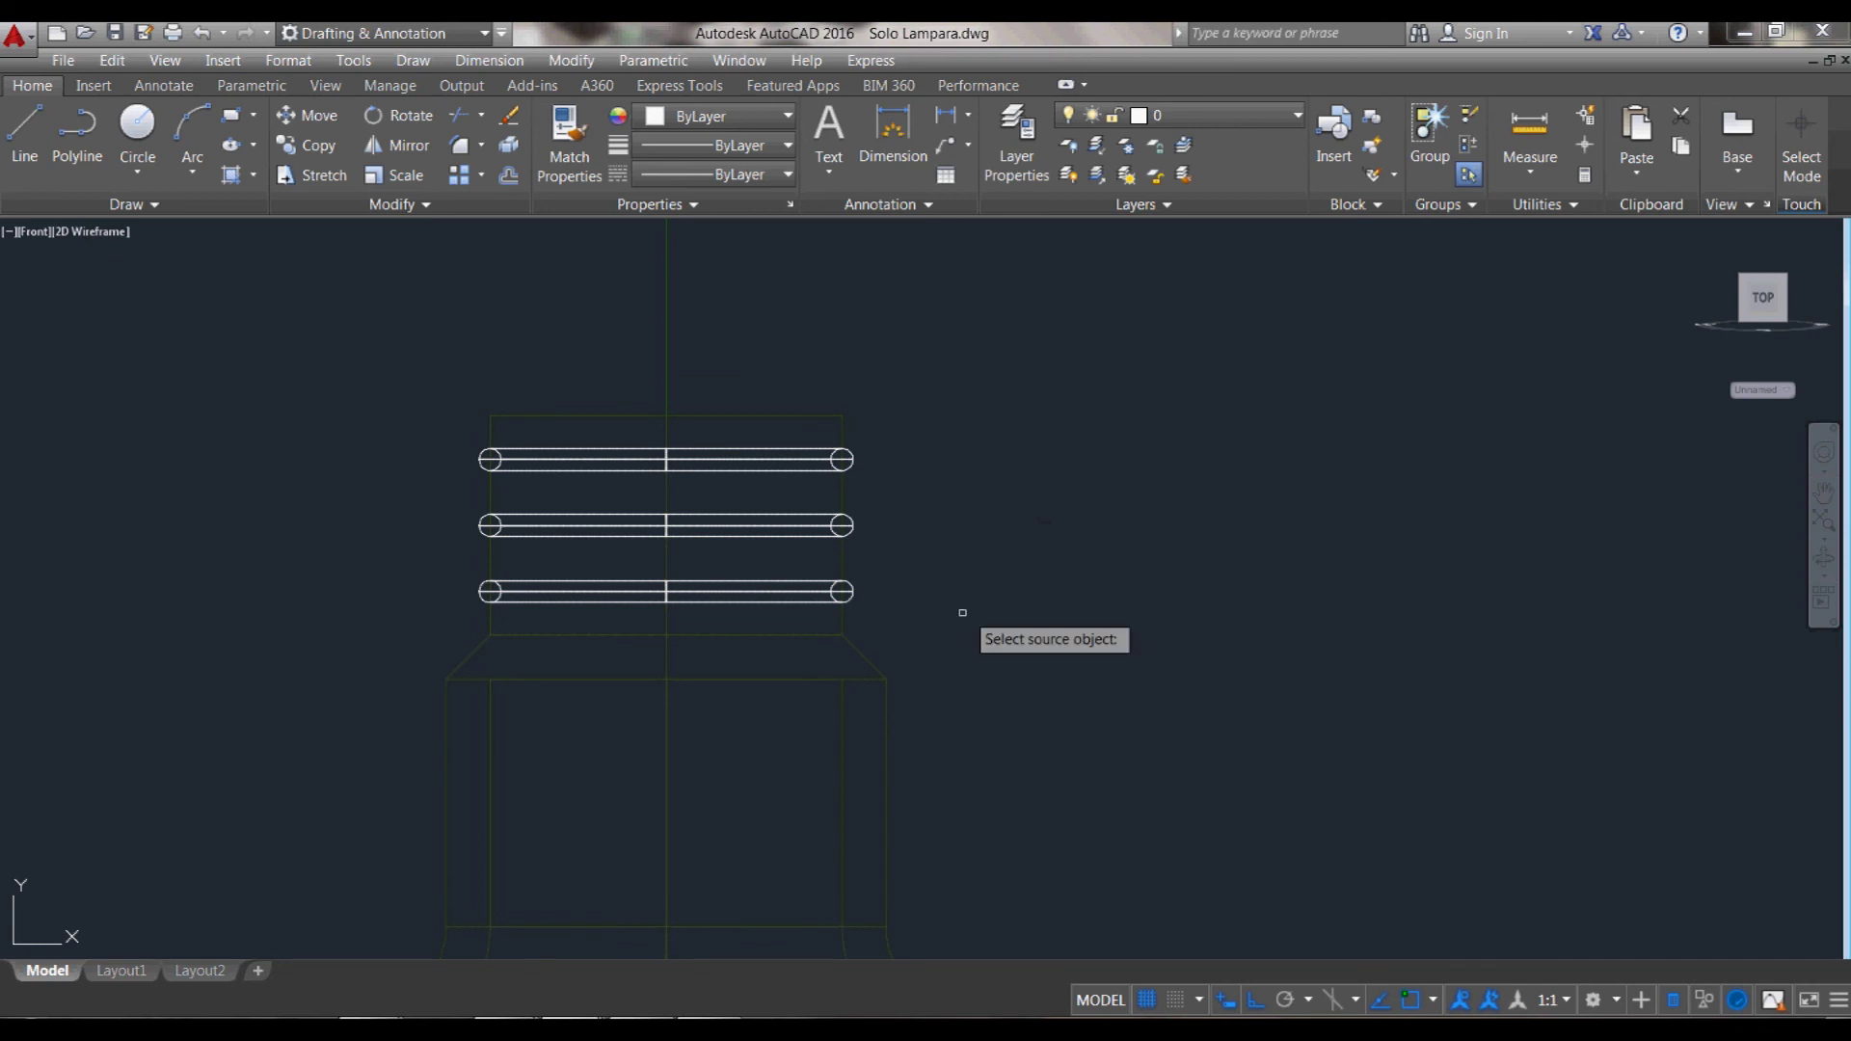
pyautogui.click(875, 667)
pyautogui.moveTo(787, 622); pyautogui.dragTo(761, 446)
pyautogui.press('Return')
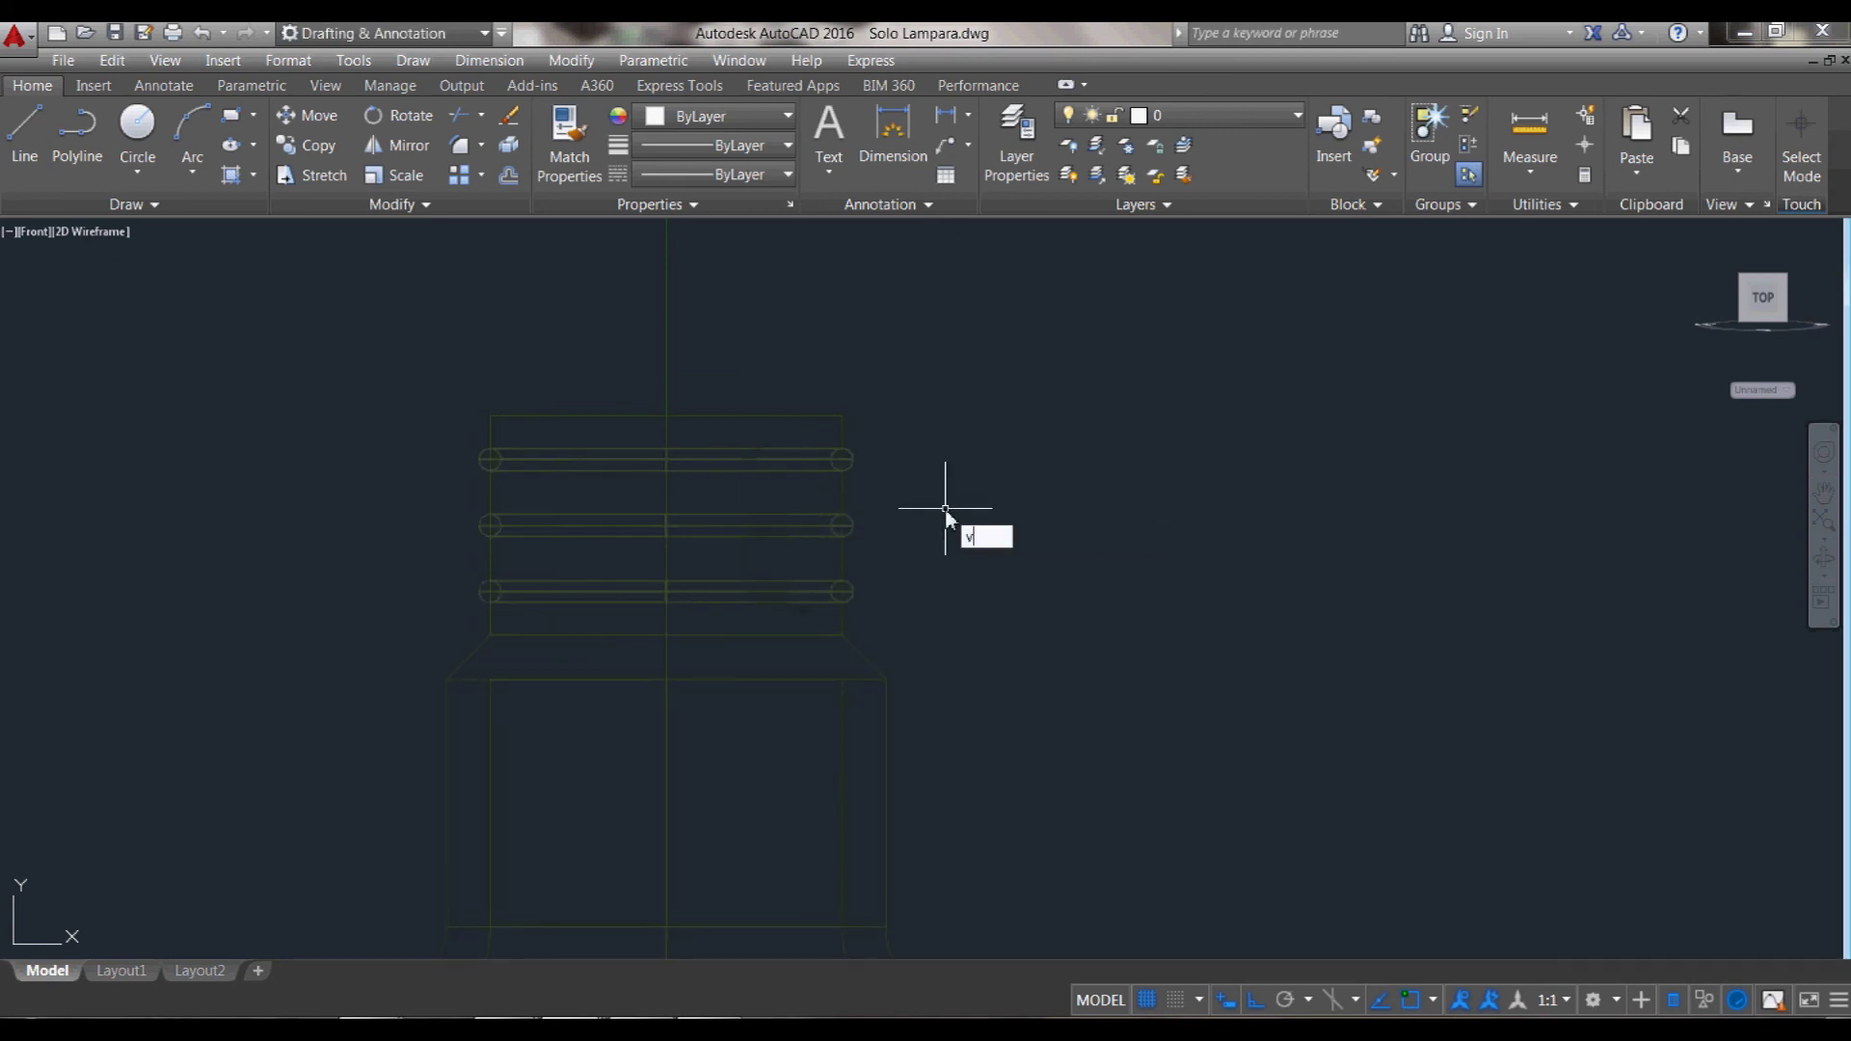
pyautogui.press('Return')
pyautogui.click(440, 577)
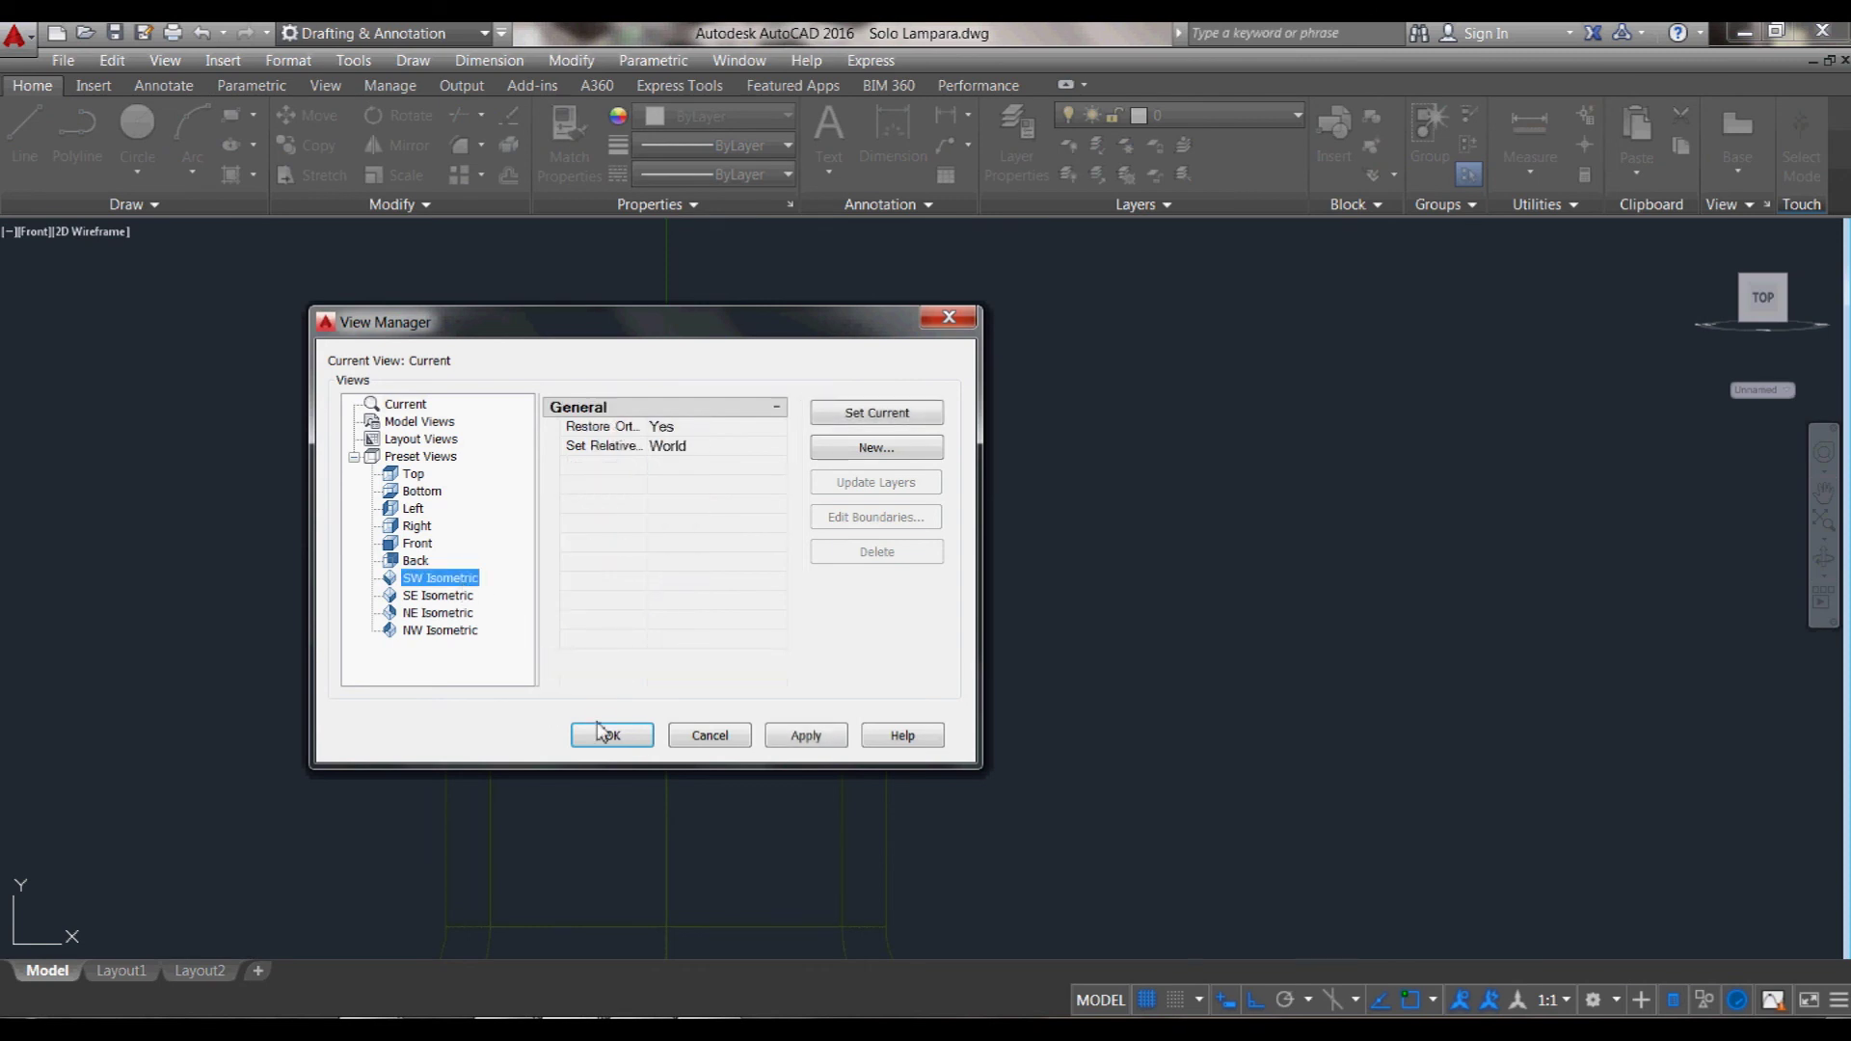
# - Return to SW Isometric and move the blue lamp shade 100 units over the green shade
pyautogui.click(612, 735)
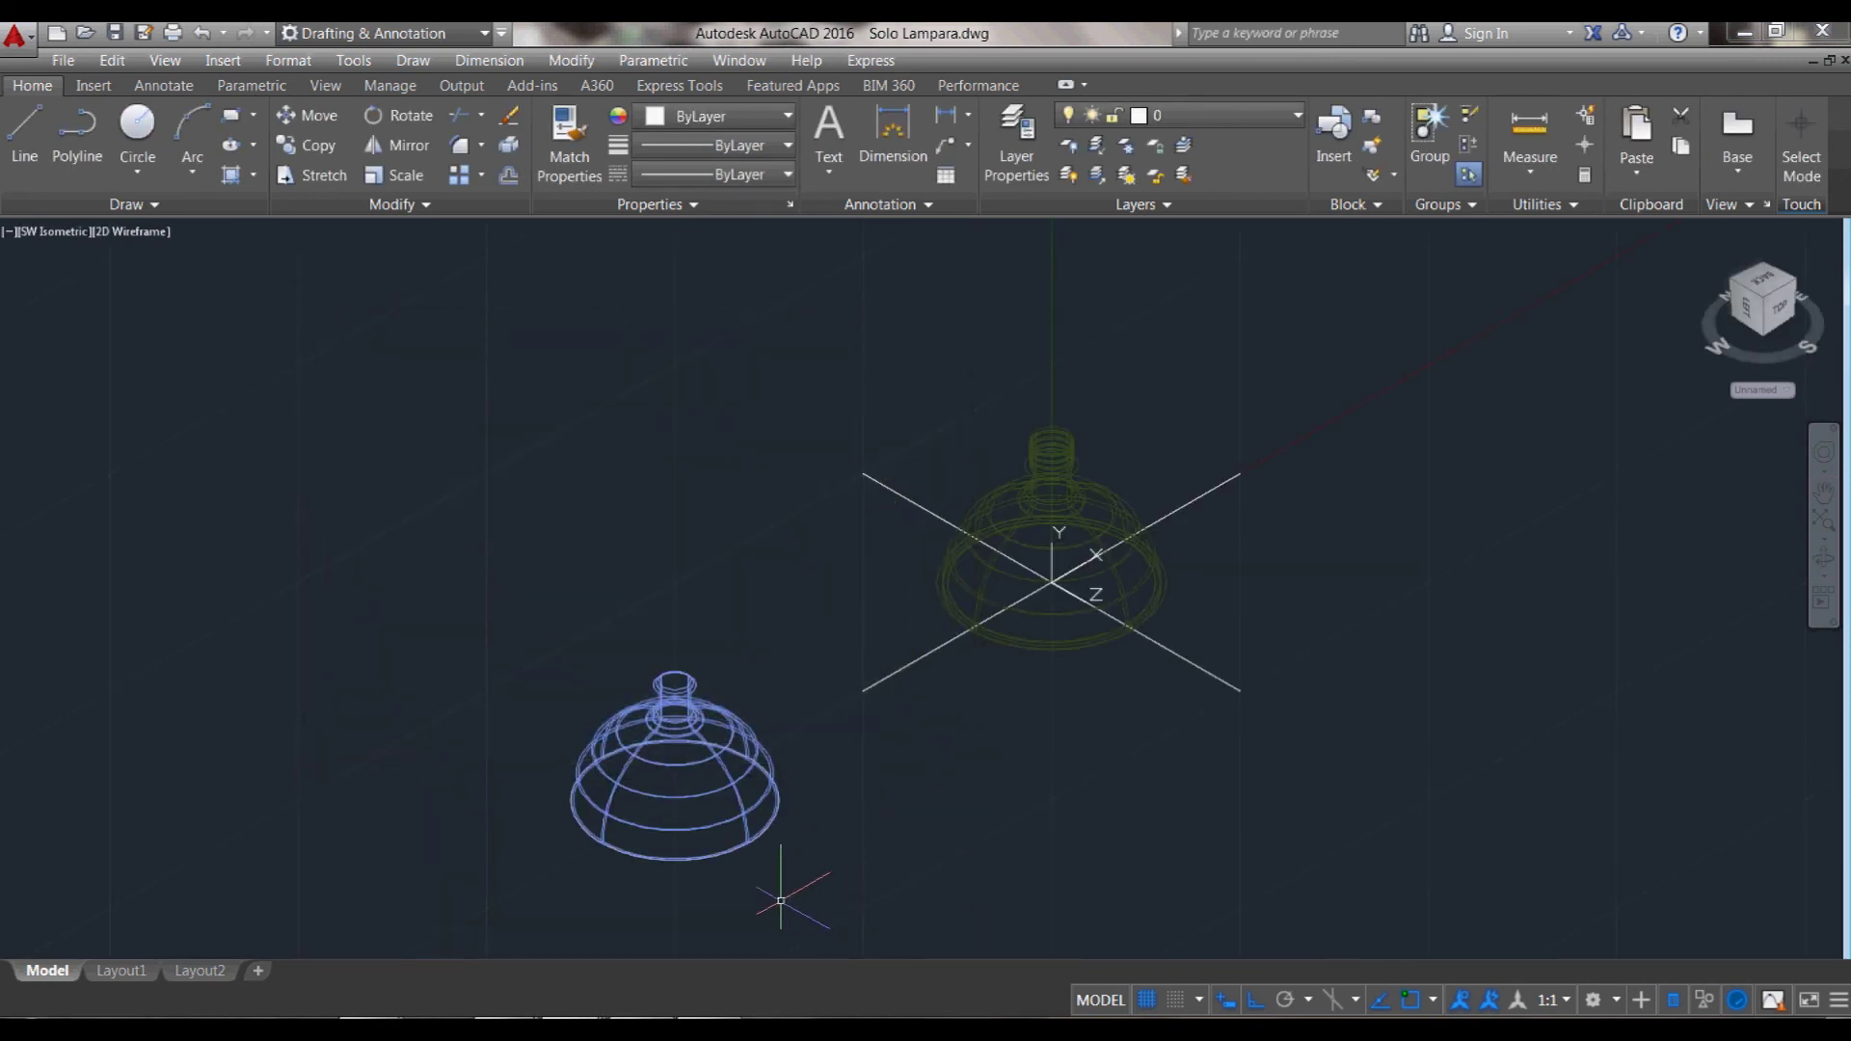
pyautogui.write('m')
pyautogui.press('Return')
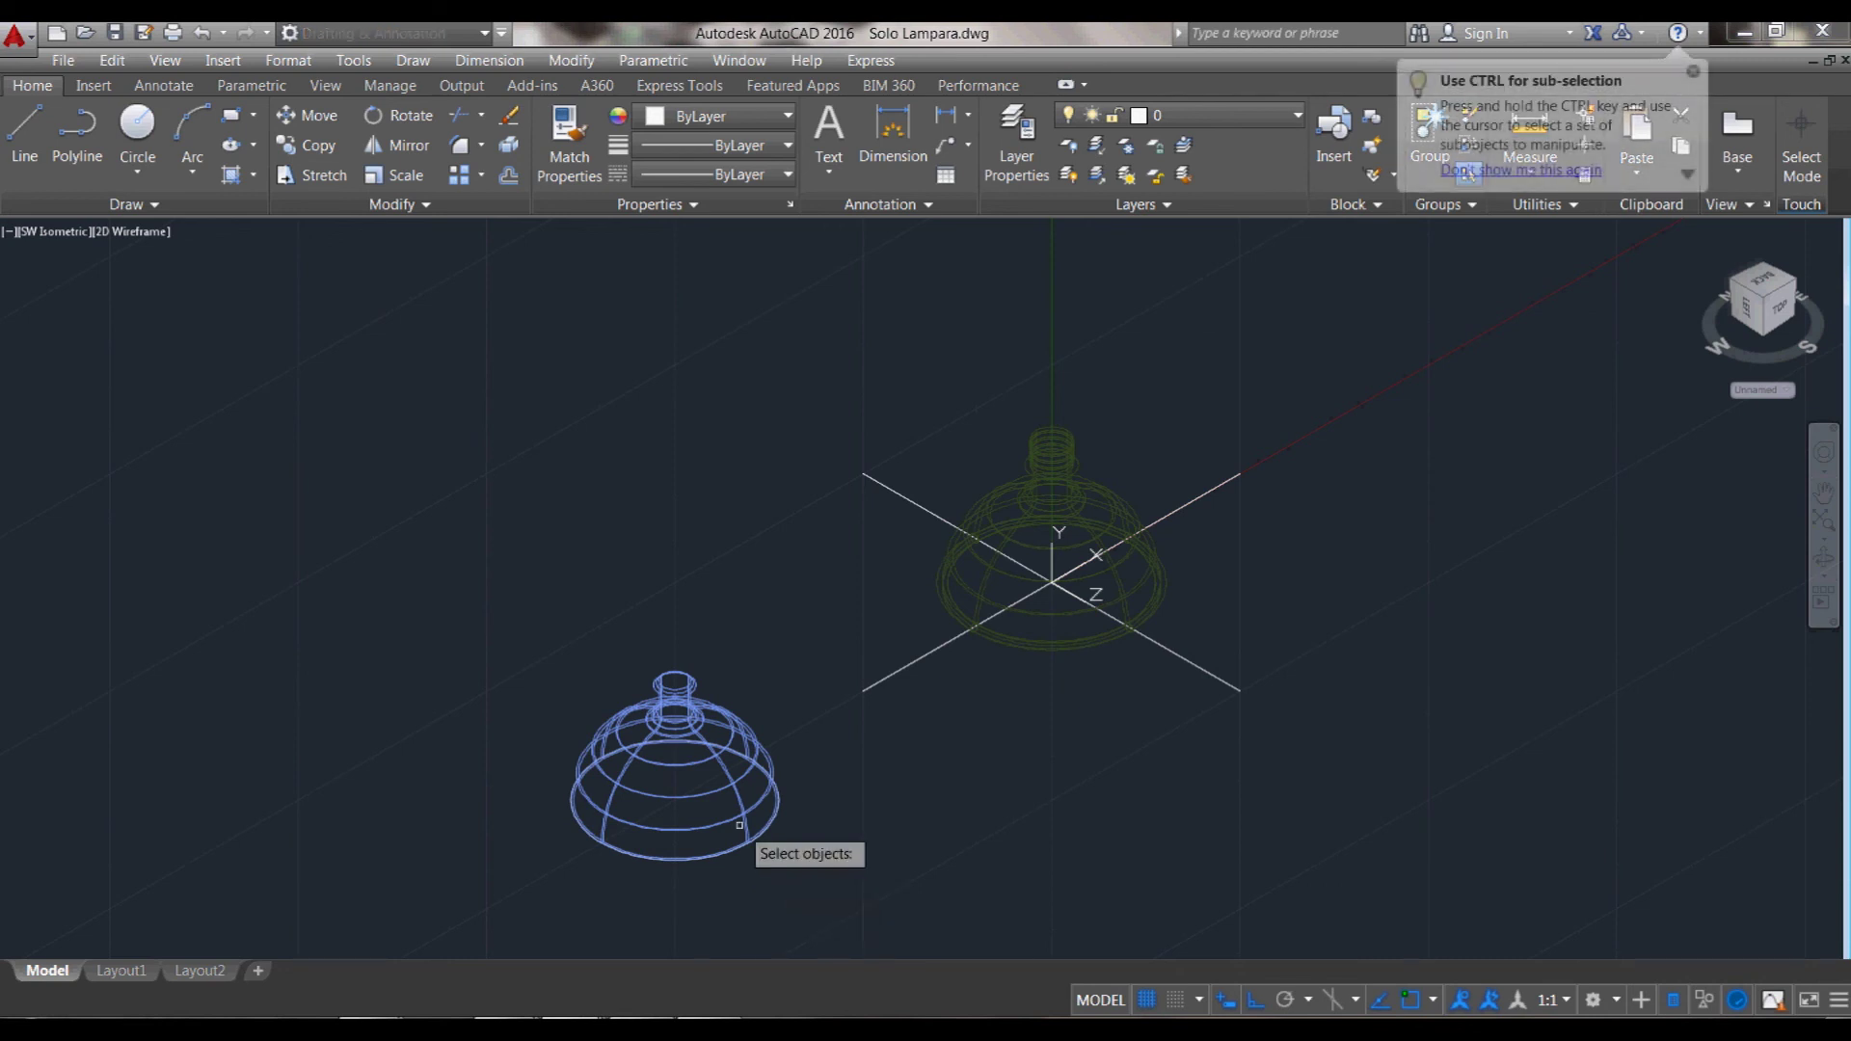
pyautogui.click(678, 763)
pyautogui.press('Return')
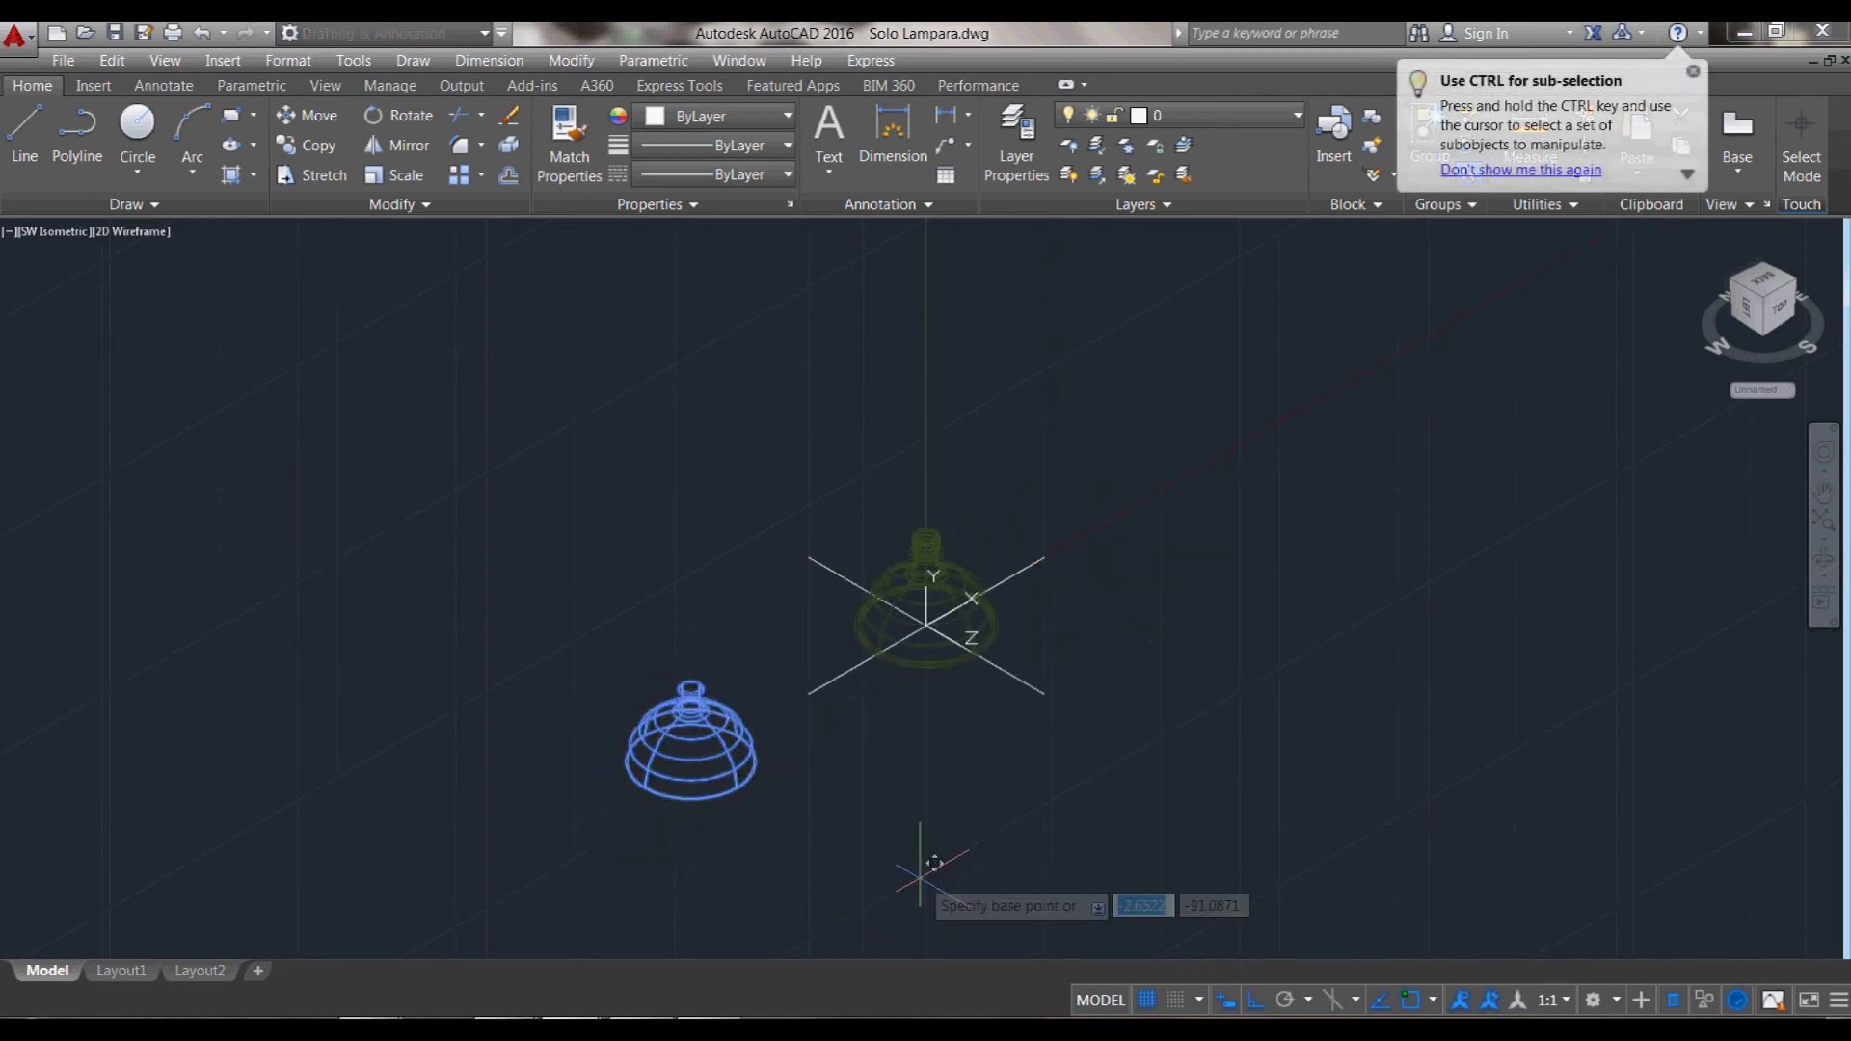
pyautogui.click(920, 875)
pyautogui.write('100')
pyautogui.press('Return')
pyautogui.scroll(2, 1032, 634)
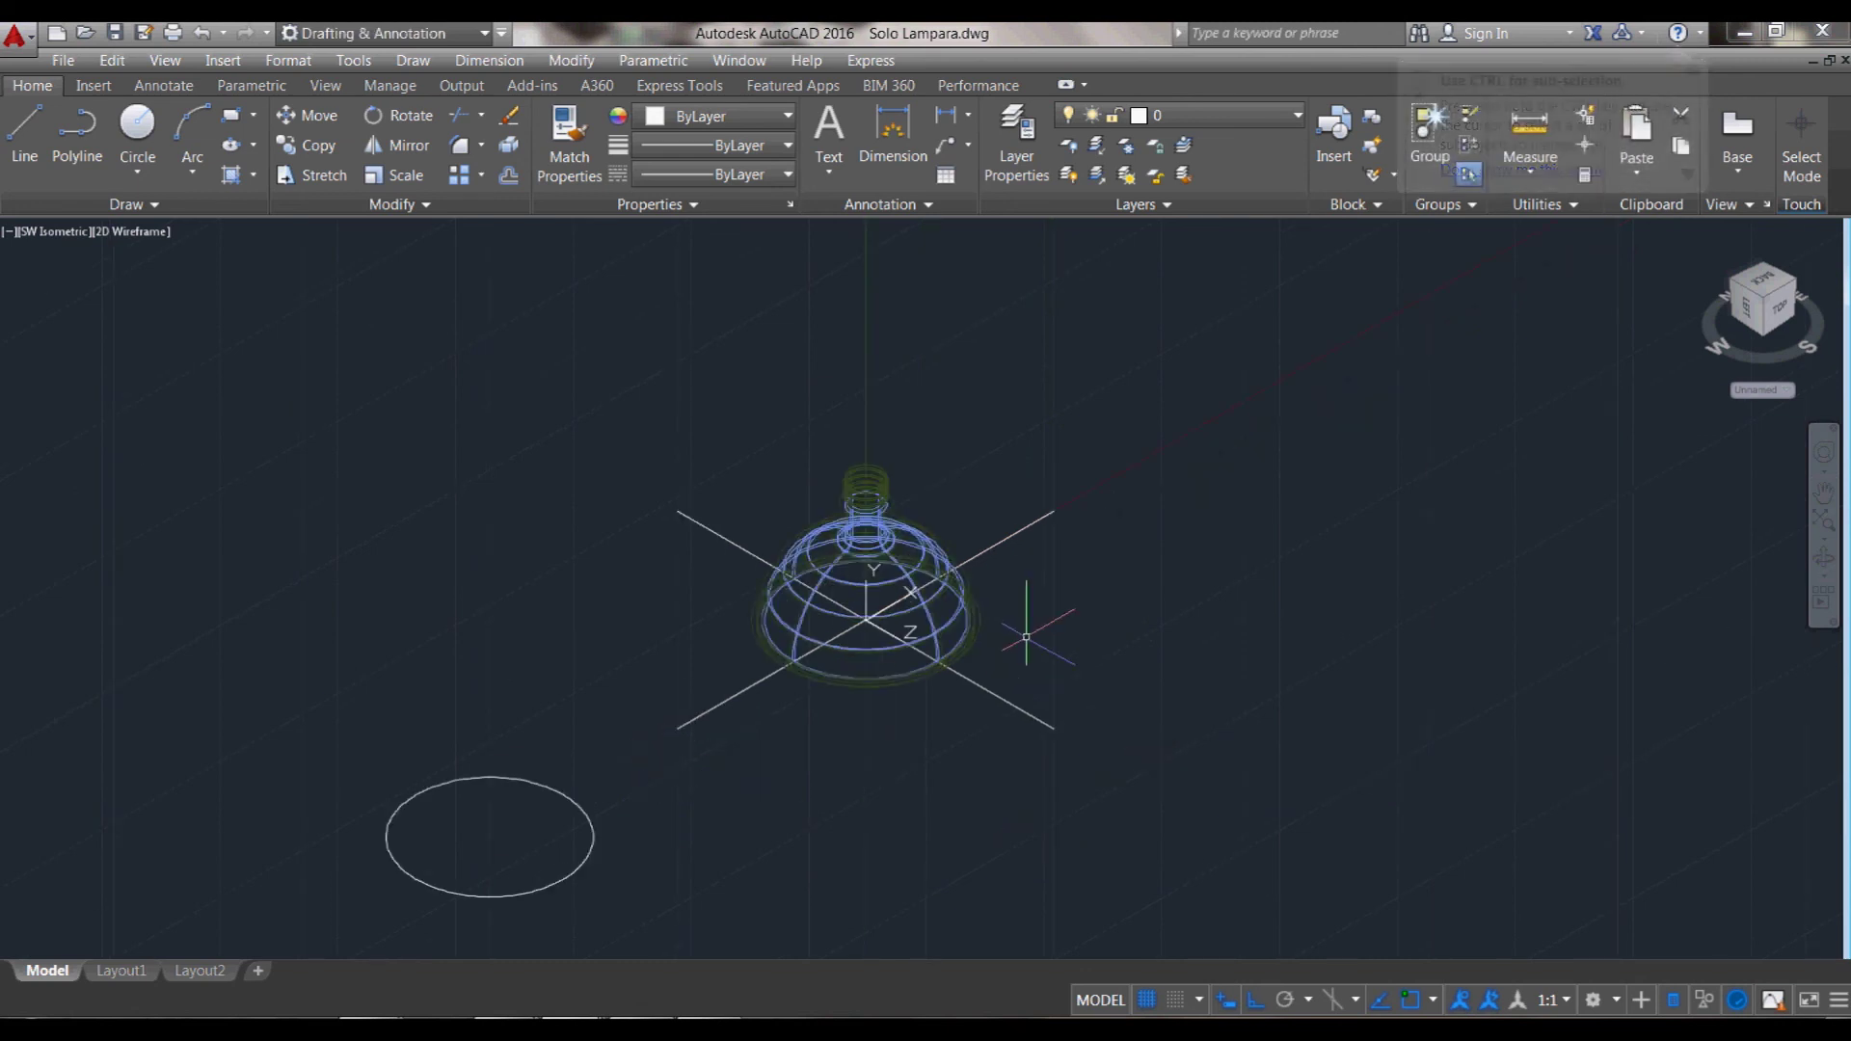
# - Inspect the lamp's underside in Conceptual style with 3D Orbit, then return to 2D Wireframe
pyautogui.press('Return')
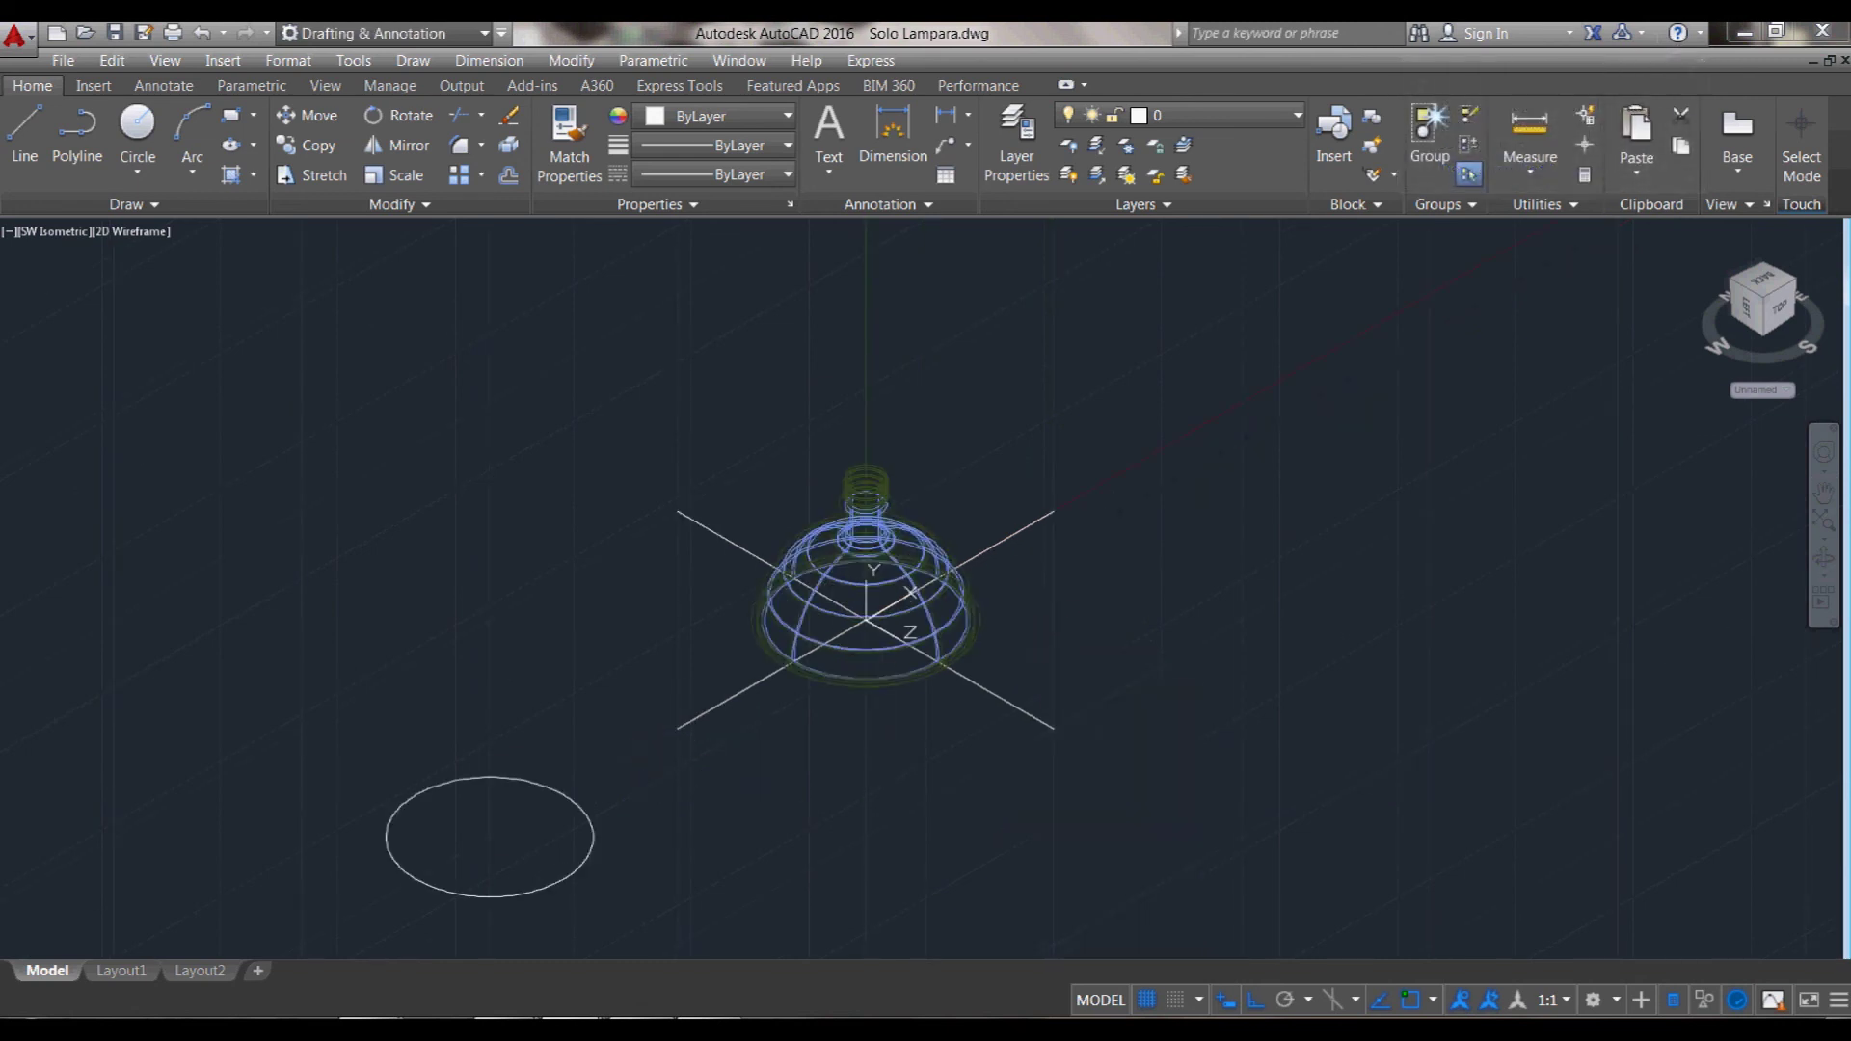
pyautogui.write('c')
pyautogui.press('Return')
pyautogui.press('Return')
pyautogui.moveTo(1066, 687)
pyautogui.mouseDown()
pyautogui.moveTo(992, 715)
pyautogui.moveTo(979, 490)
pyautogui.moveTo(951, 740)
pyautogui.moveTo(979, 779)
pyautogui.mouseUp()
pyautogui.press('Escape')
pyautogui.rightClick(958, 759)
pyautogui.click(1002, 793)
pyautogui.scroll(4, 852, 439)
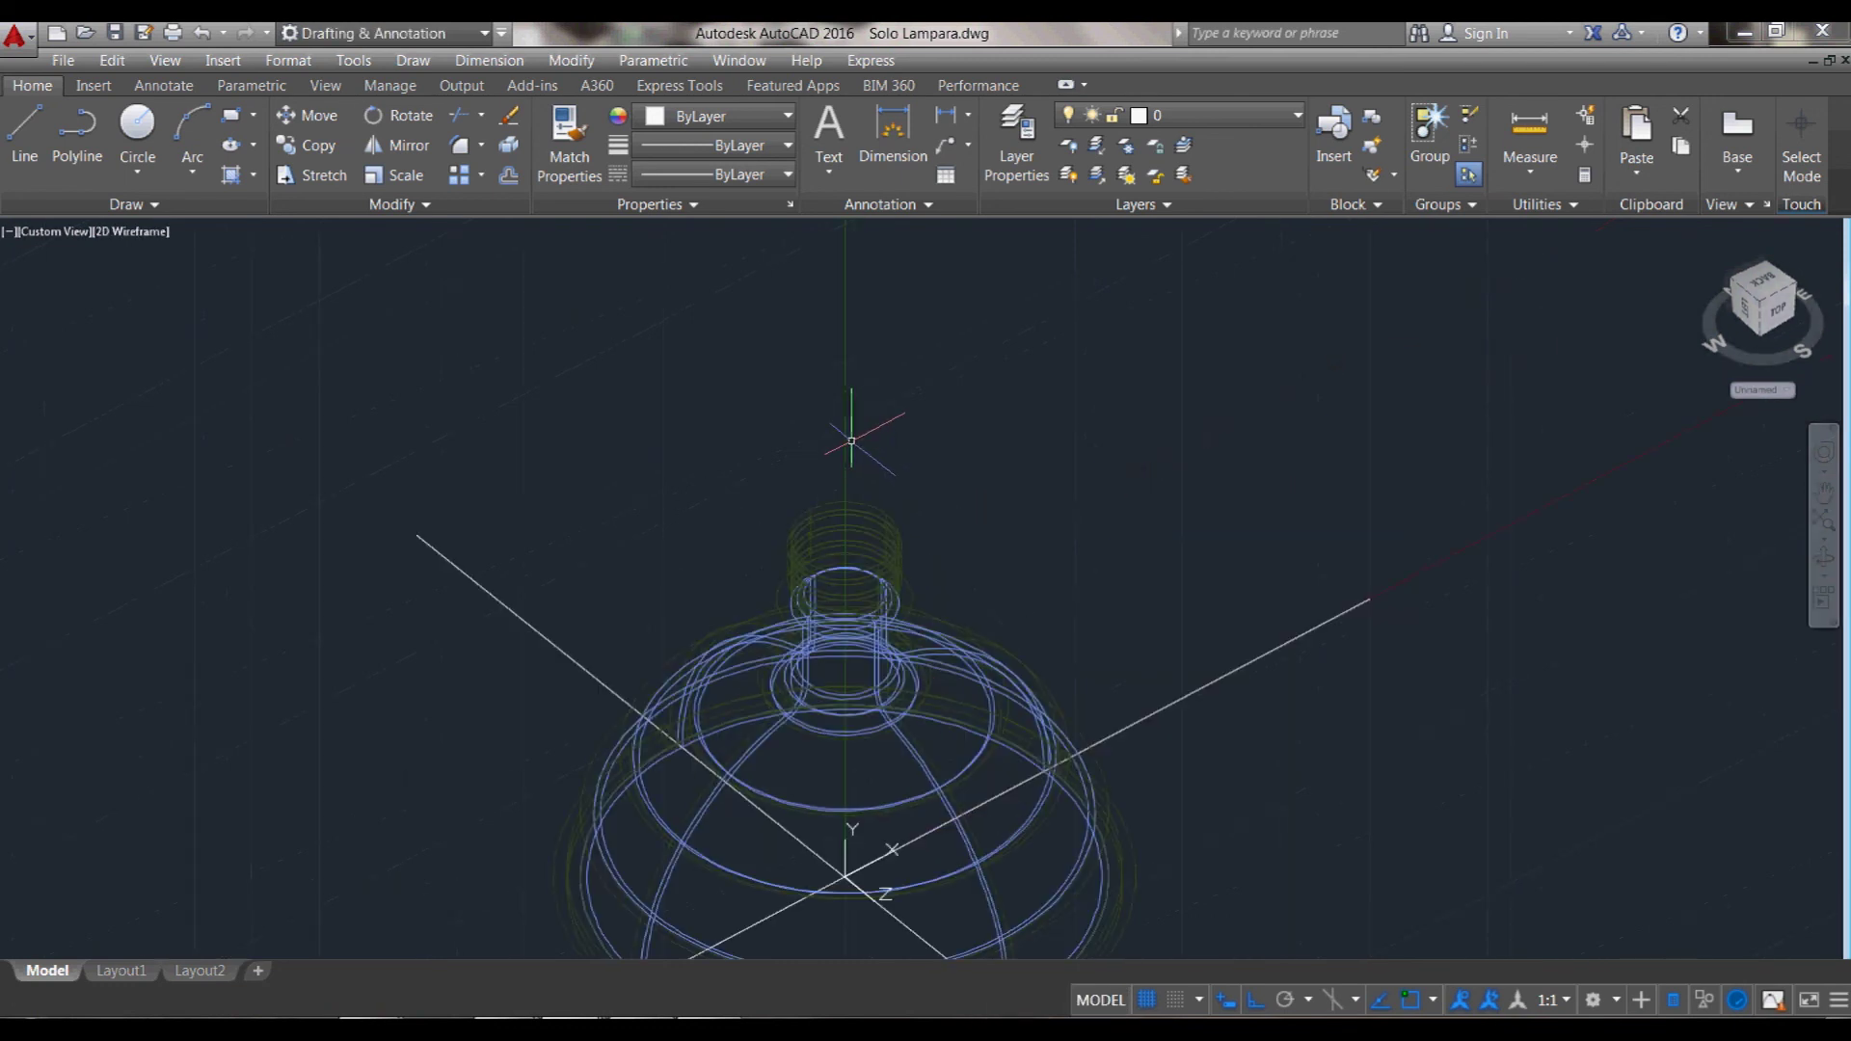
pyautogui.scroll(3, 946, 547)
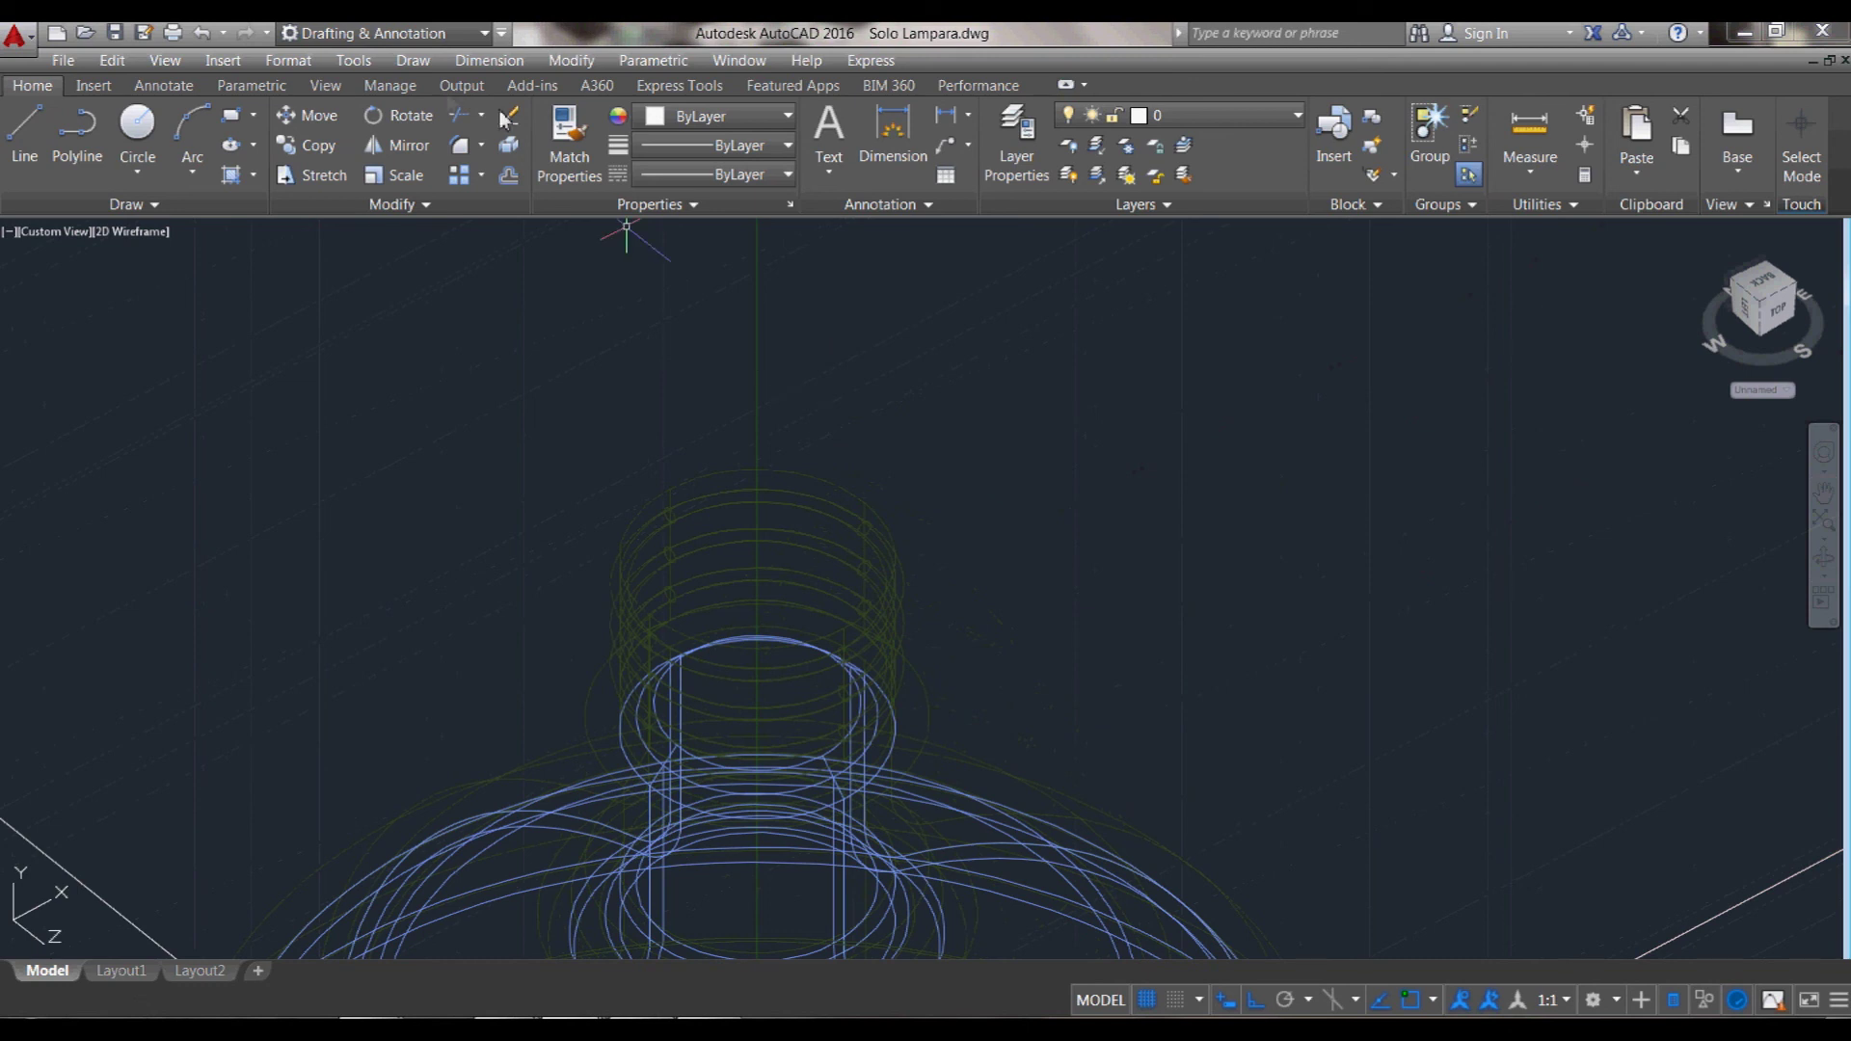
pyautogui.click(423, 58)
pyautogui.moveTo(449, 87)
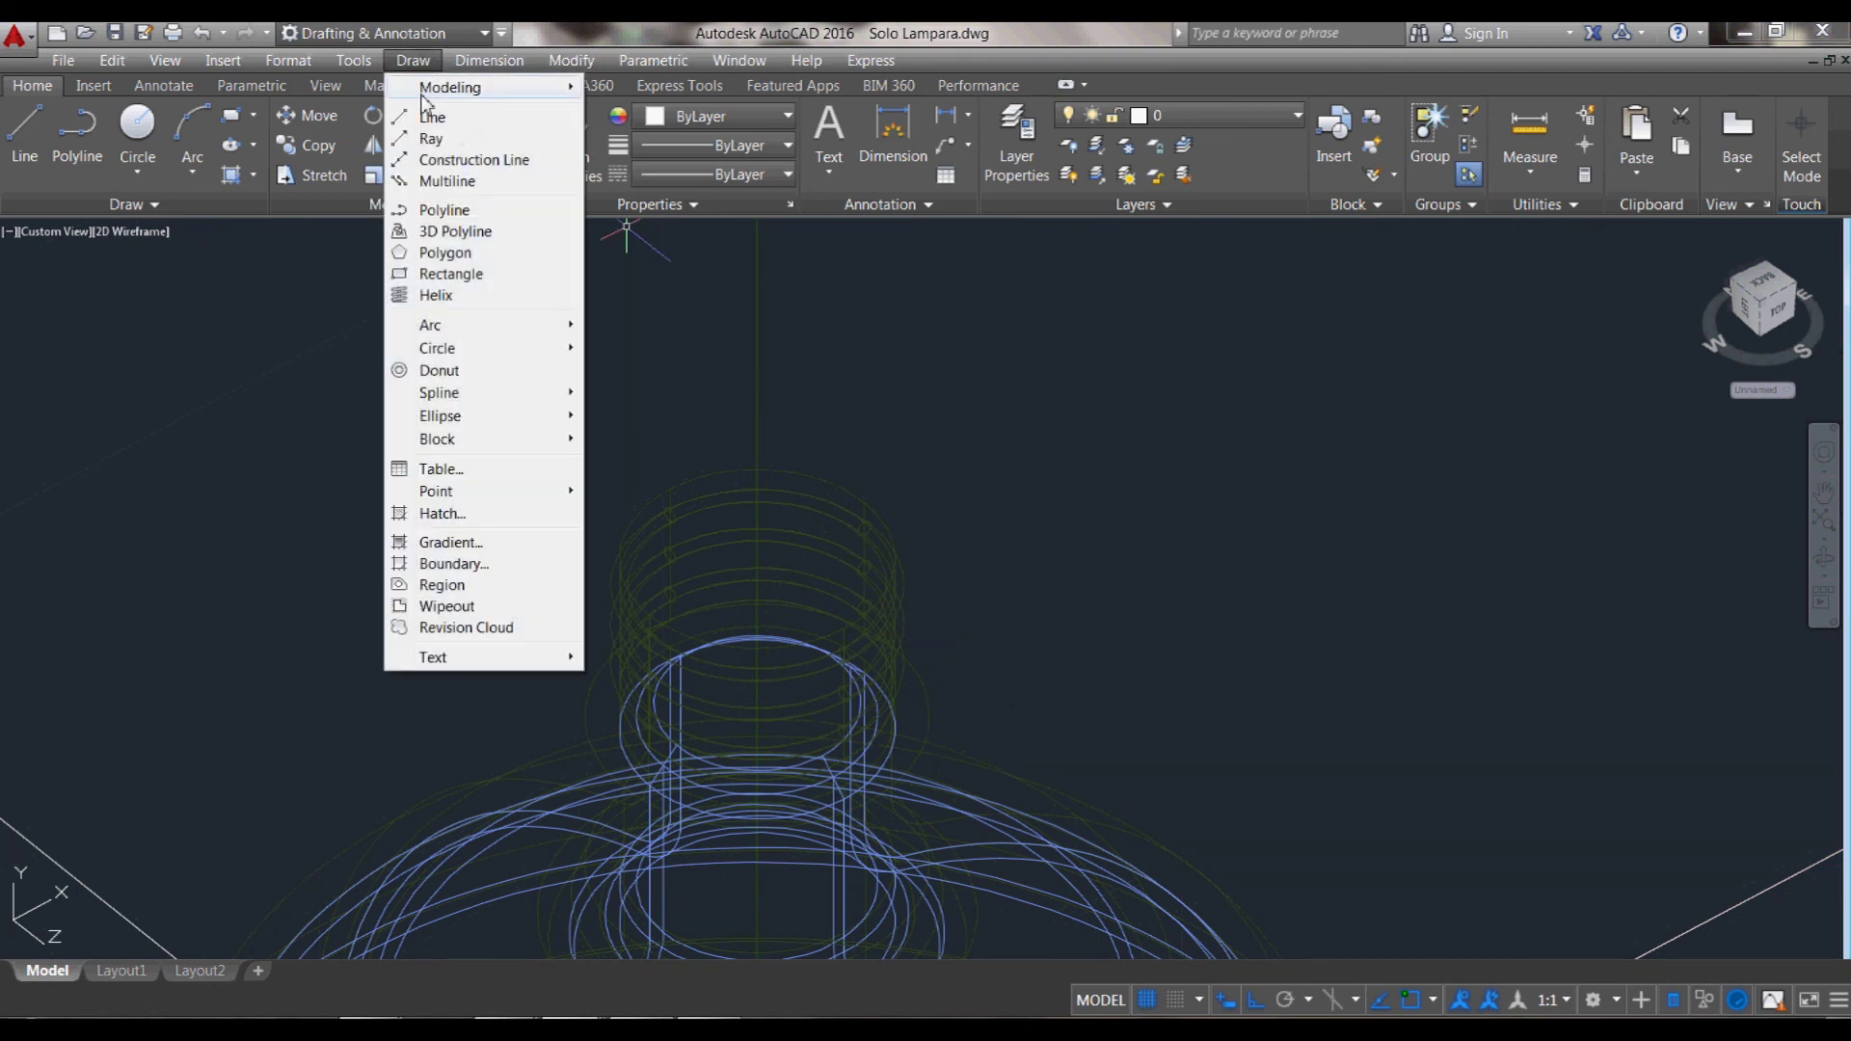
# - Try placing a cone base on the neck top, cancelling both misplaced attempts
pyautogui.click(267, 151)
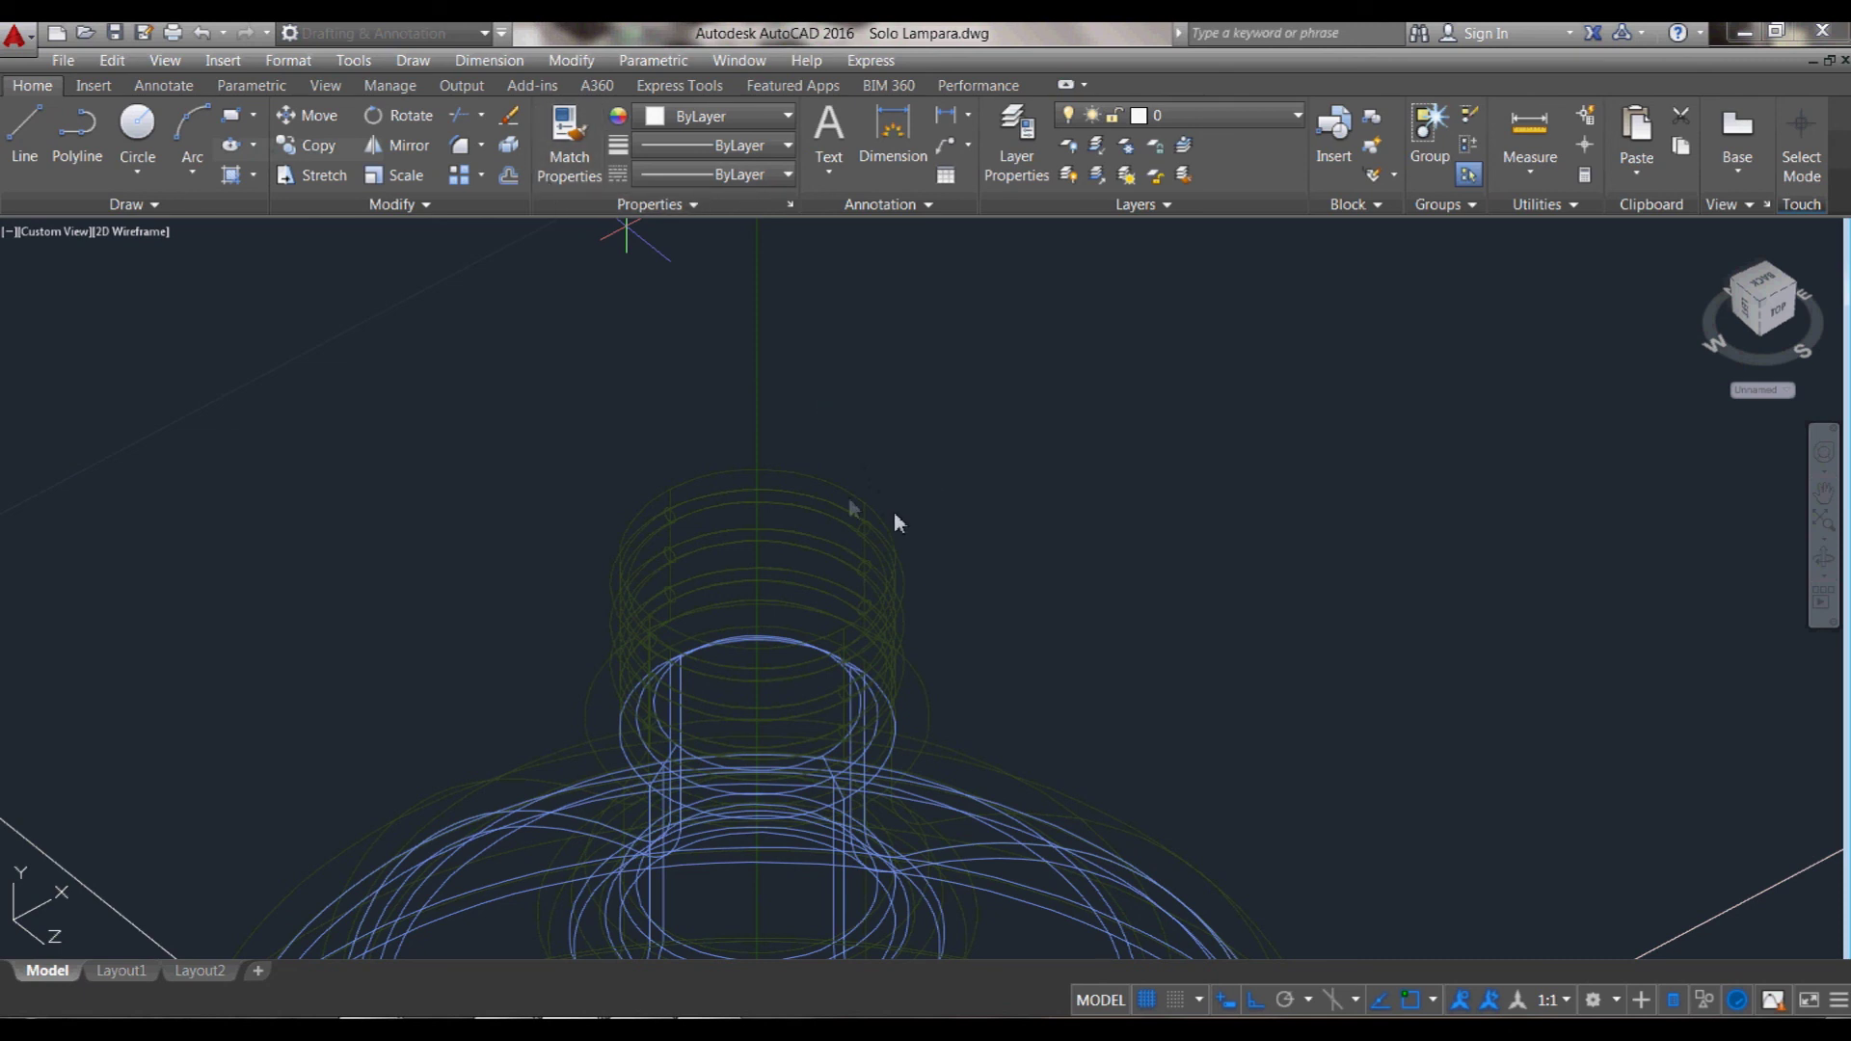
pyautogui.click(827, 467)
pyautogui.press('Escape')
pyautogui.scroll(2, 919, 483)
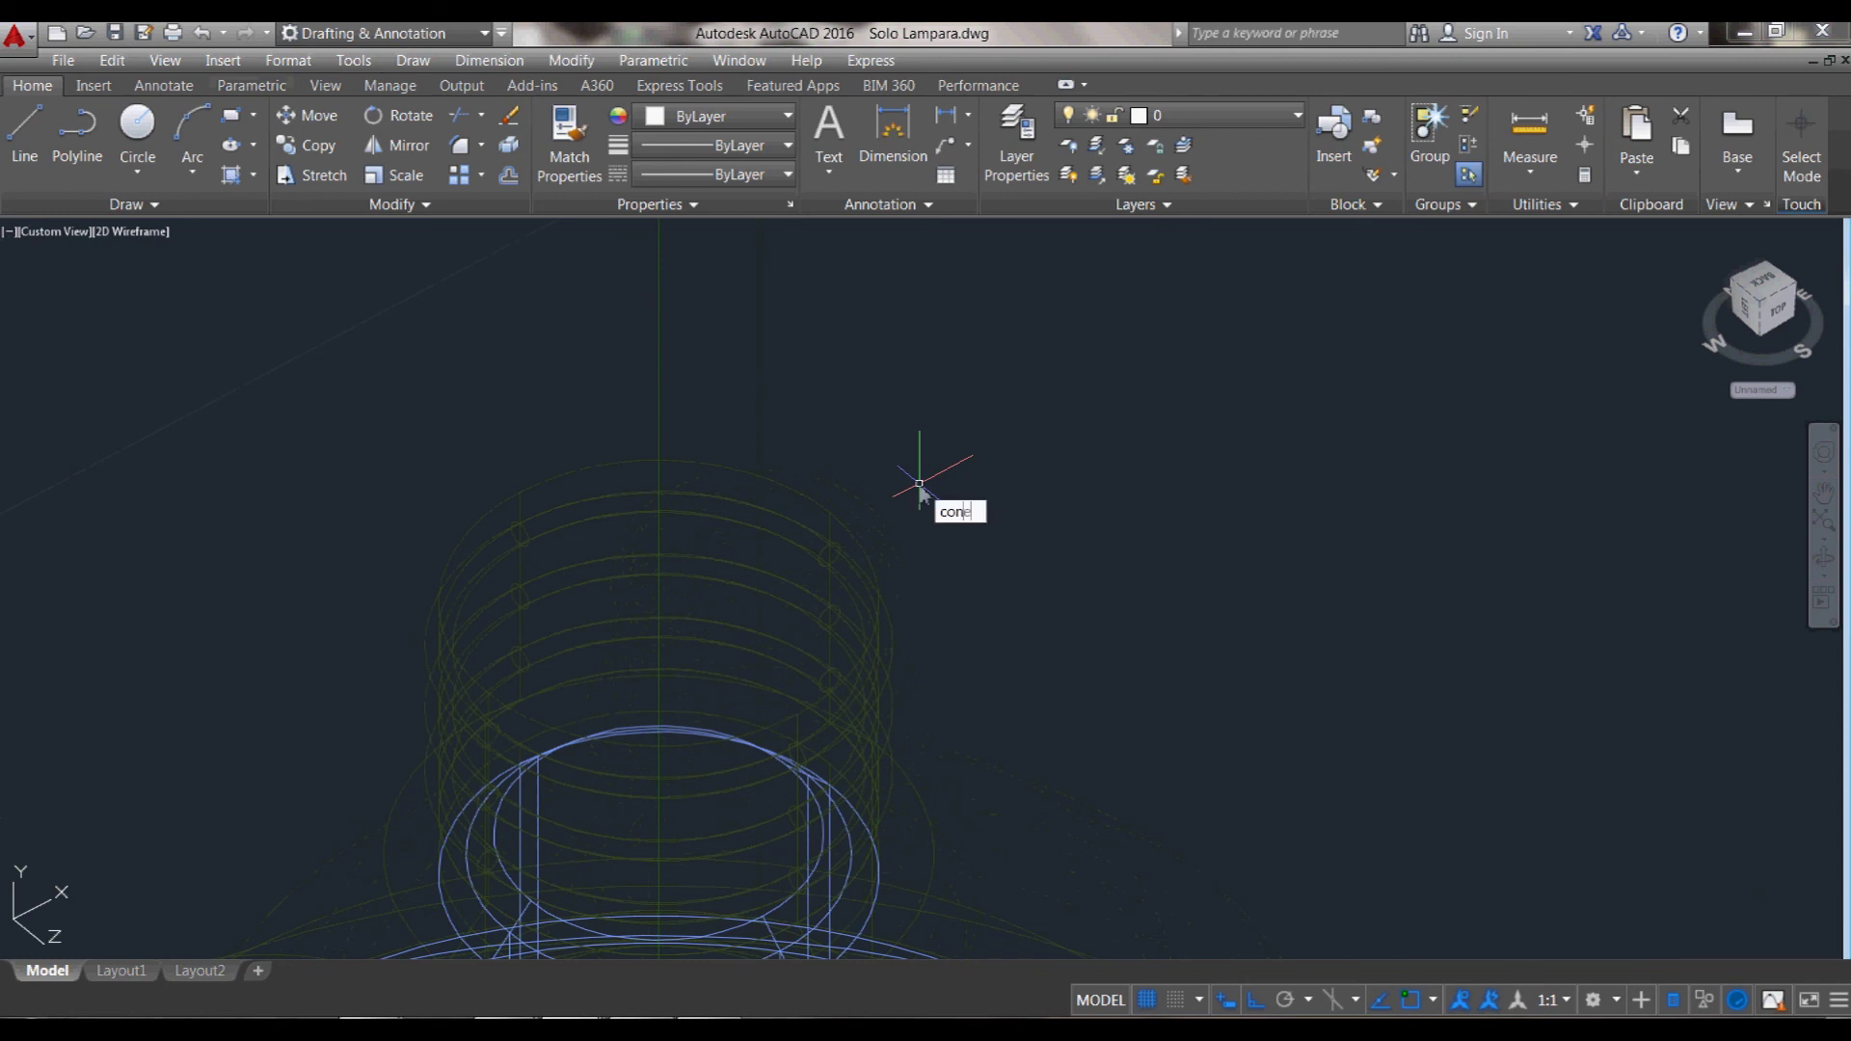
pyautogui.press('Return')
pyautogui.click(757, 449)
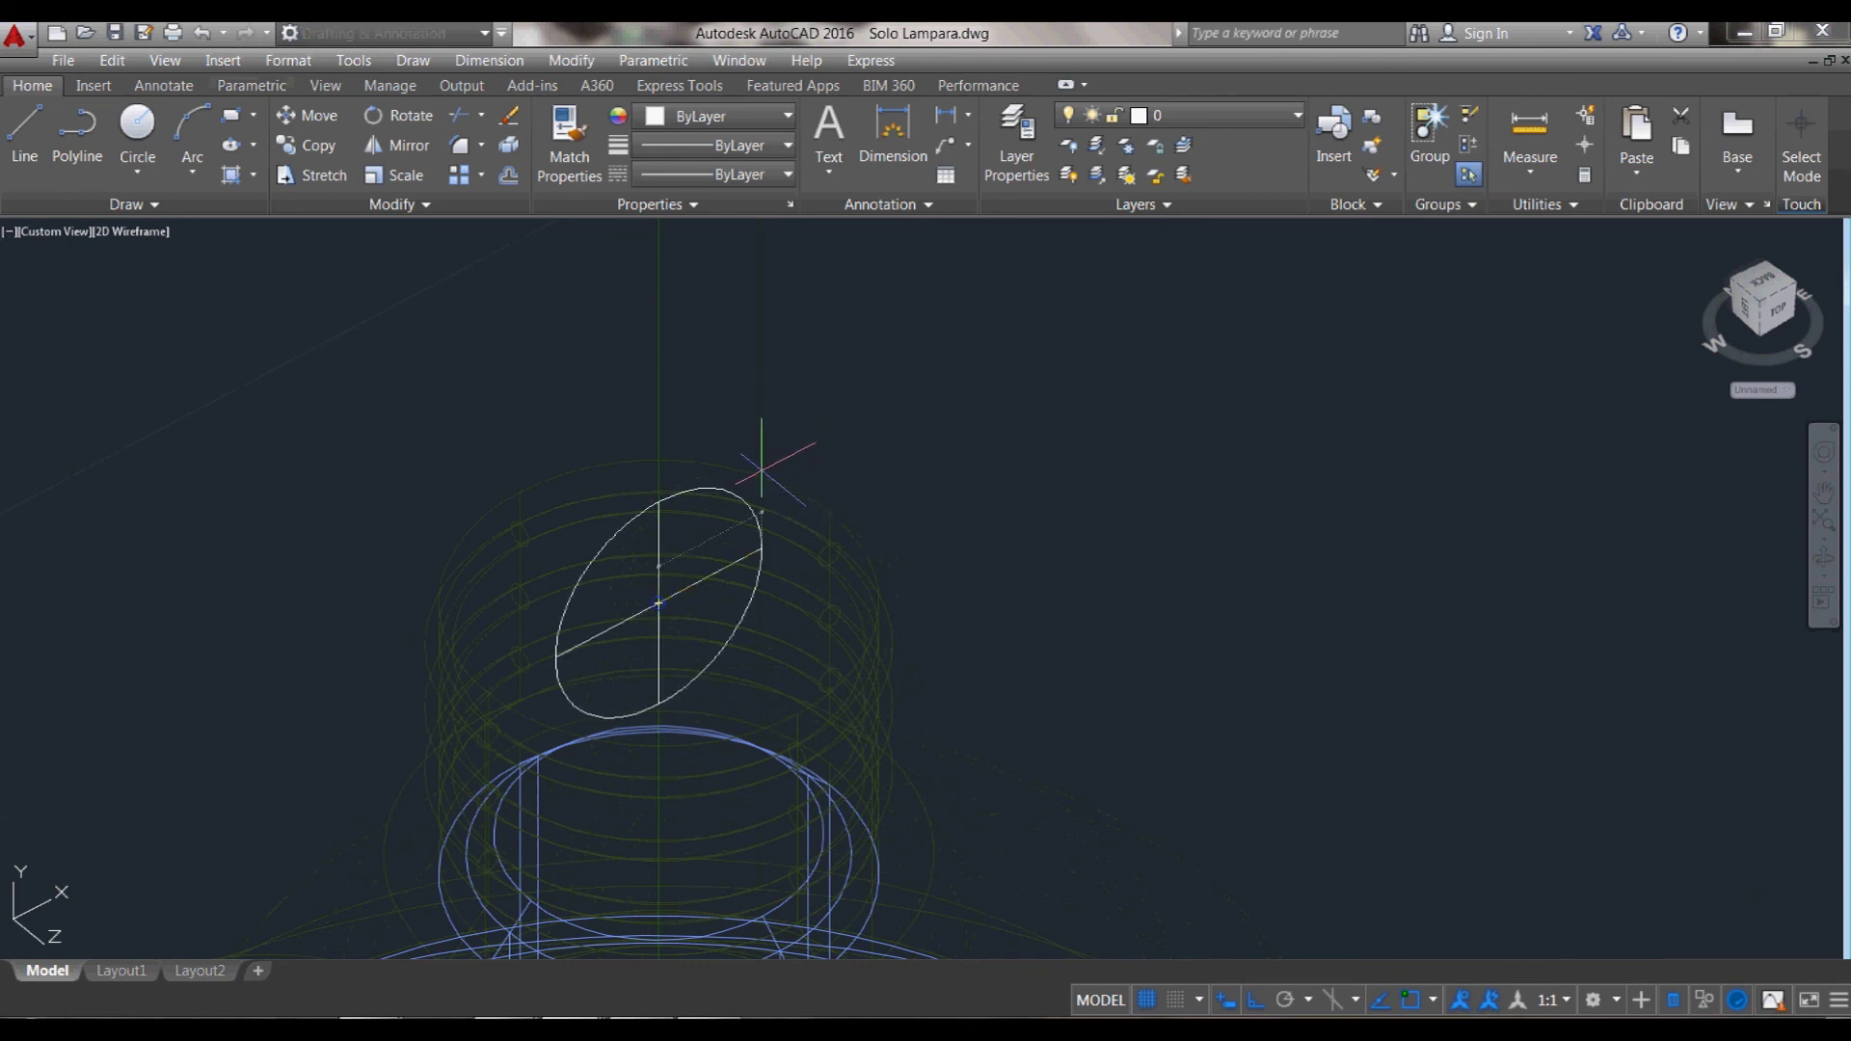
pyautogui.press('Escape')
# - Reset the UCS to World and zoom to the lamp neck
pyautogui.write('s')
pyautogui.press('Return')
pyautogui.press('Return')
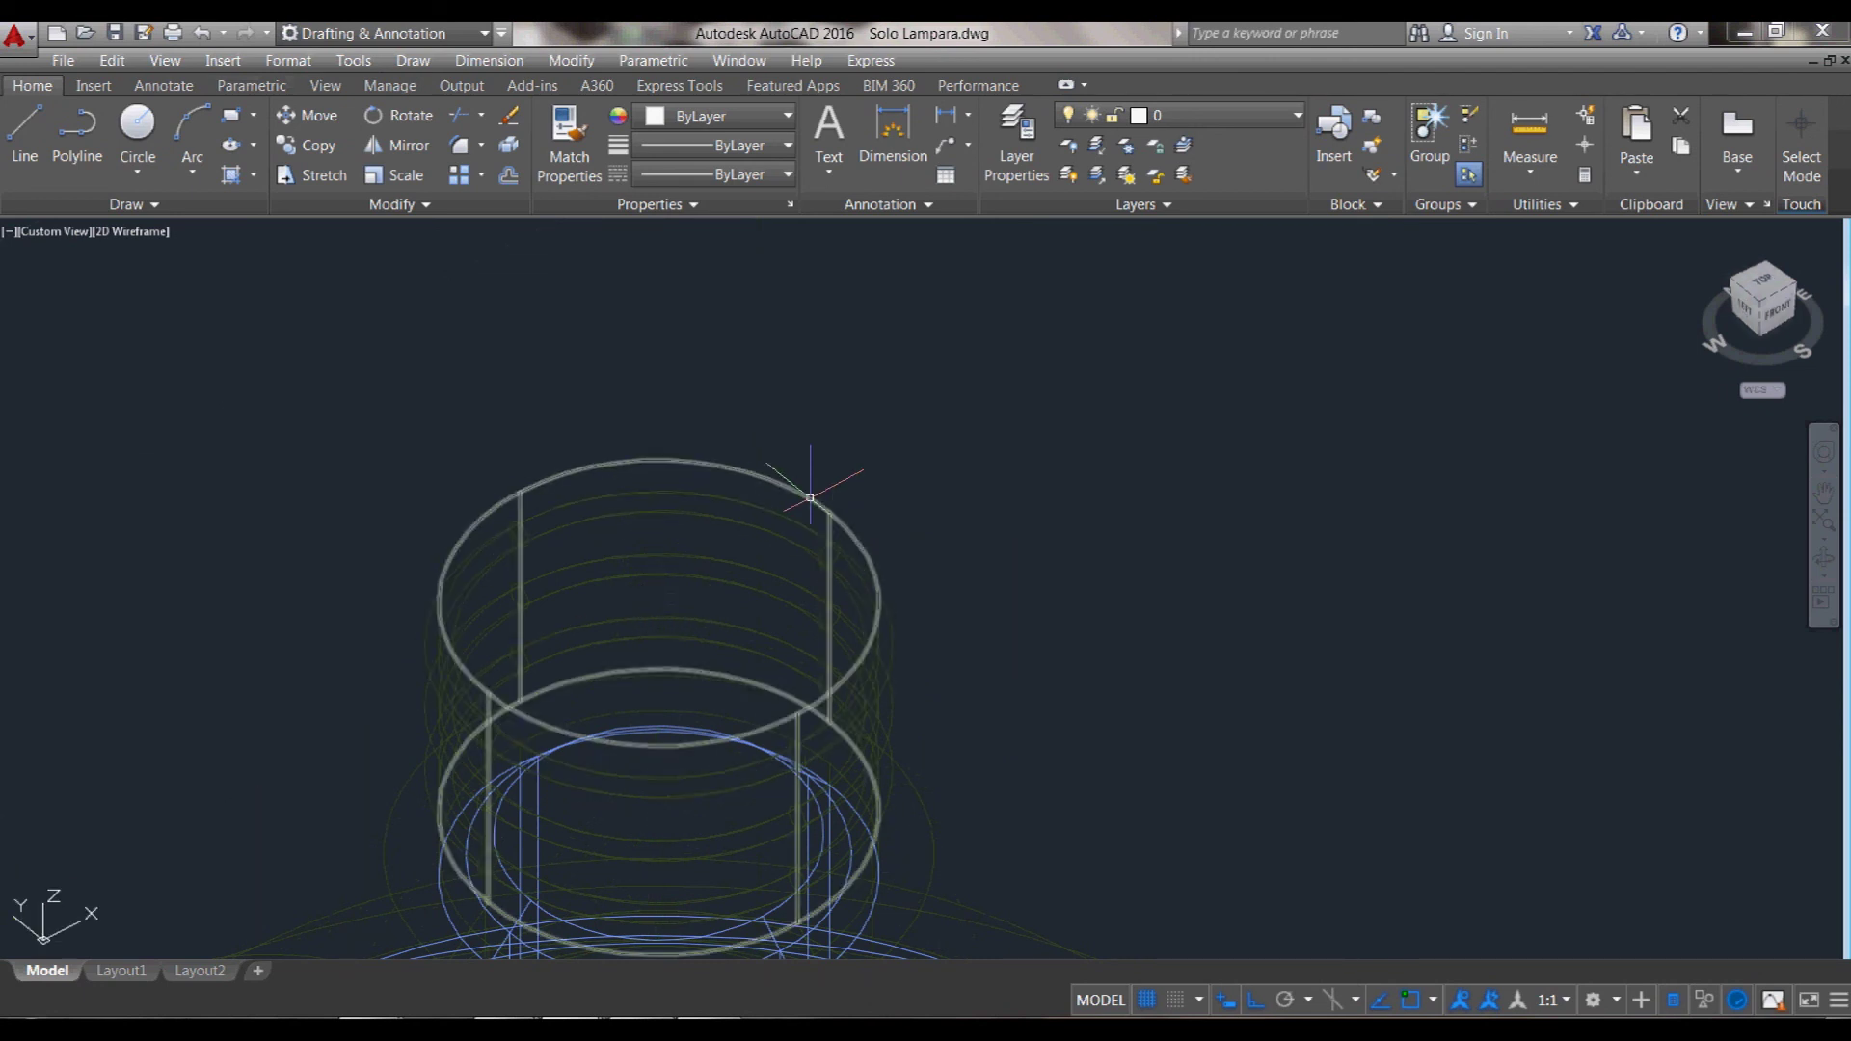
pyautogui.scroll(-2, 864, 473)
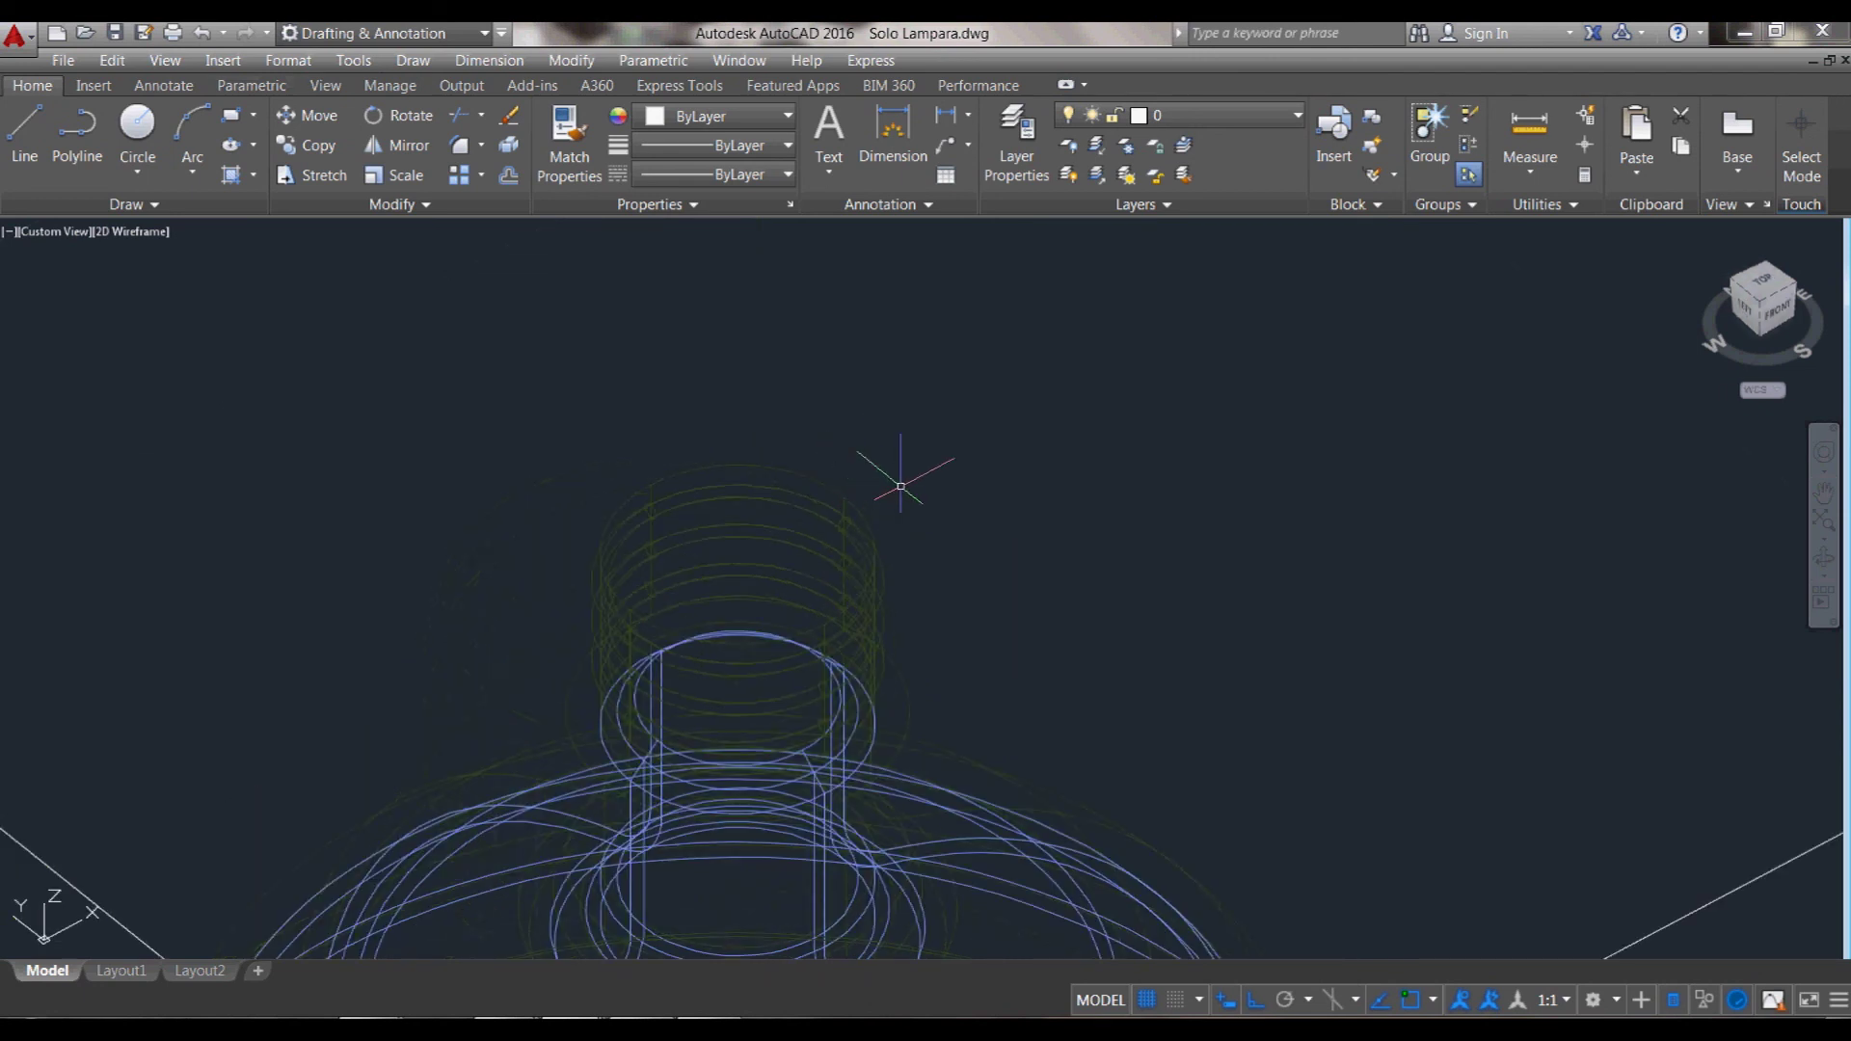
pyautogui.scroll(-1, 914, 434)
pyautogui.scroll(-1, 916, 454)
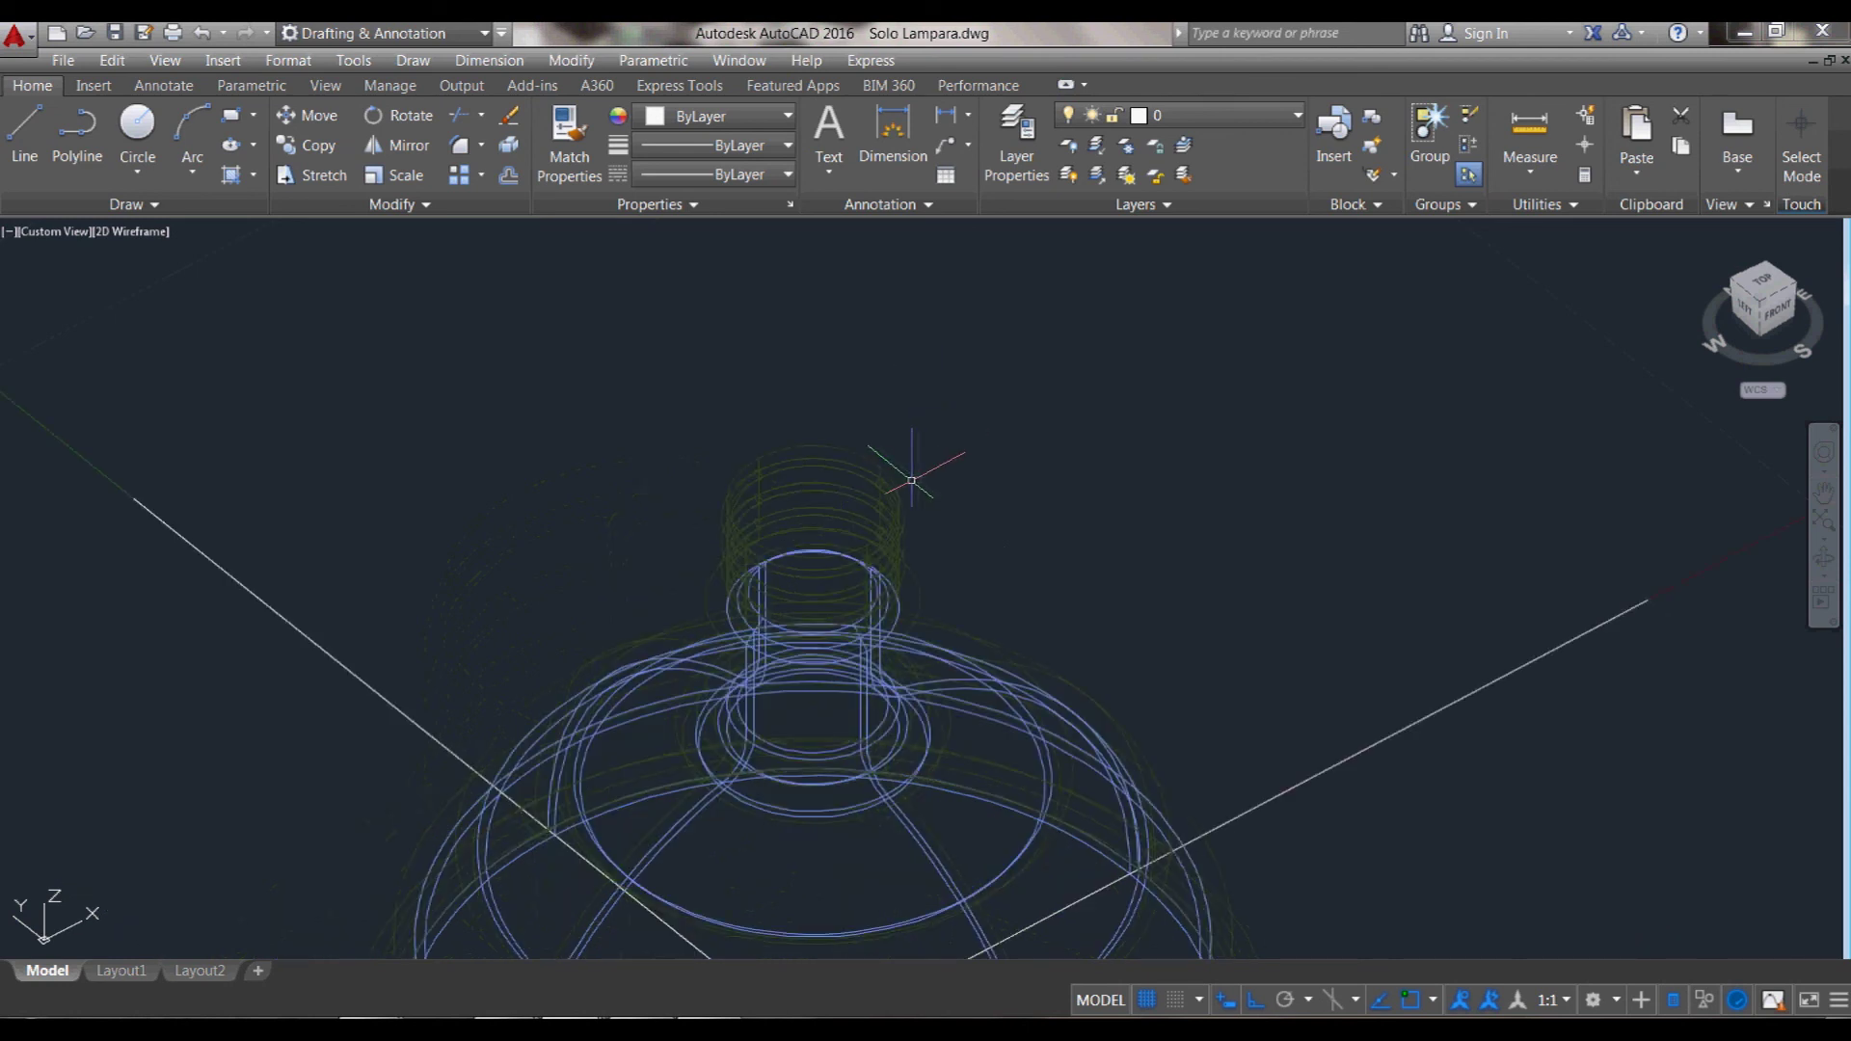
pyautogui.scroll(2, 914, 429)
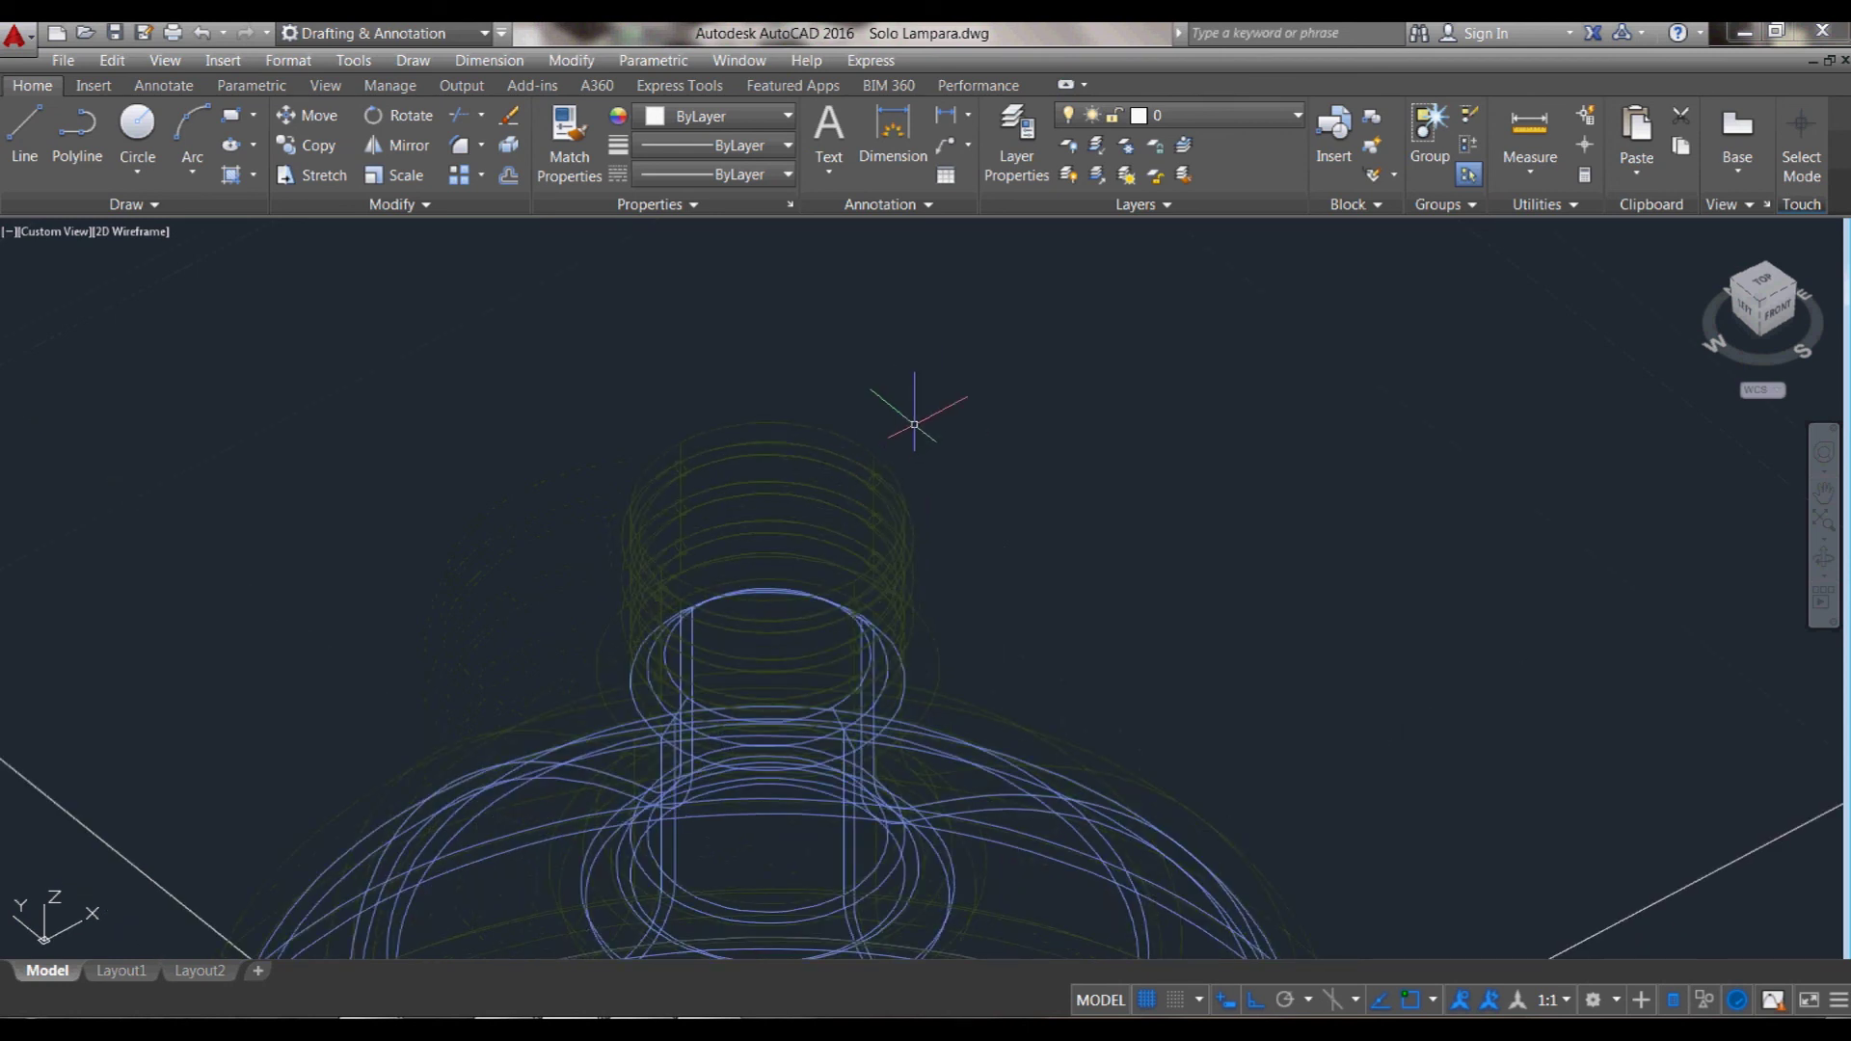
# - Draw a cone on the neck top with base radius 1.5 and height 5
pyautogui.write('cone')
pyautogui.press('Return')
pyautogui.click(767, 511)
pyautogui.scroll(4, 835, 451)
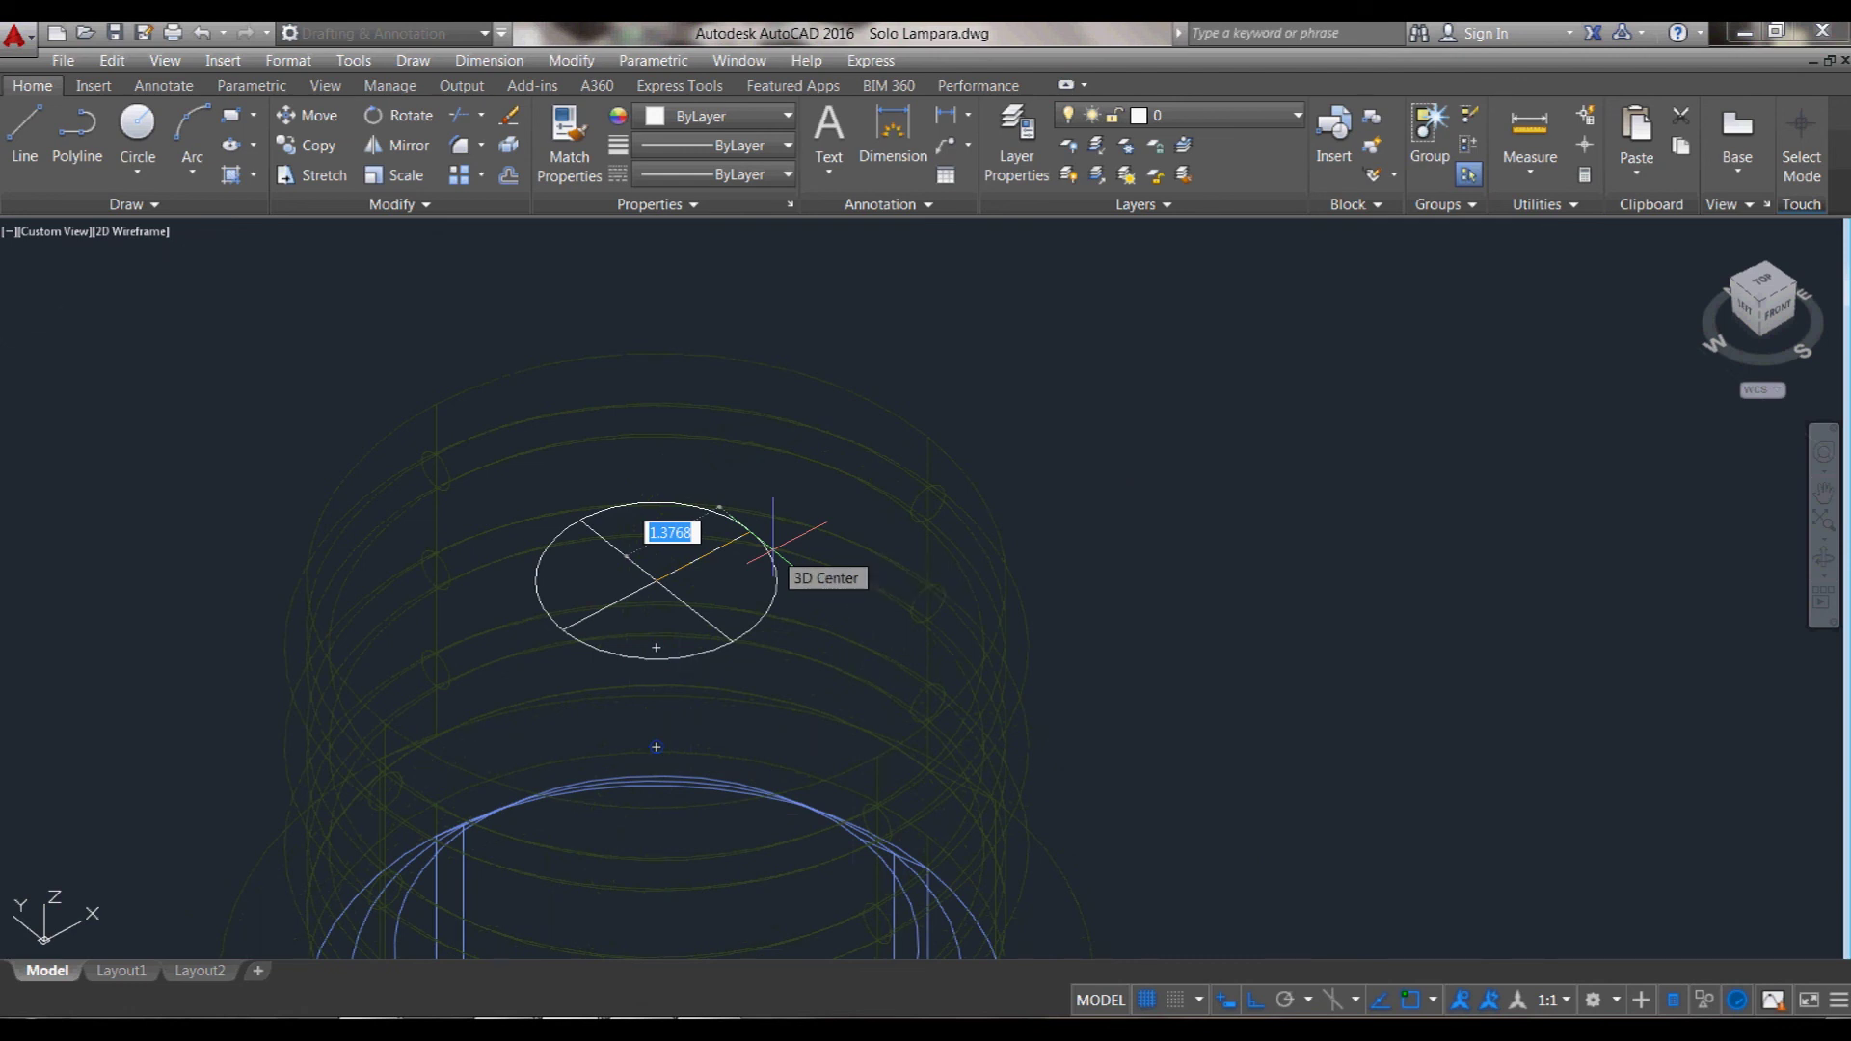
pyautogui.write('15')
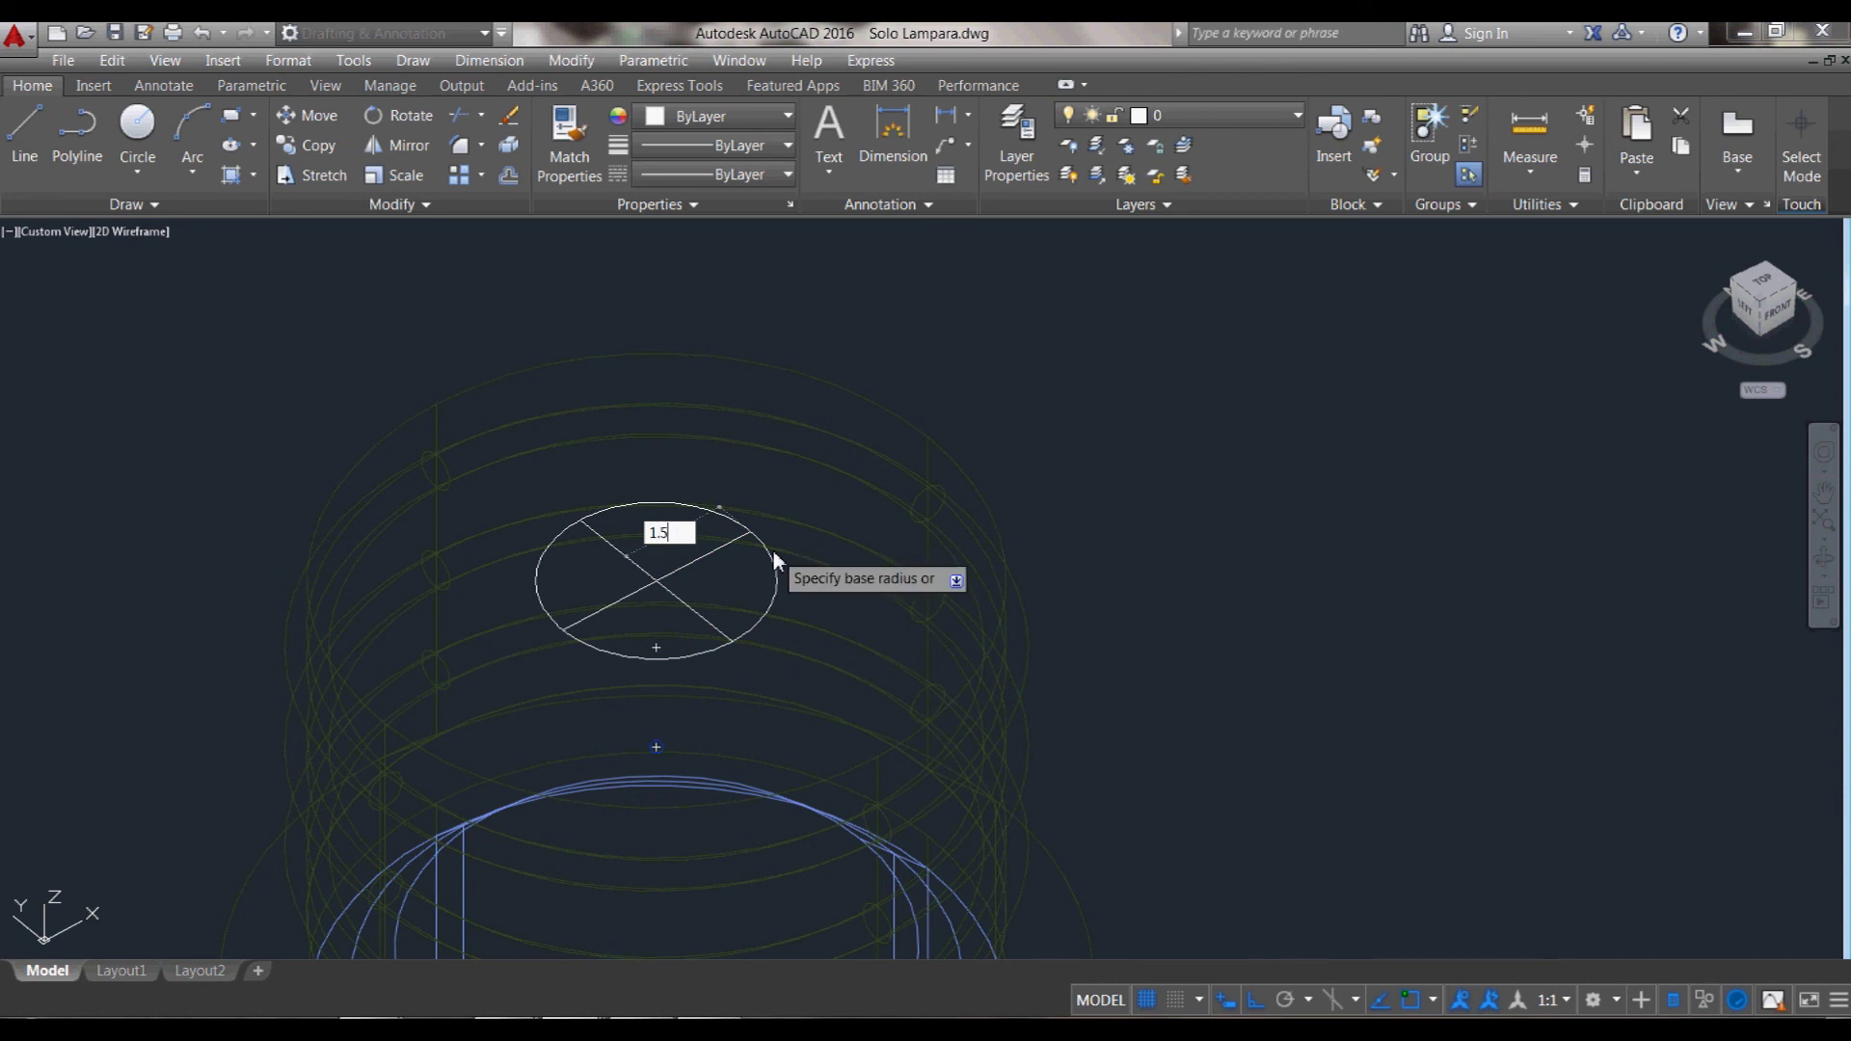
pyautogui.press('Return')
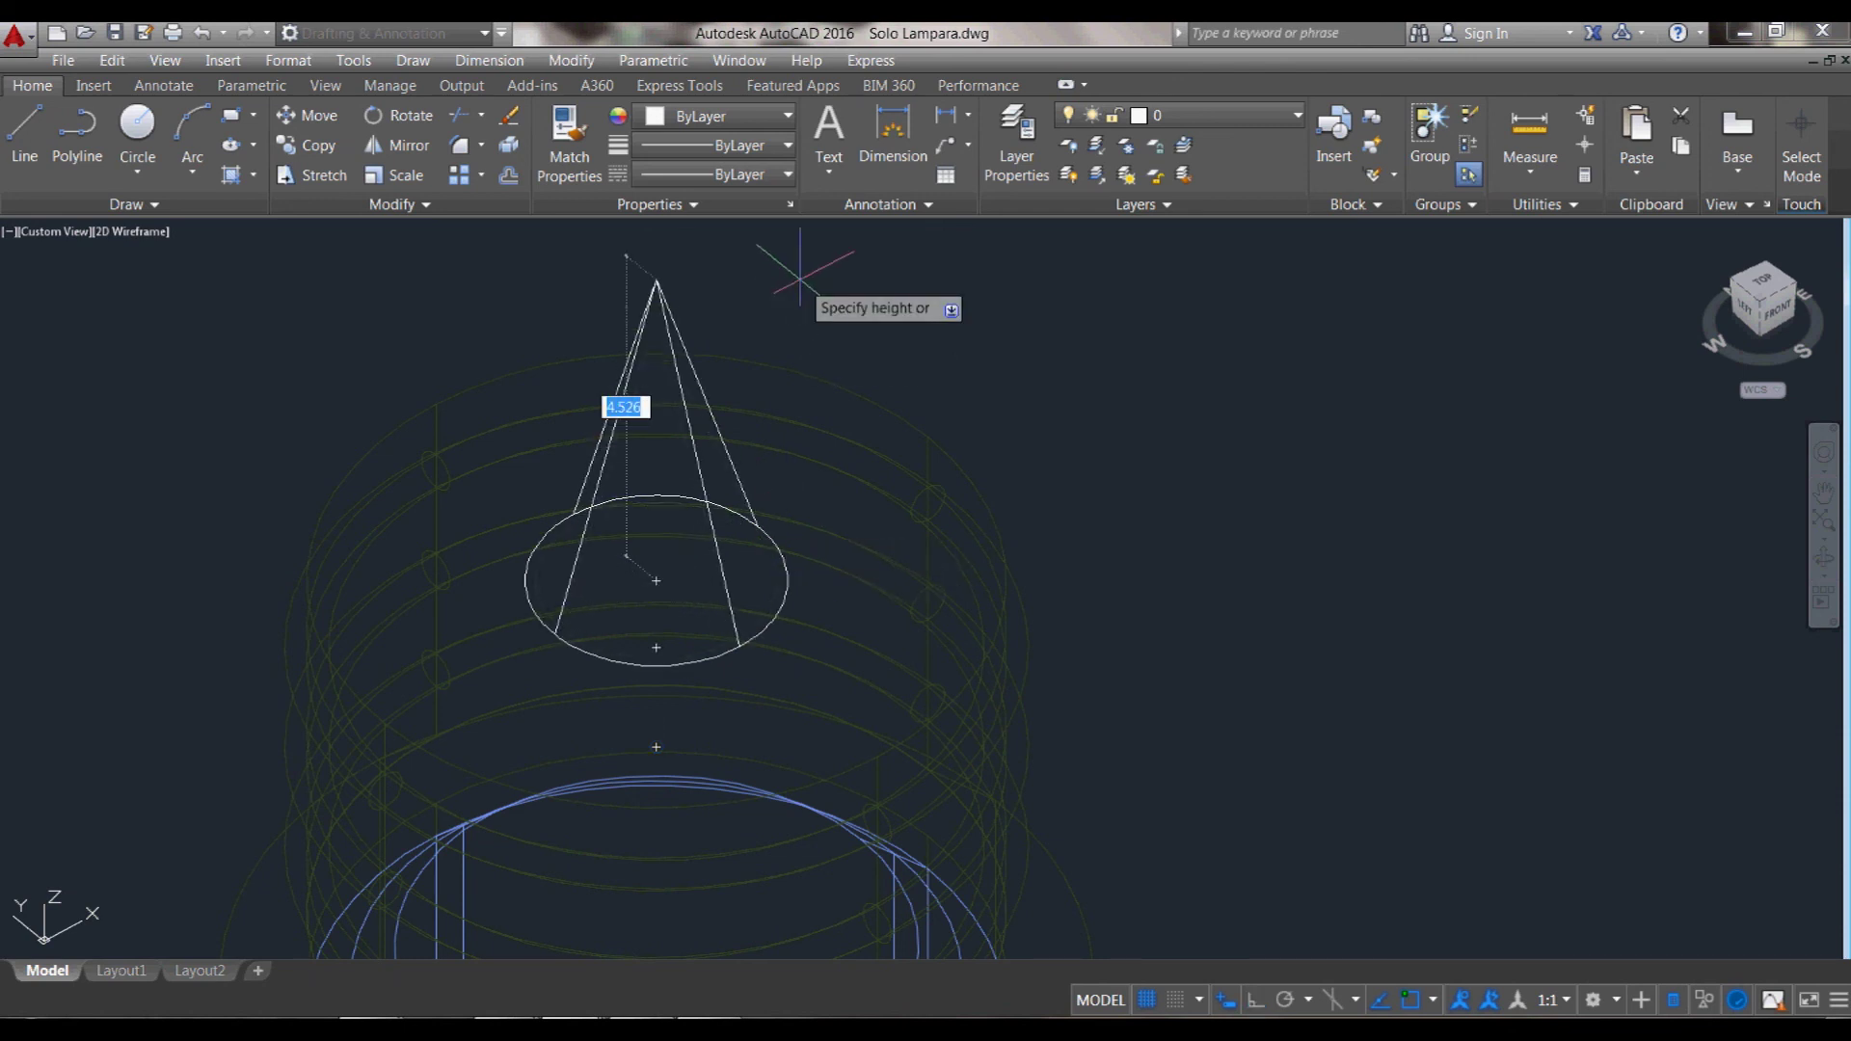
pyautogui.write('5')
pyautogui.press('Return')
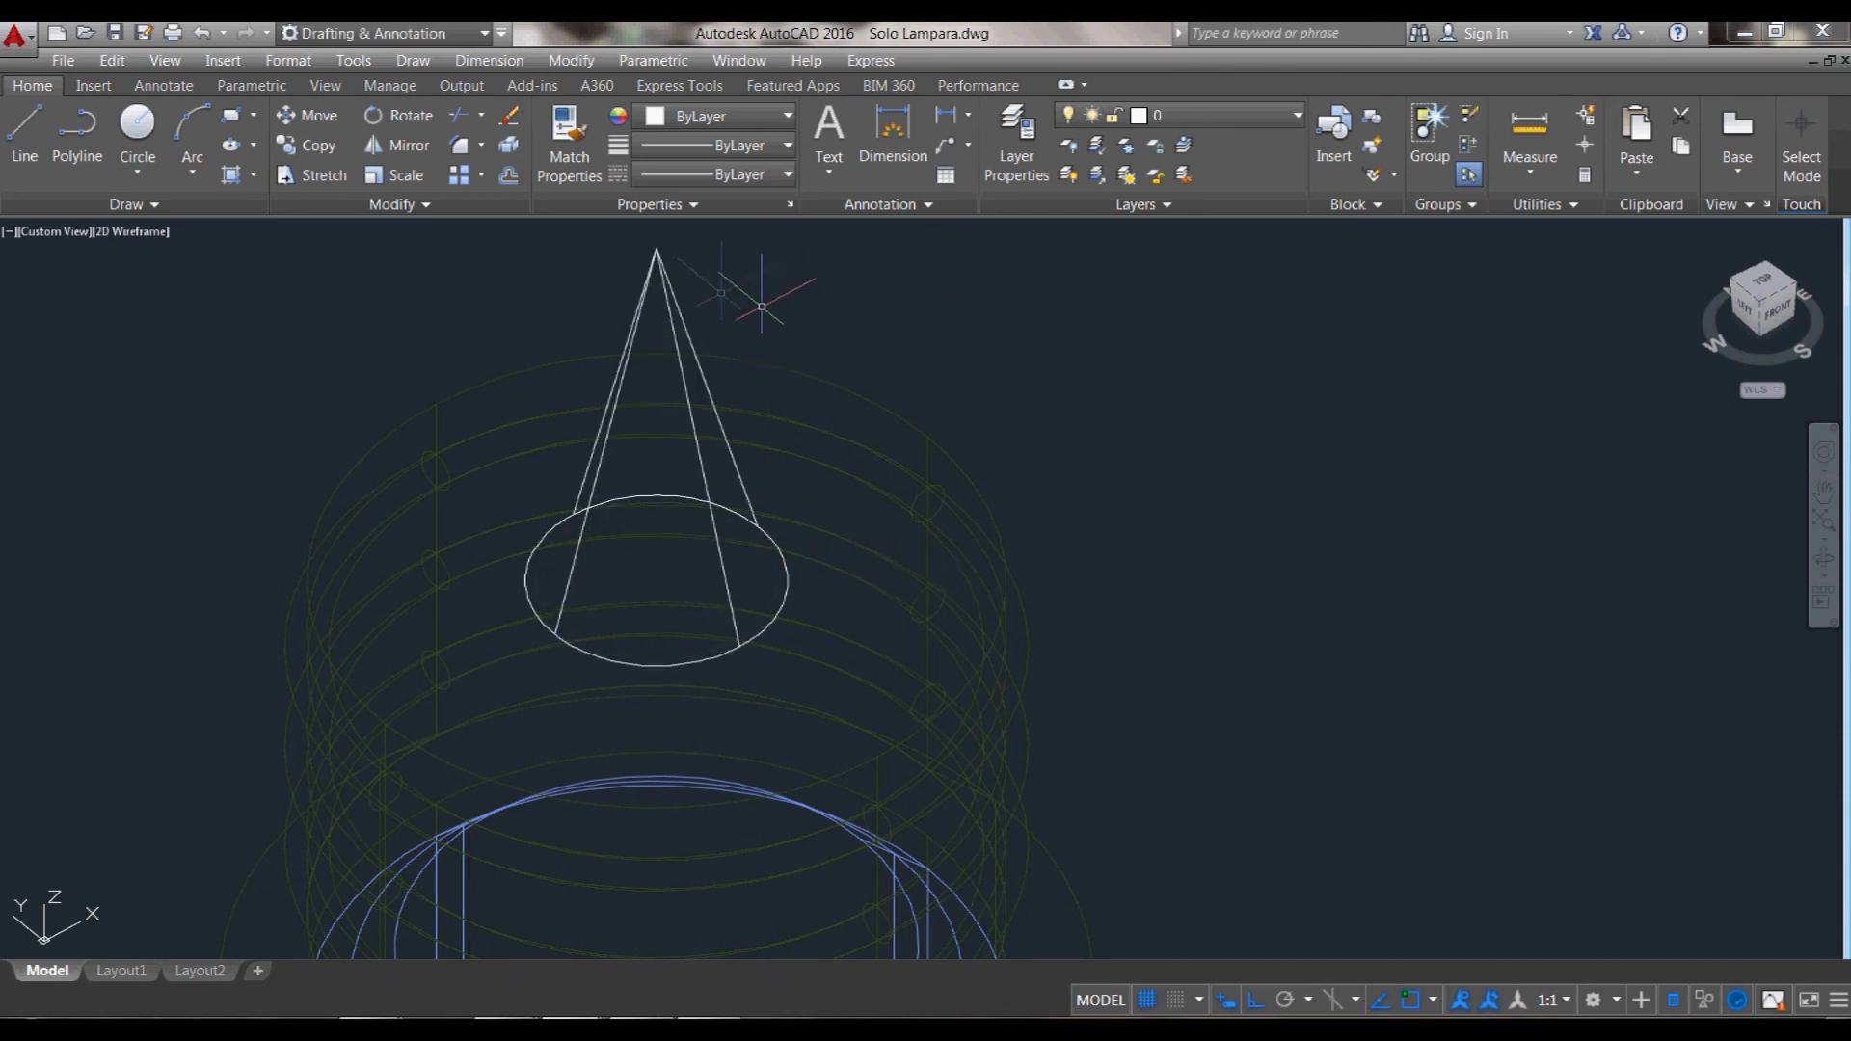
# - Taper the cone by setting its top radius to 1
pyautogui.click(659, 256)
pyautogui.scroll(3, 648, 259)
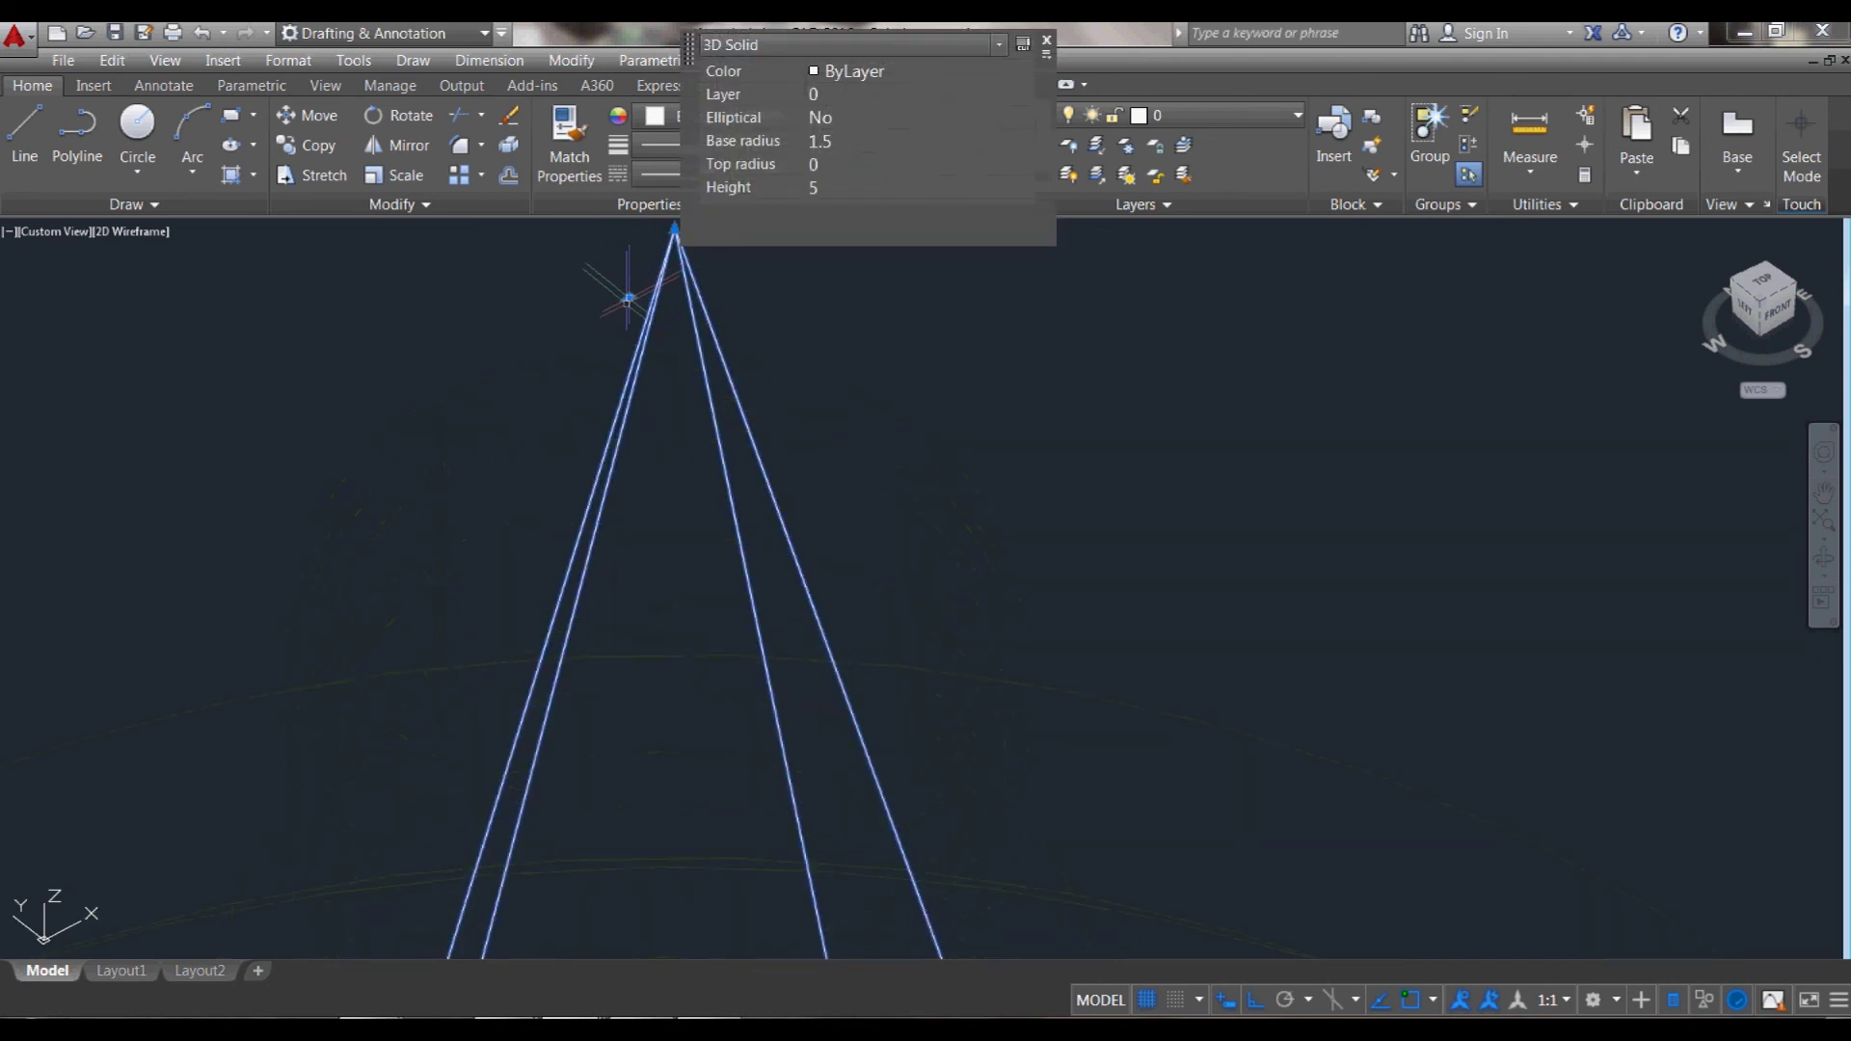
pyautogui.press('Escape')
pyautogui.press('space')
pyautogui.click(675, 228)
pyautogui.write('1')
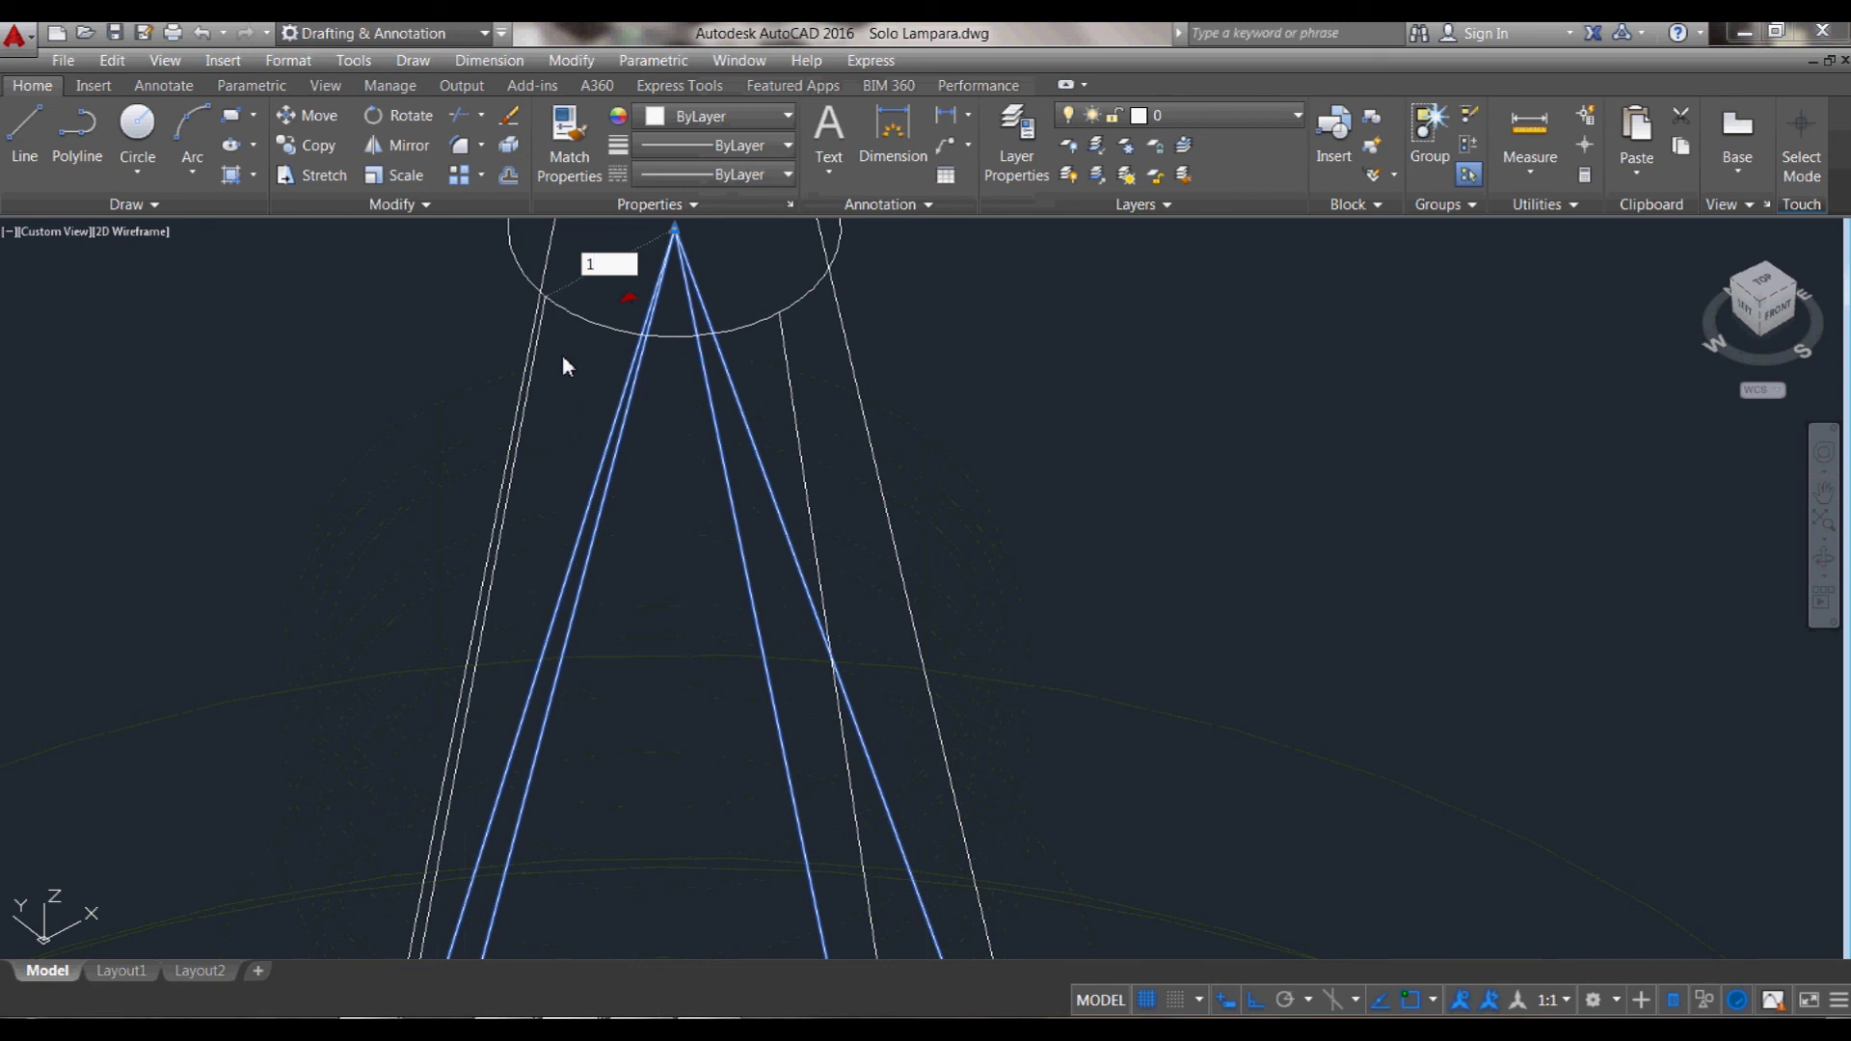
pyautogui.press('Return')
pyautogui.scroll(-5, 675, 520)
pyautogui.press('Escape')
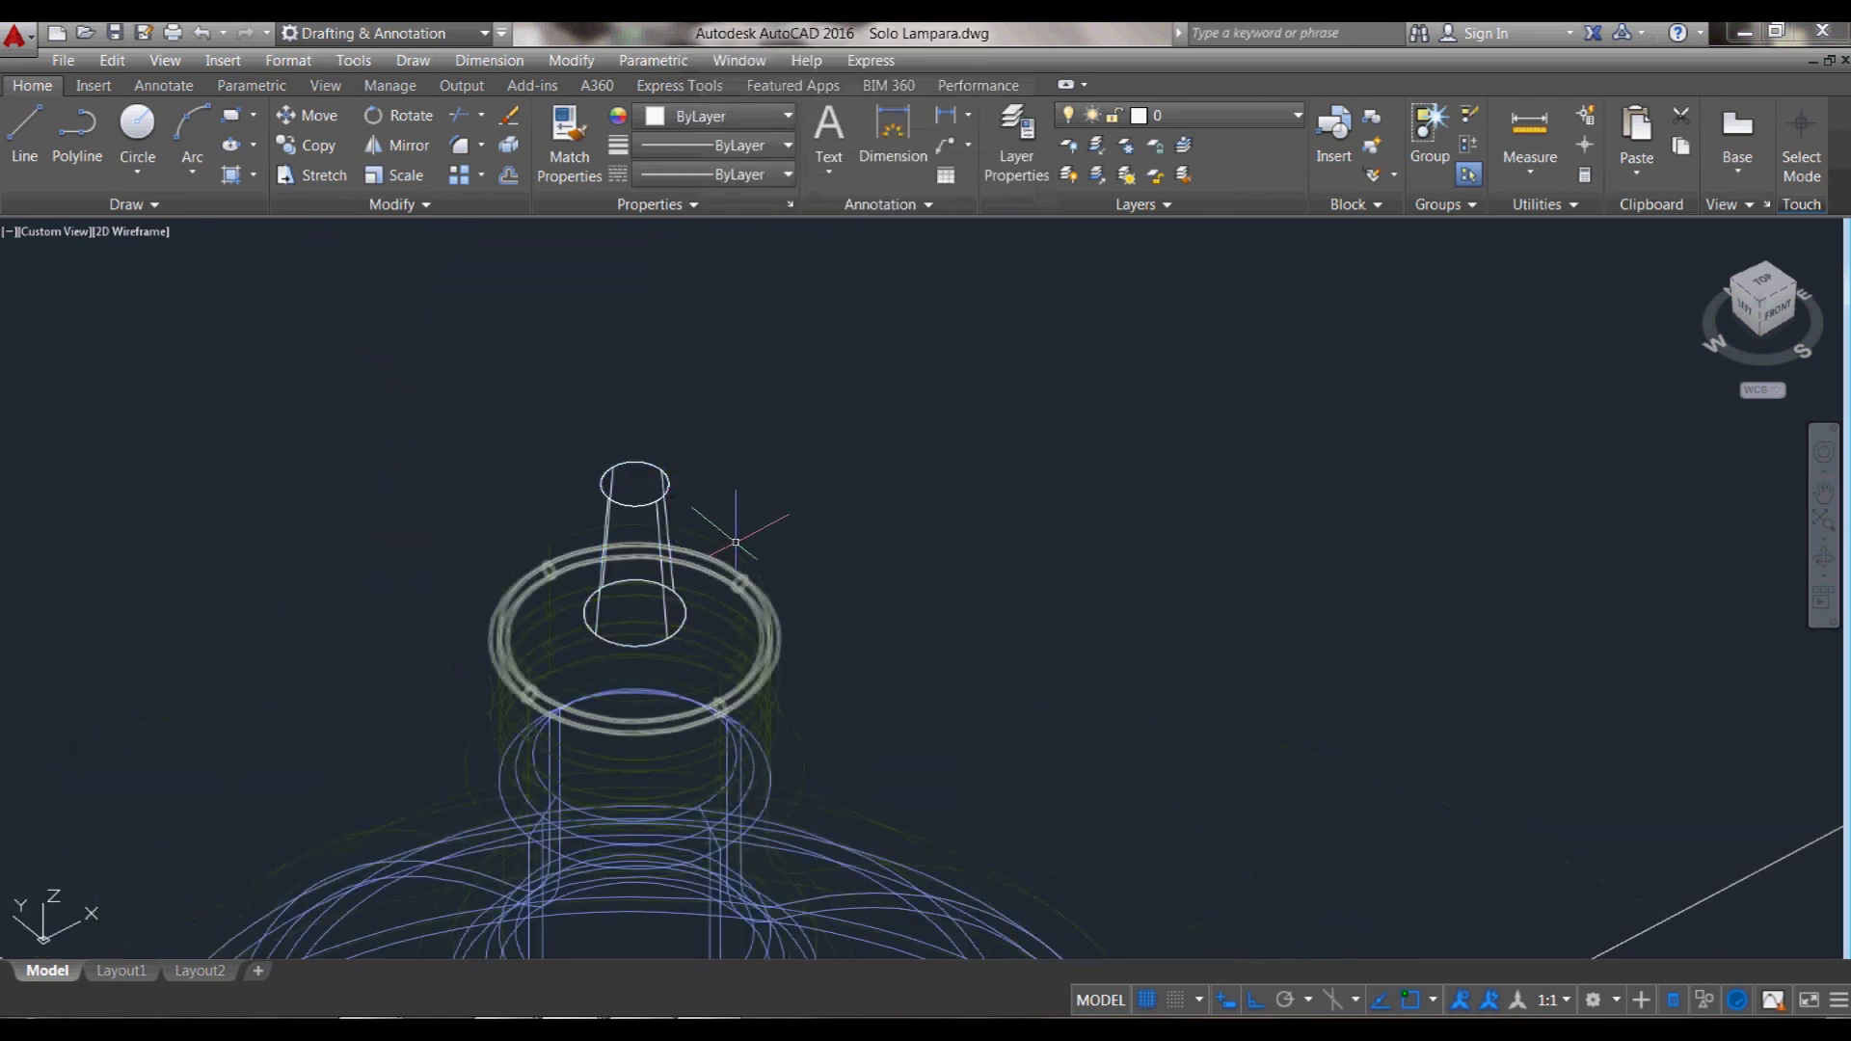
pyautogui.scroll(4, 735, 542)
# - Use MATCHPROP to give the cone the outer neck cylinder's green properties
pyautogui.write('ma')
pyautogui.press('Return')
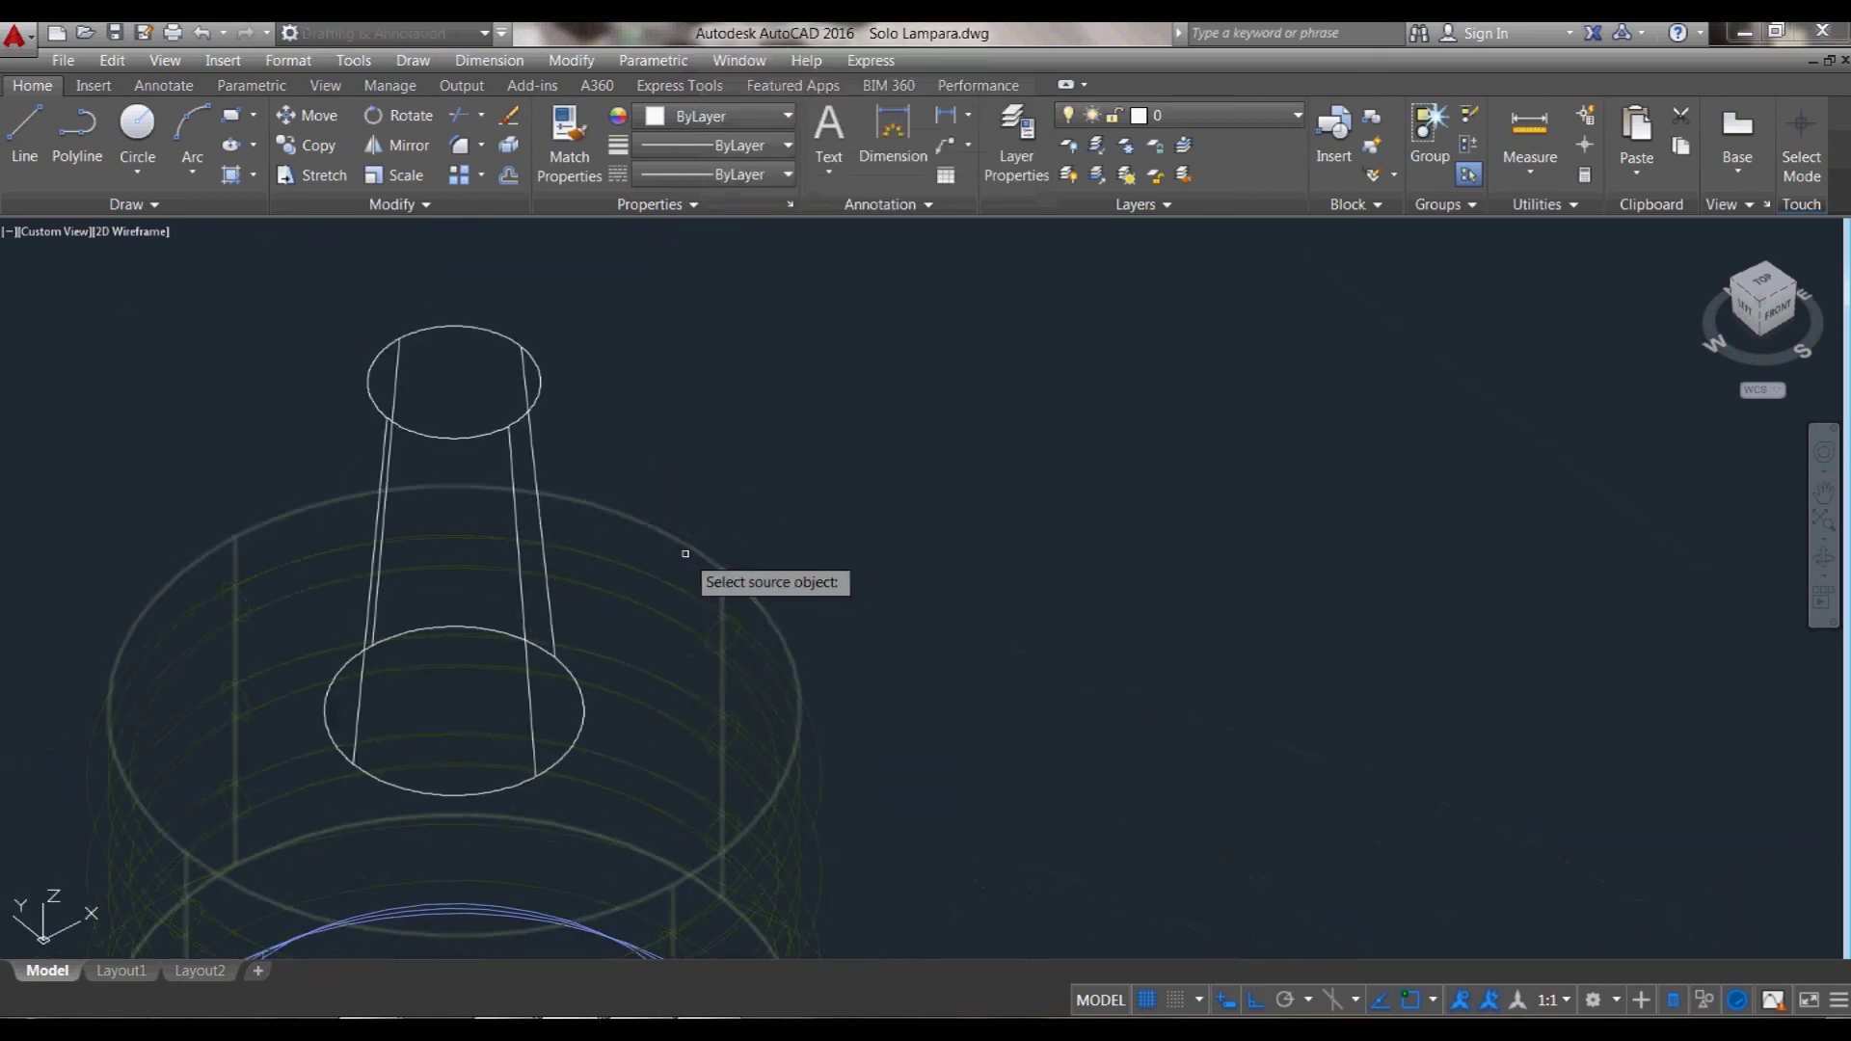
pyautogui.click(682, 530)
pyautogui.keyDown('shift'); pyautogui.moveTo(806, 393); pyautogui.dragTo(813, 481, button='middle'); pyautogui.keyUp('shift')
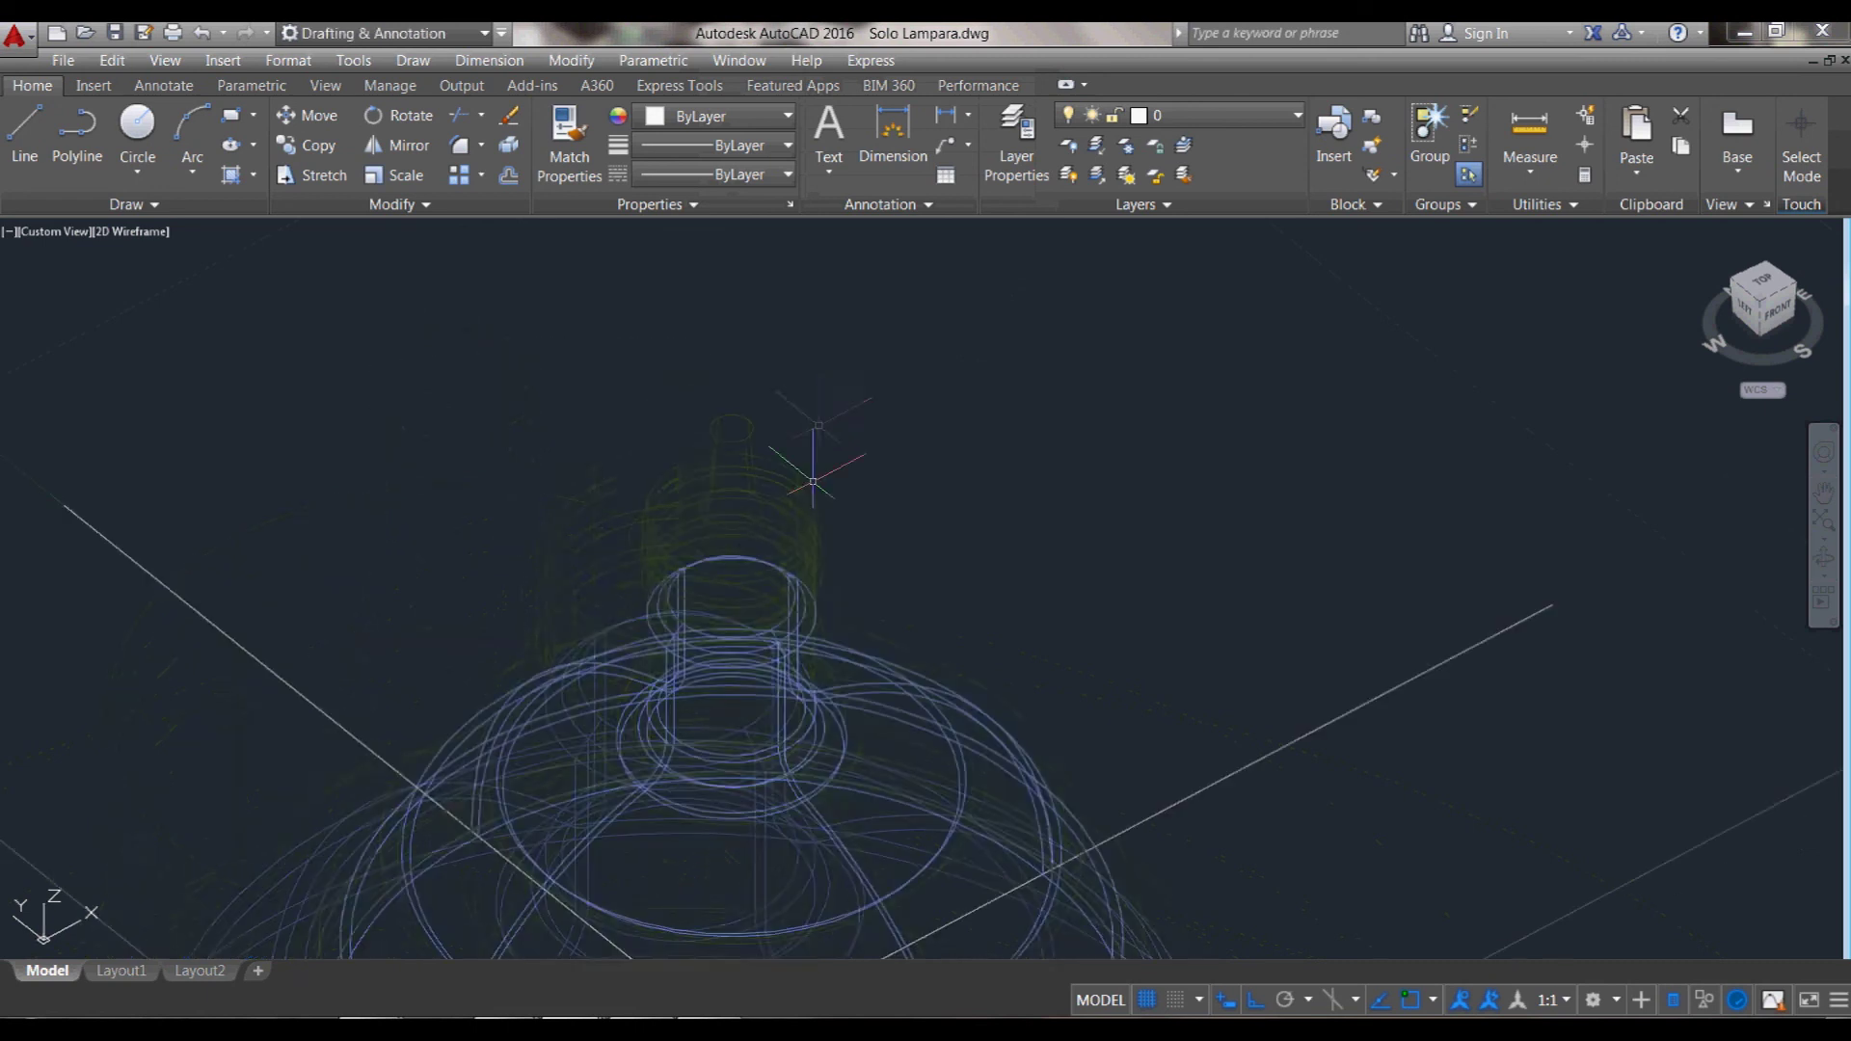
pyautogui.scroll(-4, 813, 481)
pyautogui.scroll(-2, 1003, 569)
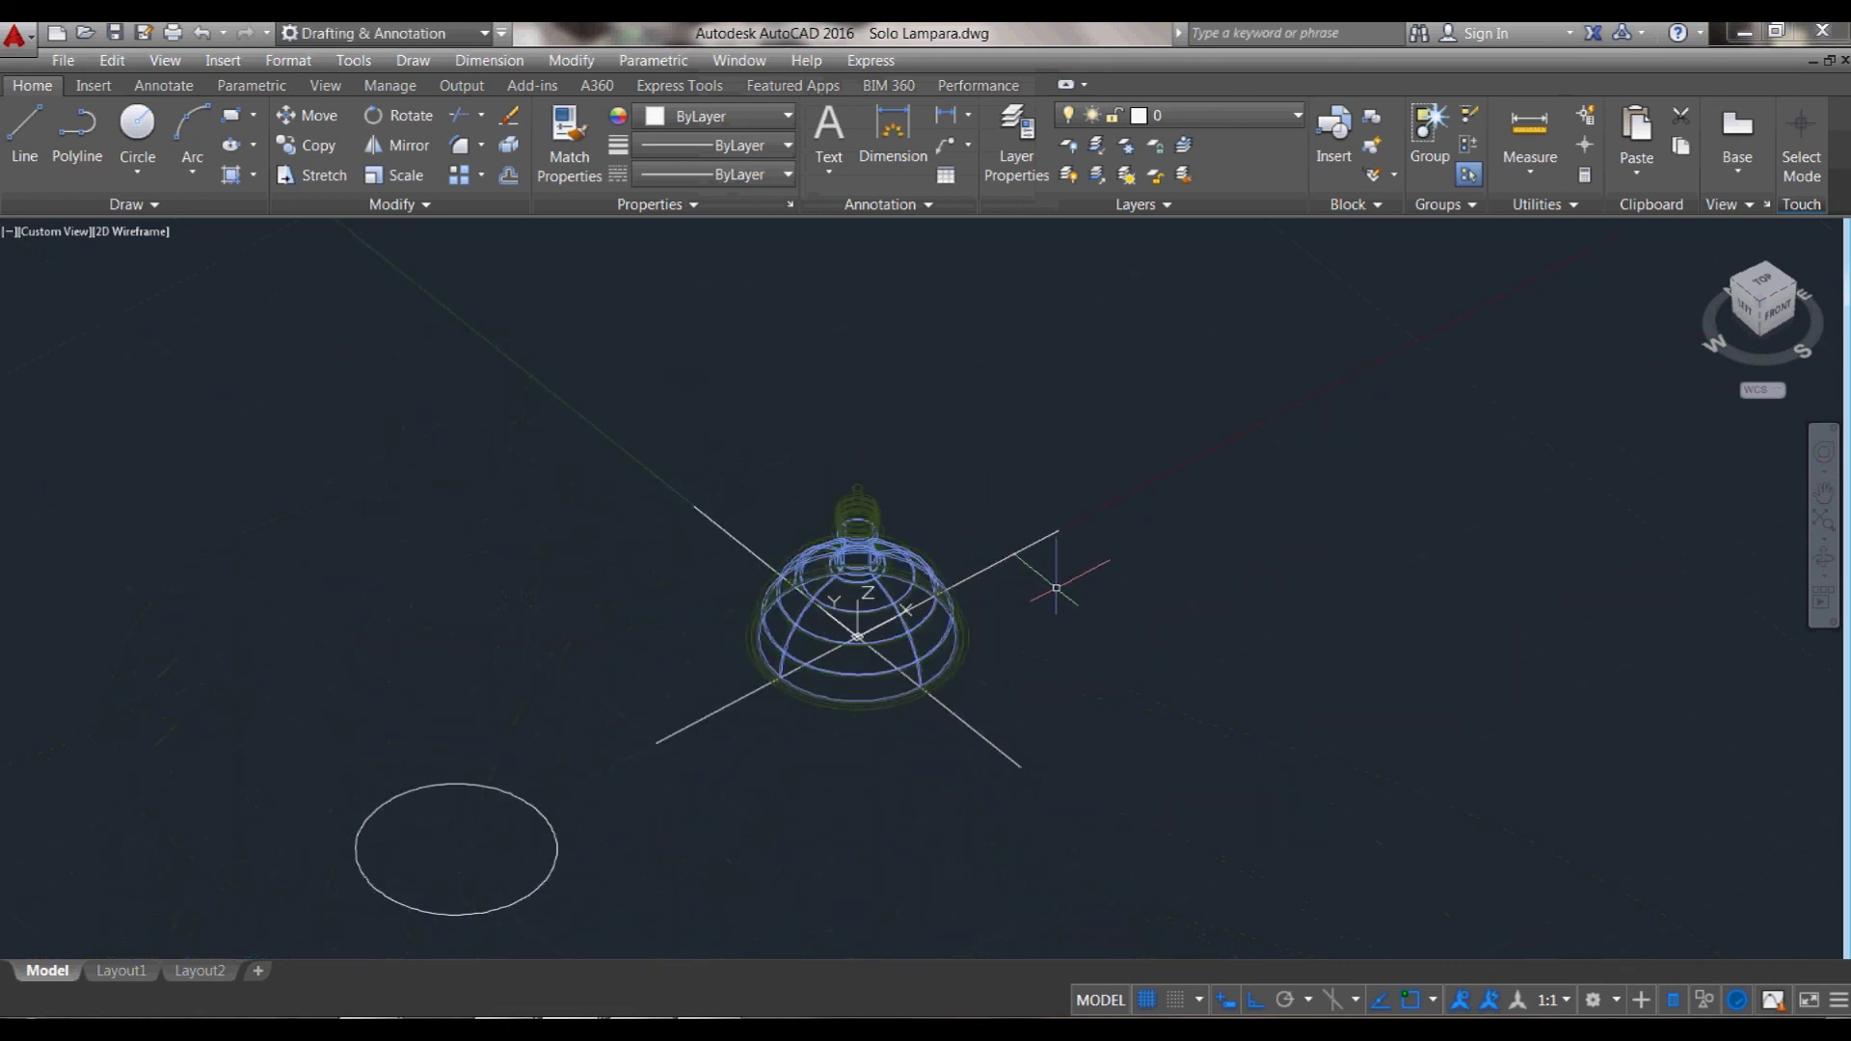
# - Delete the two diagonal reference lines crossing the lamp and zoom to check the result
pyautogui.click(1041, 540)
pyautogui.press('Delete')
pyautogui.click(1003, 752)
pyautogui.press('Delete')
pyautogui.scroll(3, 749, 686)
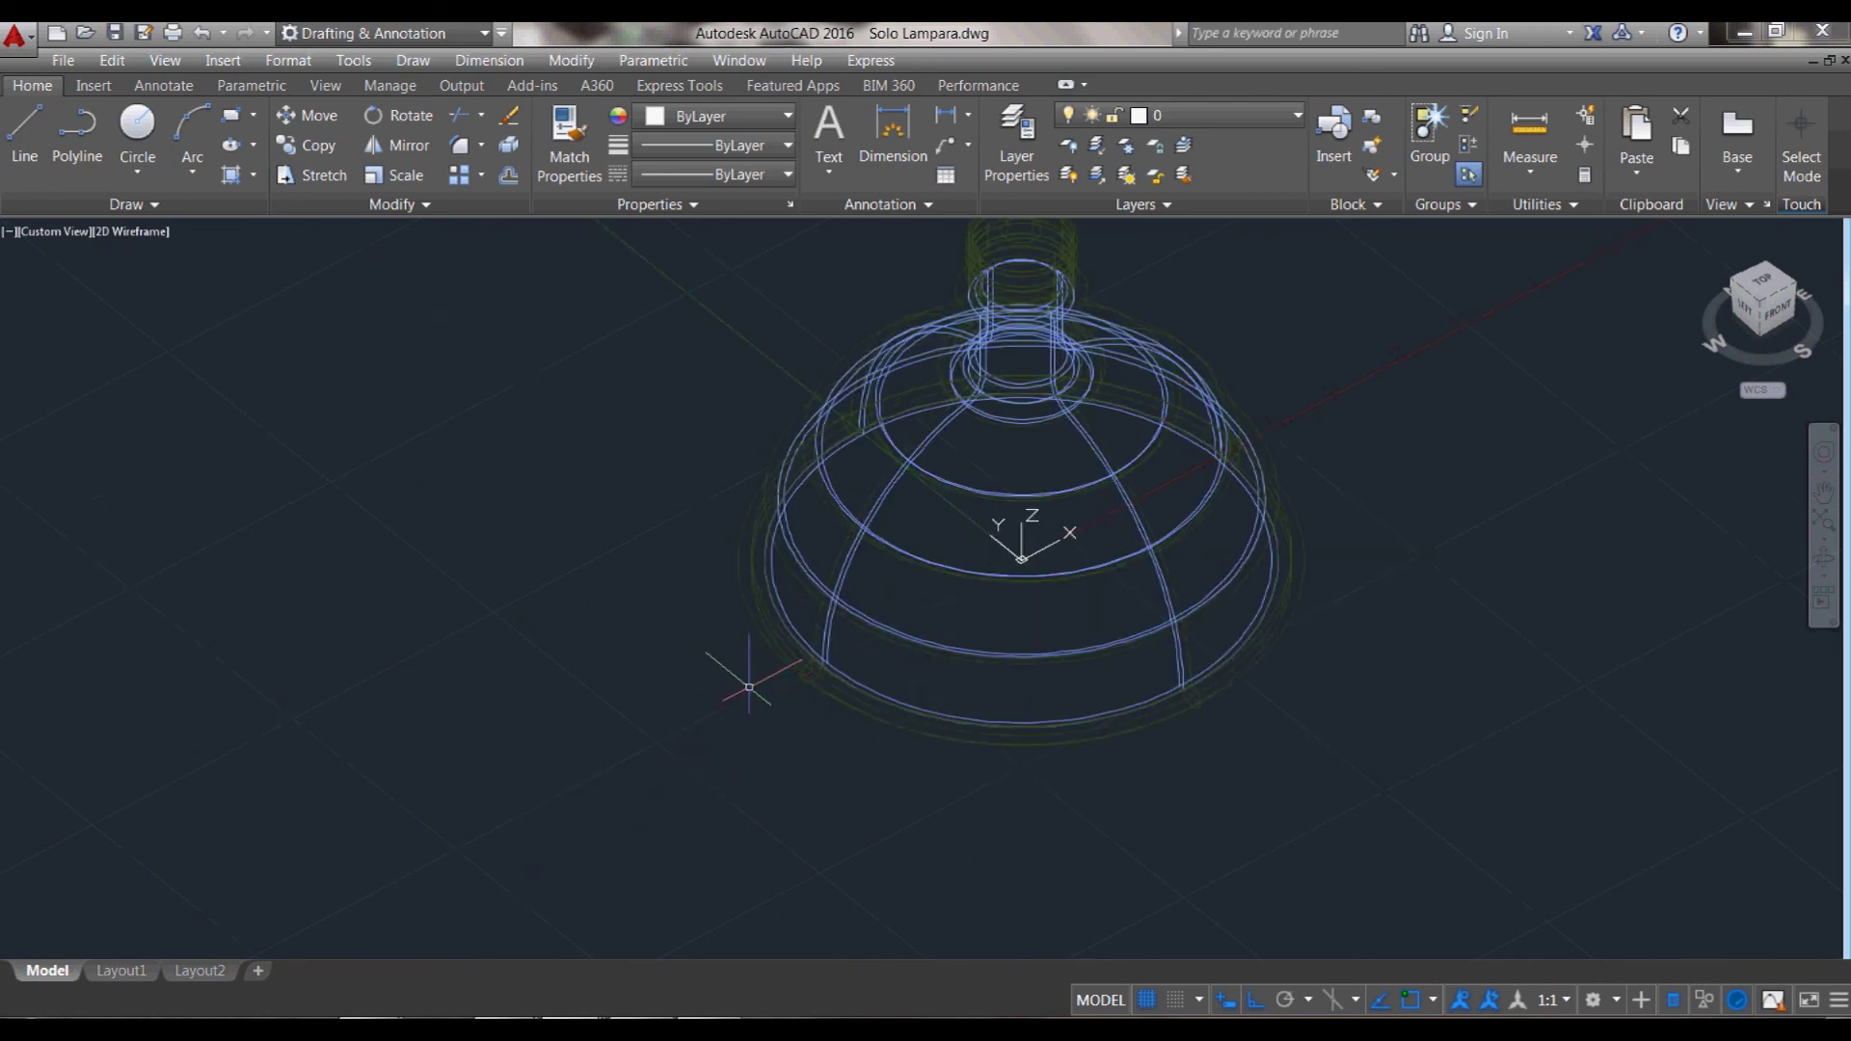
pyautogui.scroll(-2, 718, 725)
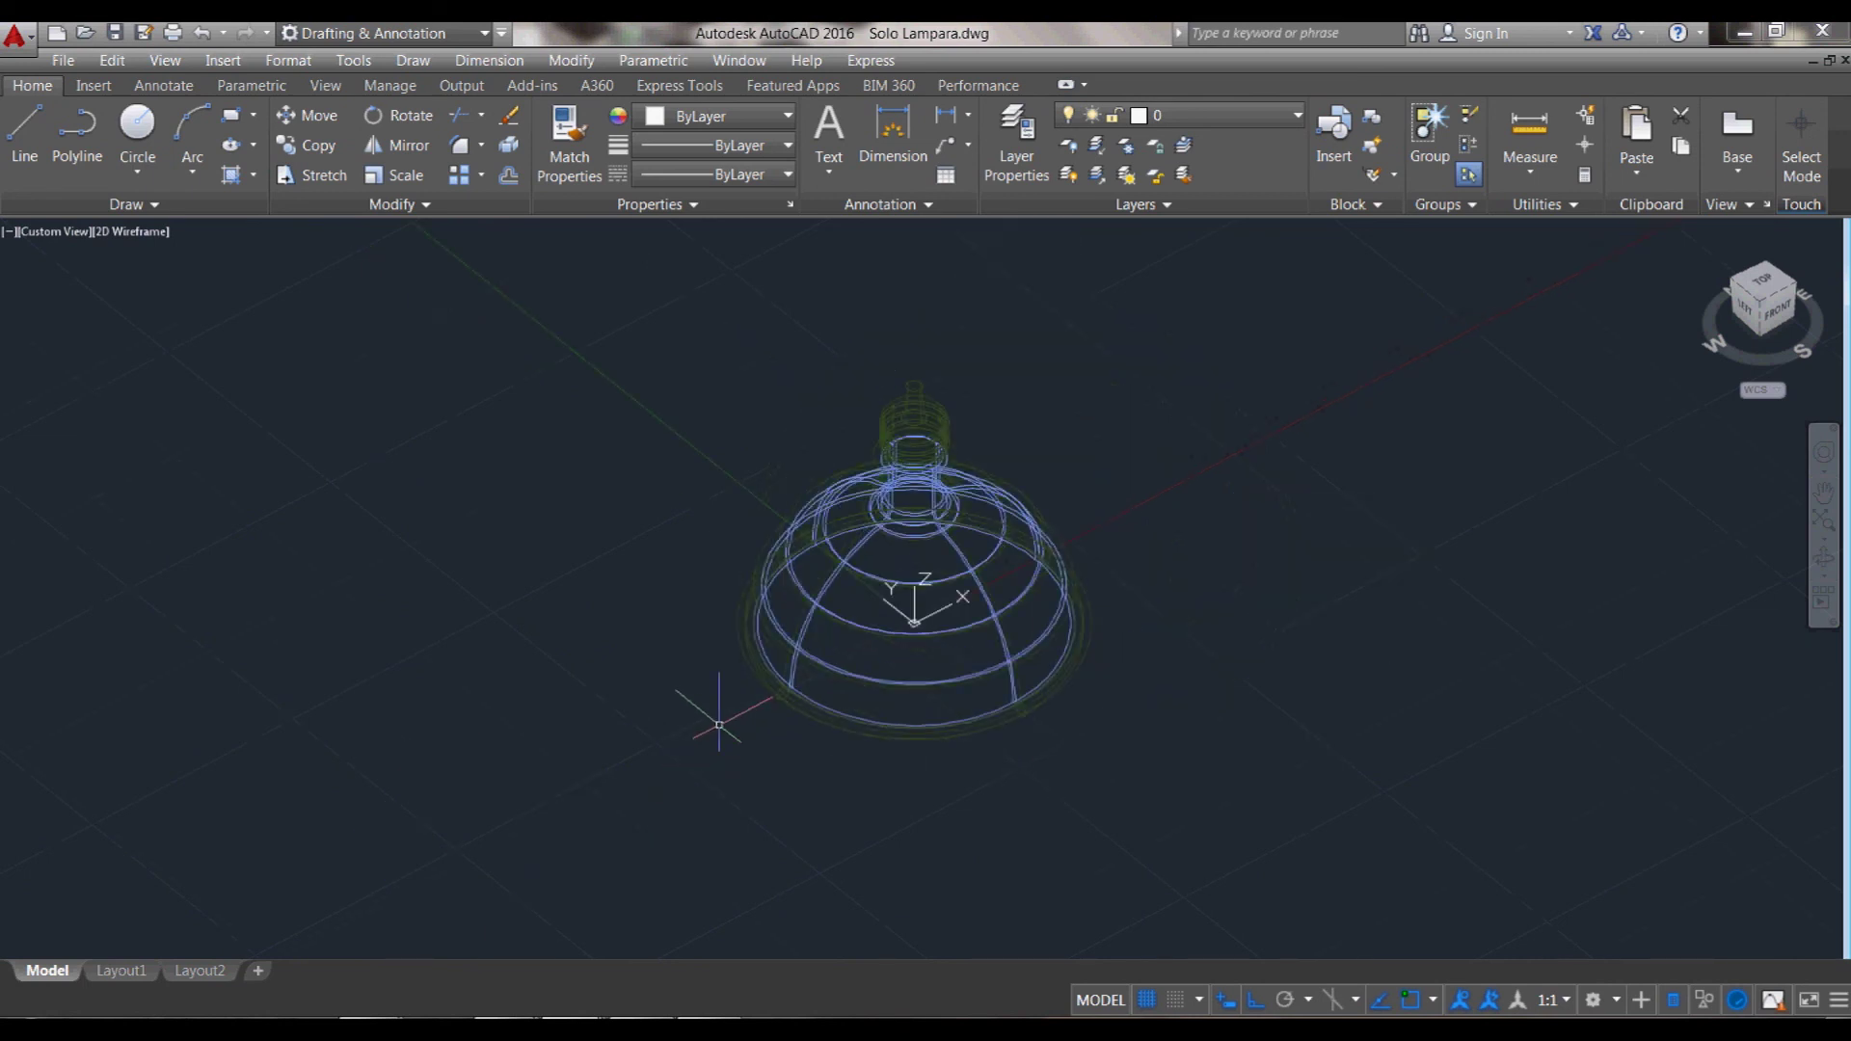